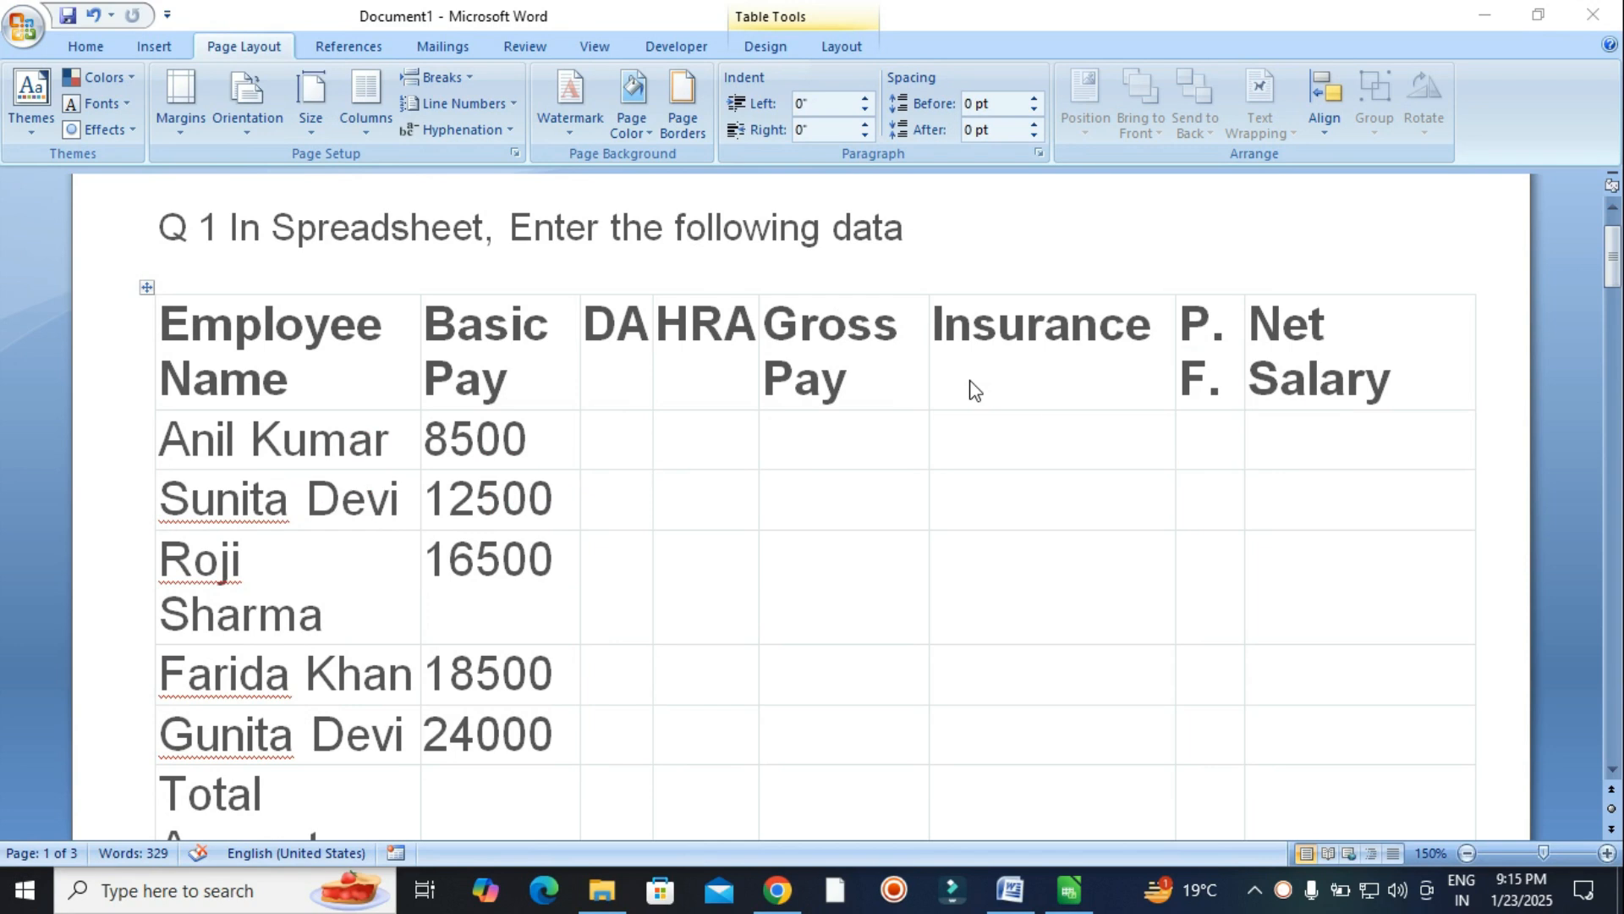
Scroll through the Word question document to the Q 1 salary table with Employee Name, Basic Pay, DA and HRA.
{"action": "scroll", "coordinate": [976, 390], "scroll_direction": "down", "scroll_amount": 3}
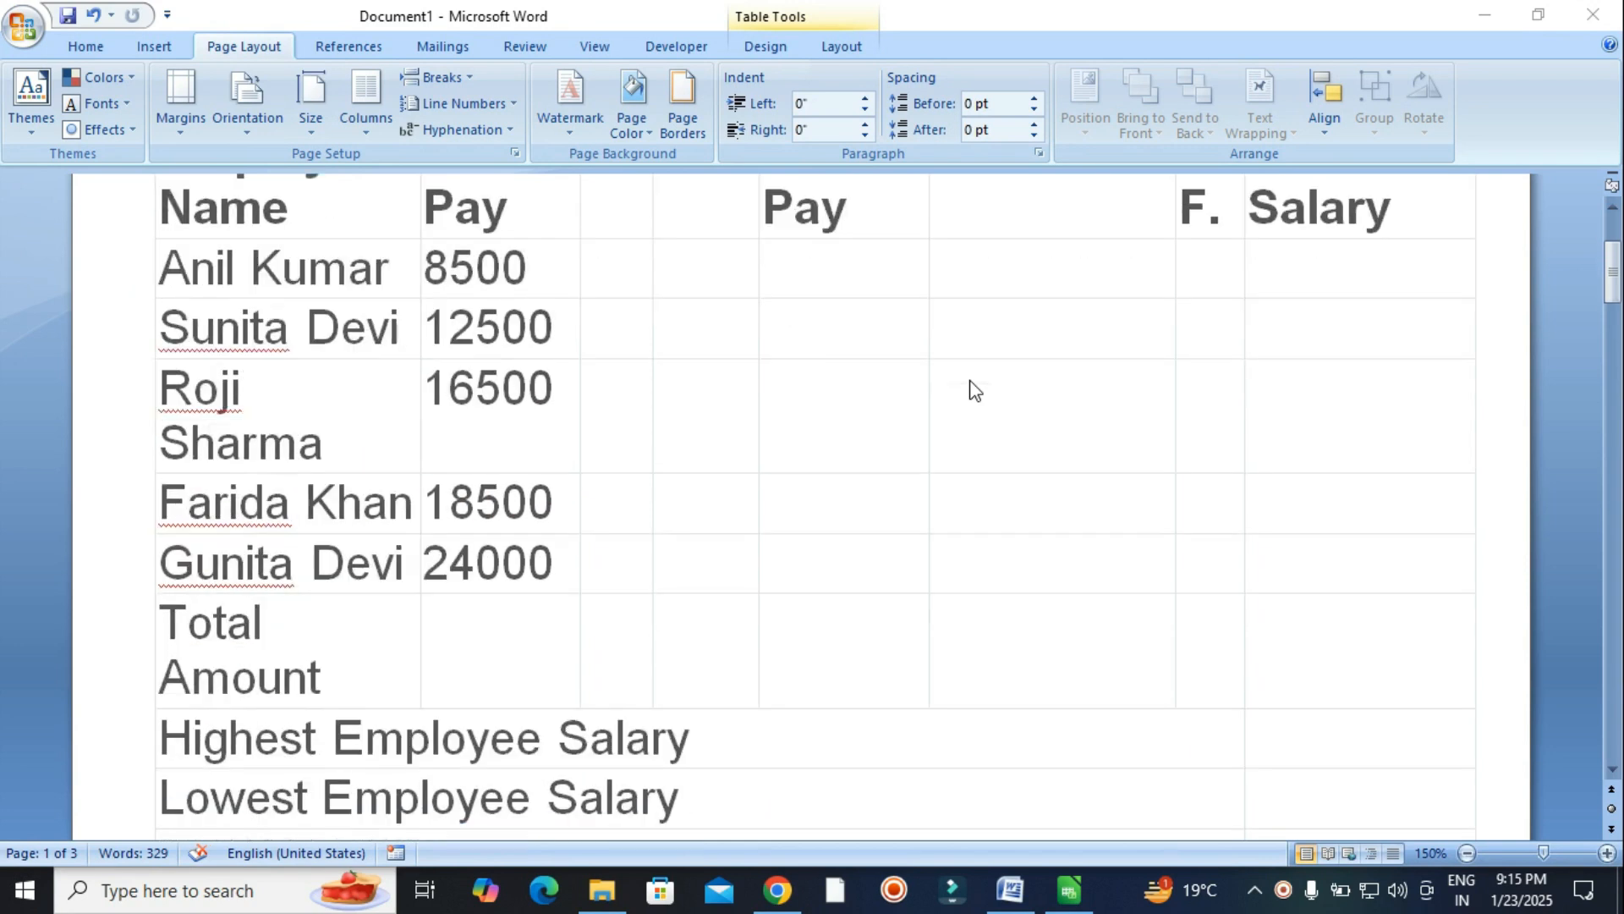
{"action": "scroll", "coordinate": [976, 390], "scroll_direction": "down", "scroll_amount": 6}
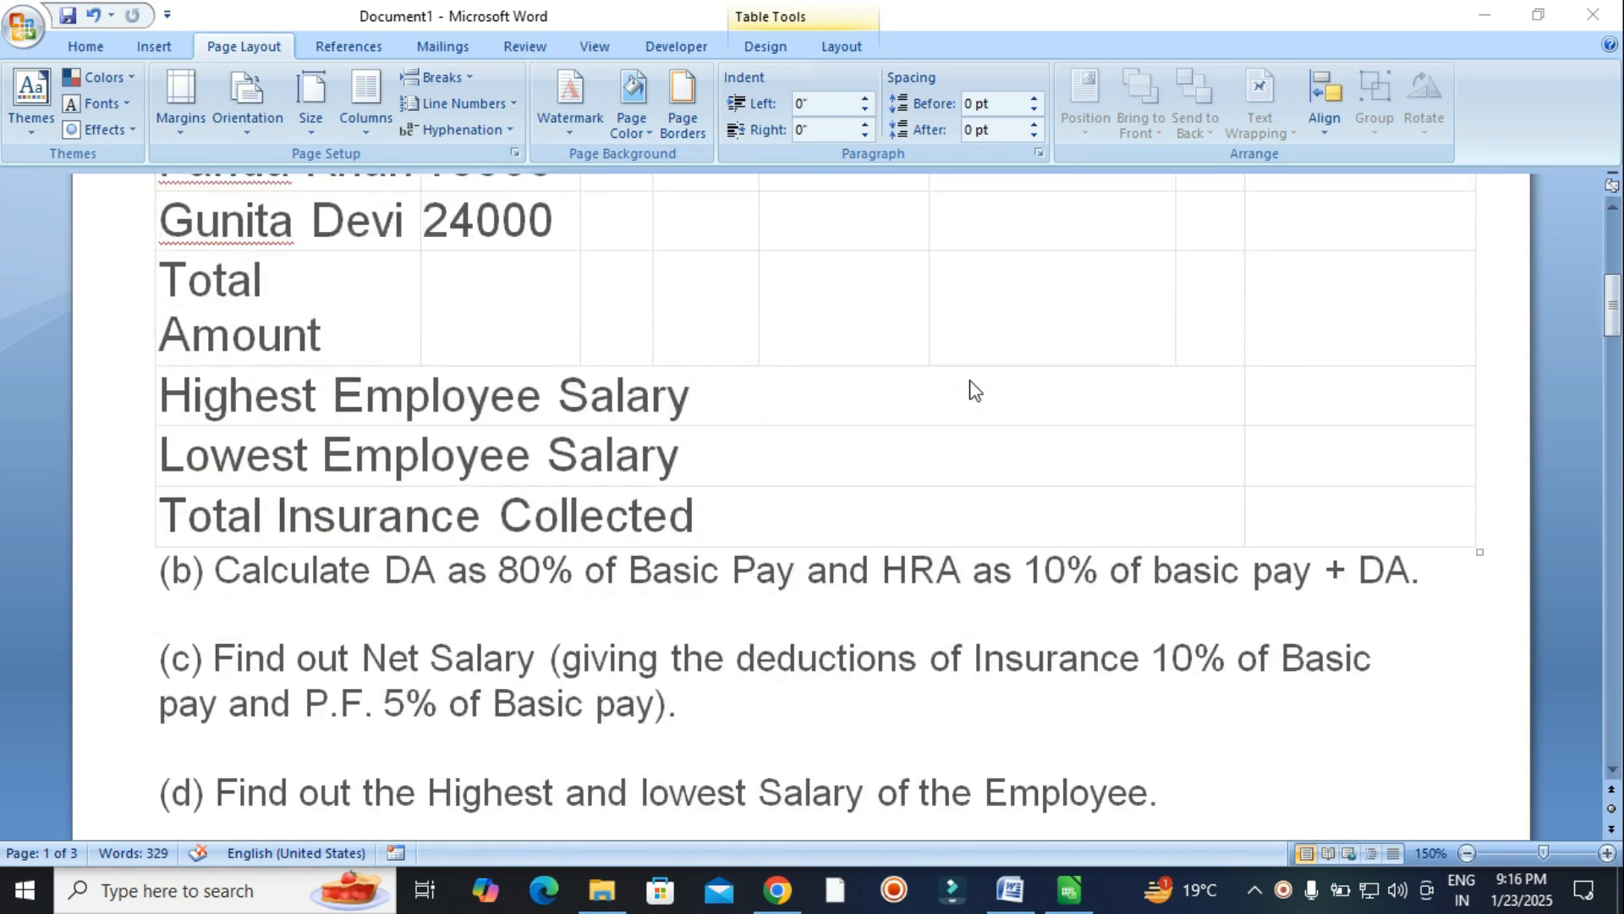
{"action": "scroll", "coordinate": [975, 390], "scroll_direction": "down", "scroll_amount": 5}
{"action": "scroll", "coordinate": [976, 390], "scroll_direction": "down", "scroll_amount": 18}
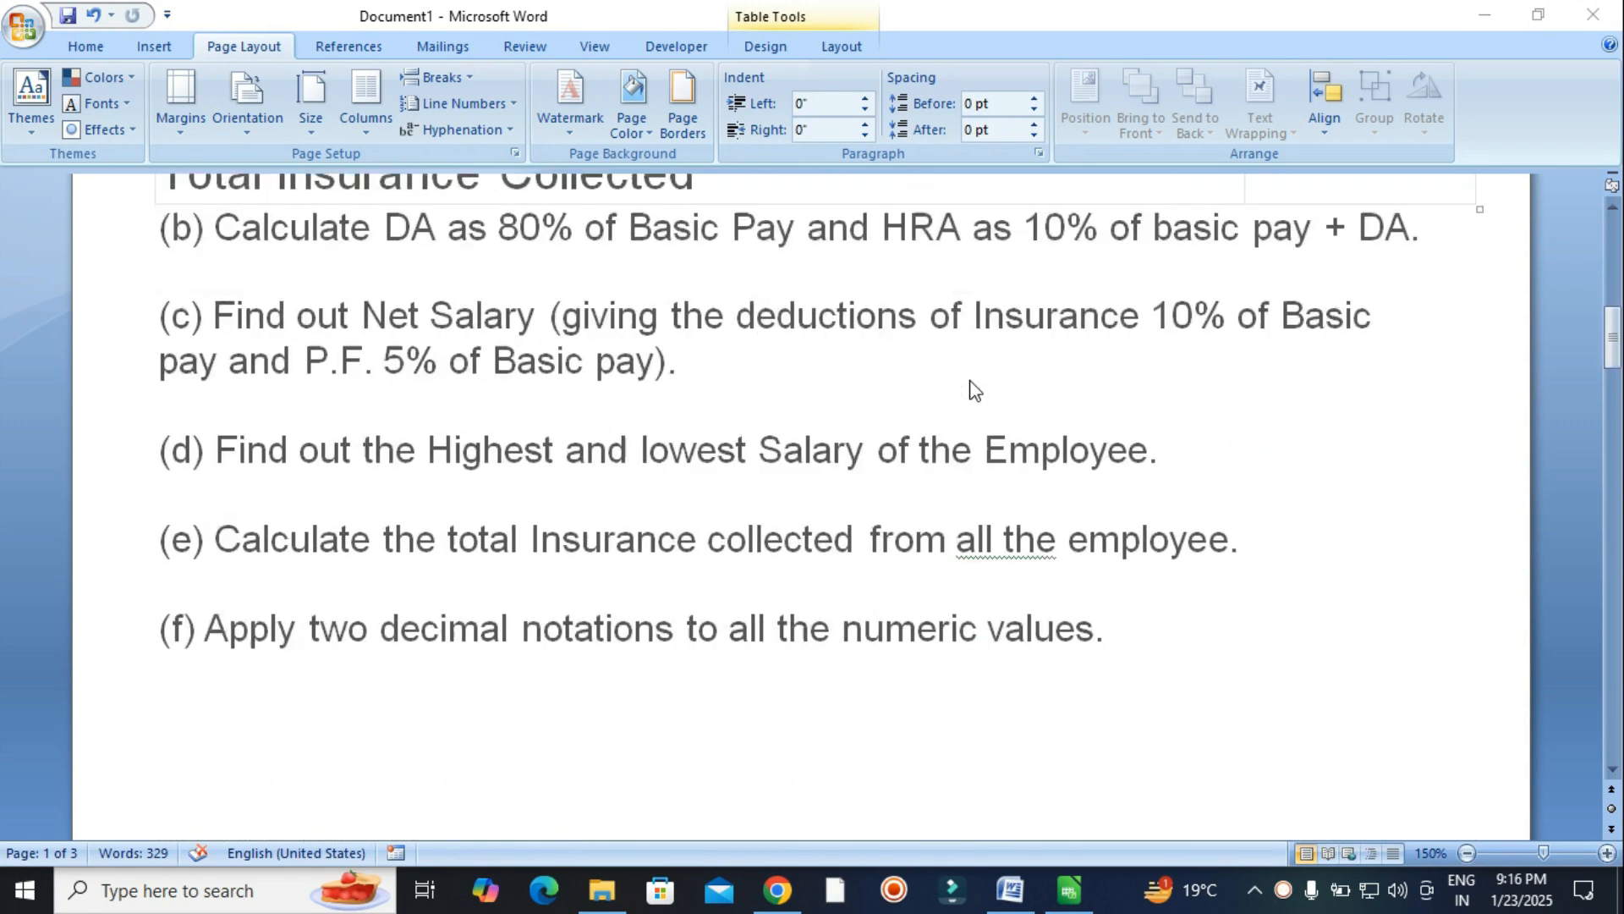
{"action": "scroll", "coordinate": [975, 390], "scroll_direction": "down", "scroll_amount": 15}
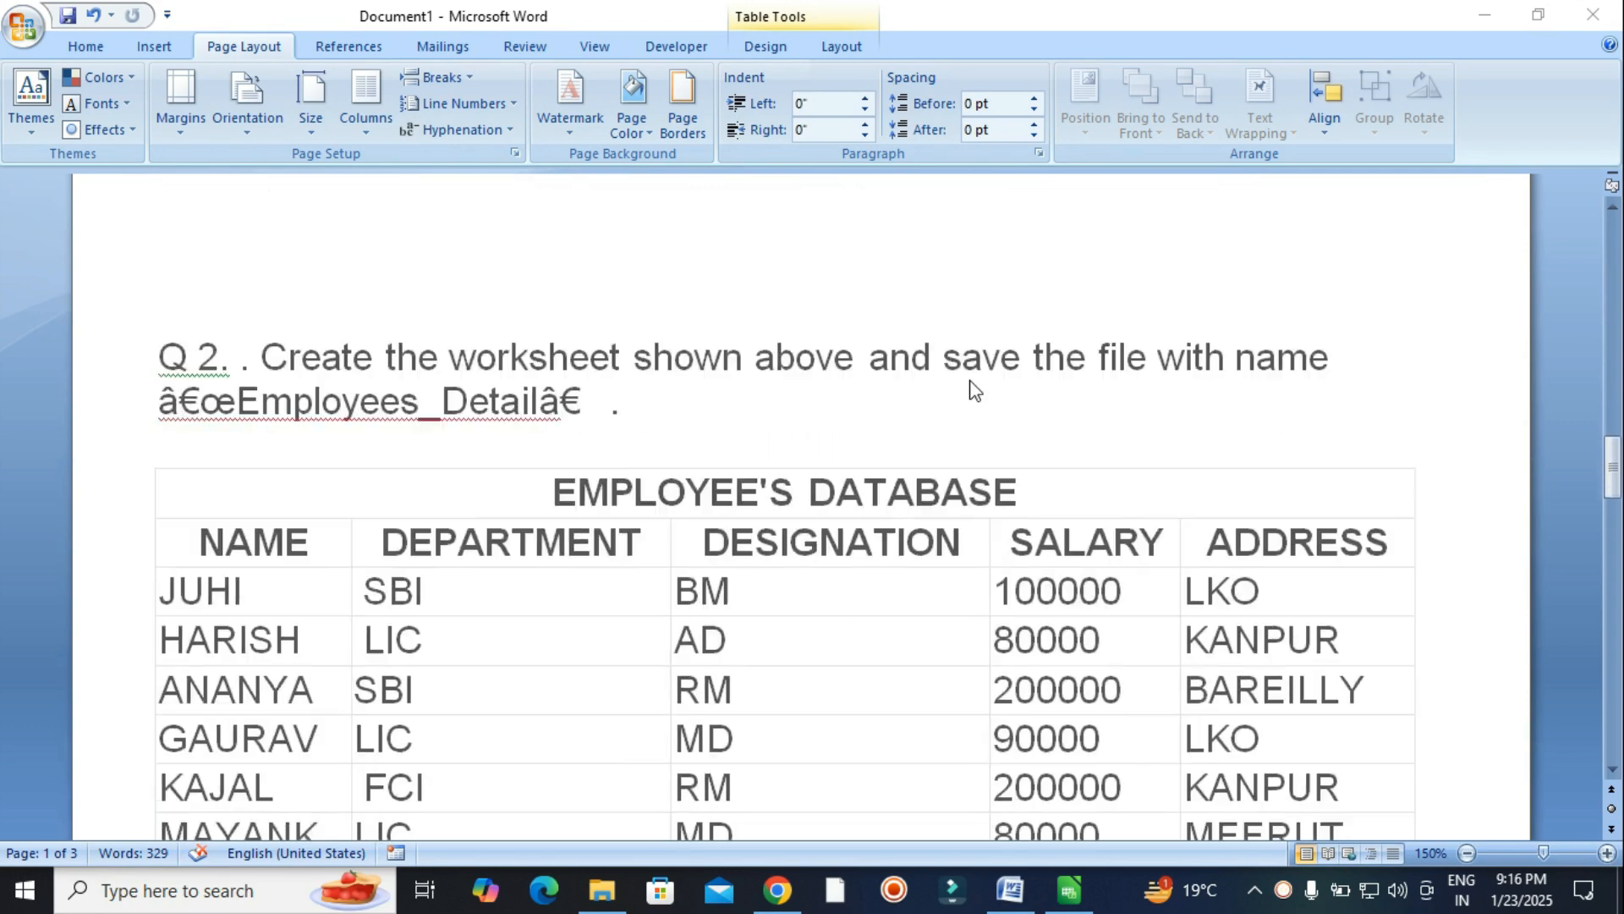
{"action": "scroll", "coordinate": [976, 390], "scroll_direction": "down", "scroll_amount": 11}
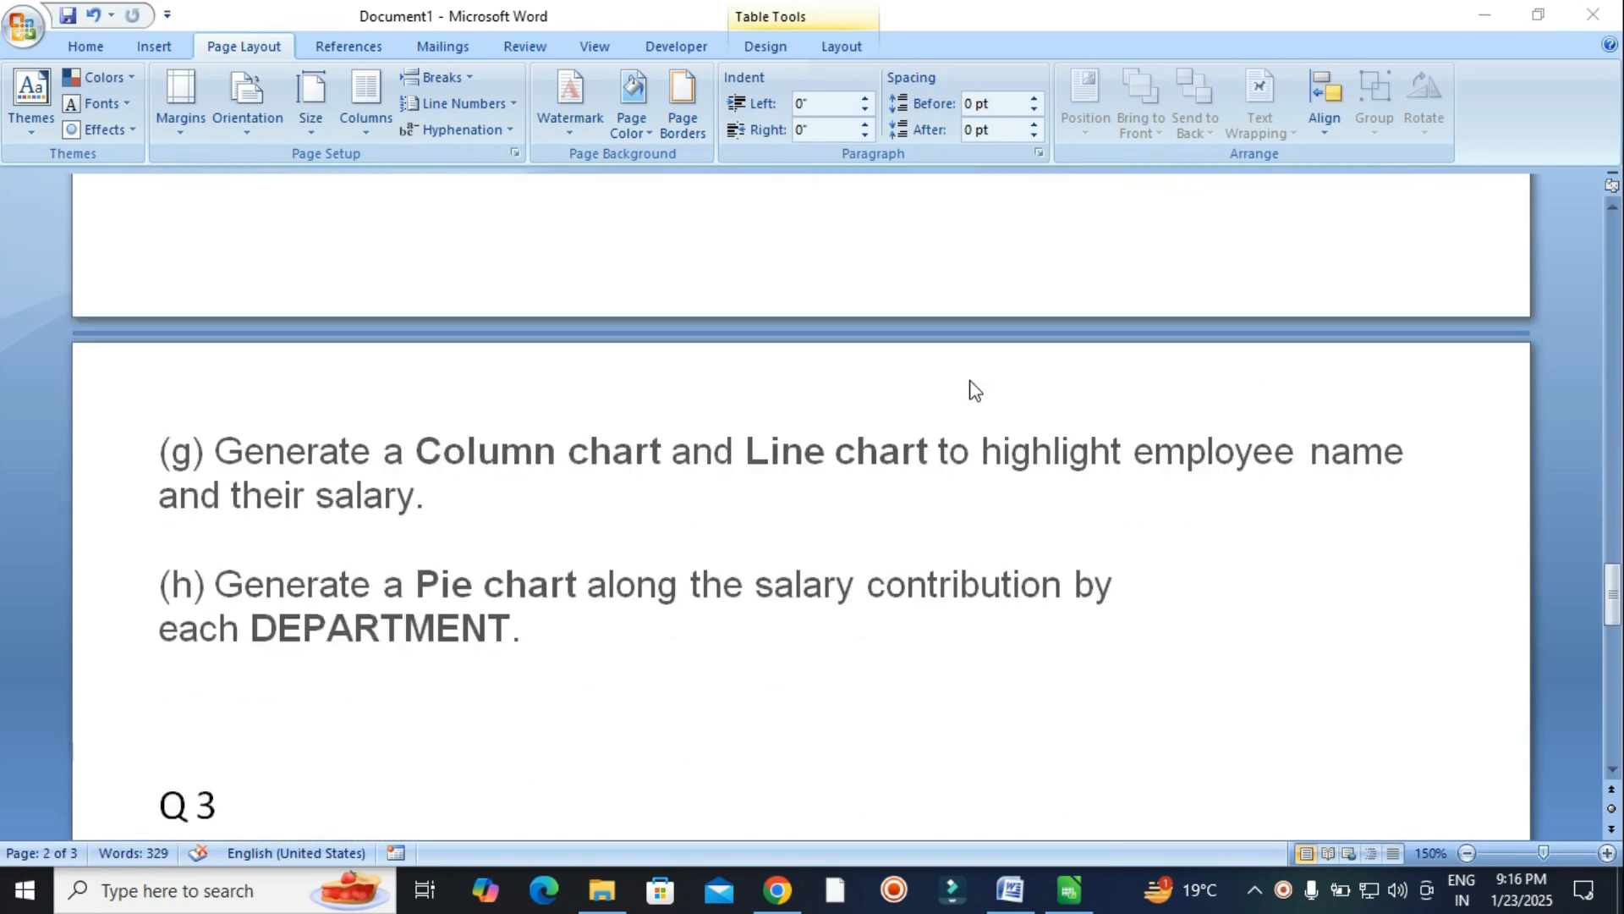
{"action": "scroll", "coordinate": [976, 390], "scroll_direction": "up", "scroll_amount": 15}
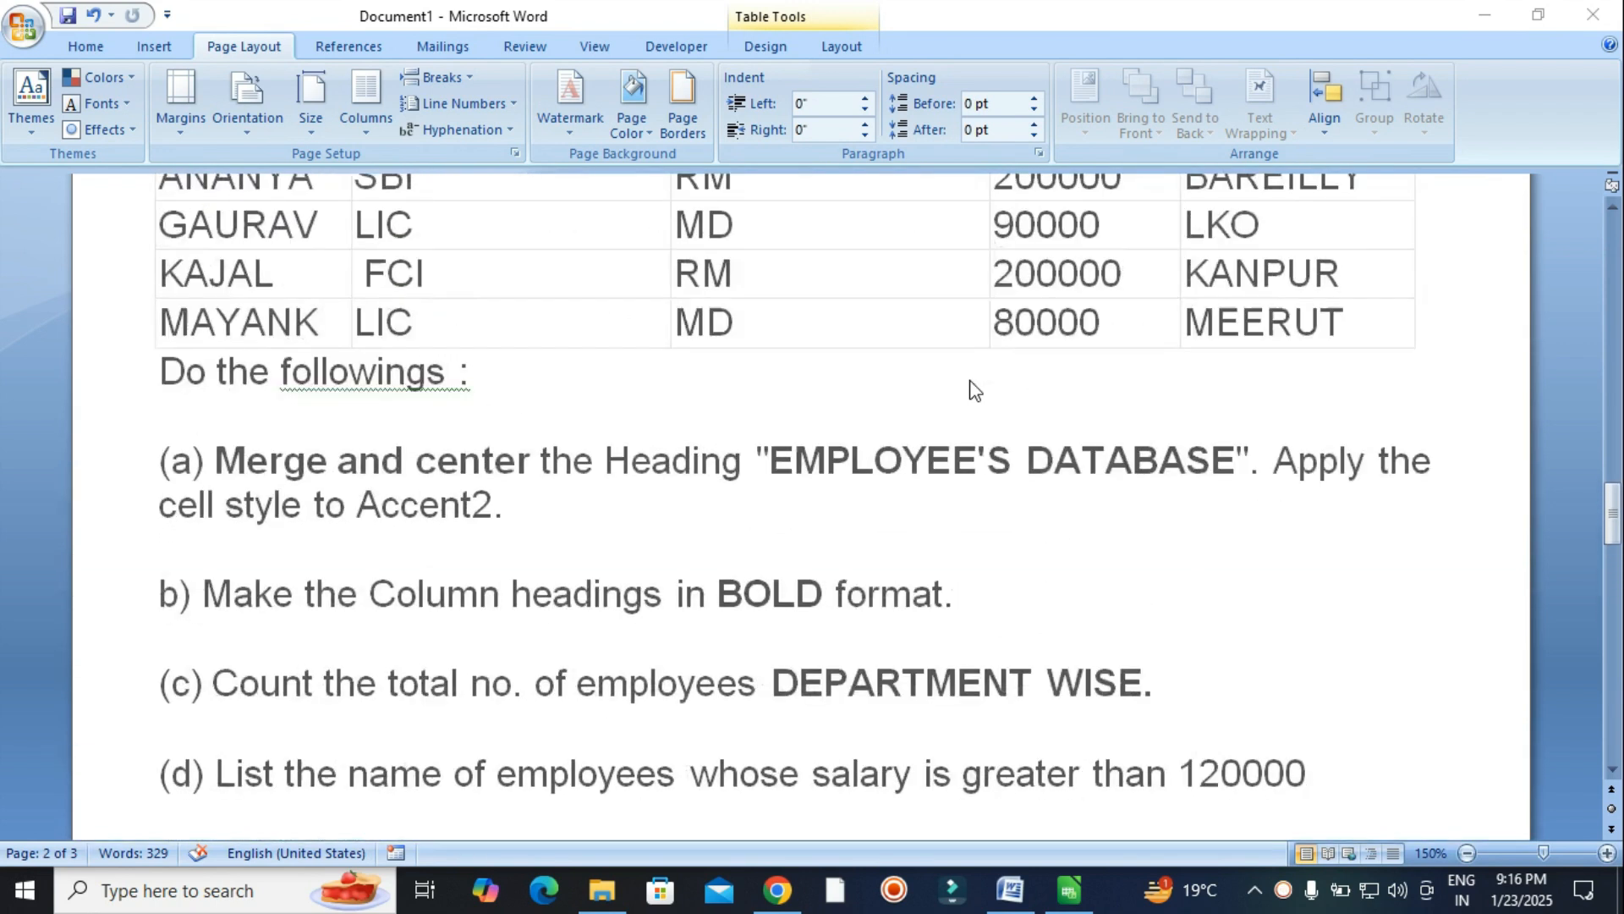
{"action": "scroll", "coordinate": [976, 390], "scroll_direction": "up", "scroll_amount": 12}
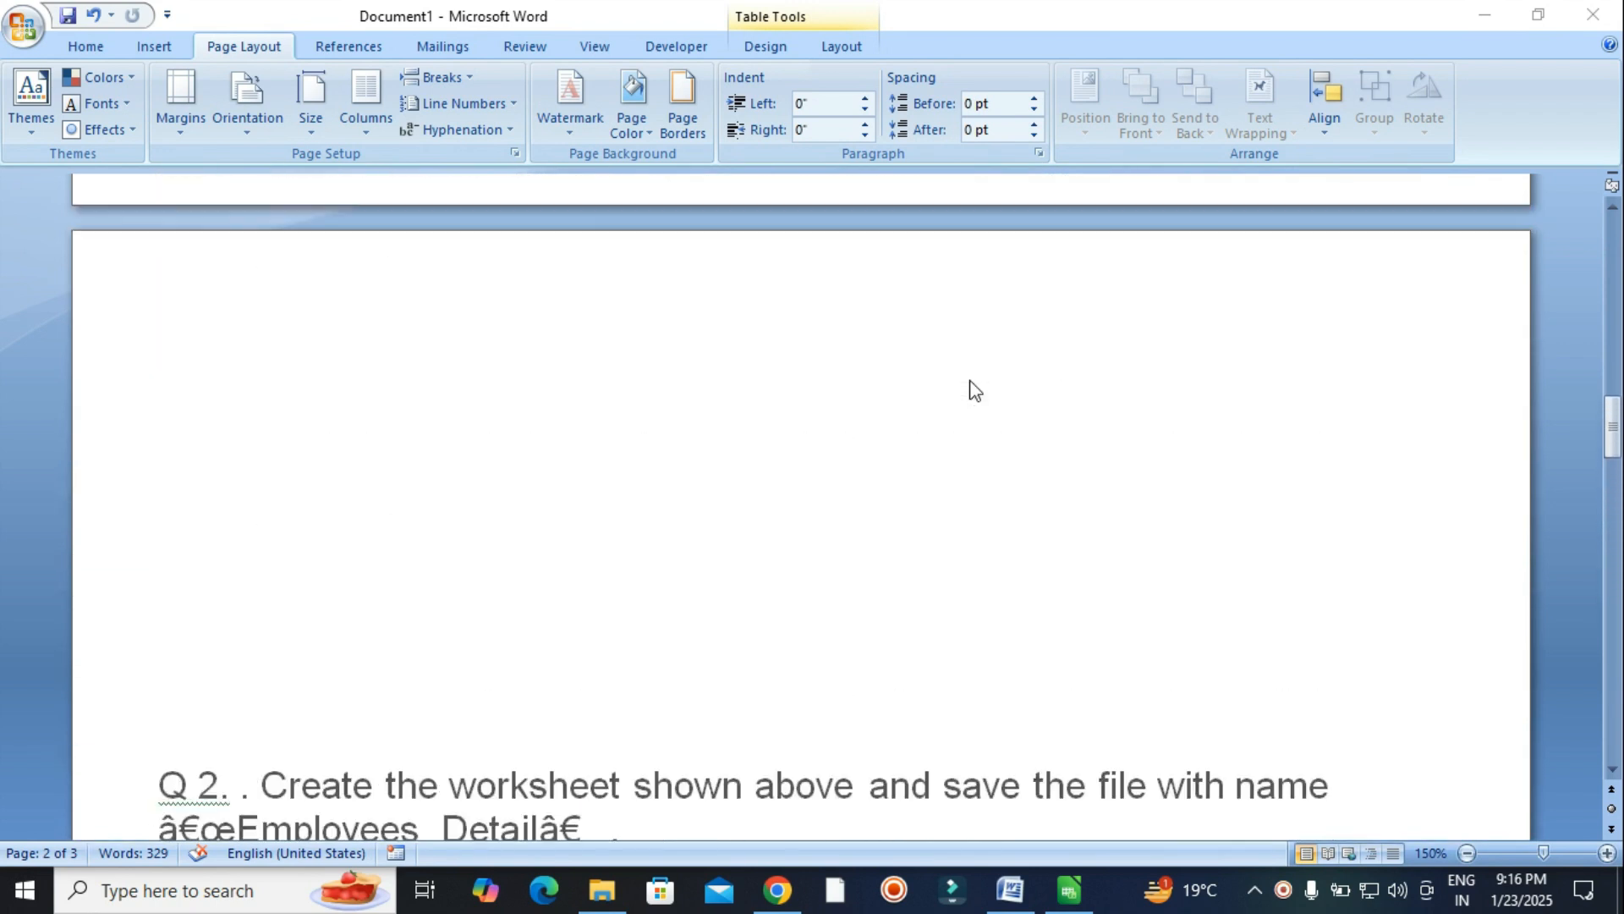
{"action": "scroll", "coordinate": [976, 390], "scroll_direction": "up", "scroll_amount": 12}
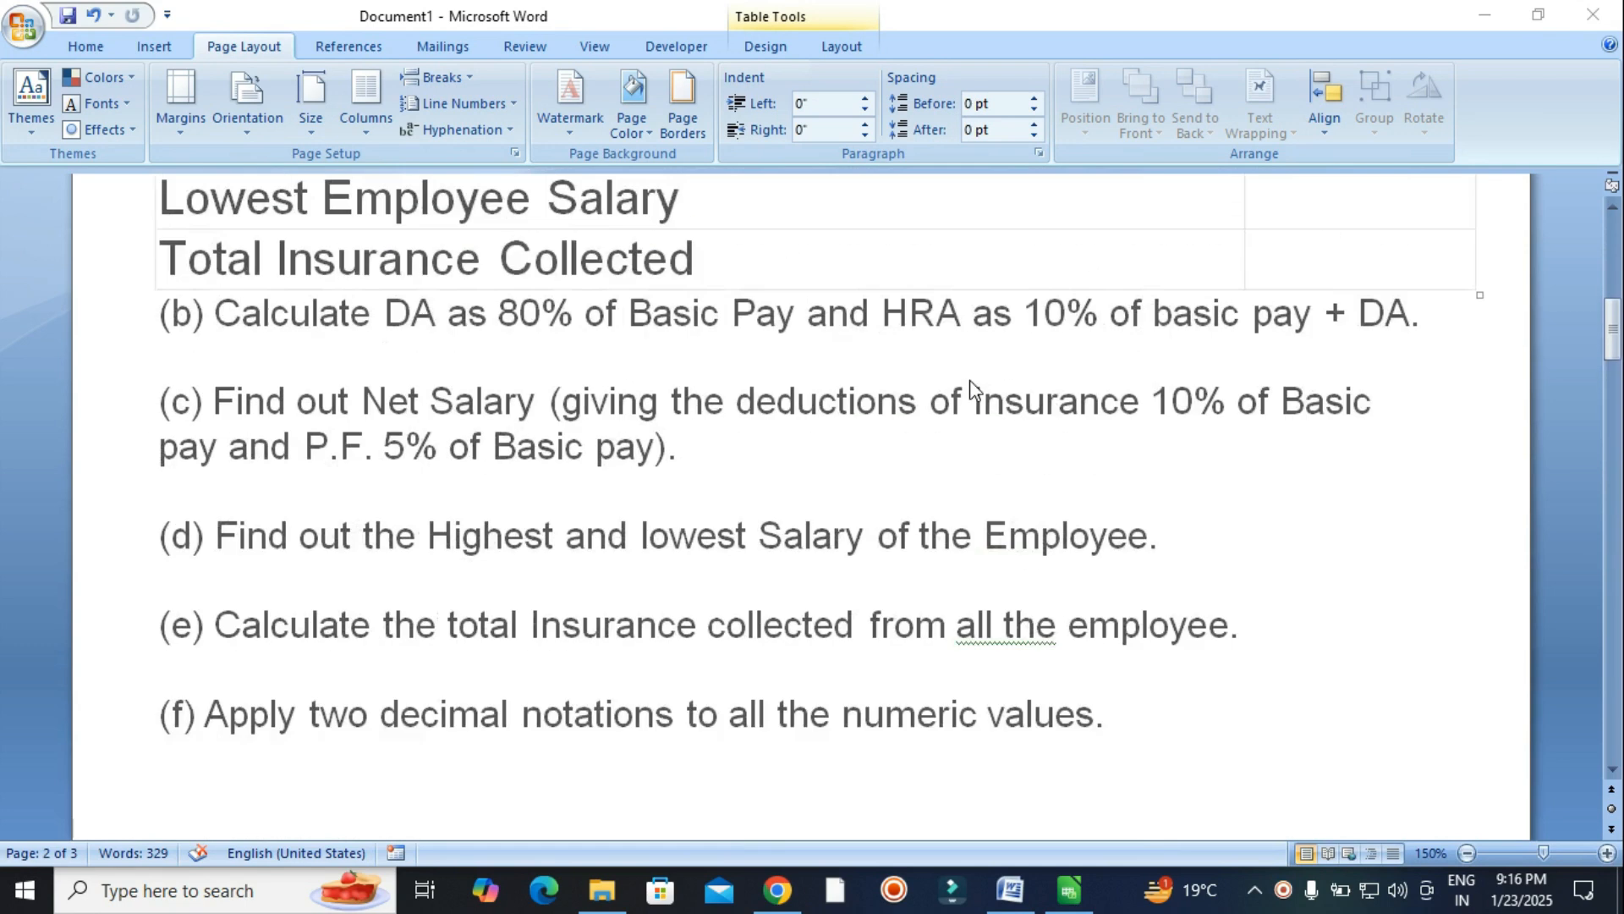
{"action": "scroll", "coordinate": [975, 390], "scroll_direction": "down", "scroll_amount": 2}
{"action": "scroll", "coordinate": [975, 390], "scroll_direction": "up", "scroll_amount": 9}
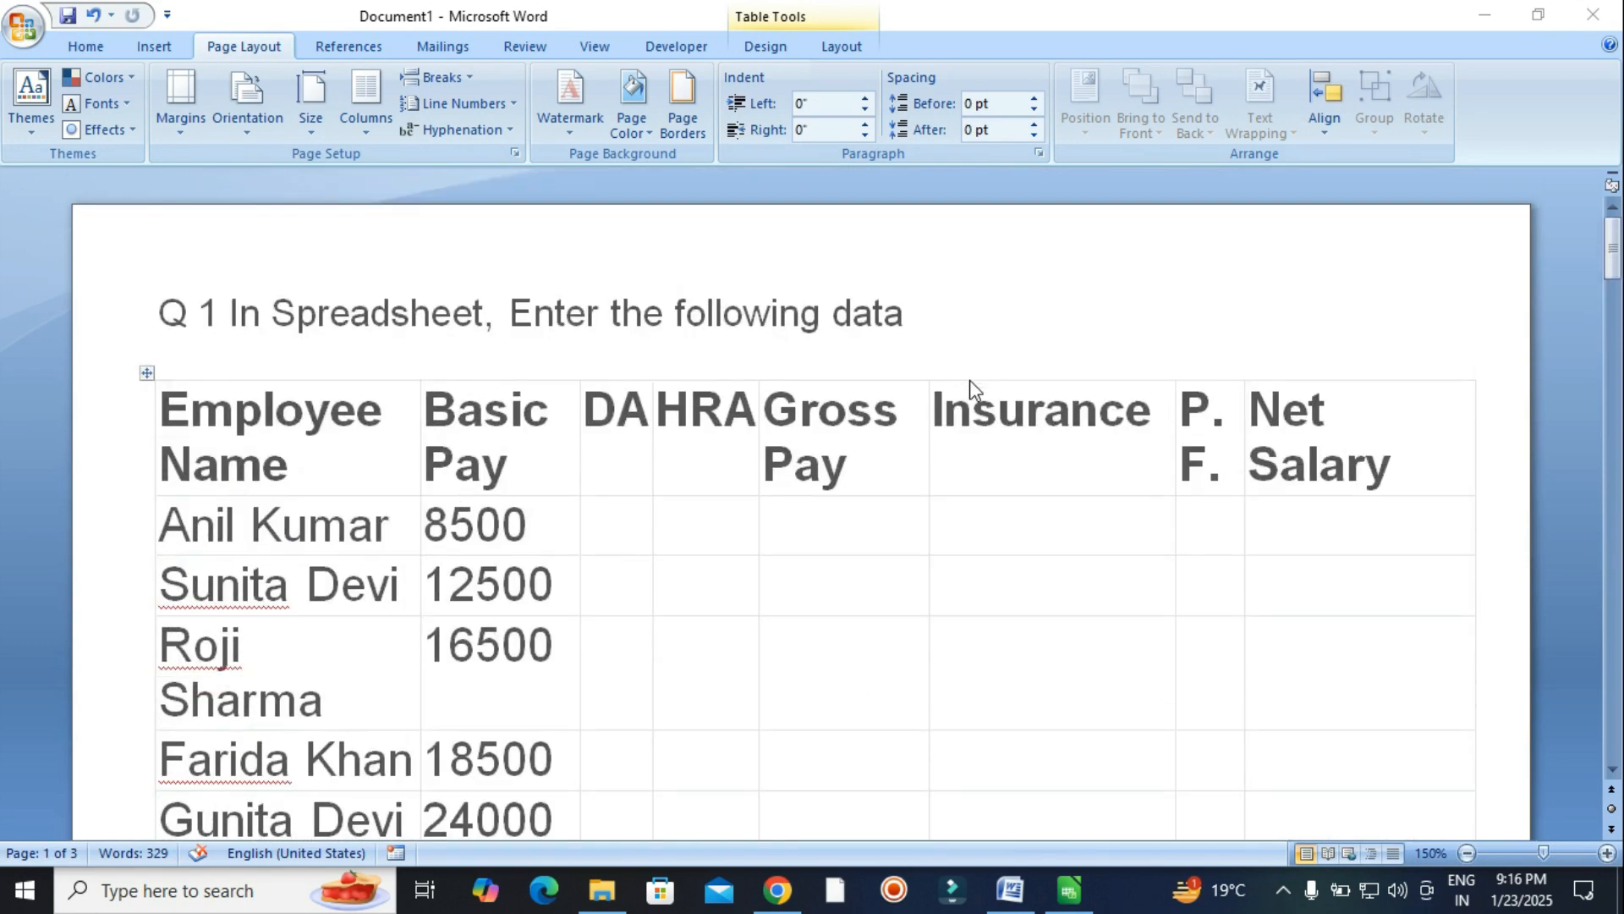
{"action": "scroll", "coordinate": [968, 465], "scroll_direction": "down", "scroll_amount": 4}
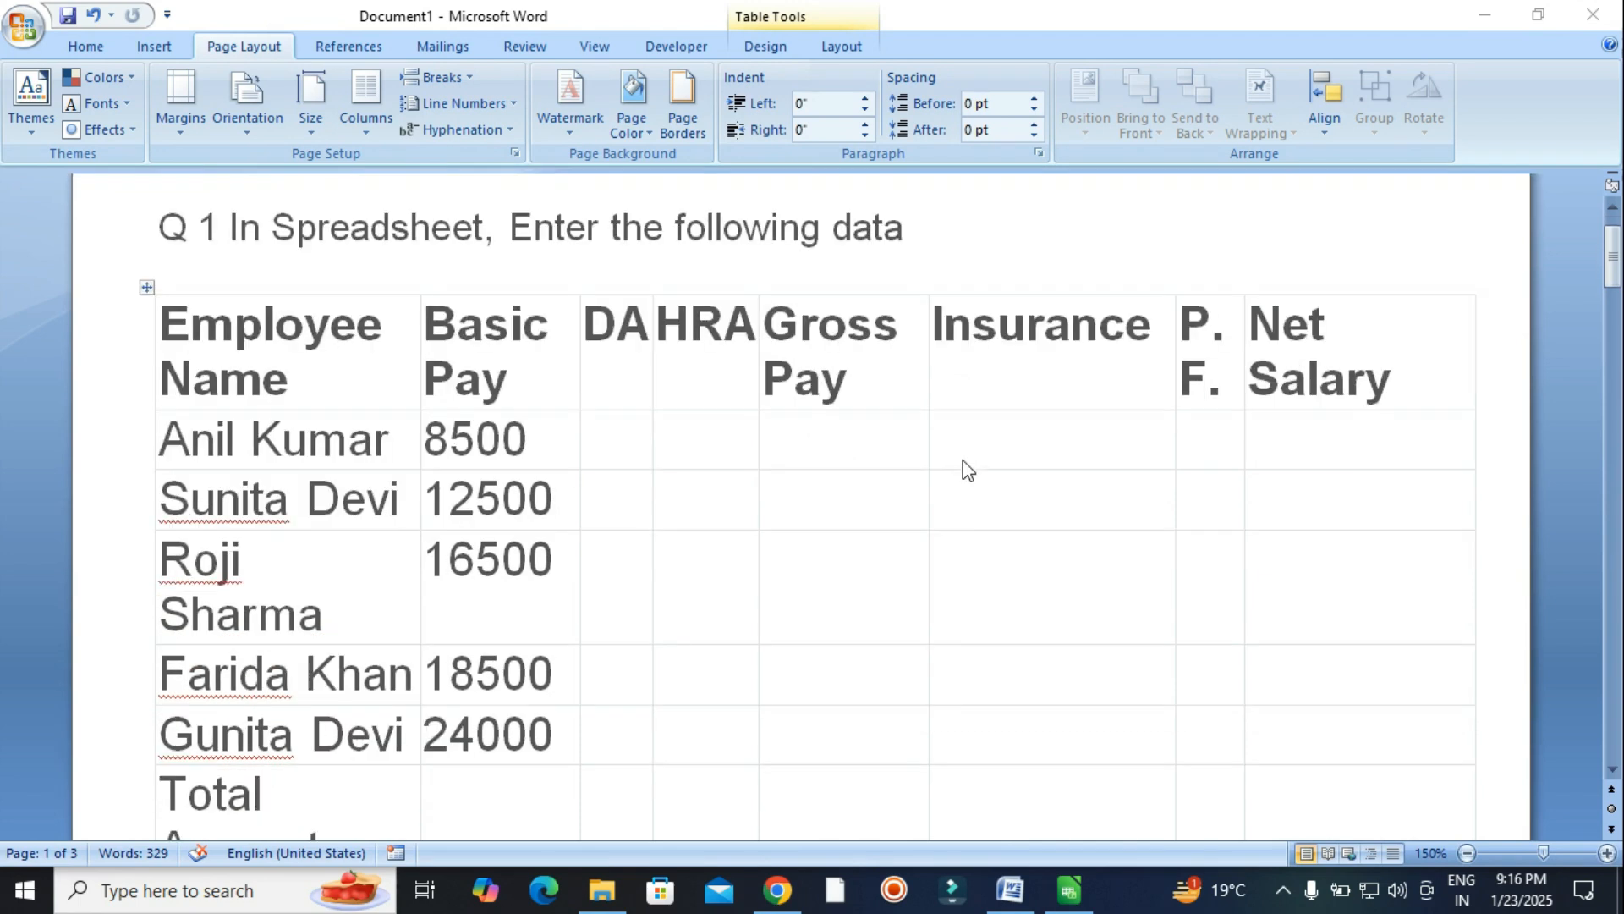
{"action": "scroll", "coordinate": [962, 468], "scroll_direction": "down", "scroll_amount": 8}
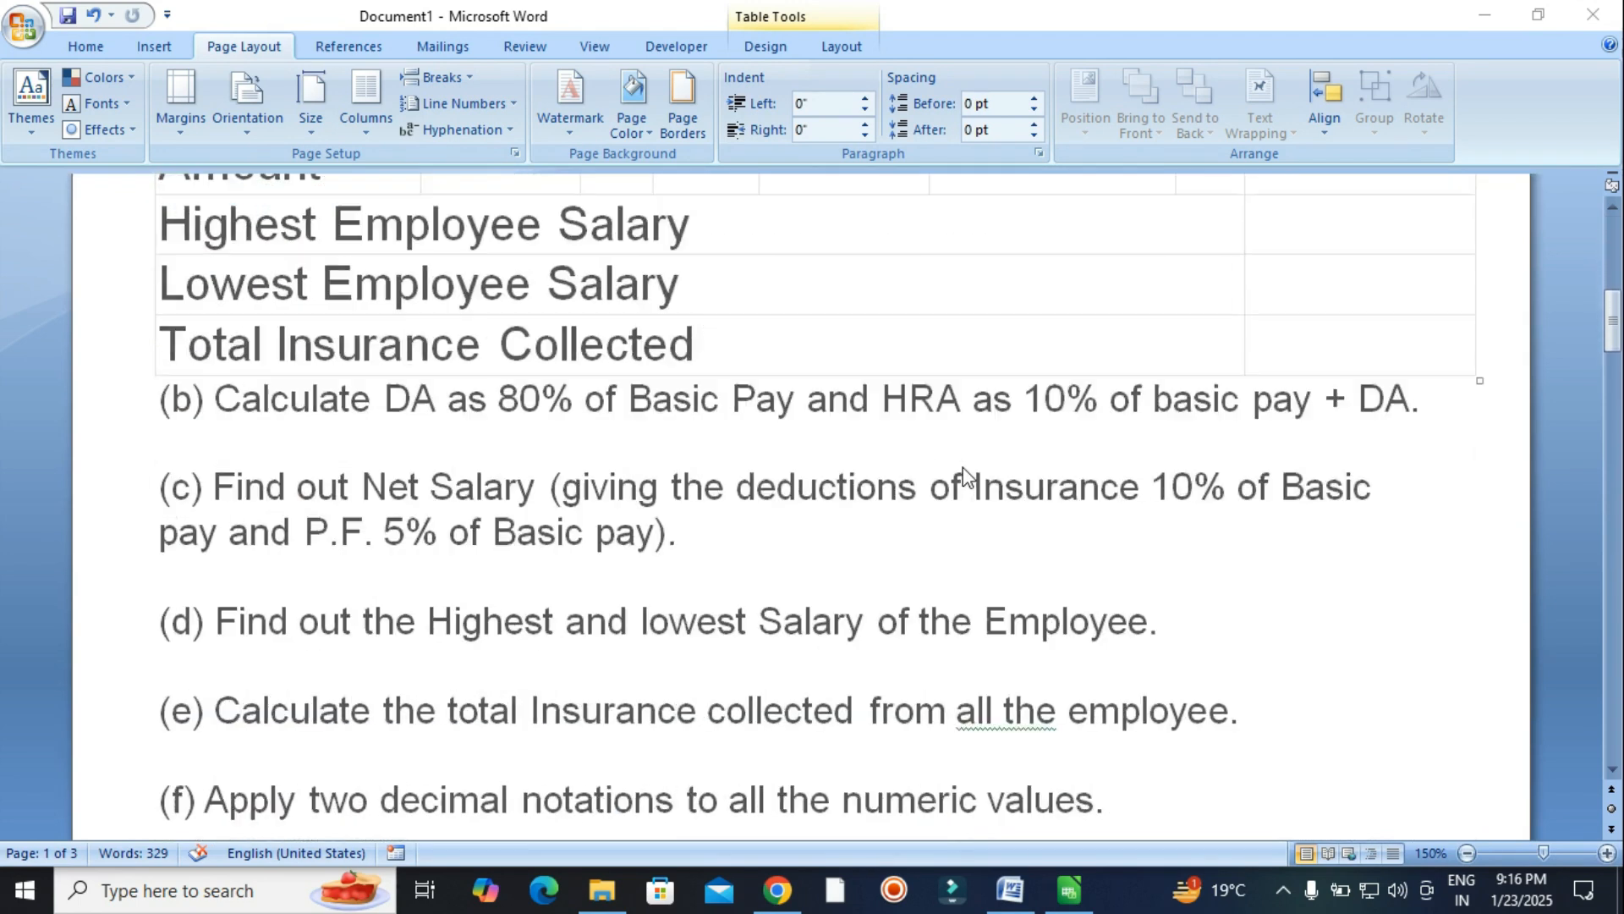
{"action": "scroll", "coordinate": [963, 473], "scroll_direction": "up", "scroll_amount": 3}
{"action": "scroll", "coordinate": [963, 471], "scroll_direction": "down", "scroll_amount": 15}
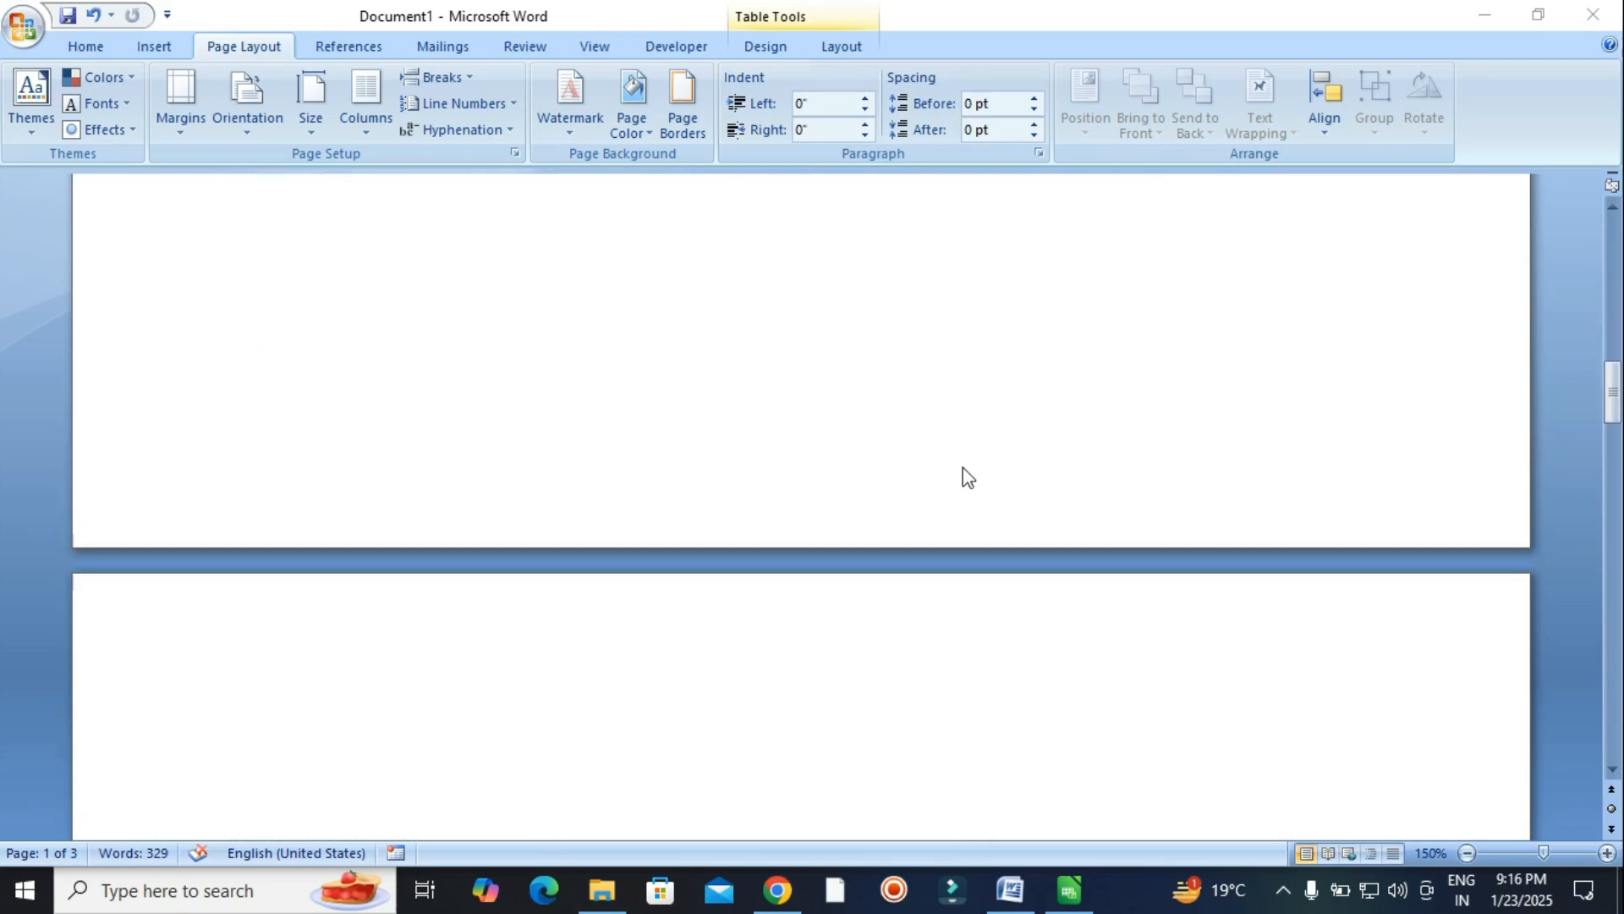
{"action": "scroll", "coordinate": [977, 631], "scroll_direction": "down", "scroll_amount": 9}
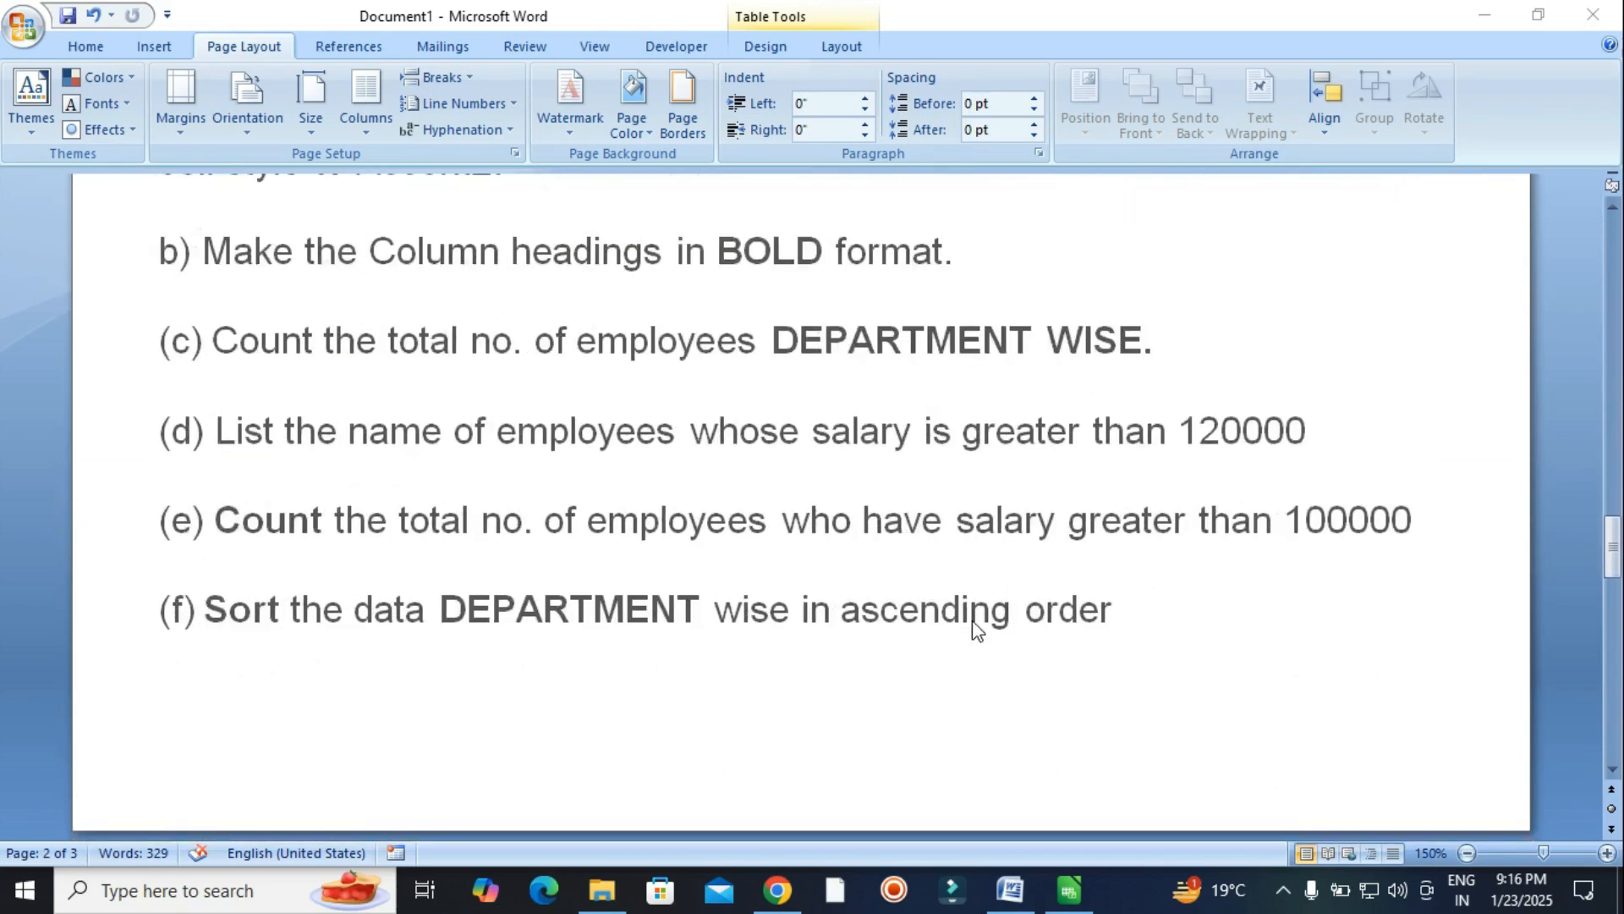
{"action": "scroll", "coordinate": [977, 630], "scroll_direction": "down", "scroll_amount": 9}
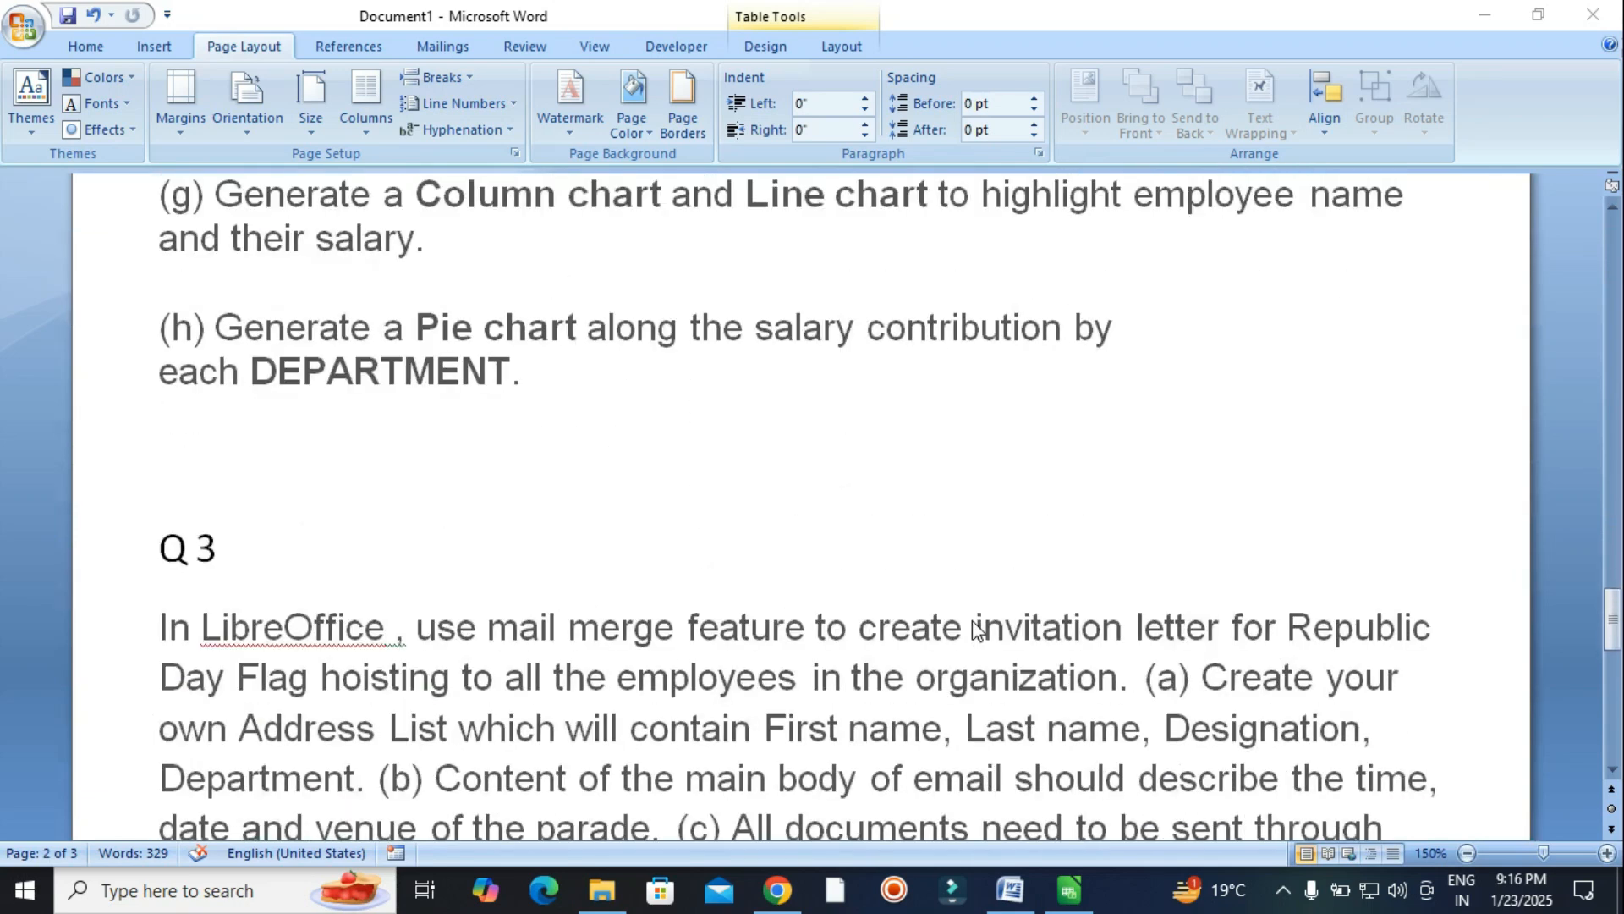
{"action": "scroll", "coordinate": [973, 623], "scroll_direction": "down", "scroll_amount": 4}
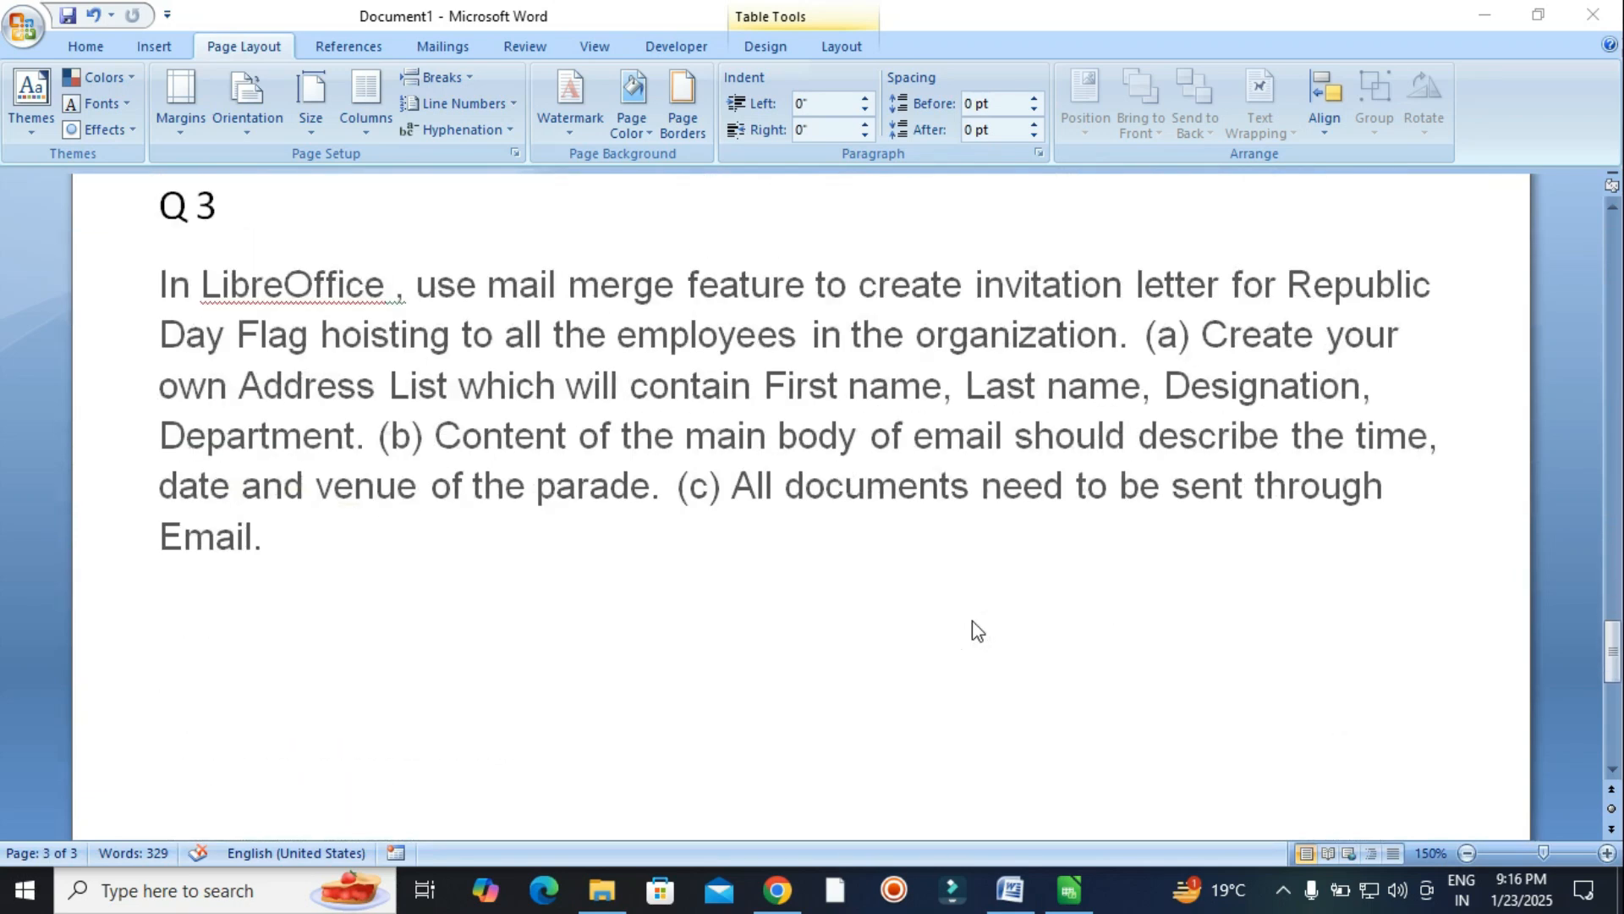
{"action": "scroll", "coordinate": [972, 621], "scroll_direction": "up", "scroll_amount": 18}
{"action": "scroll", "coordinate": [965, 607], "scroll_direction": "up", "scroll_amount": 4}
{"action": "scroll", "coordinate": [965, 607], "scroll_direction": "down", "scroll_amount": 12}
{"action": "scroll", "coordinate": [964, 606], "scroll_direction": "up", "scroll_amount": 10}
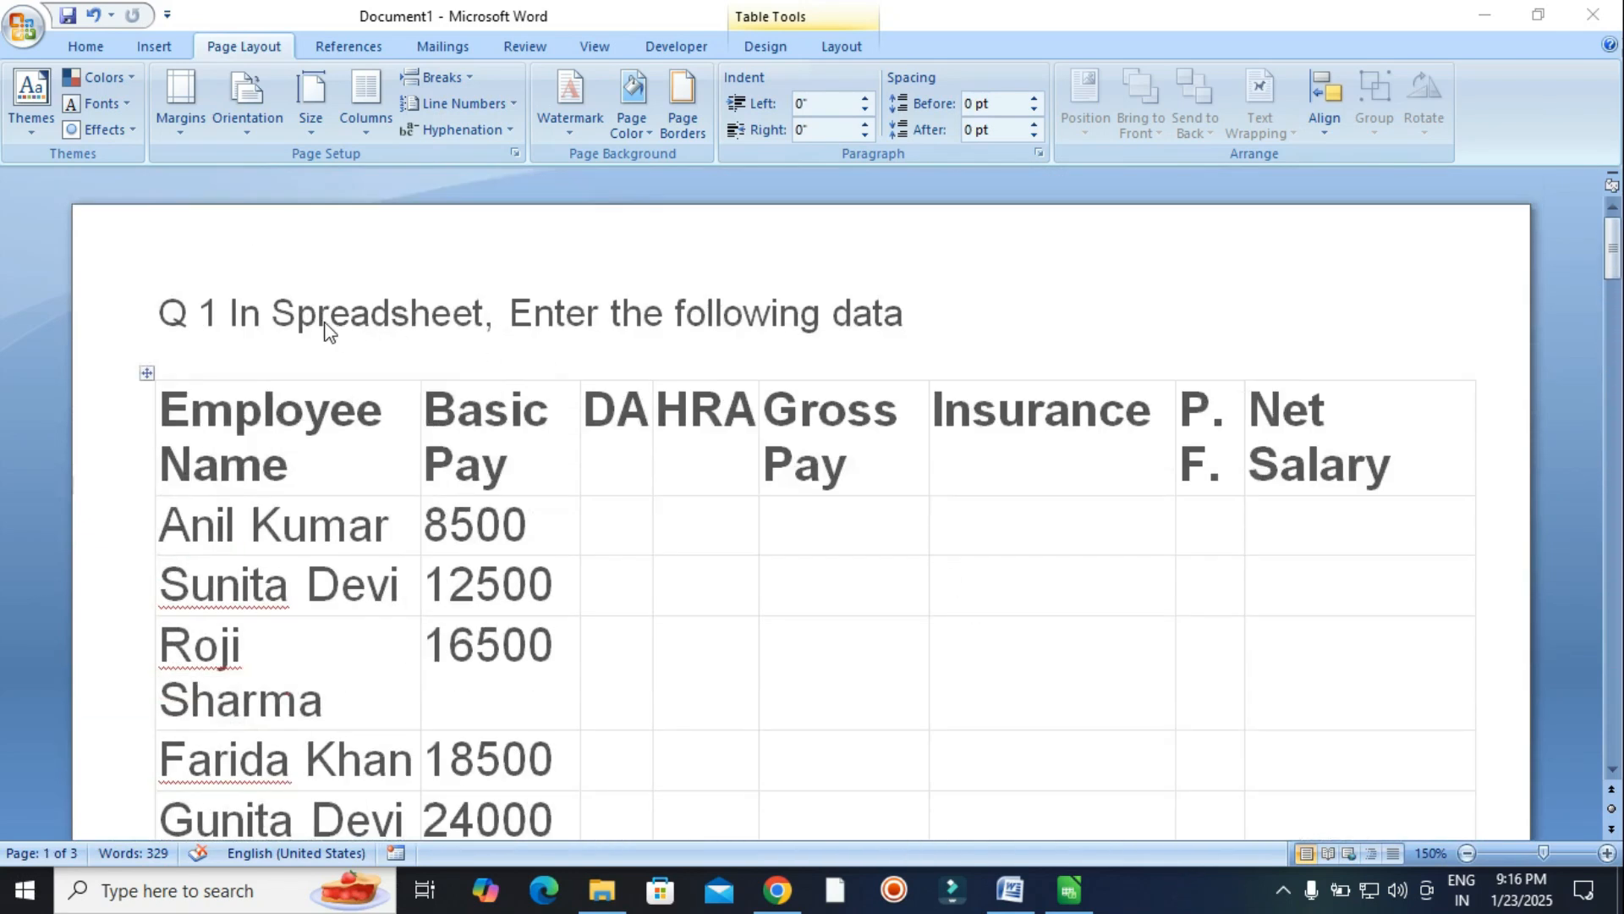
{"action": "scroll", "coordinate": [779, 537], "scroll_direction": "down", "scroll_amount": 5}
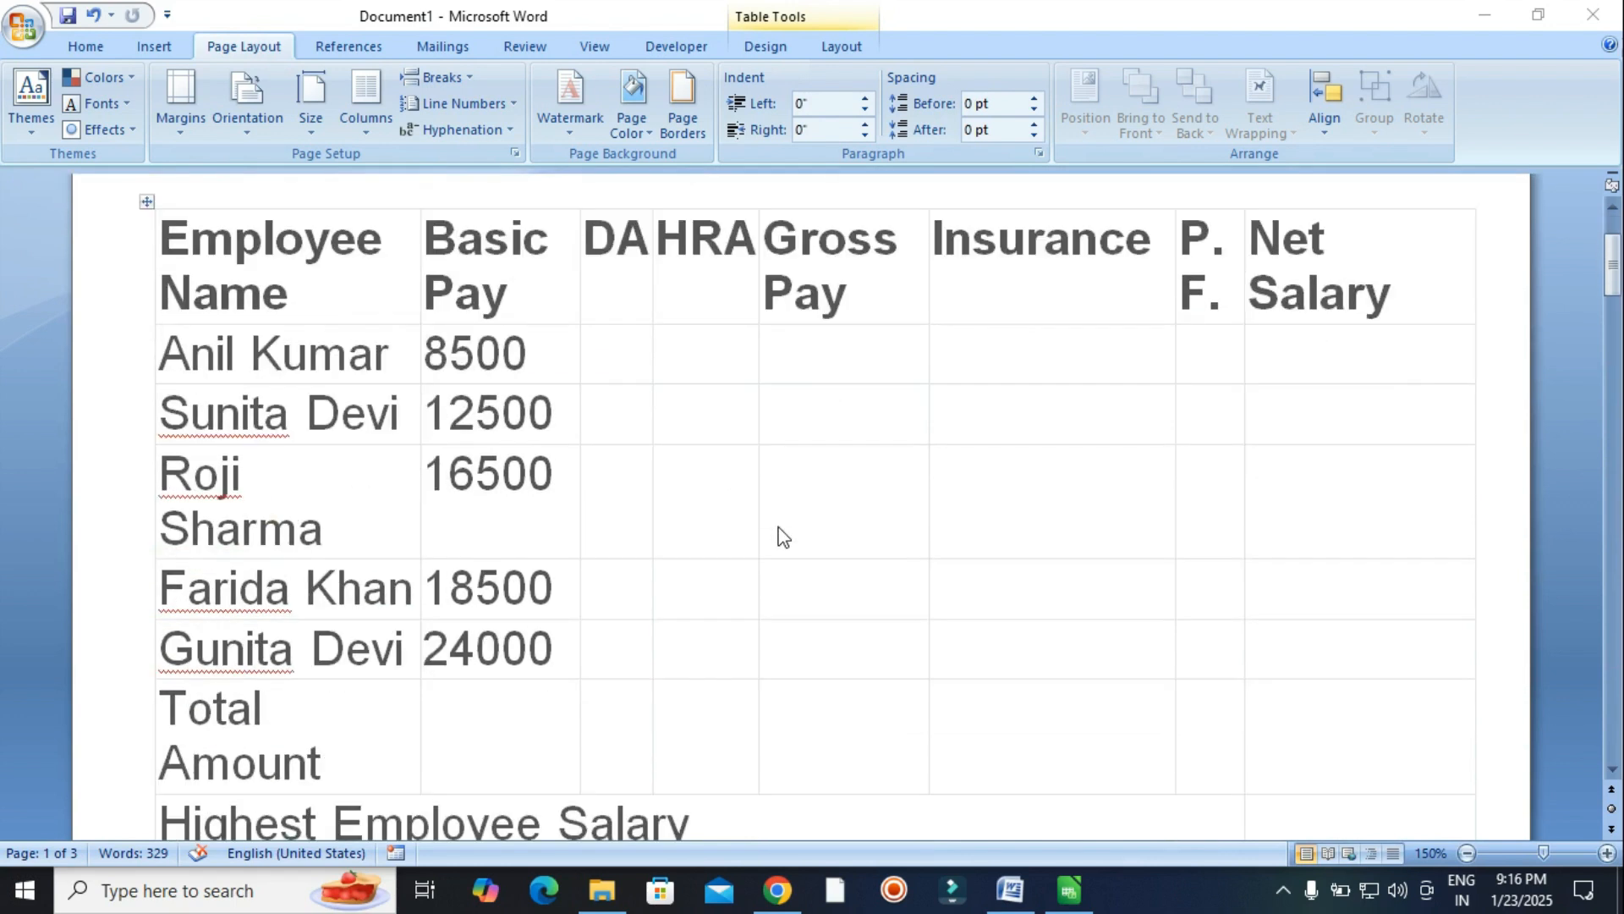
{"action": "scroll", "coordinate": [775, 550], "scroll_direction": "down", "scroll_amount": 2}
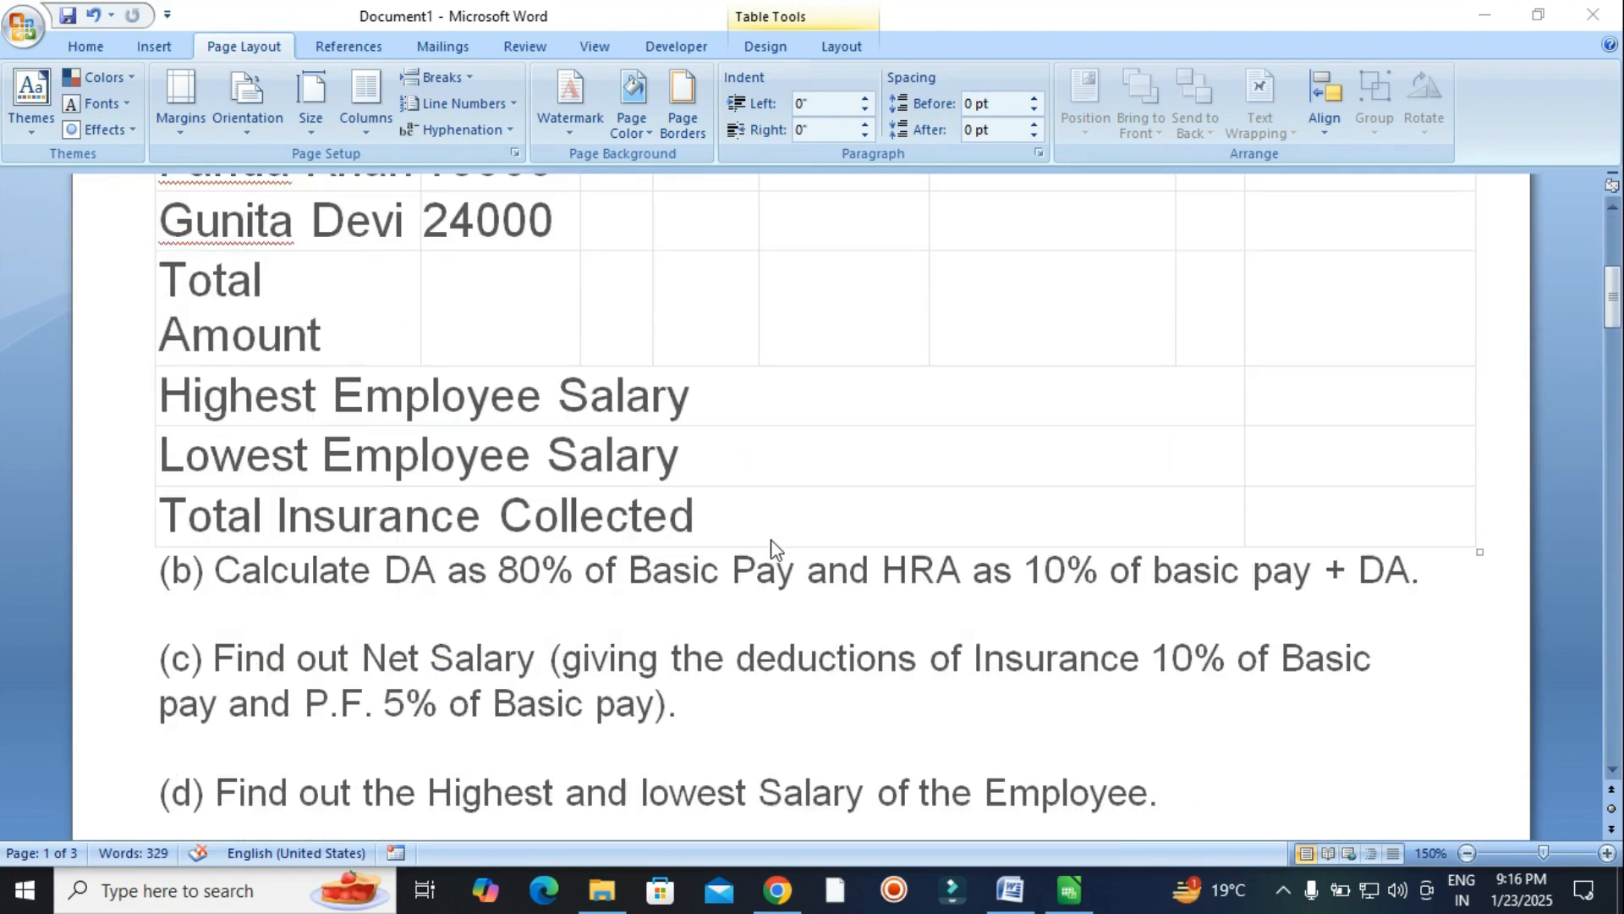
{"action": "scroll", "coordinate": [198, 501], "scroll_direction": "down", "scroll_amount": 2}
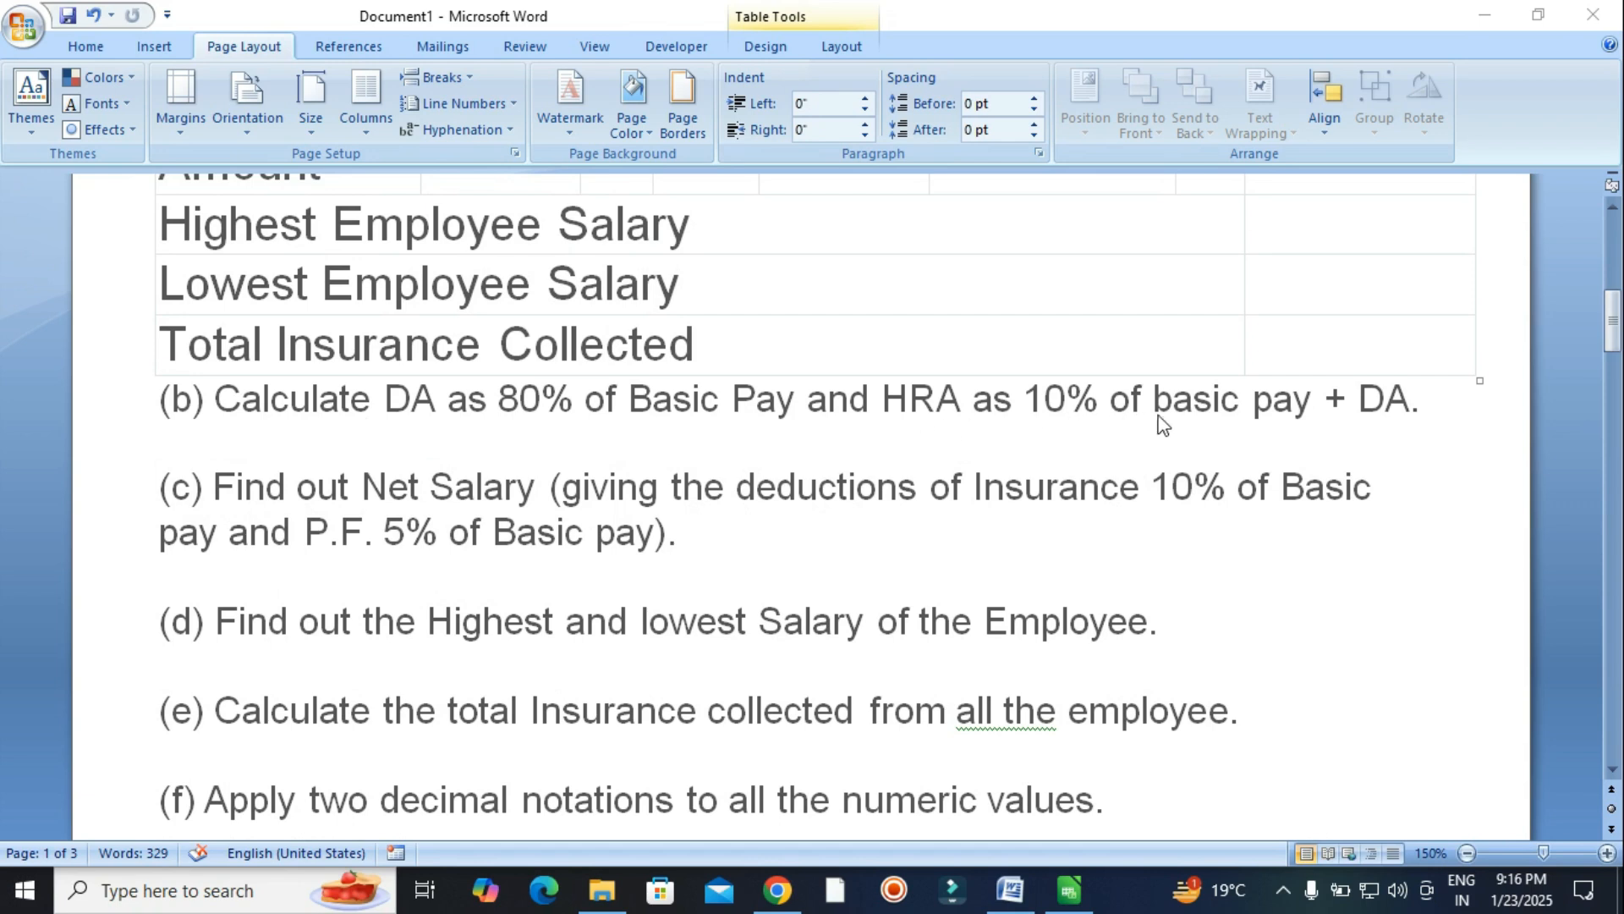
{"action": "scroll", "coordinate": [435, 506], "scroll_direction": "down", "scroll_amount": 1}
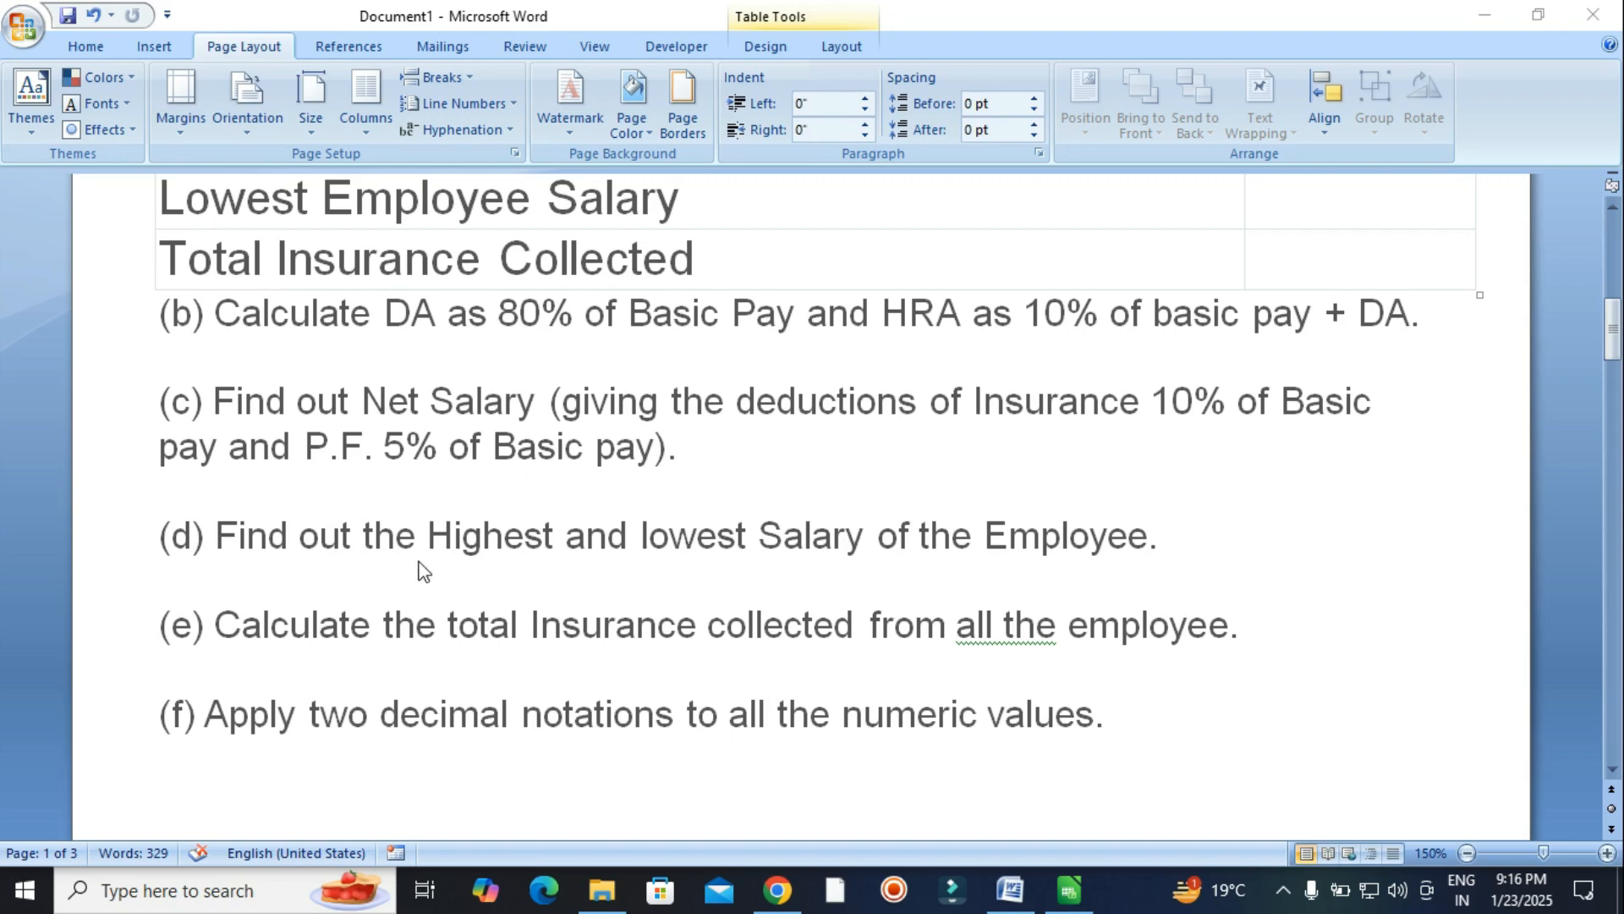
{"action": "scroll", "coordinate": [596, 682], "scroll_direction": "down", "scroll_amount": 1}
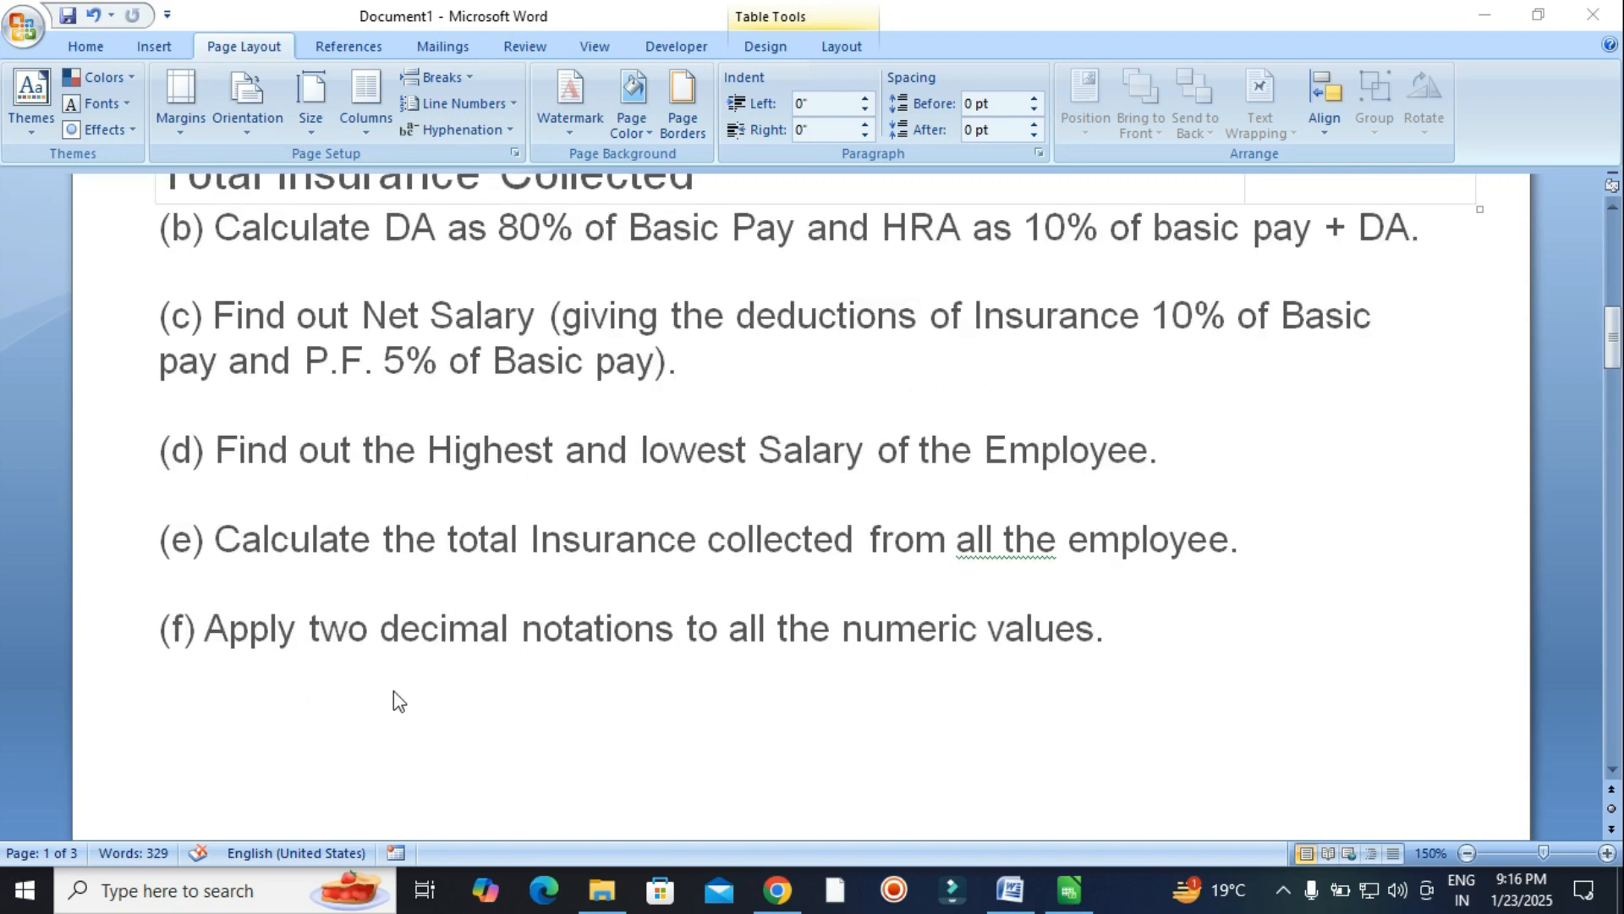
{"action": "scroll", "coordinate": [704, 670], "scroll_direction": "down", "scroll_amount": 3}
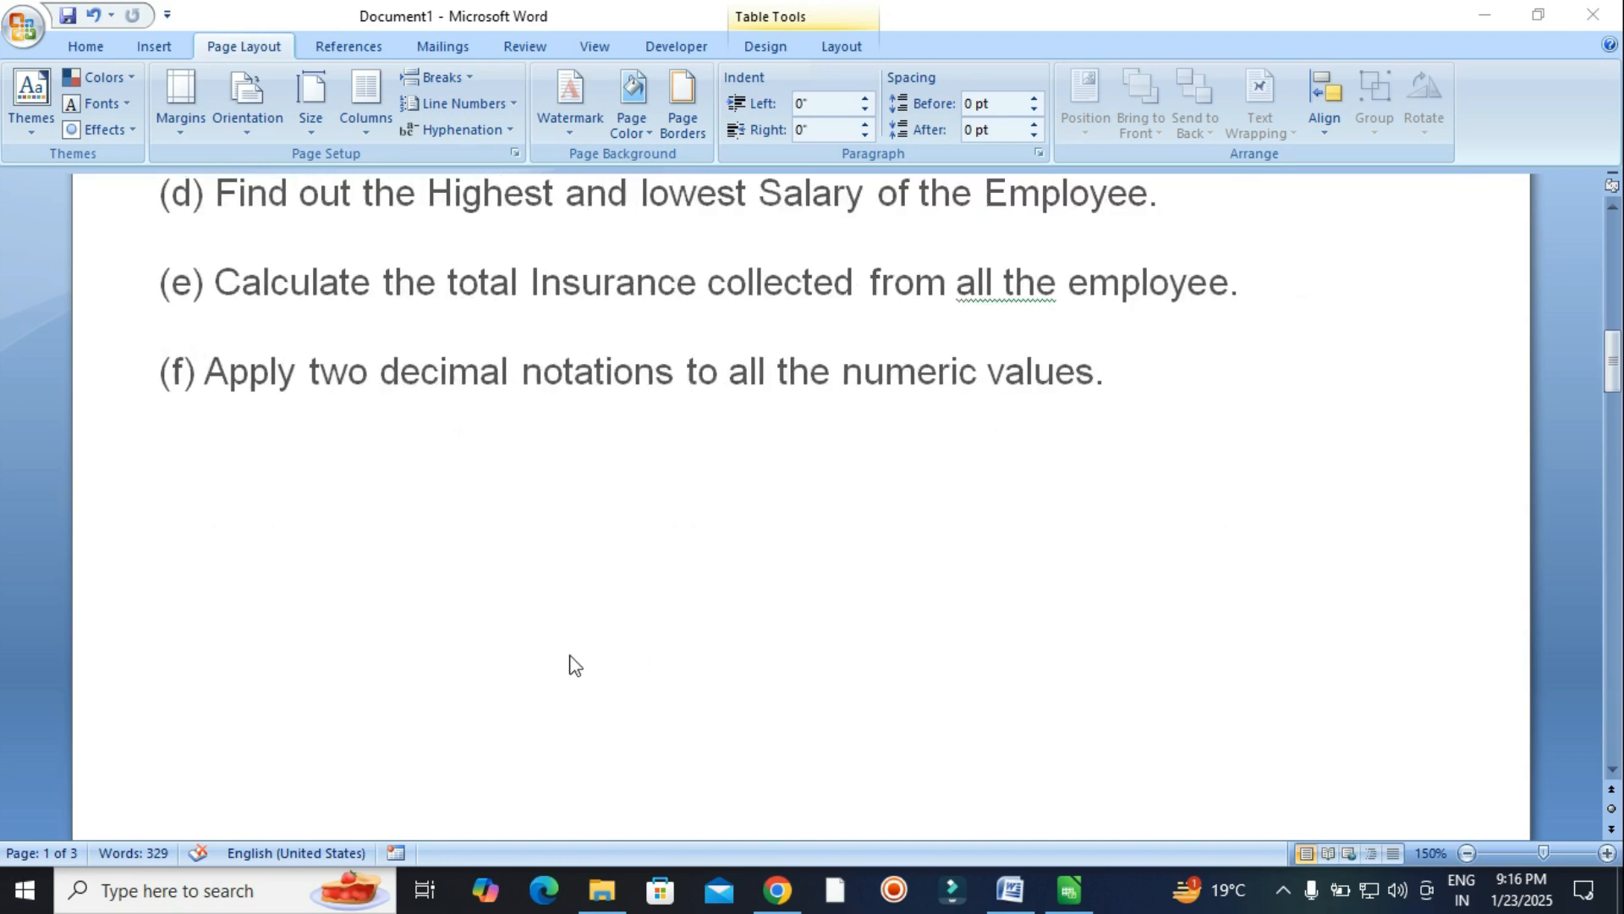
{"action": "scroll", "coordinate": [568, 661], "scroll_direction": "down", "scroll_amount": 10}
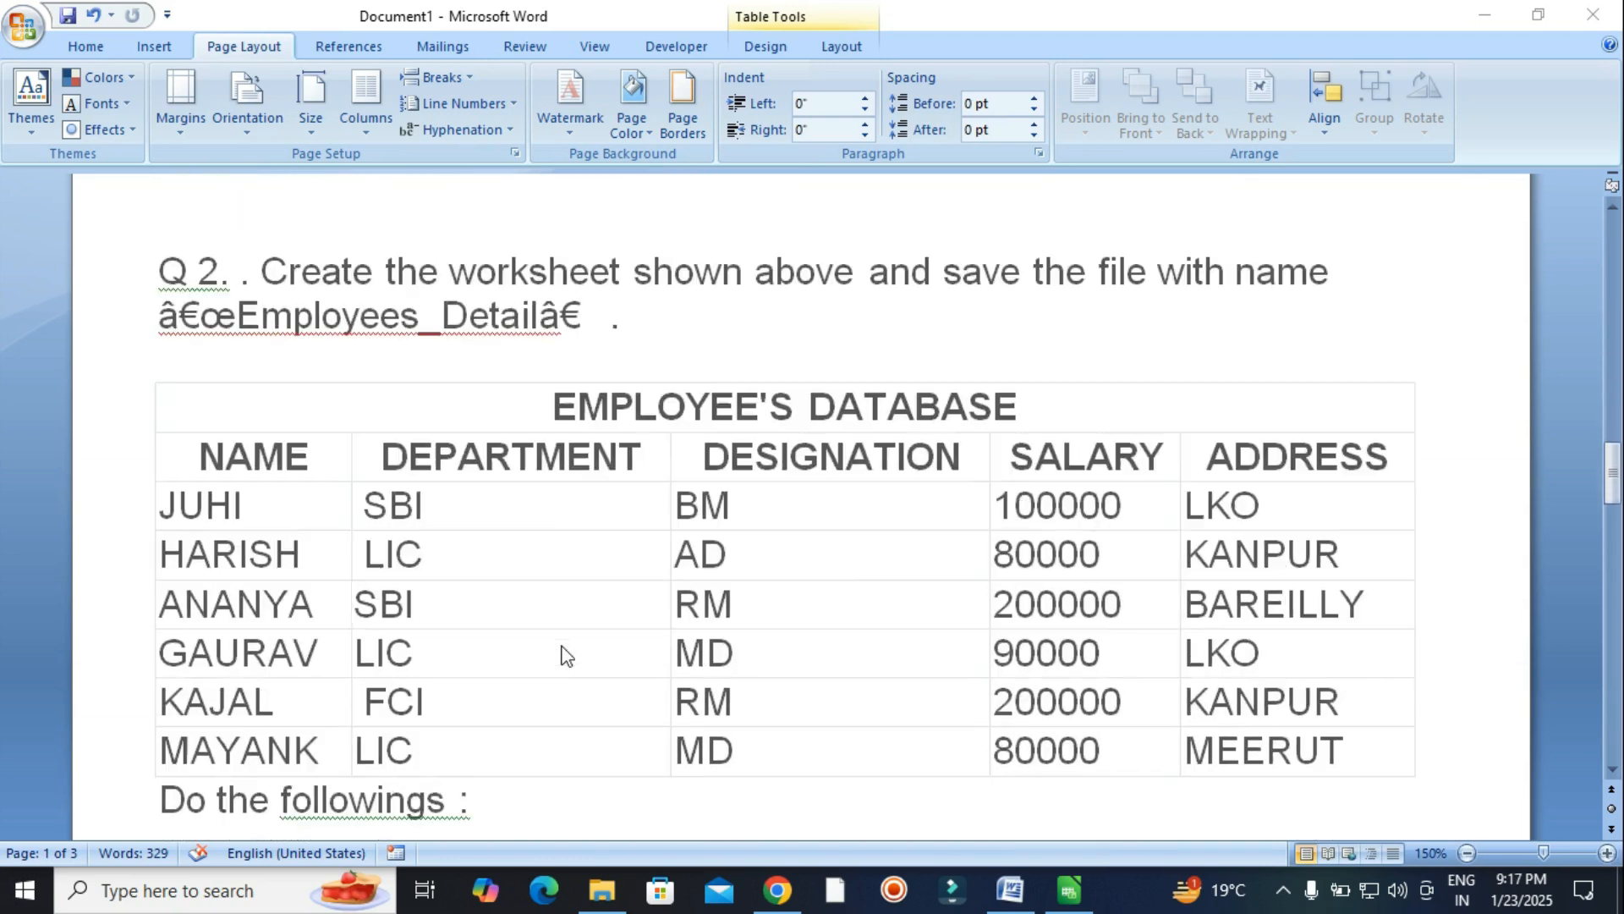
{"action": "scroll", "coordinate": [328, 530], "scroll_direction": "down", "scroll_amount": 4}
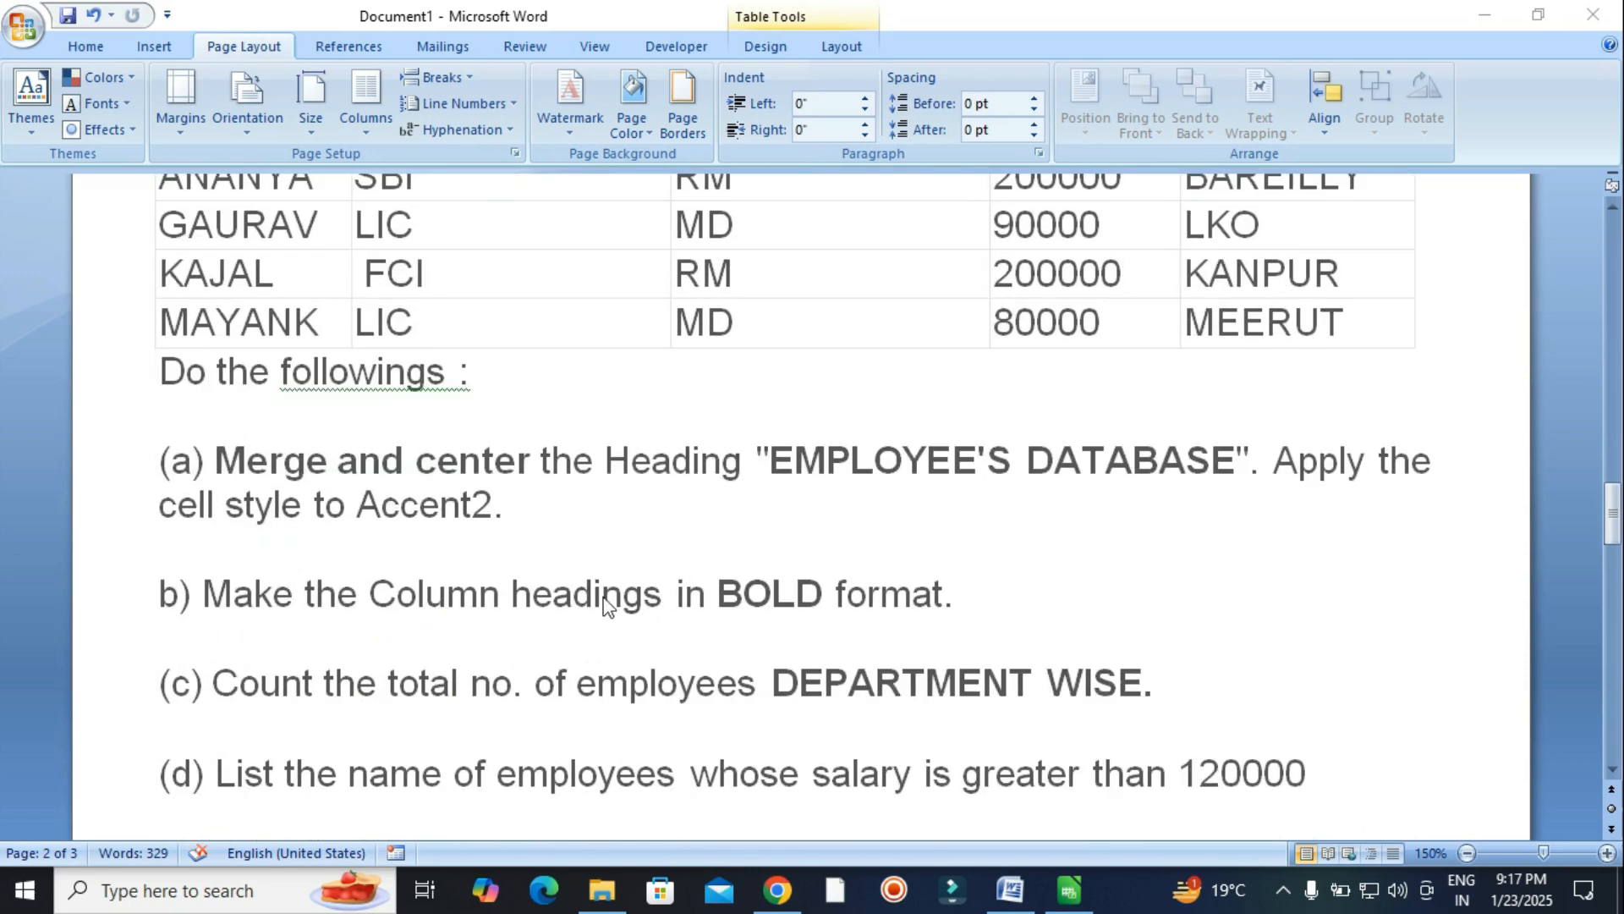
{"action": "scroll", "coordinate": [800, 635], "scroll_direction": "down", "scroll_amount": 3}
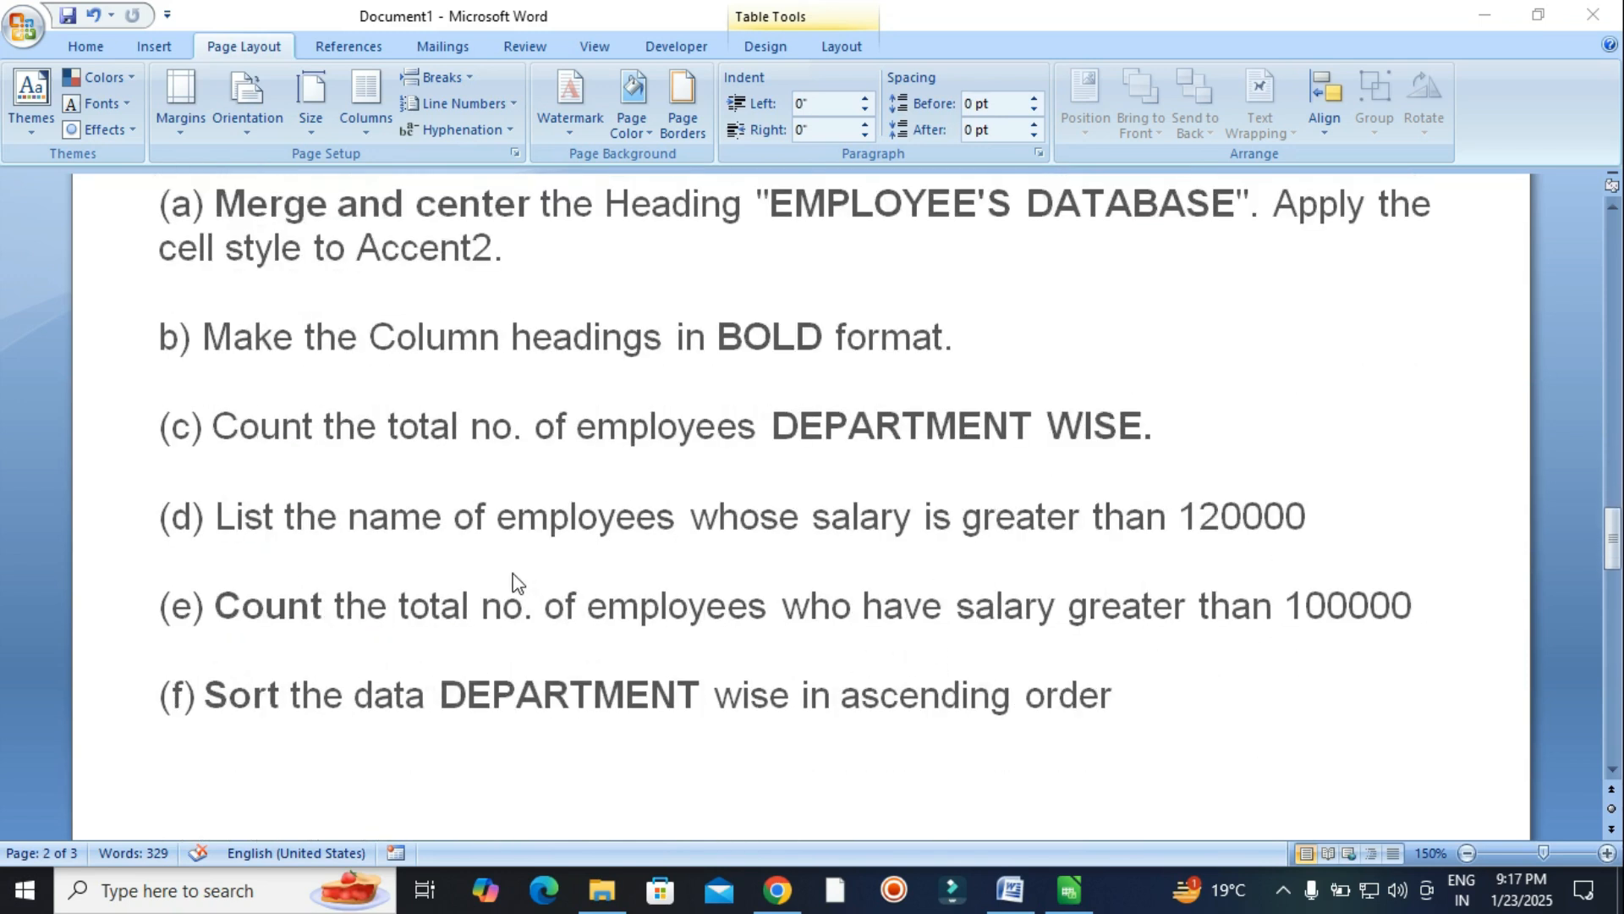
{"action": "scroll", "coordinate": [490, 603], "scroll_direction": "down", "scroll_amount": 2}
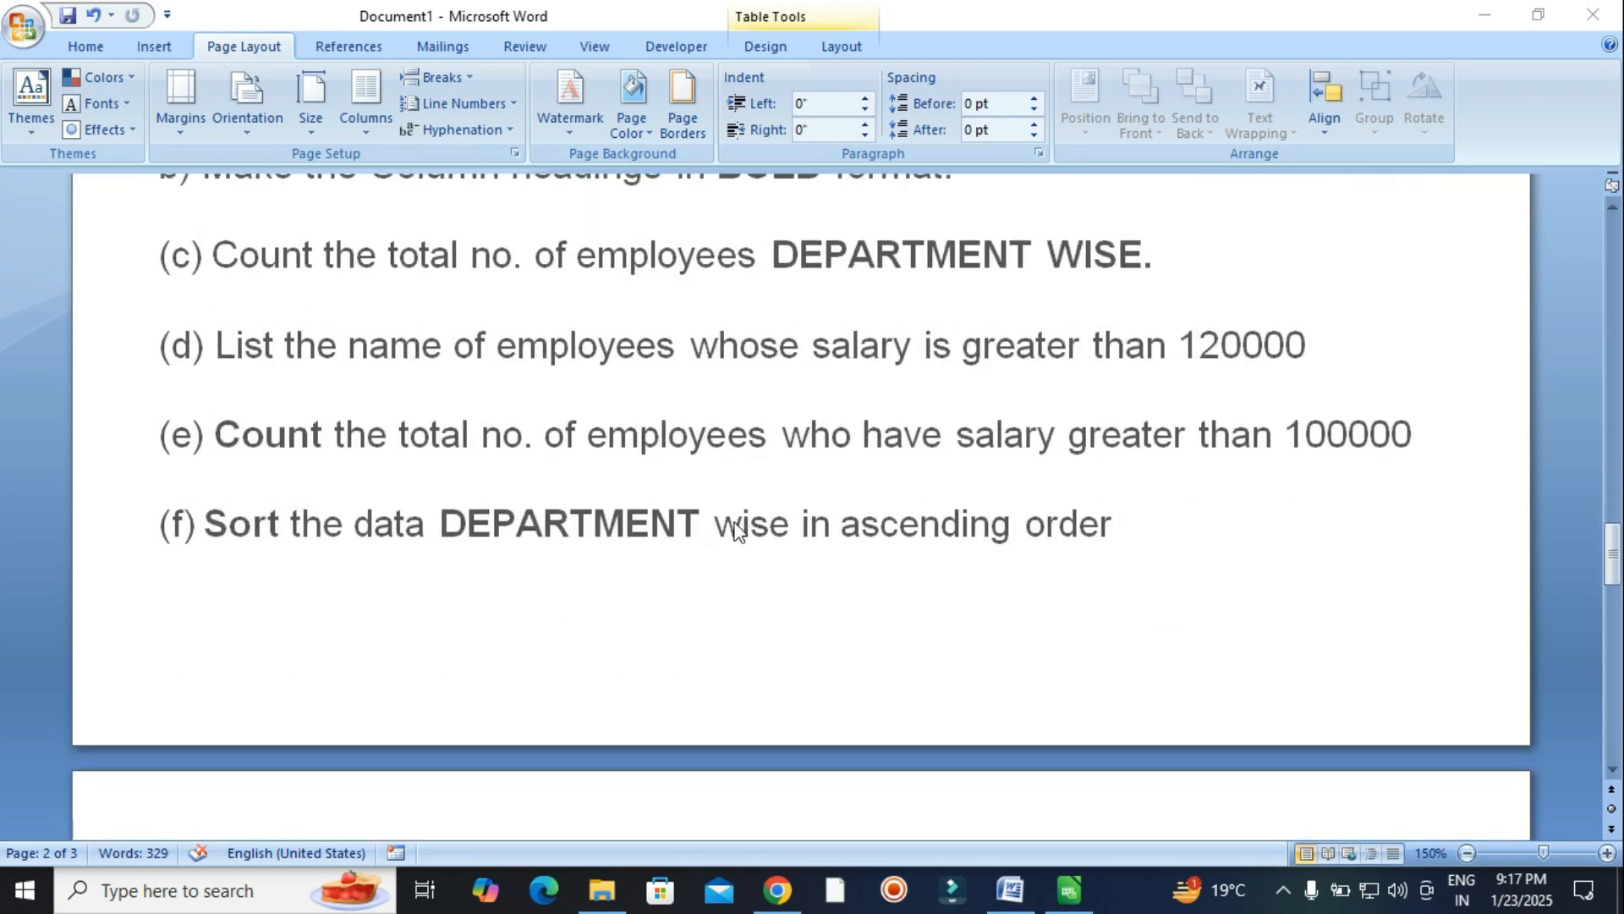
{"action": "scroll", "coordinate": [876, 545], "scroll_direction": "down", "scroll_amount": 7}
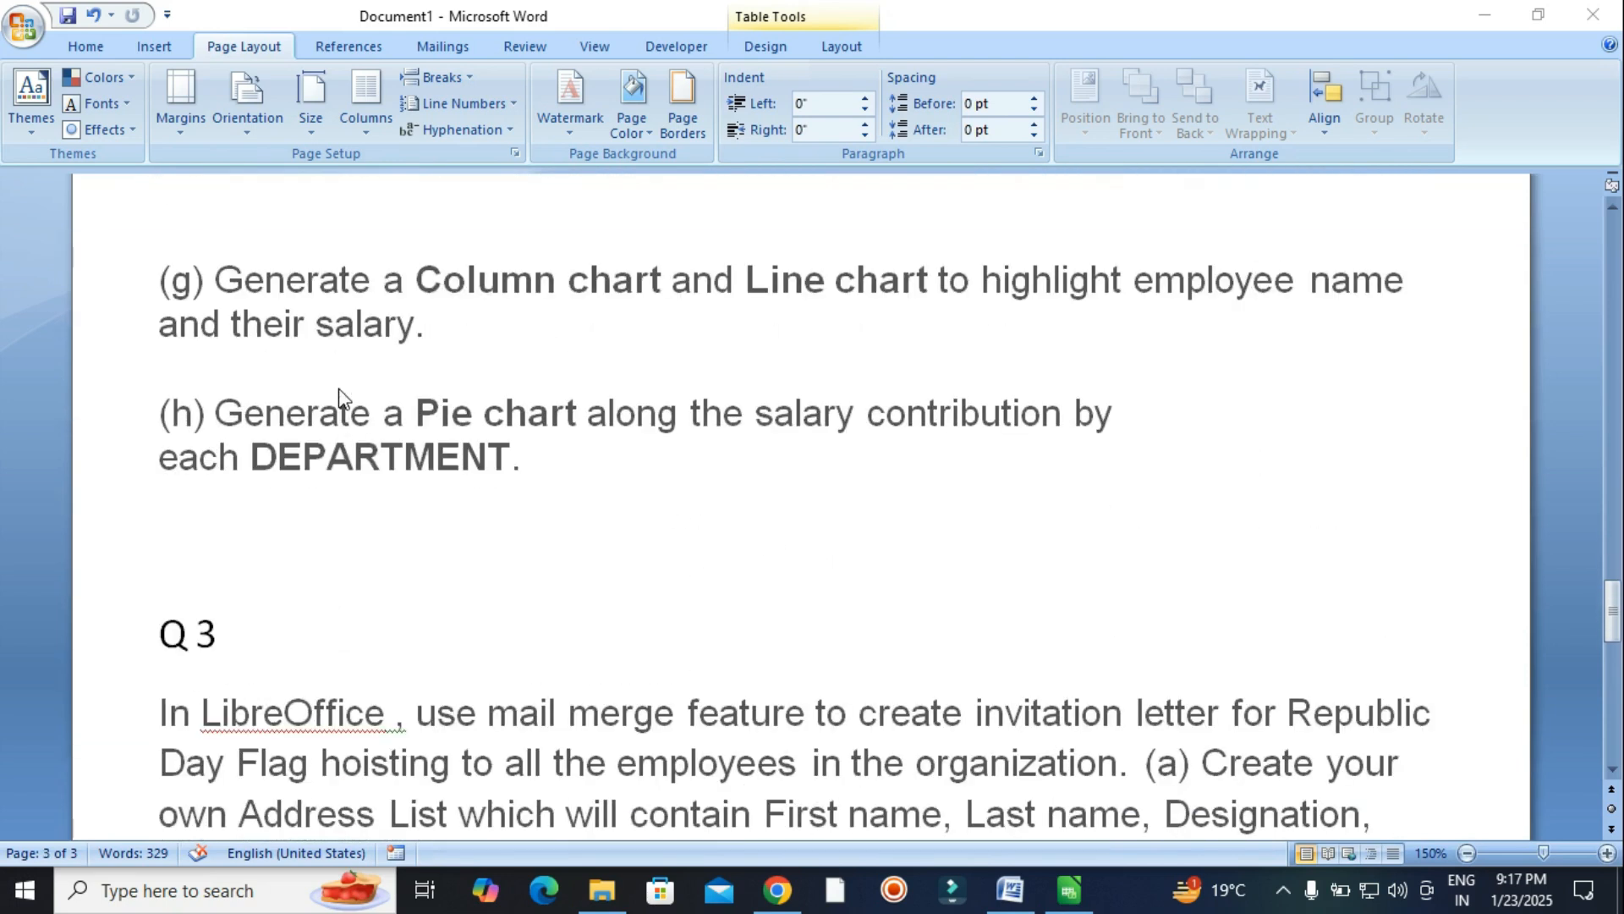
{"action": "scroll", "coordinate": [696, 536], "scroll_direction": "down", "scroll_amount": 2}
{"action": "scroll", "coordinate": [696, 536], "scroll_direction": "down", "scroll_amount": 2}
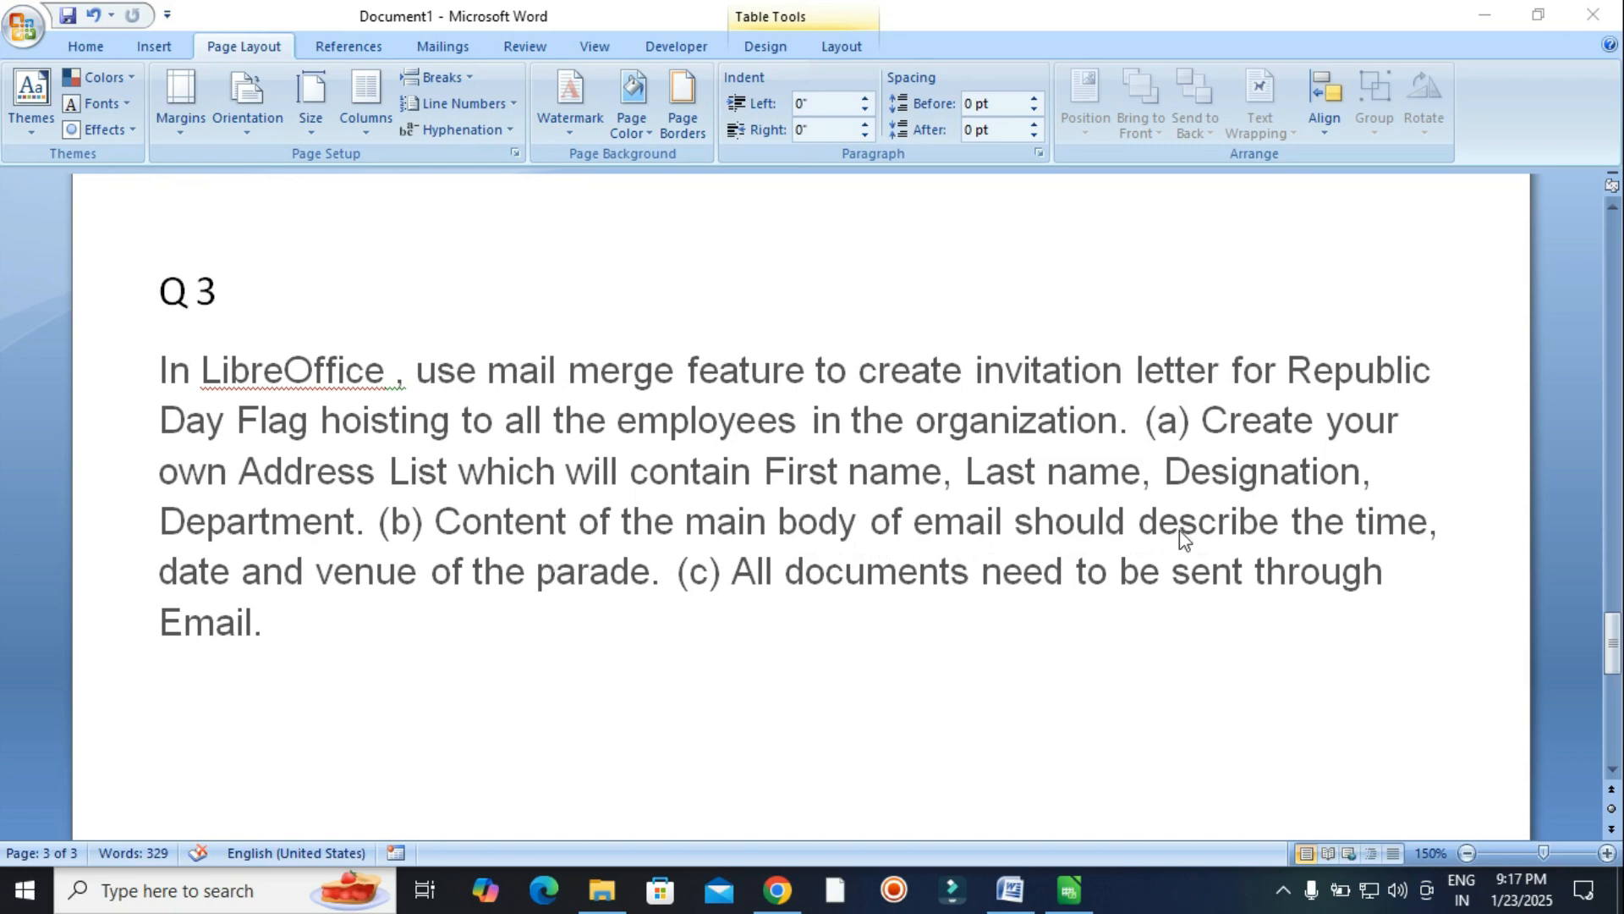
{"action": "scroll", "coordinate": [1179, 529], "scroll_direction": "up", "scroll_amount": 10}
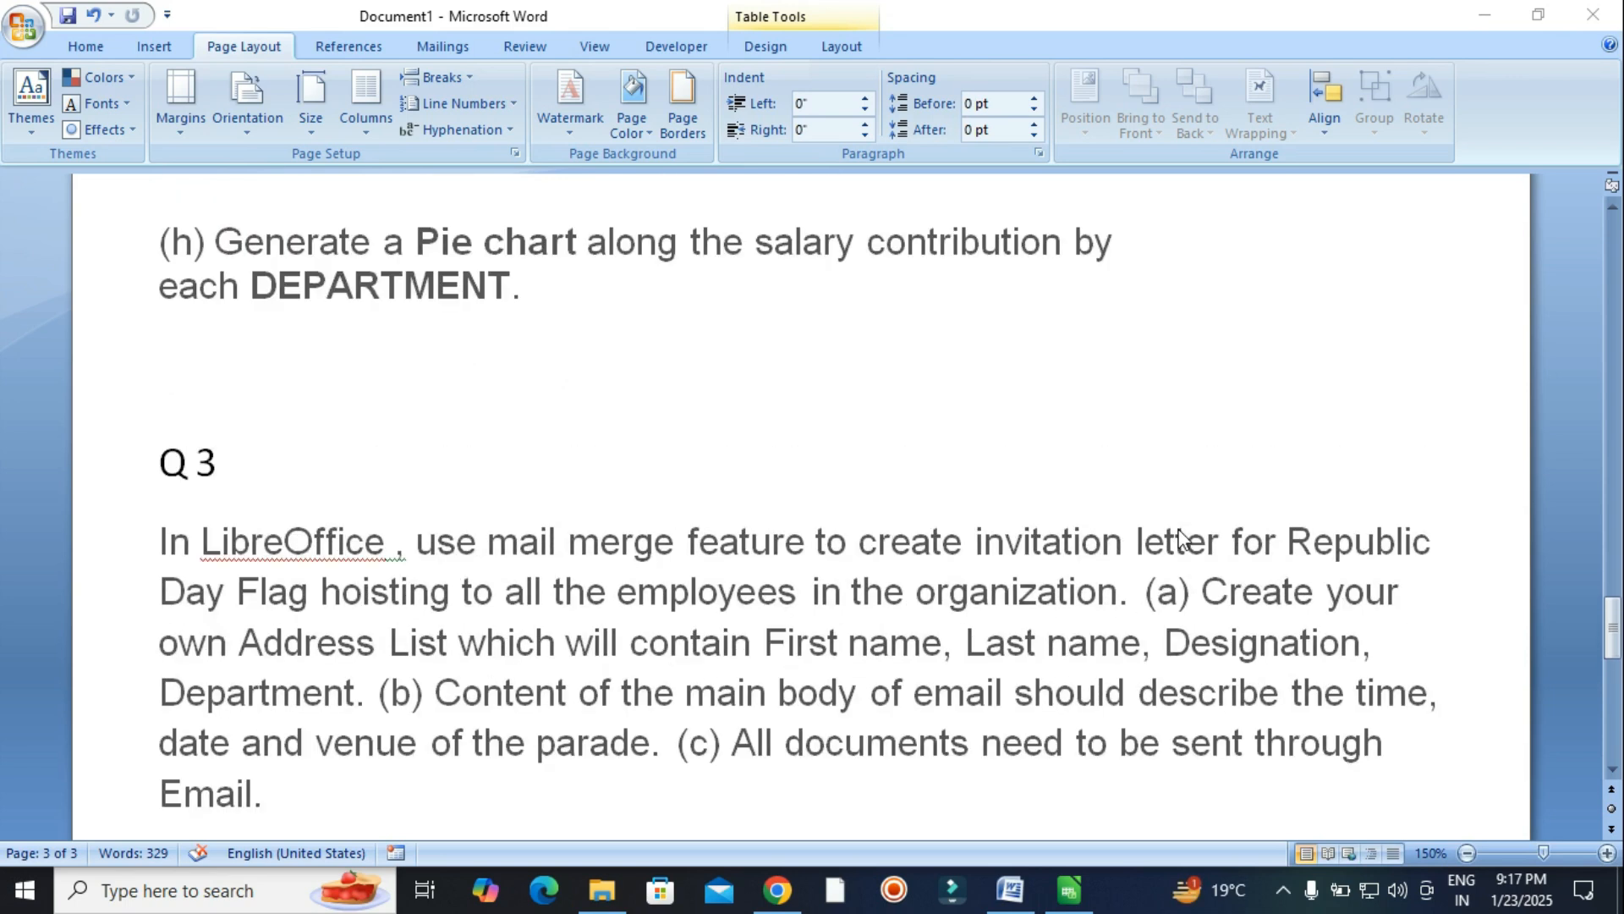
{"action": "scroll", "coordinate": [1133, 509], "scroll_direction": "up", "scroll_amount": 20}
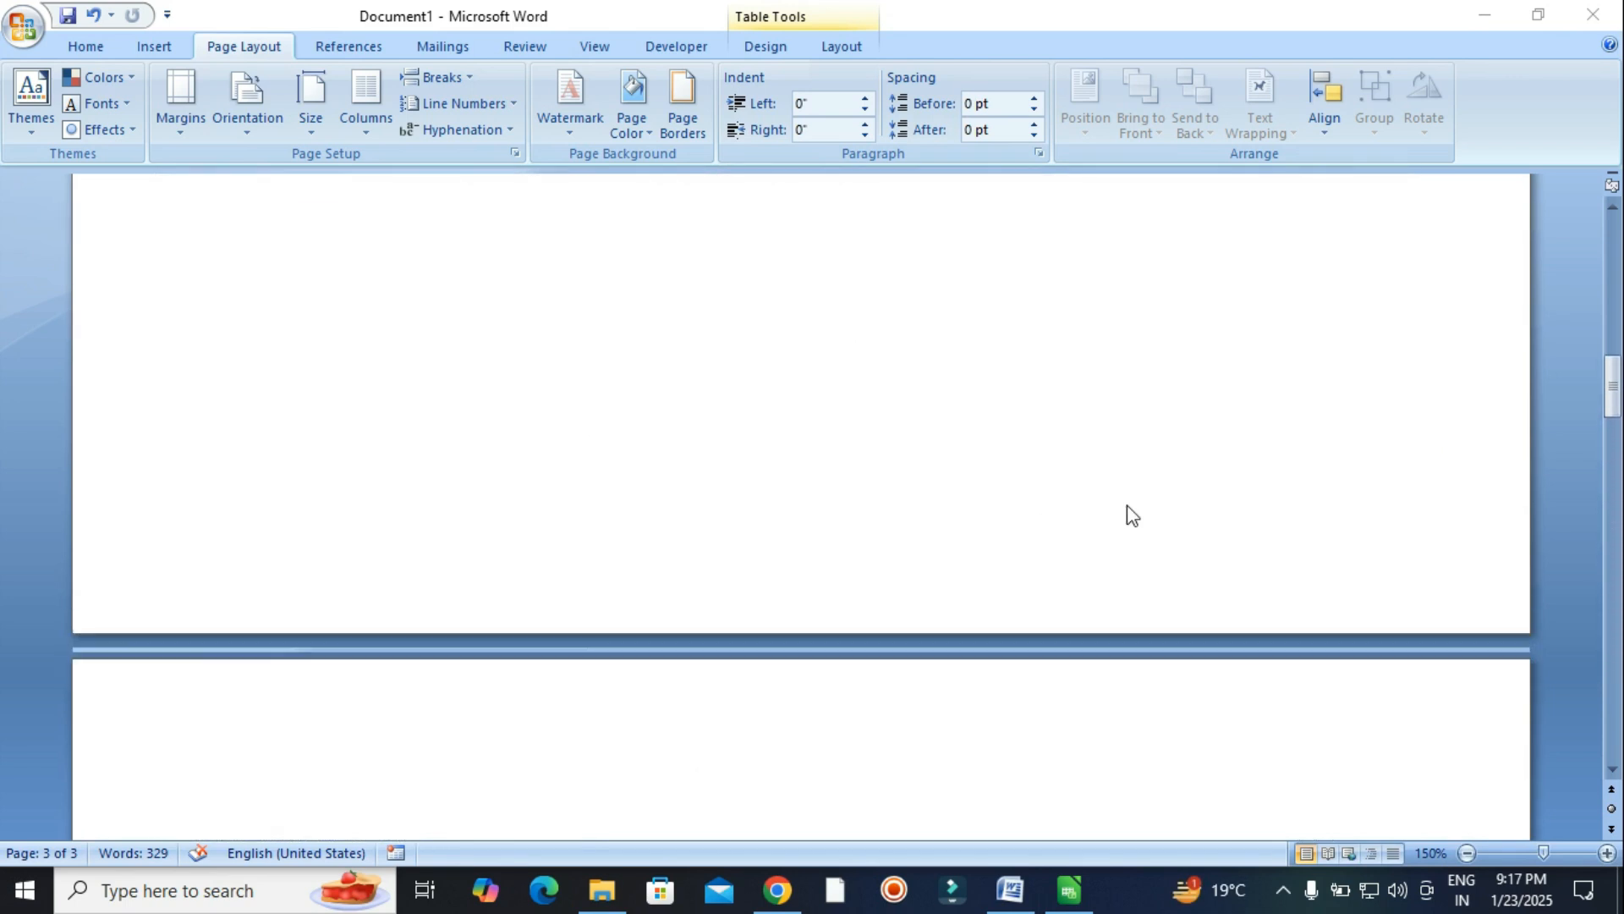
{"action": "scroll", "coordinate": [1130, 515], "scroll_direction": "up", "scroll_amount": 3}
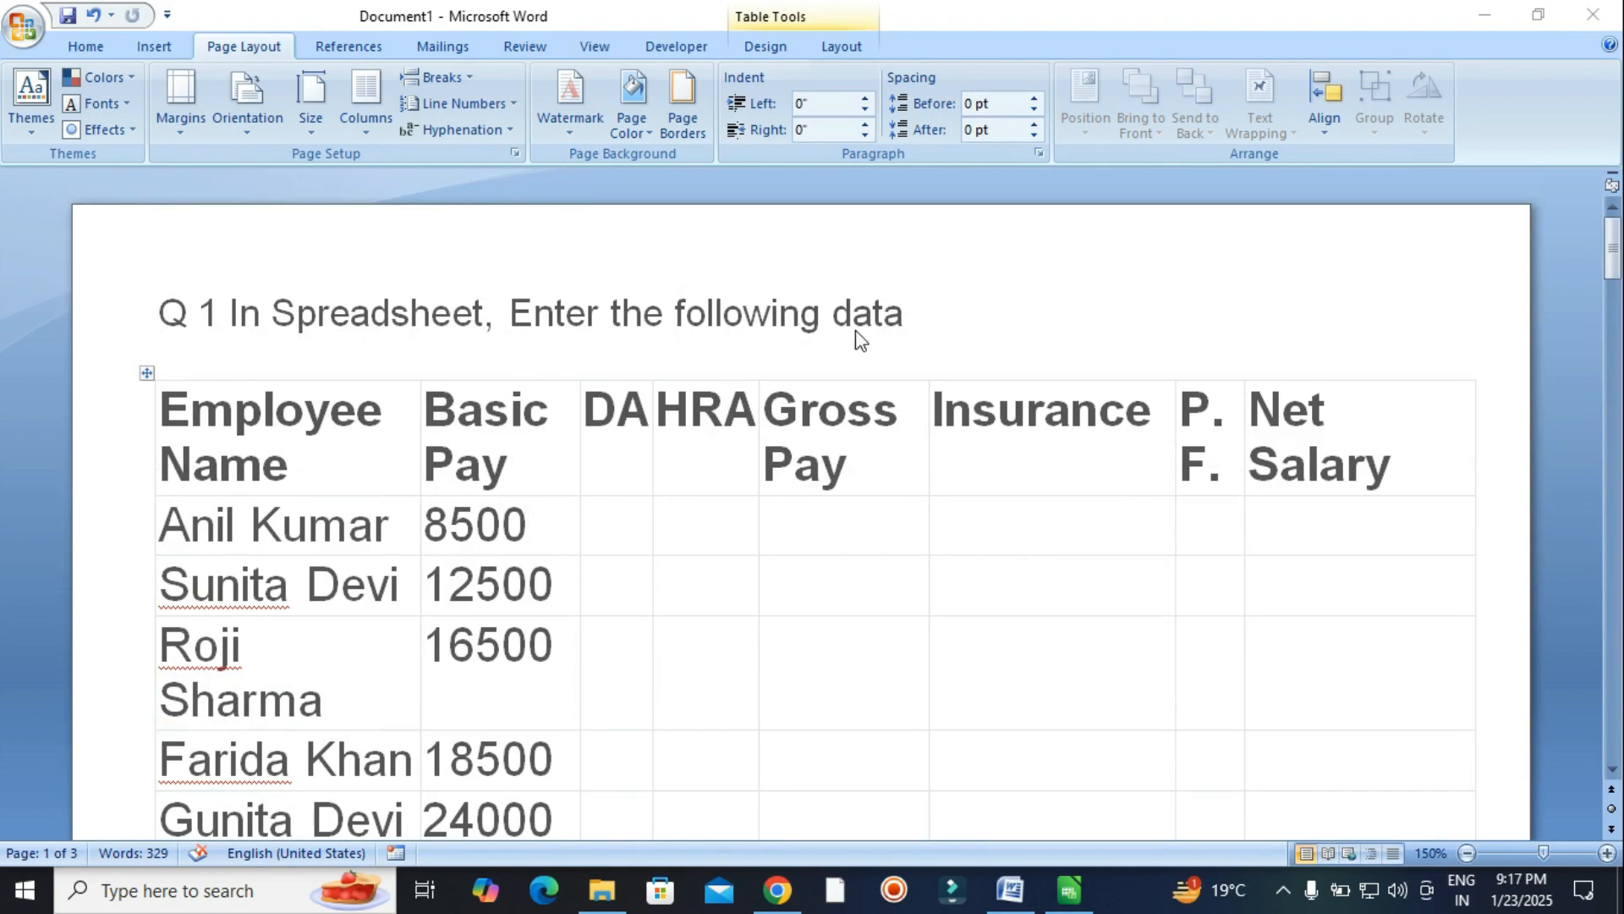
{"action": "scroll", "coordinate": [812, 418], "scroll_direction": "down", "scroll_amount": 1}
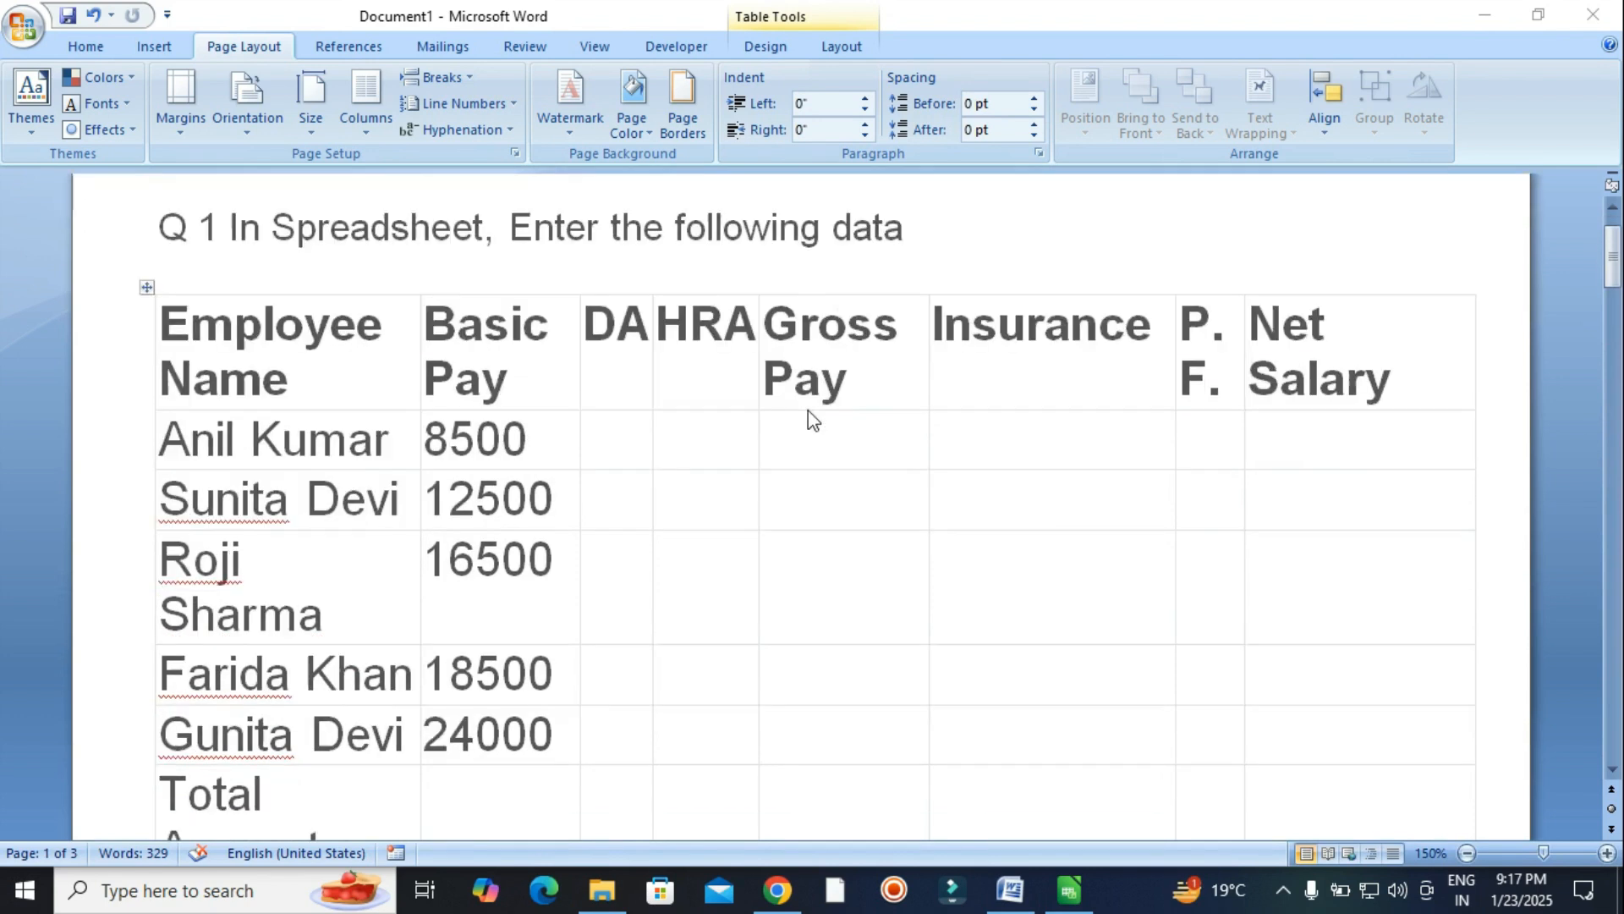
{"action": "scroll", "coordinate": [809, 417], "scroll_direction": "down", "scroll_amount": 1}
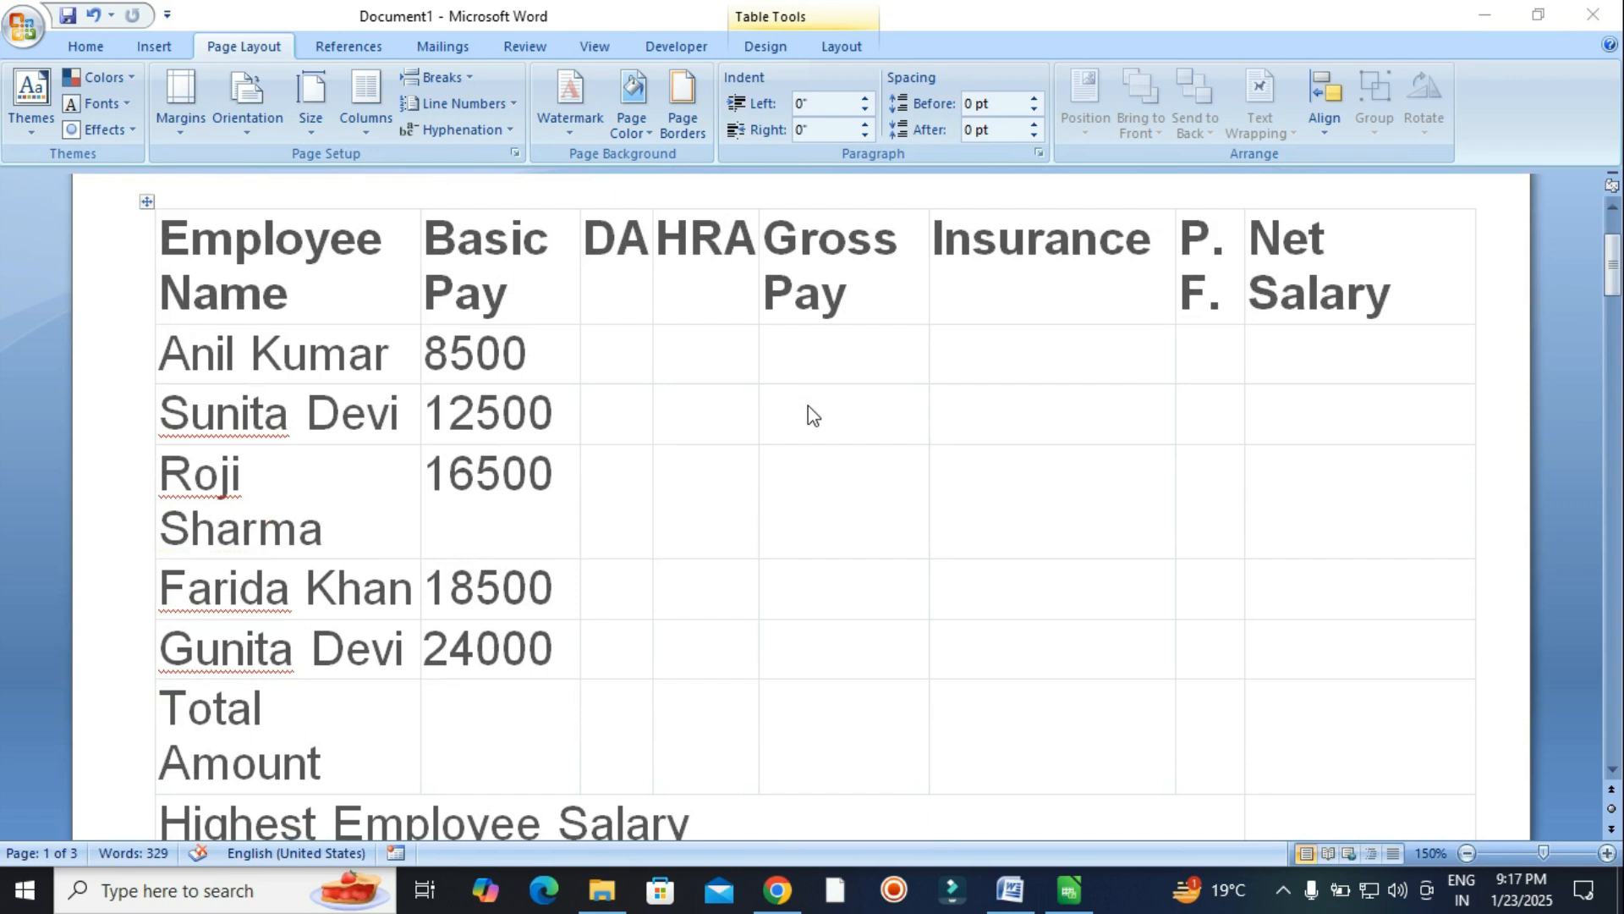
{"action": "scroll", "coordinate": [445, 397], "scroll_direction": "down", "scroll_amount": 2}
Widen column B in the Calc salary sheet so employee names and summary labels fit fully.
{"action": "left_click", "coordinate": [1068, 888]}
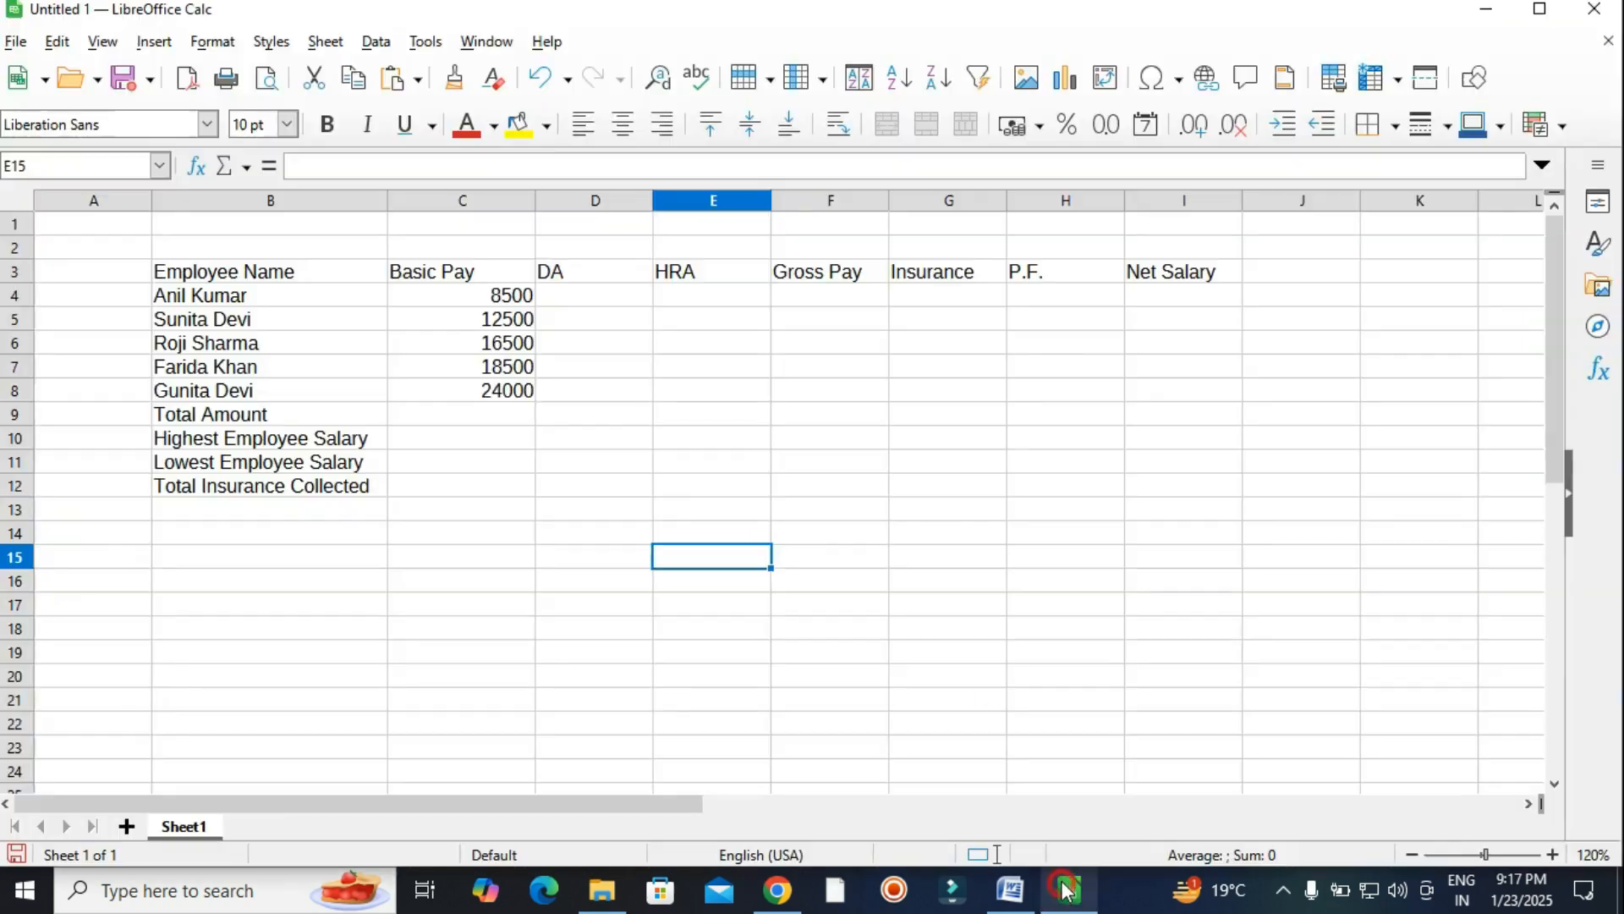
{"action": "left_click", "coordinate": [1180, 396]}
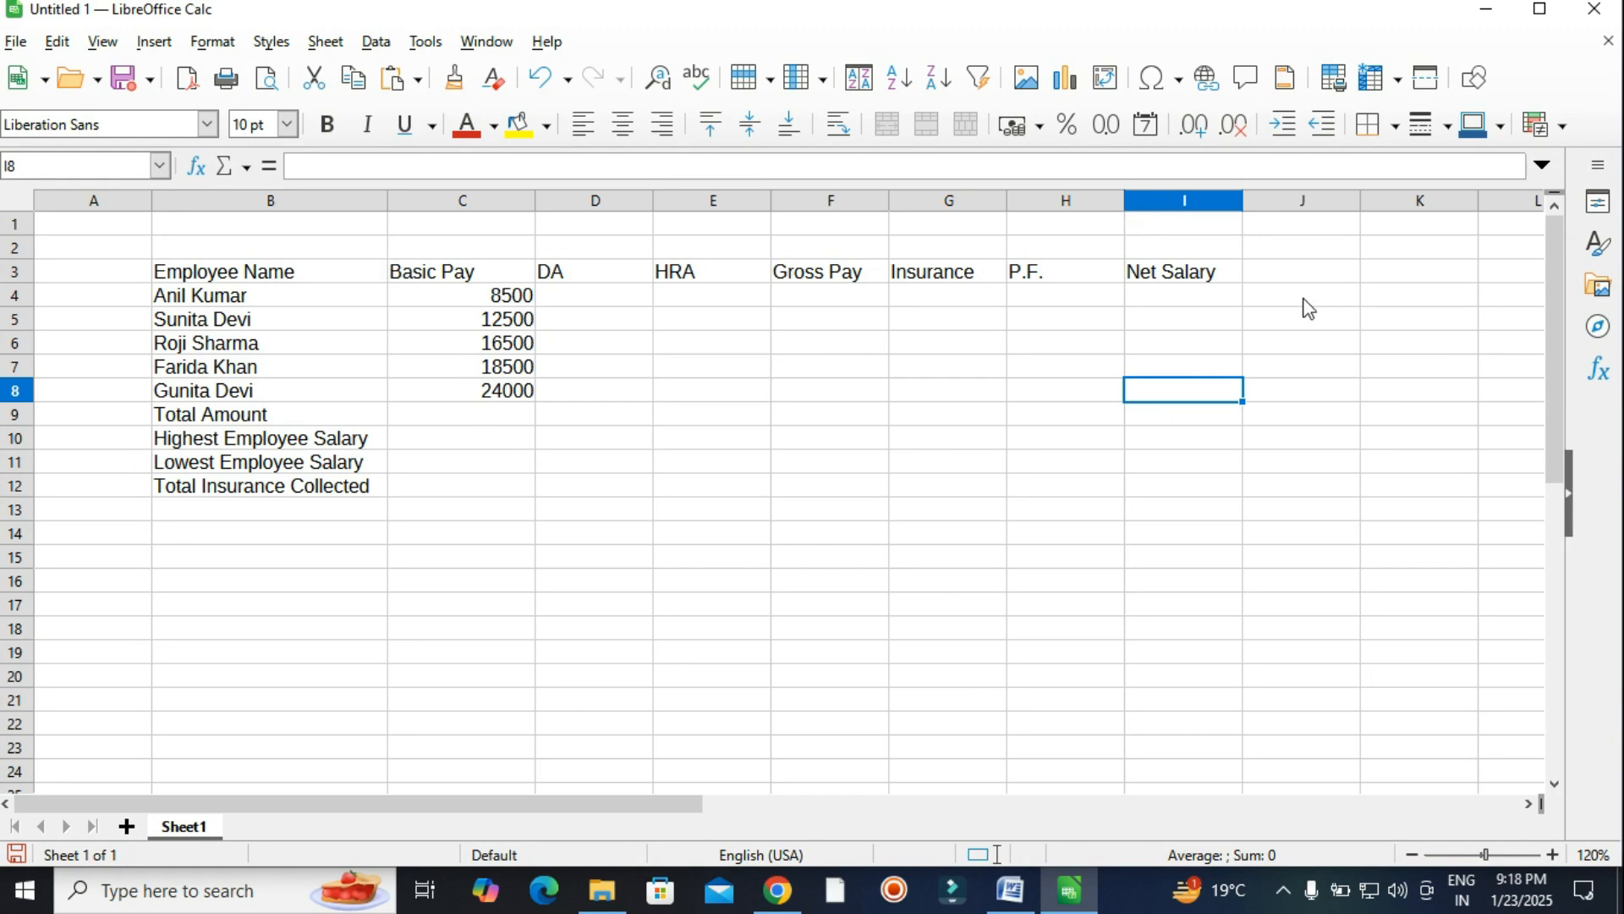
{"action": "scroll", "coordinate": [1201, 486], "scroll_direction": "down", "scroll_amount": 1}
{"action": "scroll", "coordinate": [1202, 491], "scroll_direction": "up", "scroll_amount": 1}
{"action": "left_click_drag", "start_coordinate": [388, 201], "coordinate": [415, 201]}
{"action": "left_click", "coordinate": [1058, 485]}
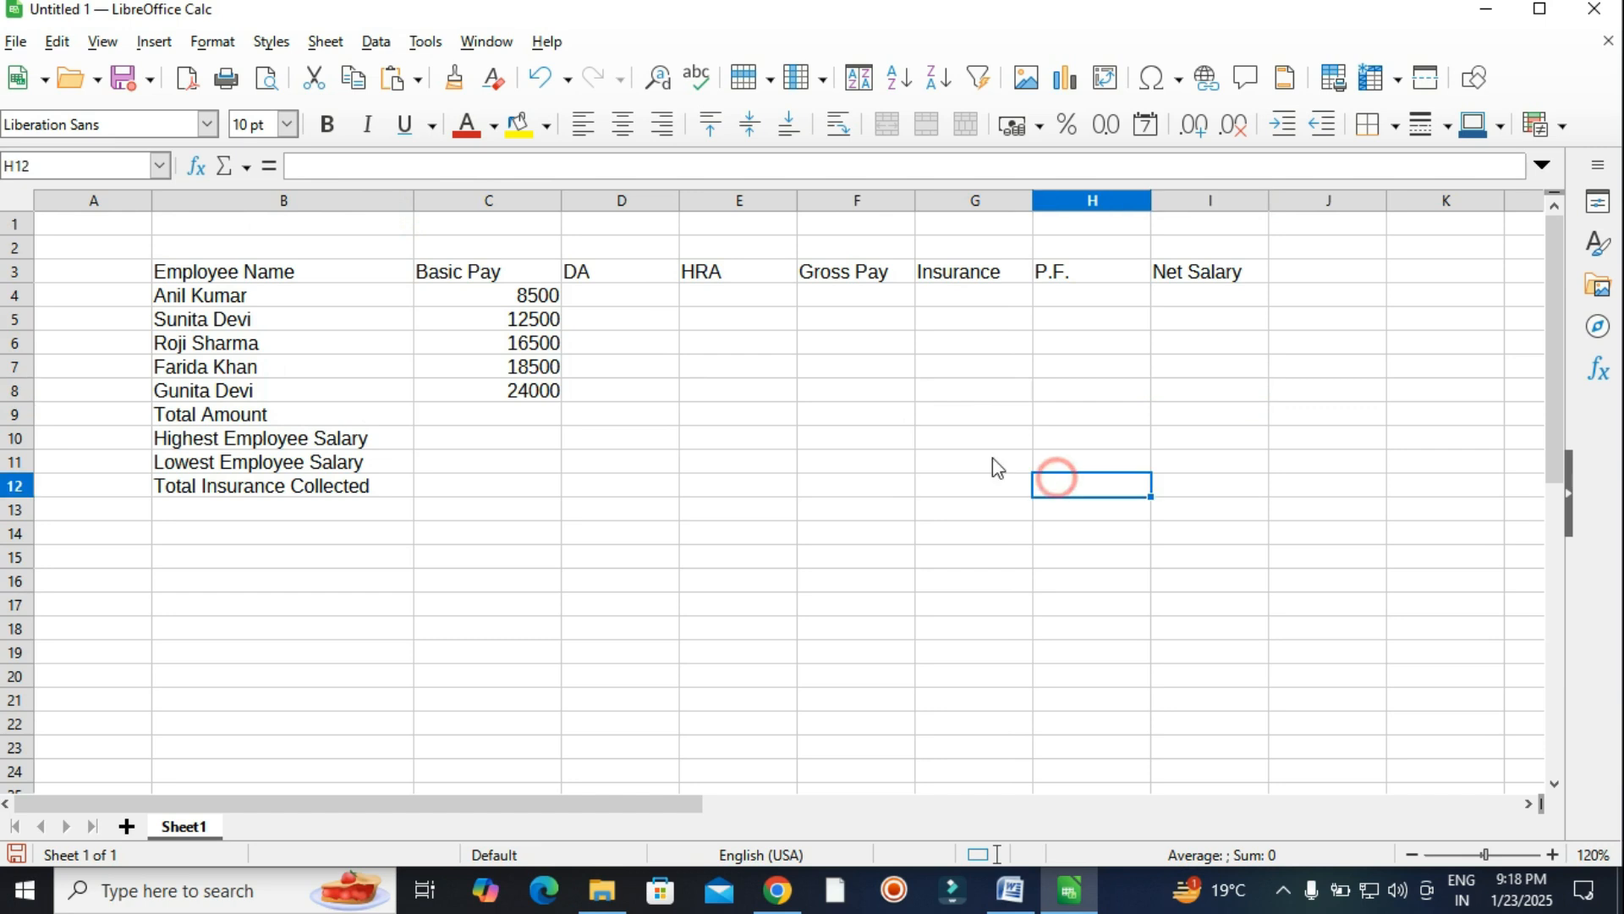
{"action": "left_click", "coordinate": [1010, 890]}
Read part (b) in Word: DA is 80% of Basic Pay and HRA is 10% of pay plus DA.
{"action": "scroll", "coordinate": [693, 593], "scroll_direction": "down", "scroll_amount": 3}
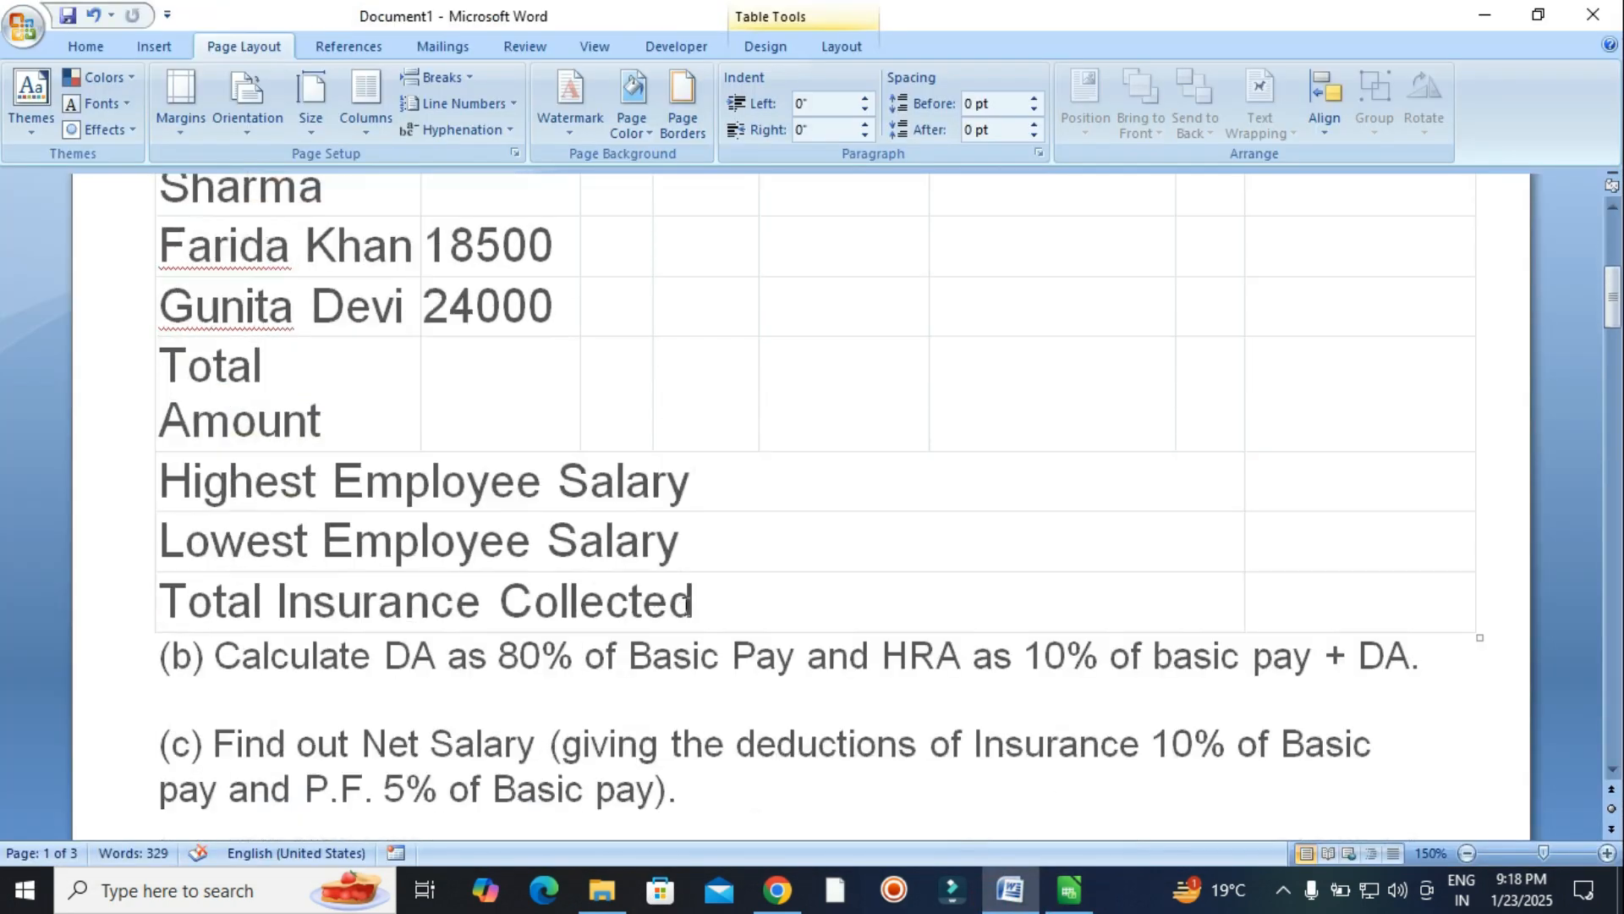
{"action": "left_click_drag", "start_coordinate": [163, 656], "coordinate": [1341, 658]}
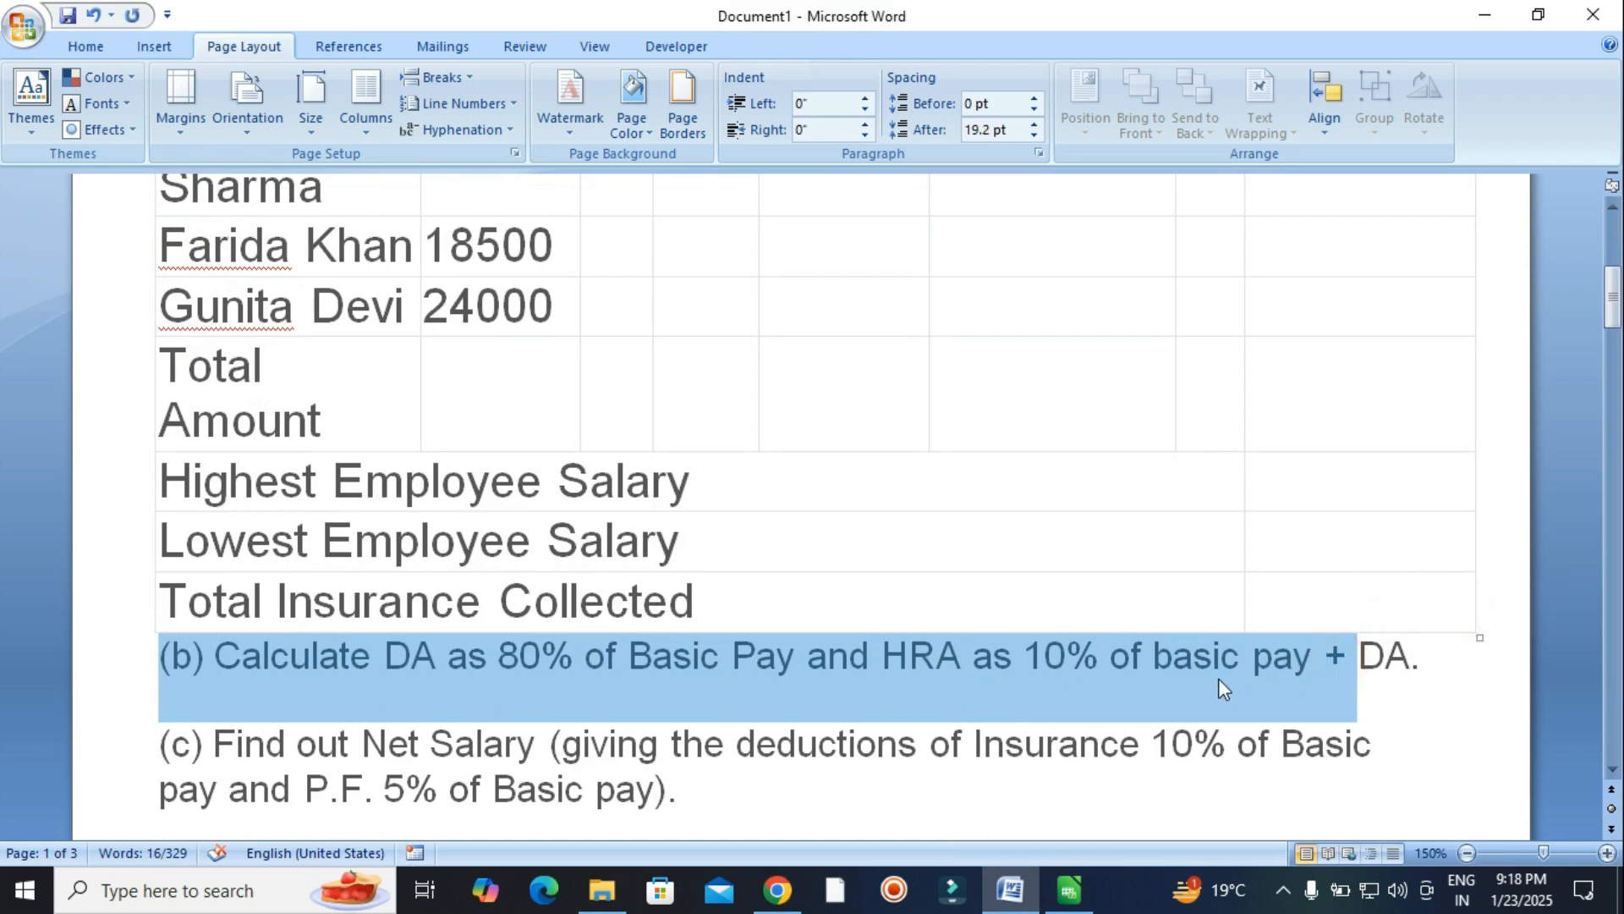
{"action": "left_click", "coordinate": [1219, 667]}
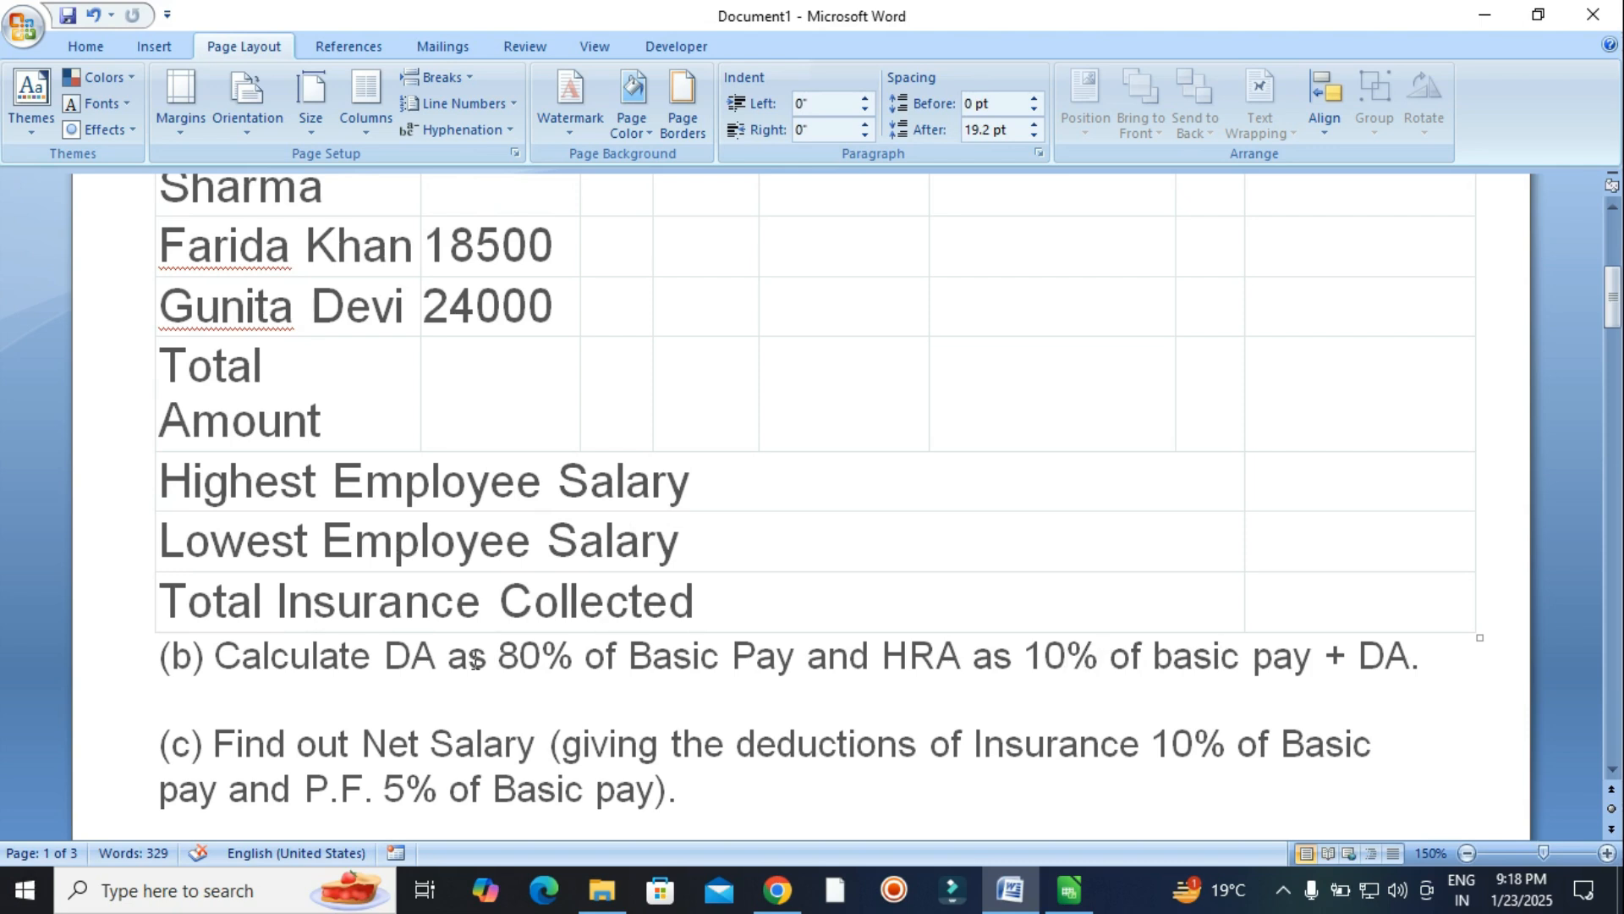
Correct the D3 column header so it reads DA.
{"action": "left_click", "coordinate": [1069, 890]}
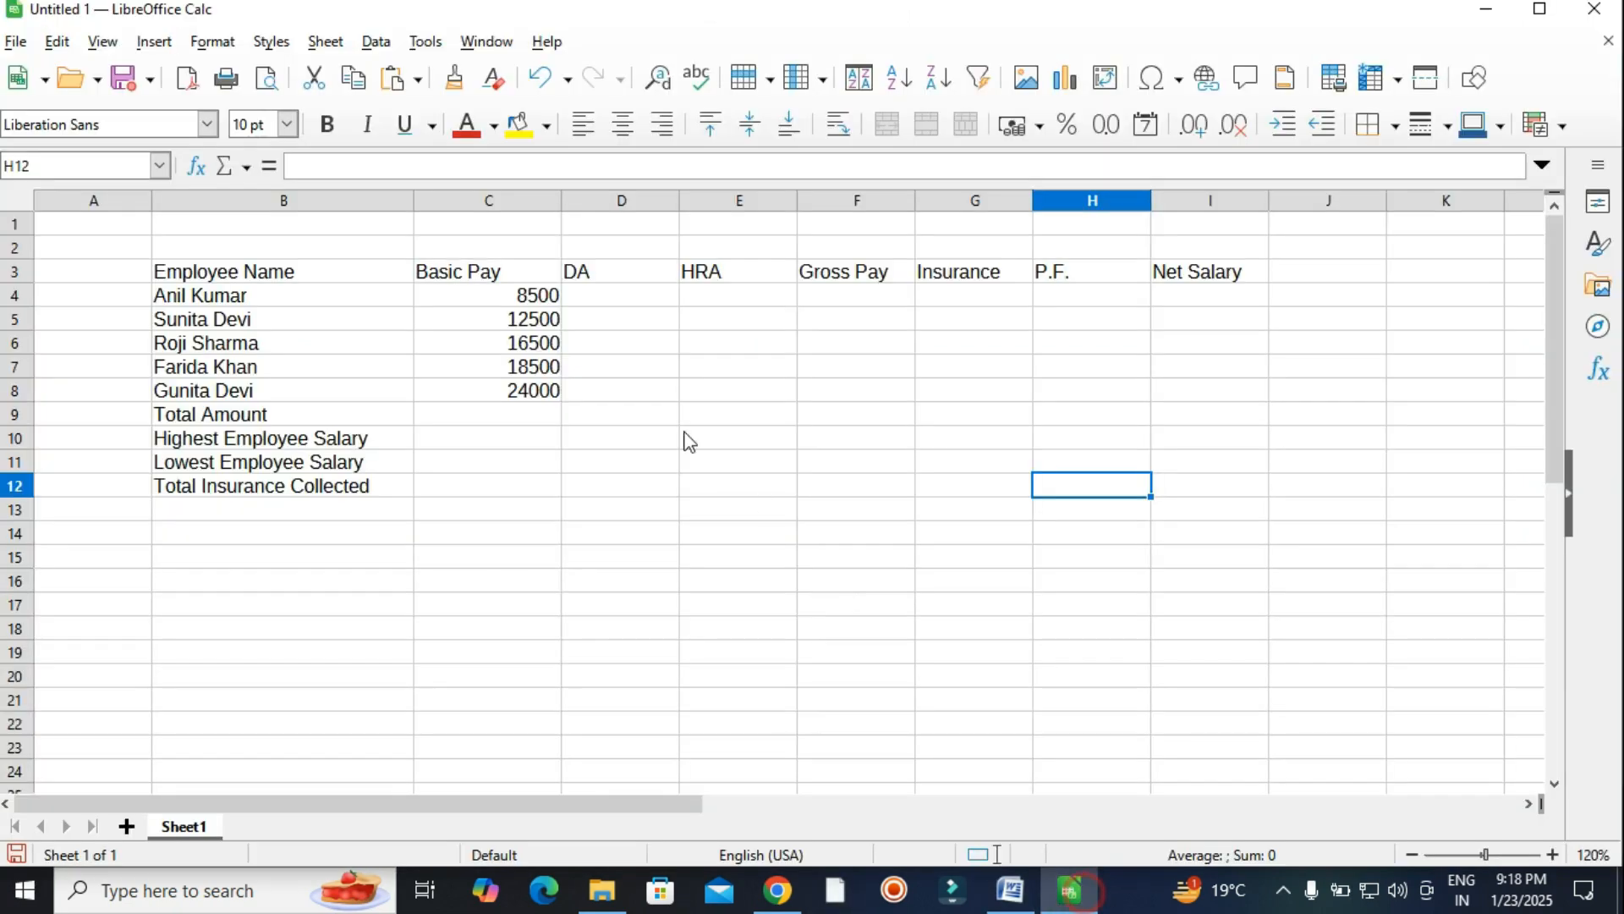
{"action": "double_click", "coordinate": [630, 273]}
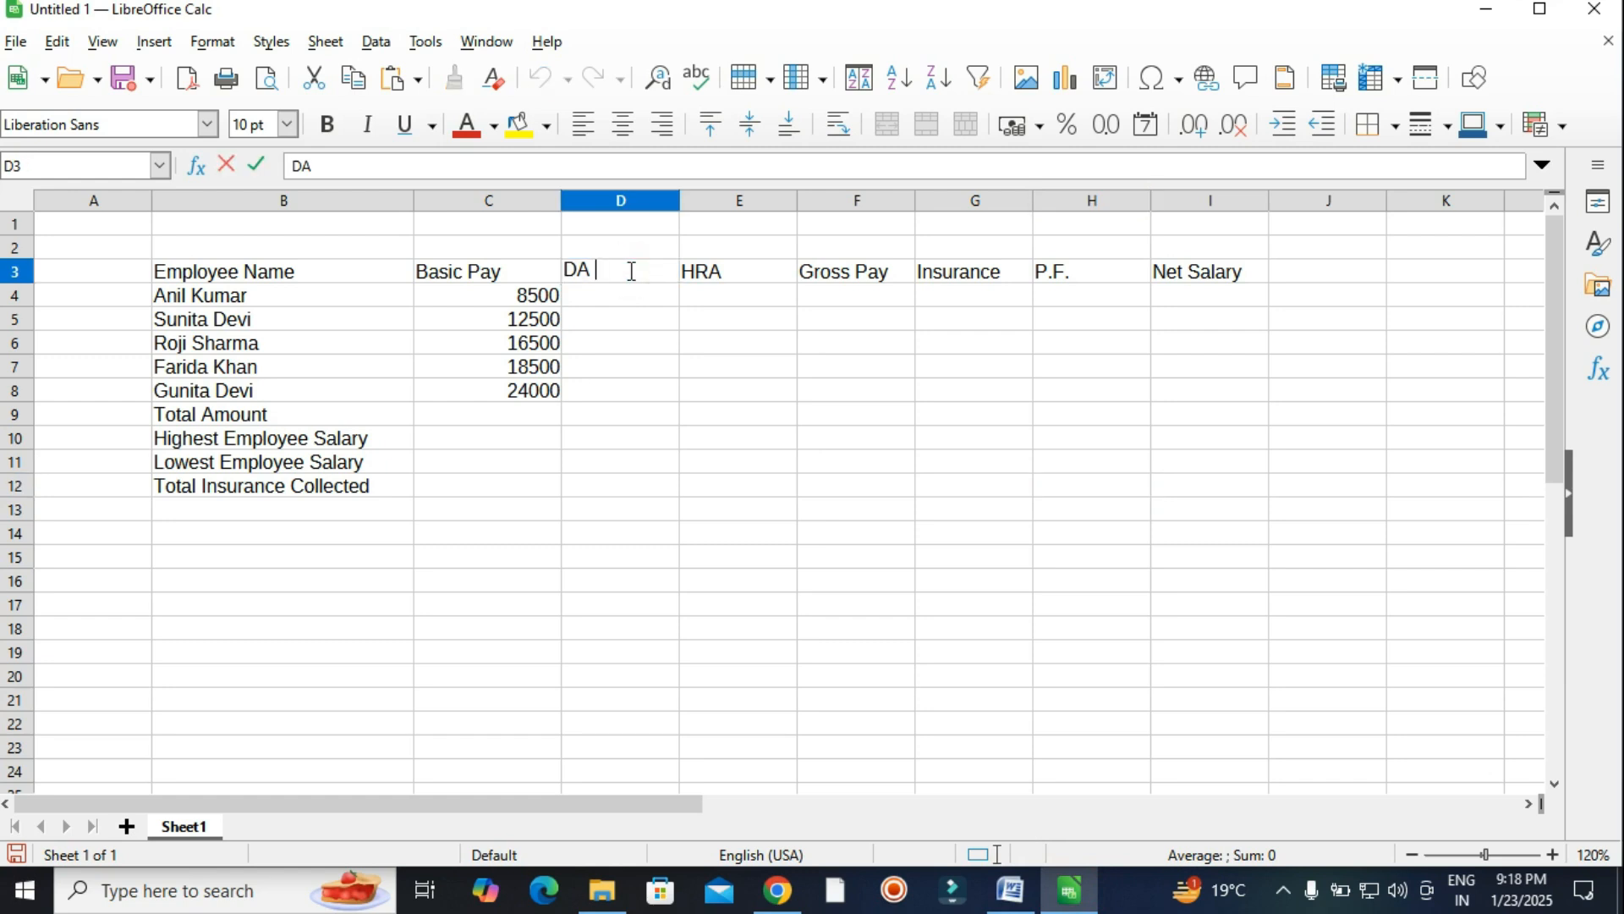
{"action": "key", "text": "BackSpace"}
{"action": "key", "text": "BackSpace"}
{"action": "left_click", "coordinate": [608, 296]}
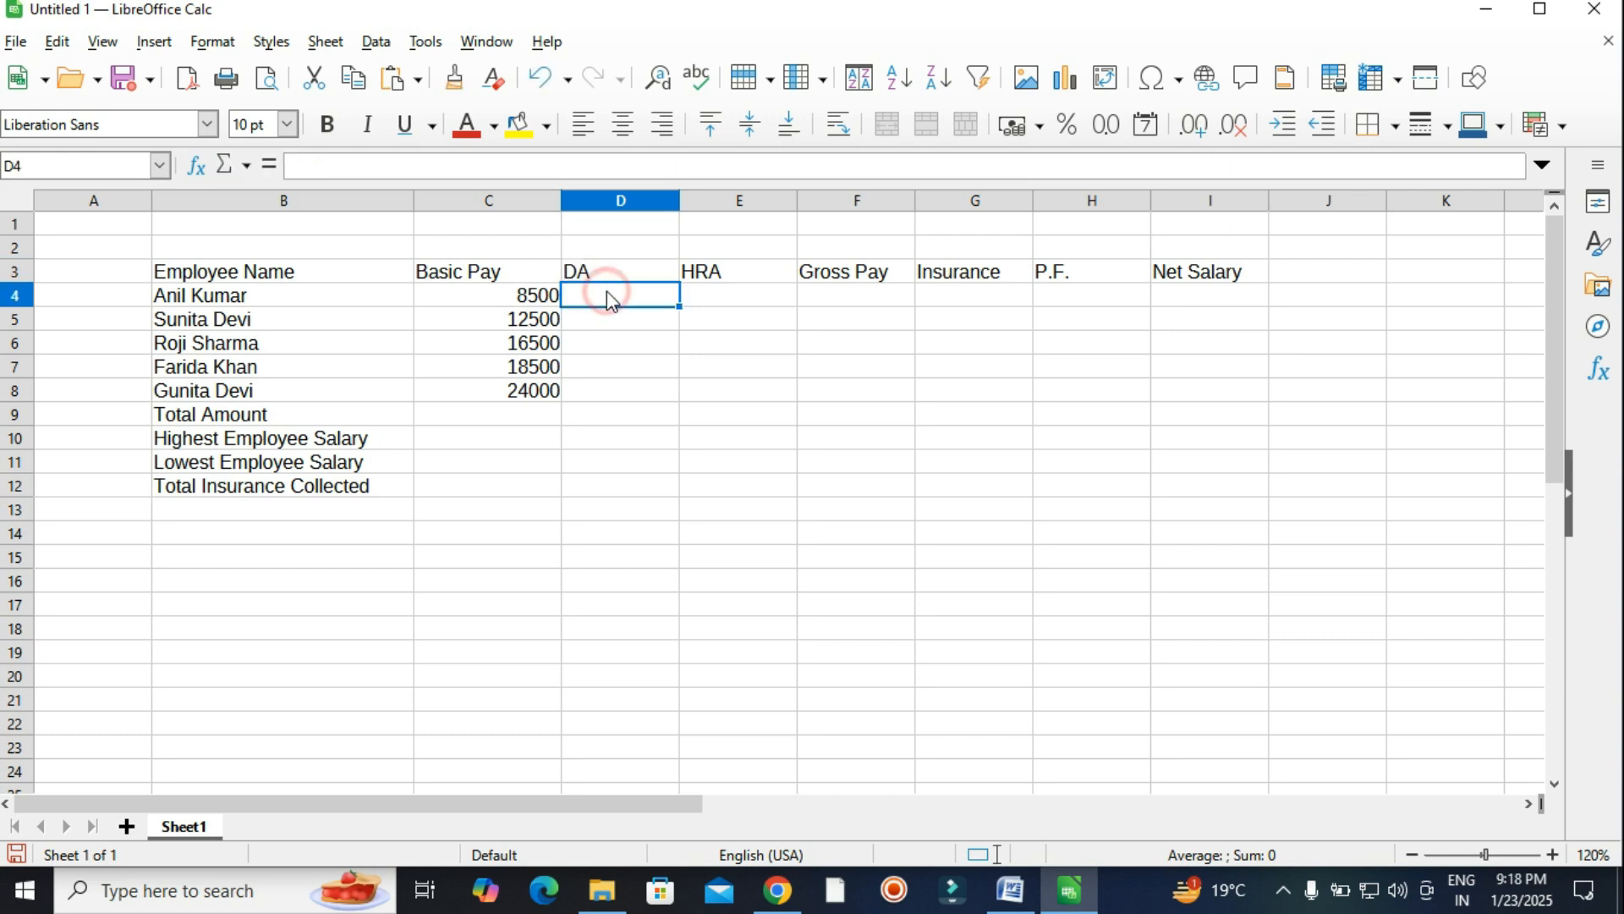
Enter =C4*80% in D4 and fill it down to D8, giving 6800 through 19200.
{"action": "type", "text": "="}
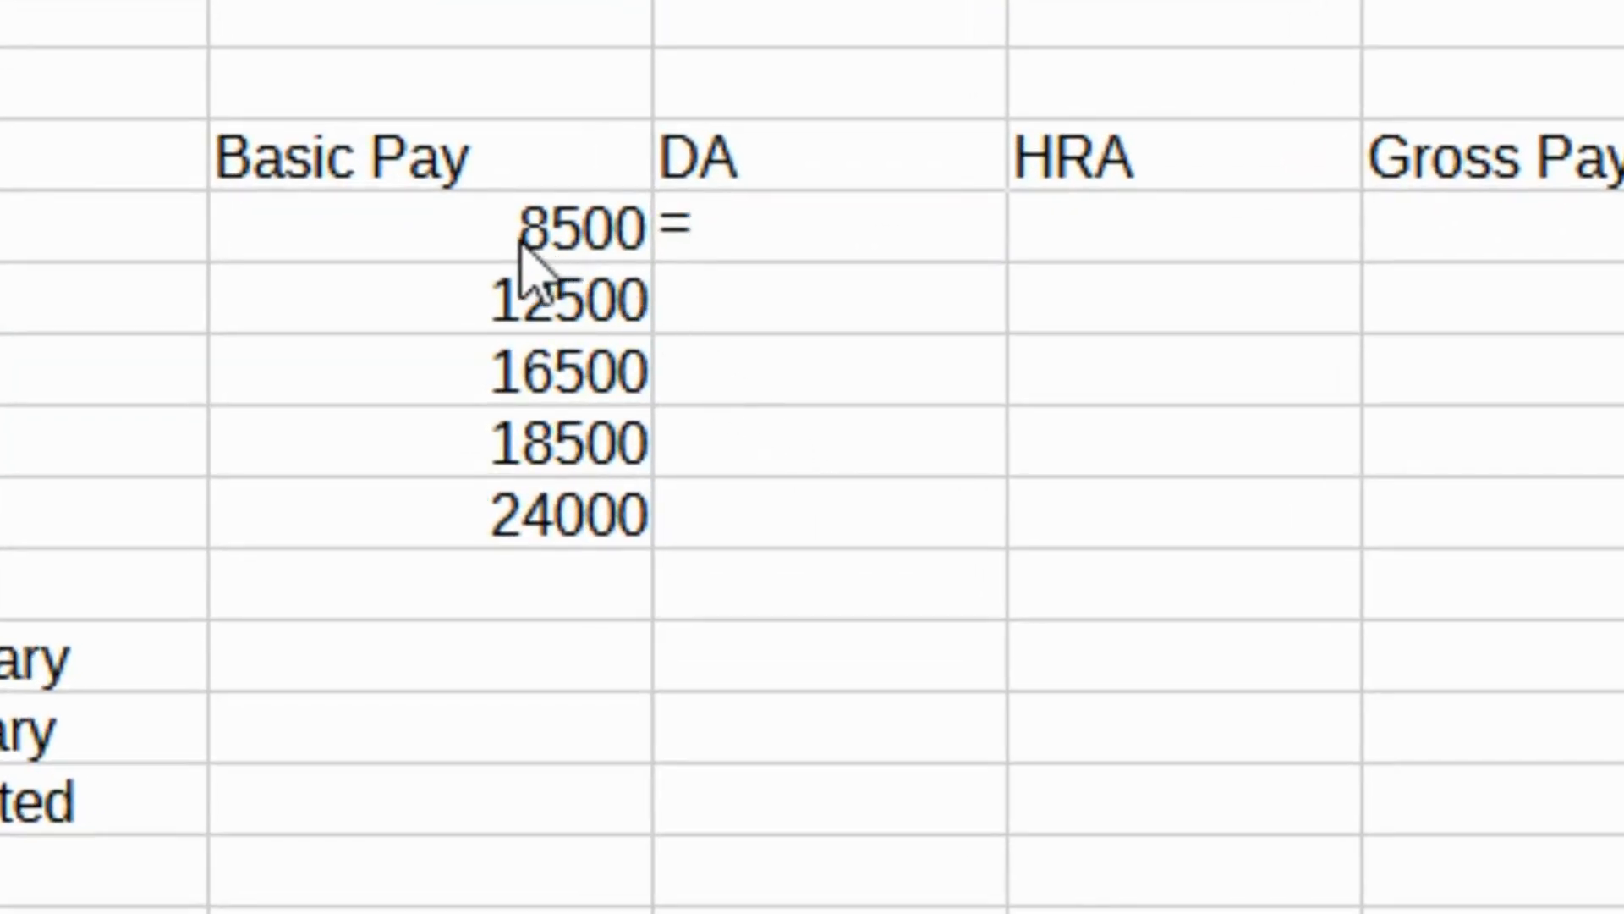
{"action": "left_click", "coordinate": [489, 228]}
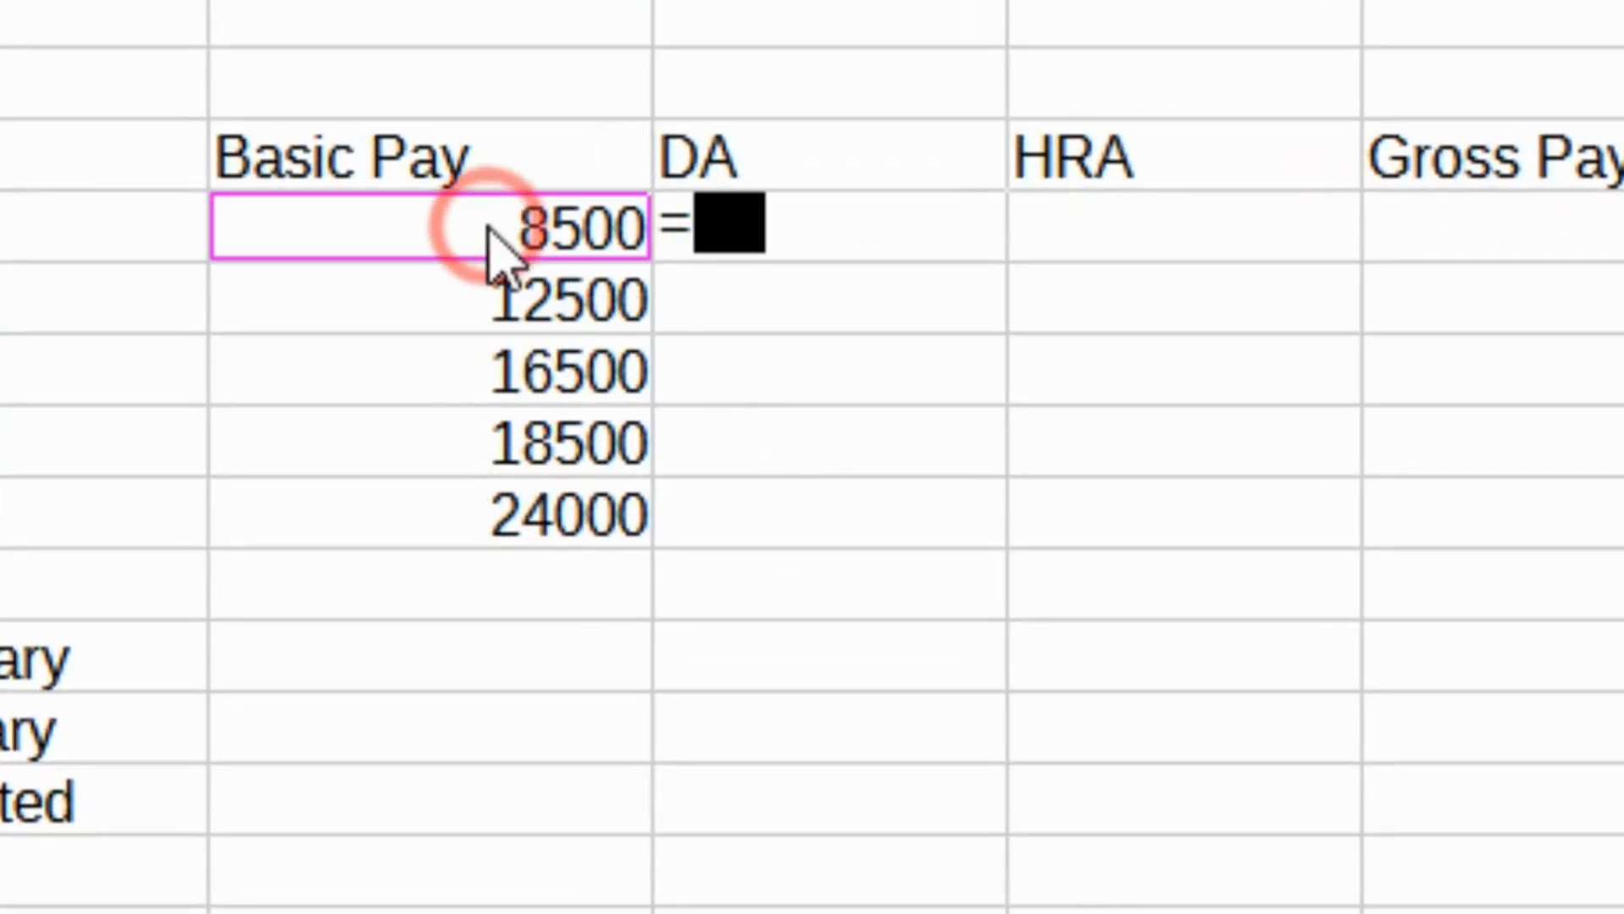
{"action": "left_click", "coordinate": [892, 218]}
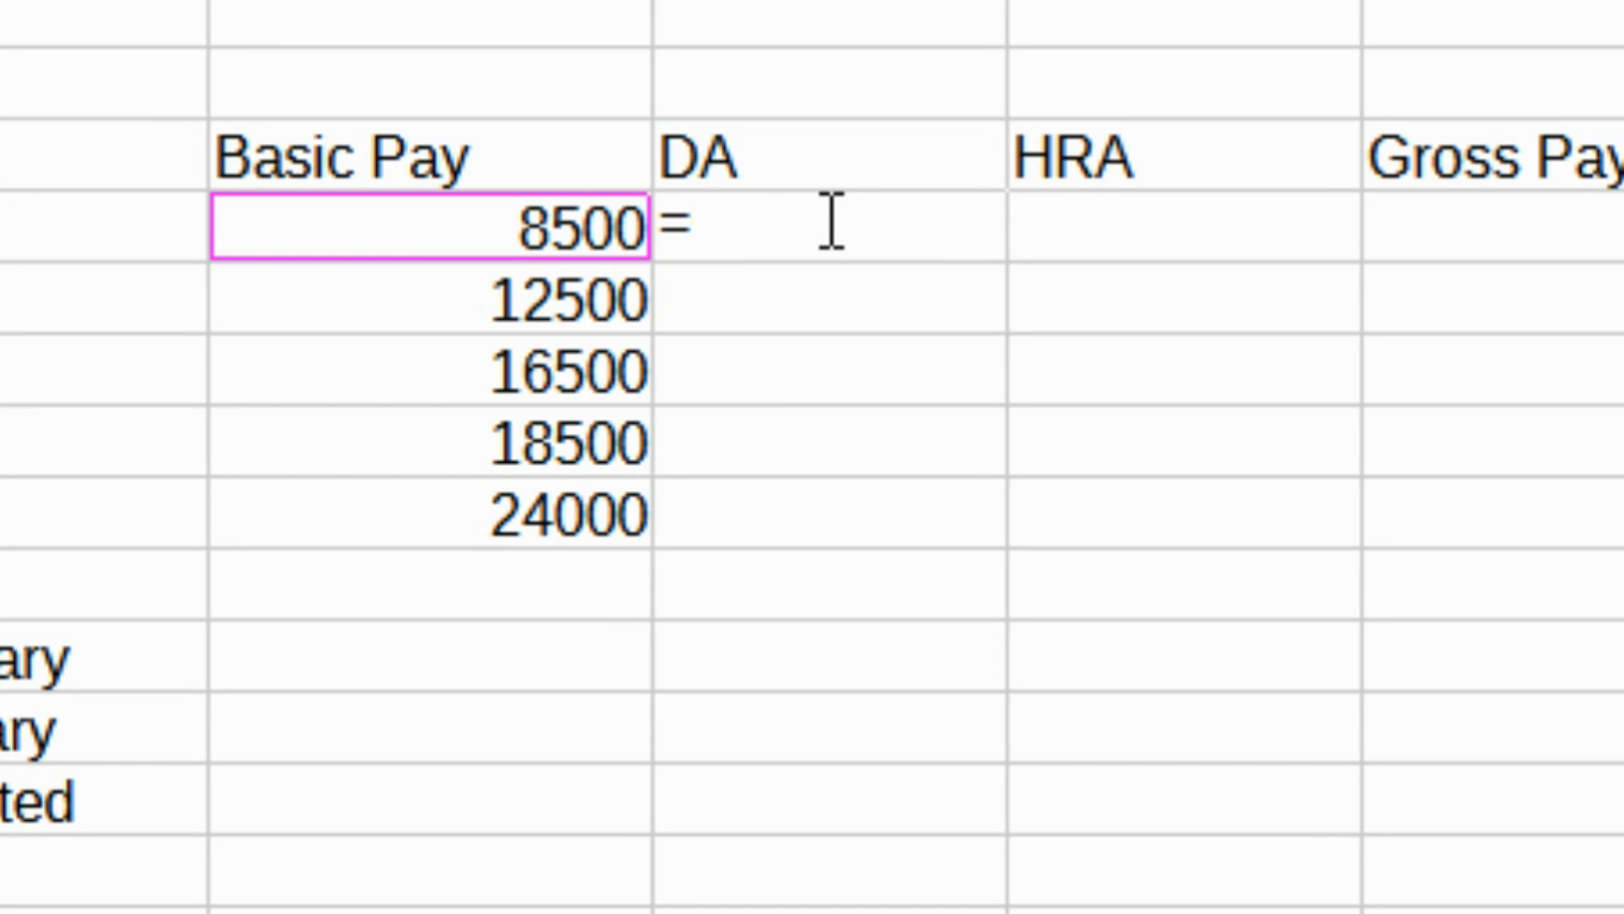
{"action": "type", "text": "C4*"}
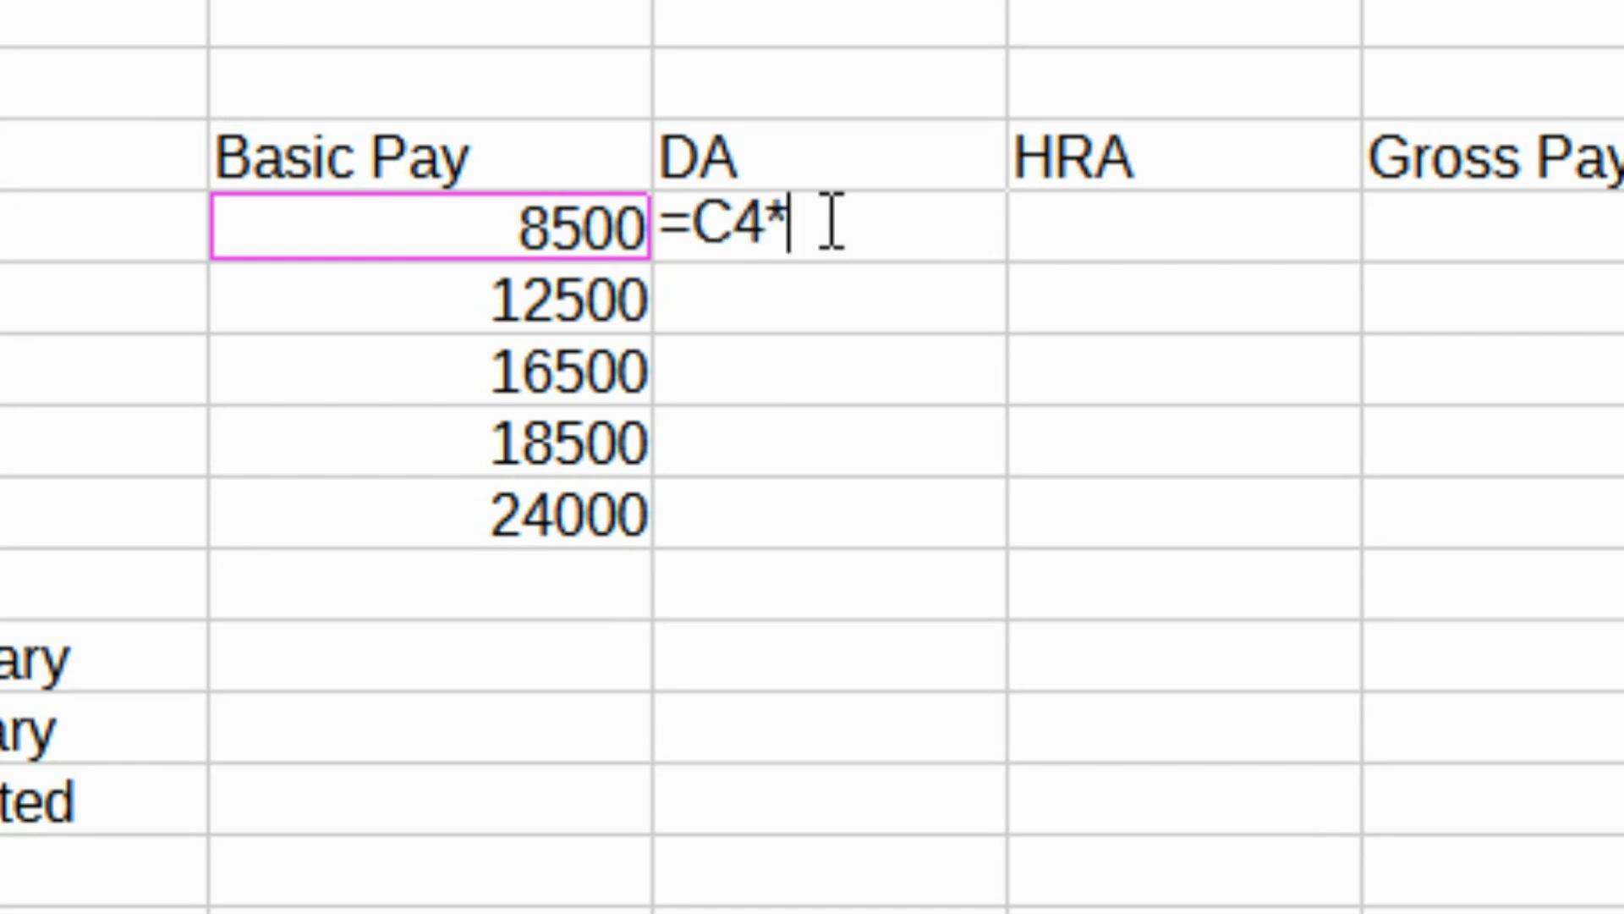
{"action": "type", "text": "80%"}
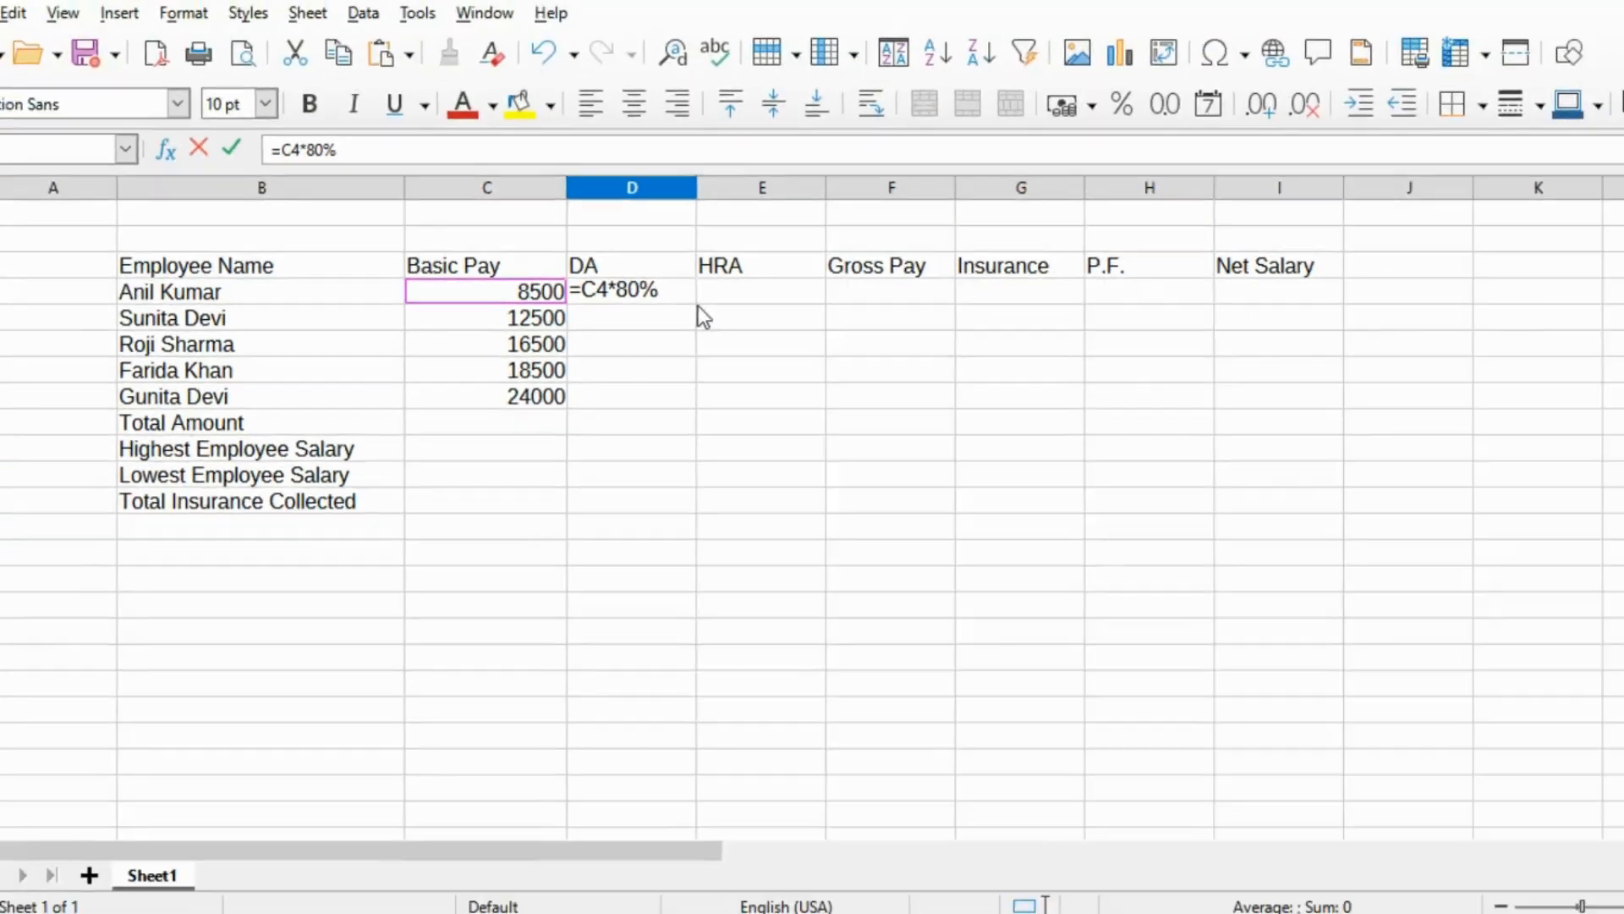
{"action": "key", "text": "Return"}
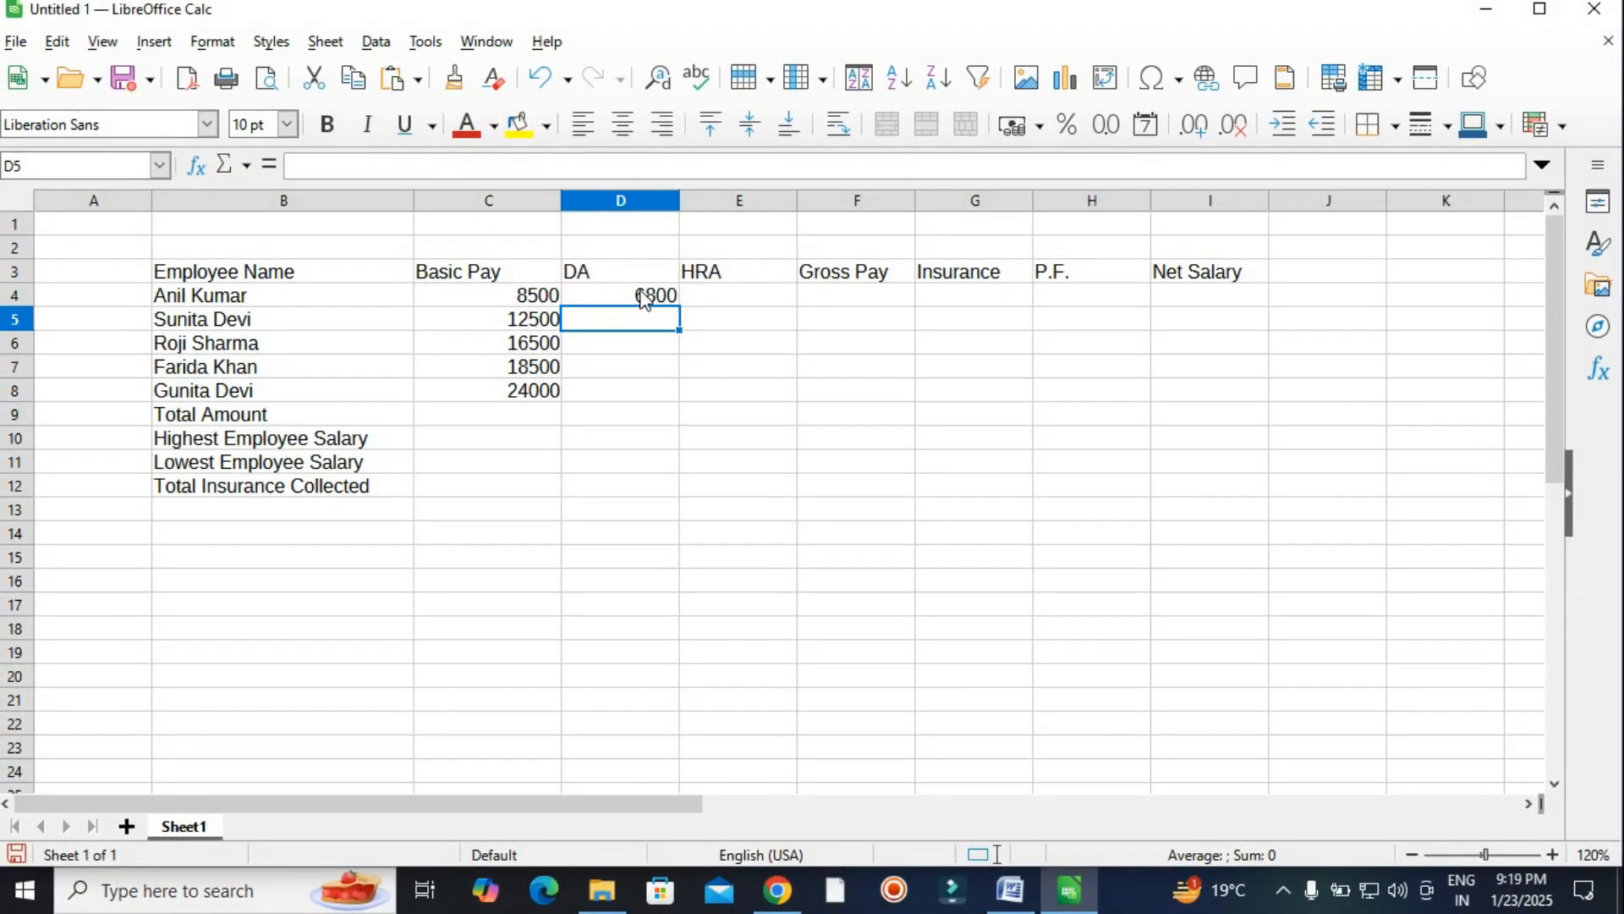
{"action": "left_click", "coordinate": [645, 298]}
{"action": "left_click_drag", "start_coordinate": [679, 307], "coordinate": [681, 394]}
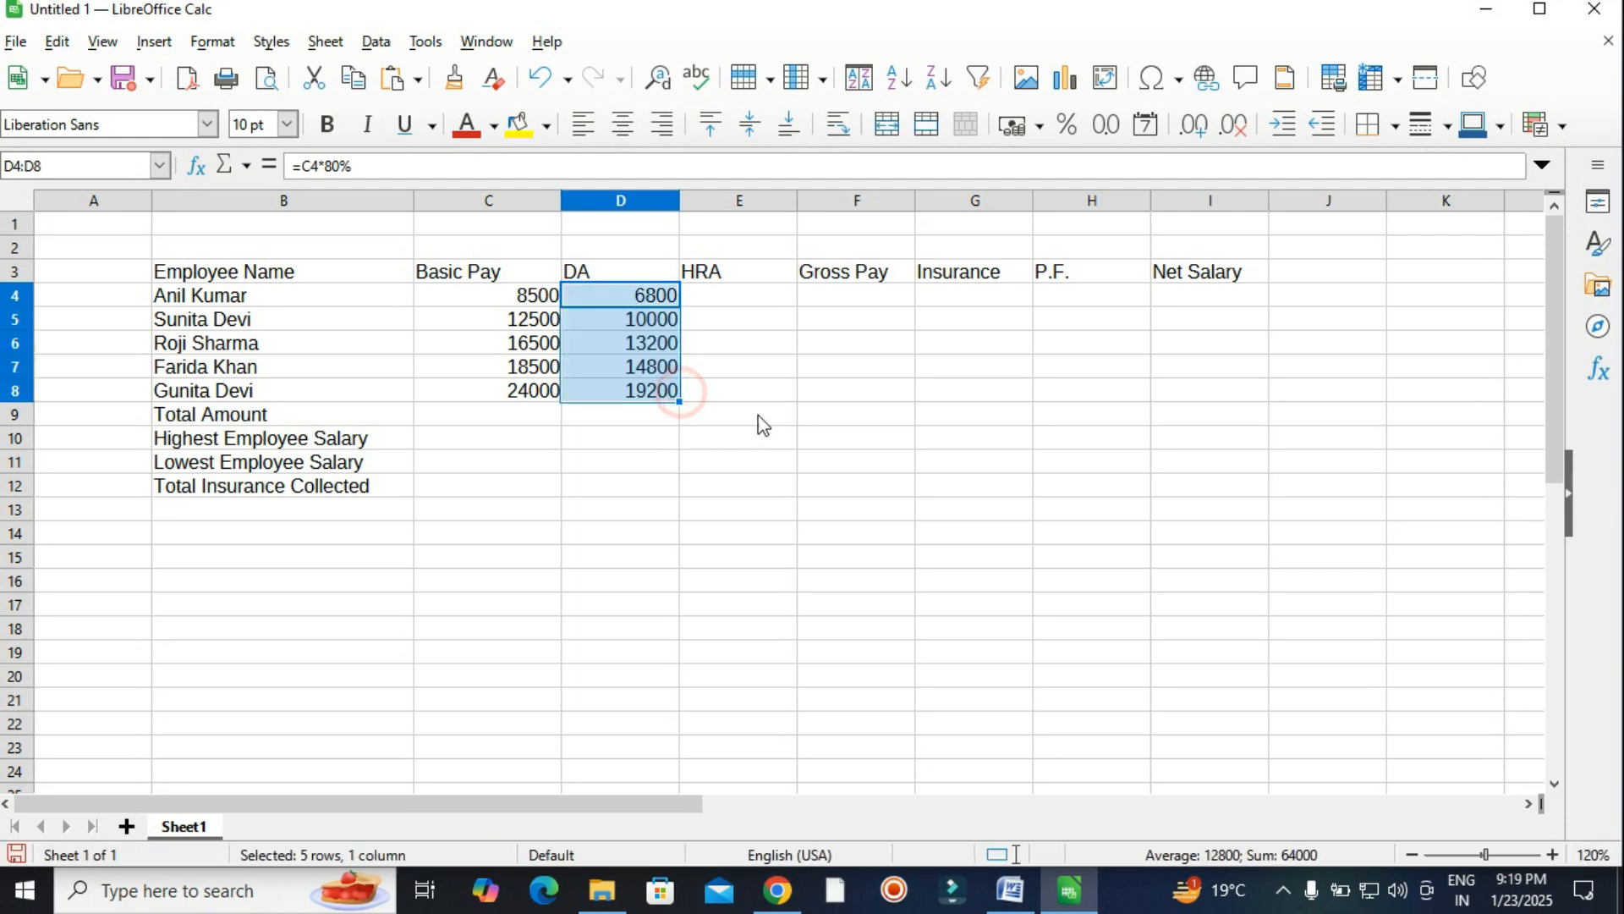
{"action": "left_click", "coordinate": [752, 296]}
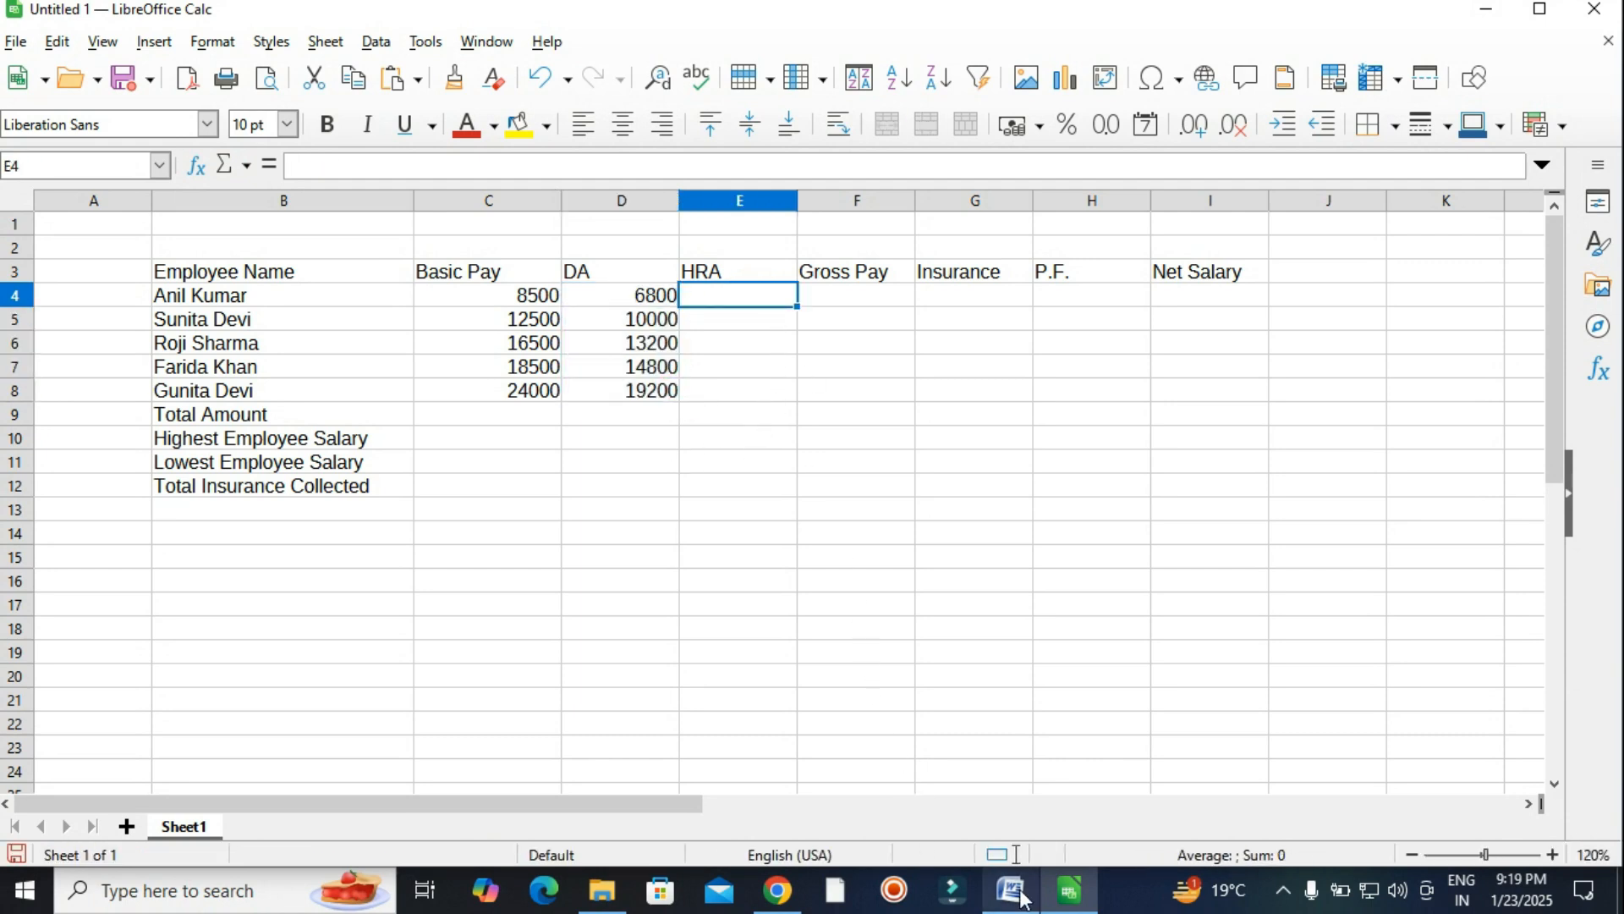
Enter =C4*10% in E4 and fill it down through E8, giving 850 through 2400.
{"action": "mouse_move", "coordinate": [1024, 897]}
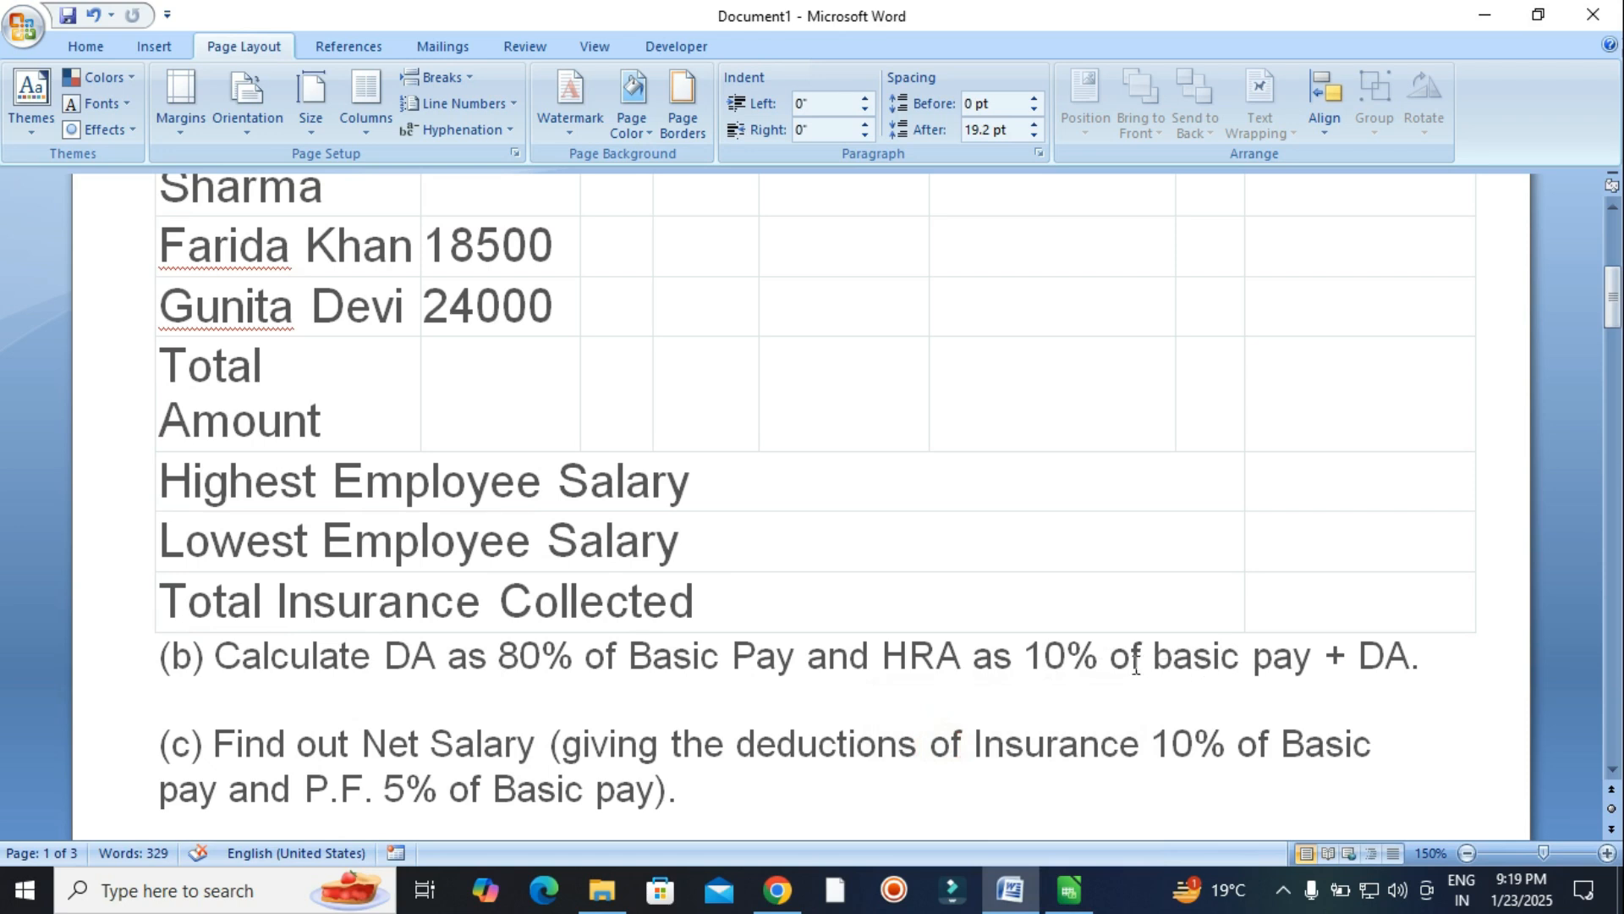
{"action": "left_click", "coordinate": [1068, 888]}
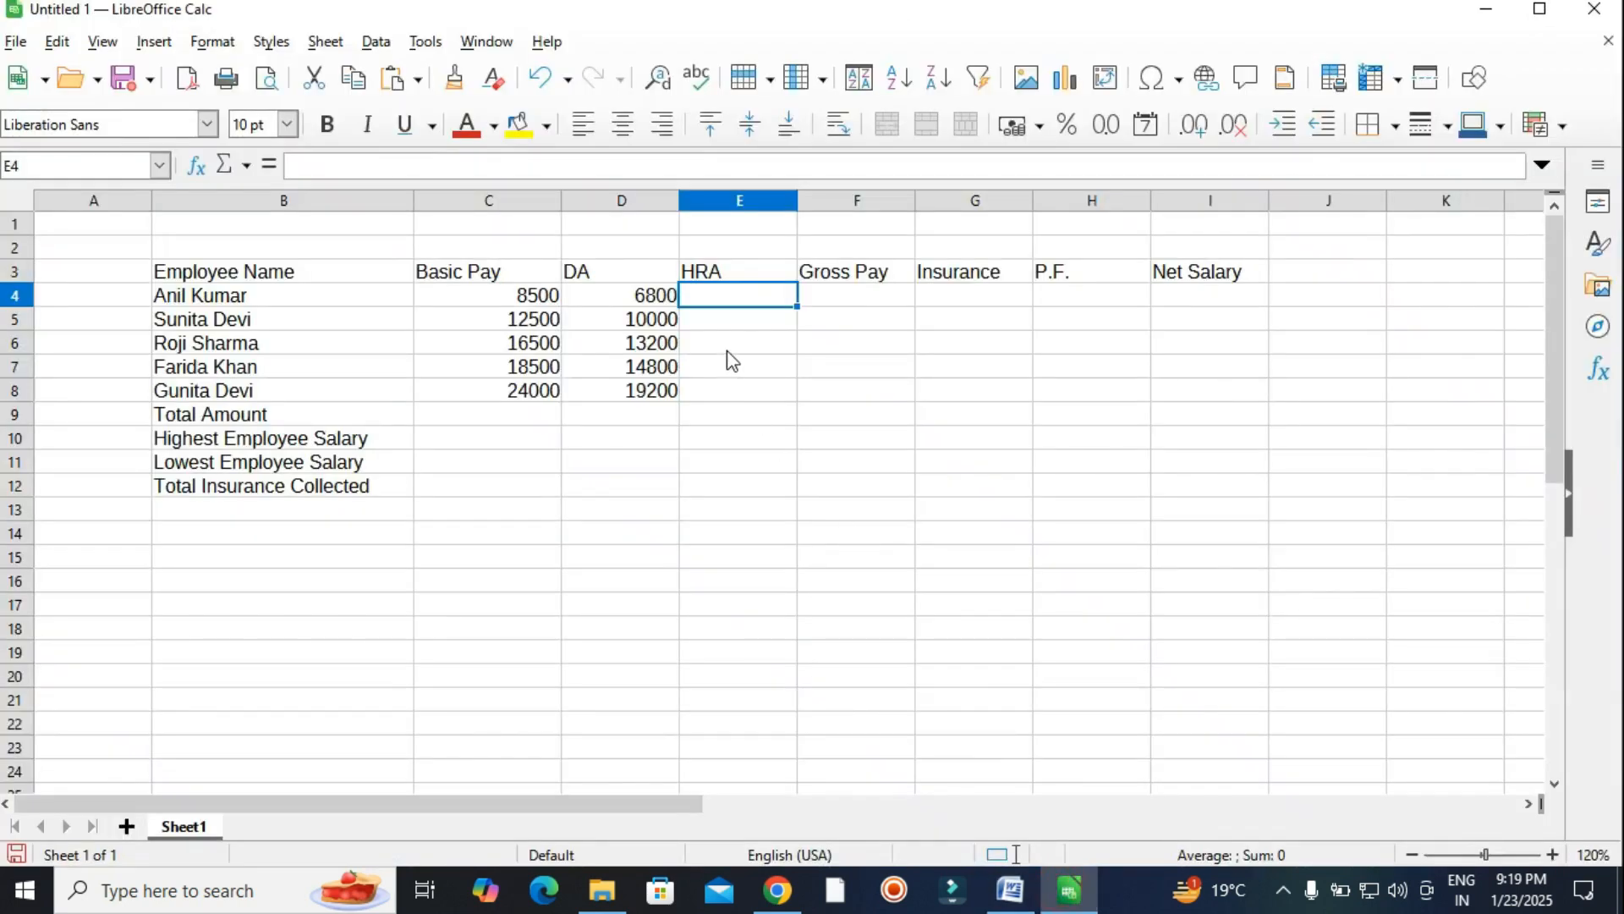
{"action": "type", "text": "="}
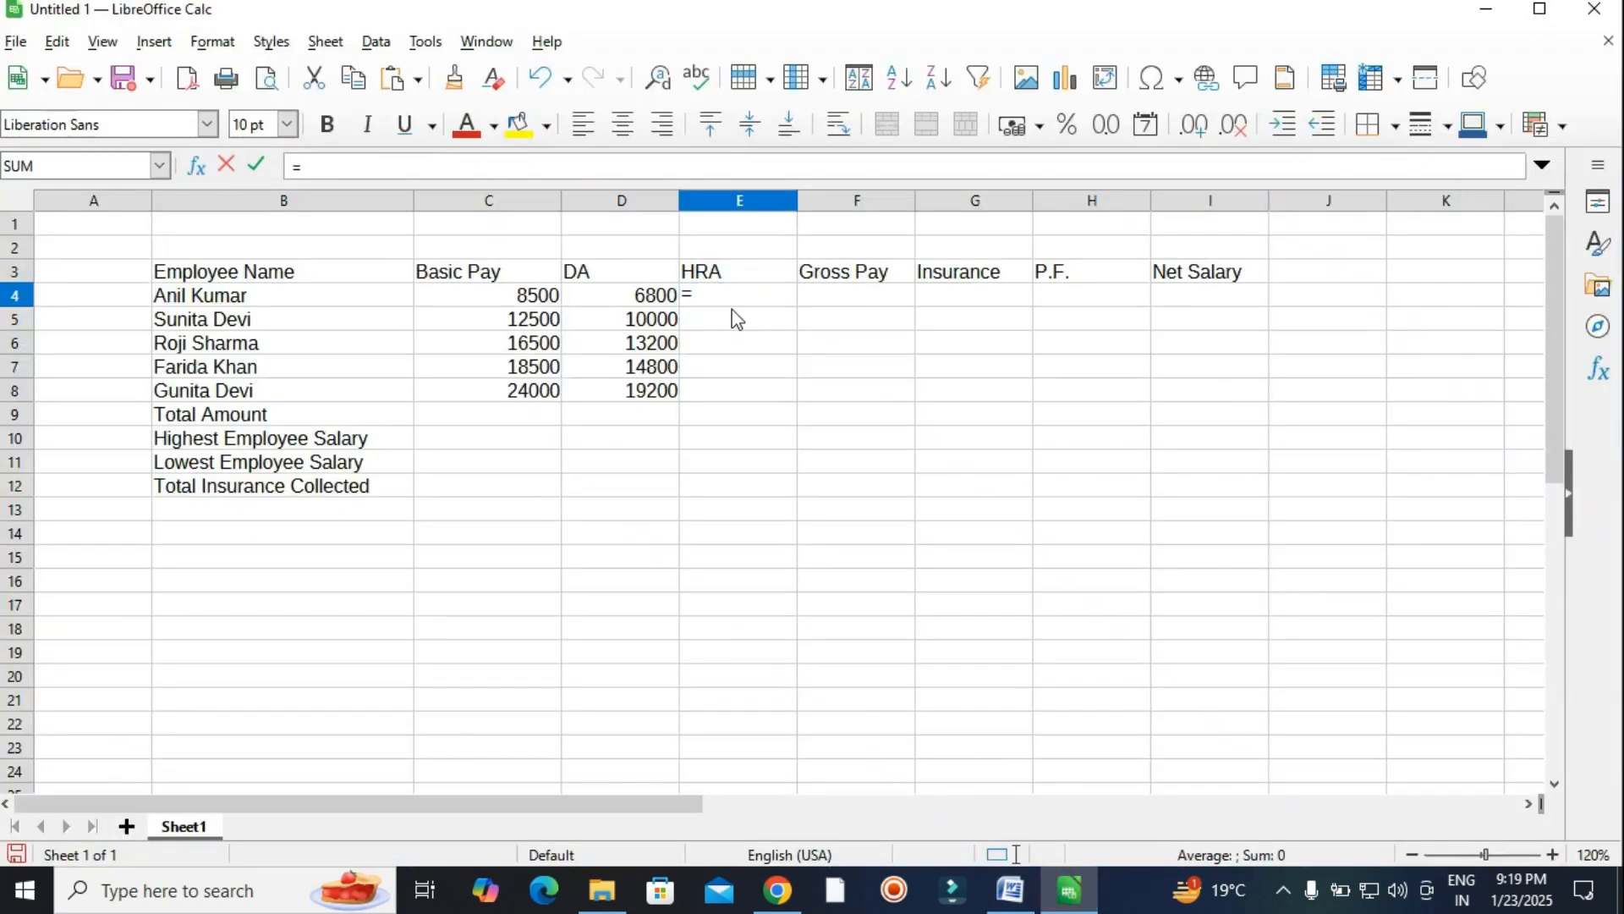
{"action": "left_click", "coordinate": [548, 301]}
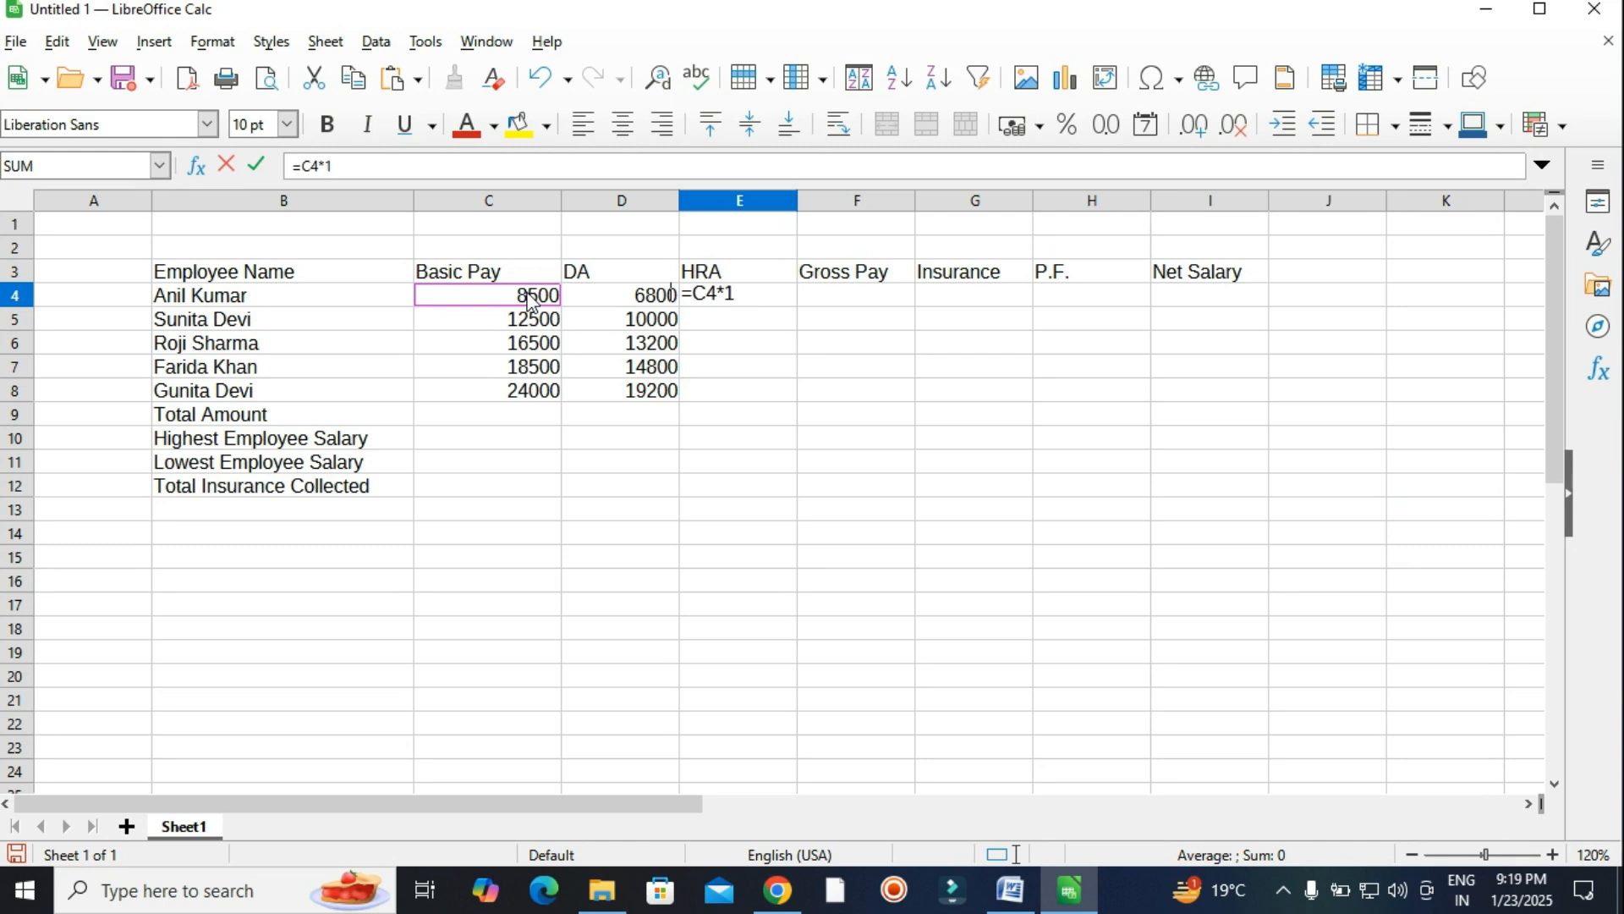
{"action": "type", "text": "*10%"}
{"action": "key", "text": "Return"}
{"action": "left_click", "coordinate": [729, 294]}
{"action": "left_click_drag", "start_coordinate": [805, 303], "coordinate": [777, 394]}
{"action": "left_click", "coordinate": [883, 448]}
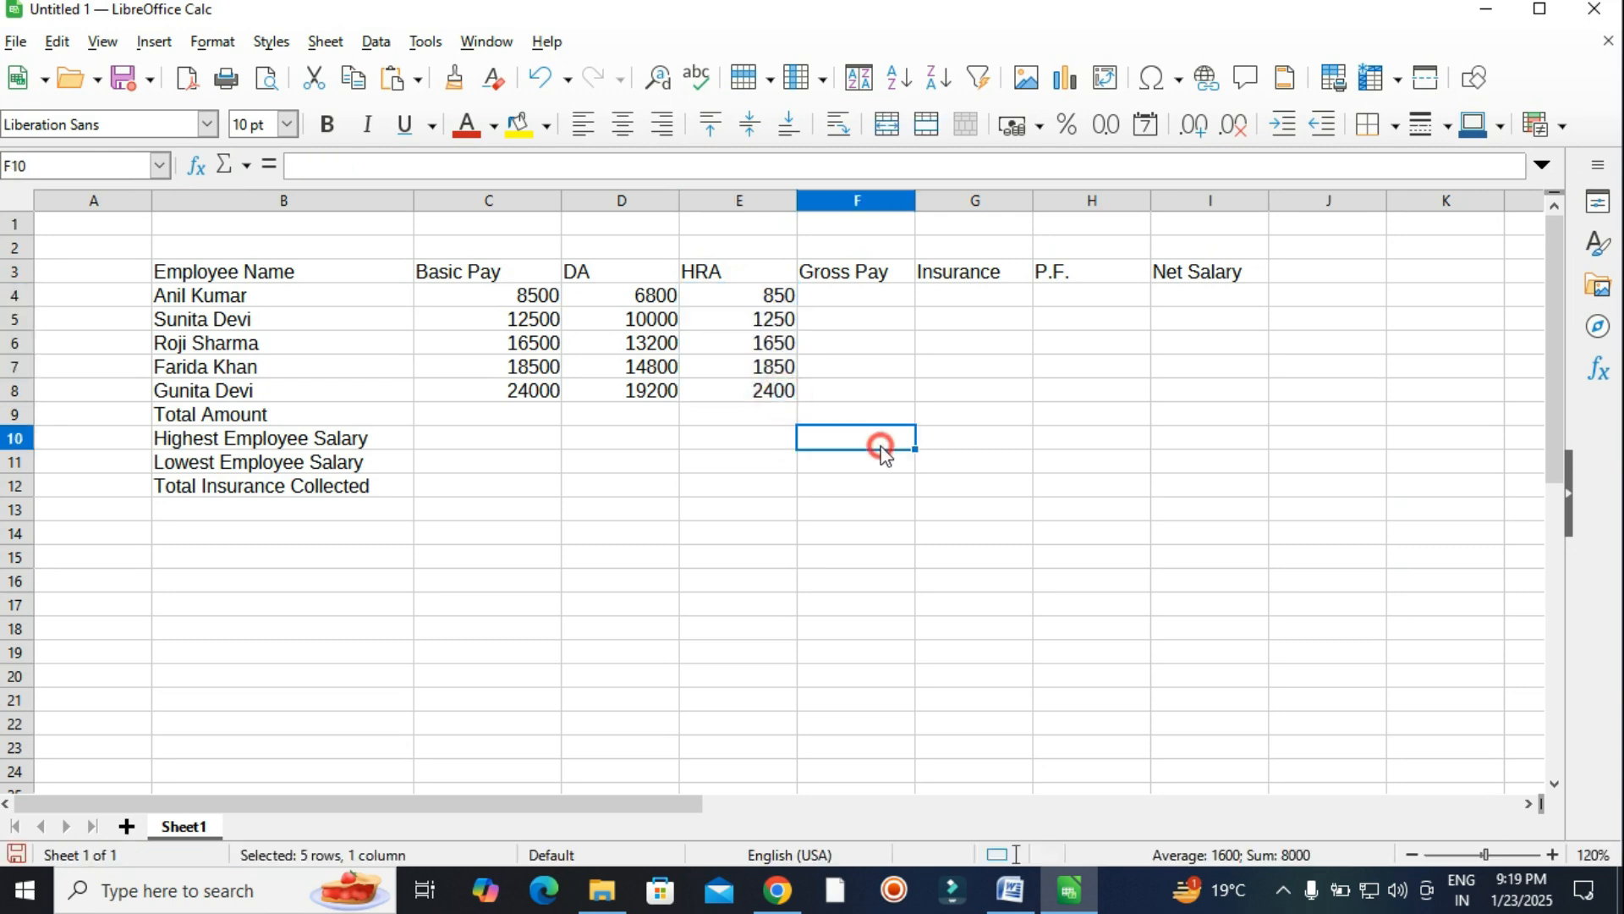
{"action": "left_click", "coordinate": [851, 296]}
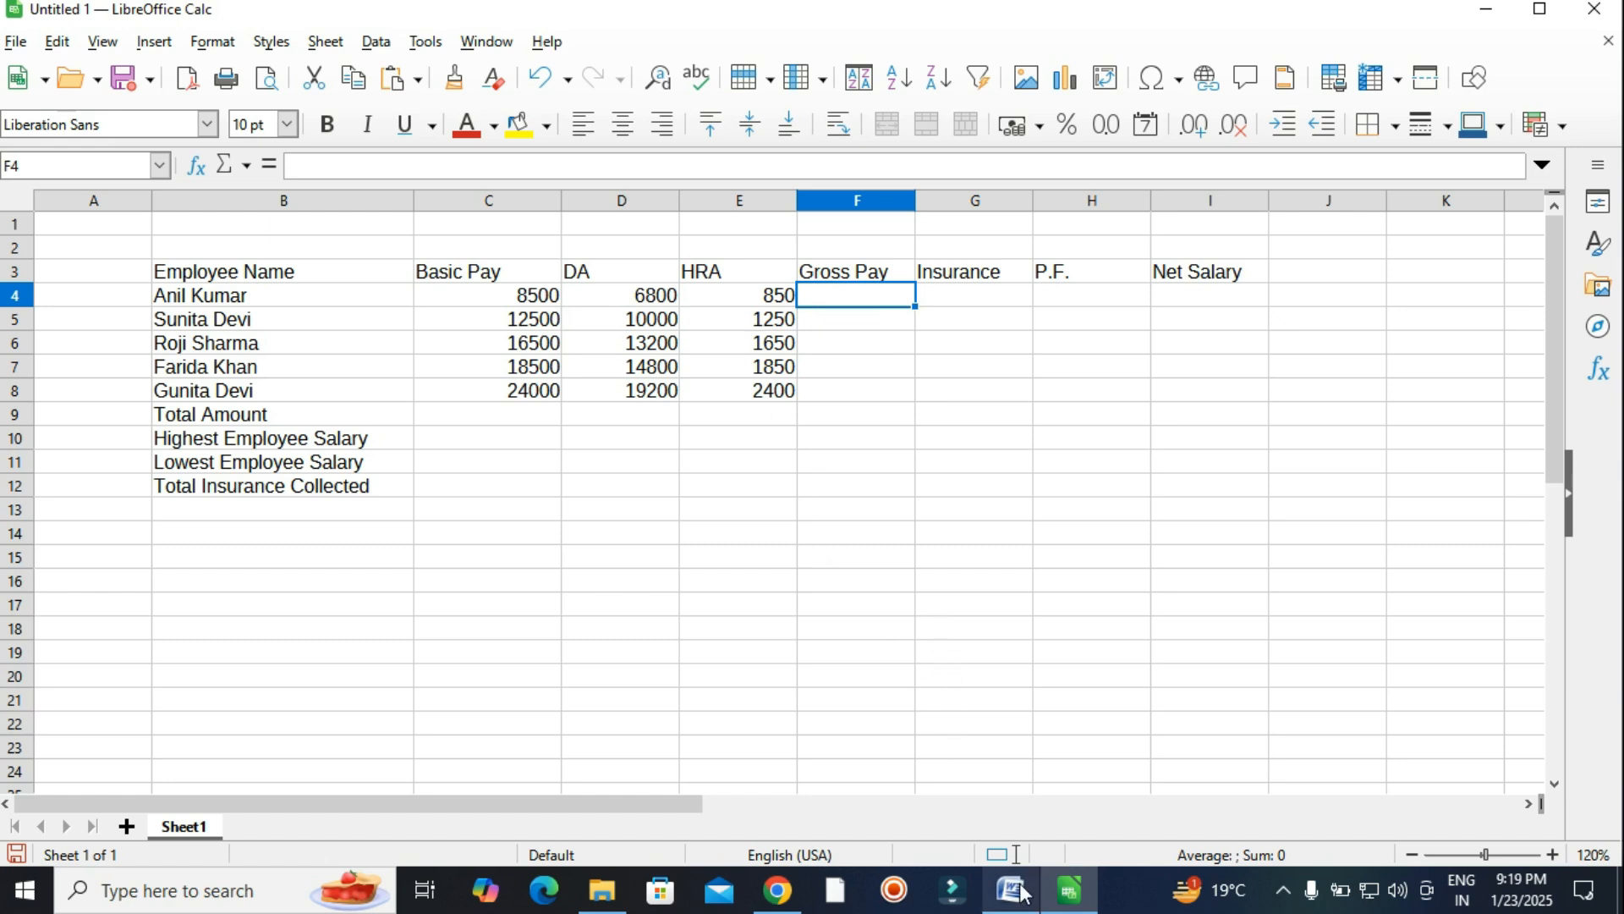
Compare the E4 HRA formula with the HRA definition in the Word task.
{"action": "mouse_move", "coordinate": [1021, 891]}
{"action": "left_click", "coordinate": [1010, 821]}
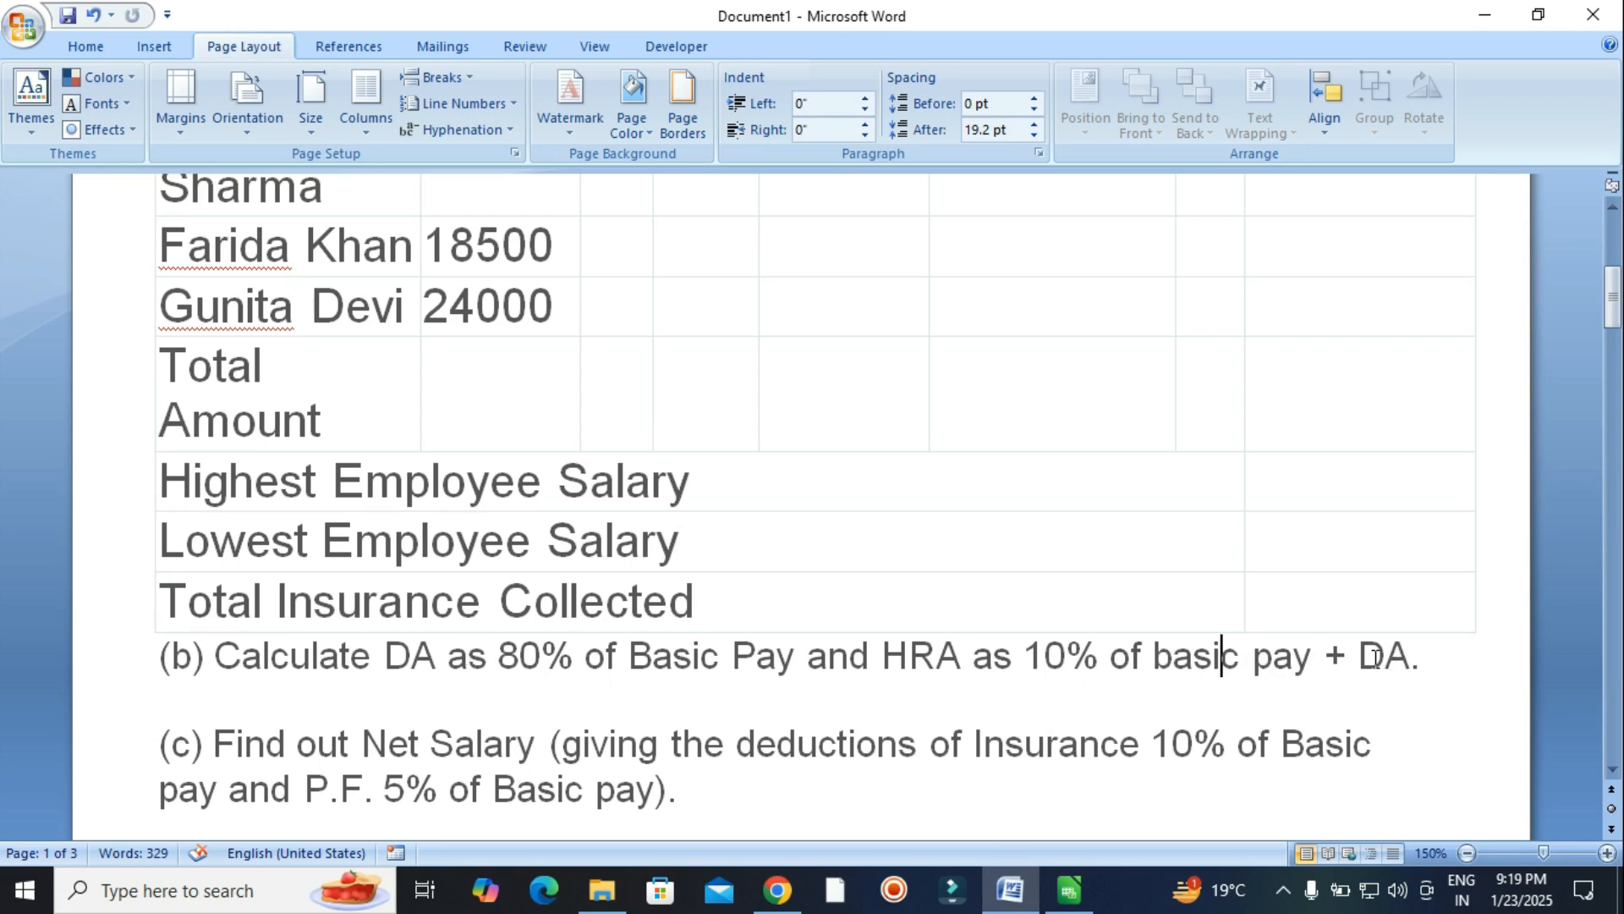
{"action": "left_click", "coordinate": [1090, 880]}
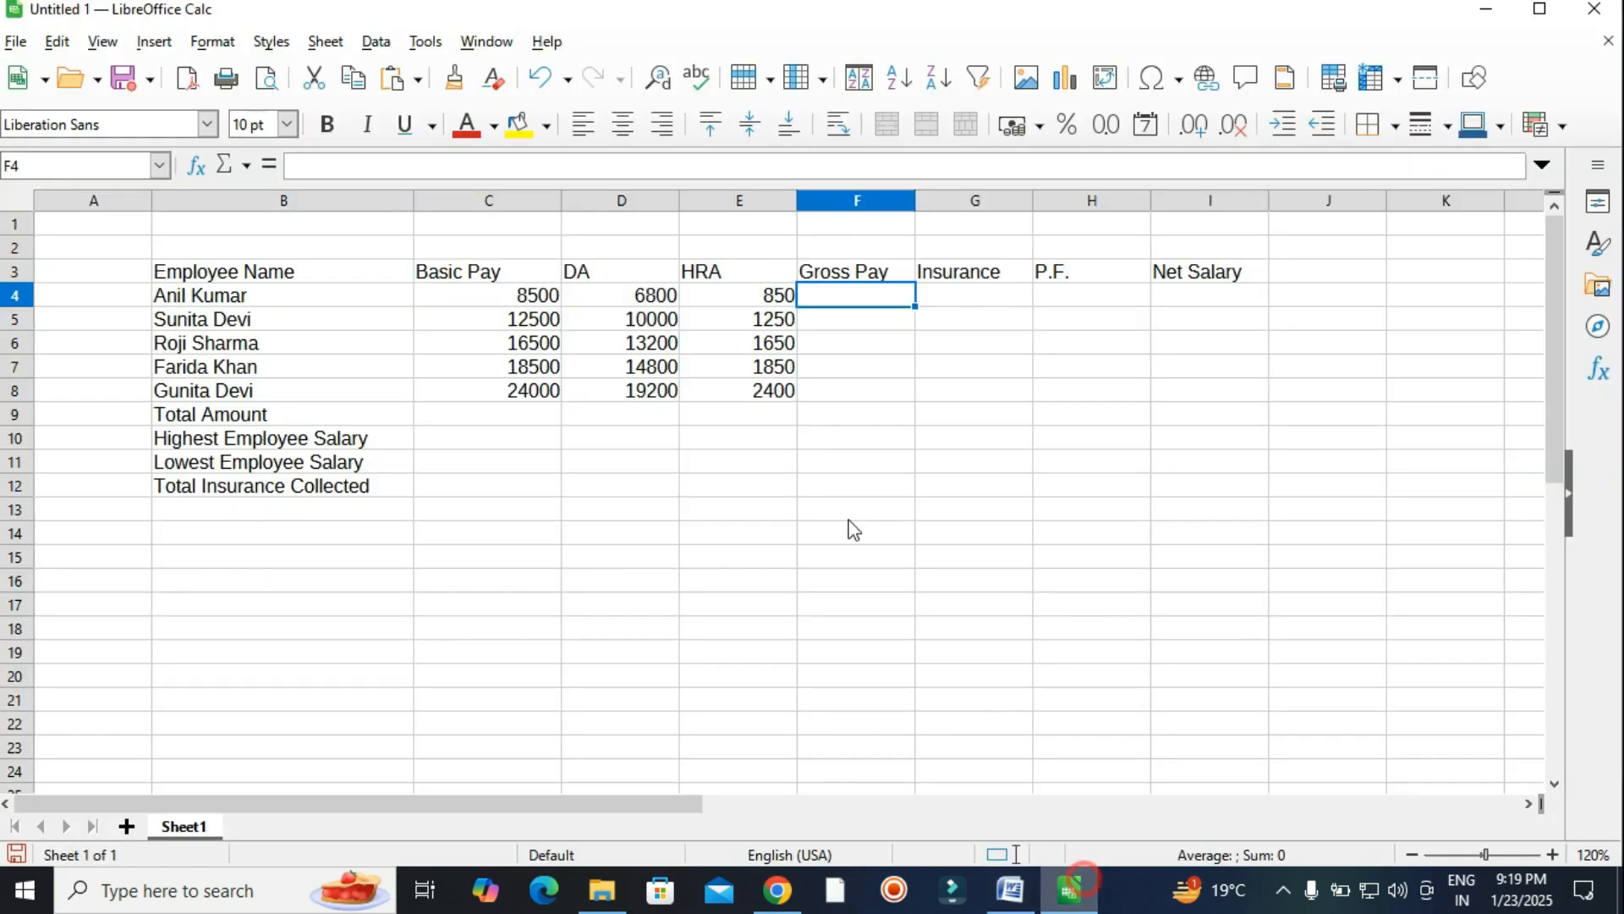
{"action": "left_click", "coordinate": [732, 293]}
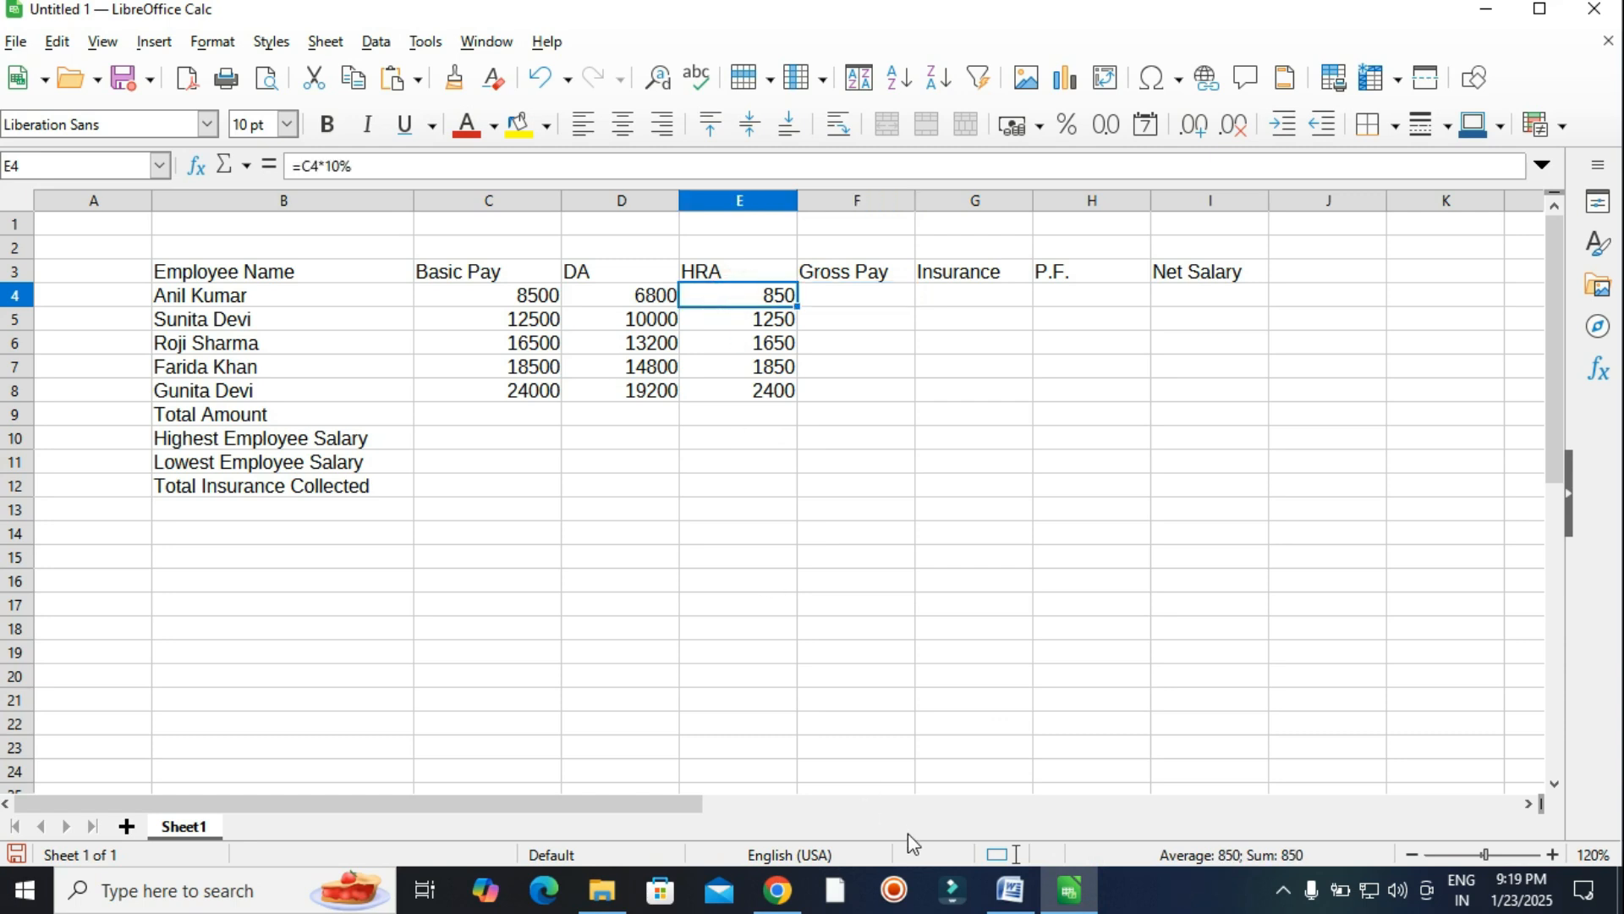
{"action": "left_click", "coordinate": [1009, 888]}
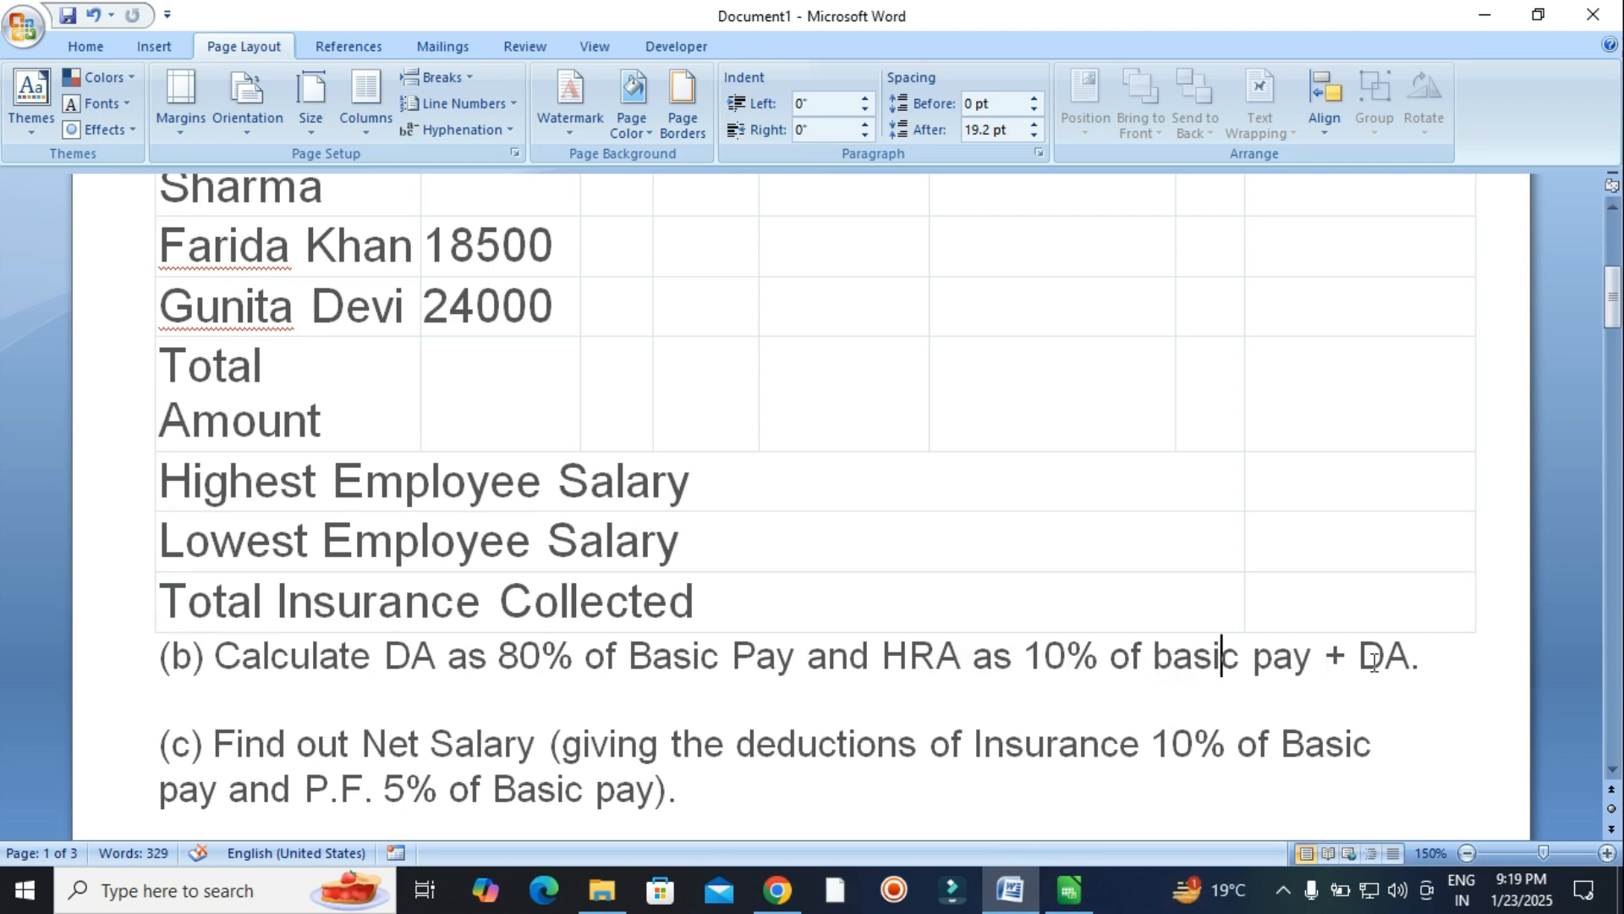
{"action": "key", "text": "alt+Tab"}
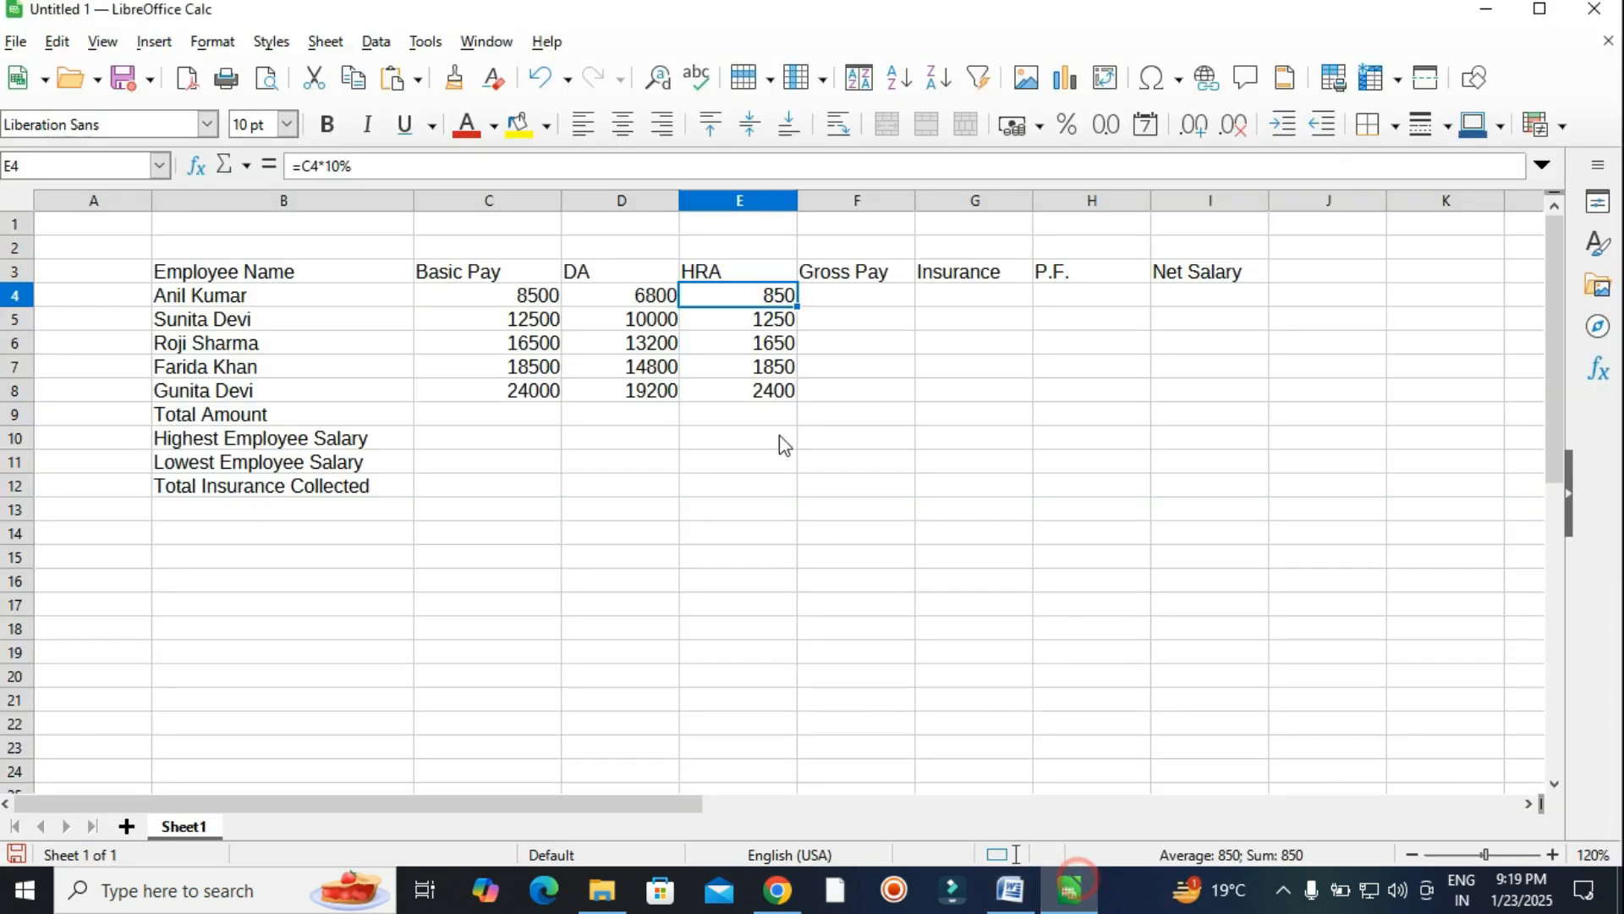
Change E4 to =C4*10%+D4 and fill it down to E8, giving 7650 through 21600.
{"action": "double_click", "coordinate": [738, 293]}
{"action": "left_click", "coordinate": [755, 294]}
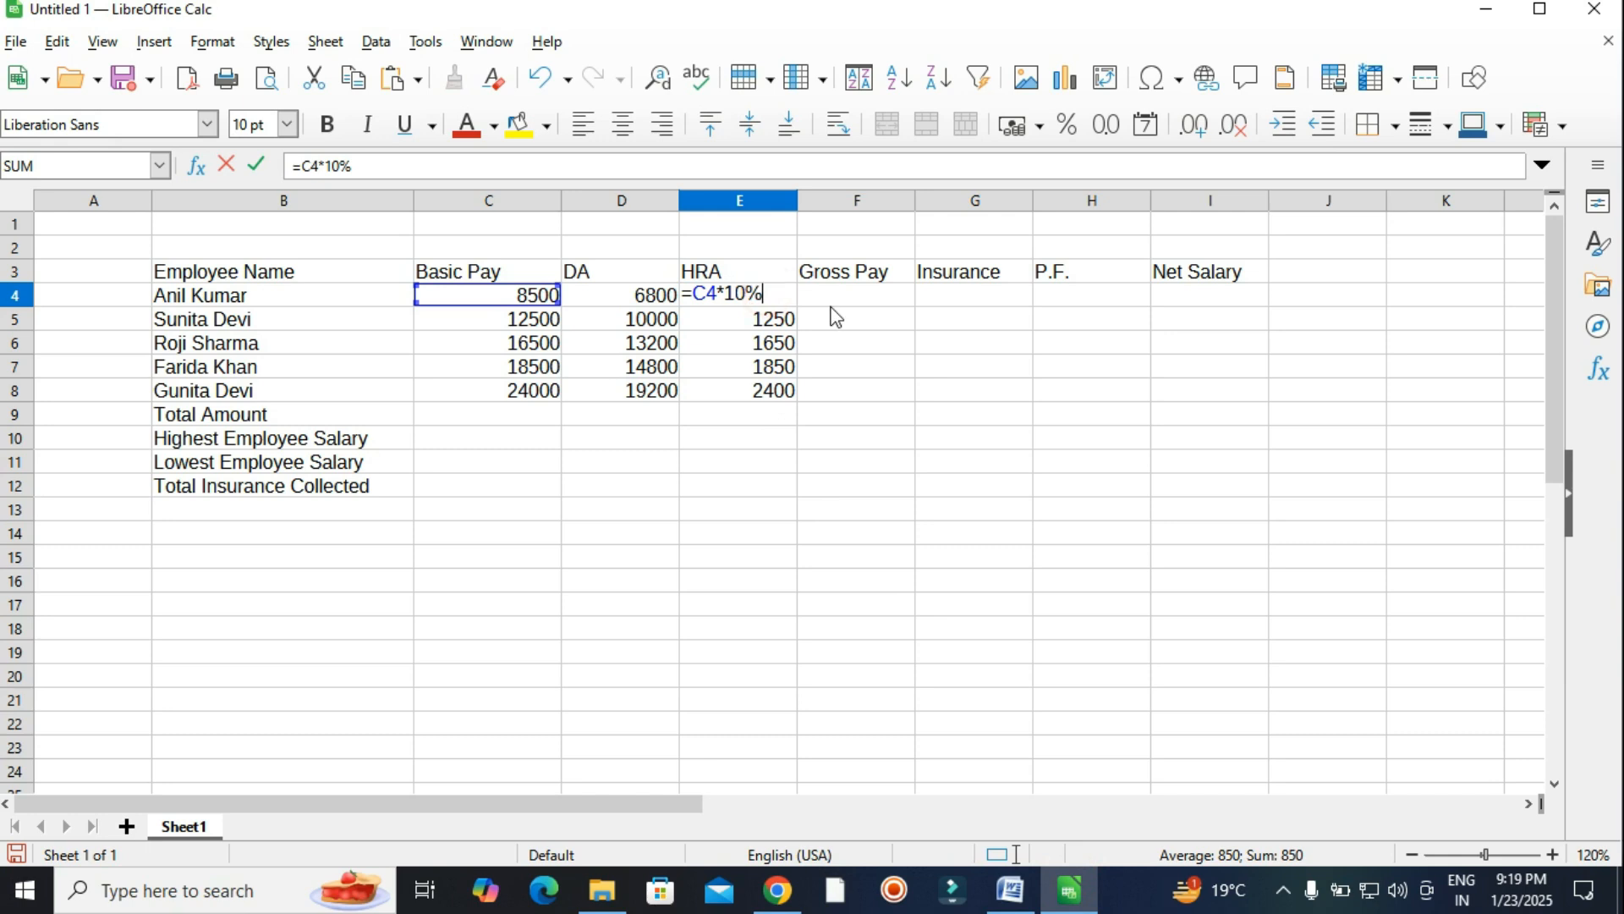
{"action": "type", "text": "+"}
{"action": "left_click", "coordinate": [617, 302]}
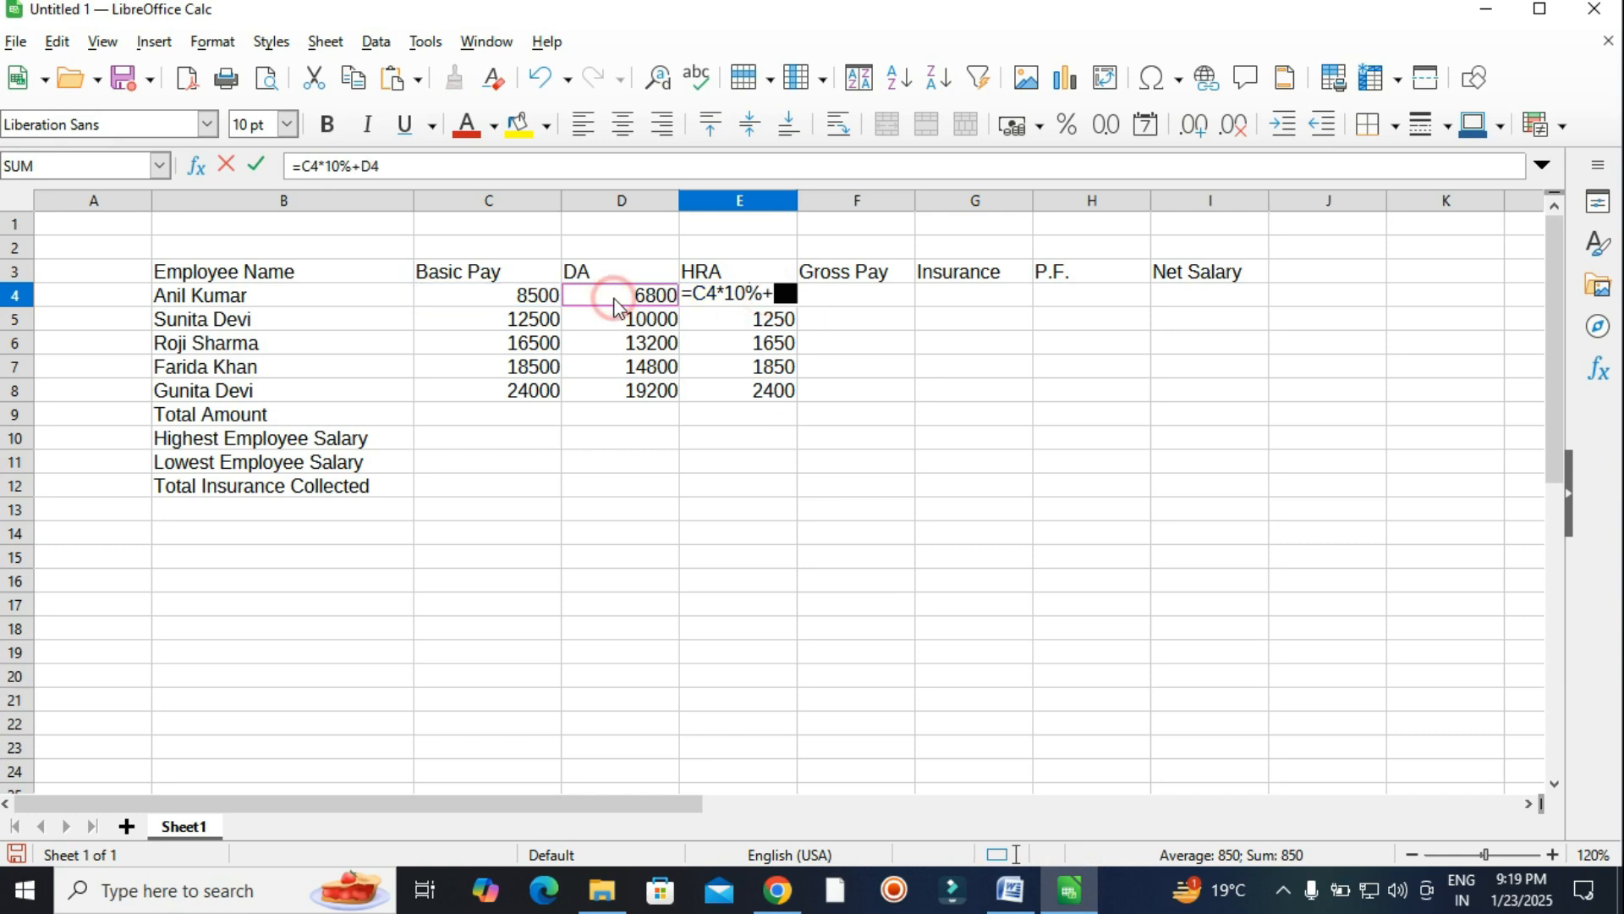
{"action": "key", "text": "Return"}
{"action": "left_click", "coordinate": [774, 295]}
{"action": "left_click_drag", "start_coordinate": [796, 305], "coordinate": [797, 390]}
{"action": "left_click", "coordinate": [890, 396]}
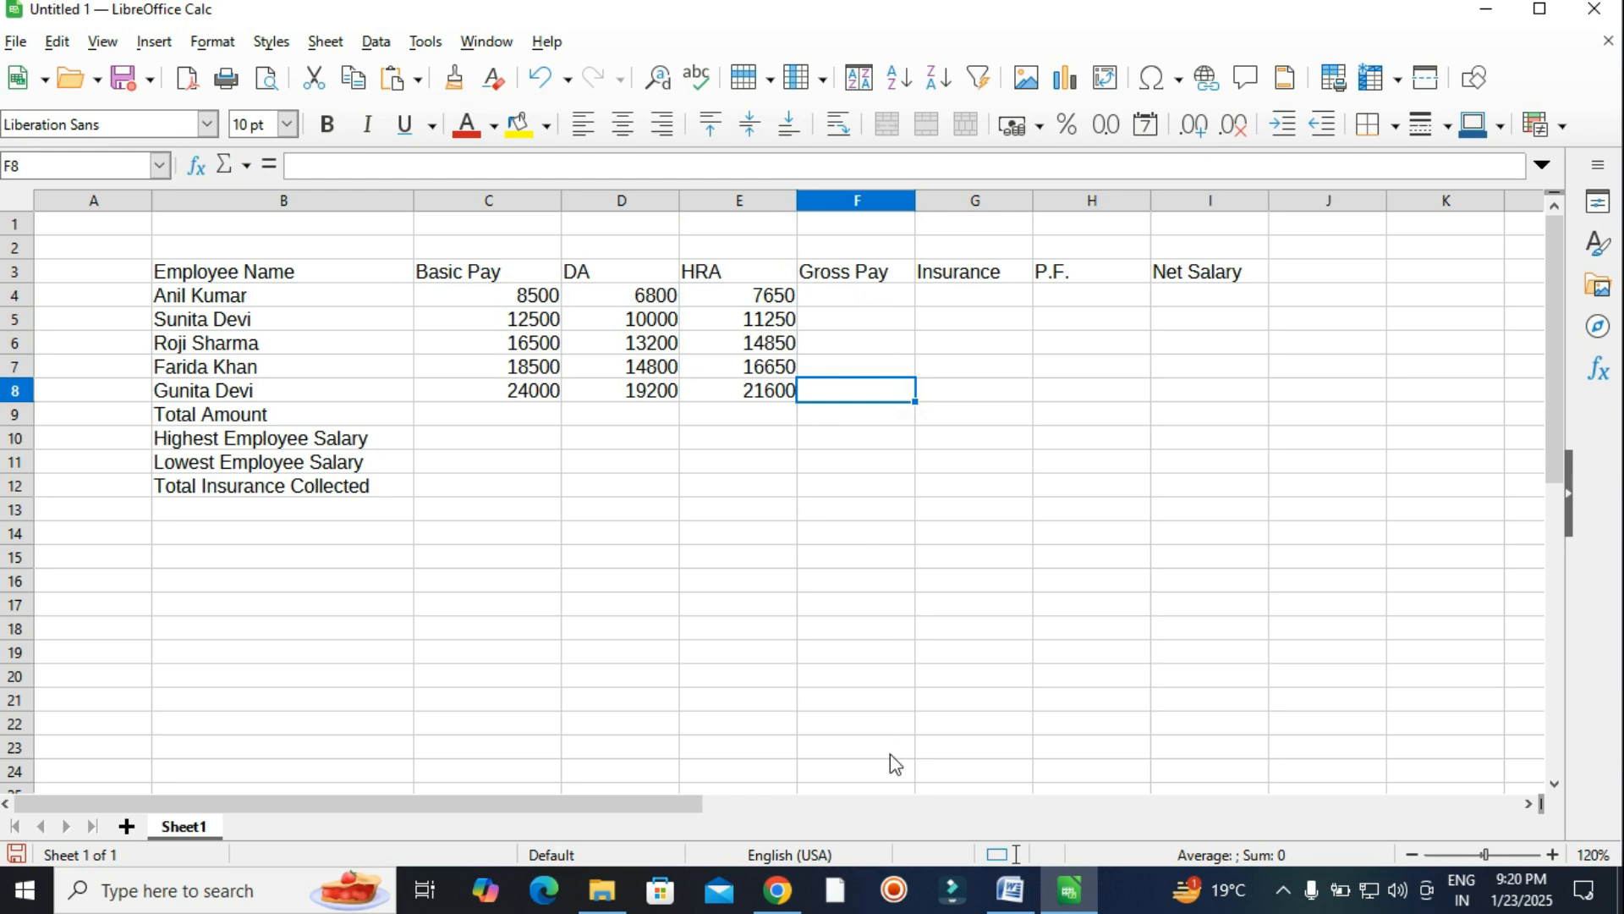
Look up the insurance rate of 10% of Basic Pay in the Word task.
{"action": "left_click", "coordinate": [1011, 890]}
{"action": "scroll", "coordinate": [922, 592], "scroll_direction": "down", "scroll_amount": 3}
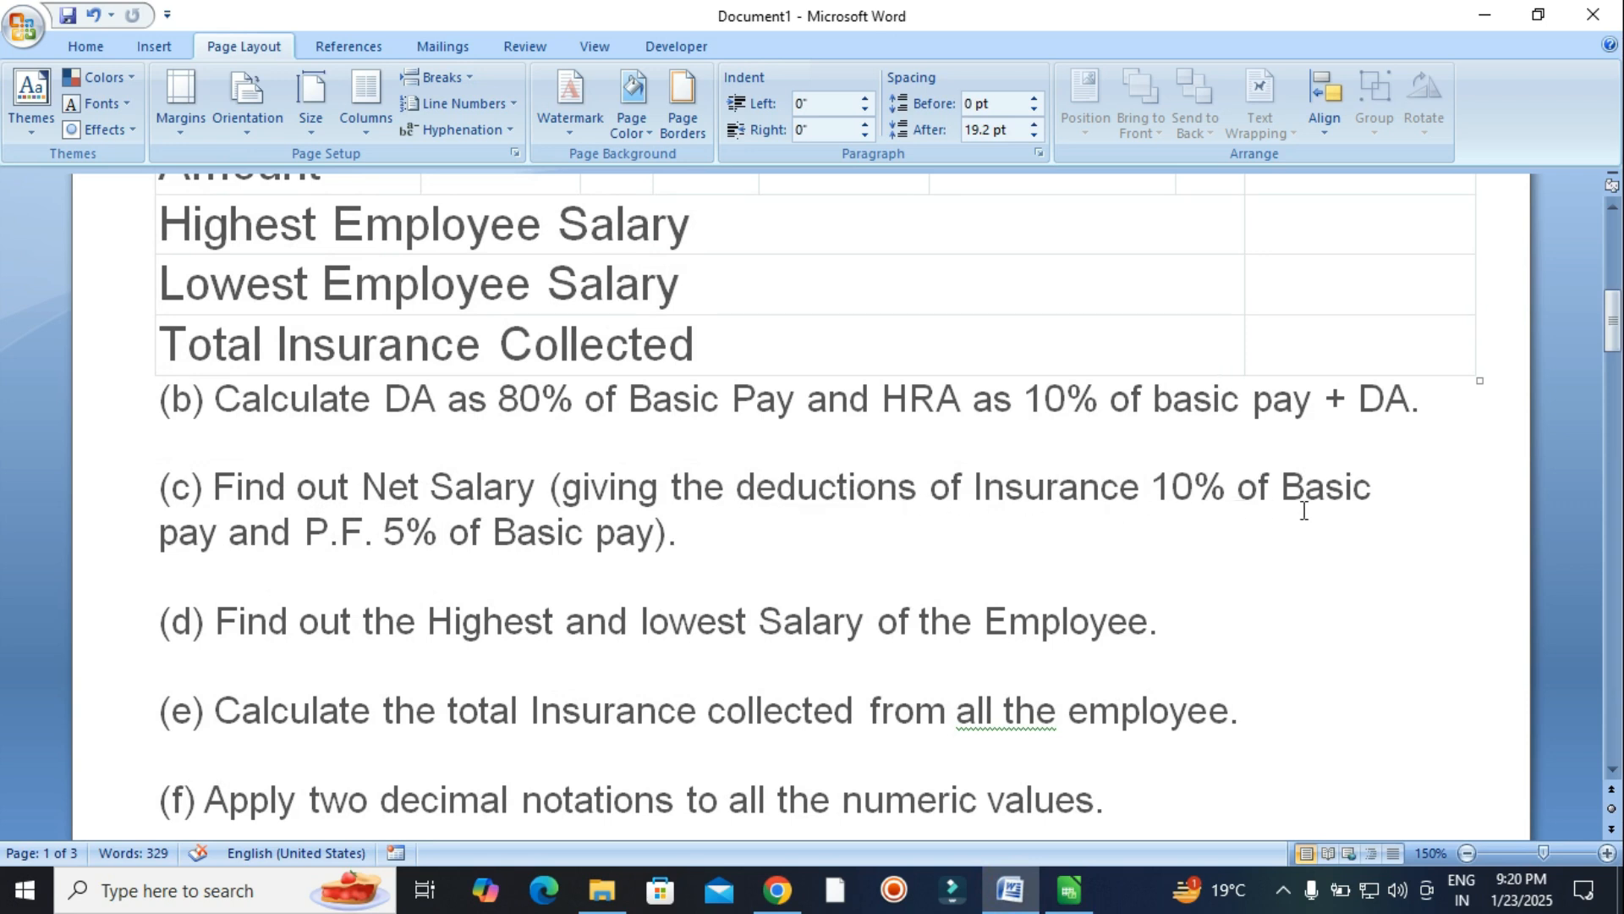
{"action": "left_click_drag", "start_coordinate": [1152, 489], "coordinate": [1373, 489]}
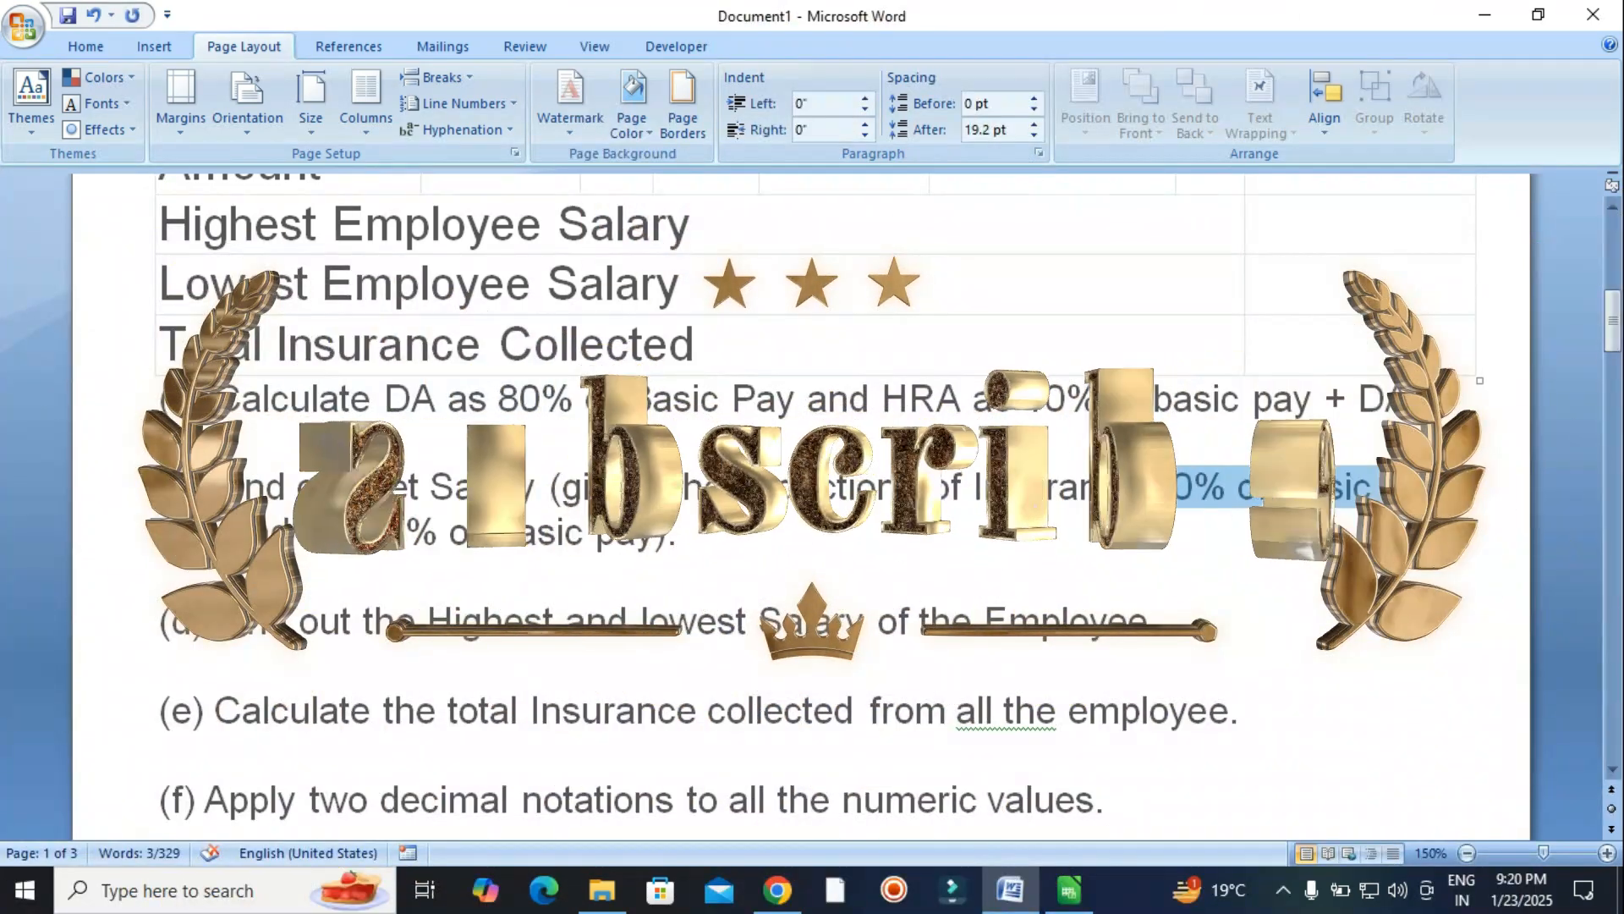
{"action": "left_click", "coordinate": [1054, 905]}
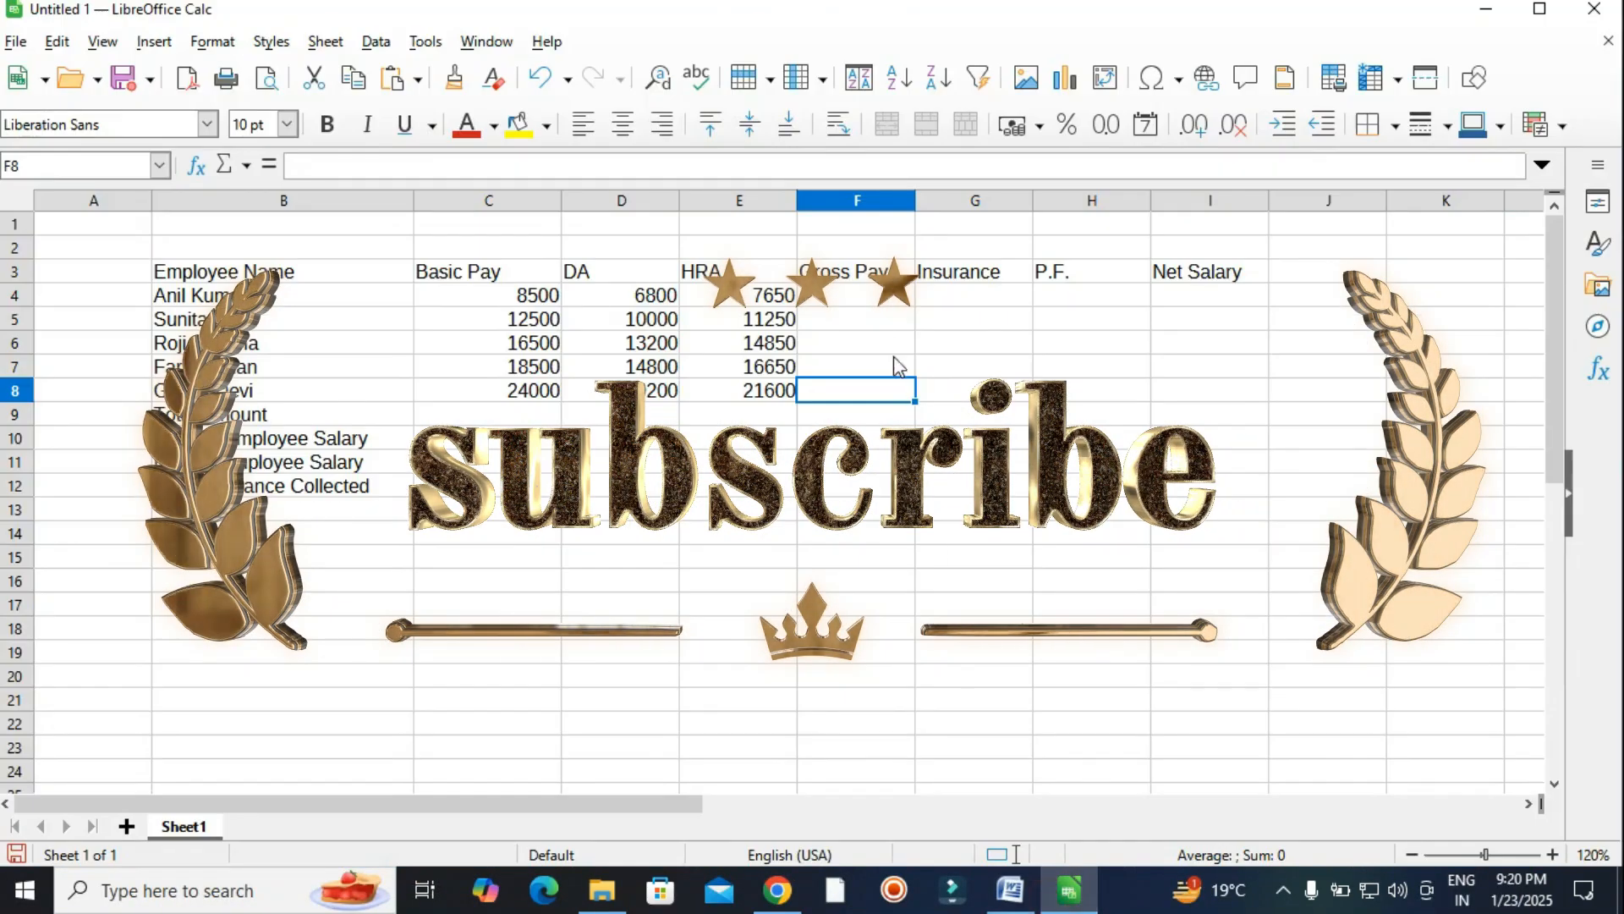
Enter =C4*10% in G4 and fill the Insurance column to G8, giving 850 through 2400.
{"action": "left_click", "coordinate": [964, 295]}
{"action": "type", "text": "="}
{"action": "left_click", "coordinate": [464, 296]}
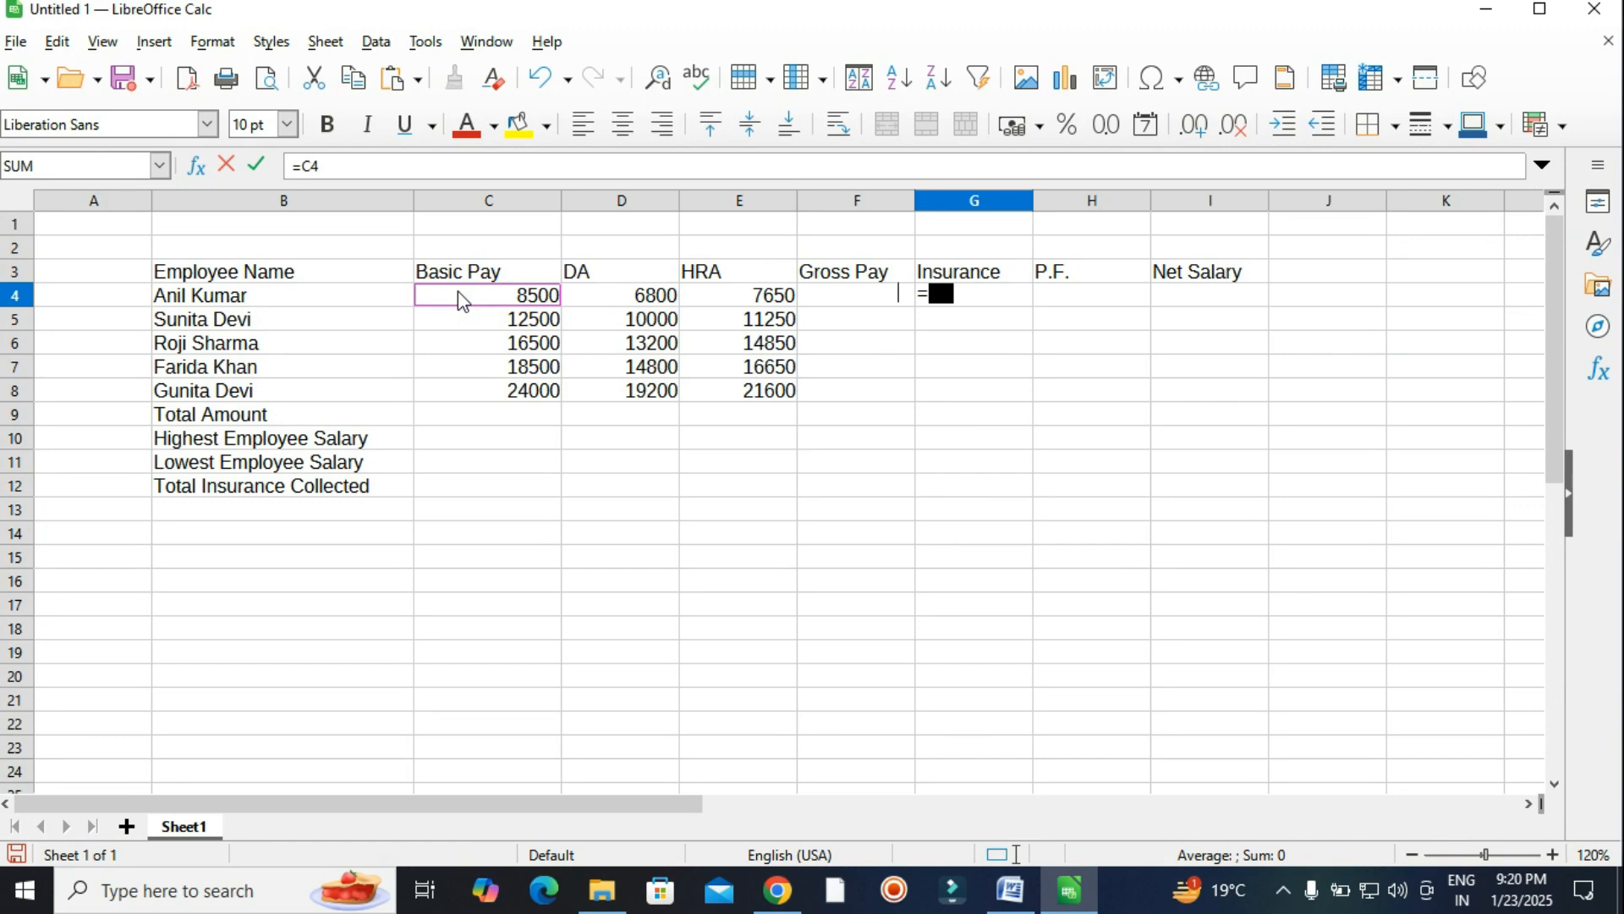
{"action": "type", "text": "*10%"}
{"action": "key", "text": "Return"}
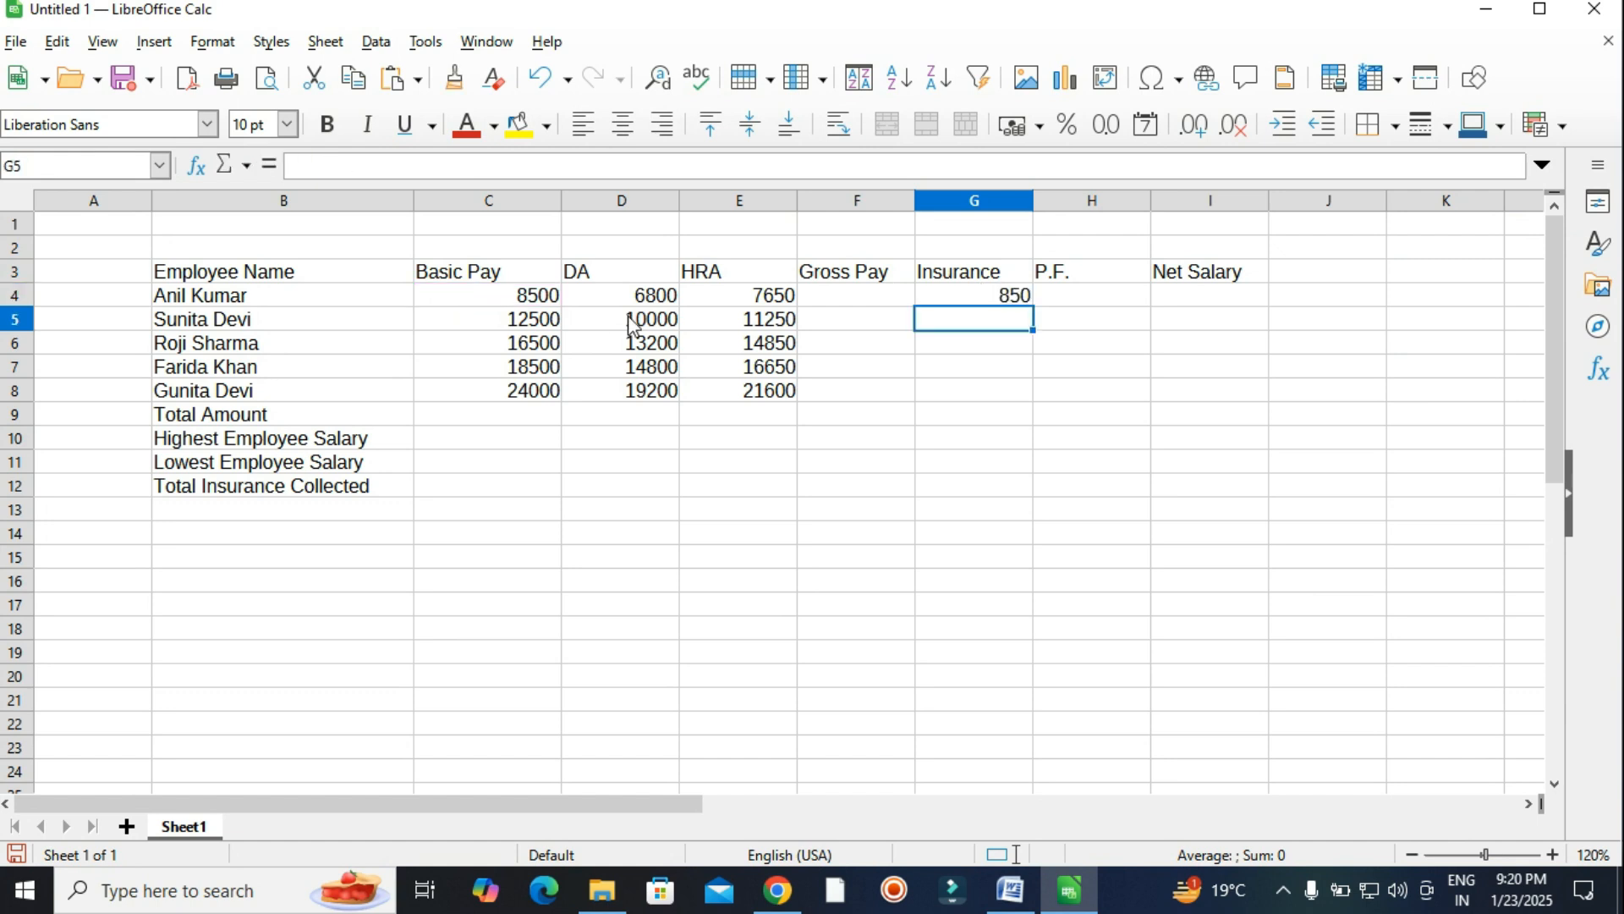
{"action": "left_click", "coordinate": [950, 302]}
{"action": "left_click_drag", "start_coordinate": [1031, 305], "coordinate": [1025, 397]}
{"action": "left_click", "coordinate": [1019, 444]}
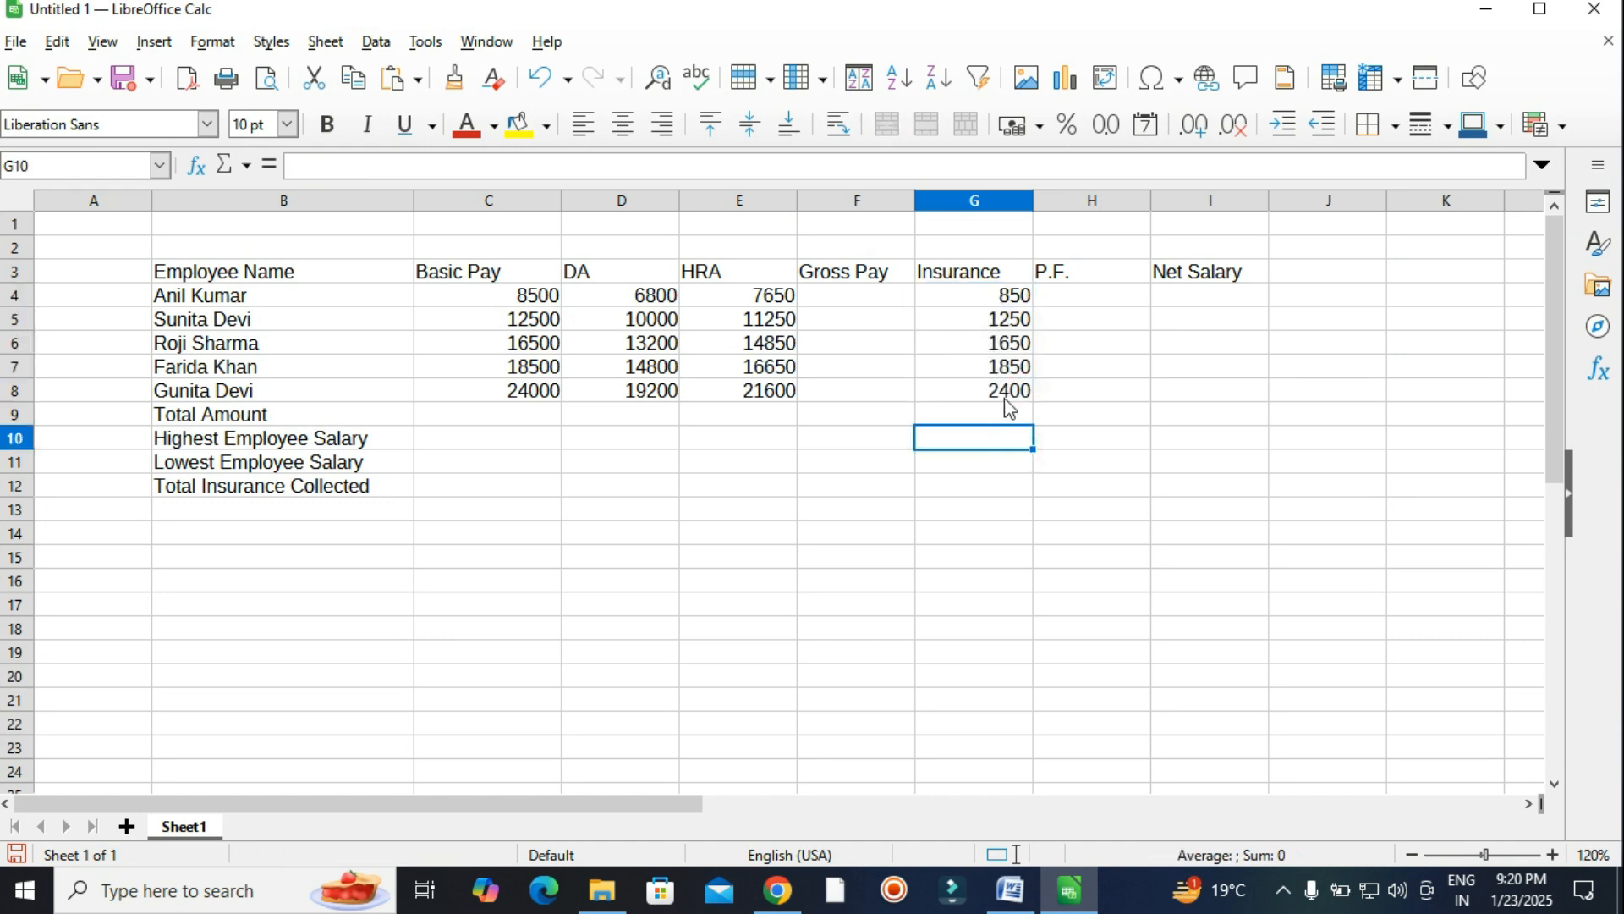
{"action": "left_click", "coordinate": [1012, 890]}
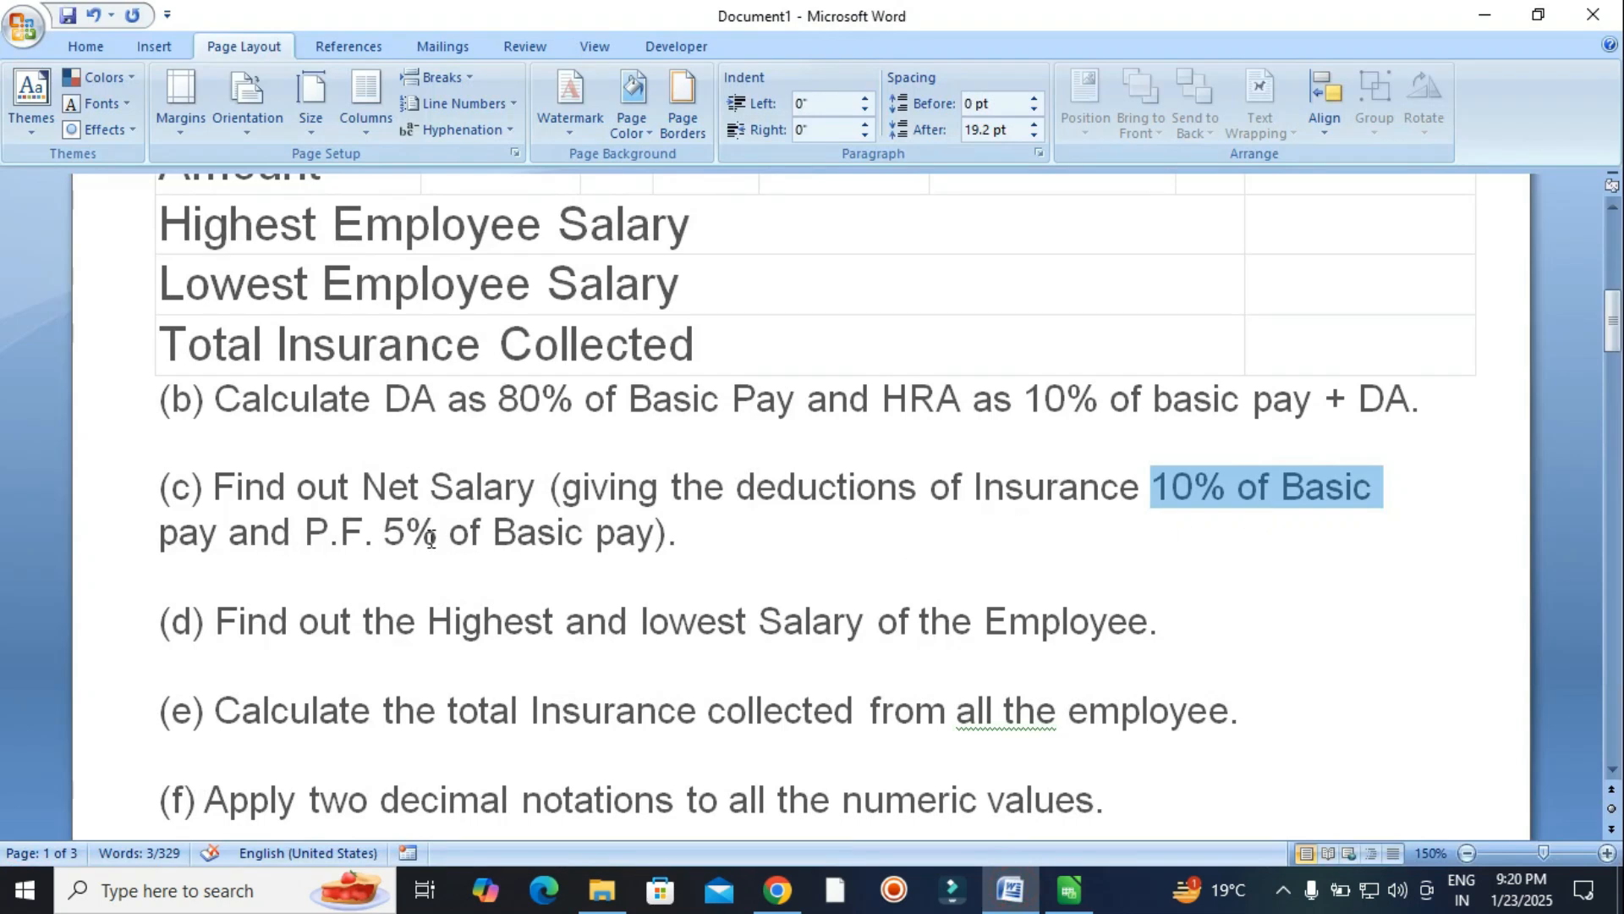
Enter =C4*5% in H4 and fill the P.F. column to H8, giving 425 through 1200.
{"action": "left_click", "coordinate": [1069, 890]}
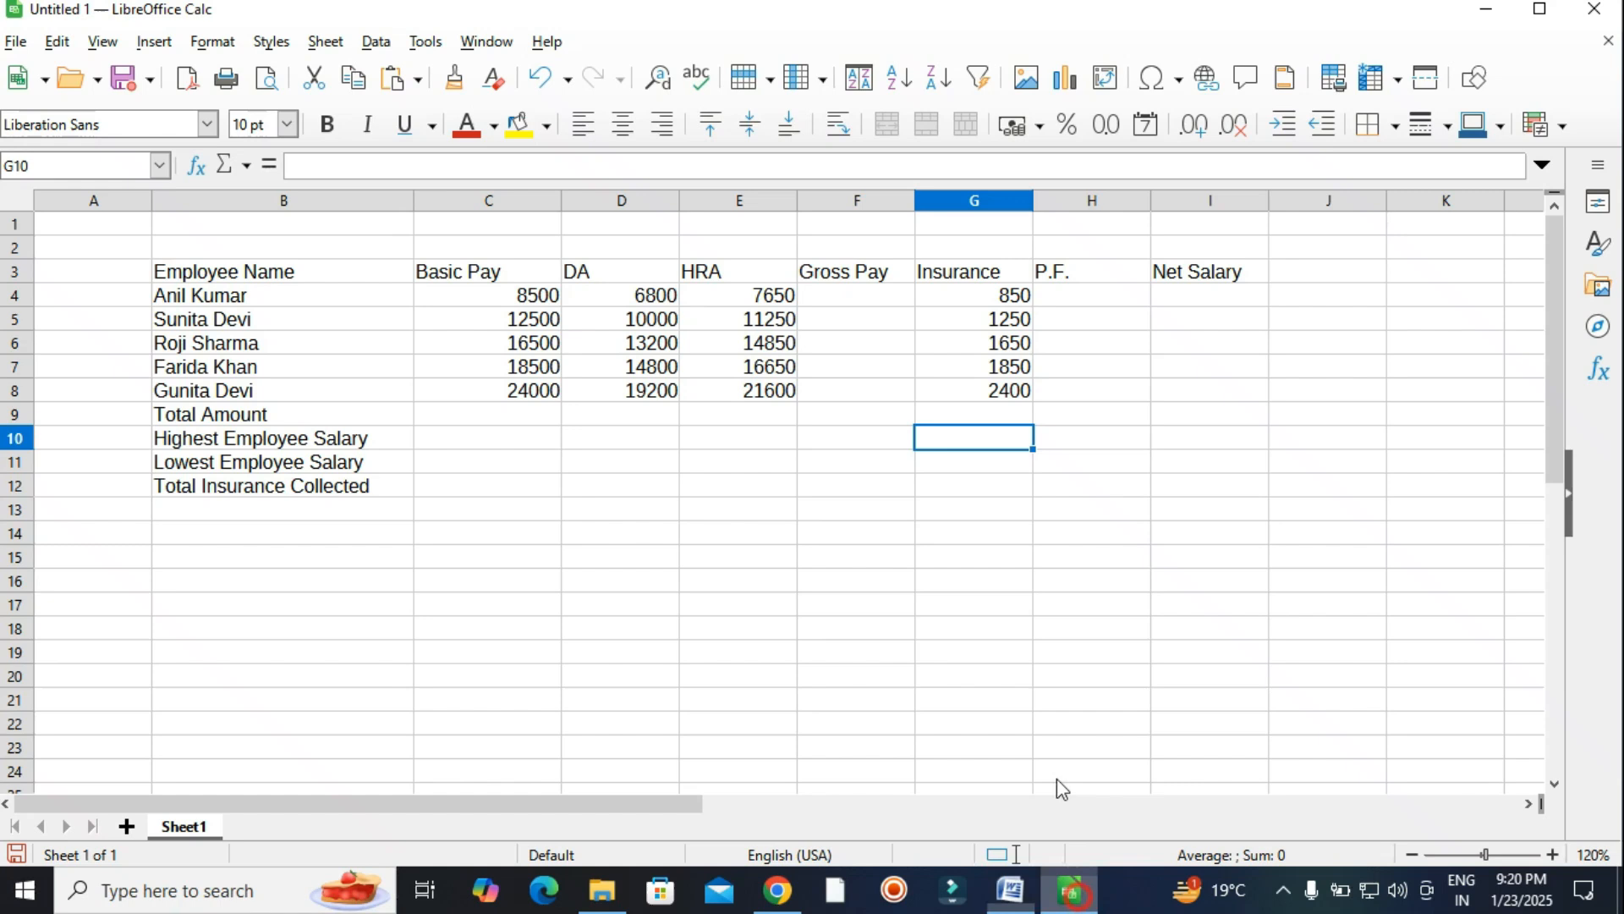
{"action": "left_click", "coordinate": [1089, 295]}
{"action": "type", "text": "="}
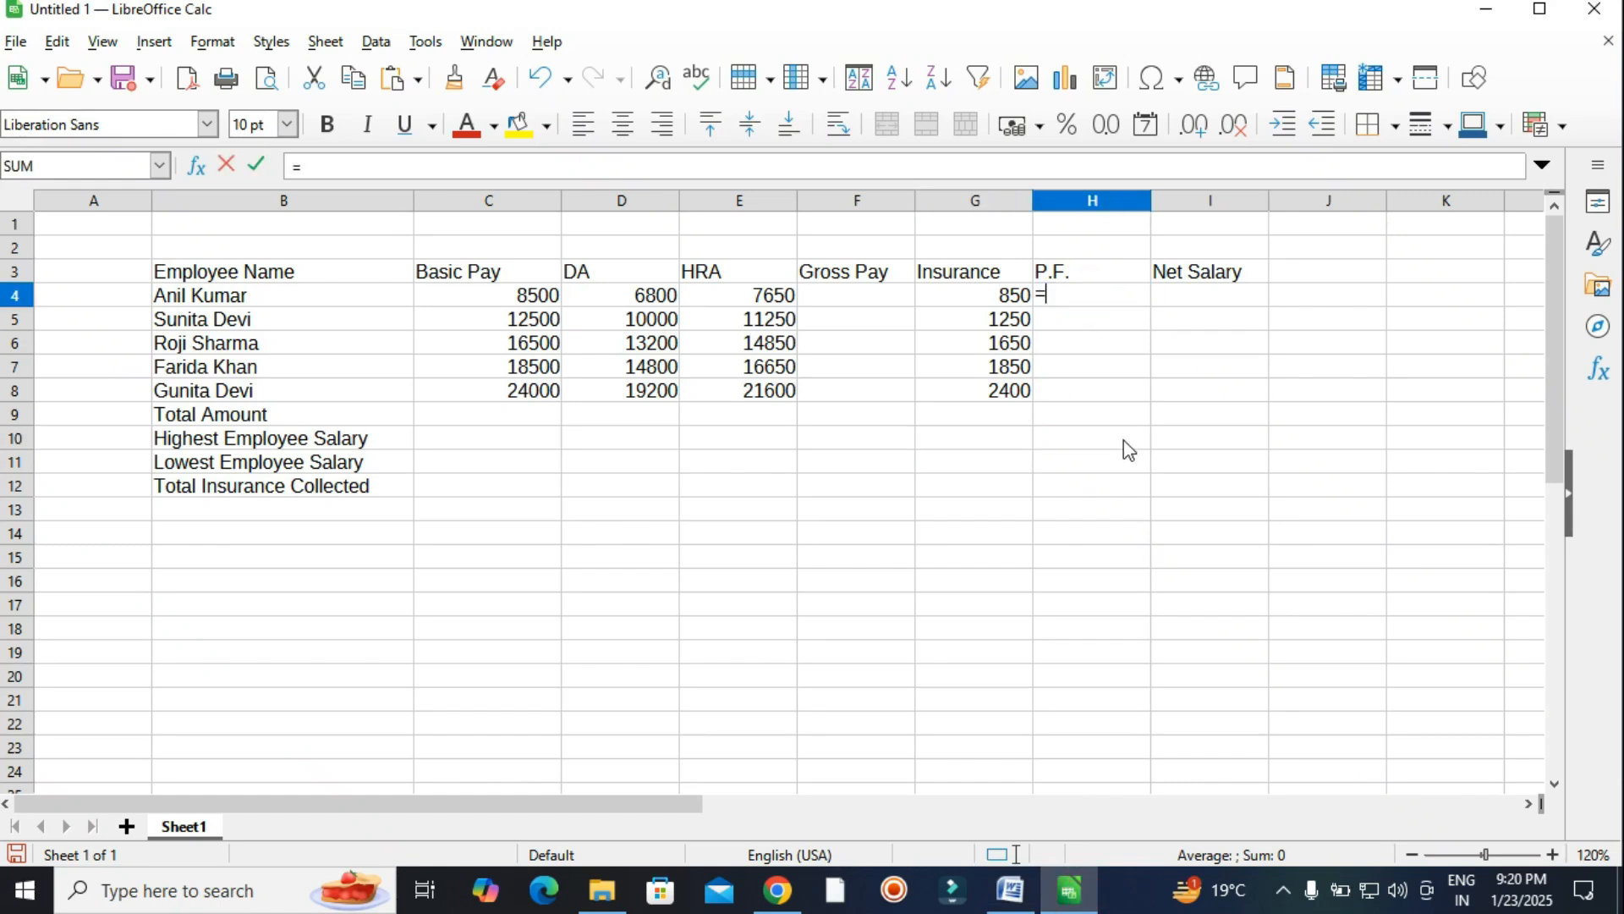
{"action": "left_click", "coordinate": [488, 292]}
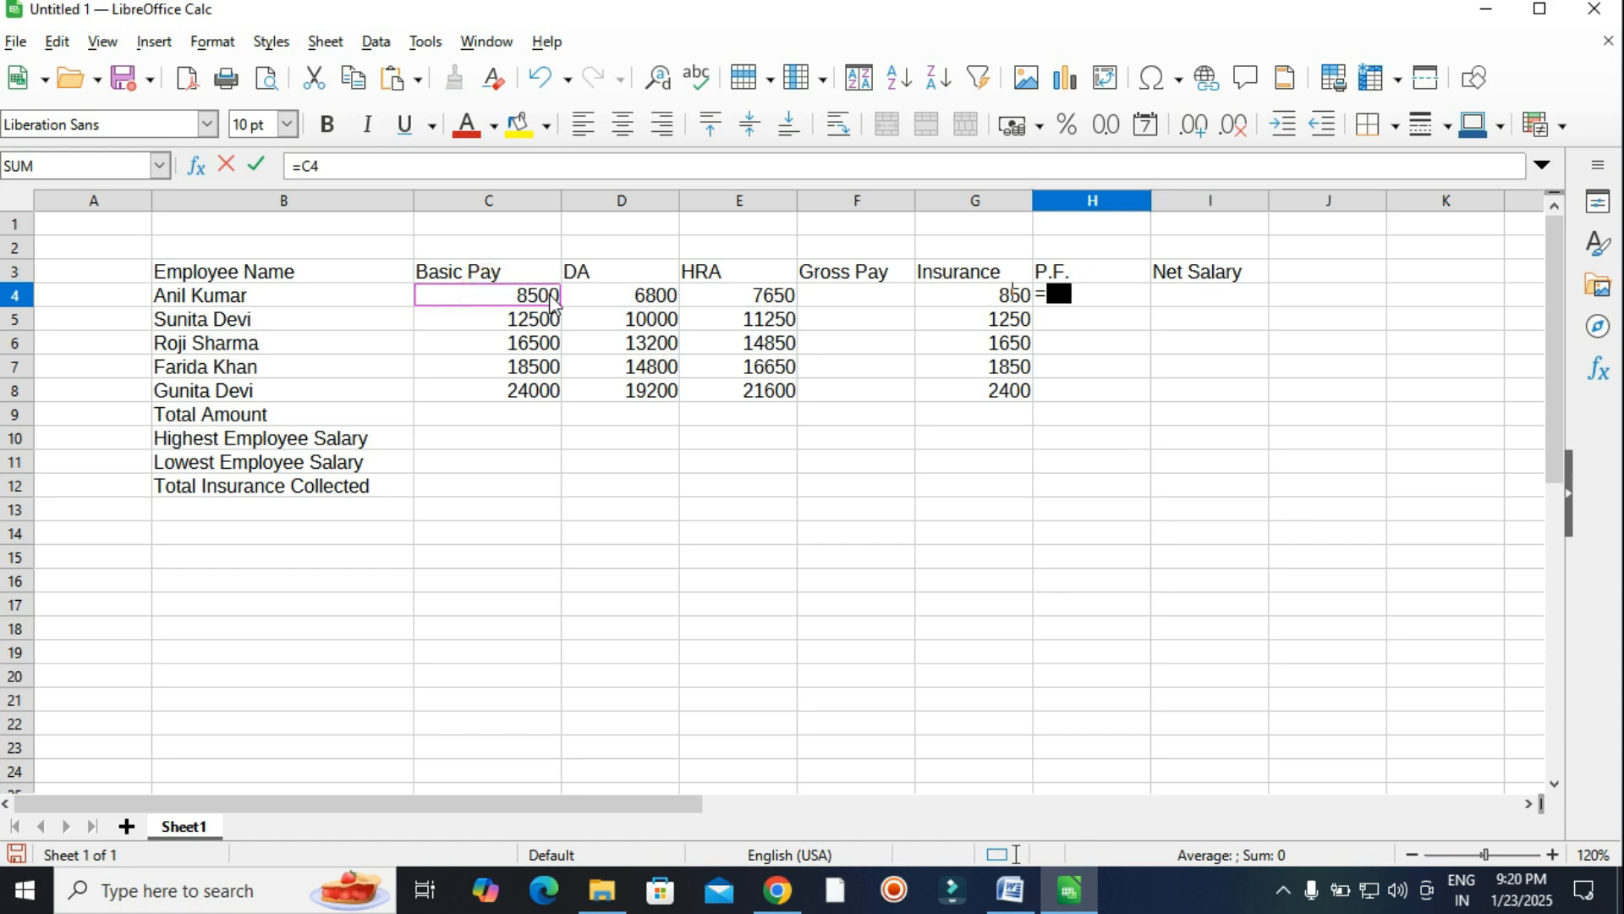
{"action": "type", "text": "*5%"}
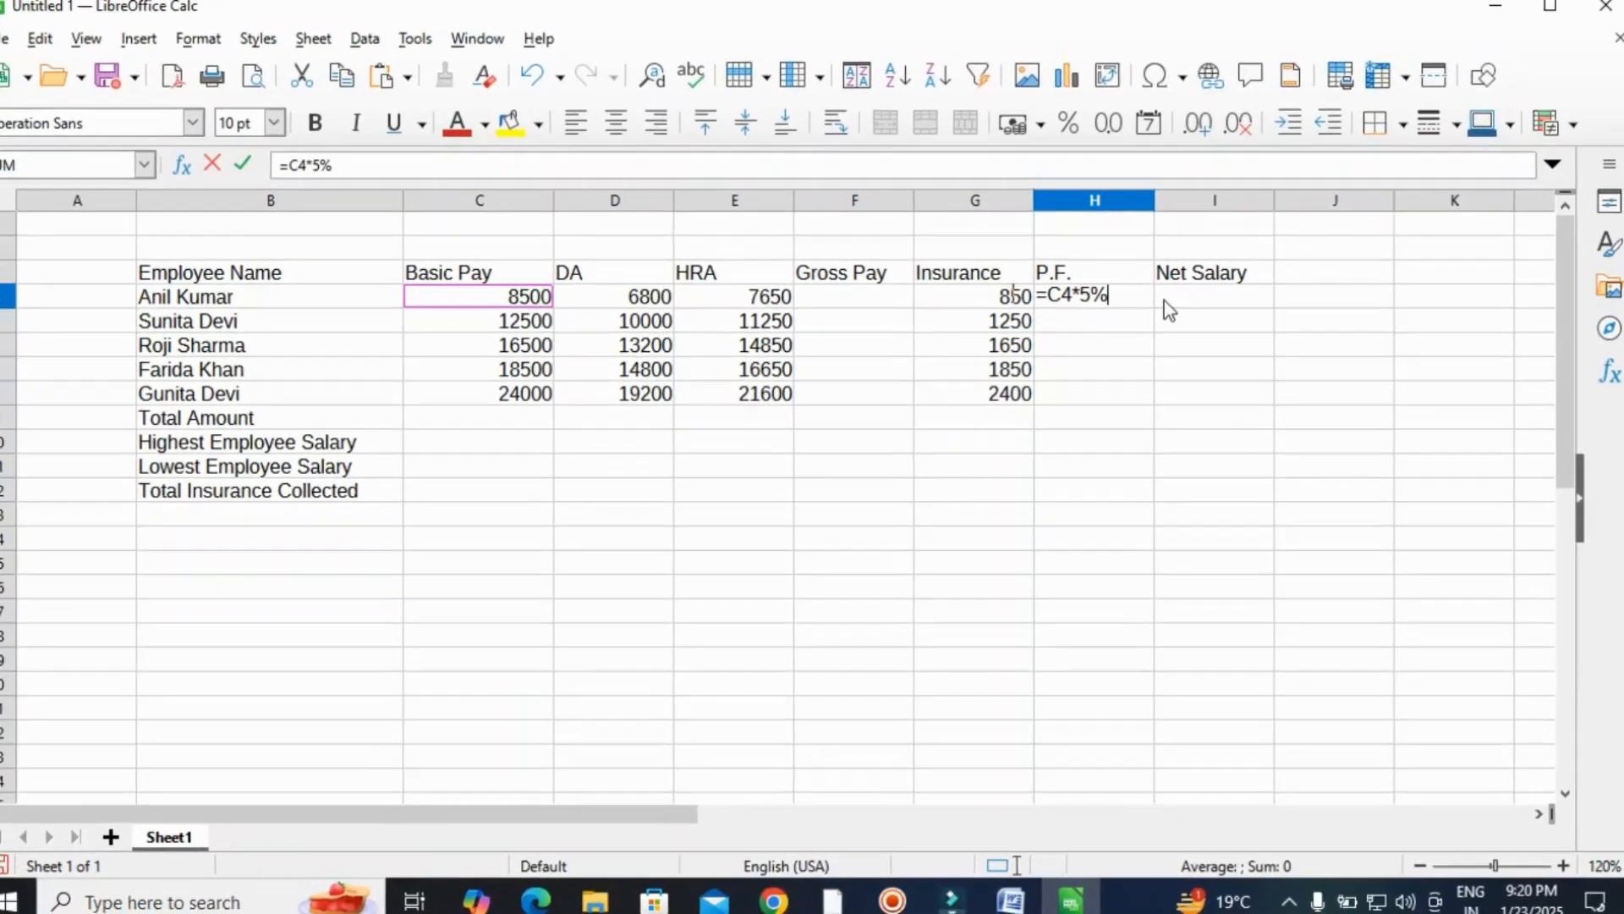
{"action": "key", "text": "Return"}
{"action": "left_click", "coordinate": [1127, 297]}
{"action": "left_click_drag", "start_coordinate": [1151, 306], "coordinate": [1148, 401]}
{"action": "left_click", "coordinate": [1200, 414]}
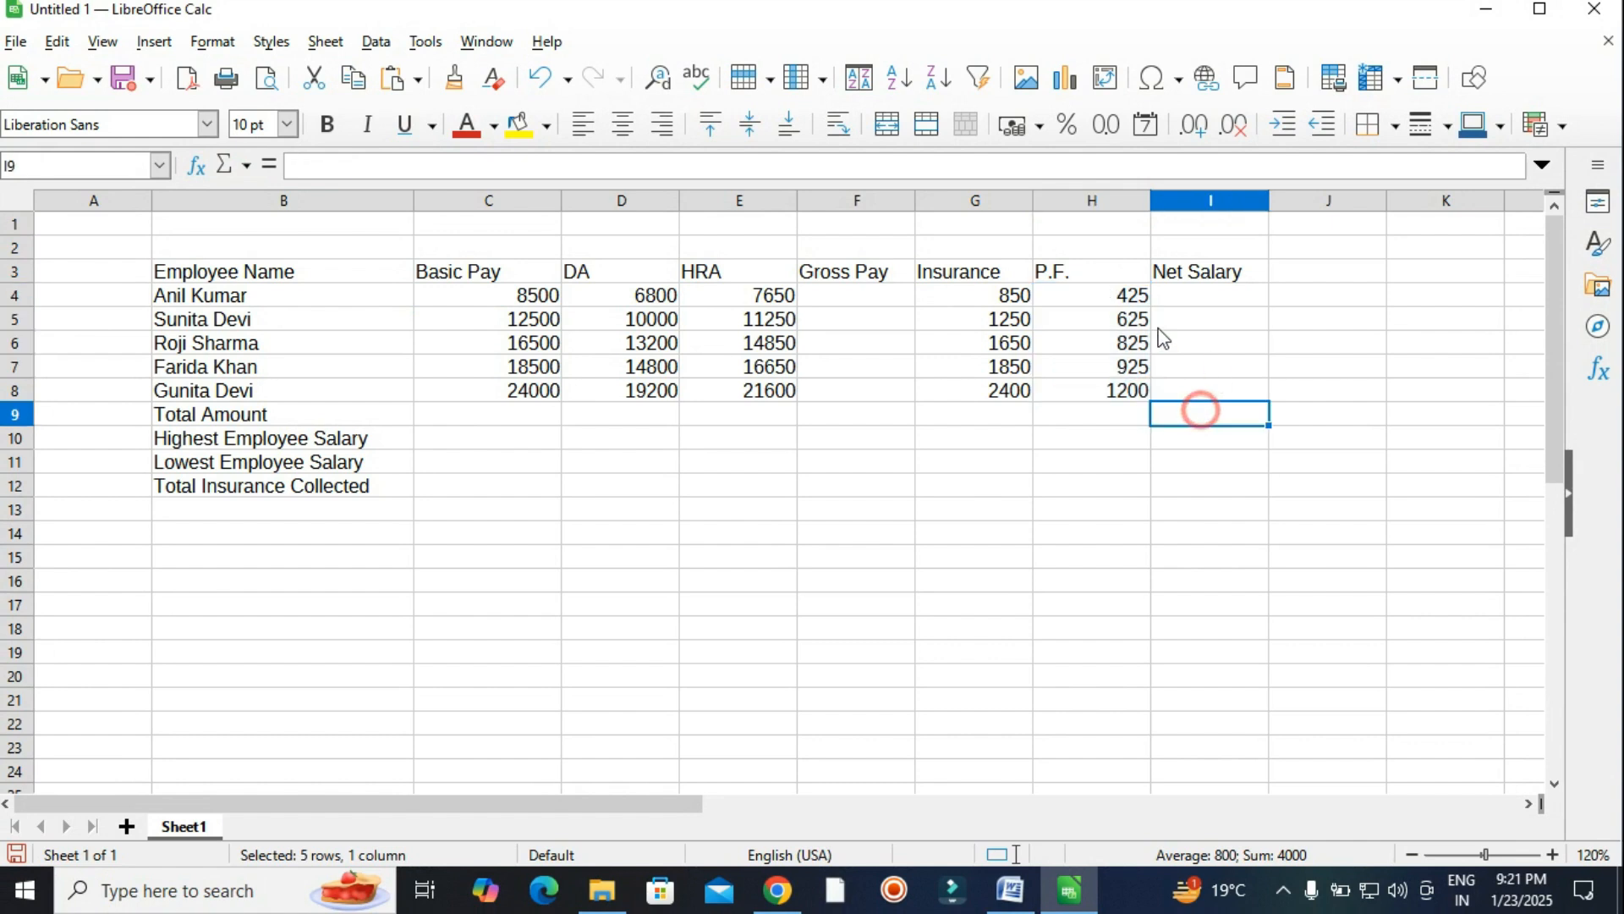
Enter =SUM(C4:E4) in F4 and fill Gross Pay down to F8, giving 22950 through 64800.
{"action": "left_click", "coordinate": [1012, 892]}
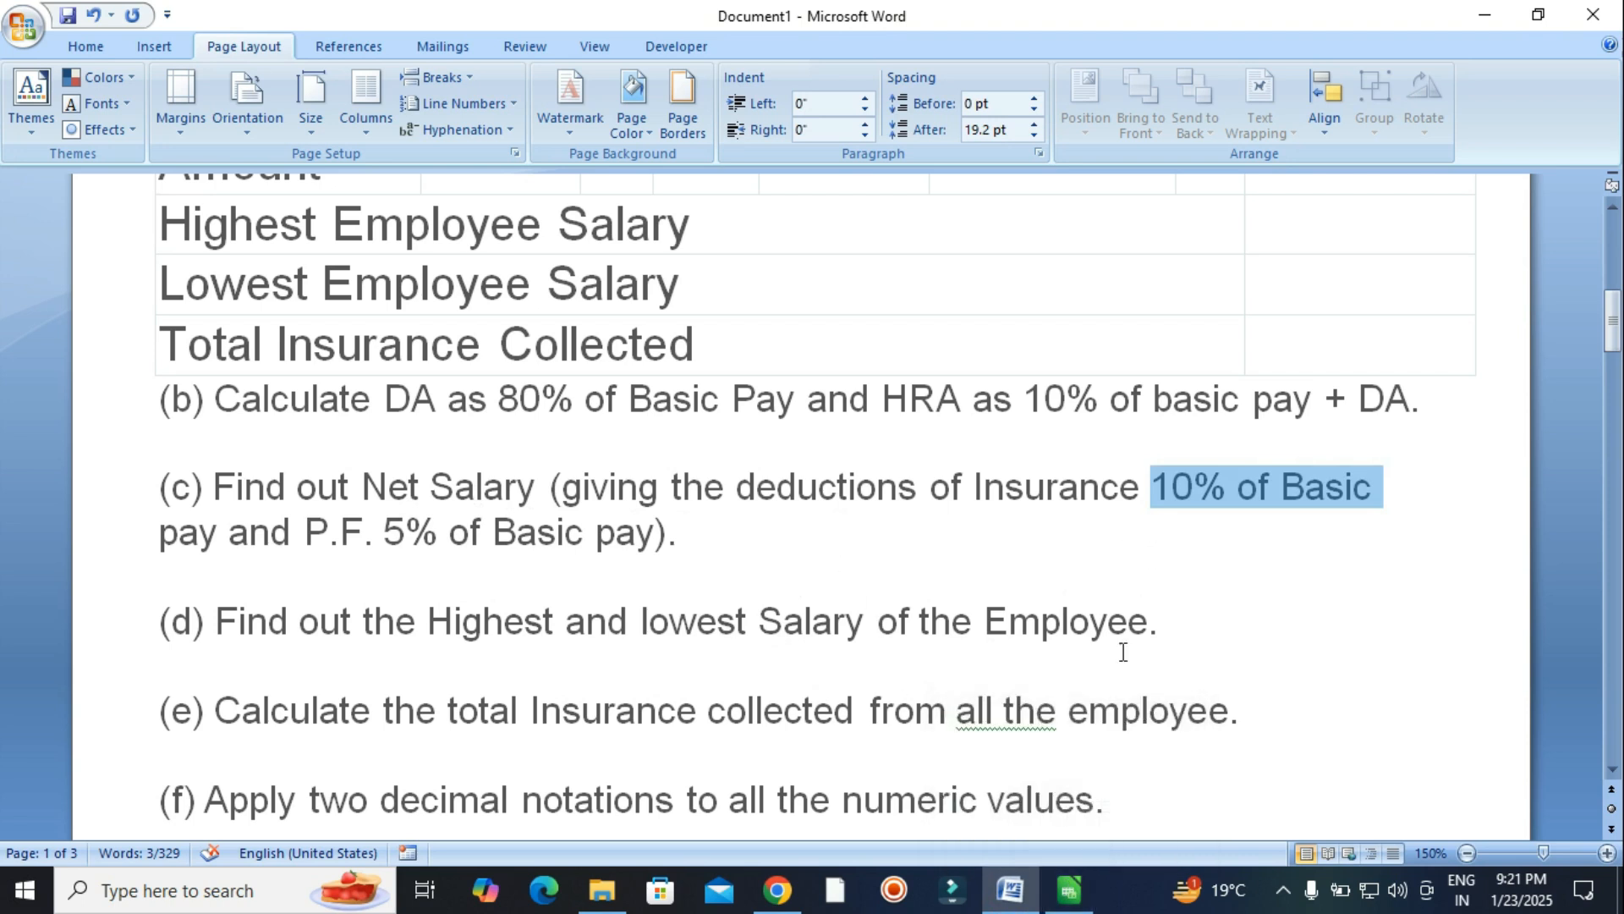
{"action": "left_click", "coordinate": [1069, 891]}
{"action": "left_click", "coordinate": [869, 297]}
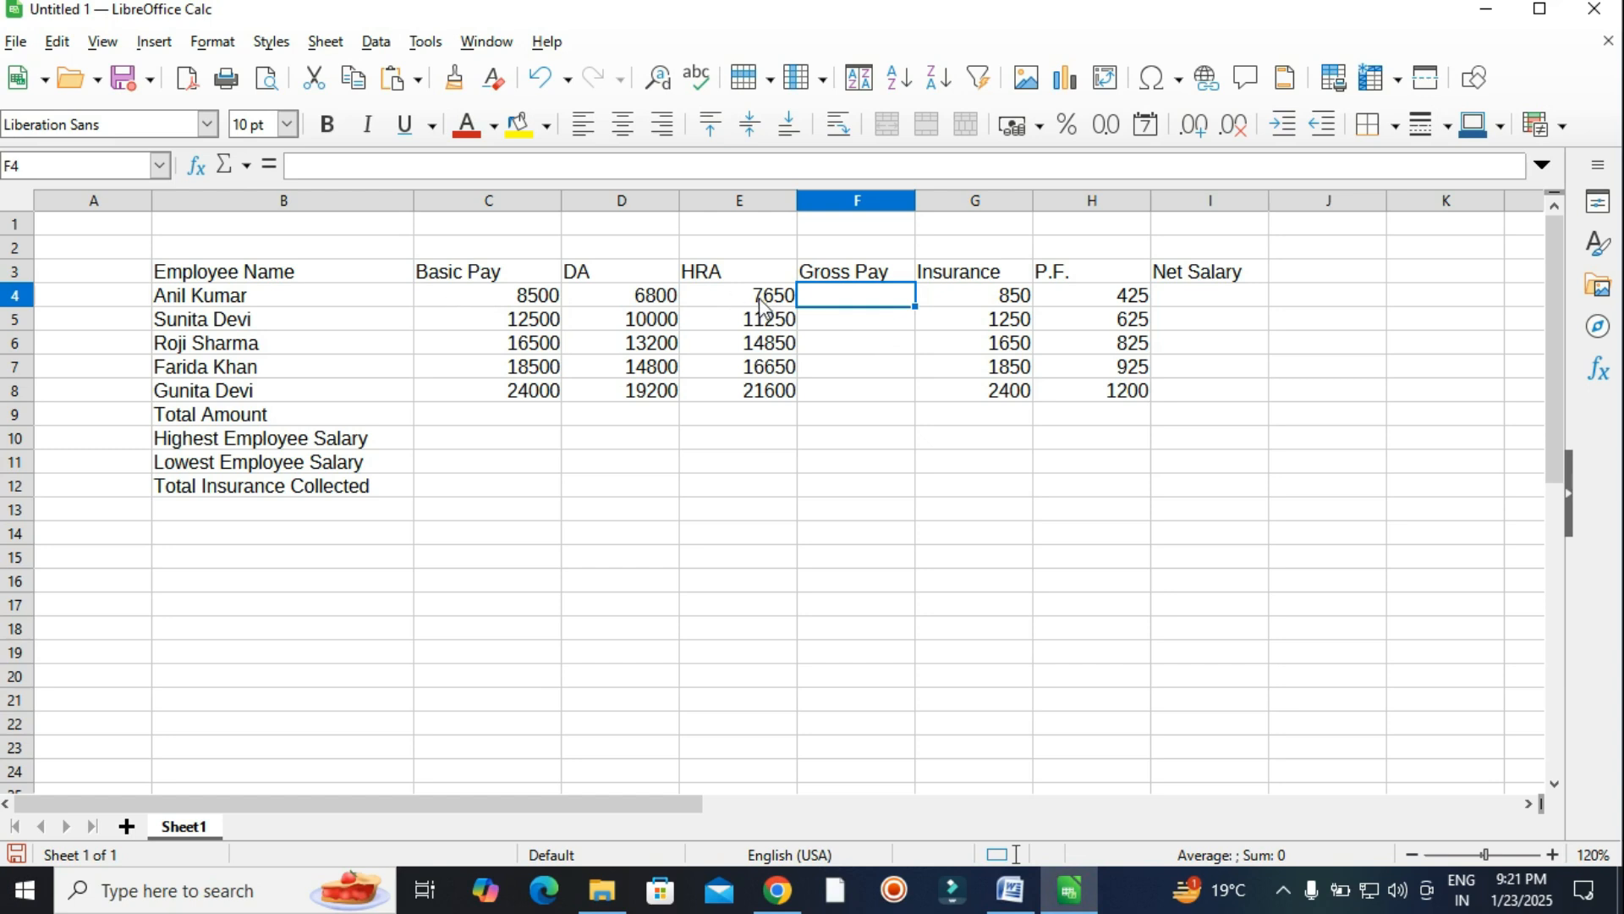
{"action": "type", "text": "="}
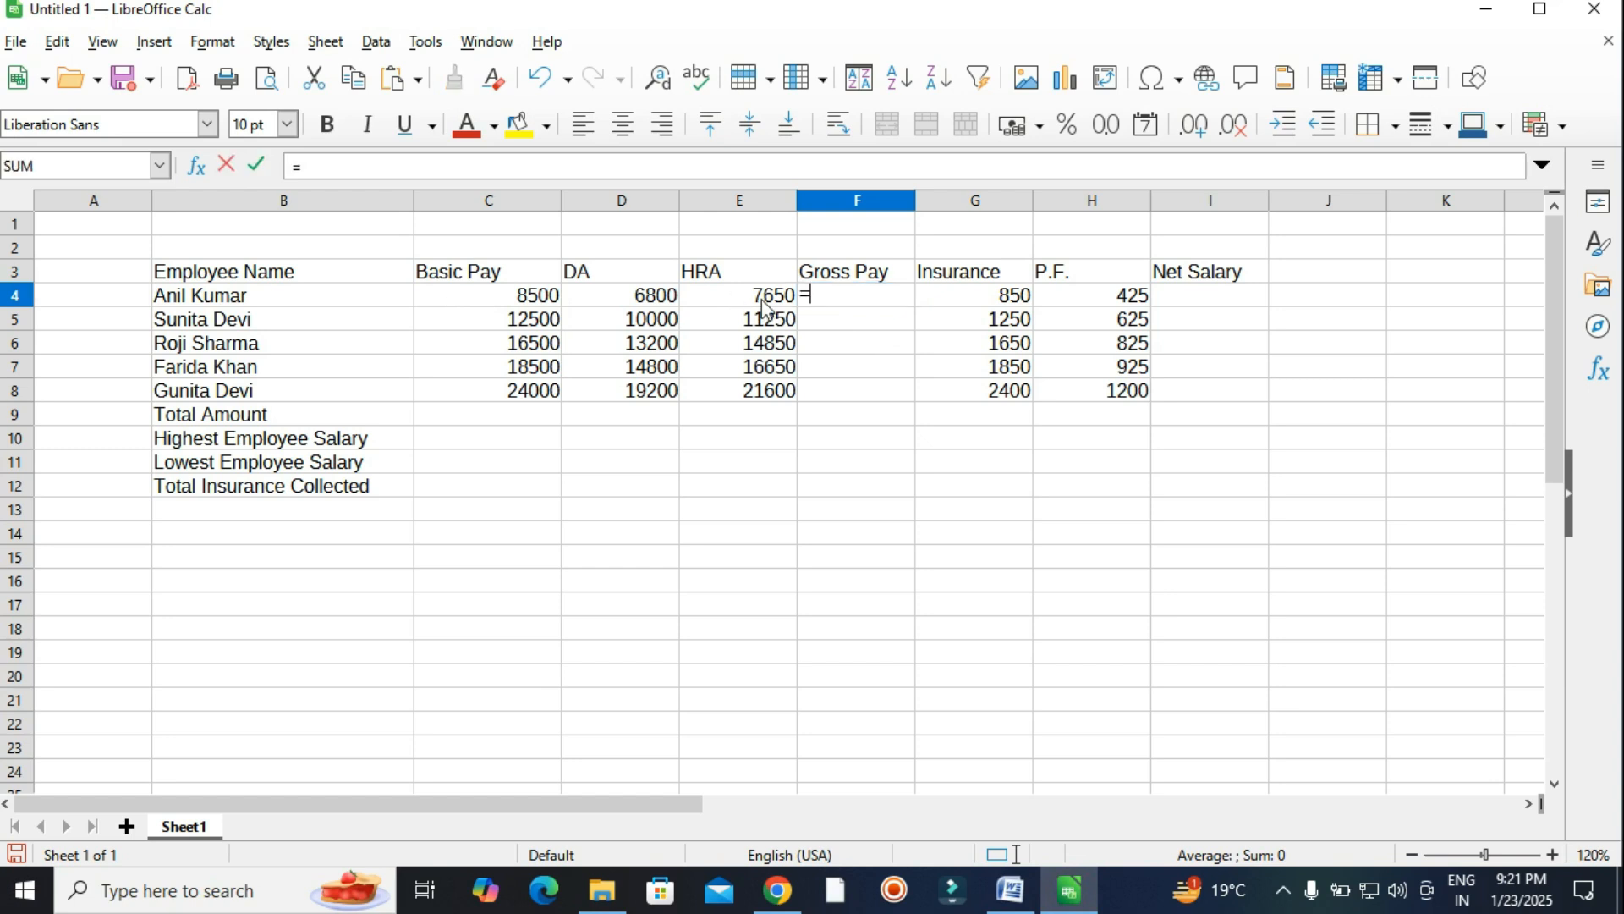
{"action": "type", "text": "sum"}
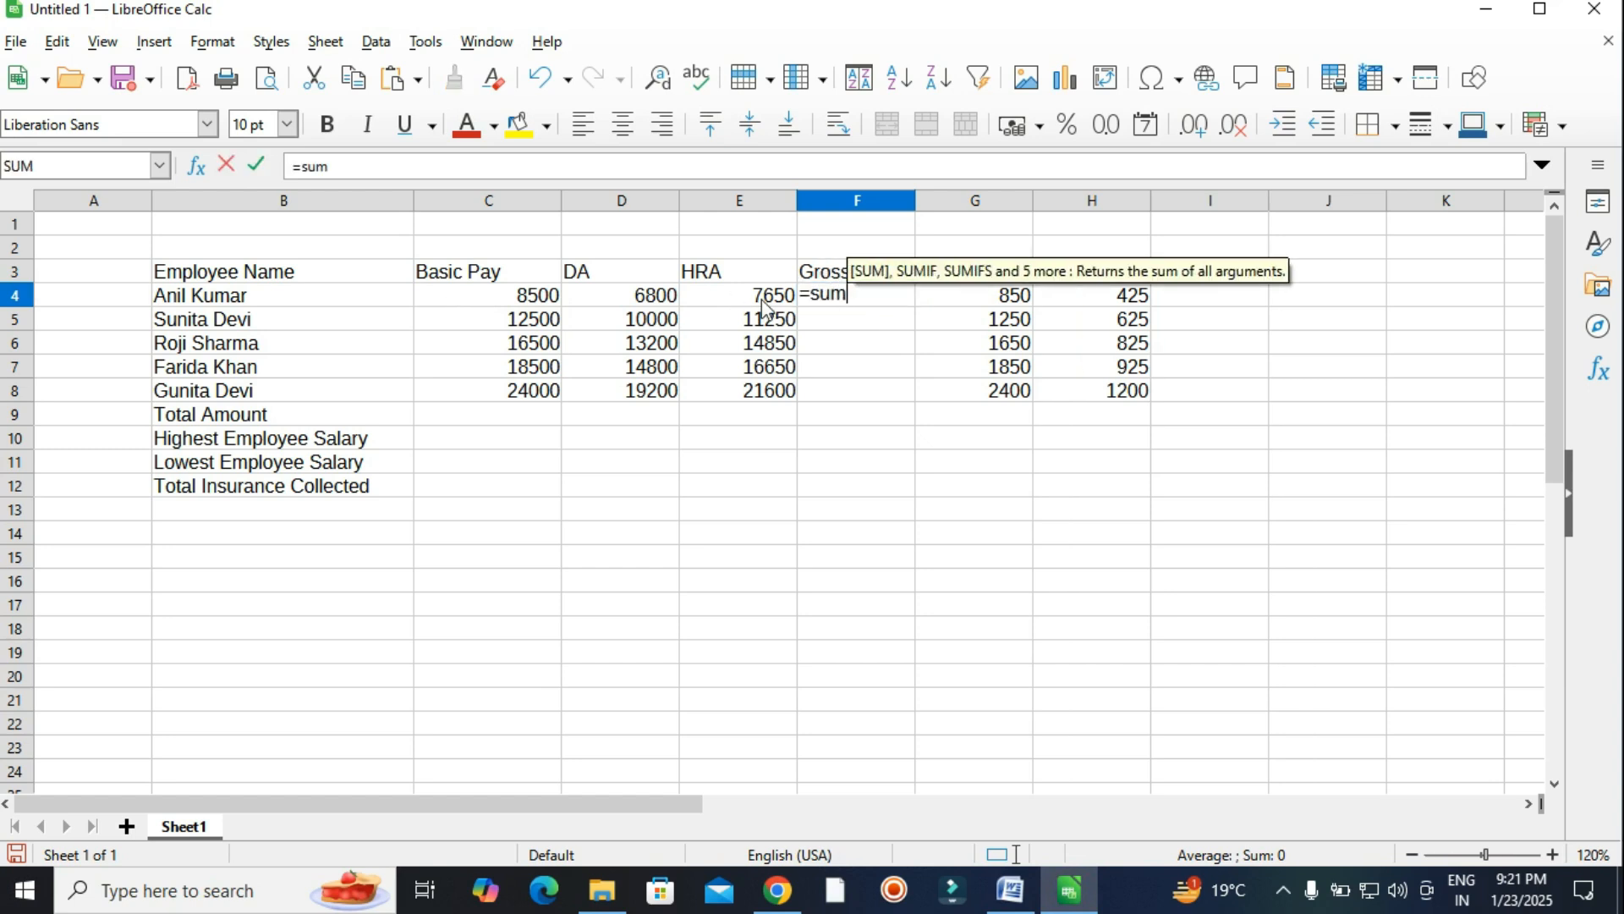
{"action": "type", "text": "("}
{"action": "left_click_drag", "start_coordinate": [508, 303], "coordinate": [749, 298]}
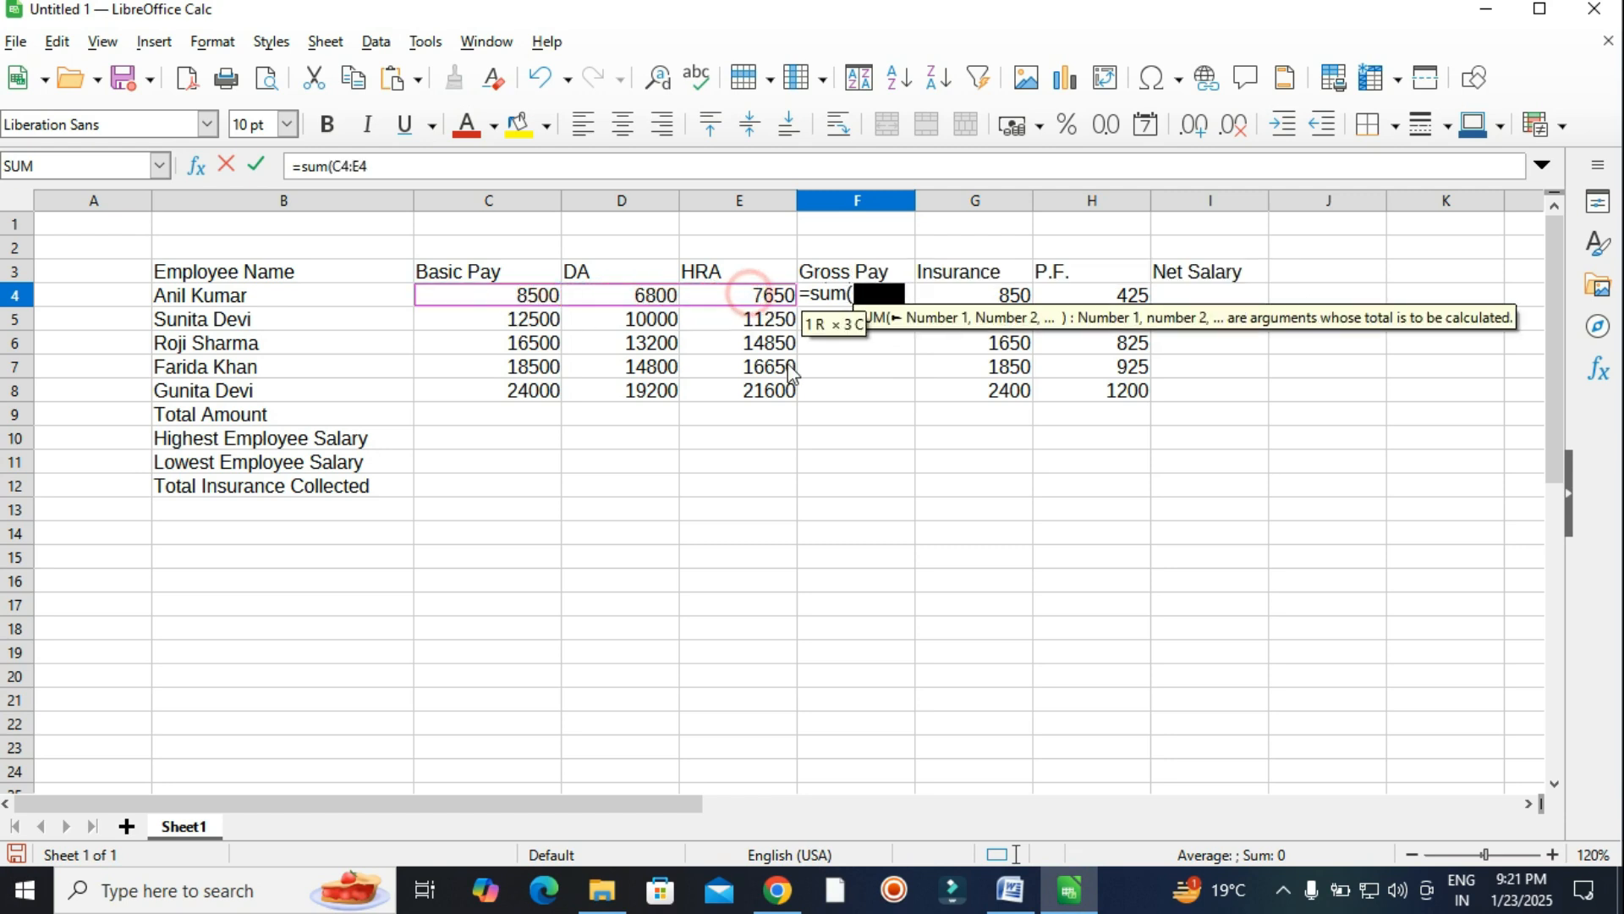
{"action": "left_click_drag", "start_coordinate": [791, 372], "coordinate": [791, 377]}
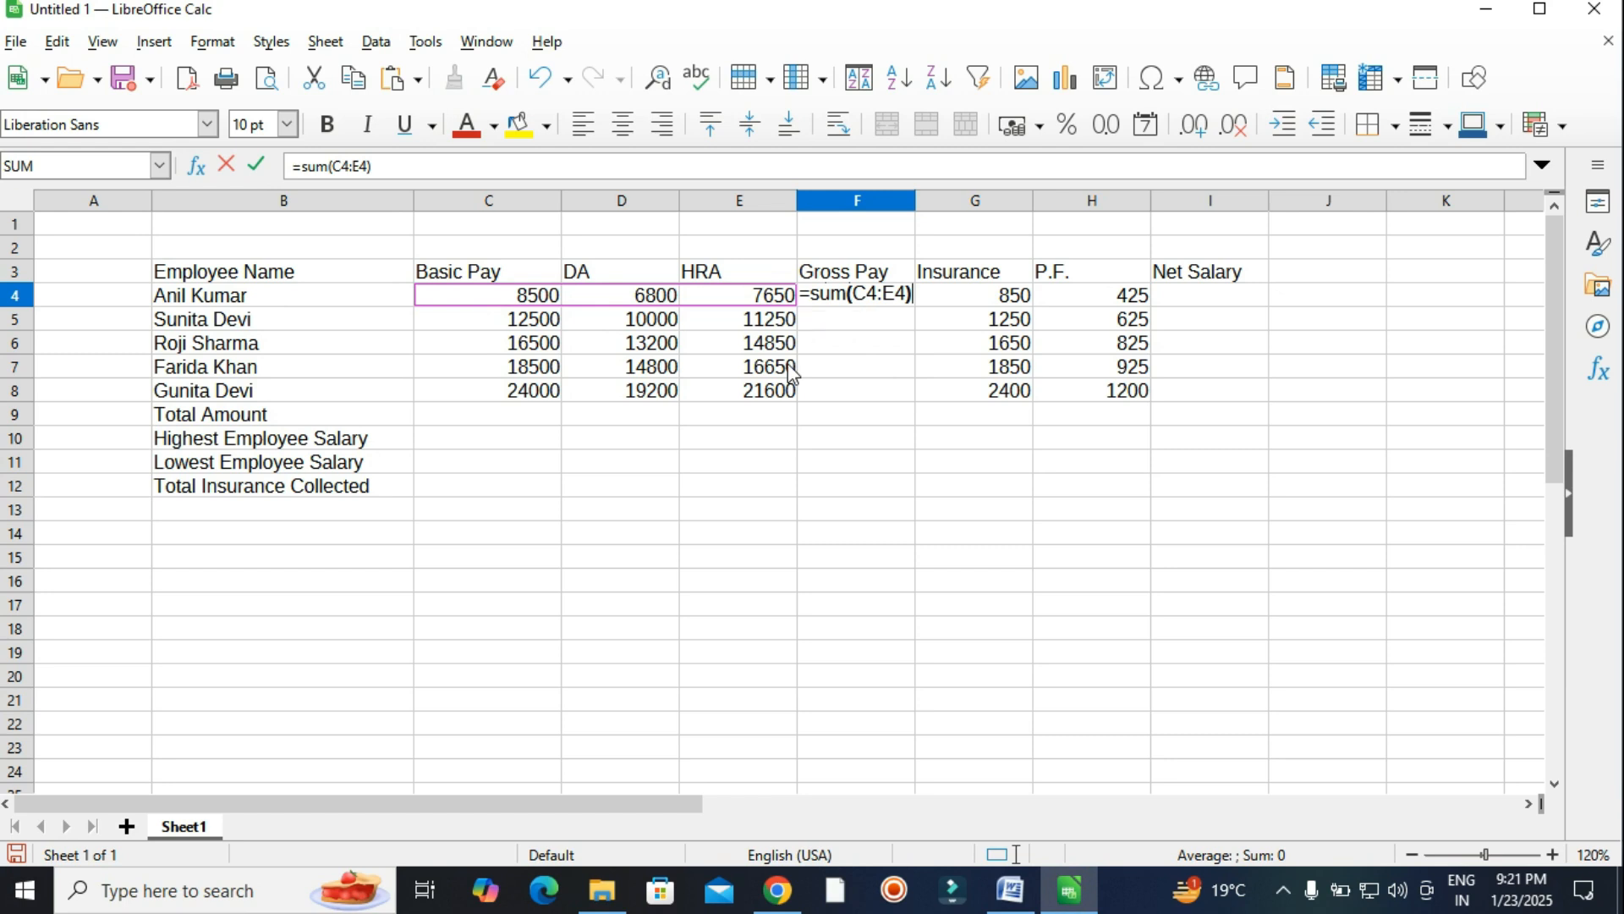
{"action": "key", "text": "Return"}
{"action": "left_click", "coordinate": [871, 296]}
{"action": "left_click_drag", "start_coordinate": [915, 306], "coordinate": [914, 400]}
{"action": "left_click", "coordinate": [975, 489]}
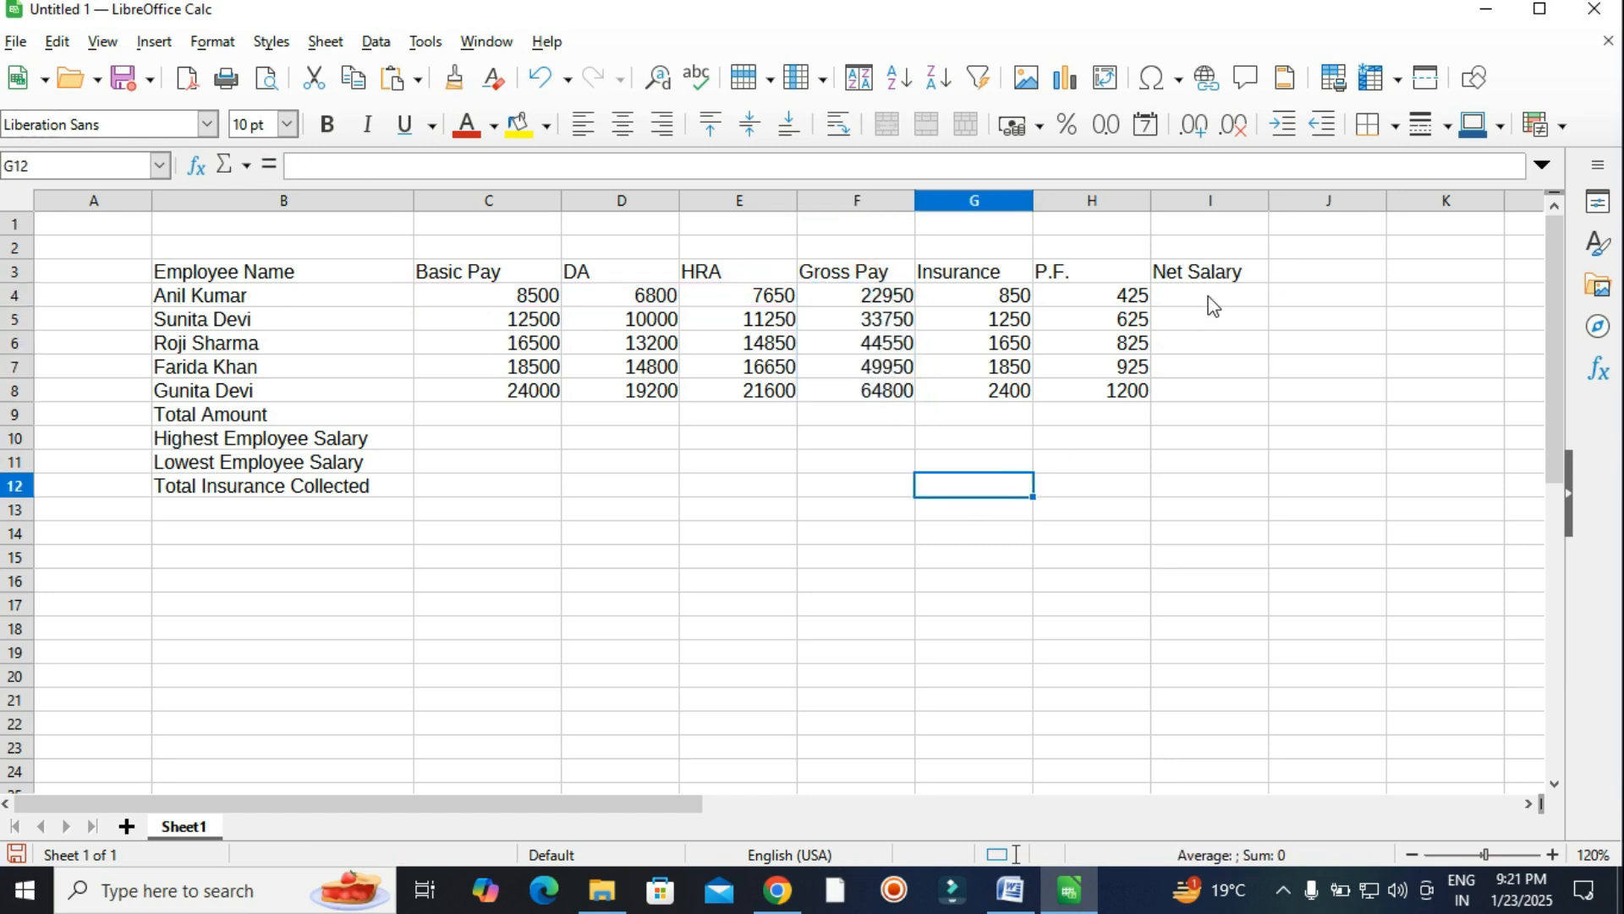
{"action": "left_click", "coordinate": [1208, 302]}
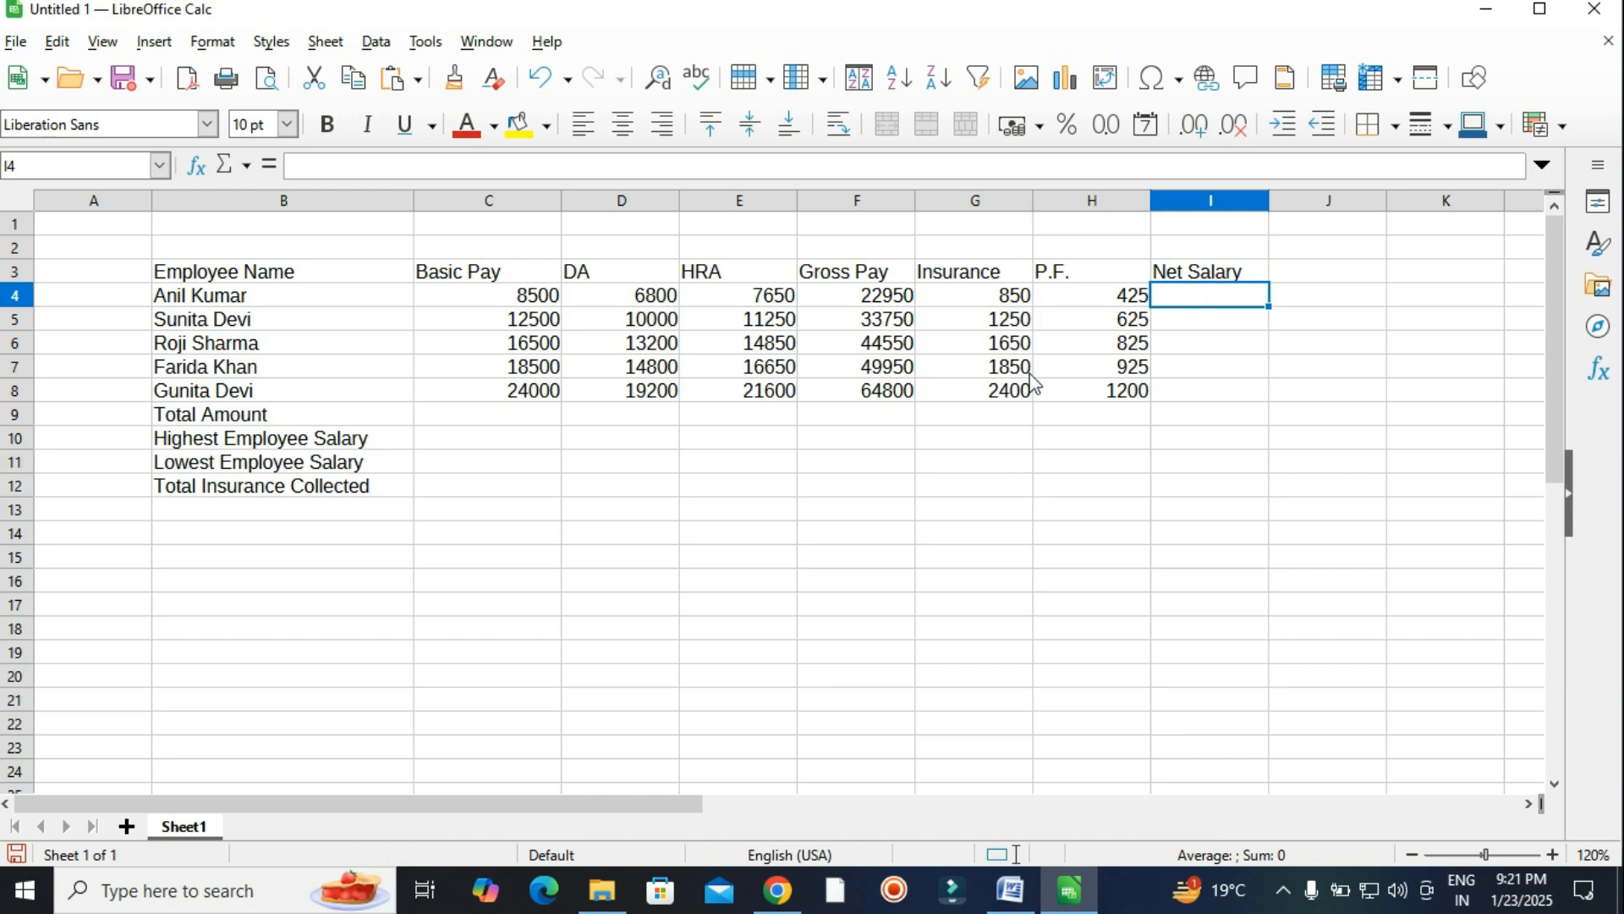
Build the Net Salary formula =F4-(G4+H4) in cell I4.
{"action": "type", "text": "=("}
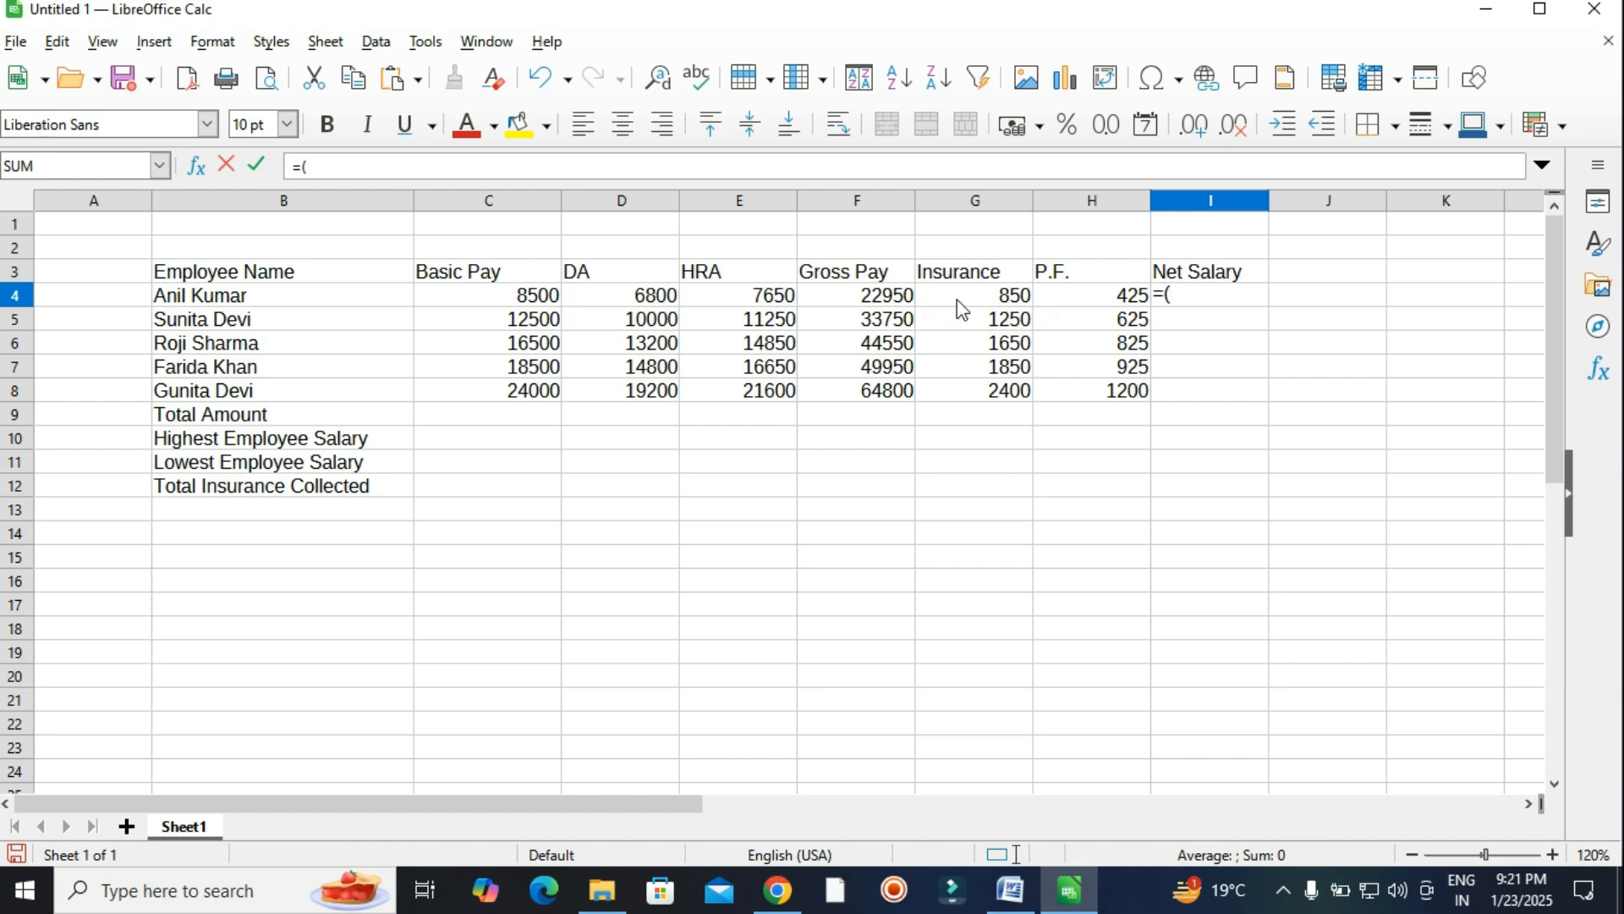
{"action": "left_click", "coordinate": [957, 297]}
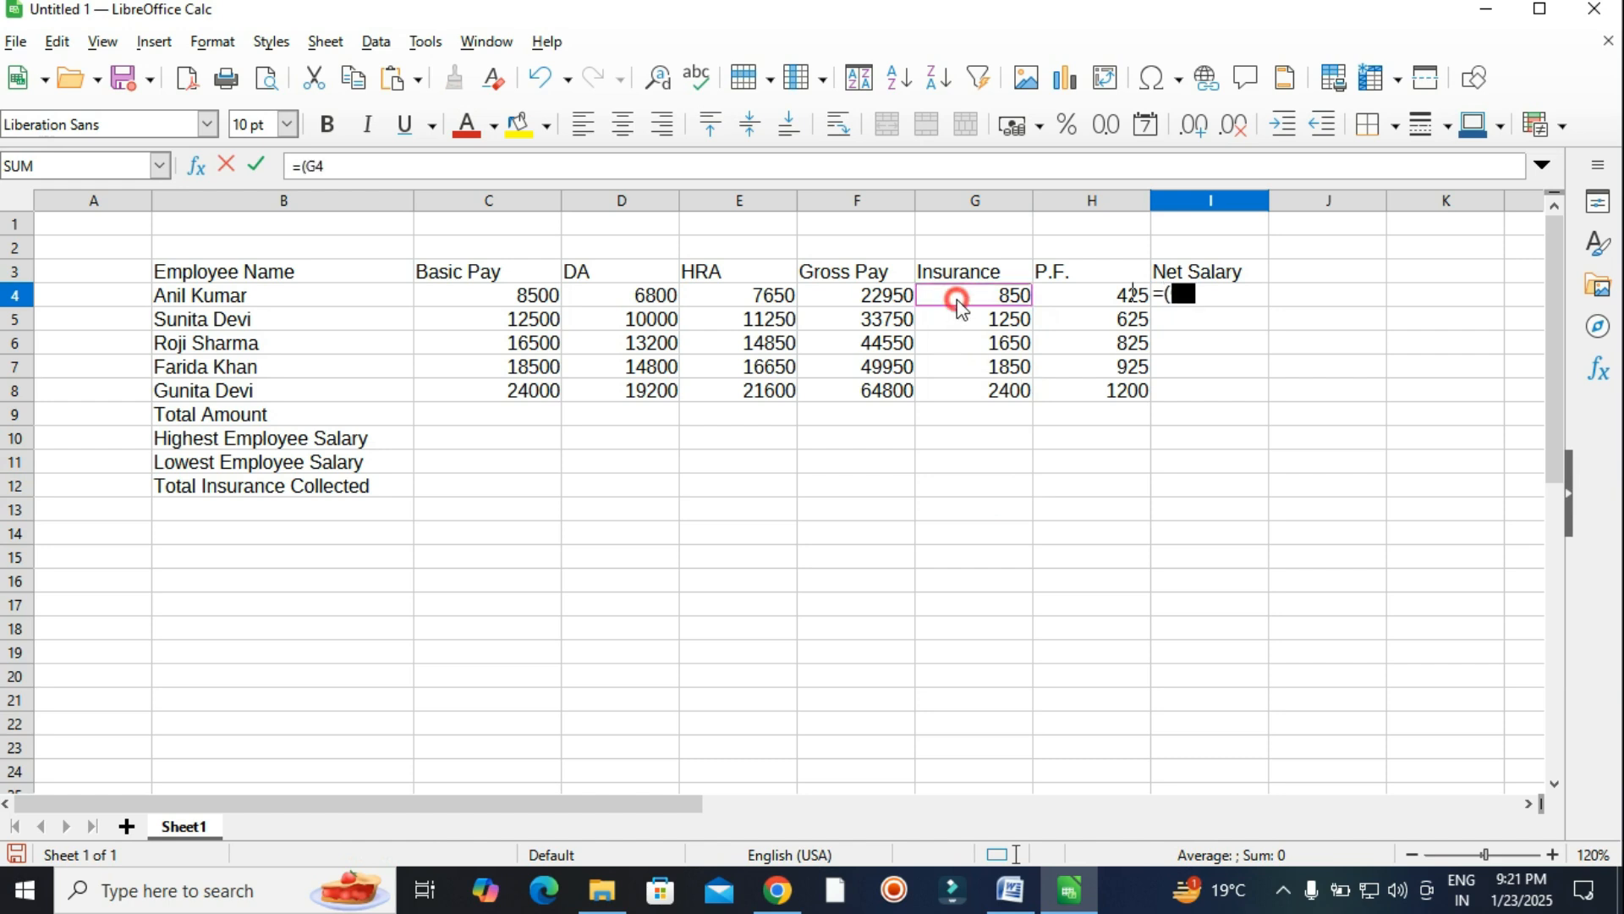
{"action": "type", "text": "+"}
{"action": "left_click", "coordinate": [1049, 297]}
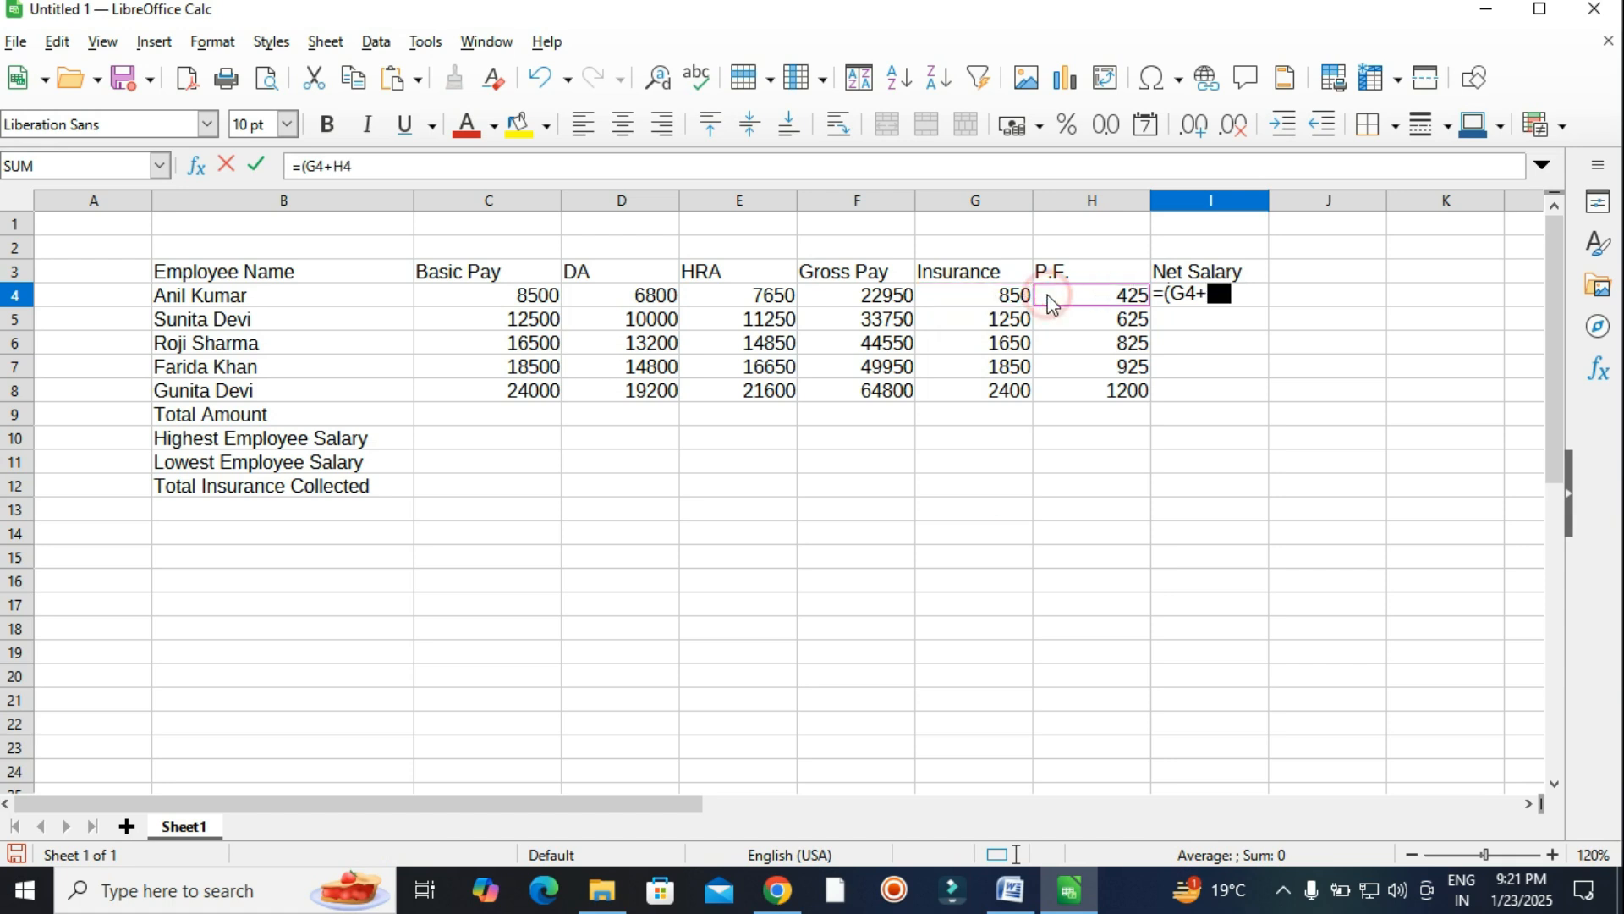
{"action": "type", "text": "+H4)"}
{"action": "left_click", "coordinate": [1166, 293]}
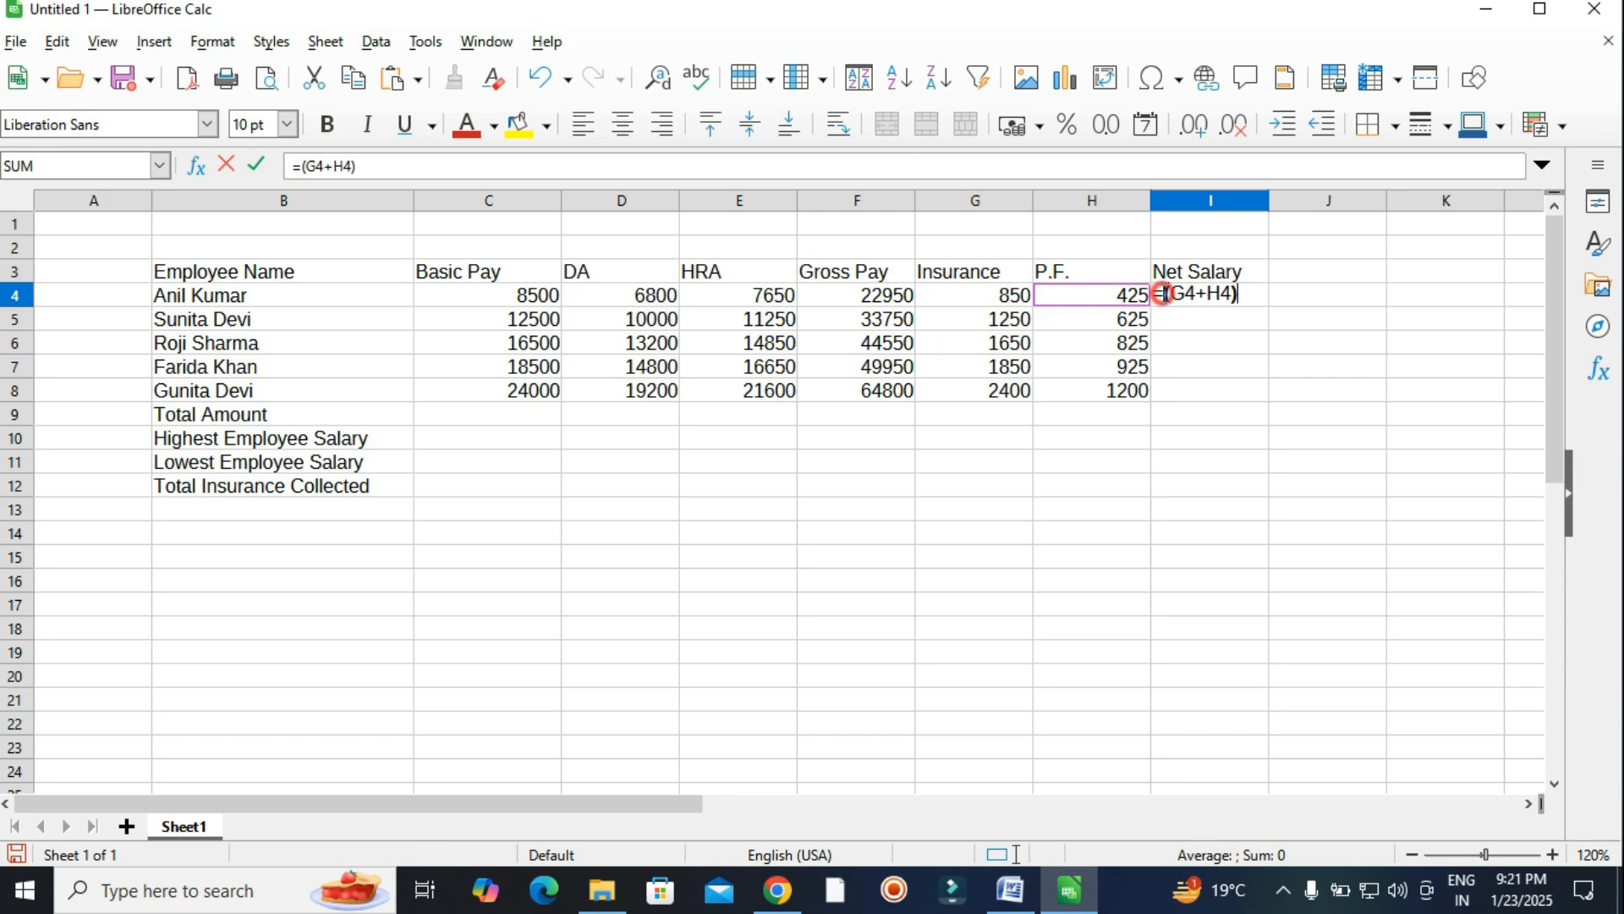
{"action": "left_click", "coordinate": [882, 306]}
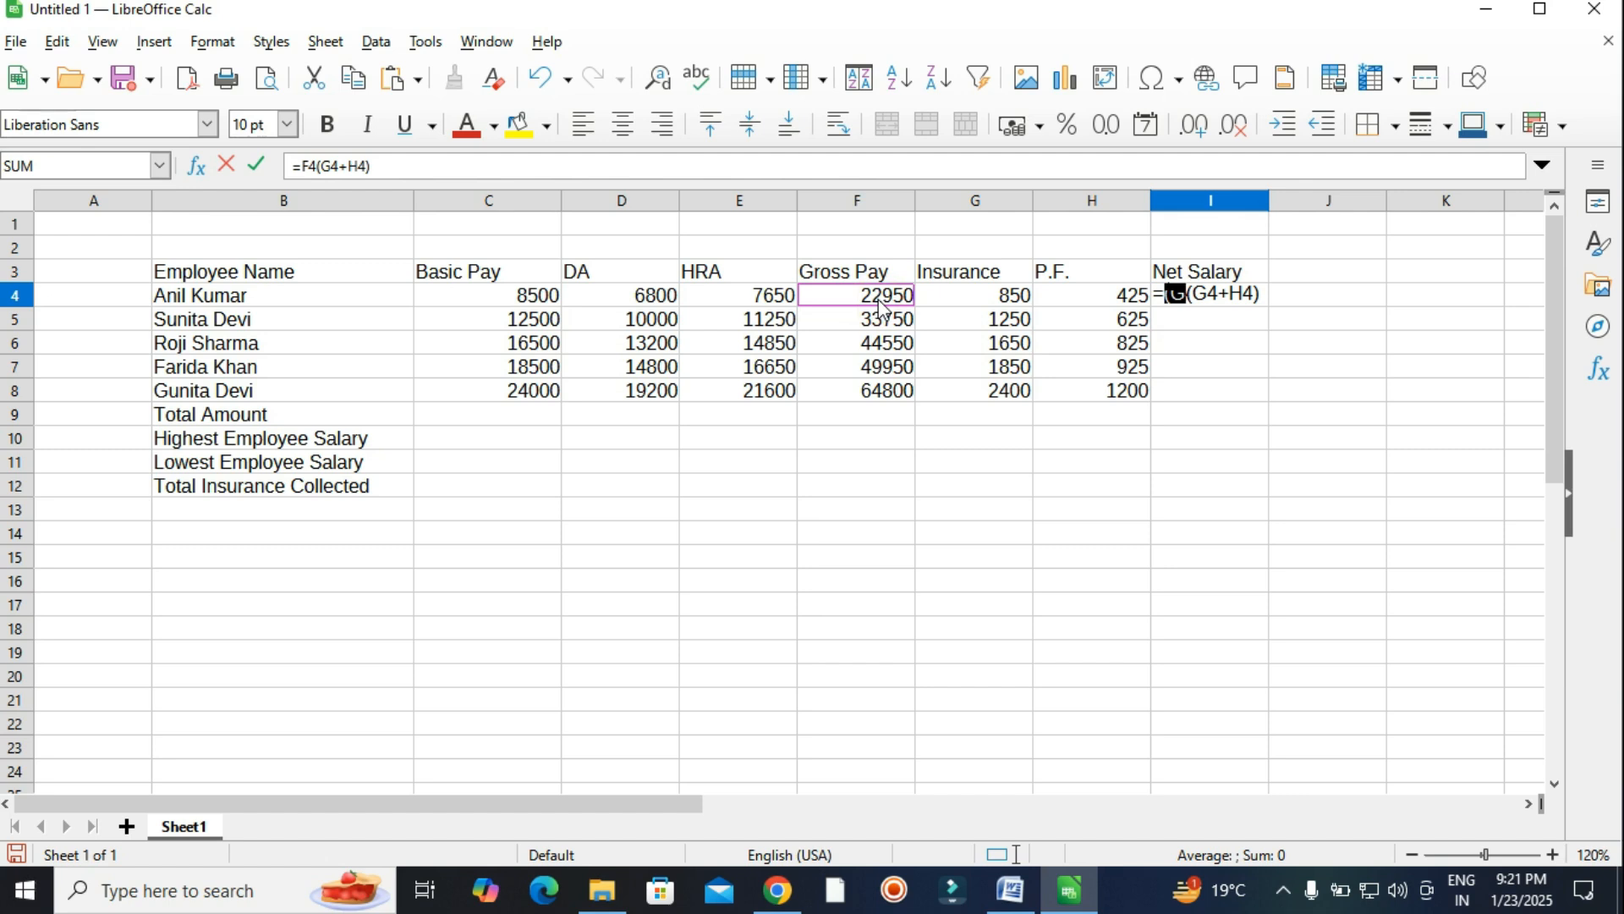
{"action": "type", "text": "_"}
{"action": "key", "text": "BackSpace"}
{"action": "type", "text": "-"}
{"action": "key", "text": "Return"}
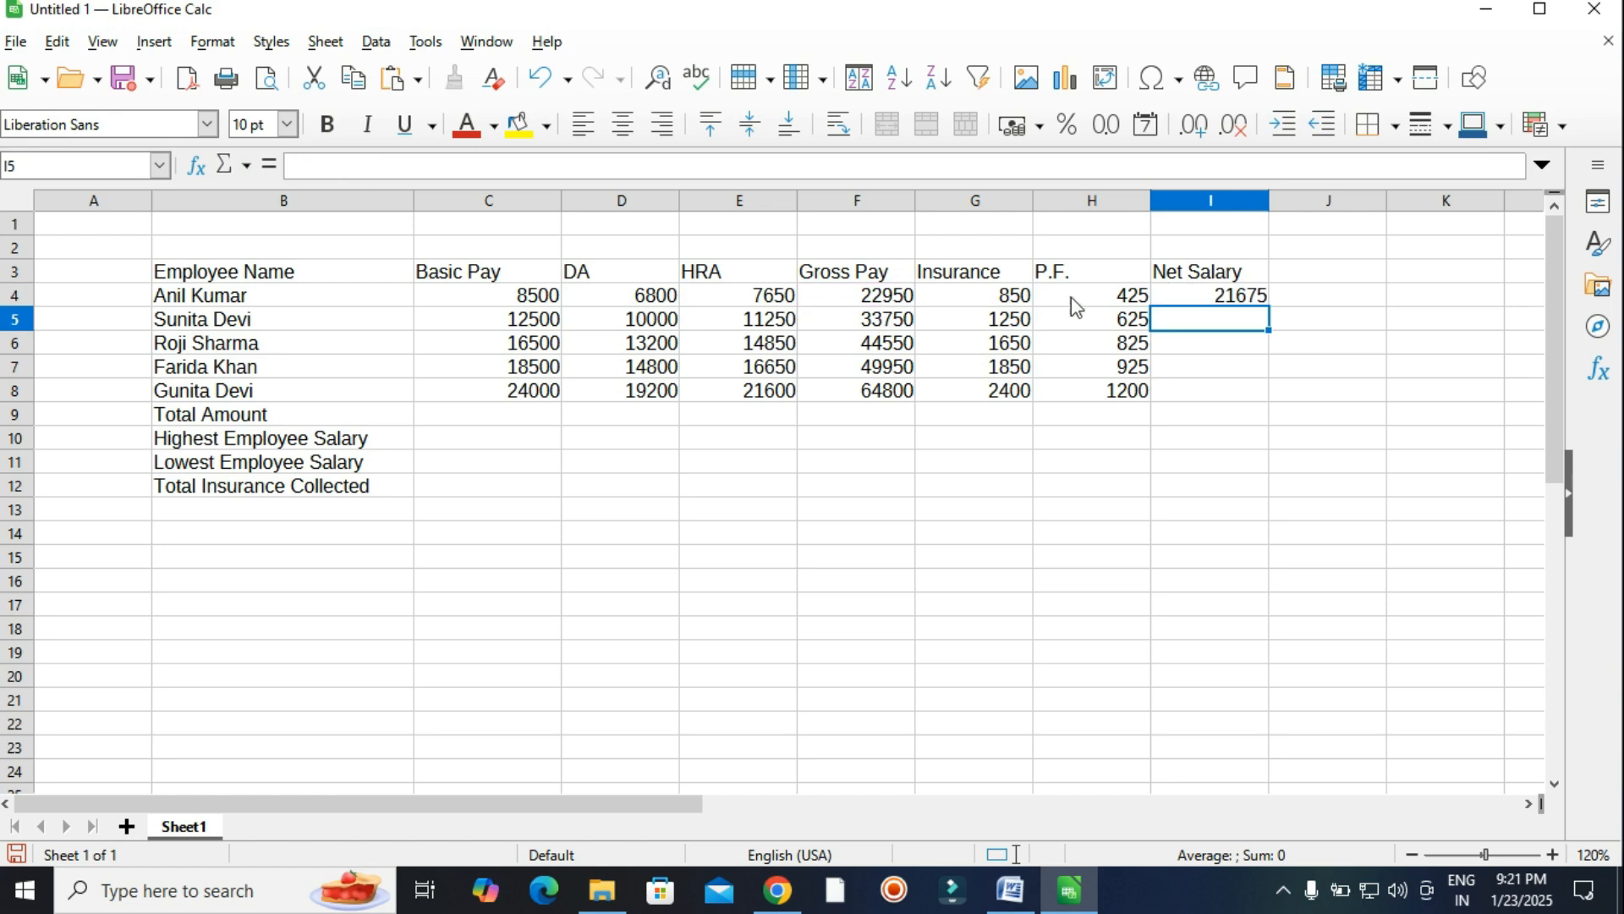
Fill the Net Salary formula down to I8, giving 21675 through 61200.
{"action": "left_click", "coordinate": [1185, 297]}
{"action": "left_click_drag", "start_coordinate": [1268, 306], "coordinate": [1268, 396]}
{"action": "left_click", "coordinate": [1235, 436]}
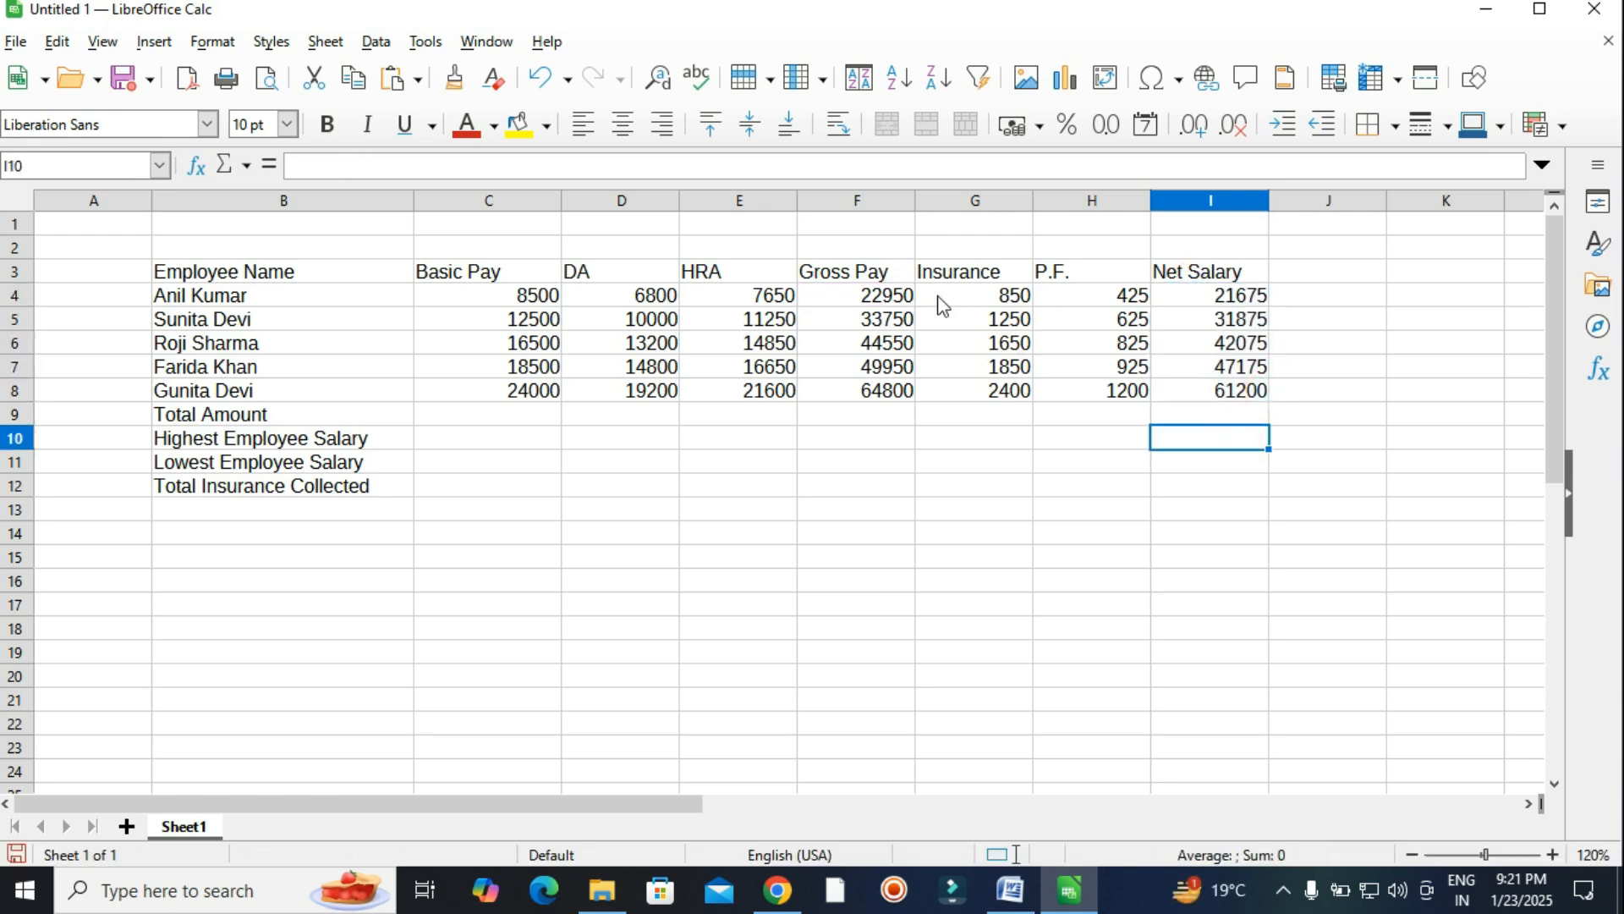
{"action": "left_click_drag", "start_coordinate": [952, 272], "coordinate": [1064, 396]}
{"action": "left_click_drag", "start_coordinate": [854, 275], "coordinate": [851, 391]}
{"action": "left_click", "coordinate": [1006, 438]}
{"action": "left_click_drag", "start_coordinate": [1219, 275], "coordinate": [1216, 390]}
{"action": "left_click", "coordinate": [1210, 439]}
{"action": "left_click", "coordinate": [1010, 890]}
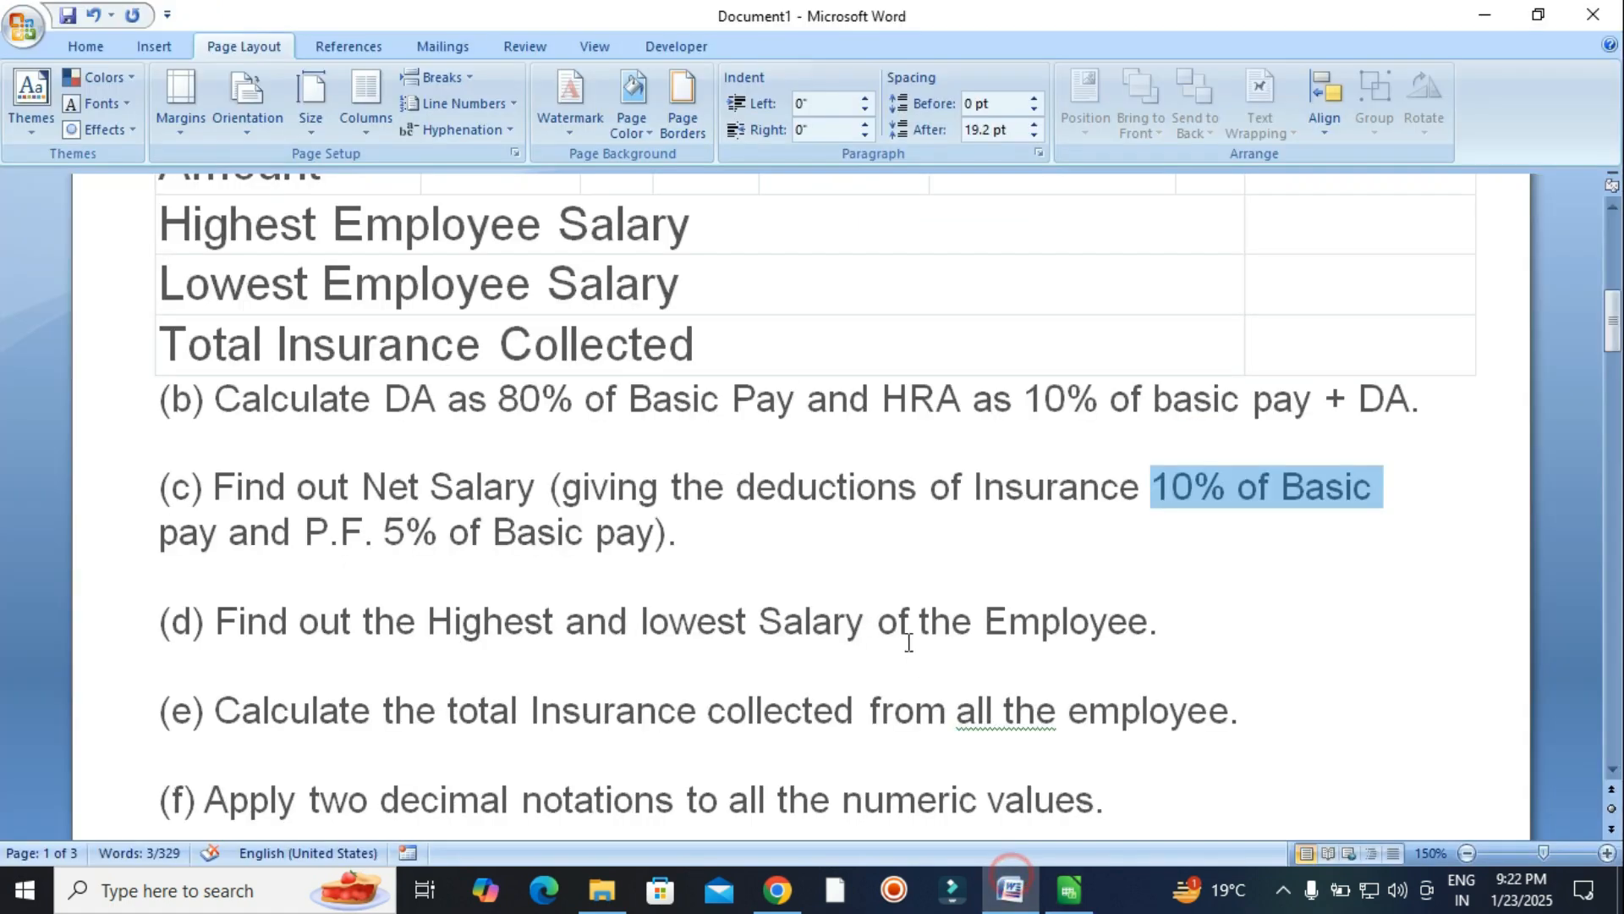
{"action": "scroll", "coordinate": [818, 541], "scroll_direction": "down", "scroll_amount": 1}
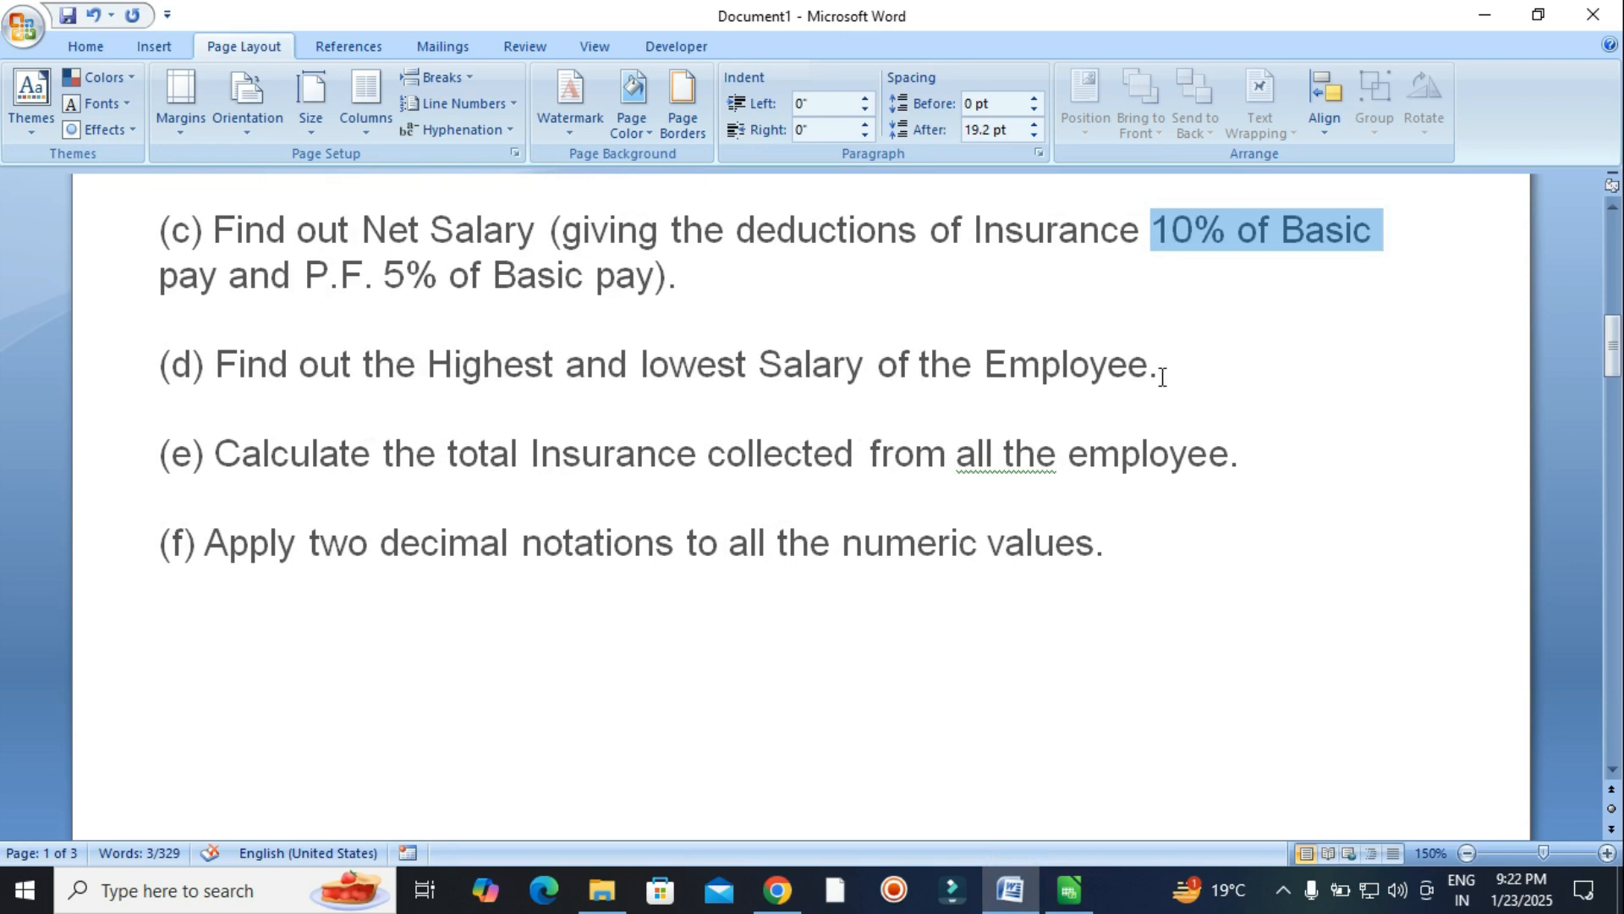
{"action": "left_click", "coordinate": [1069, 890]}
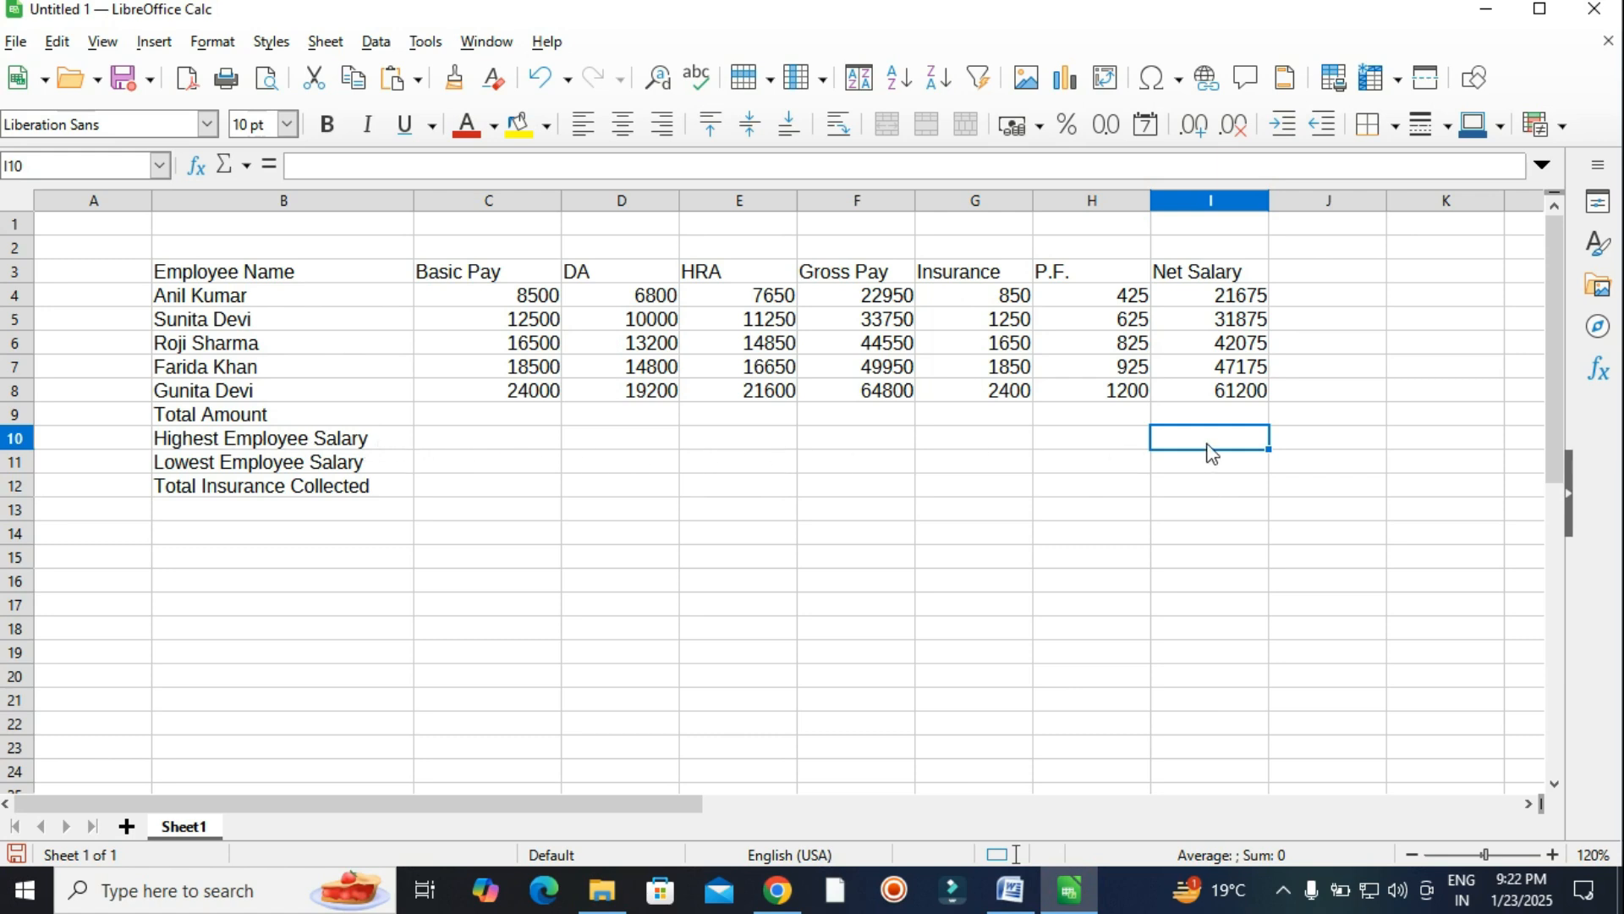
Enter =MAX(I4:I8) in I10 to show the highest net salary, 61200.
{"action": "type", "text": "="}
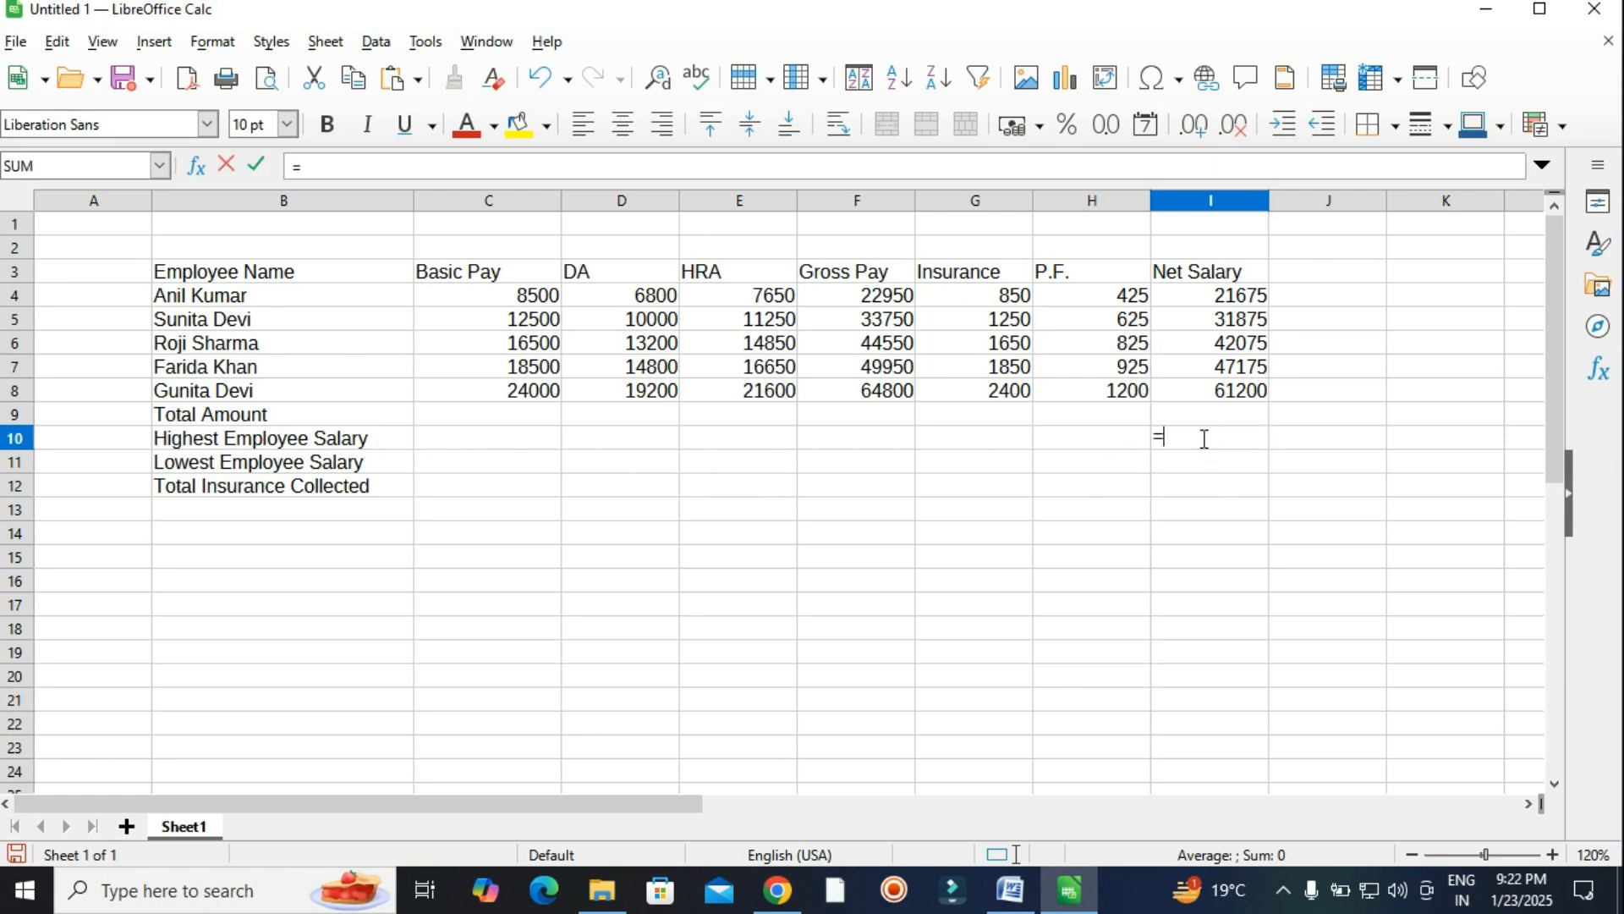
{"action": "type", "text": "max"}
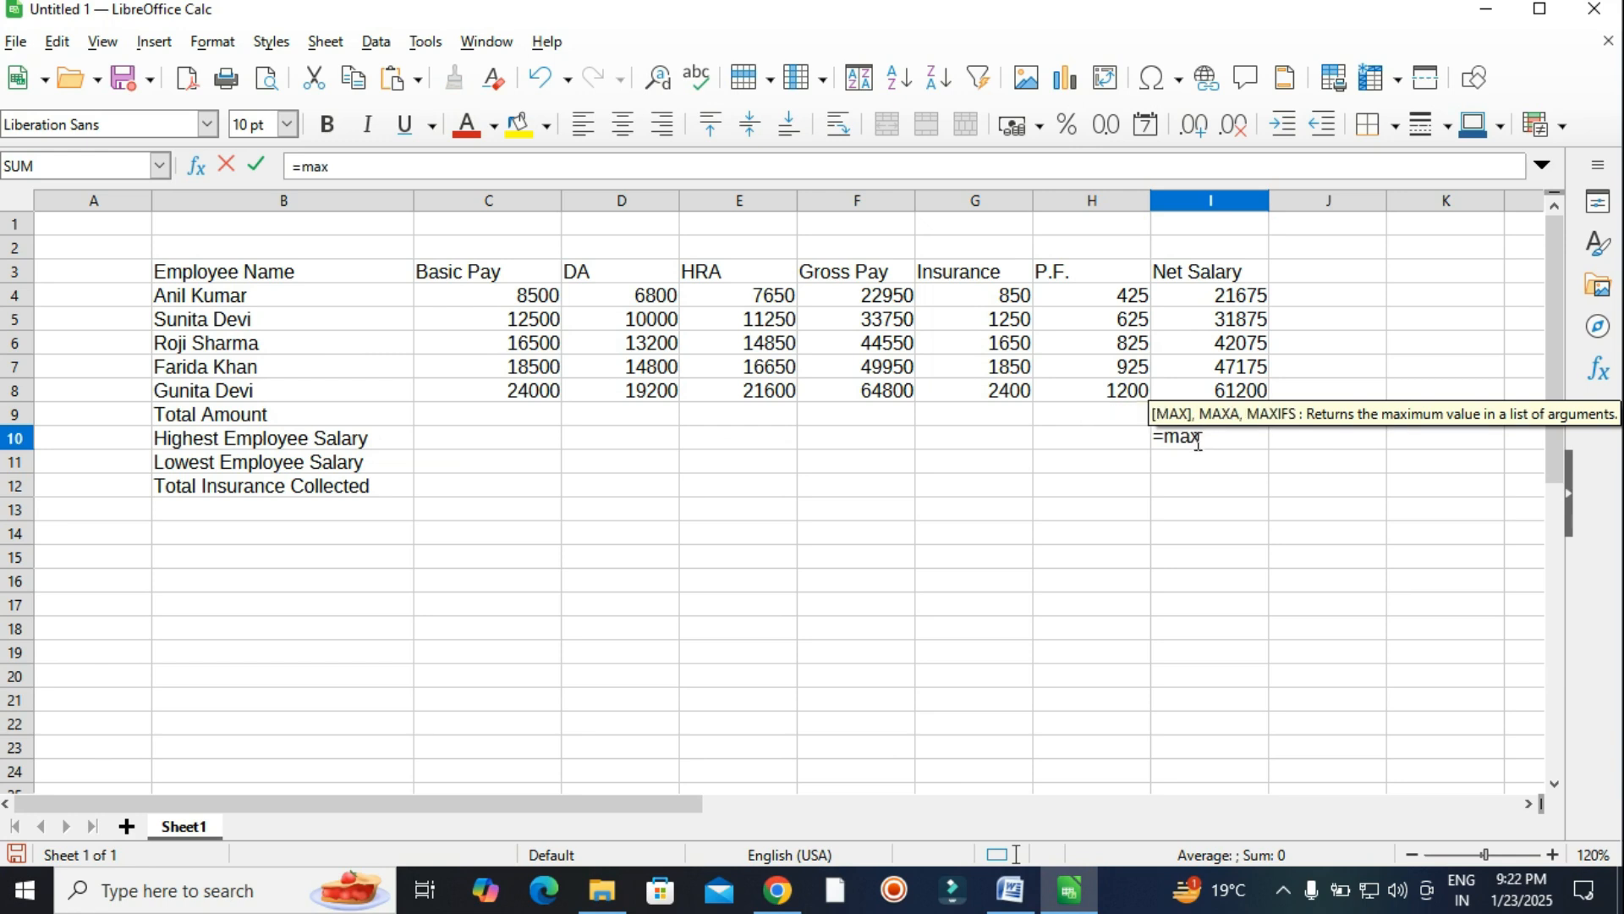
{"action": "type", "text": "("}
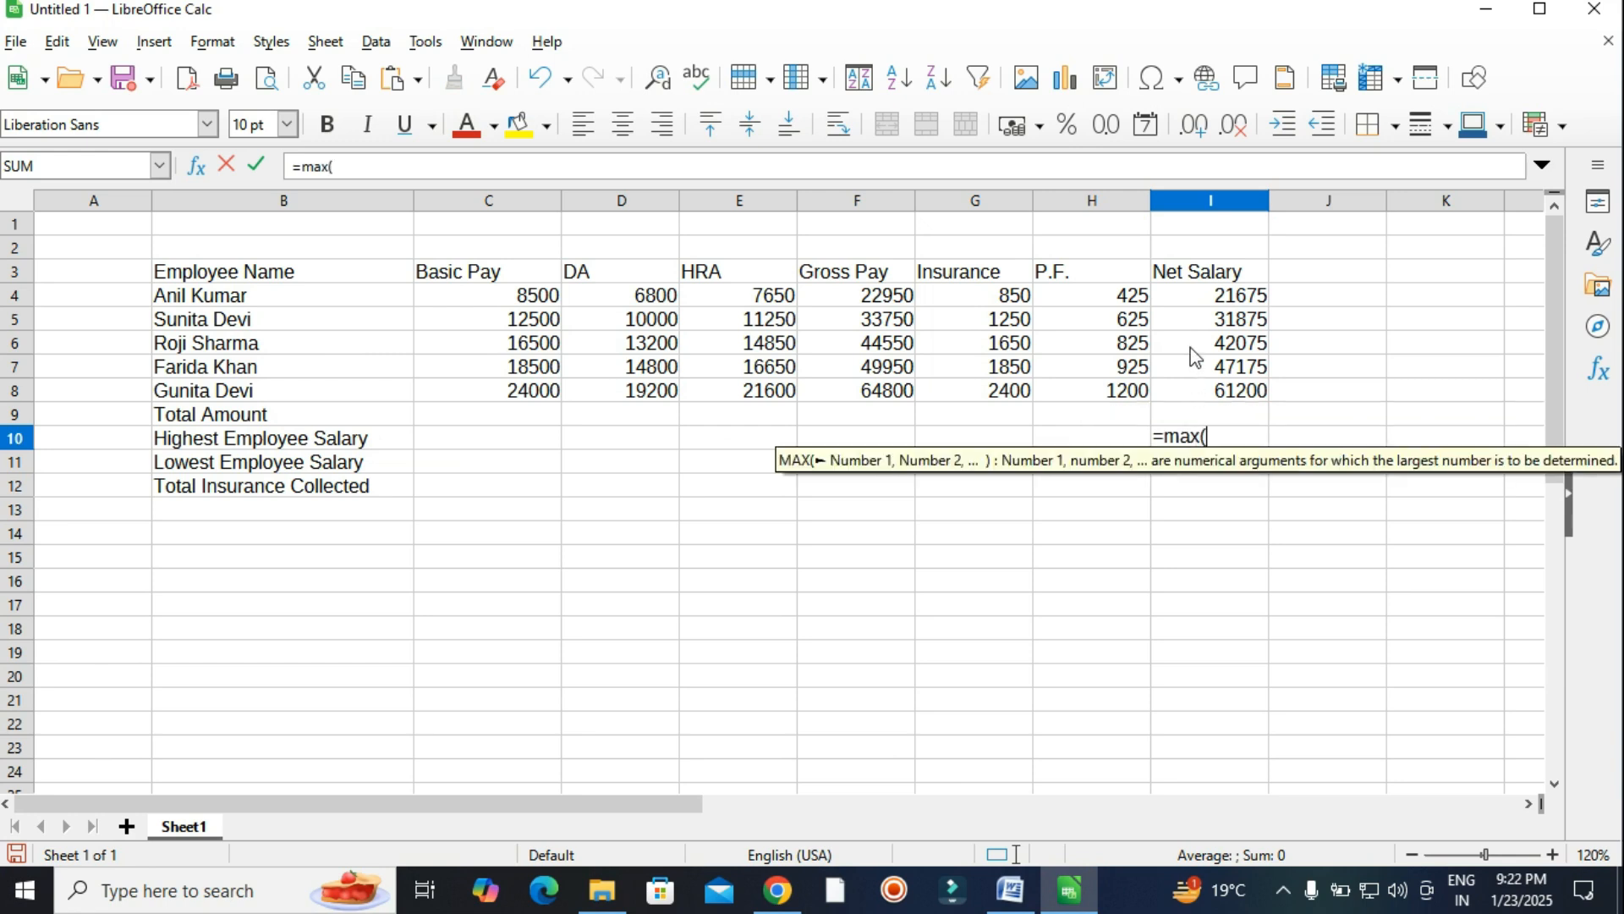
{"action": "left_click_drag", "start_coordinate": [1193, 304], "coordinate": [1196, 410]}
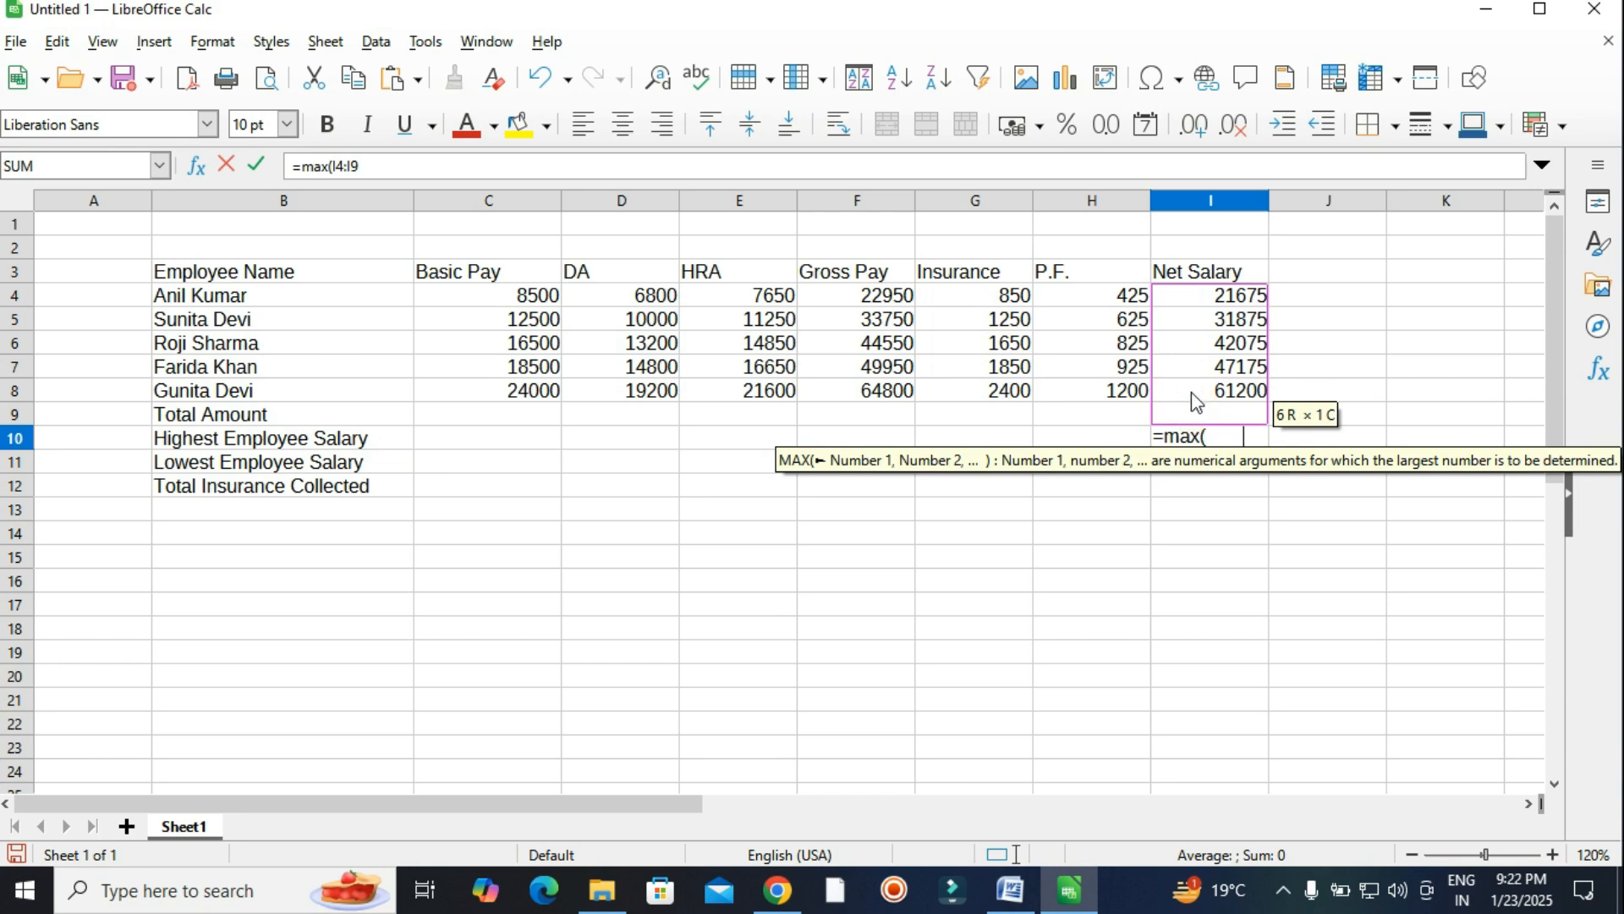
{"action": "left_click_drag", "start_coordinate": [1190, 306], "coordinate": [1189, 400]}
{"action": "type", "text": ")"}
{"action": "key", "text": "Return"}
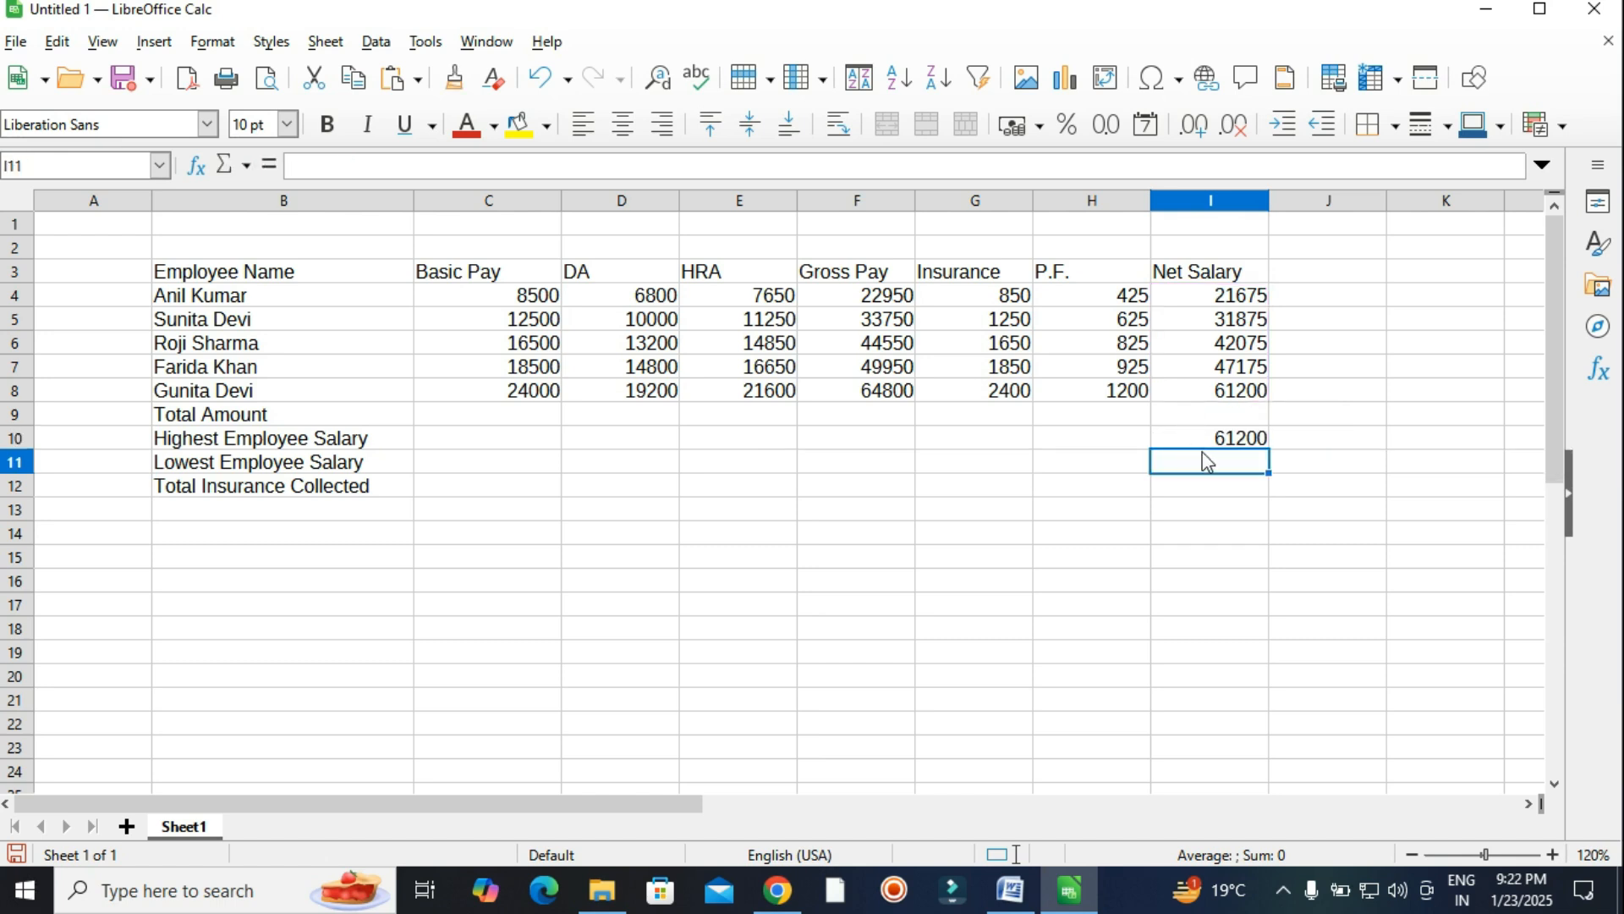
Enter =MIN(I4:I8) in I11 to show the lowest net salary, 21675.
{"action": "type", "text": "mi"}
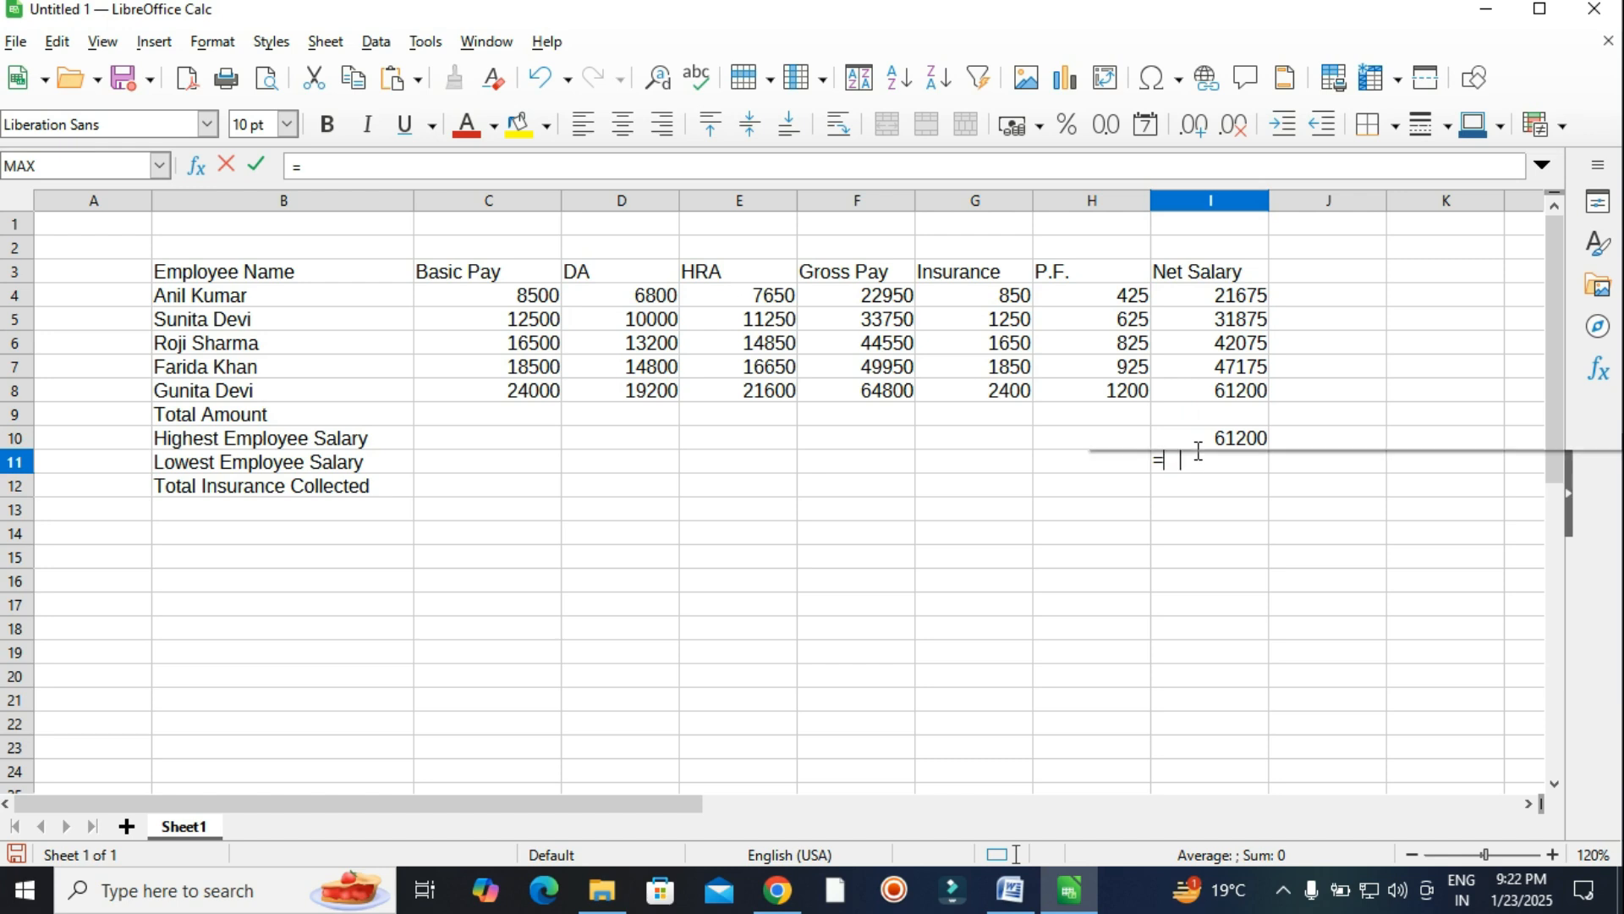
{"action": "type", "text": "n"}
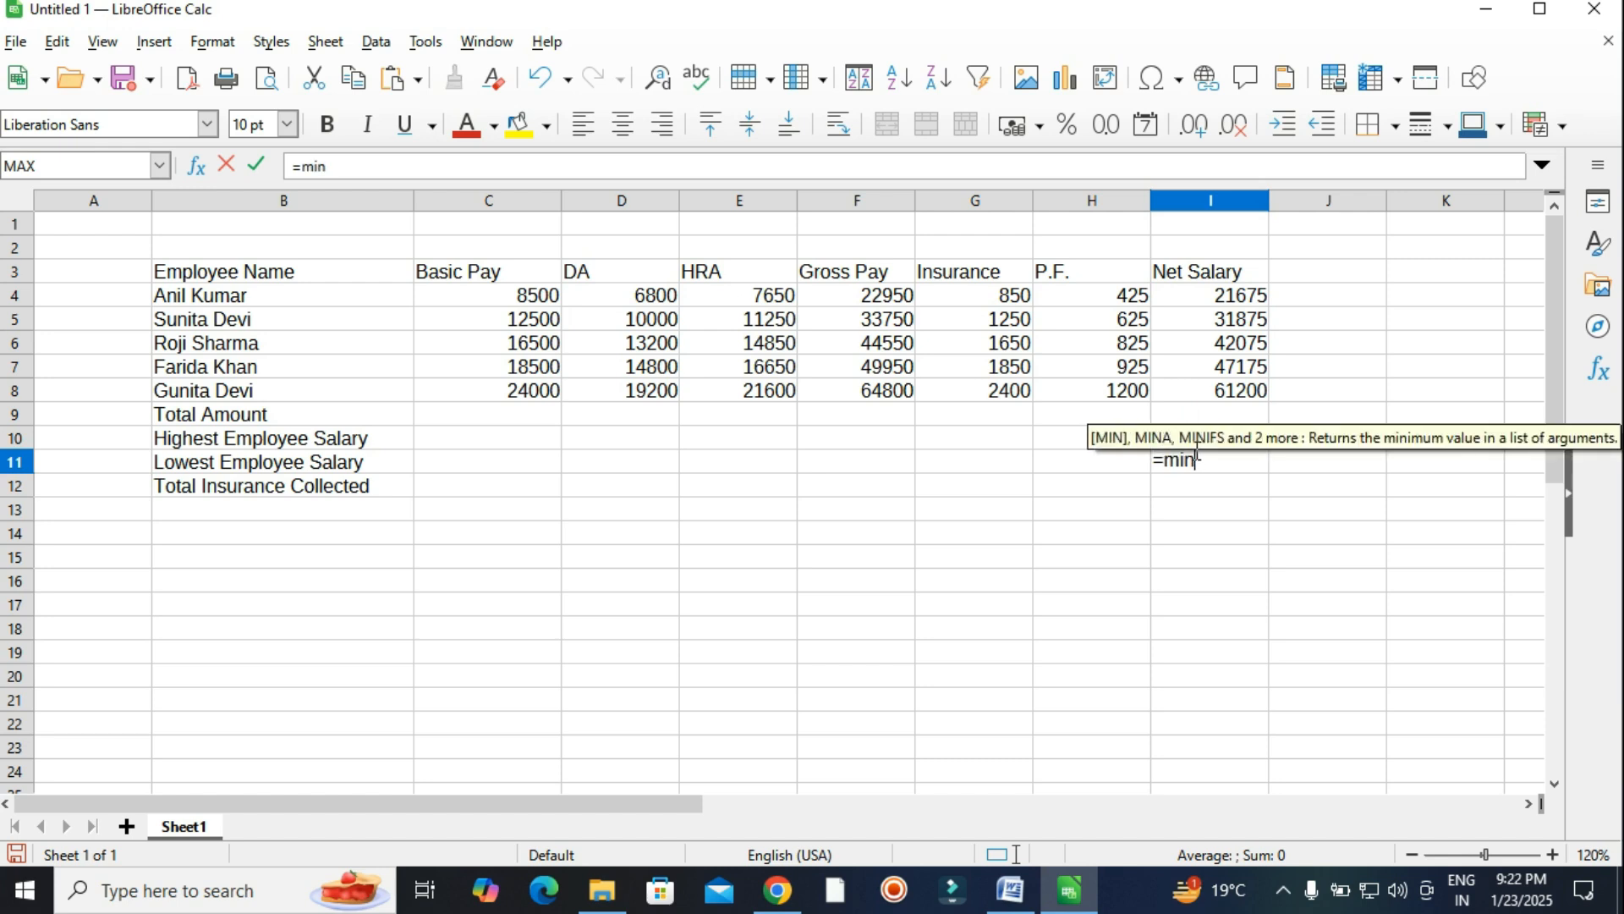
{"action": "type", "text": "("}
{"action": "left_click_drag", "start_coordinate": [1184, 298], "coordinate": [1183, 390]}
{"action": "type", "text": ")"}
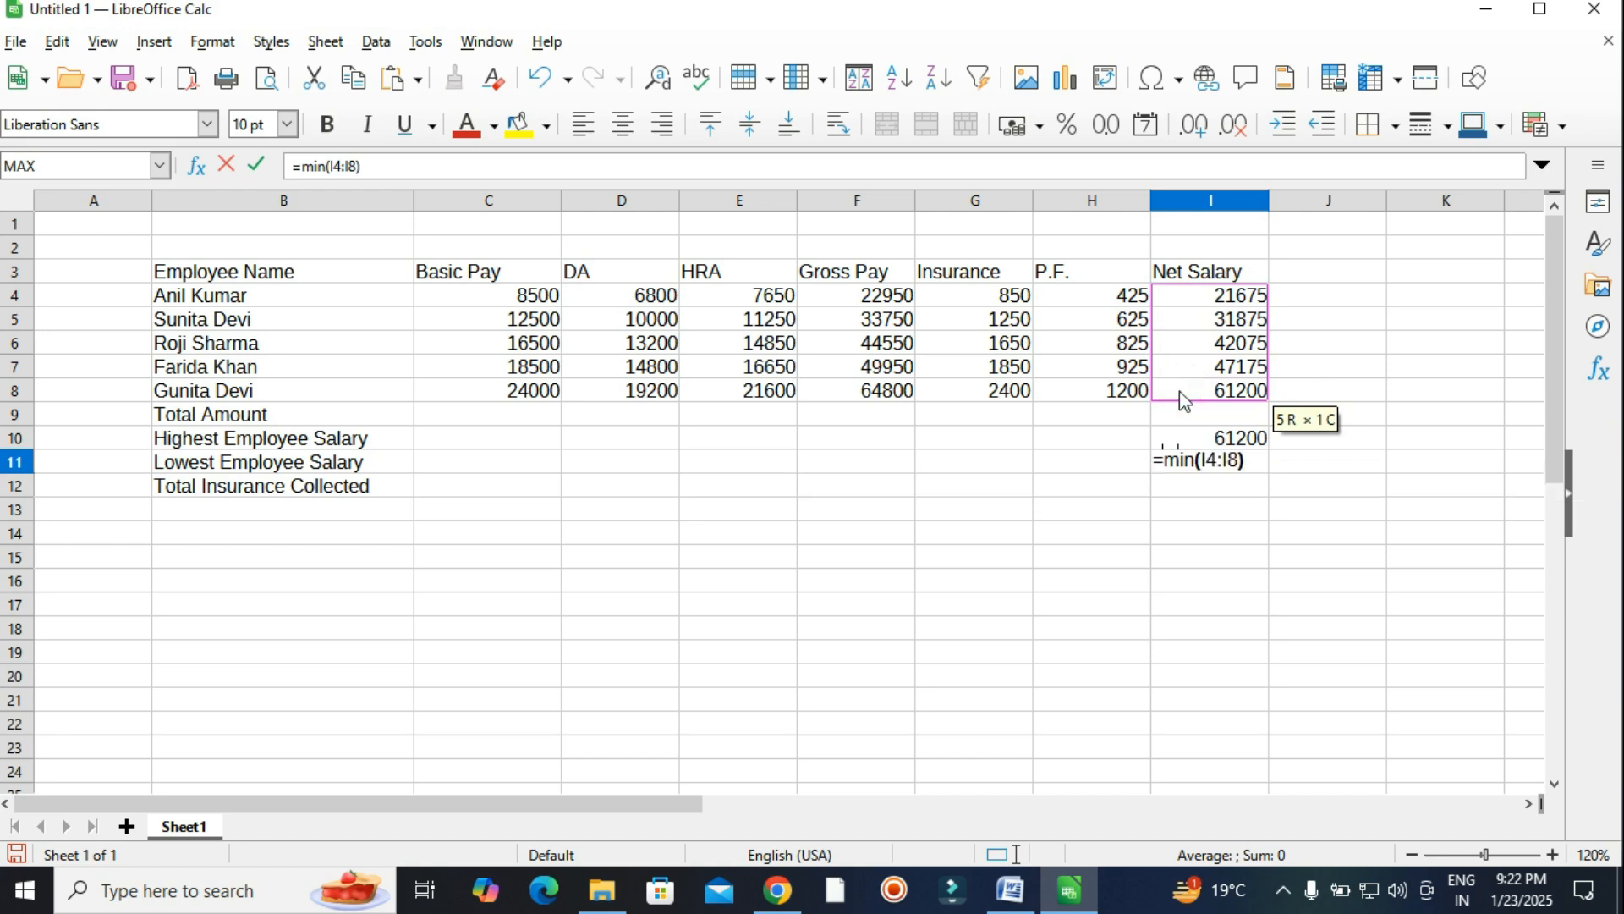
{"action": "key", "text": "Return"}
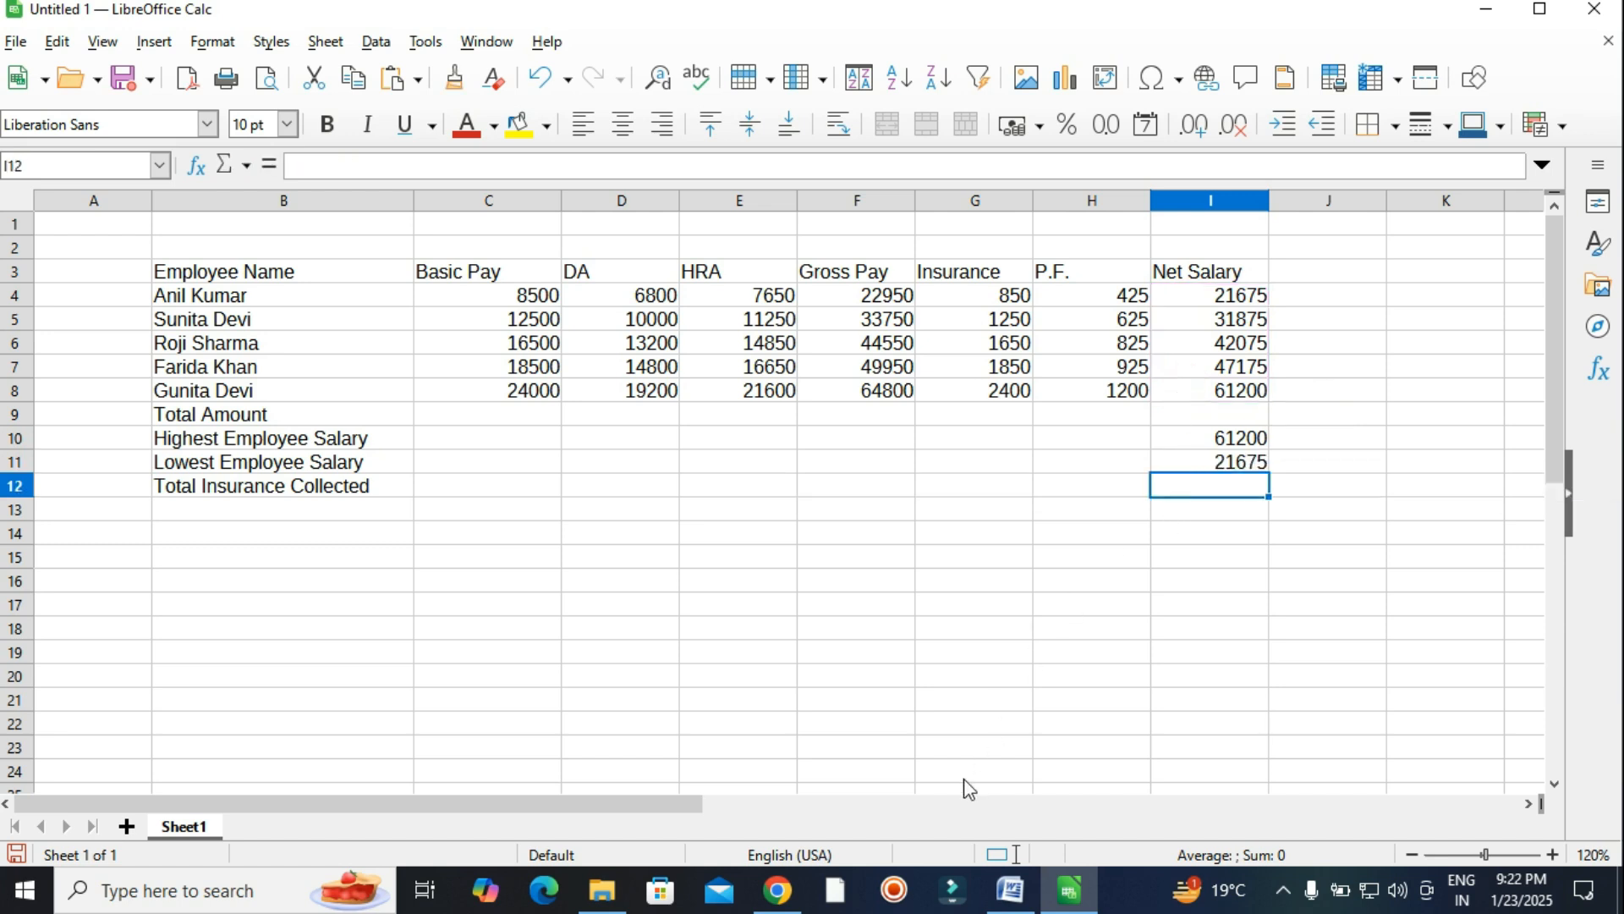
{"action": "left_click", "coordinate": [1010, 890]}
{"action": "left_click_drag", "start_coordinate": [1166, 362], "coordinate": [1088, 366]}
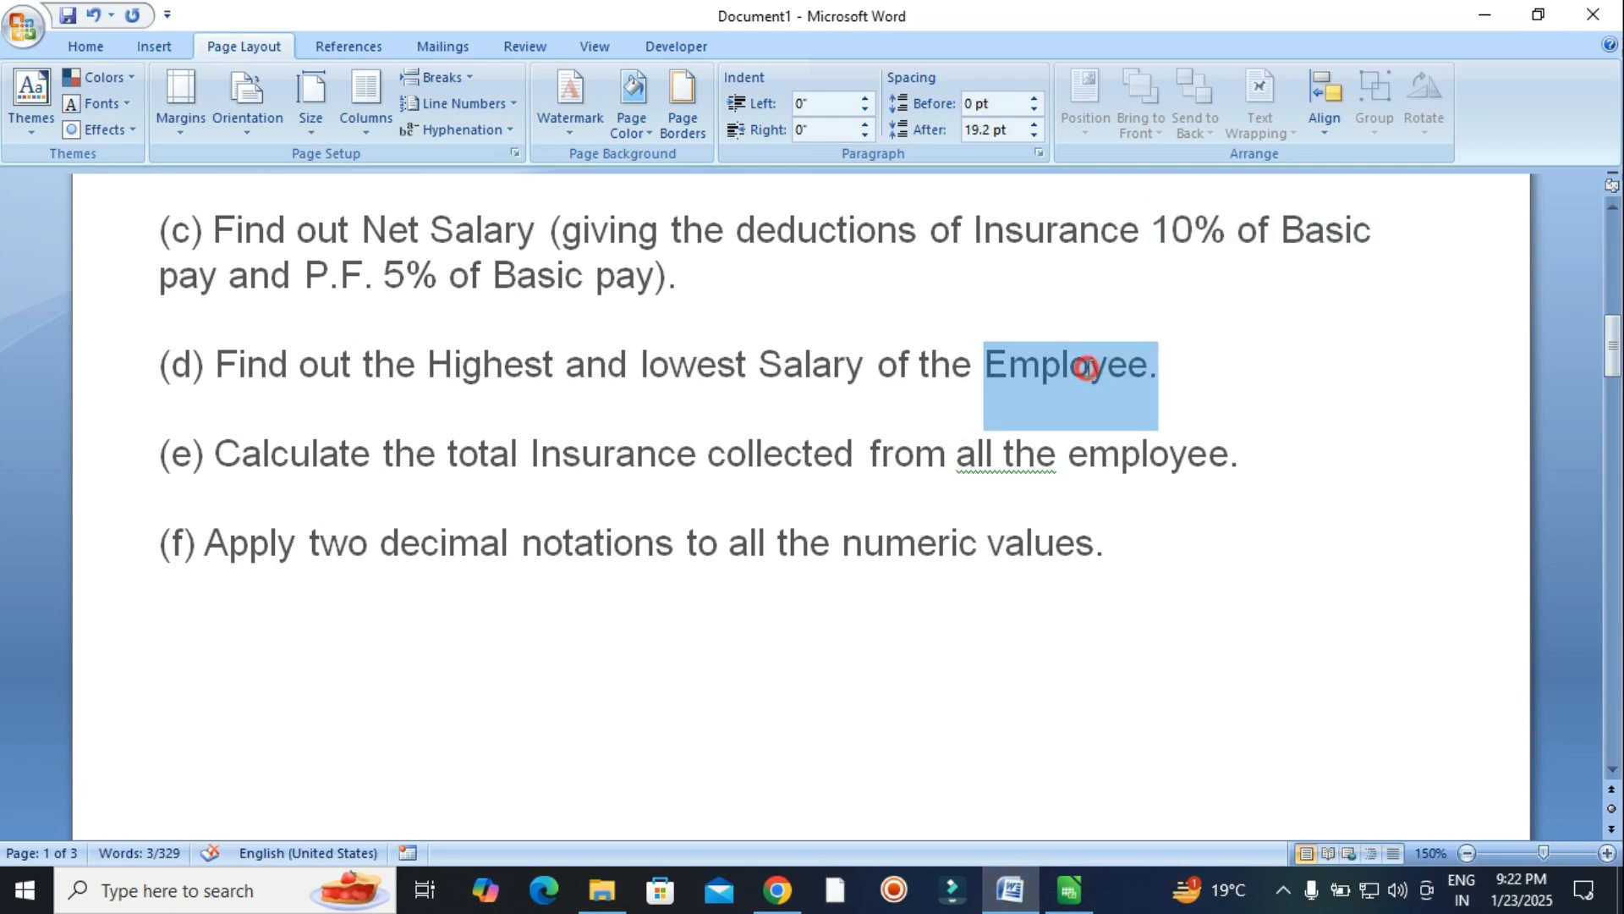
{"action": "left_click_drag", "start_coordinate": [1236, 461], "coordinate": [745, 462]}
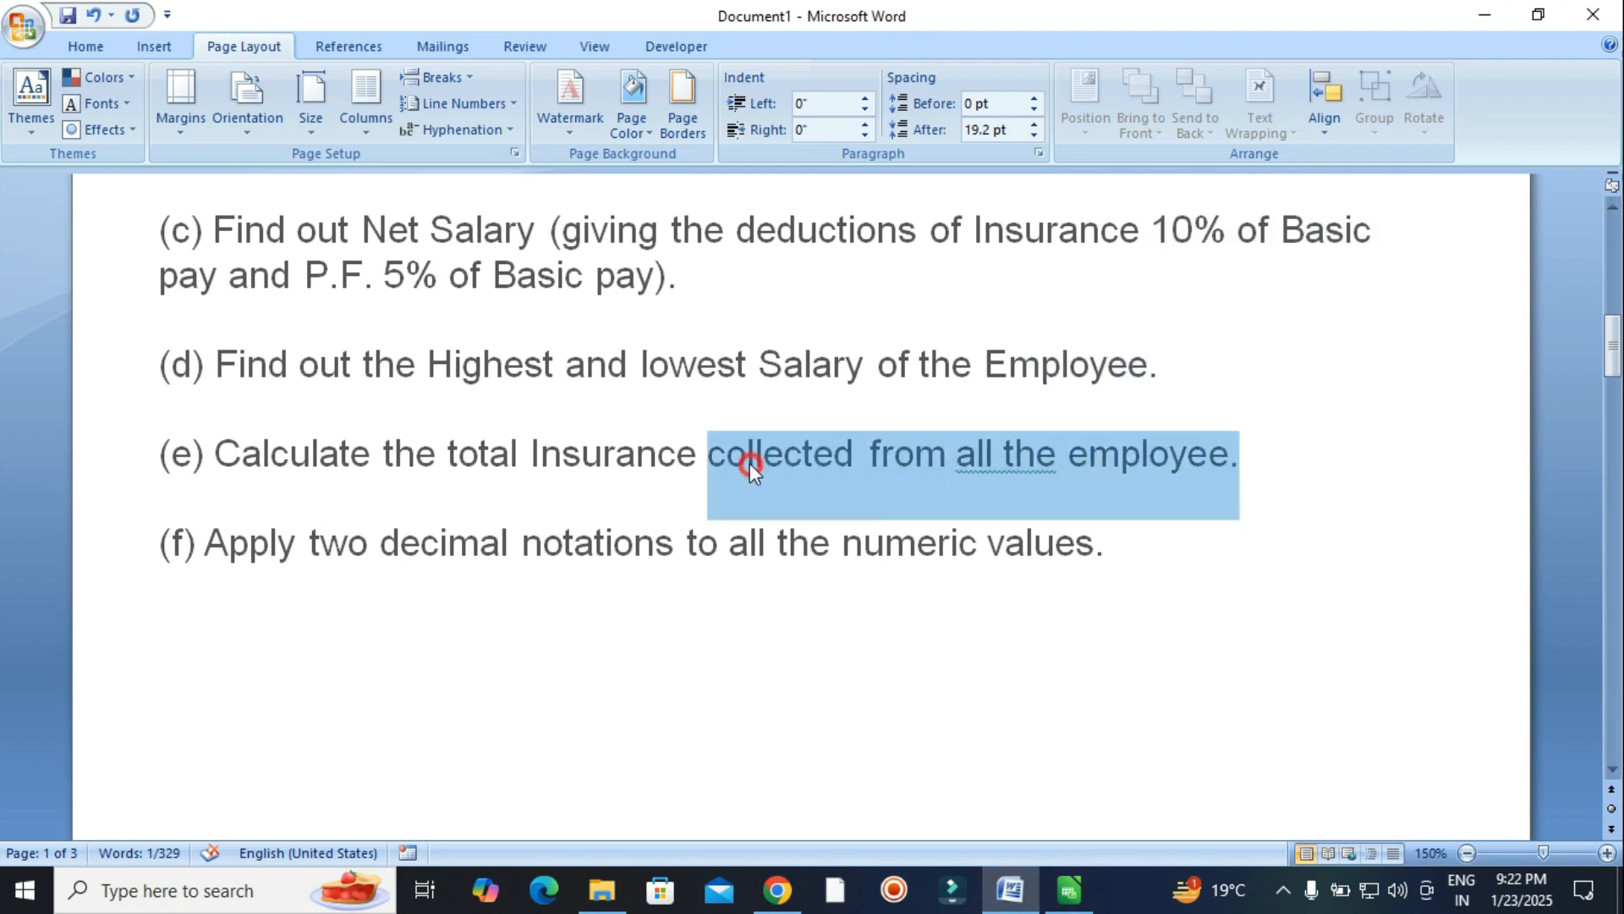
{"action": "left_click", "coordinate": [243, 458]}
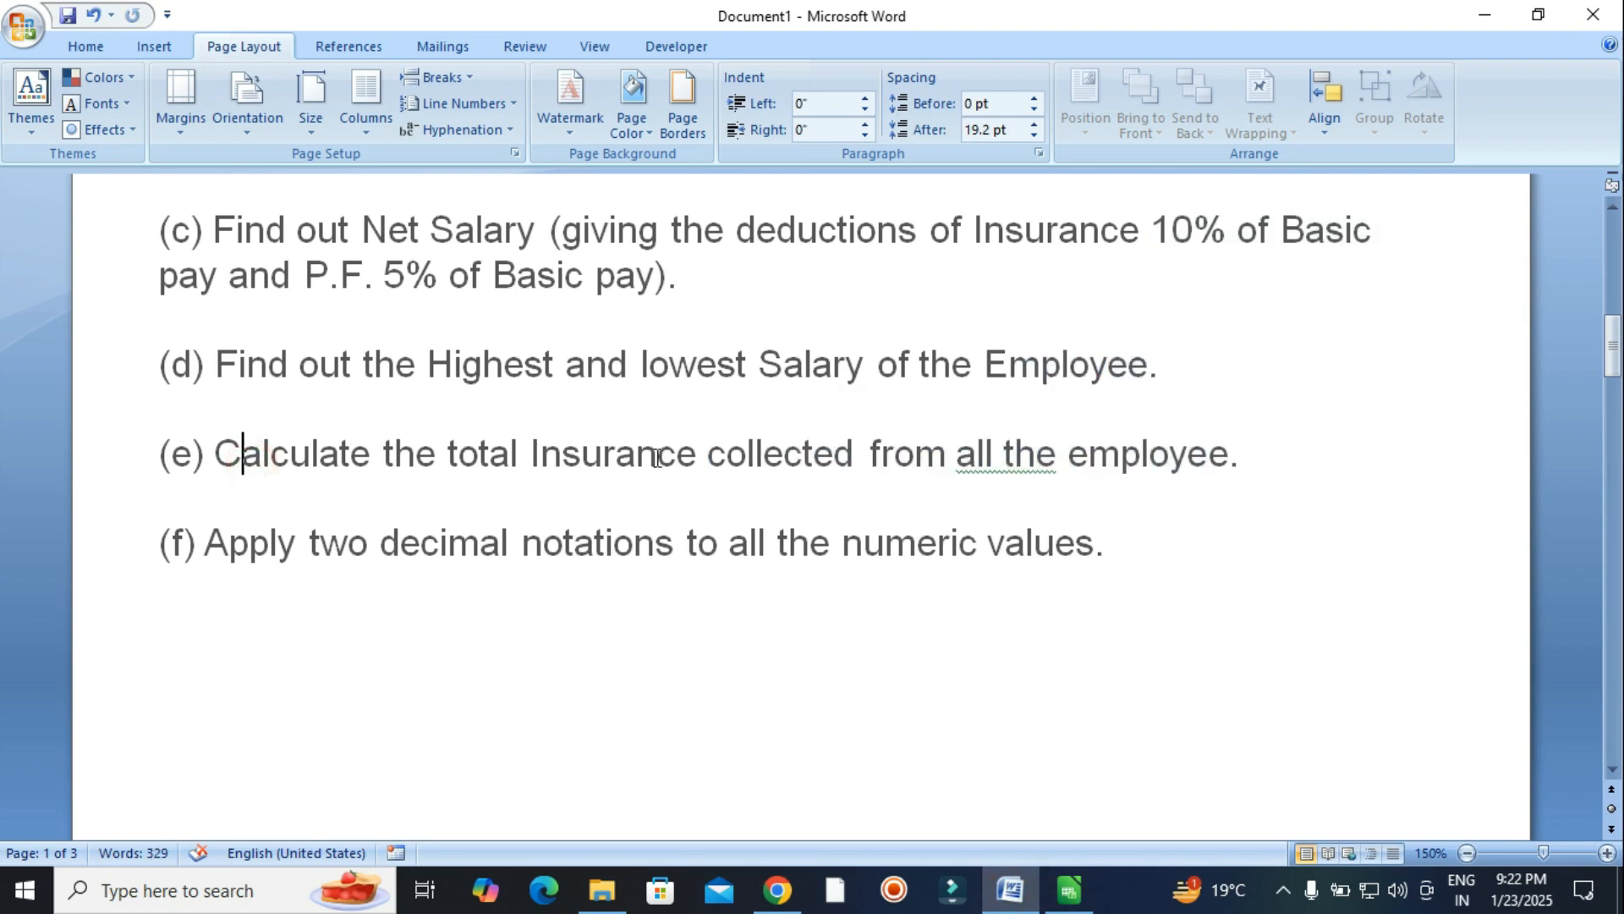
{"action": "left_click_drag", "start_coordinate": [695, 447], "coordinate": [1081, 454]}
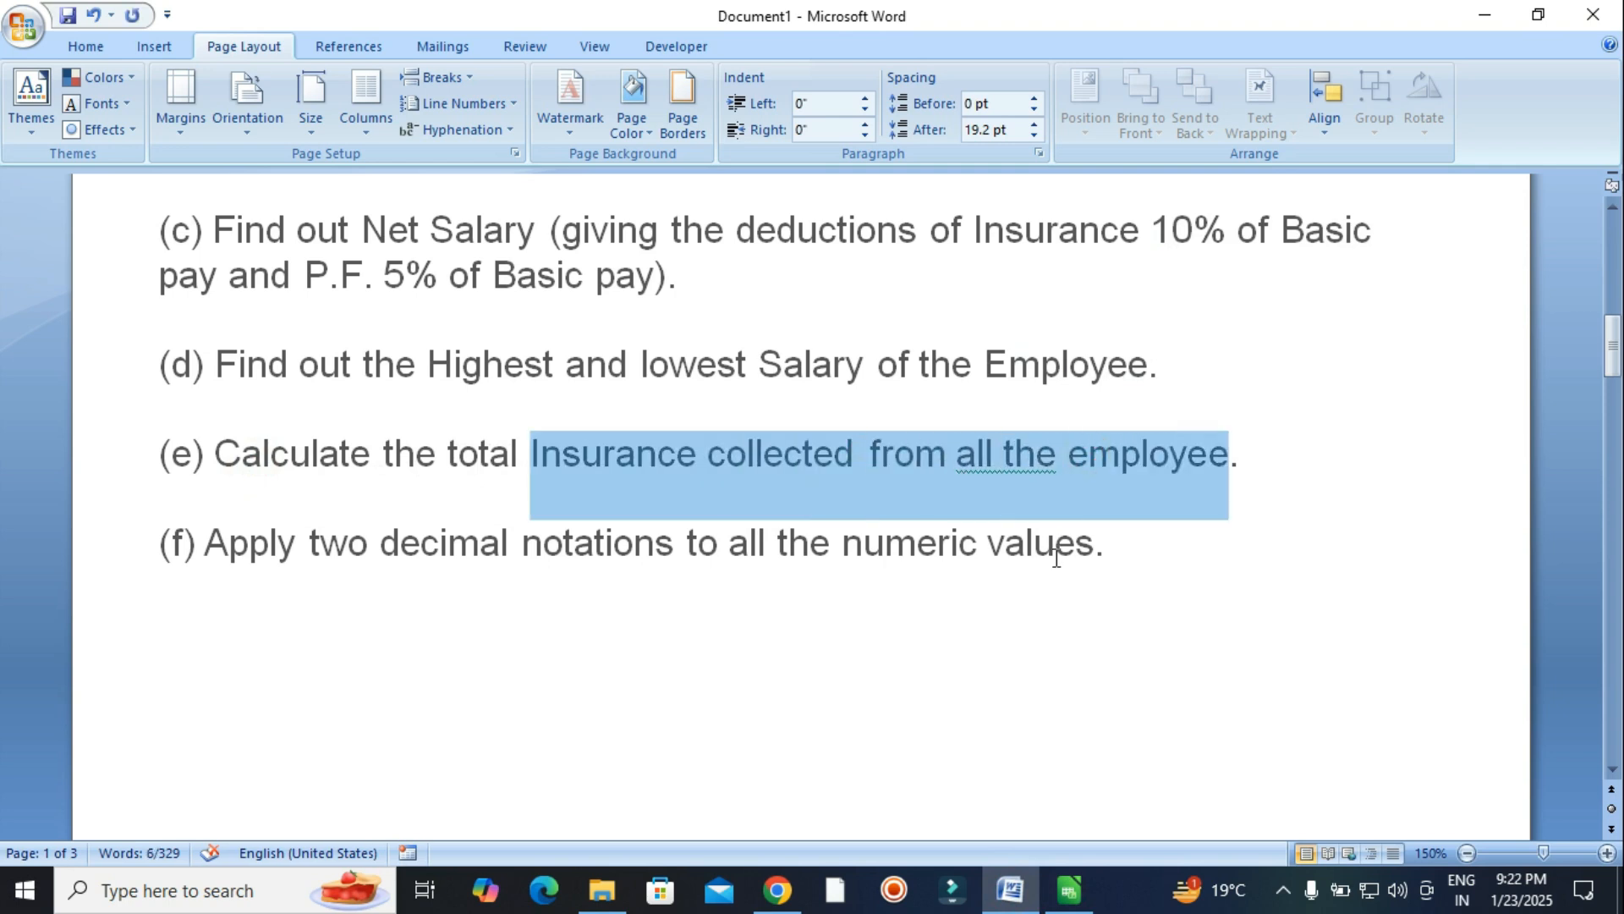
{"action": "left_click", "coordinate": [1056, 558]}
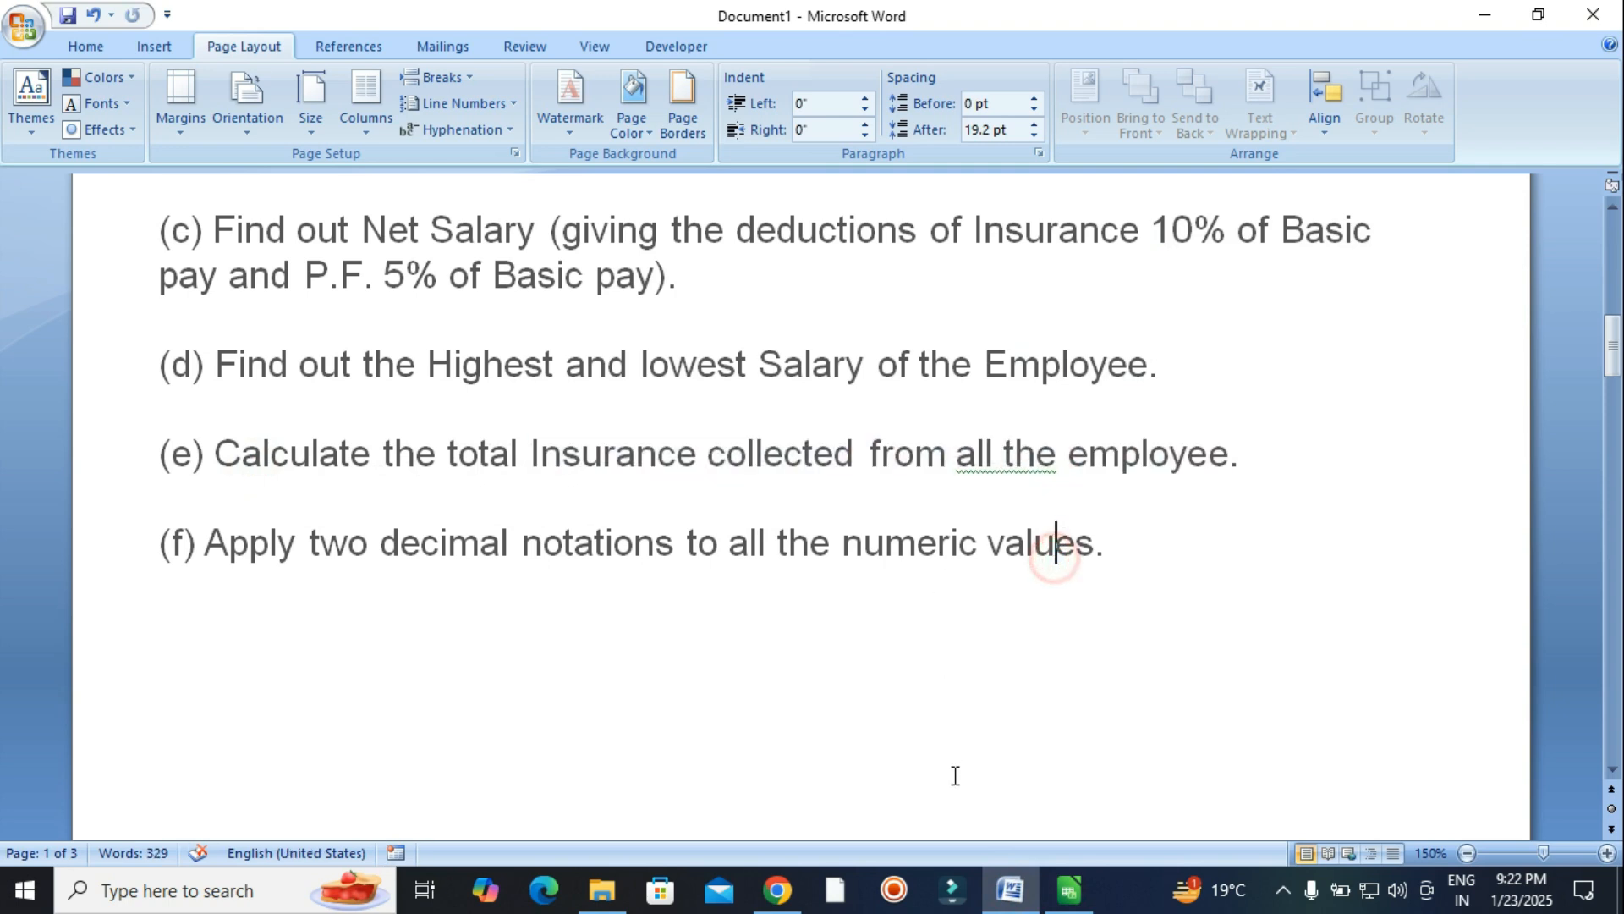
{"action": "left_click", "coordinate": [1069, 890]}
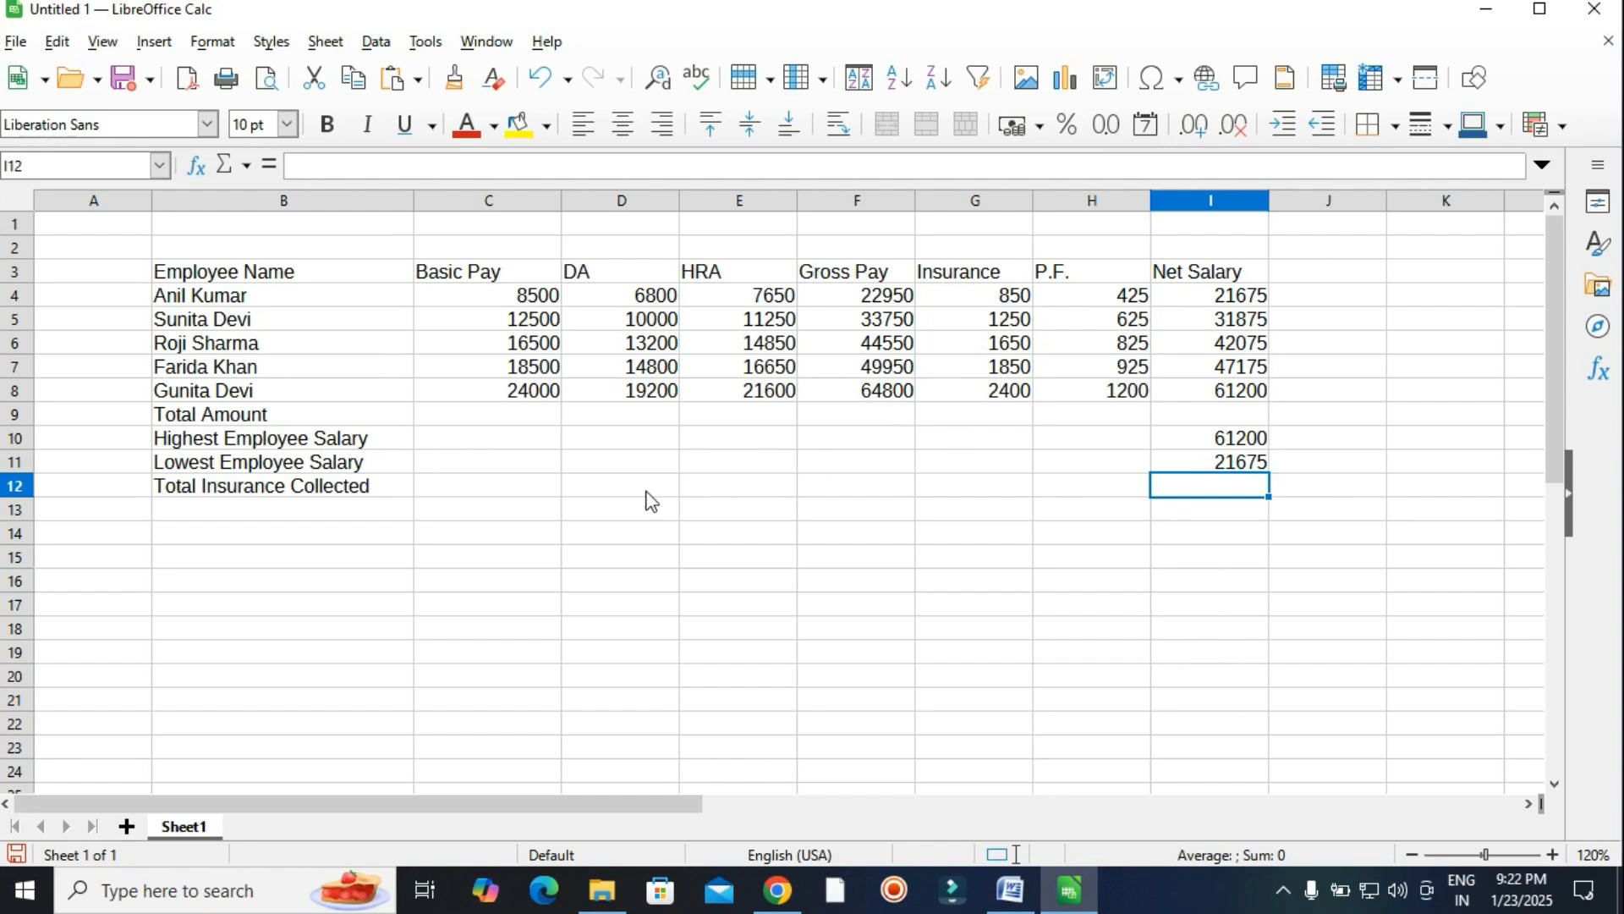
Total the insurance amounts in G12 with =SUM(G4:G8), giving 8000.
{"action": "left_click_drag", "start_coordinate": [213, 496], "coordinate": [957, 484]}
{"action": "left_click", "coordinate": [1049, 483]}
{"action": "left_click", "coordinate": [981, 485]}
{"action": "type", "text": "=sum"}
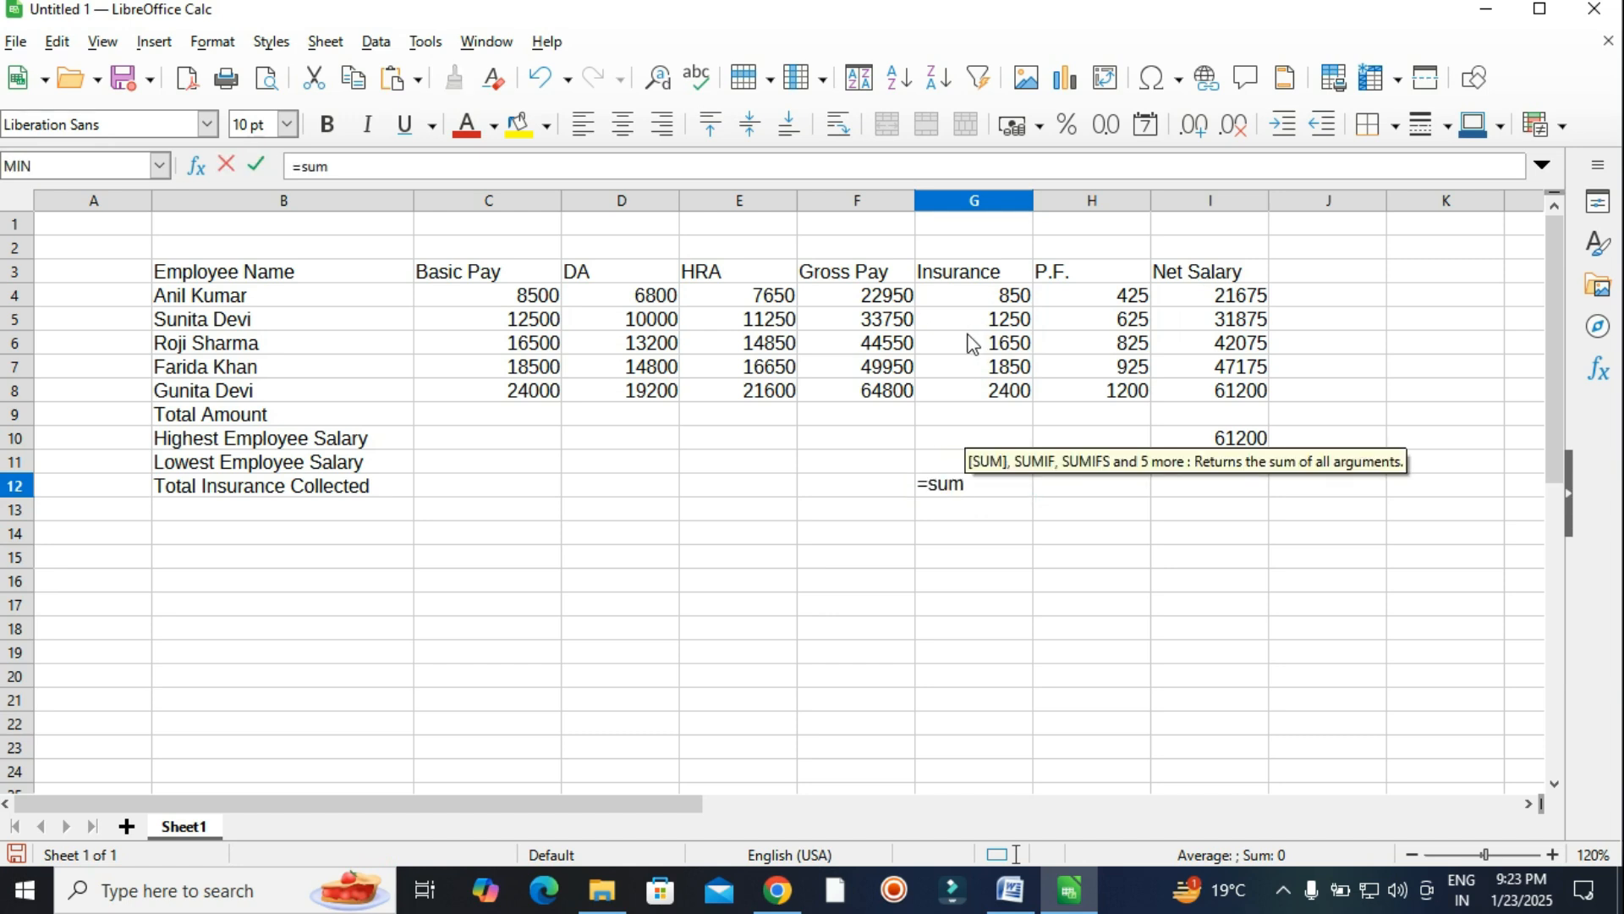
{"action": "type", "text": "("}
{"action": "left_click_drag", "start_coordinate": [958, 306], "coordinate": [998, 383]}
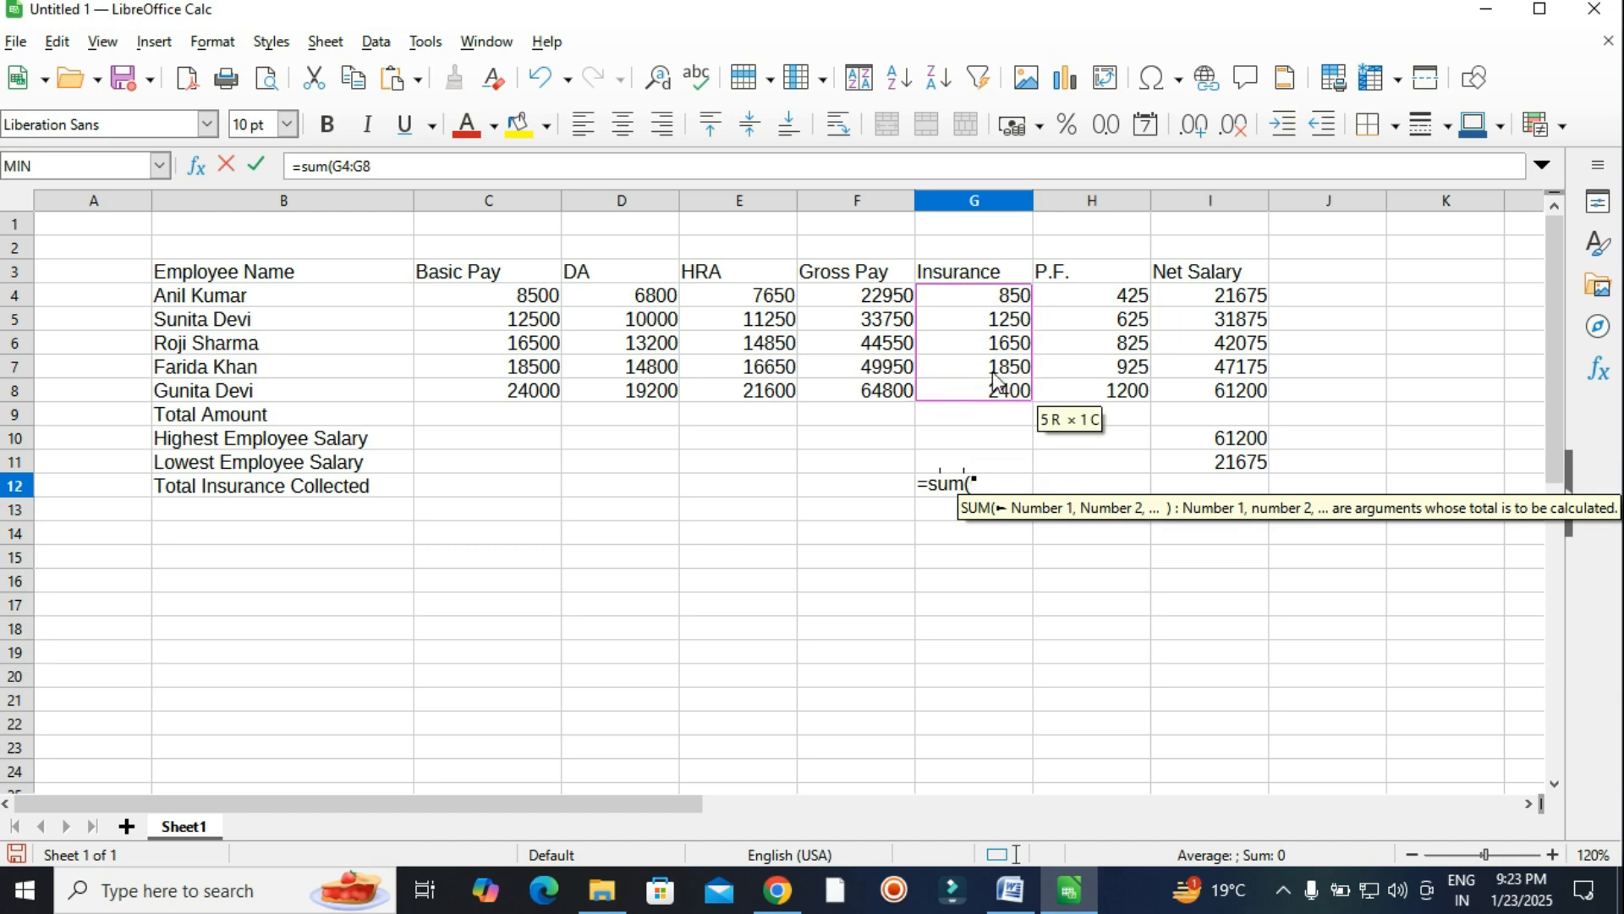
{"action": "type", "text": ")"}
{"action": "key", "text": "Return"}
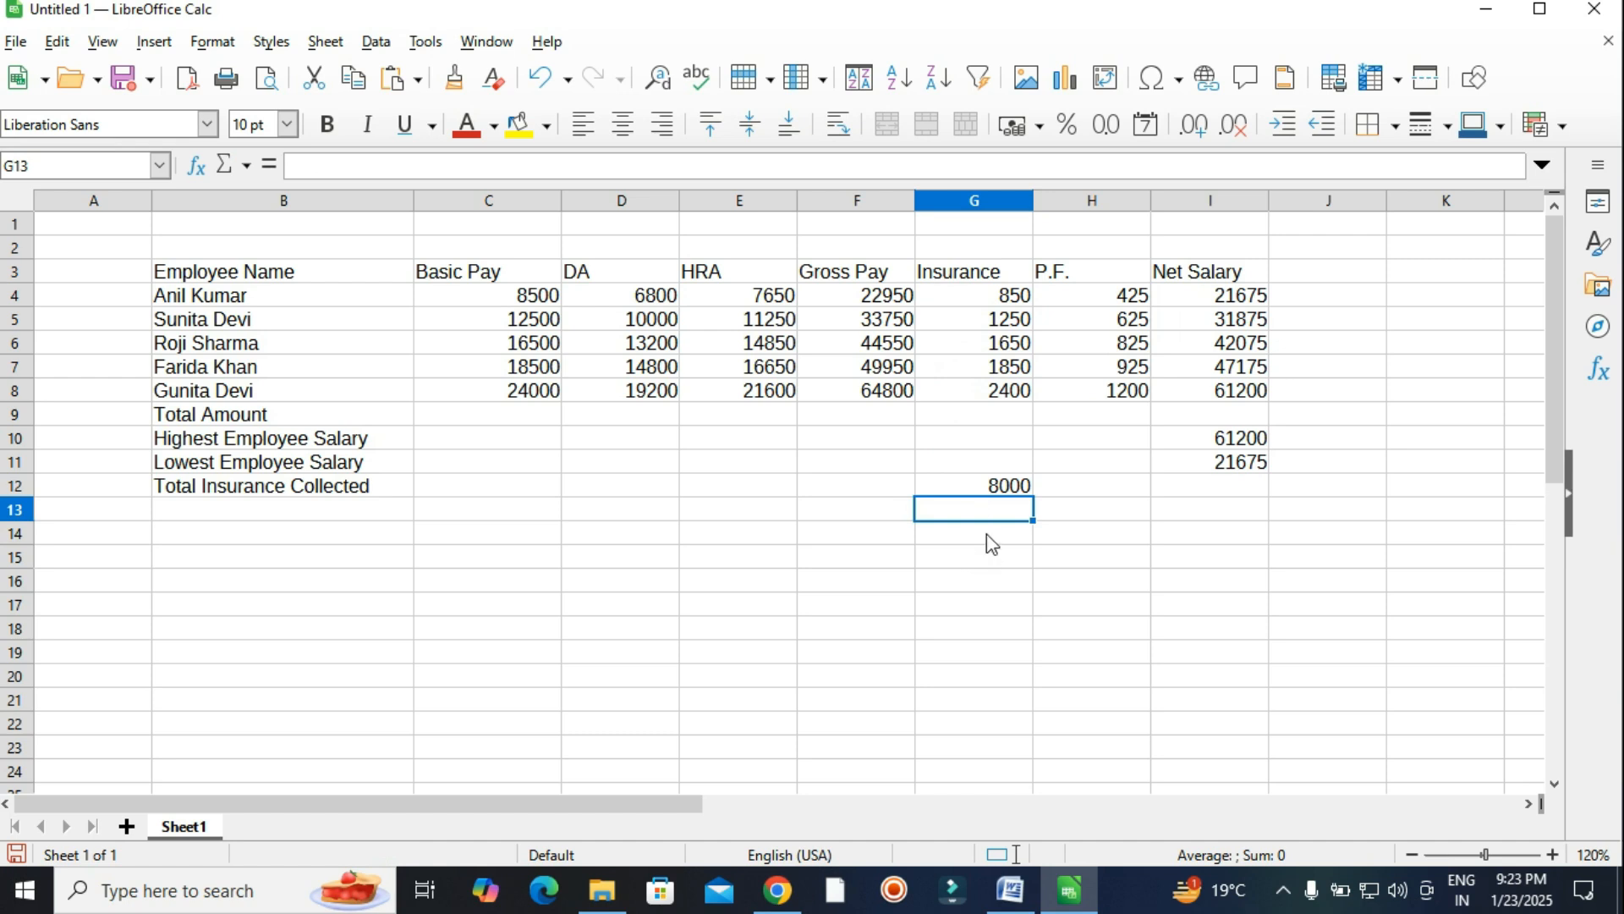
Glance at the assignment questions in Word and return to the Calc sheet.
{"action": "left_click", "coordinate": [1011, 890]}
{"action": "scroll", "coordinate": [503, 599], "scroll_direction": "down", "scroll_amount": 1}
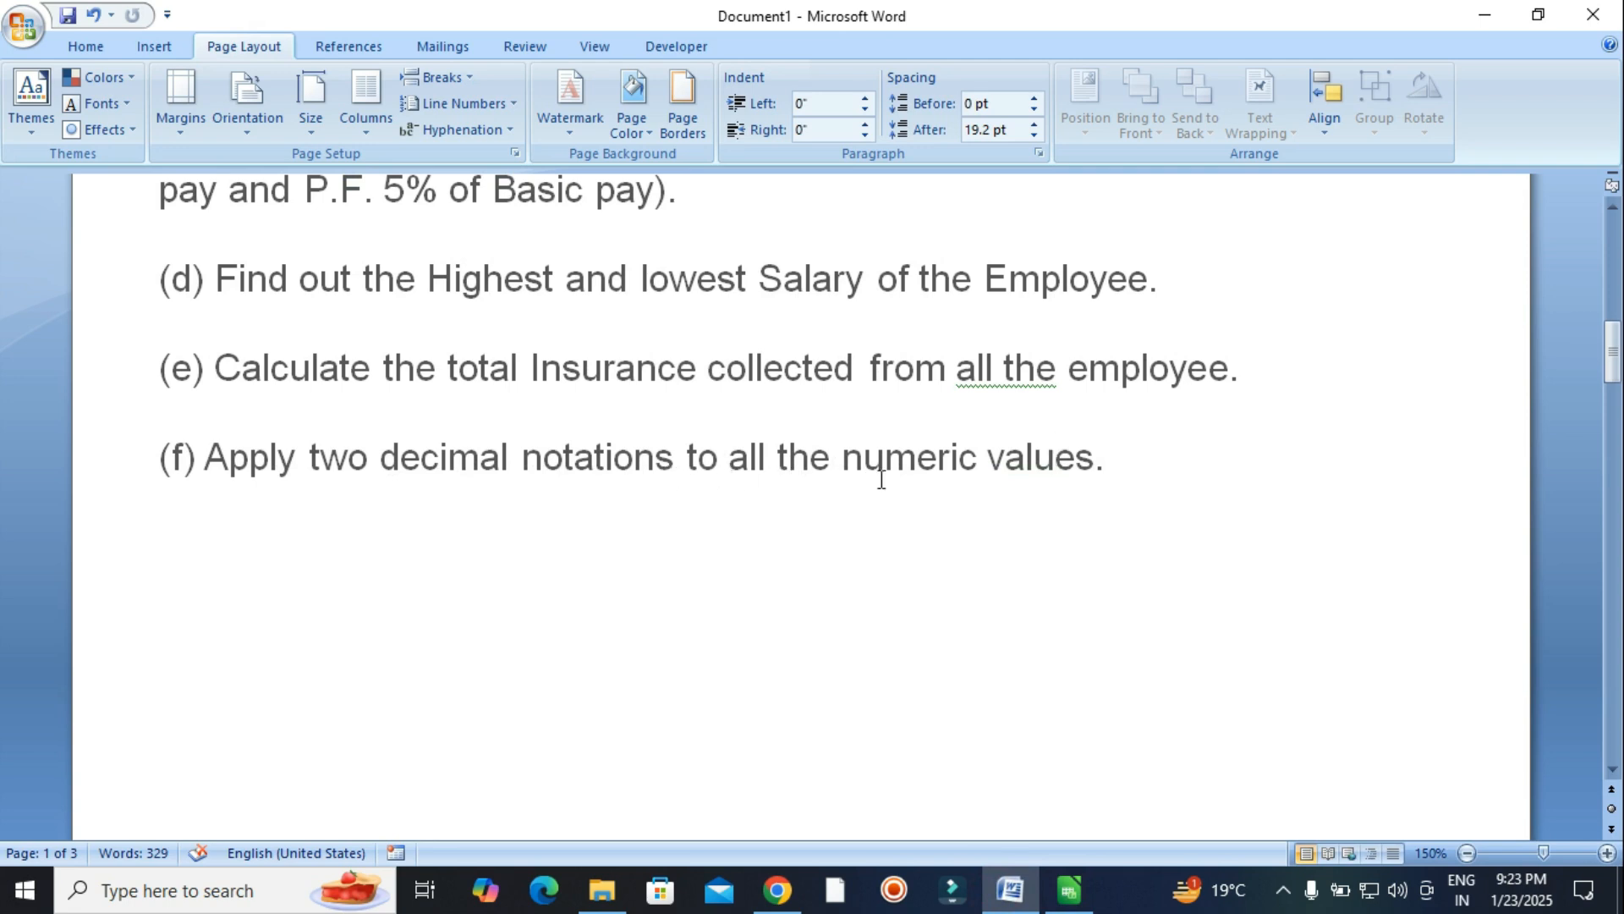
{"action": "left_click", "coordinate": [1089, 888]}
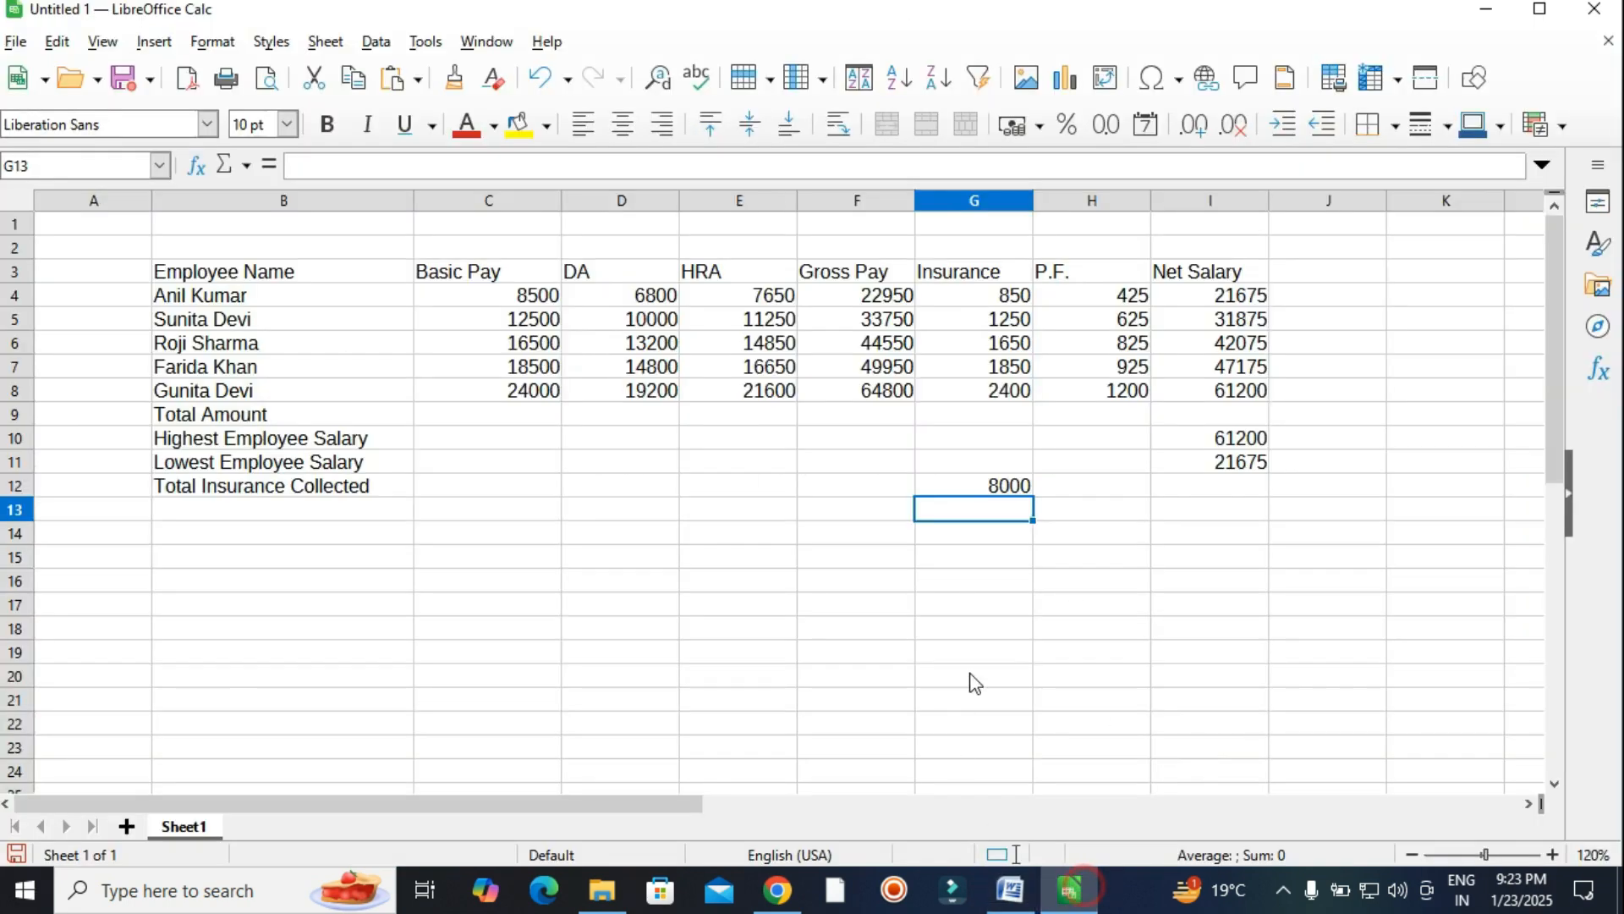
Format all the numeric salary values from C4 onward with two decimal places.
{"action": "left_click", "coordinate": [1108, 563]}
{"action": "left_click_drag", "start_coordinate": [485, 304], "coordinate": [1234, 499]}
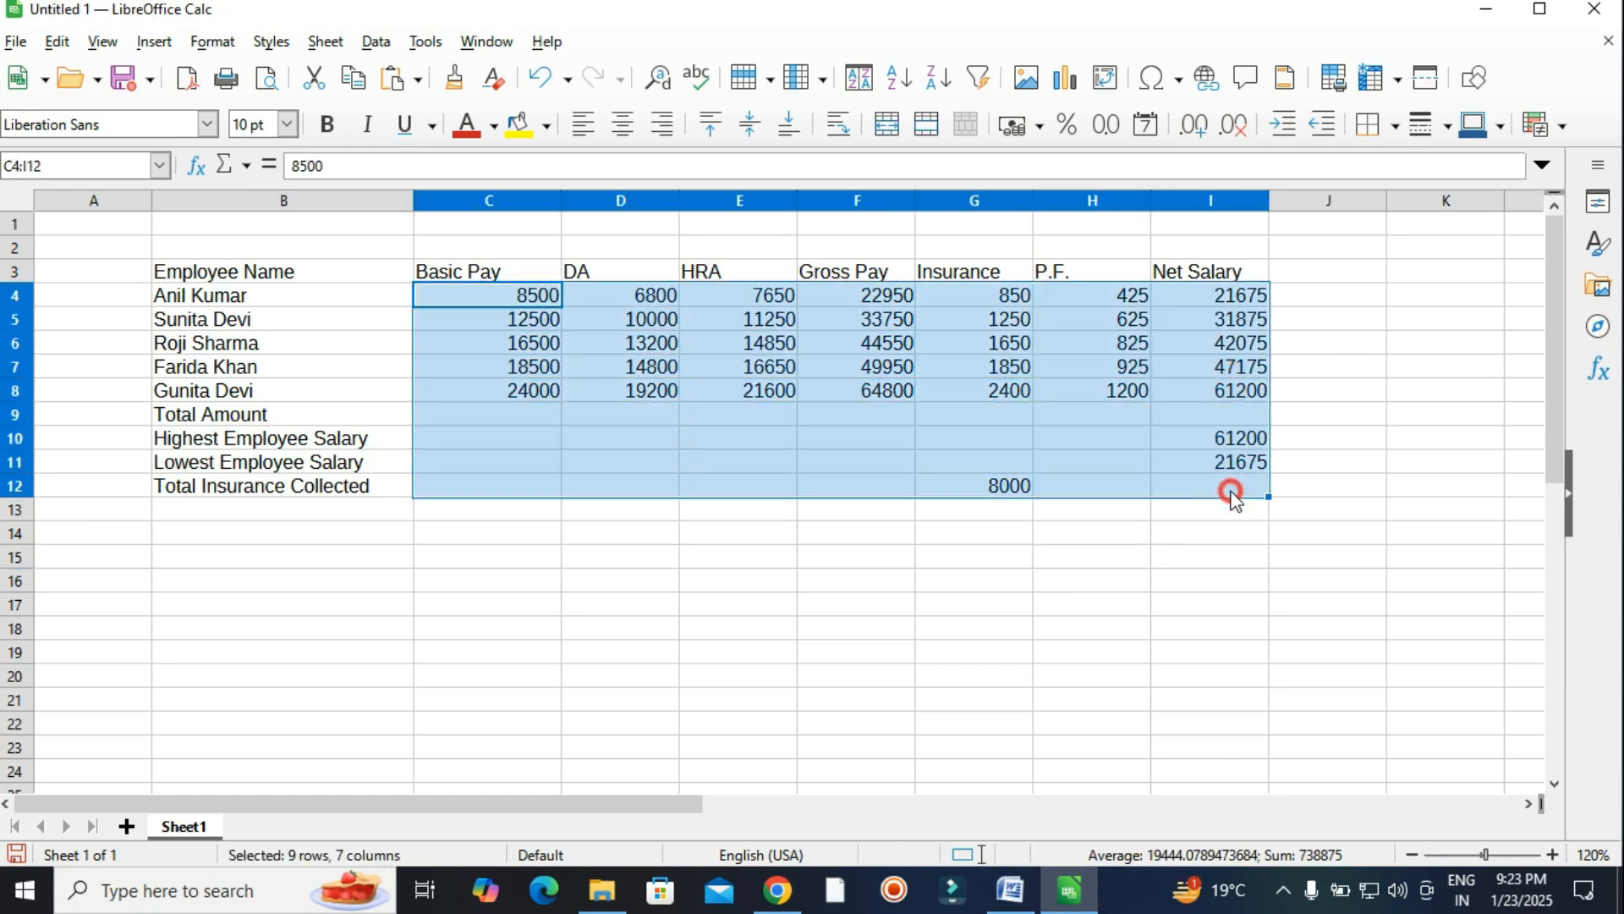
{"action": "left_click", "coordinate": [1108, 127]}
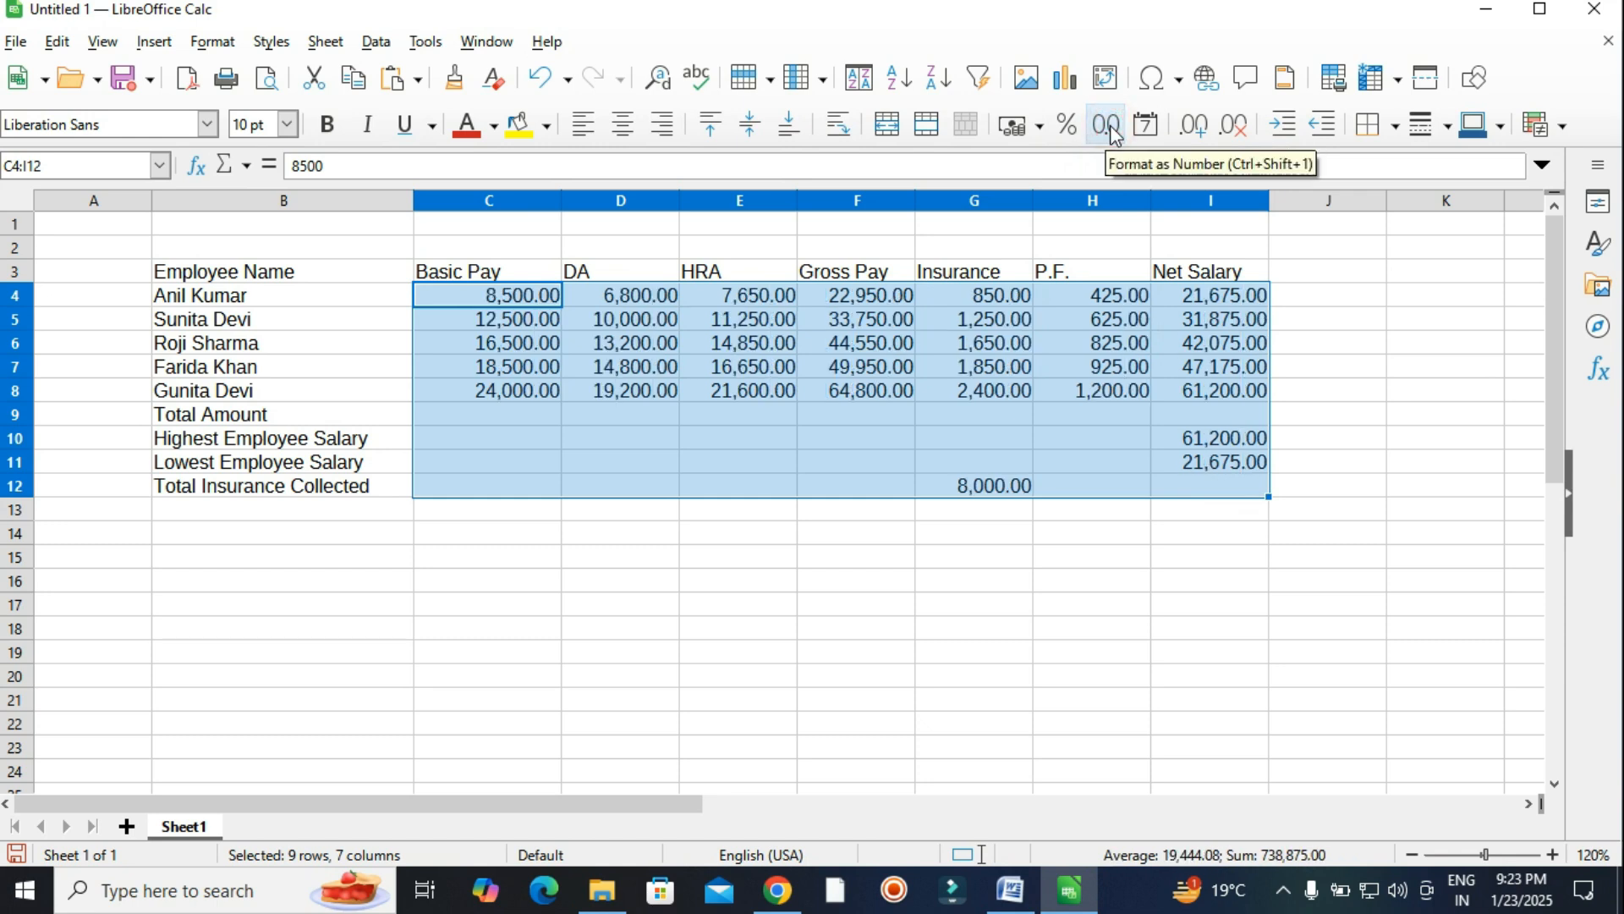
{"action": "left_click", "coordinate": [1131, 439]}
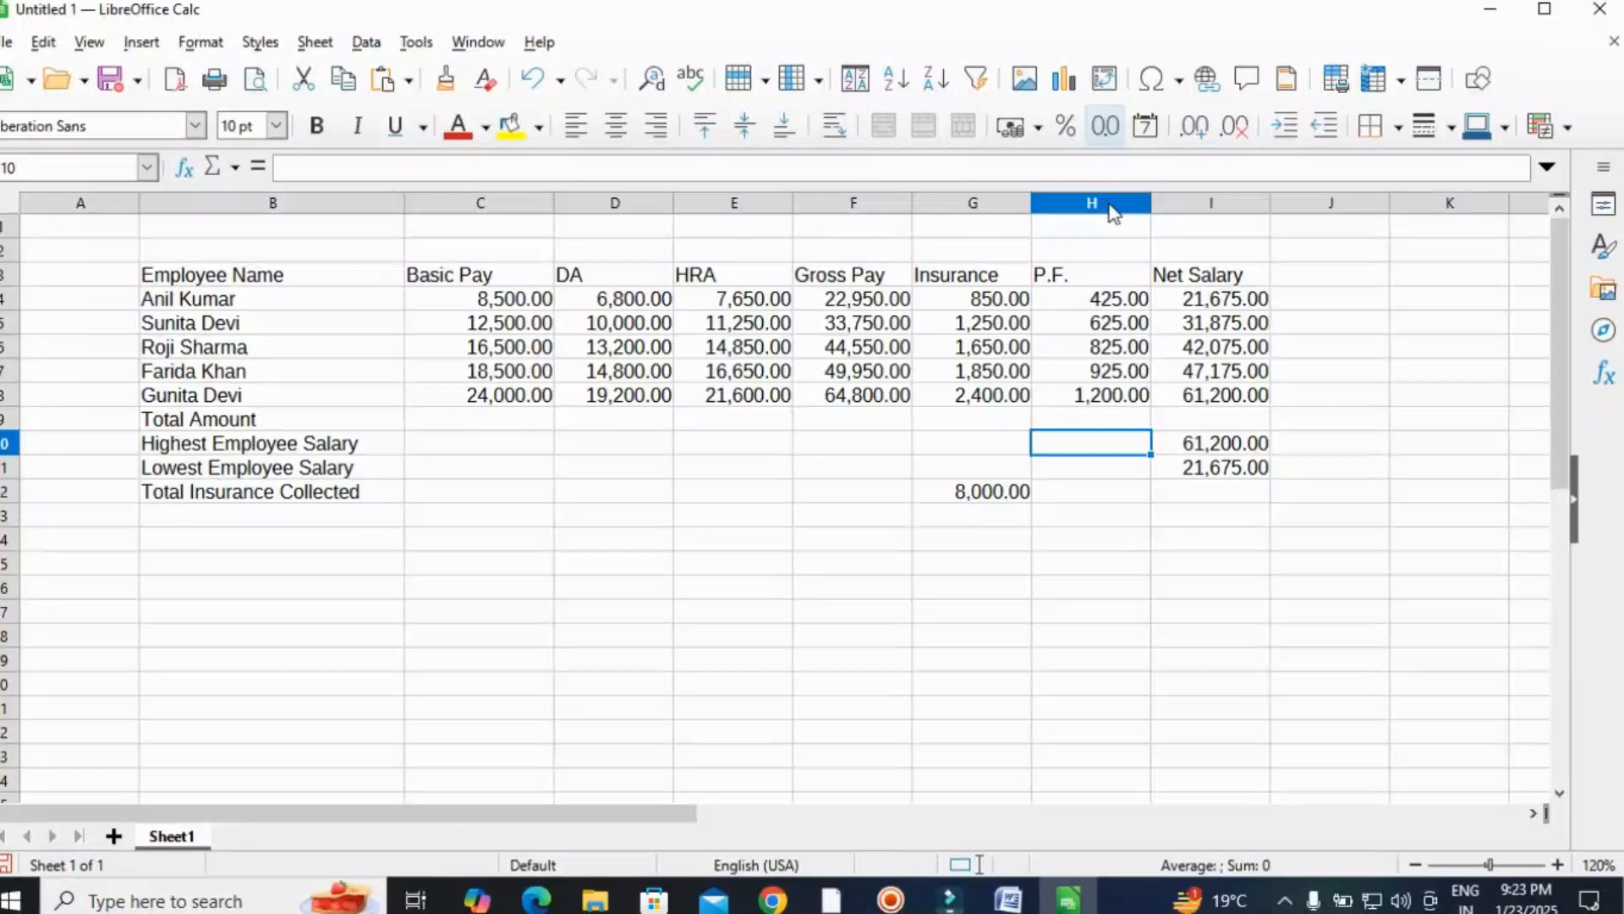
Read the next question in the Word assignment and bring the Calc sheet back.
{"action": "left_click", "coordinate": [1134, 503]}
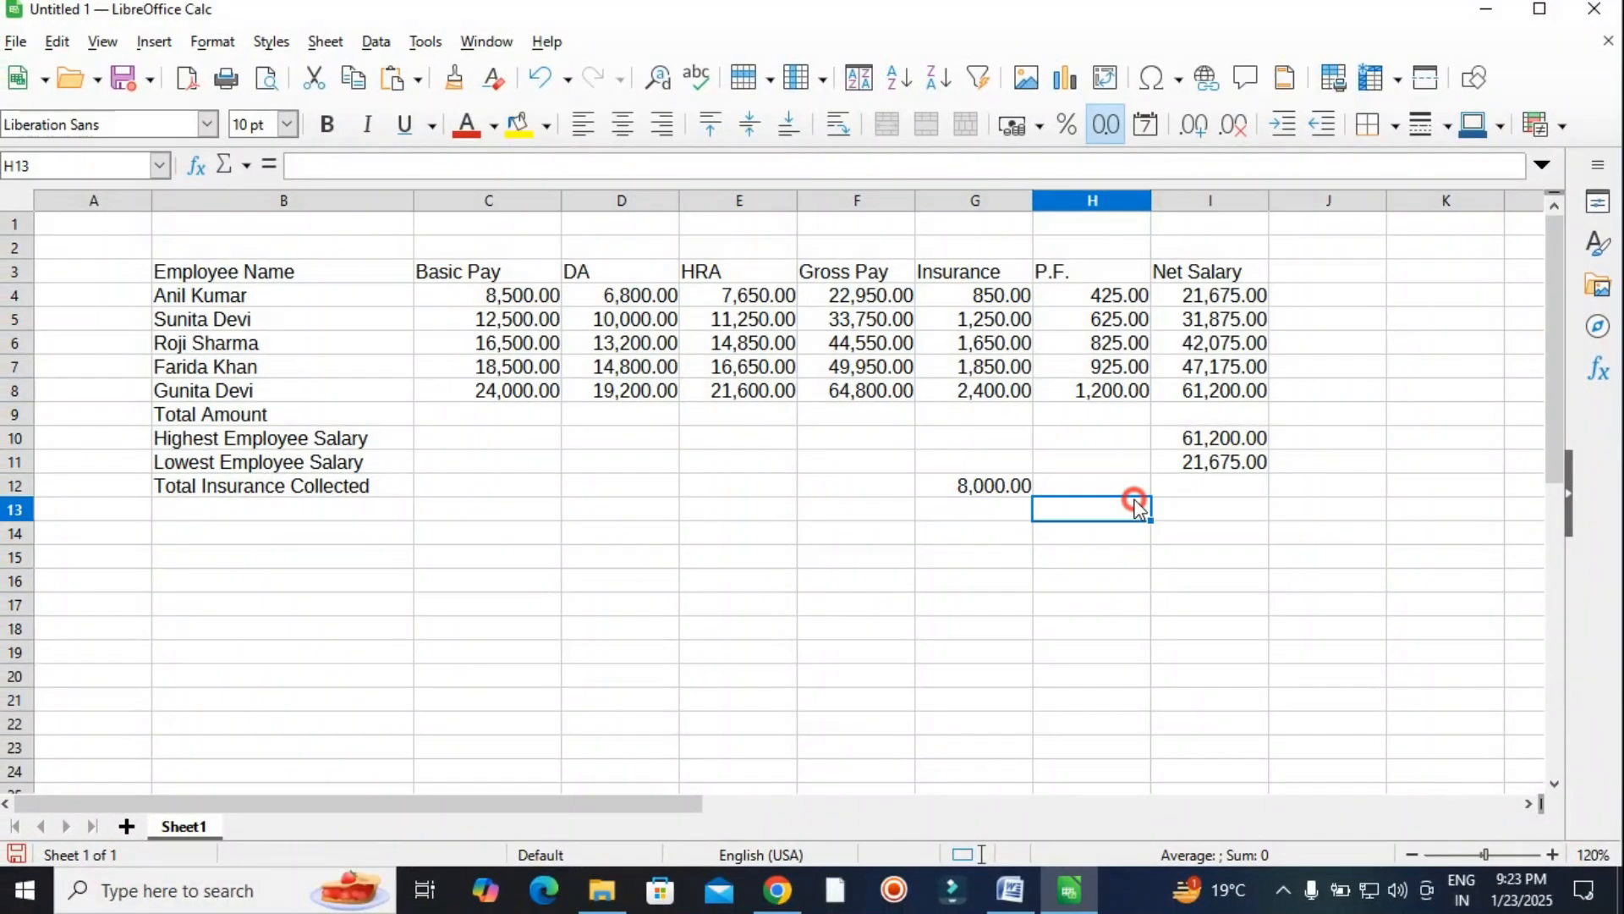
{"action": "left_click", "coordinate": [1010, 889]}
{"action": "scroll", "coordinate": [662, 474], "scroll_direction": "down", "scroll_amount": 5}
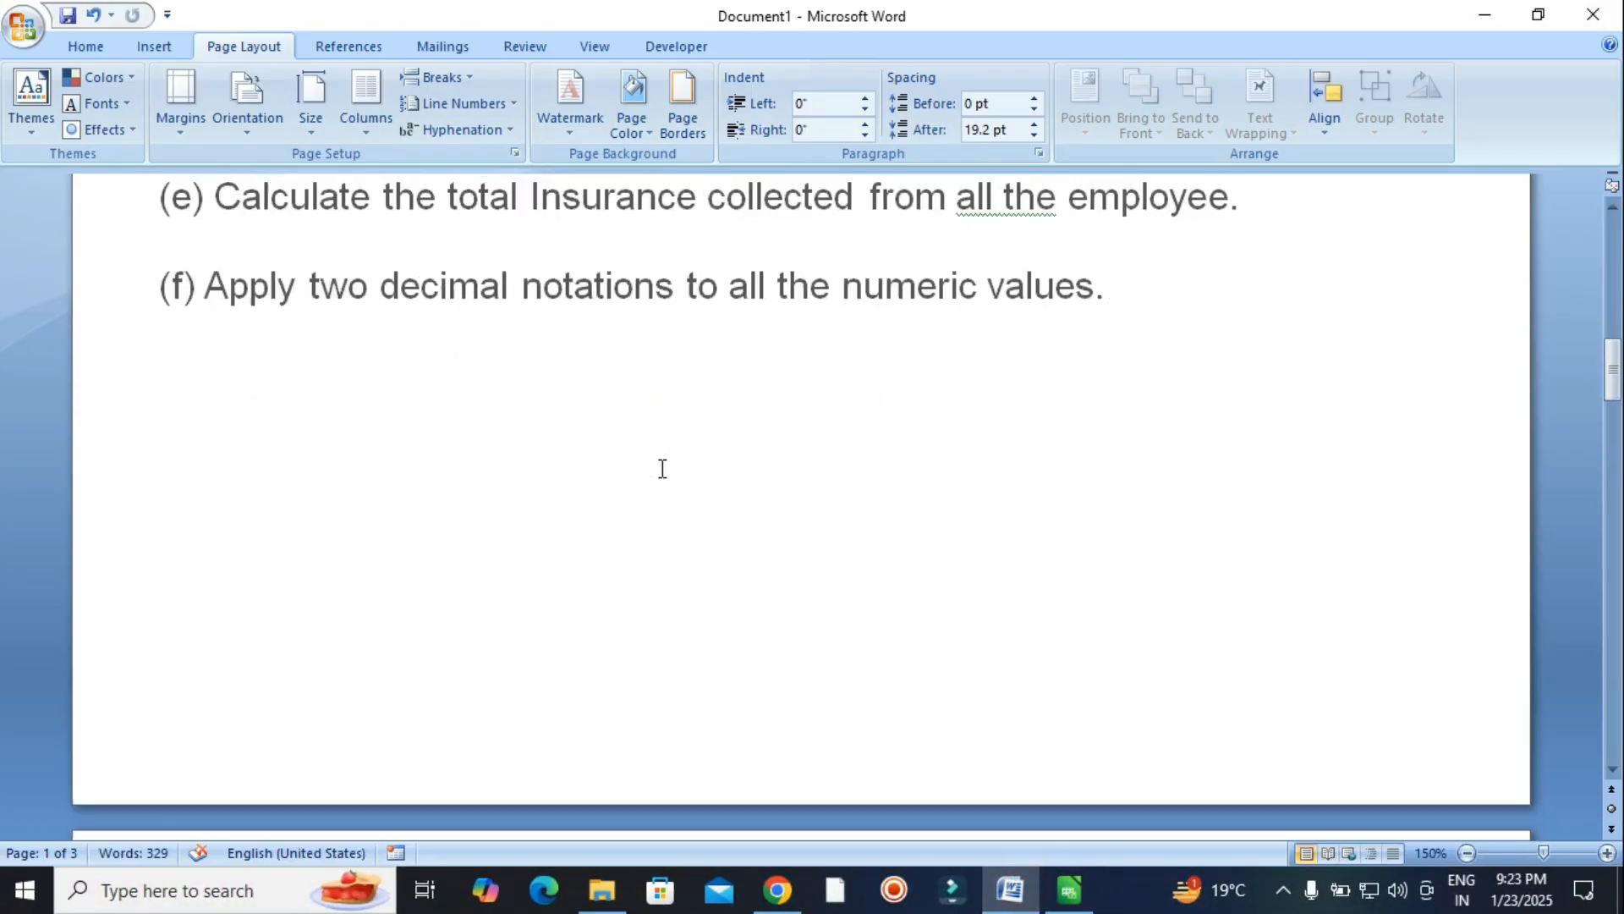
{"action": "scroll", "coordinate": [662, 483], "scroll_direction": "down", "scroll_amount": 6}
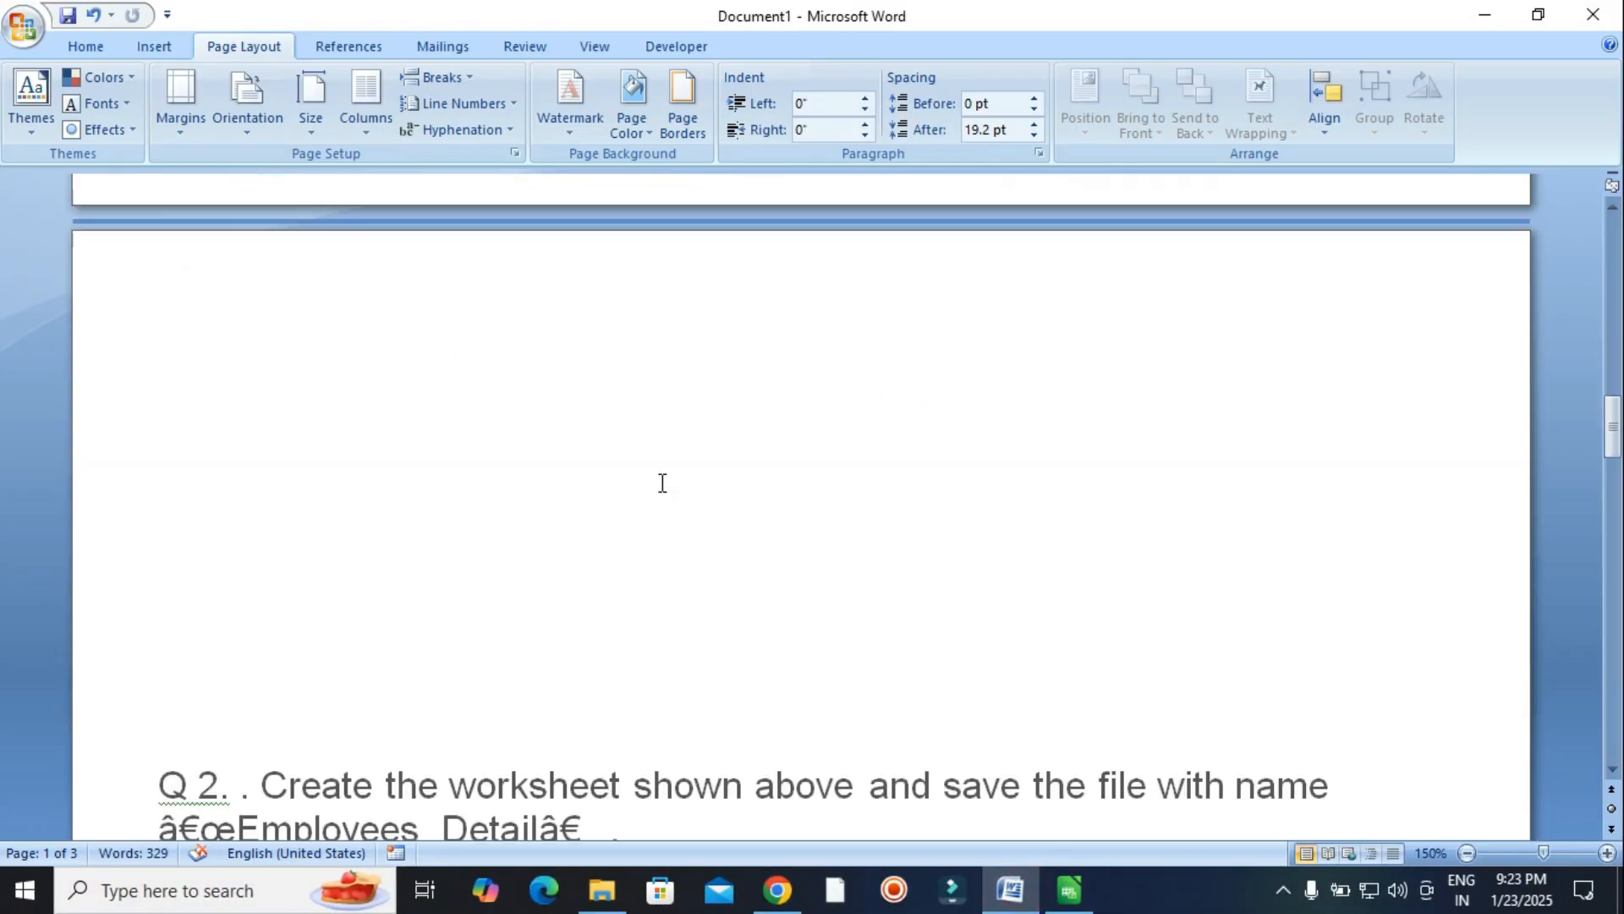
{"action": "left_click", "coordinate": [1072, 893]}
Give the salary table B3:I12 an outer border and all inner lines.
{"action": "left_click", "coordinate": [941, 567]}
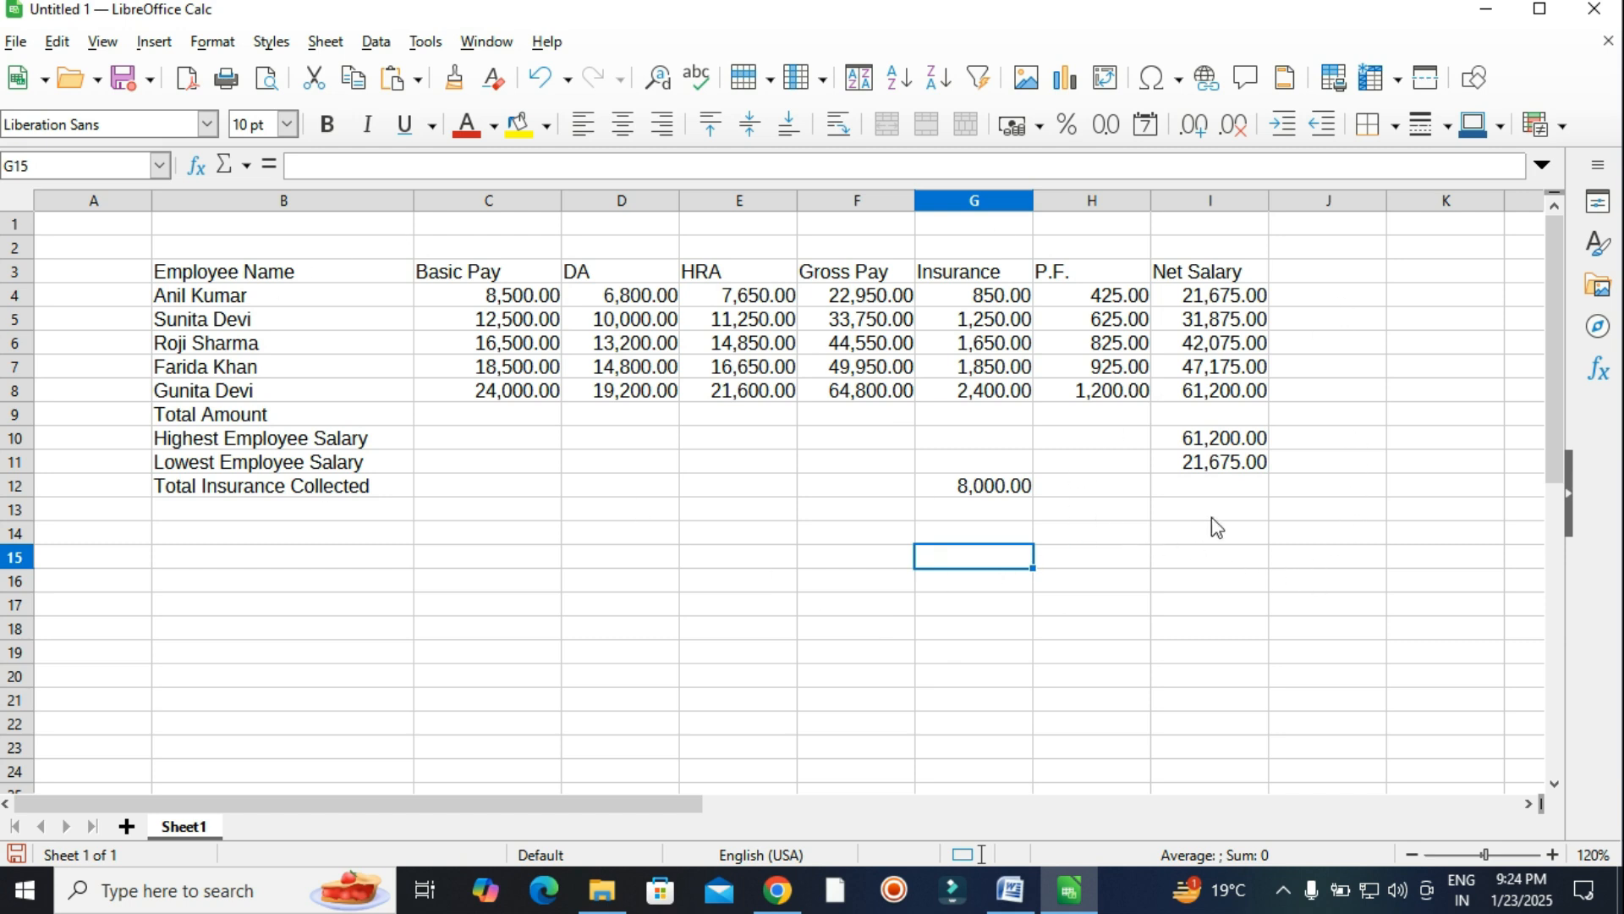
{"action": "left_click_drag", "start_coordinate": [127, 244], "coordinate": [1421, 538]}
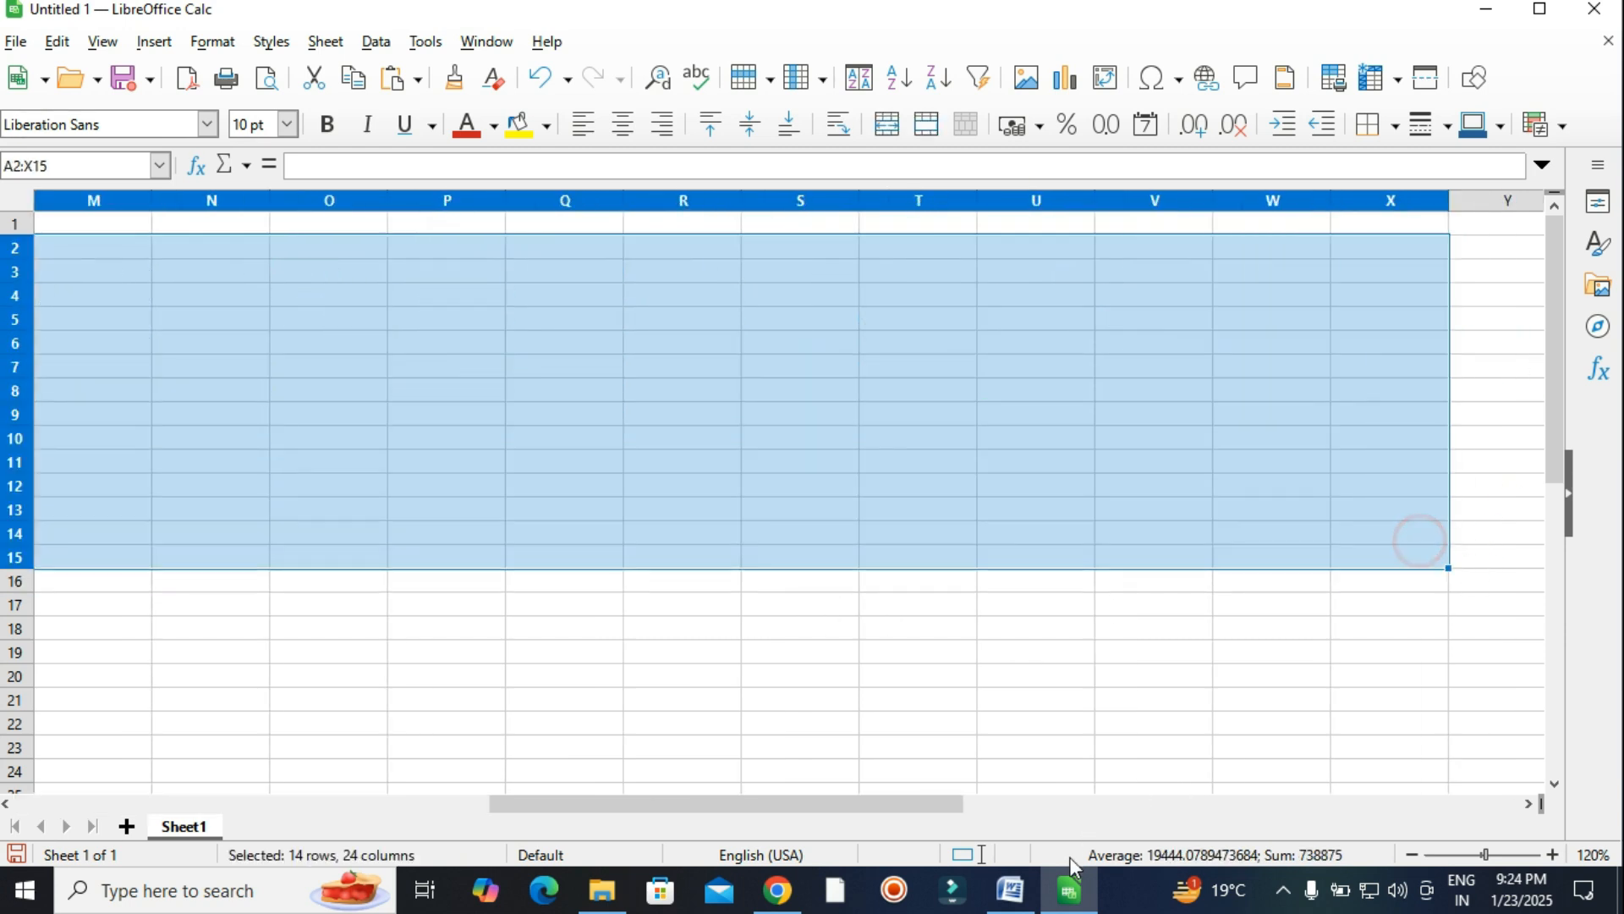
{"action": "left_click_drag", "start_coordinate": [810, 811], "coordinate": [337, 802]}
{"action": "left_click", "coordinate": [851, 606]}
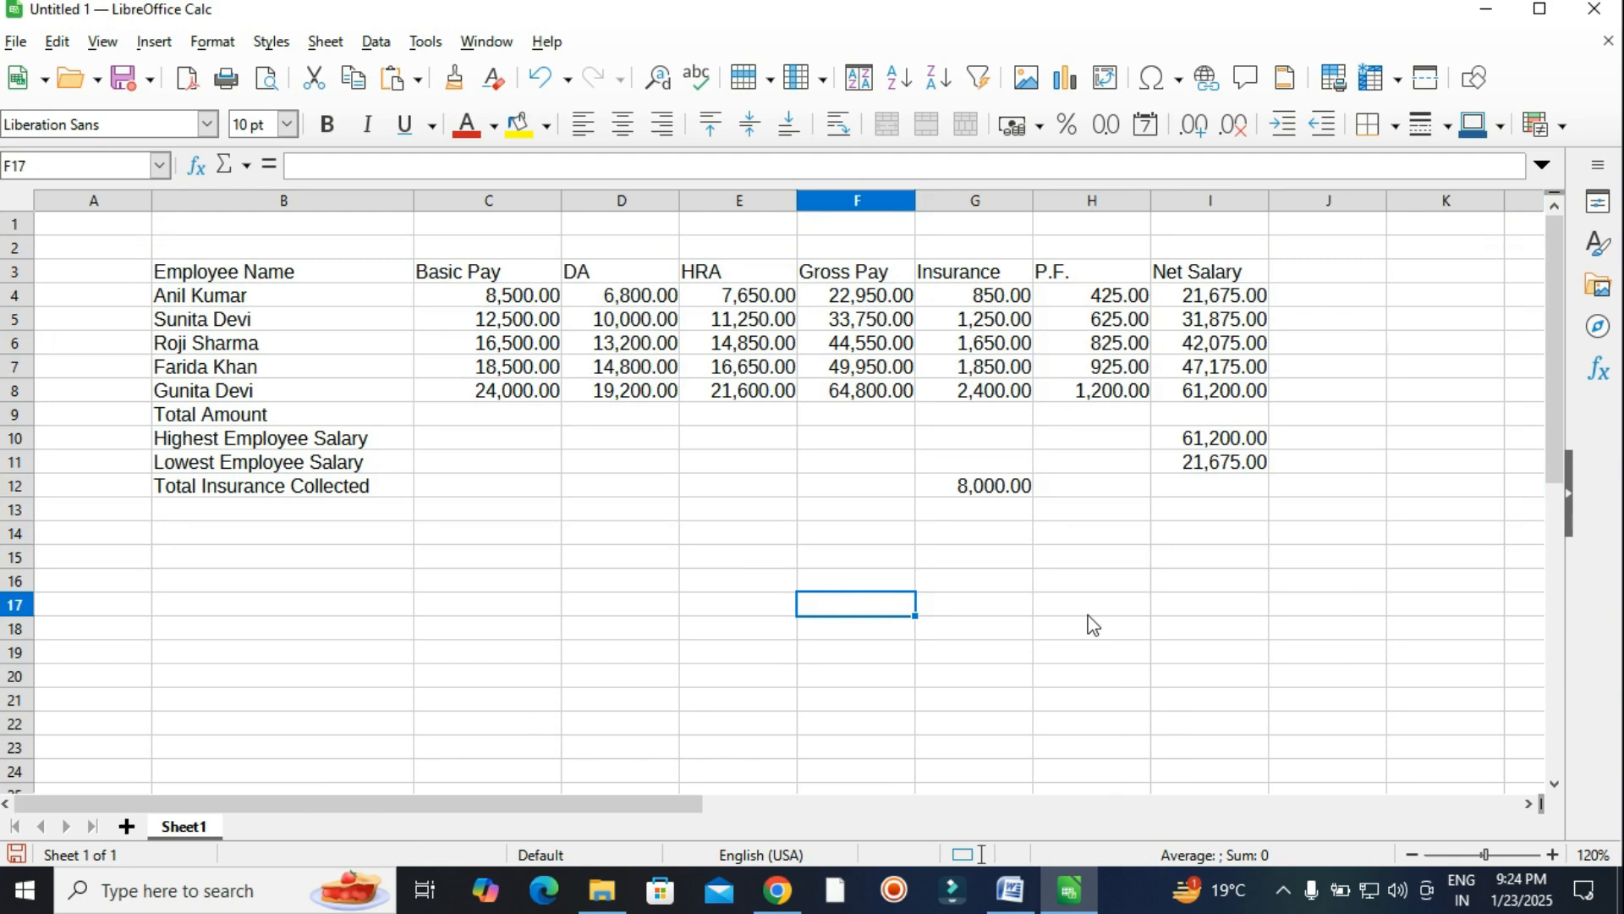
{"action": "left_click_drag", "start_coordinate": [132, 233], "coordinate": [1248, 584]}
{"action": "left_click", "coordinate": [1209, 634]}
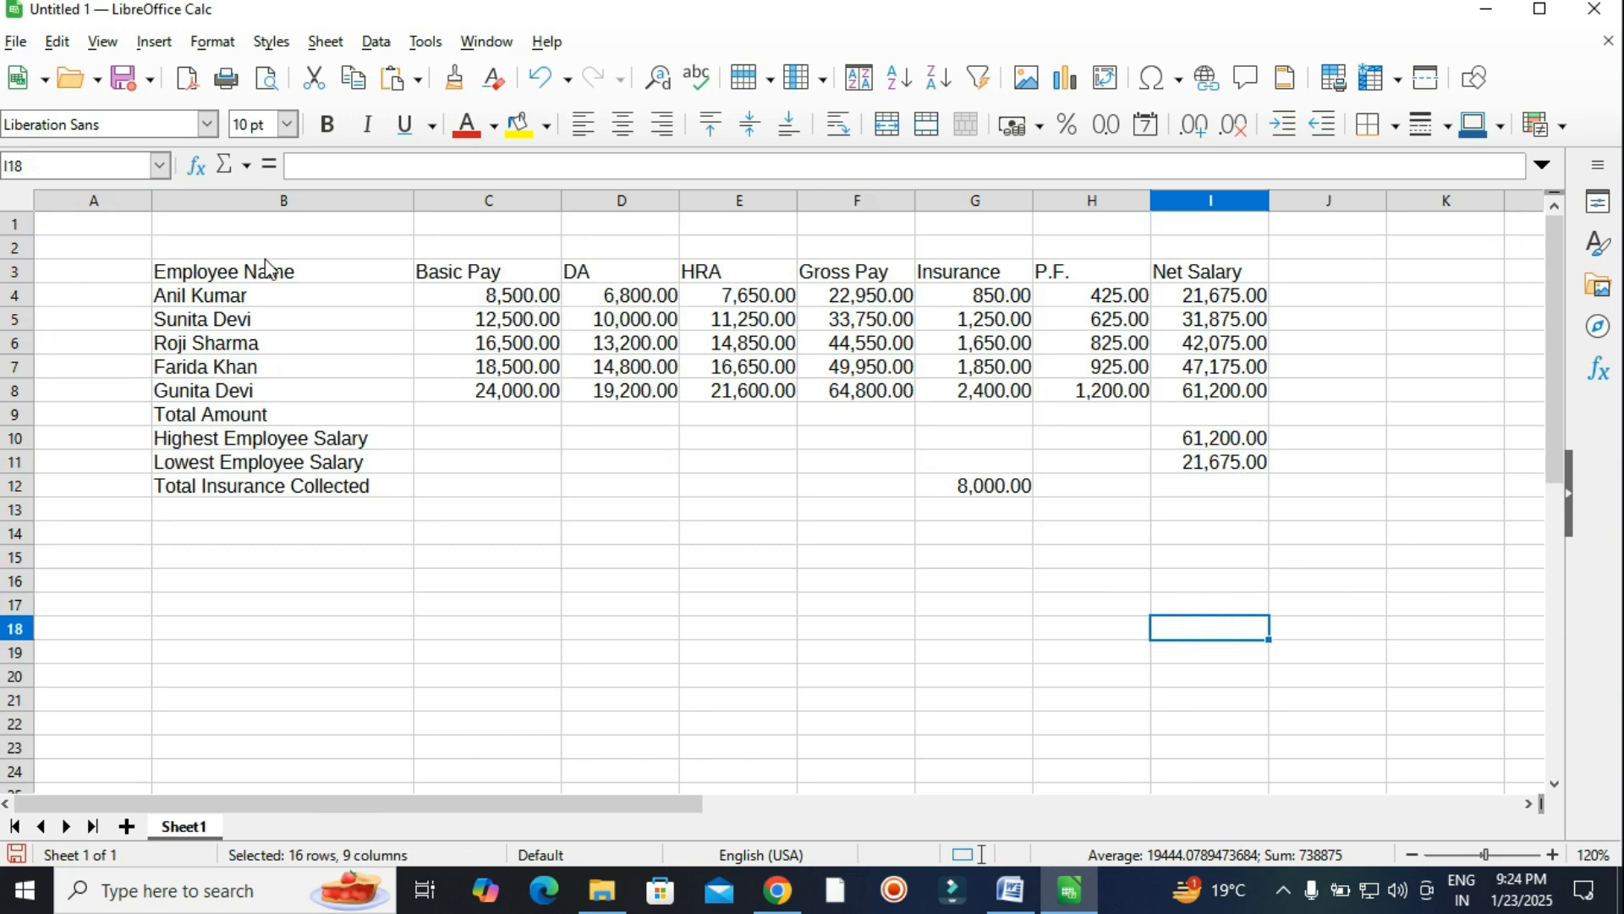
{"action": "left_click_drag", "start_coordinate": [183, 272], "coordinate": [1218, 490]}
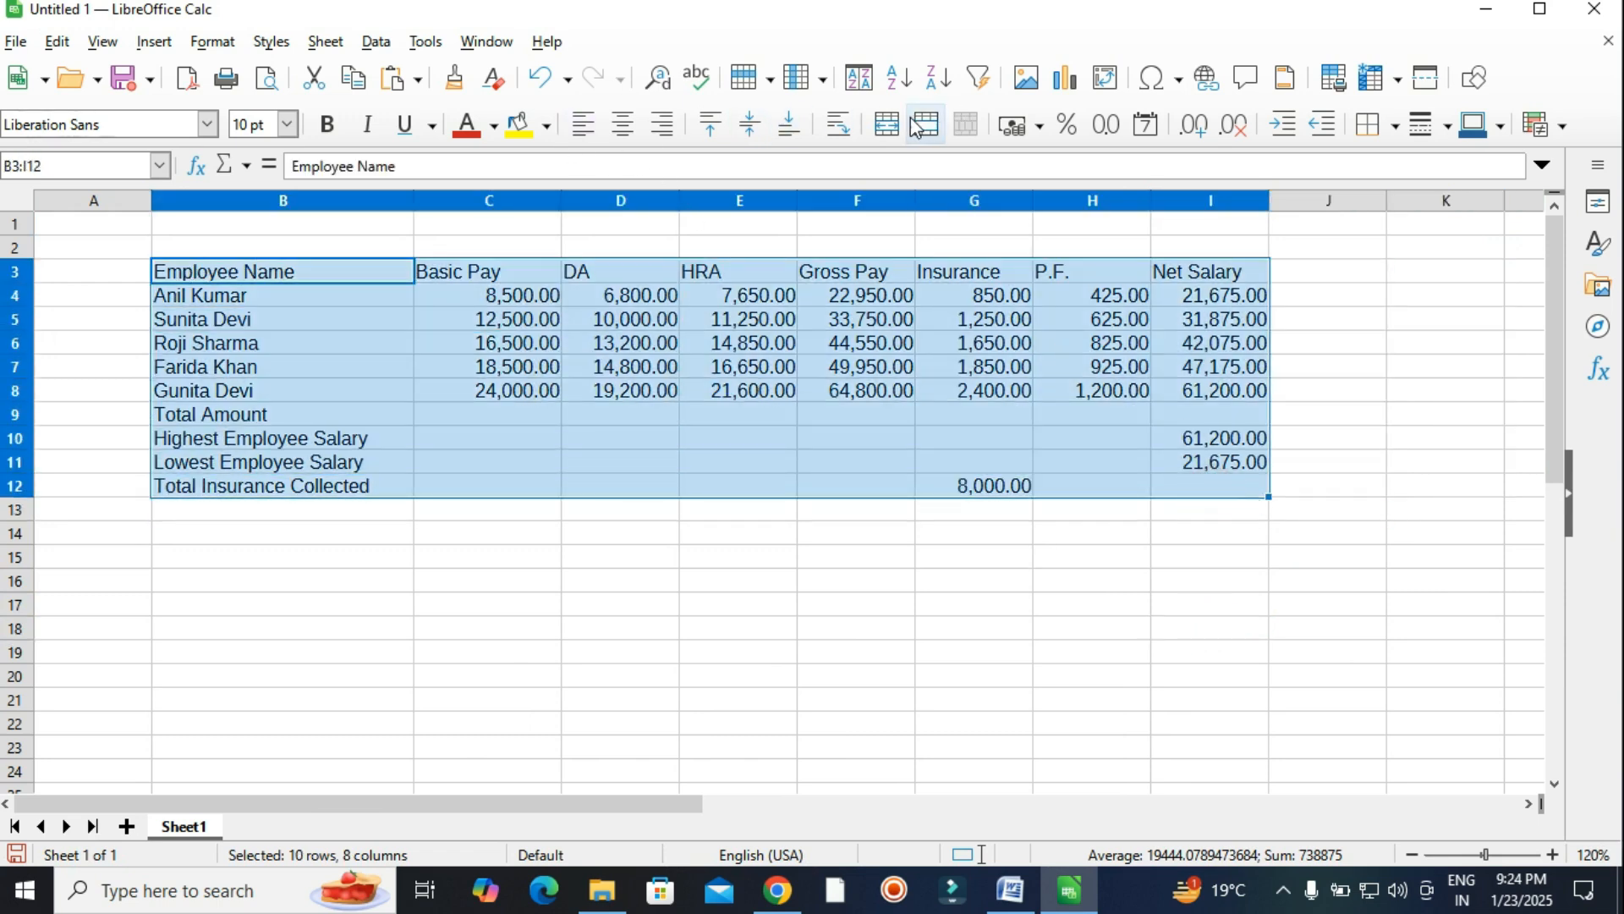
{"action": "left_click", "coordinate": [1396, 127]}
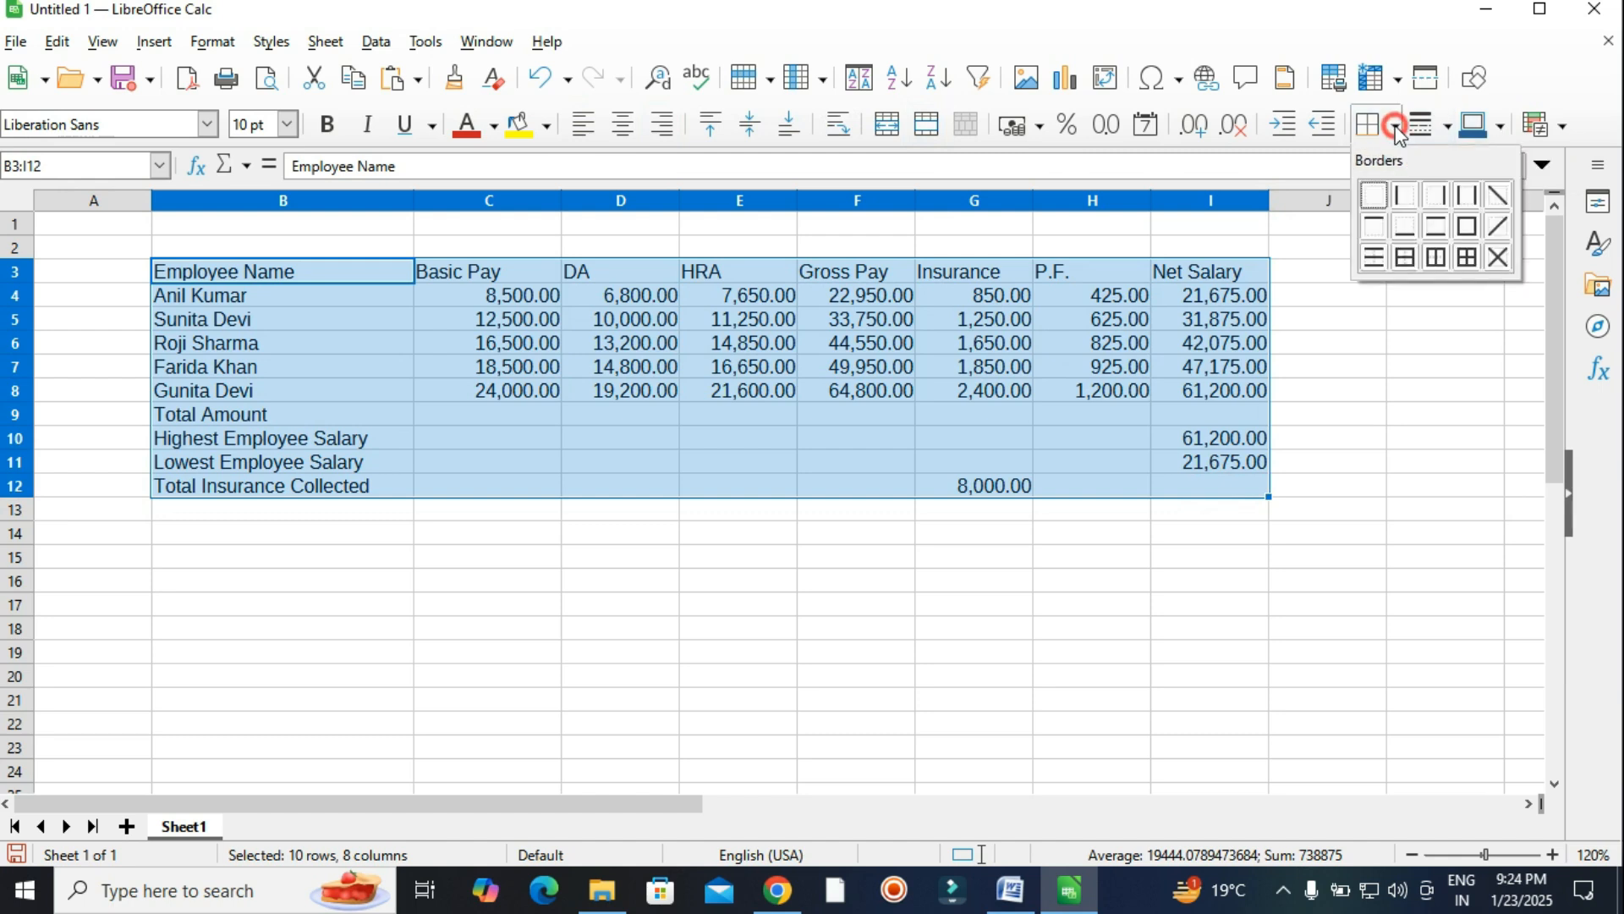
{"action": "left_click", "coordinate": [1476, 258]}
Make the header row B3:I3 bold, 13 pt, with a yellow background.
{"action": "left_click", "coordinate": [1051, 485]}
{"action": "left_click_drag", "start_coordinate": [265, 265], "coordinate": [1138, 279]}
{"action": "left_click", "coordinate": [1118, 321]}
{"action": "left_click_drag", "start_coordinate": [312, 275], "coordinate": [1197, 272]}
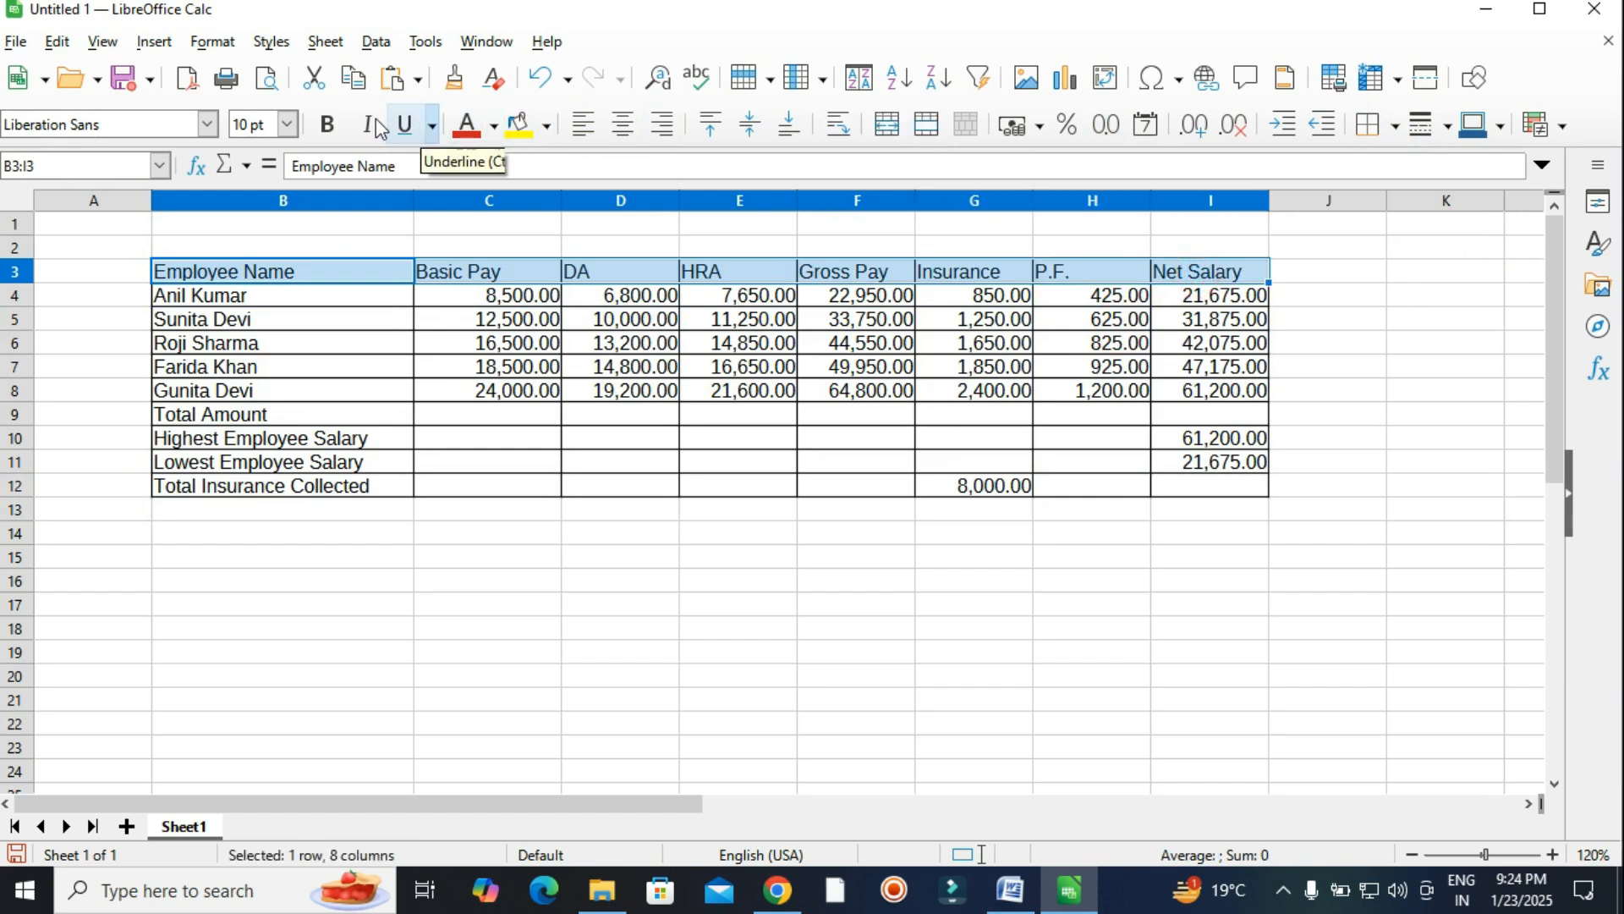
{"action": "left_click", "coordinate": [327, 125]}
{"action": "left_click", "coordinate": [288, 124]}
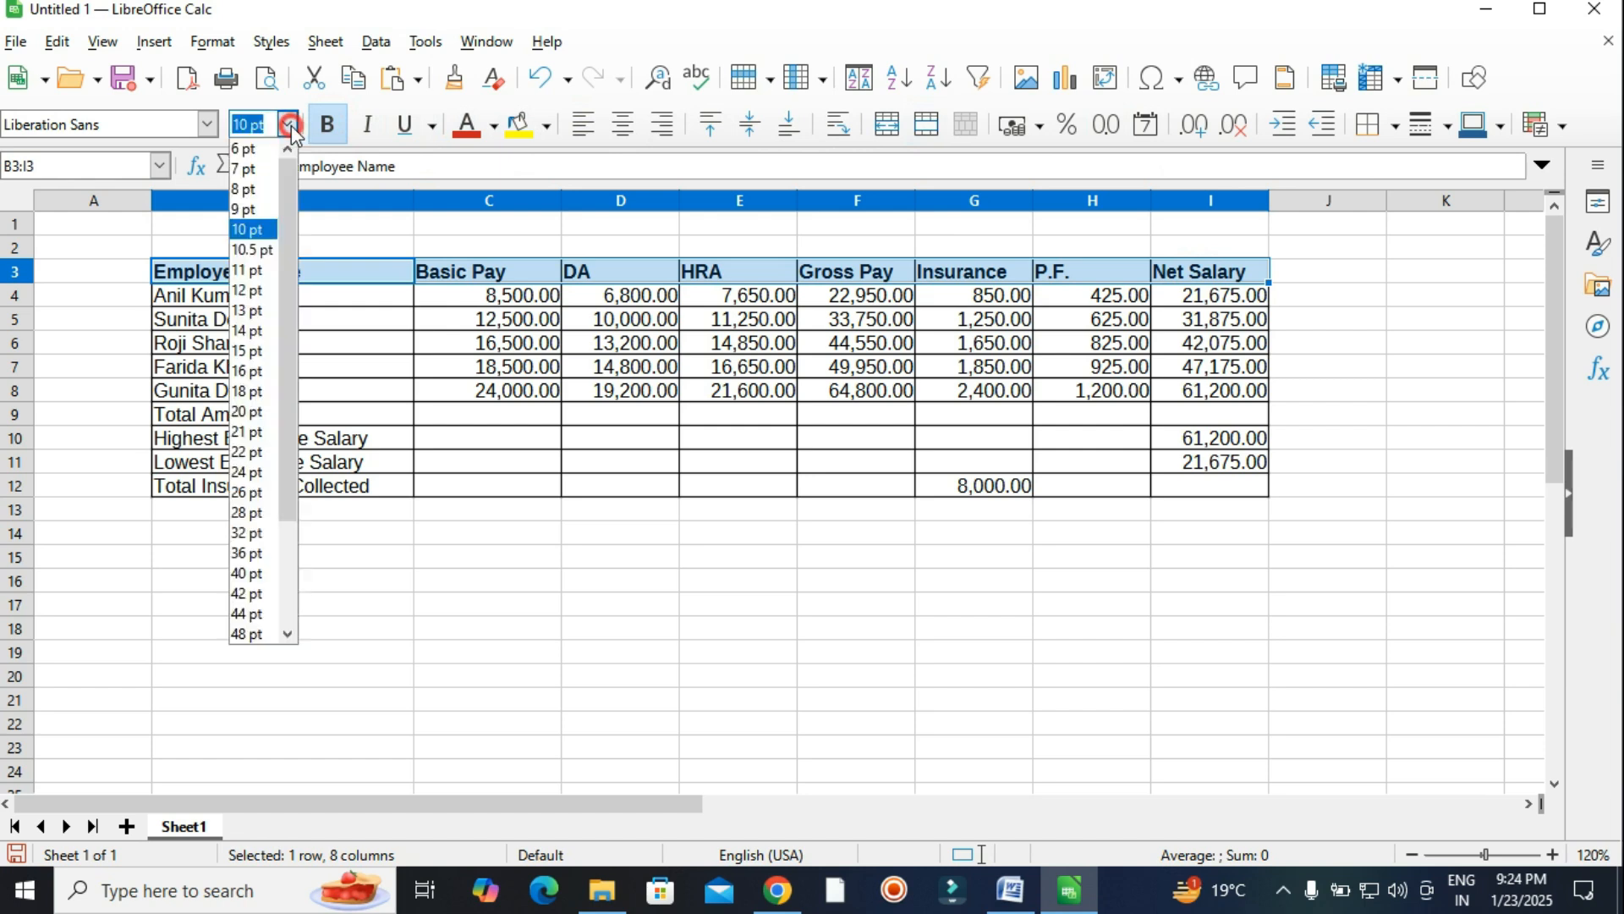
{"action": "left_click", "coordinate": [258, 310]}
{"action": "left_click", "coordinate": [526, 126]}
Fill the table body B4:I12 with a light blue background.
{"action": "left_click", "coordinate": [693, 319]}
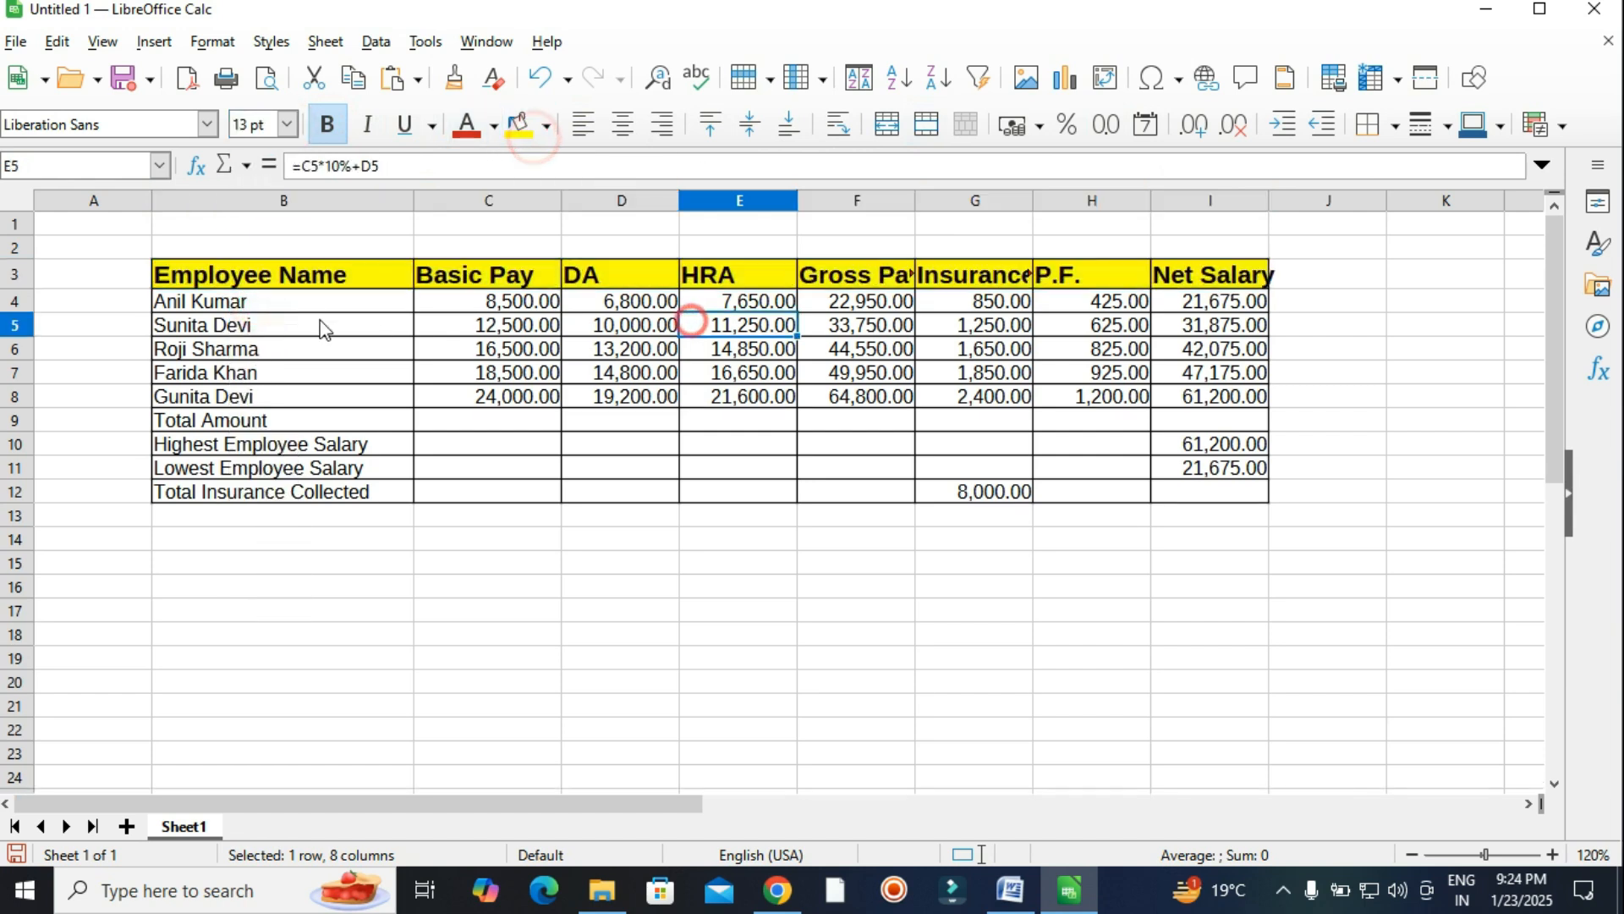
{"action": "left_click_drag", "start_coordinate": [599, 355], "coordinate": [1211, 489]}
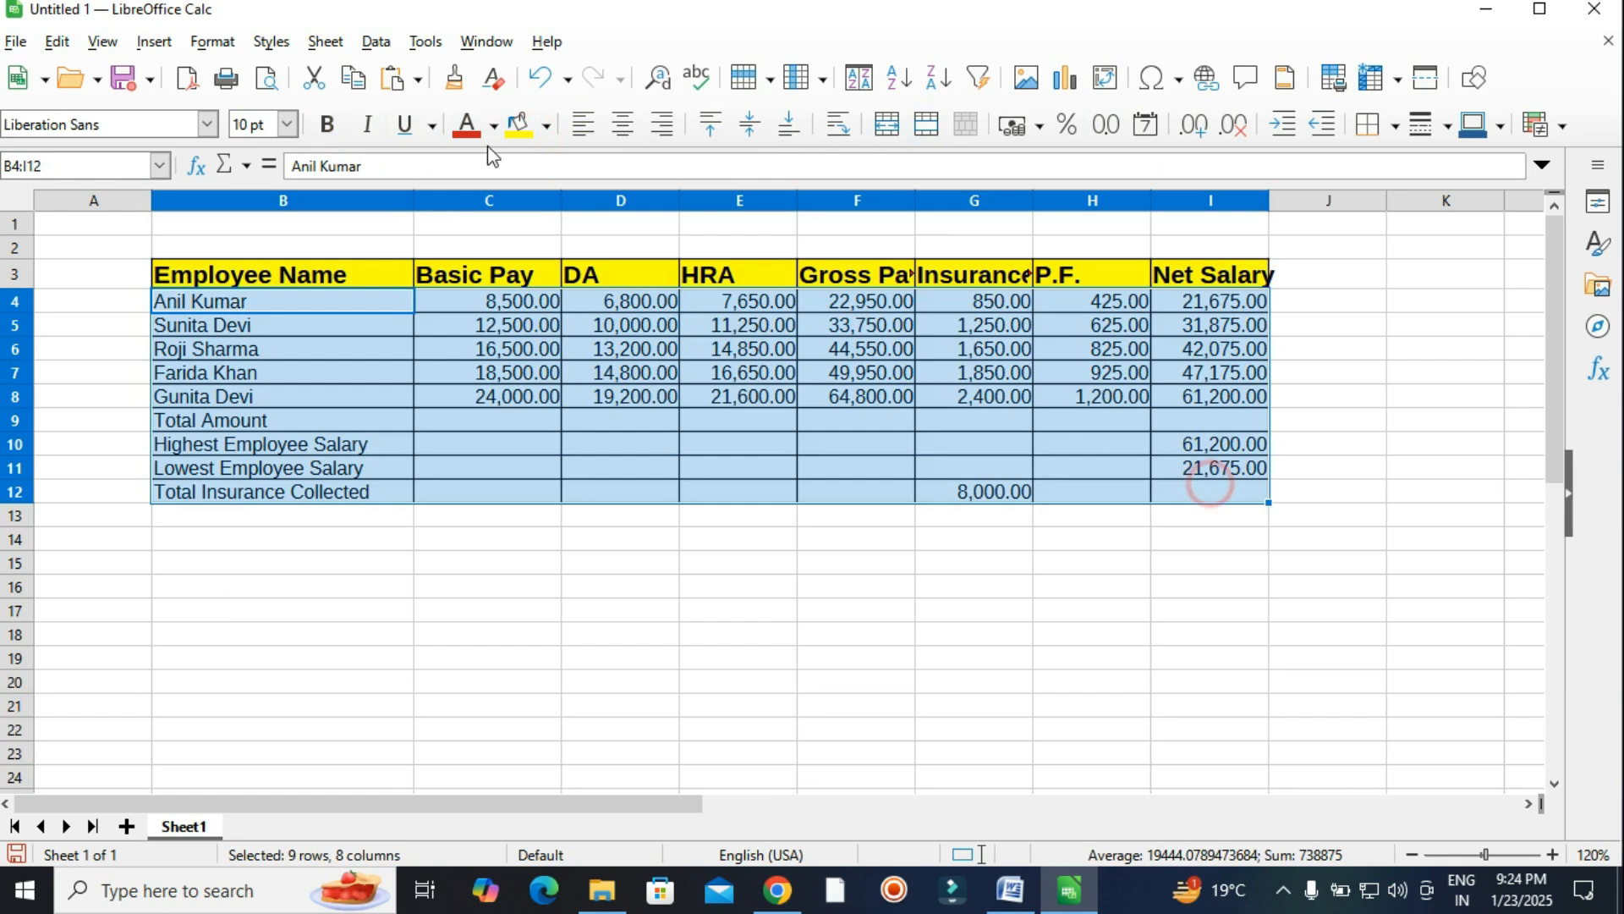
{"action": "left_click", "coordinate": [546, 132]}
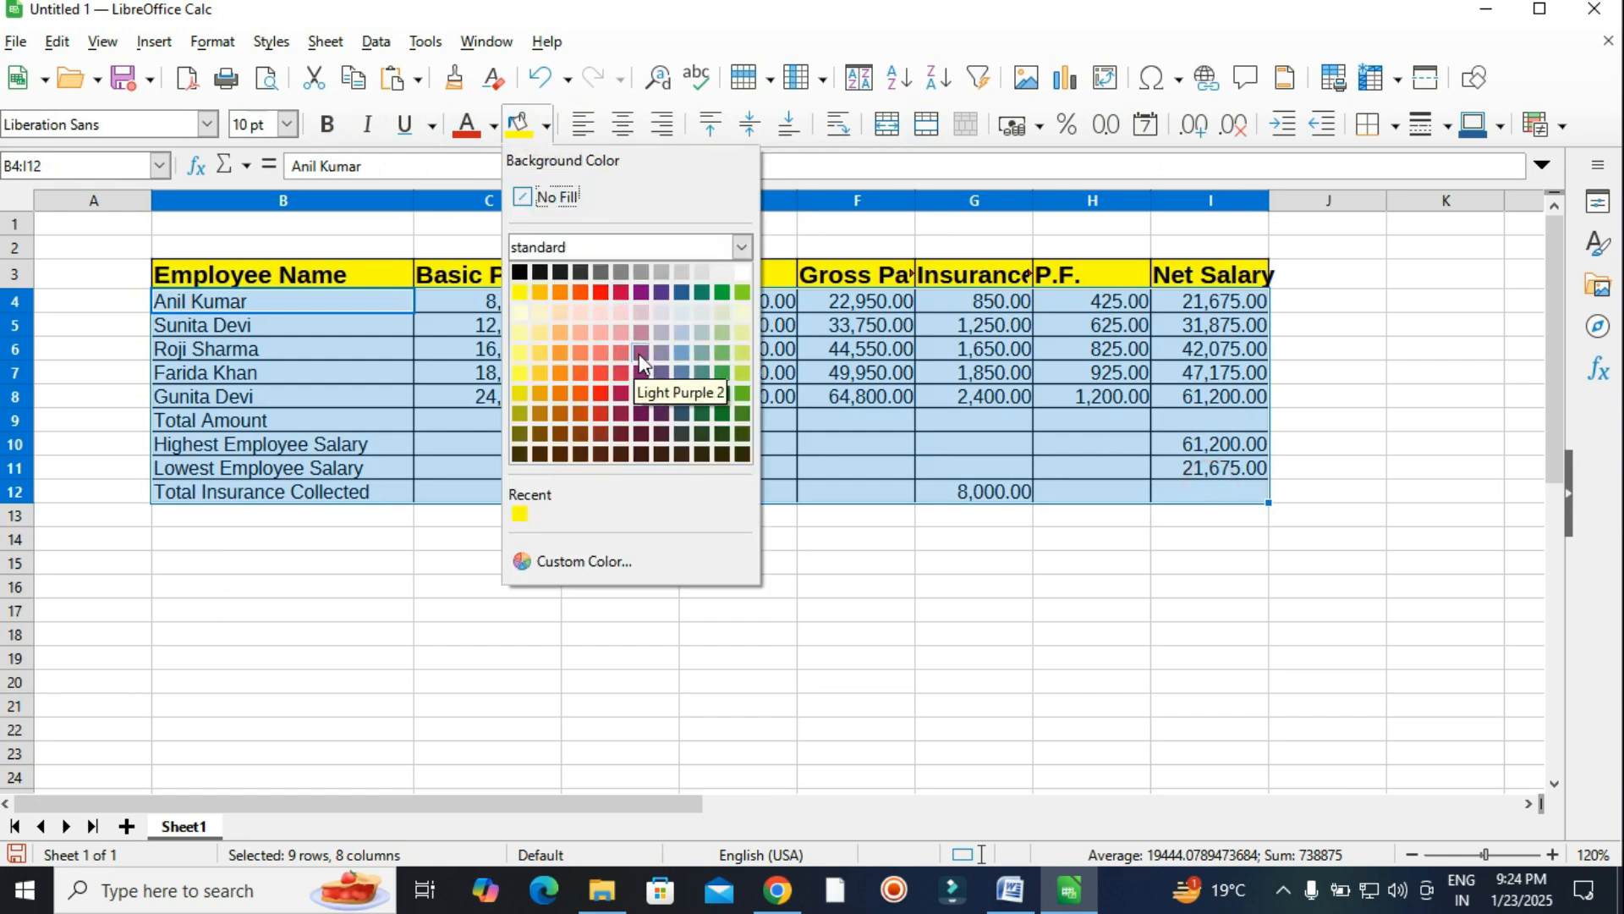
{"action": "left_click", "coordinate": [685, 349]}
{"action": "left_click", "coordinate": [910, 498]}
{"action": "left_click", "coordinate": [963, 582]}
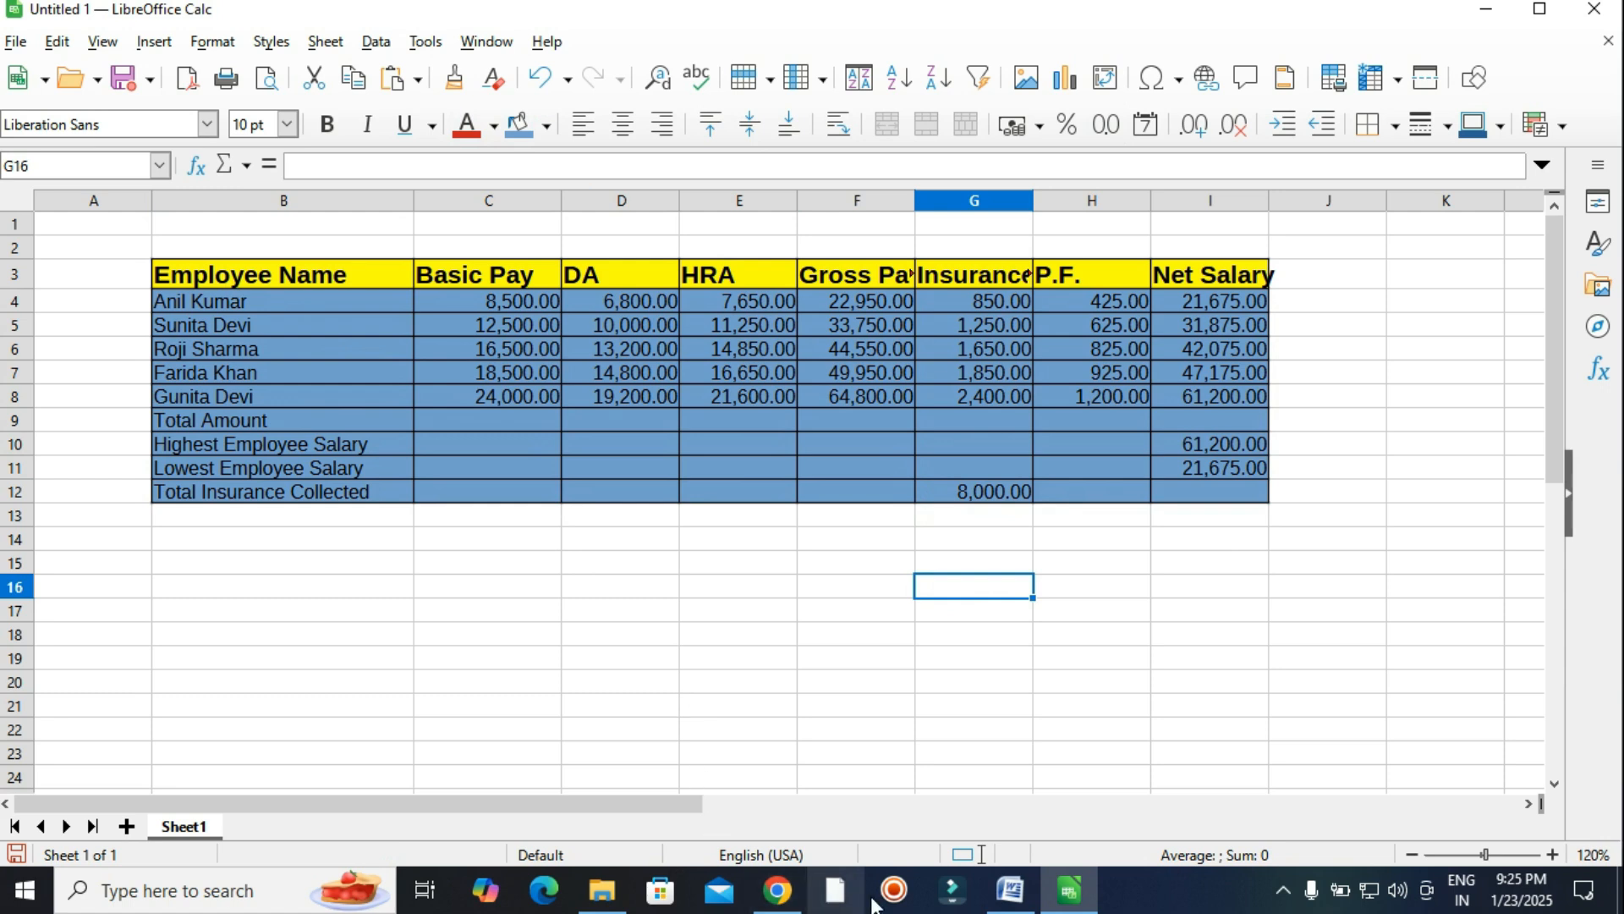
Copy the whole EMPLOYEE'S DATABASE table from the Word assignment, then switch back to Calc.
{"action": "left_click", "coordinate": [1010, 890]}
{"action": "scroll", "coordinate": [696, 484], "scroll_direction": "down", "scroll_amount": 1}
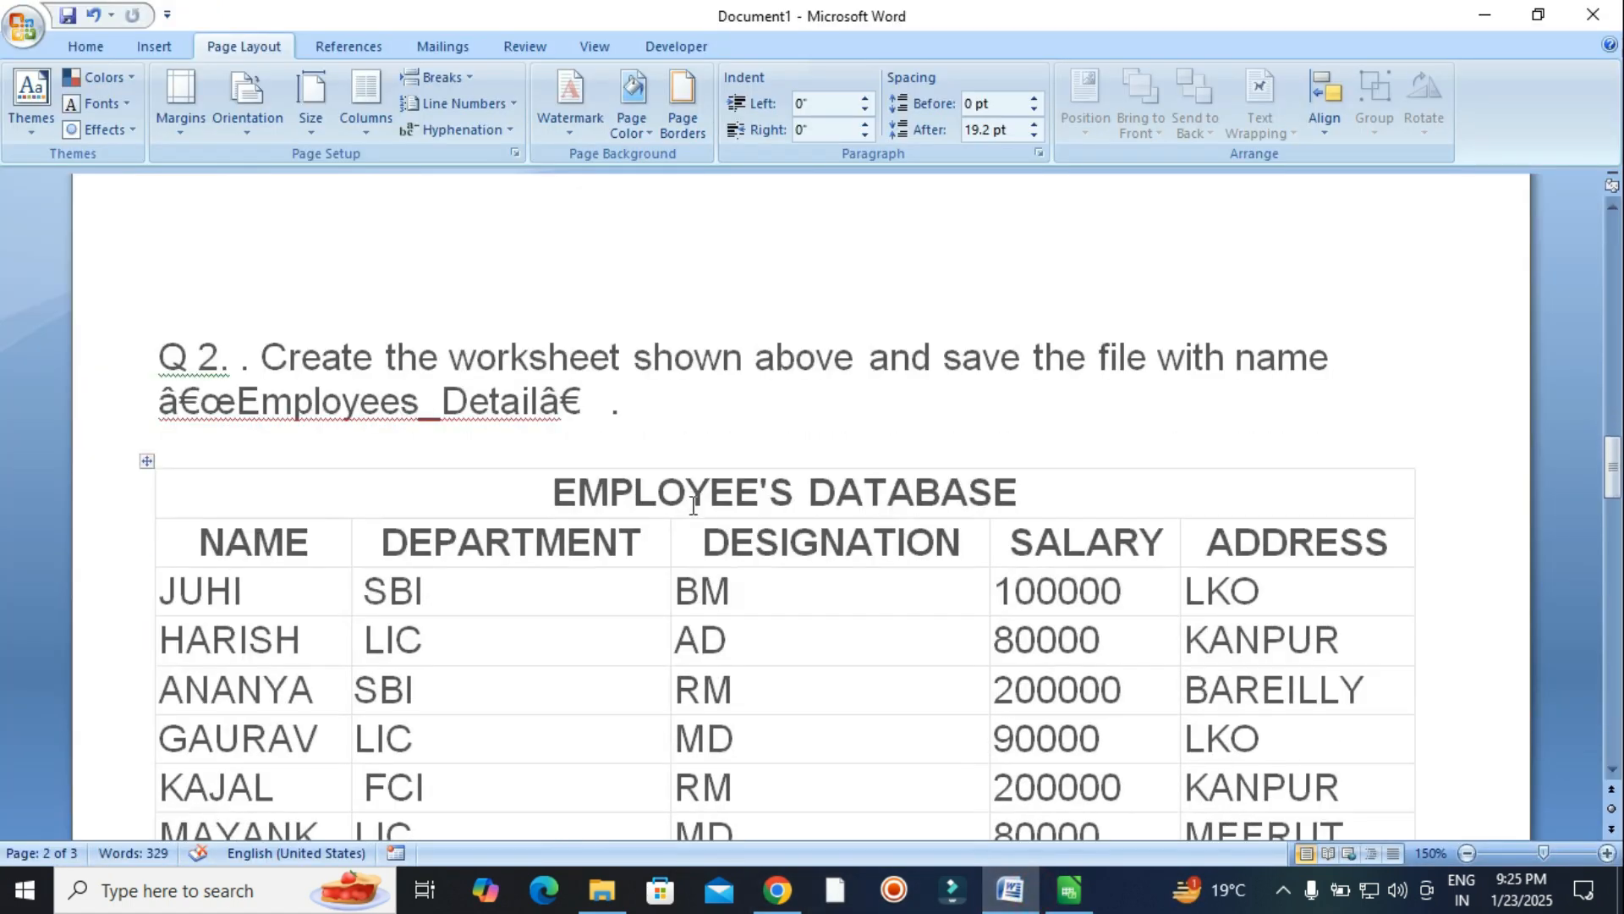
{"action": "scroll", "coordinate": [859, 460], "scroll_direction": "down", "scroll_amount": 2}
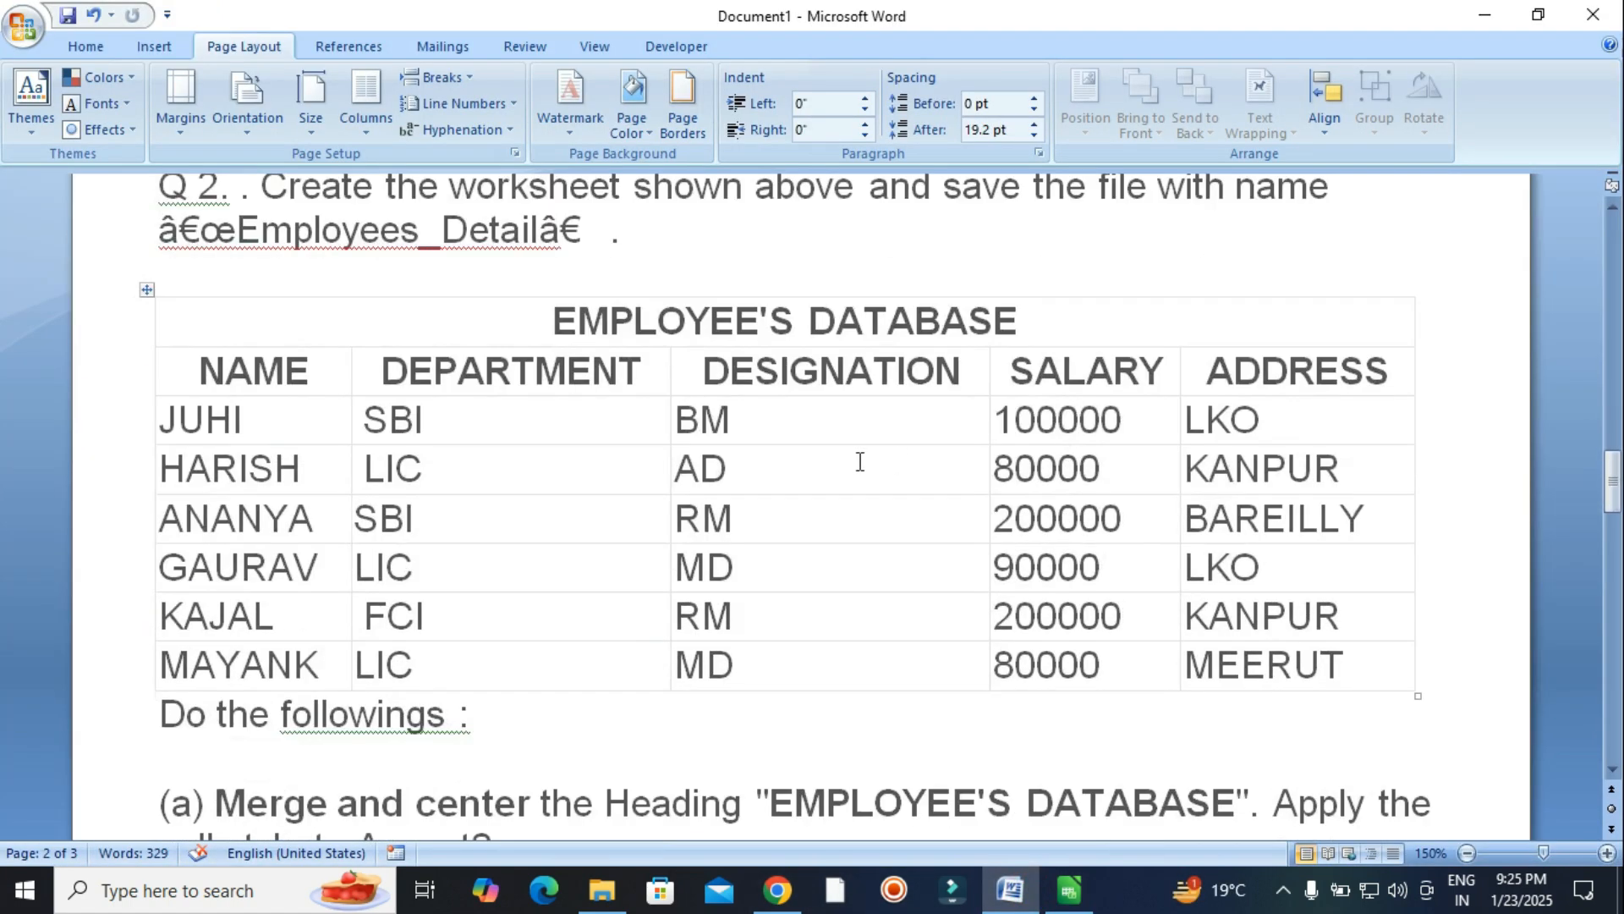
{"action": "left_click", "coordinate": [855, 461]}
{"action": "left_click_drag", "start_coordinate": [242, 316], "coordinate": [1296, 689]}
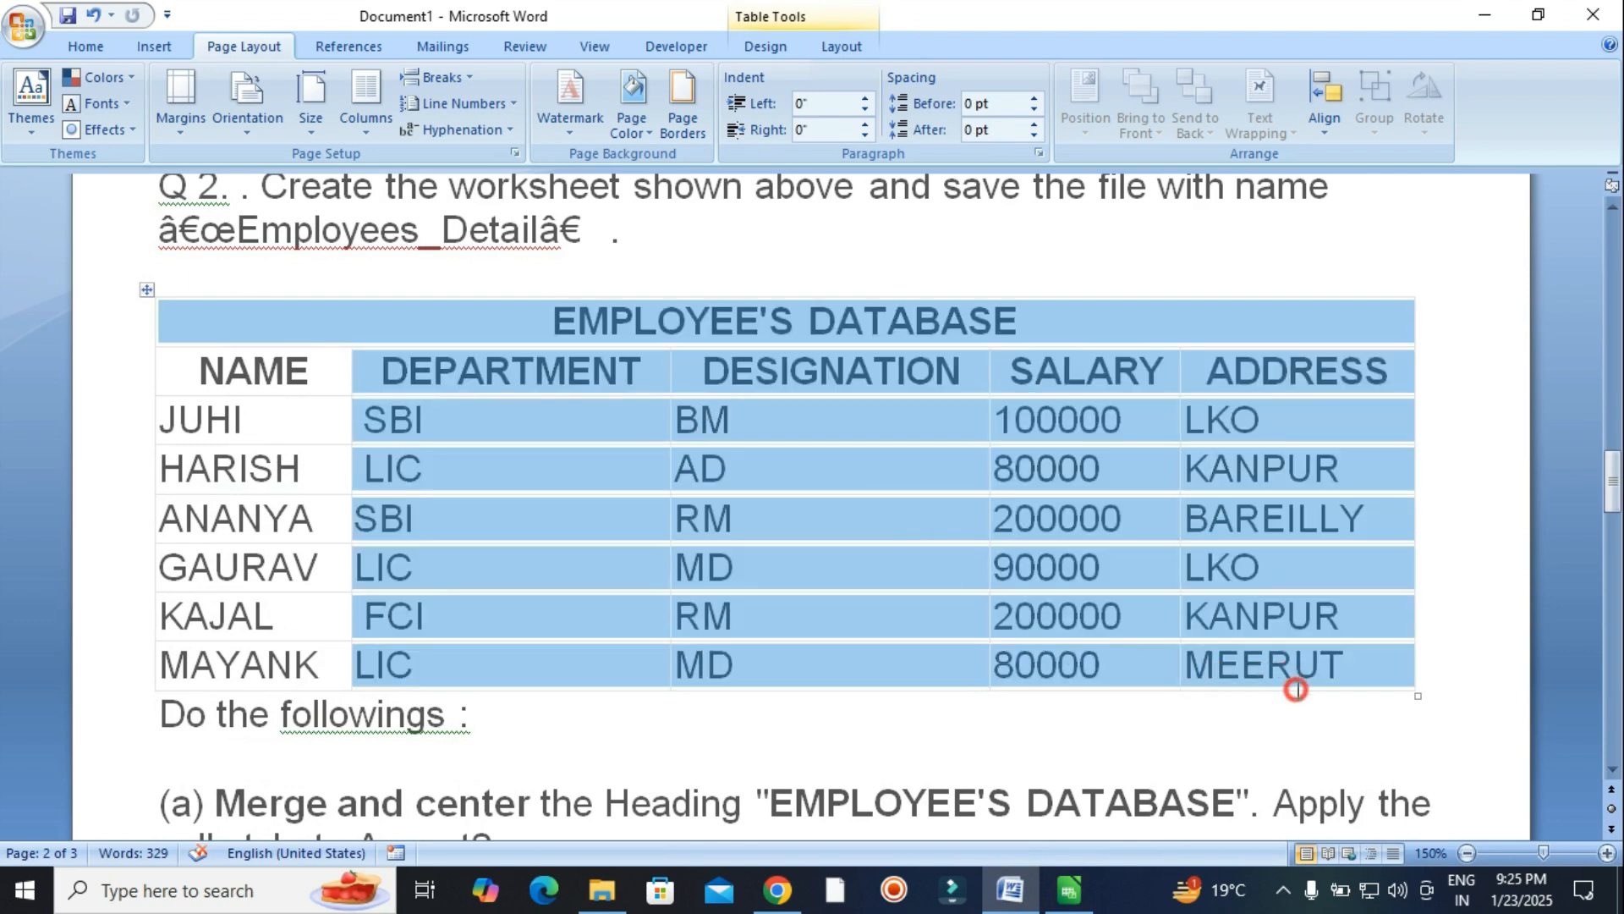
{"action": "left_click_drag", "start_coordinate": [231, 320], "coordinate": [1256, 690]}
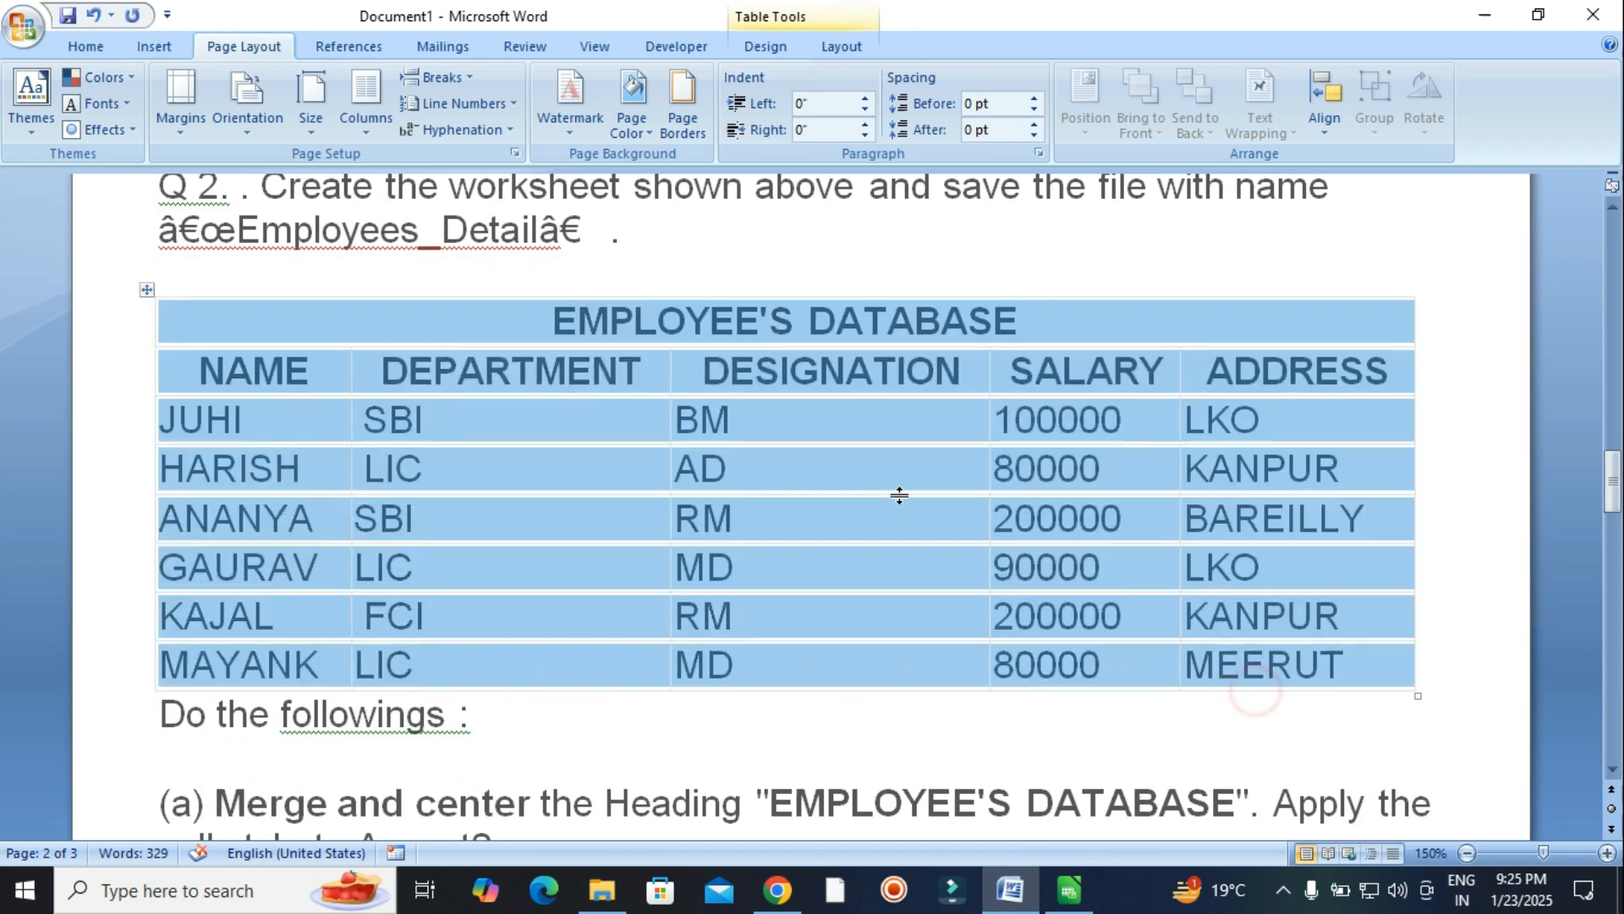
{"action": "right_click", "coordinate": [901, 475]}
{"action": "left_click", "coordinate": [963, 513]}
{"action": "left_click", "coordinate": [1069, 890]}
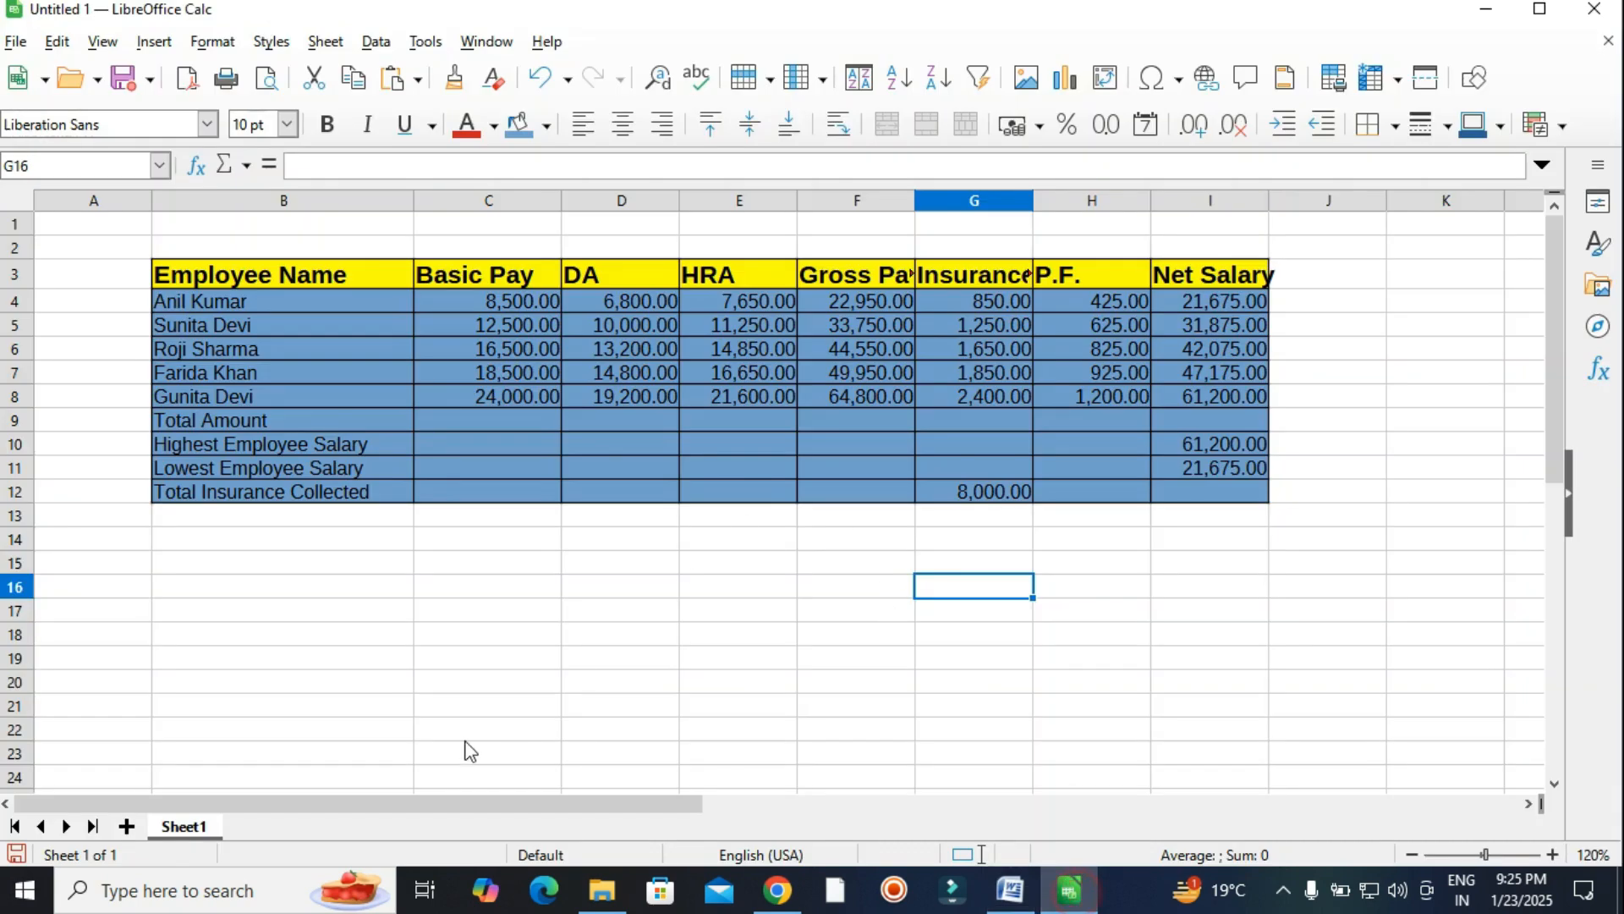
Add Sheet2 and paste the employee database at C4 as unformatted text.
{"action": "left_click", "coordinate": [127, 827]}
{"action": "left_click", "coordinate": [447, 319]}
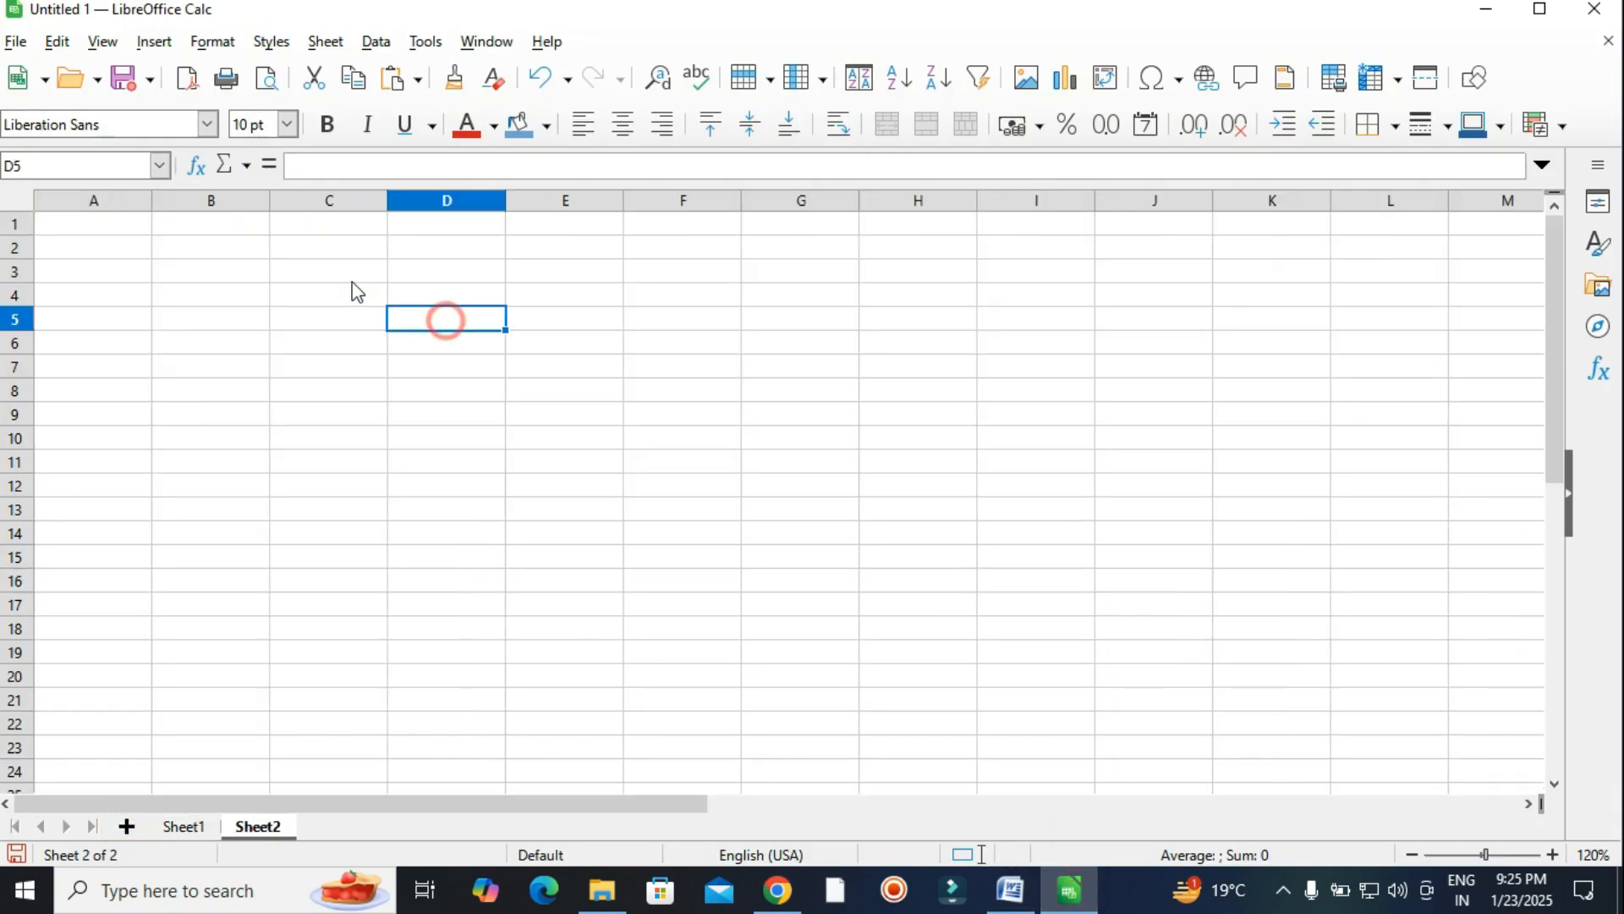
{"action": "right_click", "coordinate": [306, 288]}
{"action": "mouse_move", "coordinate": [373, 384]}
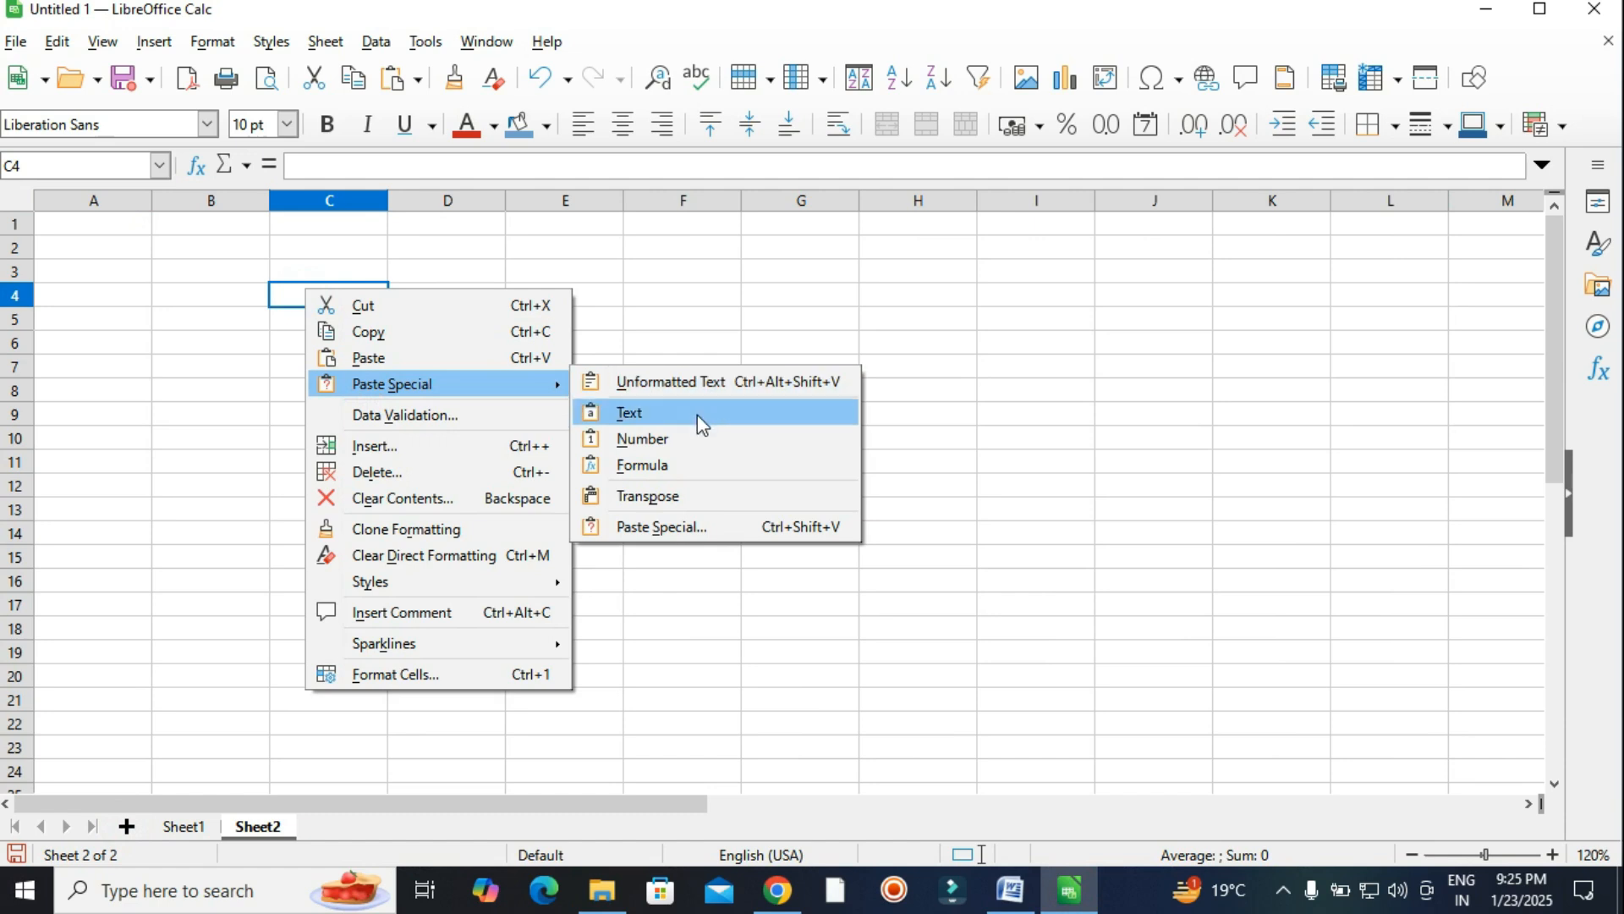
{"action": "left_click", "coordinate": [694, 530]}
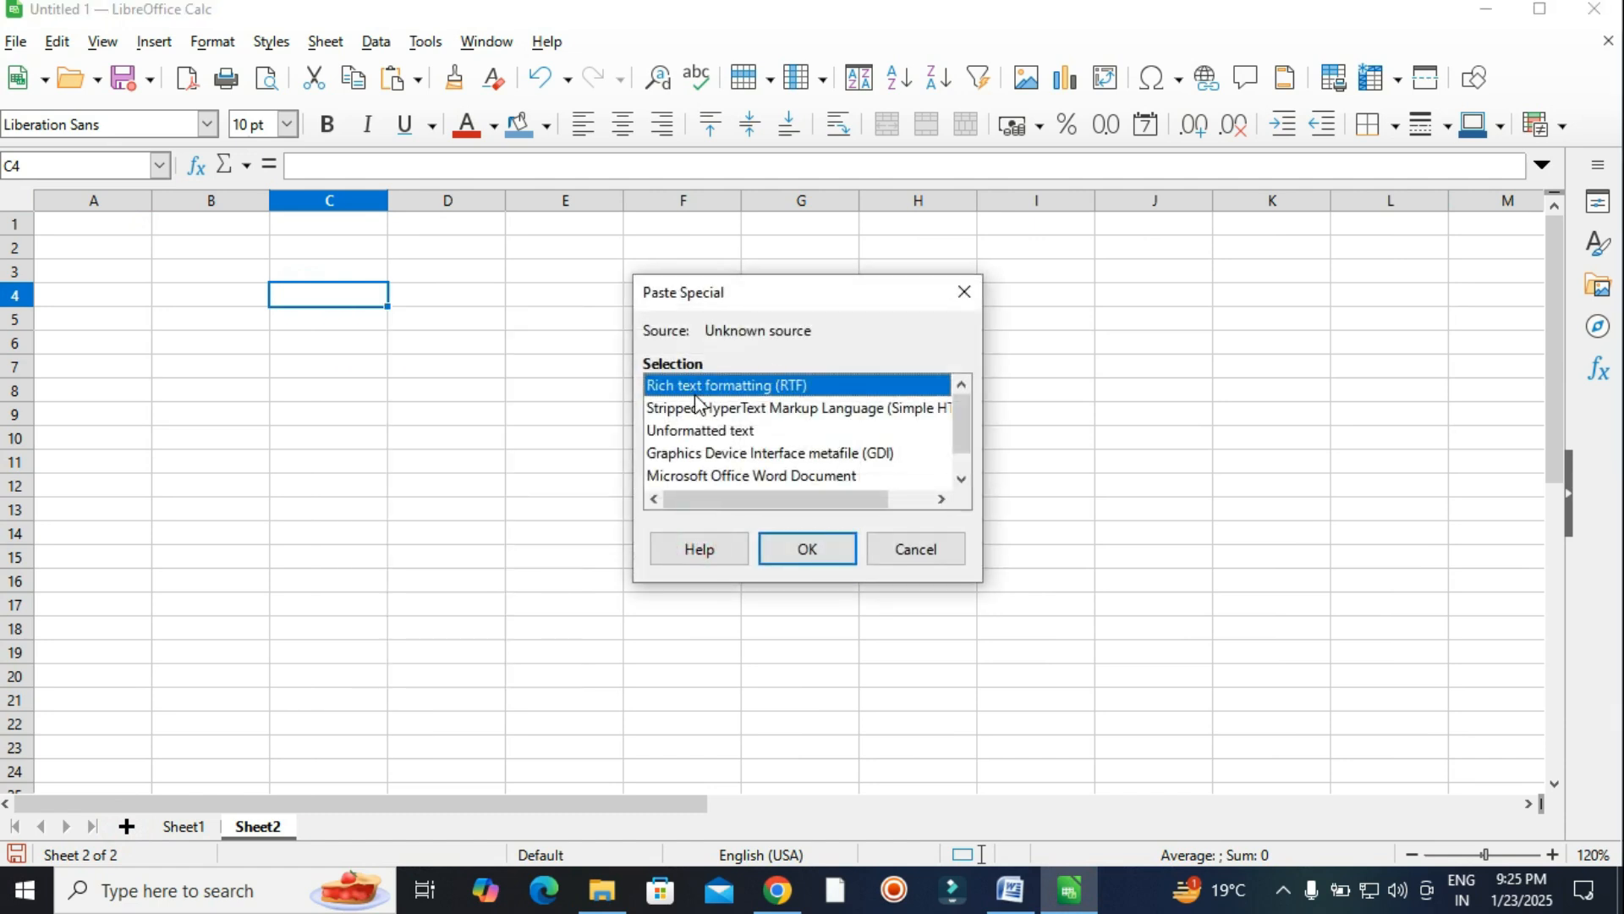
{"action": "left_click", "coordinate": [712, 430]}
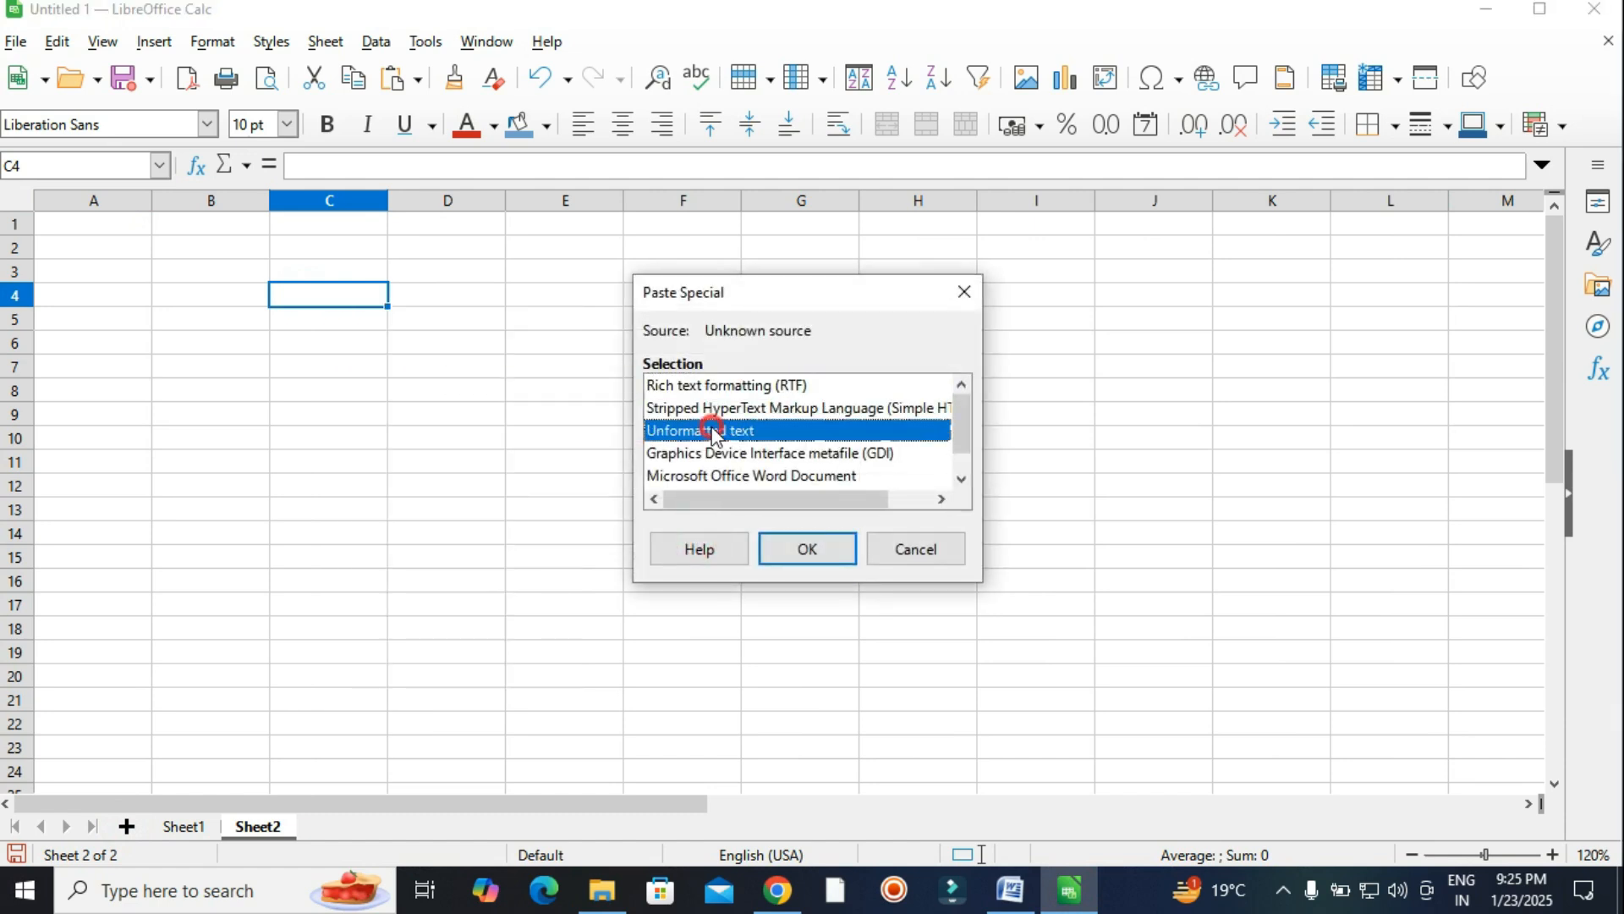
{"action": "left_click", "coordinate": [807, 551]}
{"action": "left_click", "coordinate": [899, 751]}
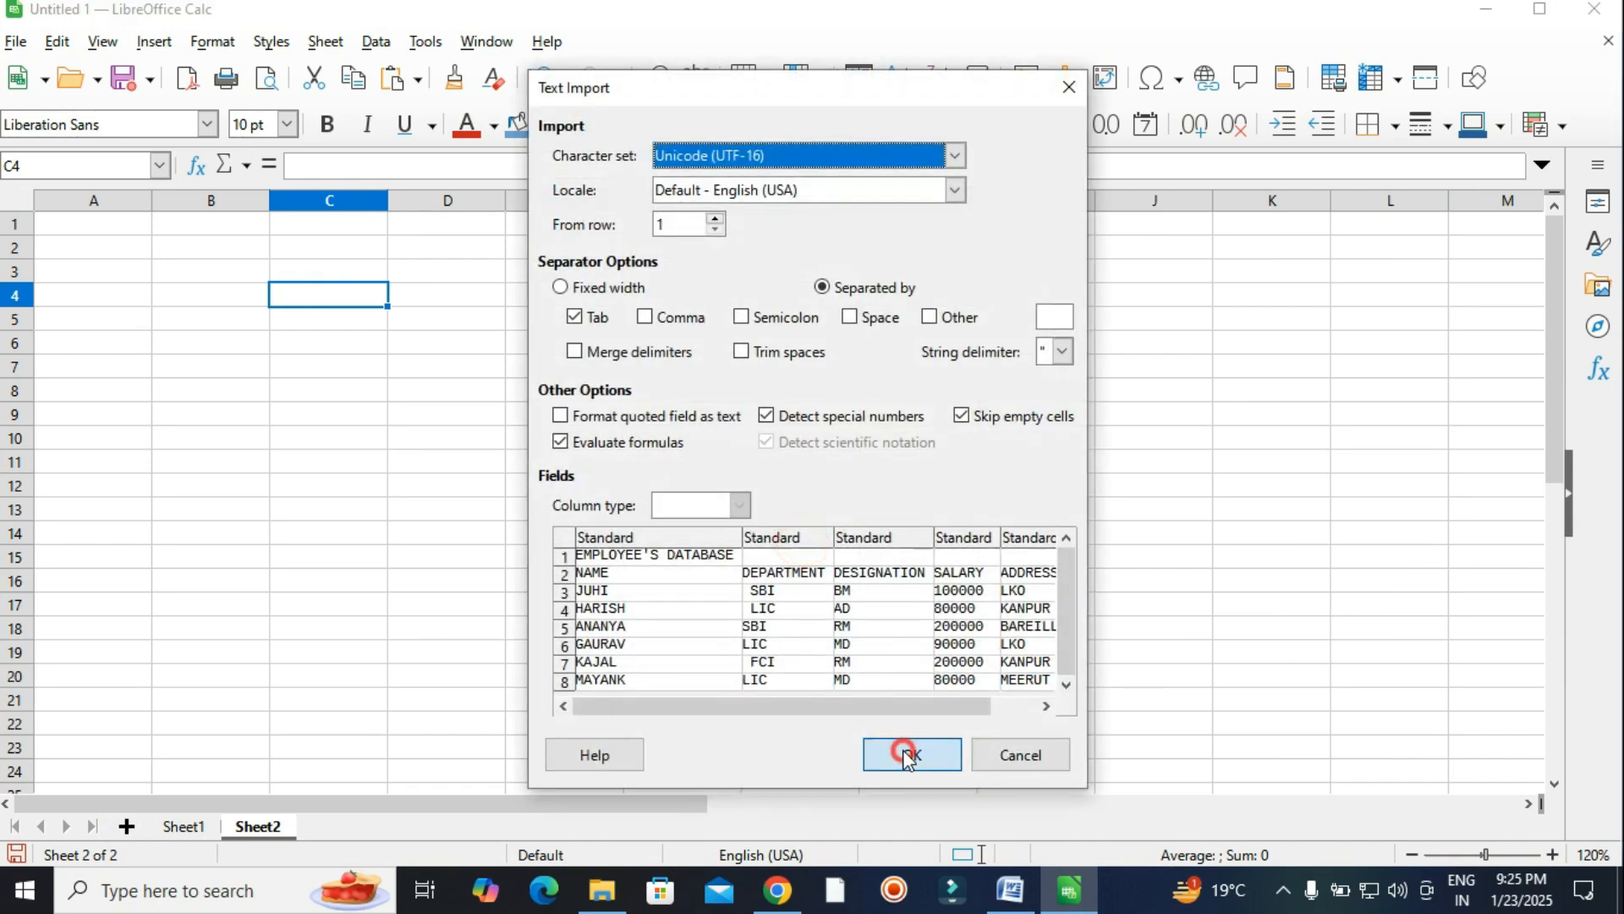
{"action": "left_click", "coordinate": [969, 559]}
Widen columns C to G evenly to fit the pasted data.
{"action": "left_click_drag", "start_coordinate": [337, 200], "coordinate": [950, 206]}
{"action": "left_click", "coordinate": [990, 367]}
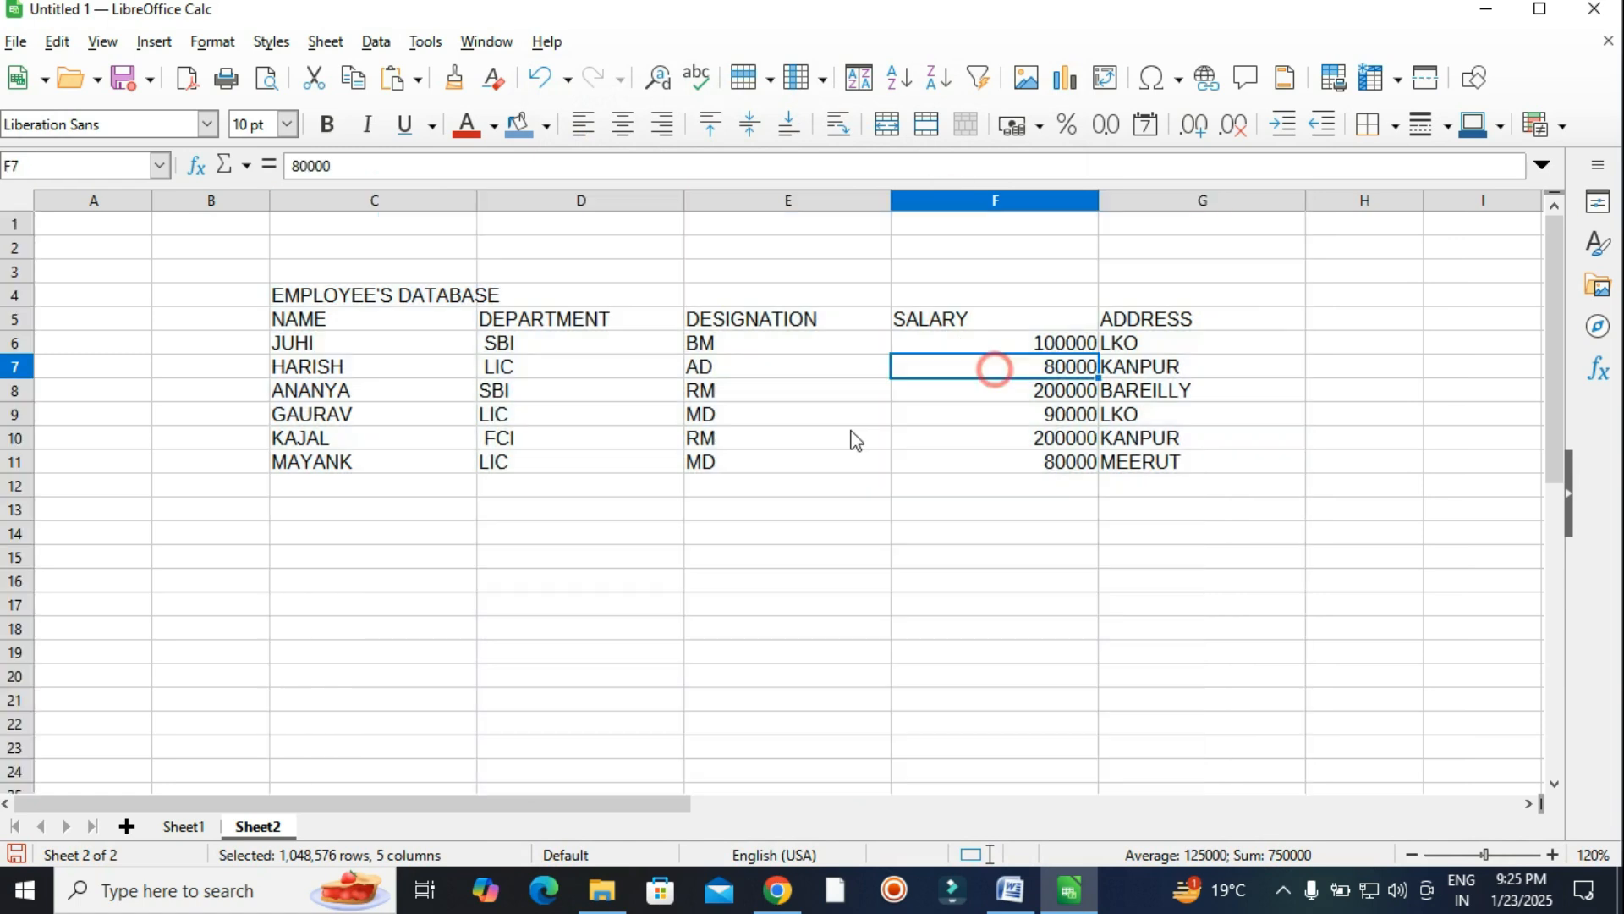
{"action": "left_click", "coordinate": [851, 437]}
{"action": "left_click", "coordinate": [988, 535]}
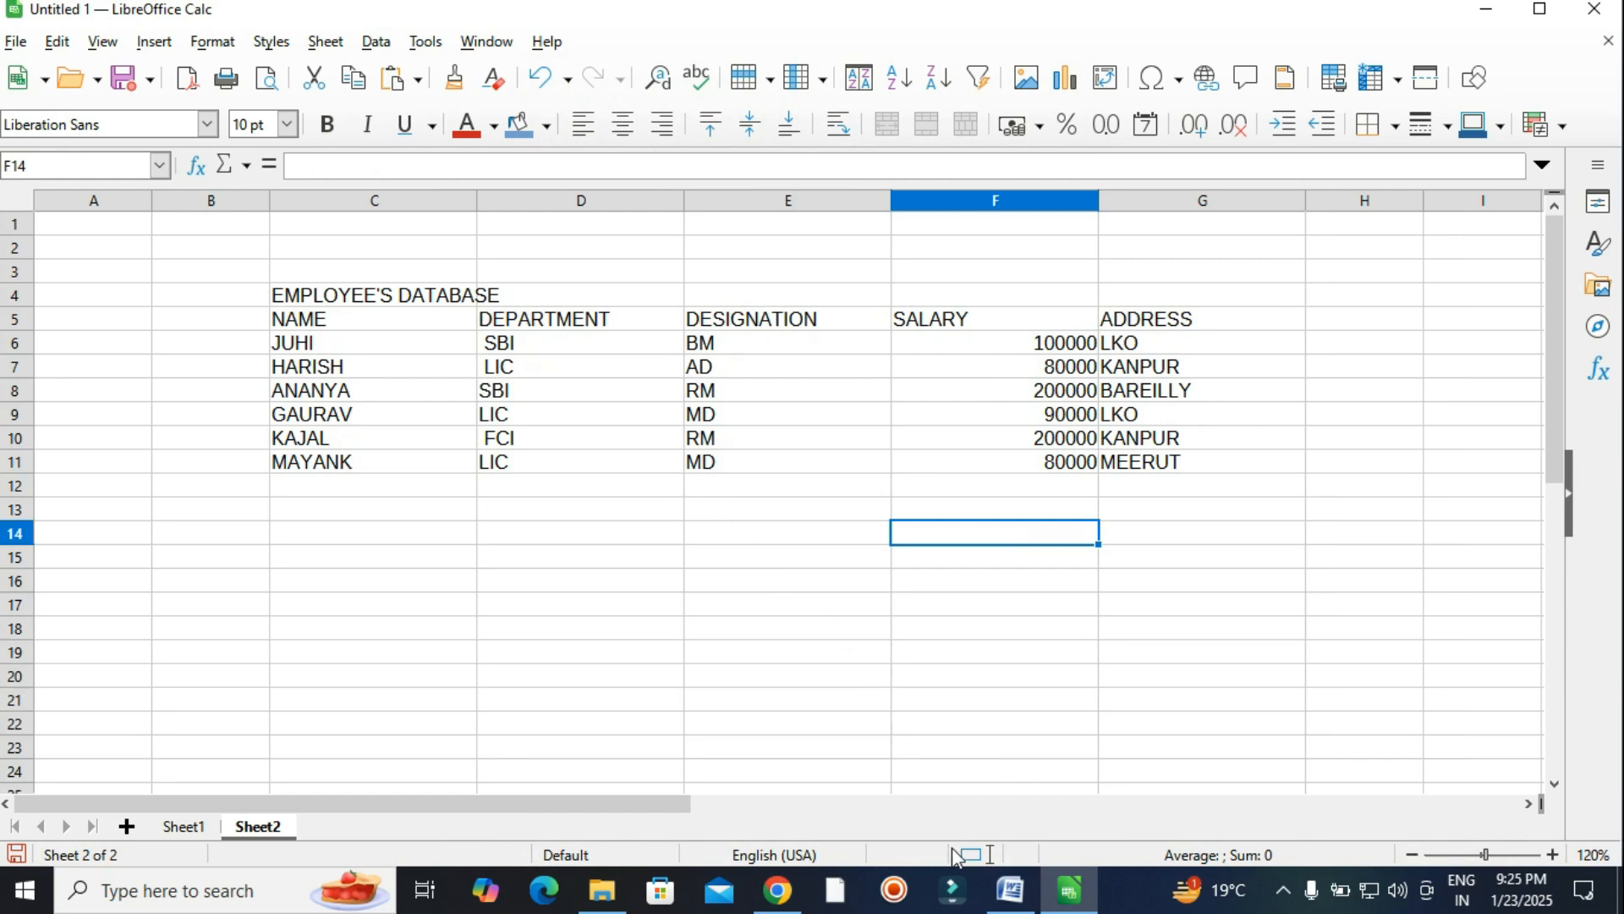
Check the next task in the Word assignment and return to Calc.
{"action": "mouse_move", "coordinate": [1011, 890]}
{"action": "left_click", "coordinate": [981, 813]}
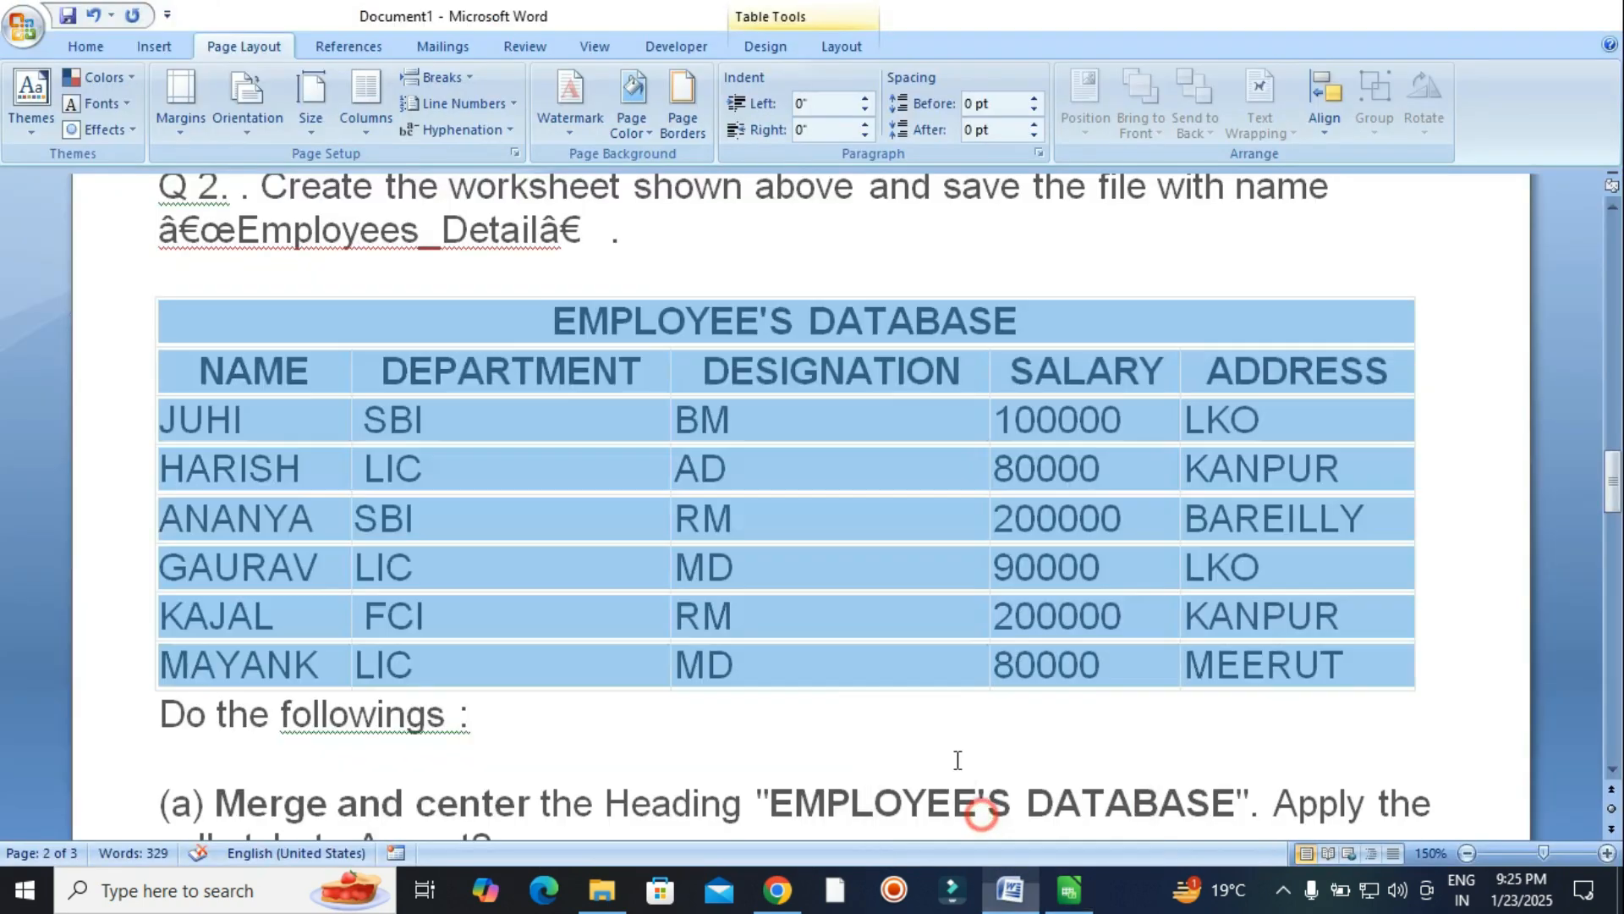
{"action": "scroll", "coordinate": [849, 511], "scroll_direction": "down", "scroll_amount": 5}
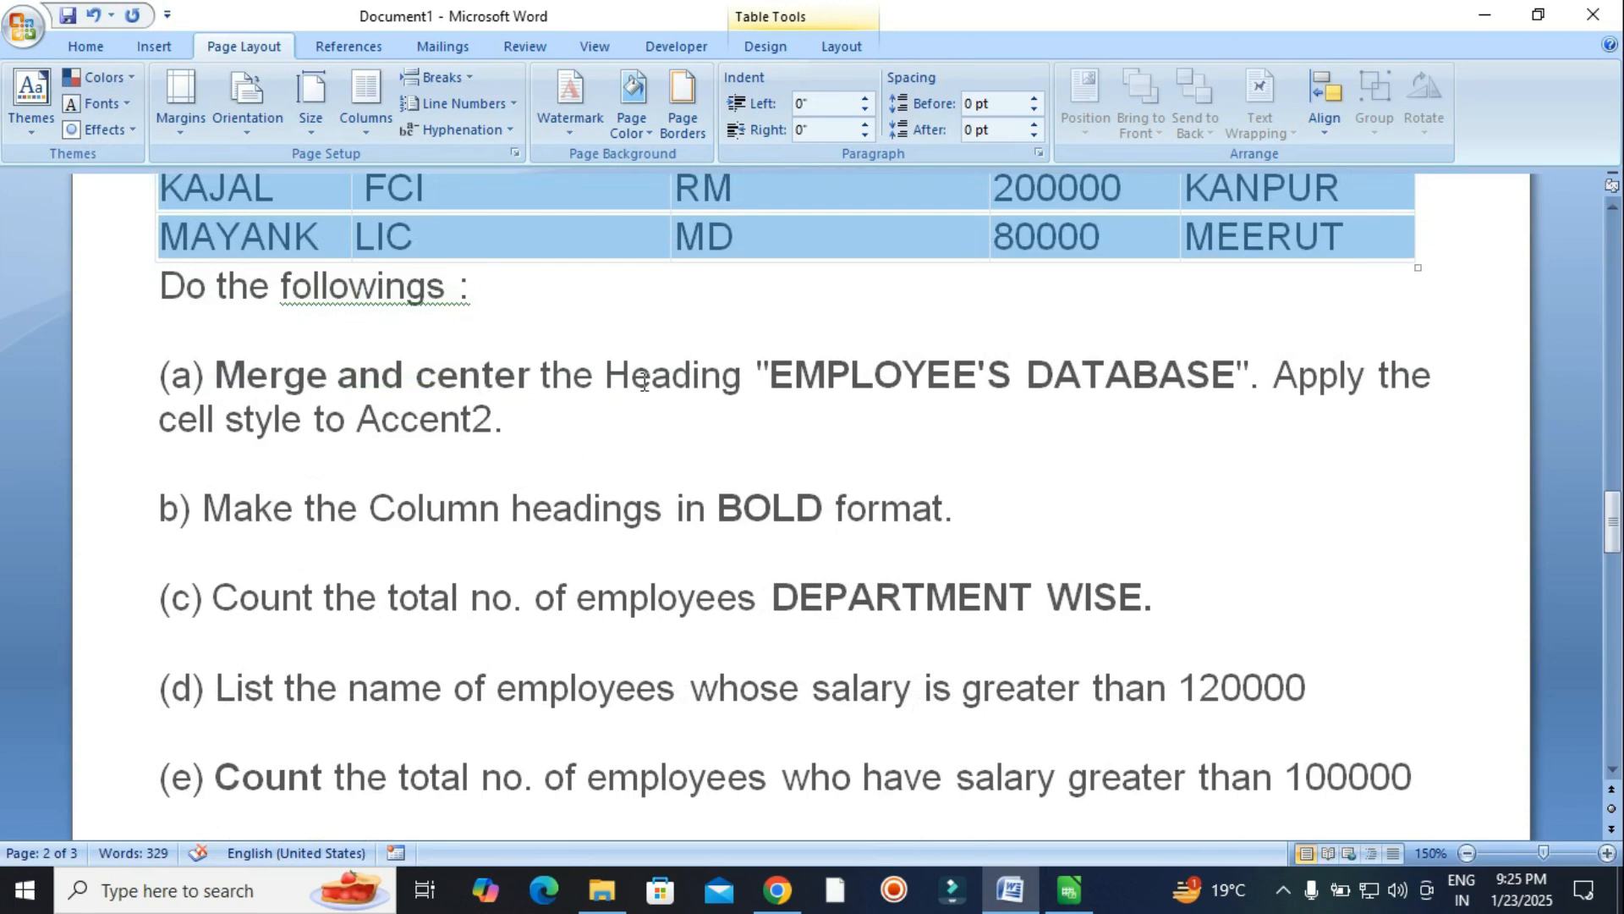
{"action": "left_click", "coordinate": [1069, 890]}
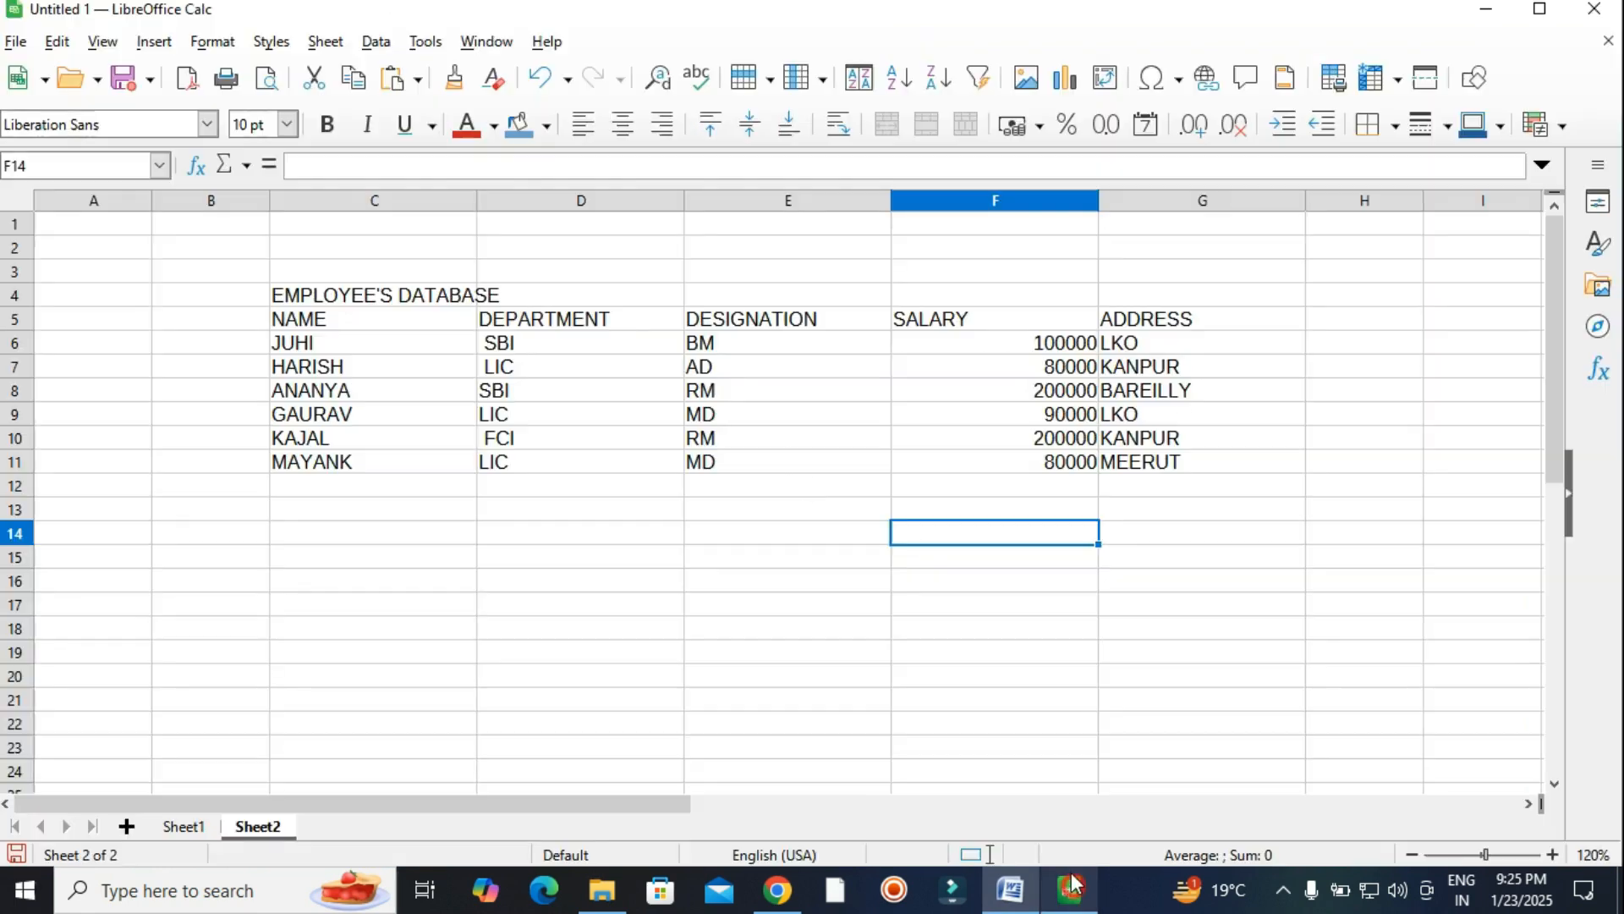
Merge C4:G4 and centre the EMPLOYEE'S DATABASE title across it.
{"action": "left_click", "coordinate": [410, 296]}
{"action": "left_click_drag", "start_coordinate": [329, 298], "coordinate": [1203, 298]}
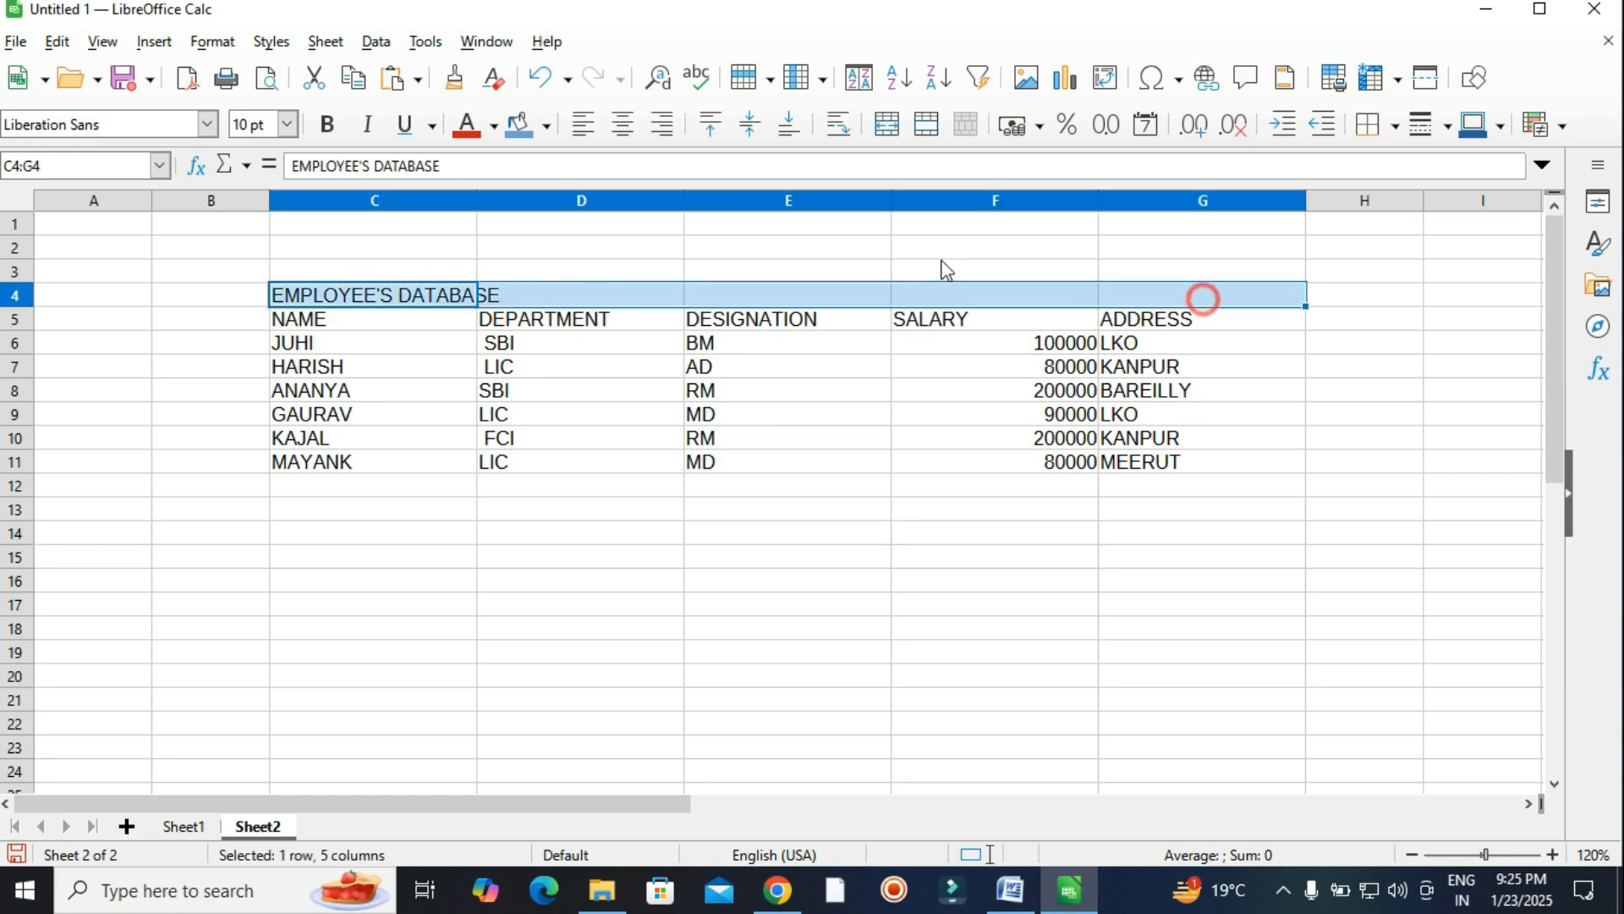
{"action": "left_click", "coordinate": [928, 125]}
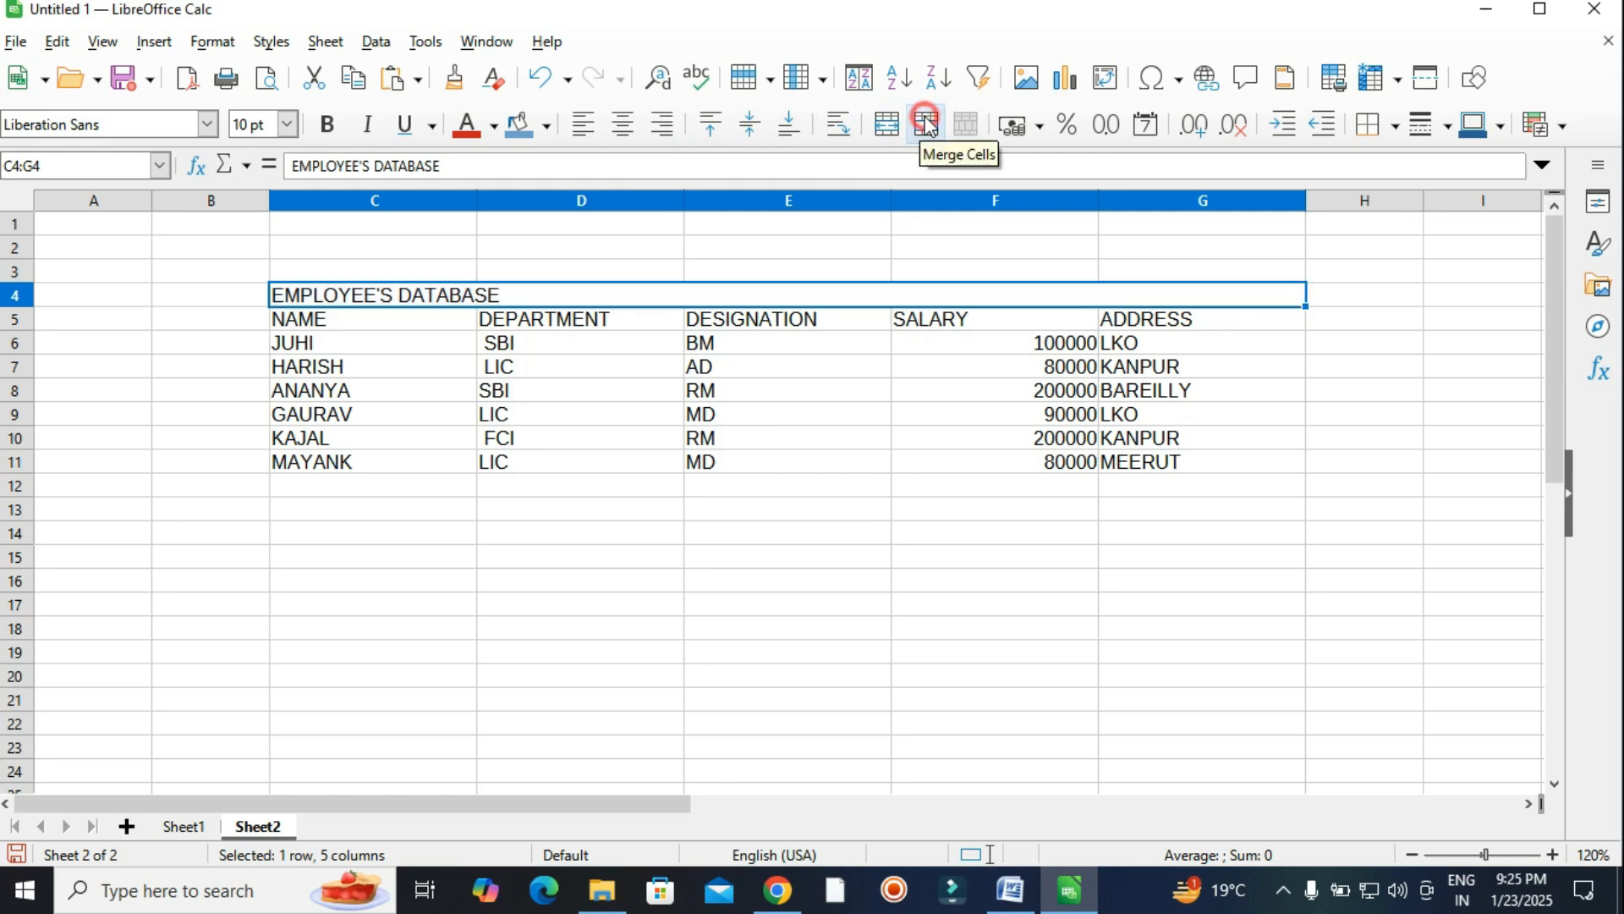
{"action": "left_click", "coordinate": [623, 127]}
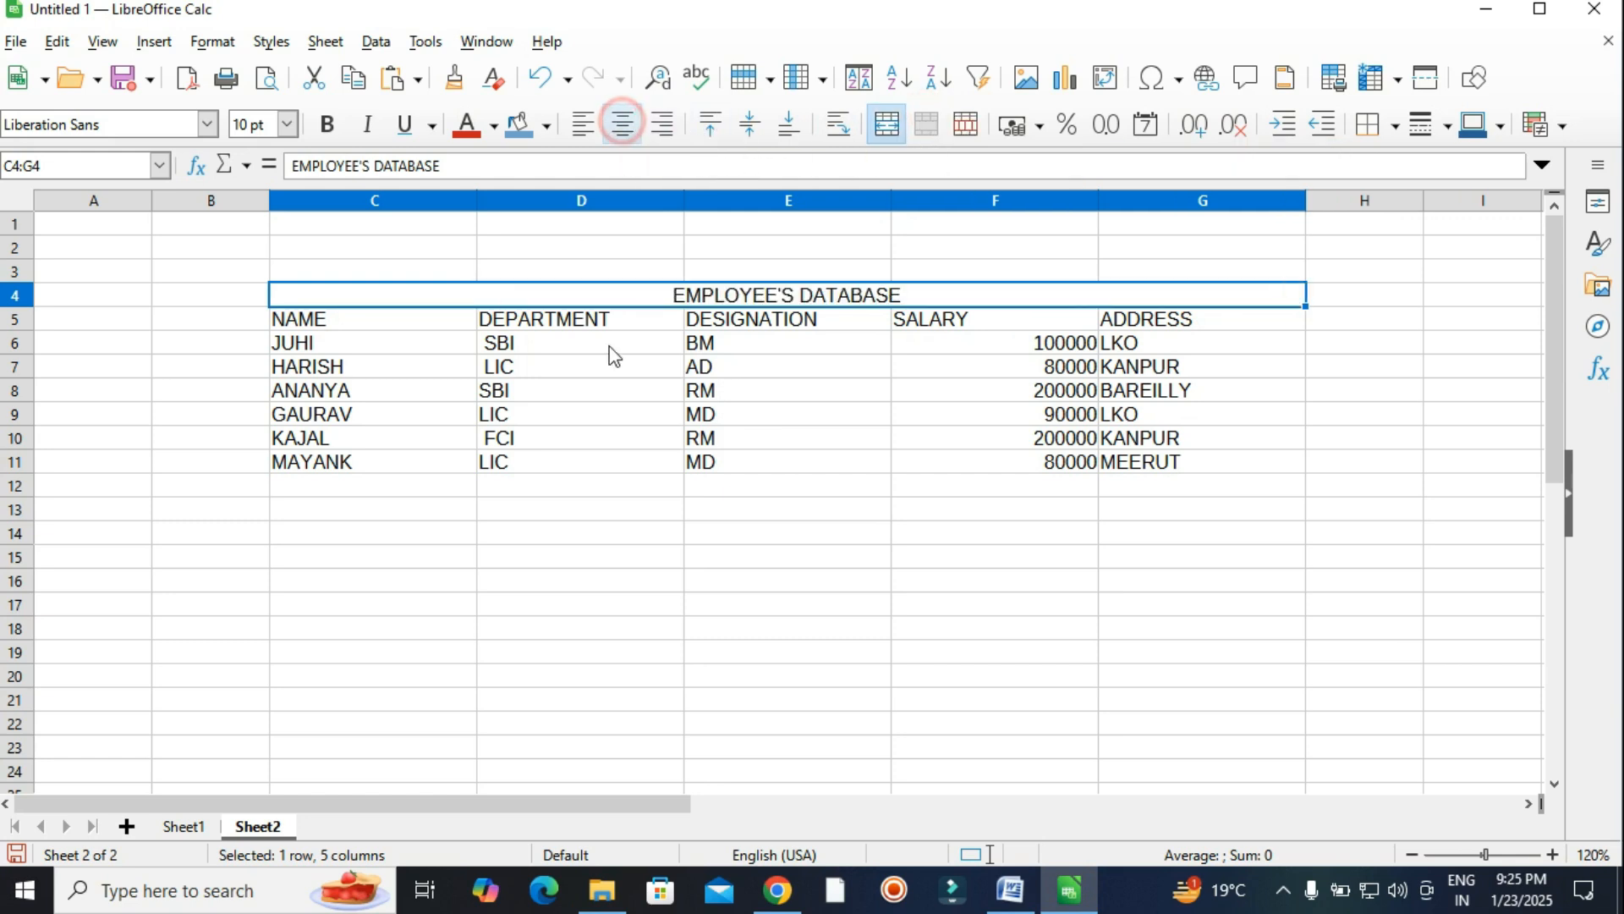
{"action": "left_click", "coordinate": [765, 504]}
Enlarge the title font, choosing 15 pt and then 16 pt.
{"action": "left_click", "coordinate": [385, 293]}
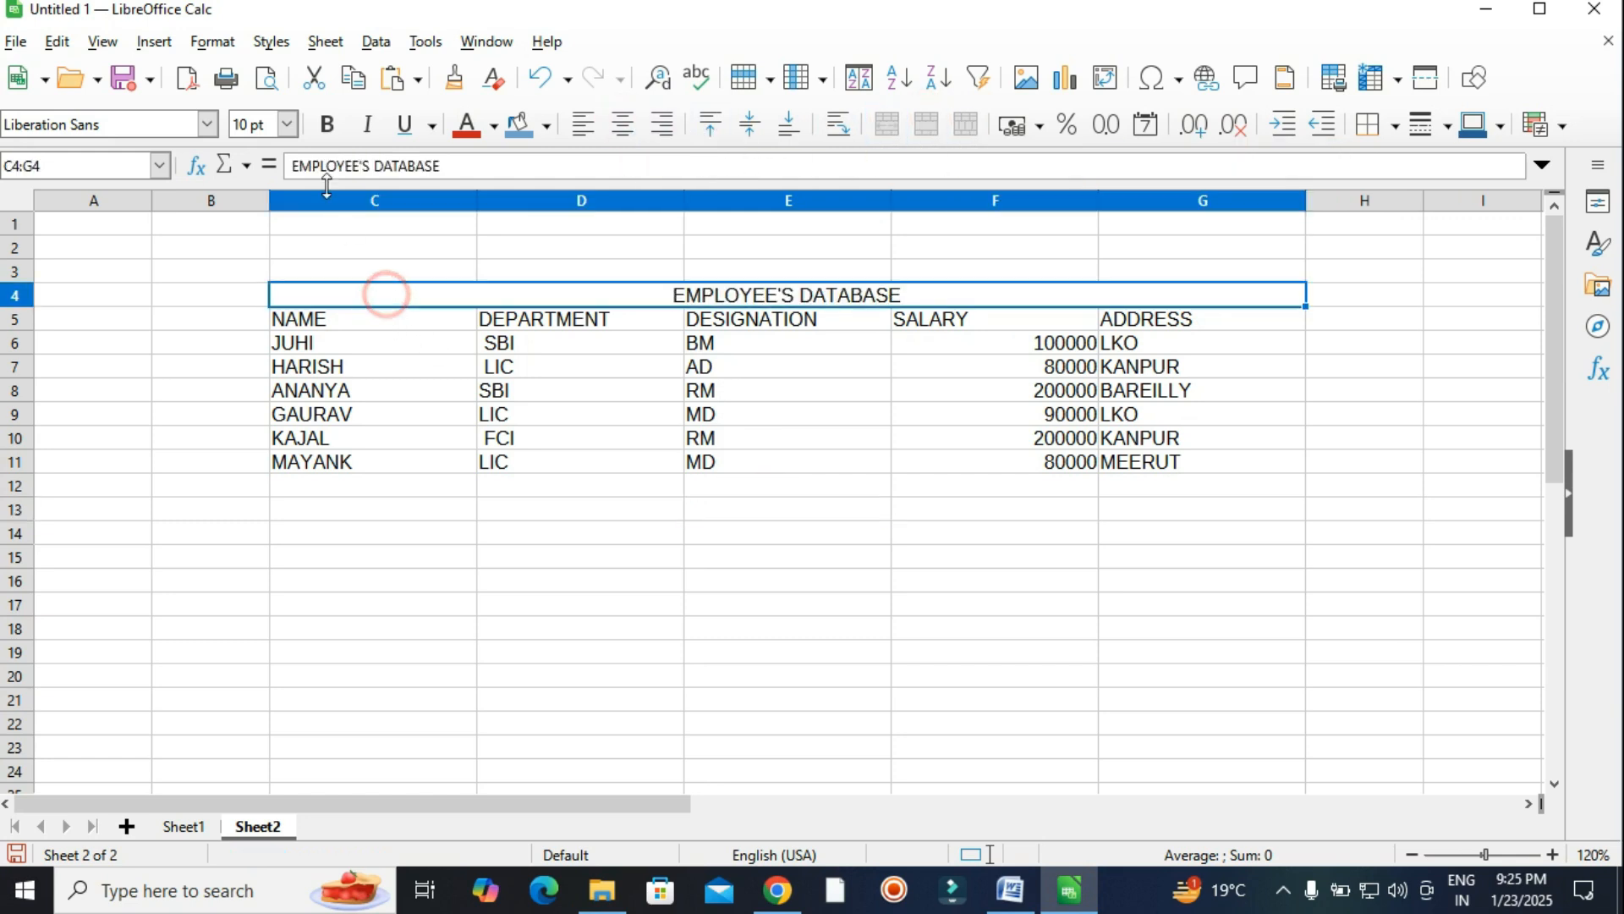
{"action": "left_click", "coordinate": [287, 124]}
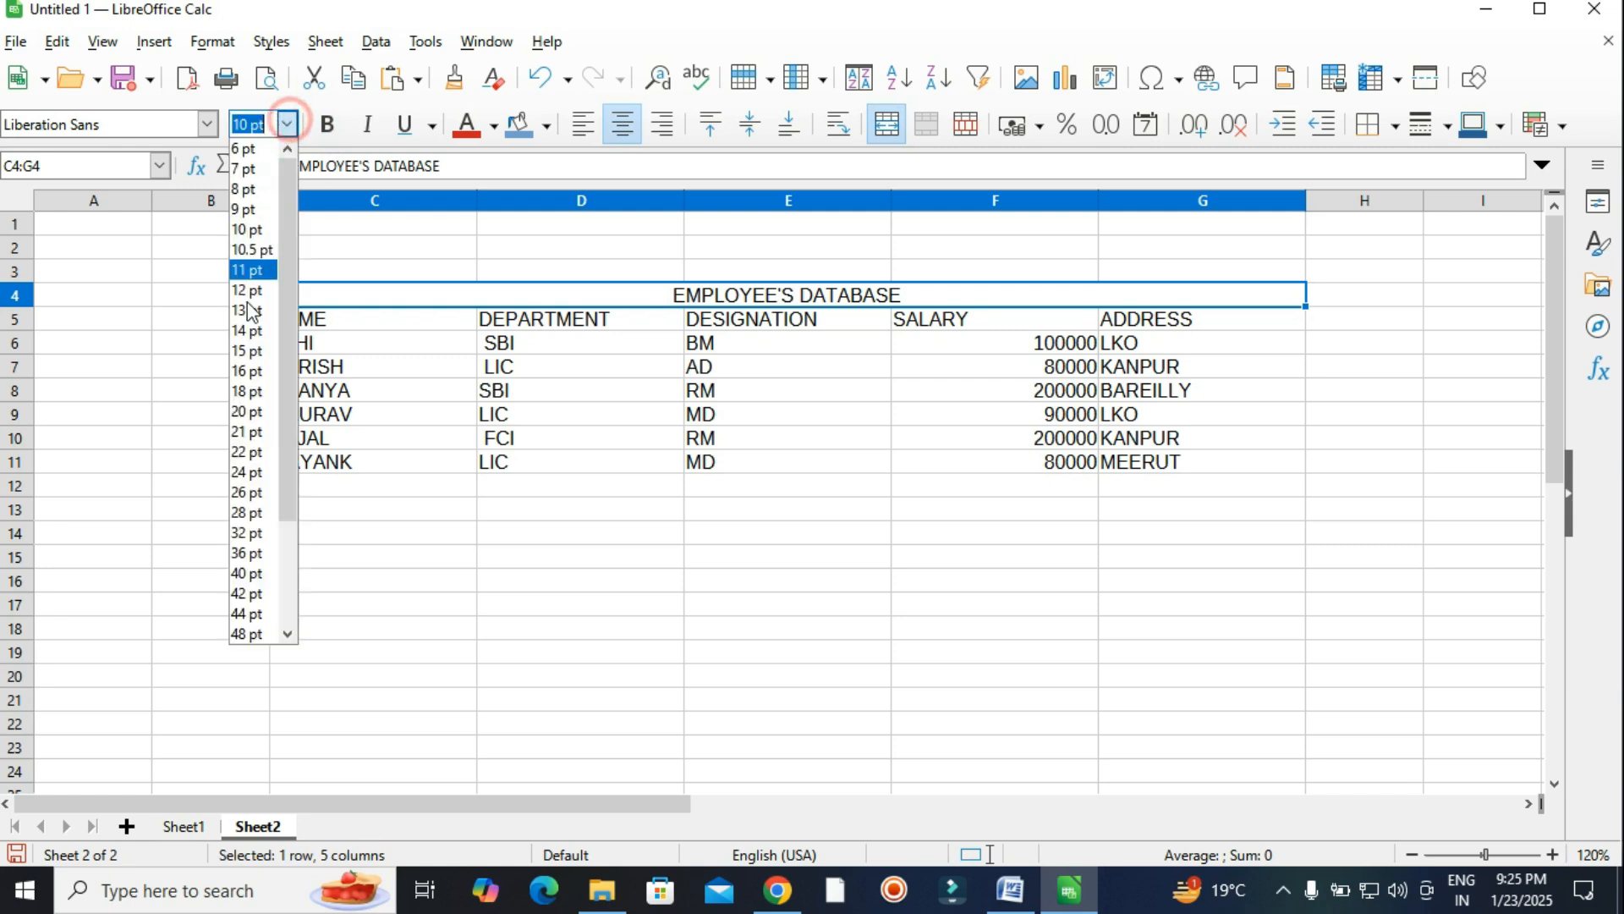
{"action": "left_click", "coordinate": [247, 351]}
{"action": "left_click", "coordinate": [287, 124]}
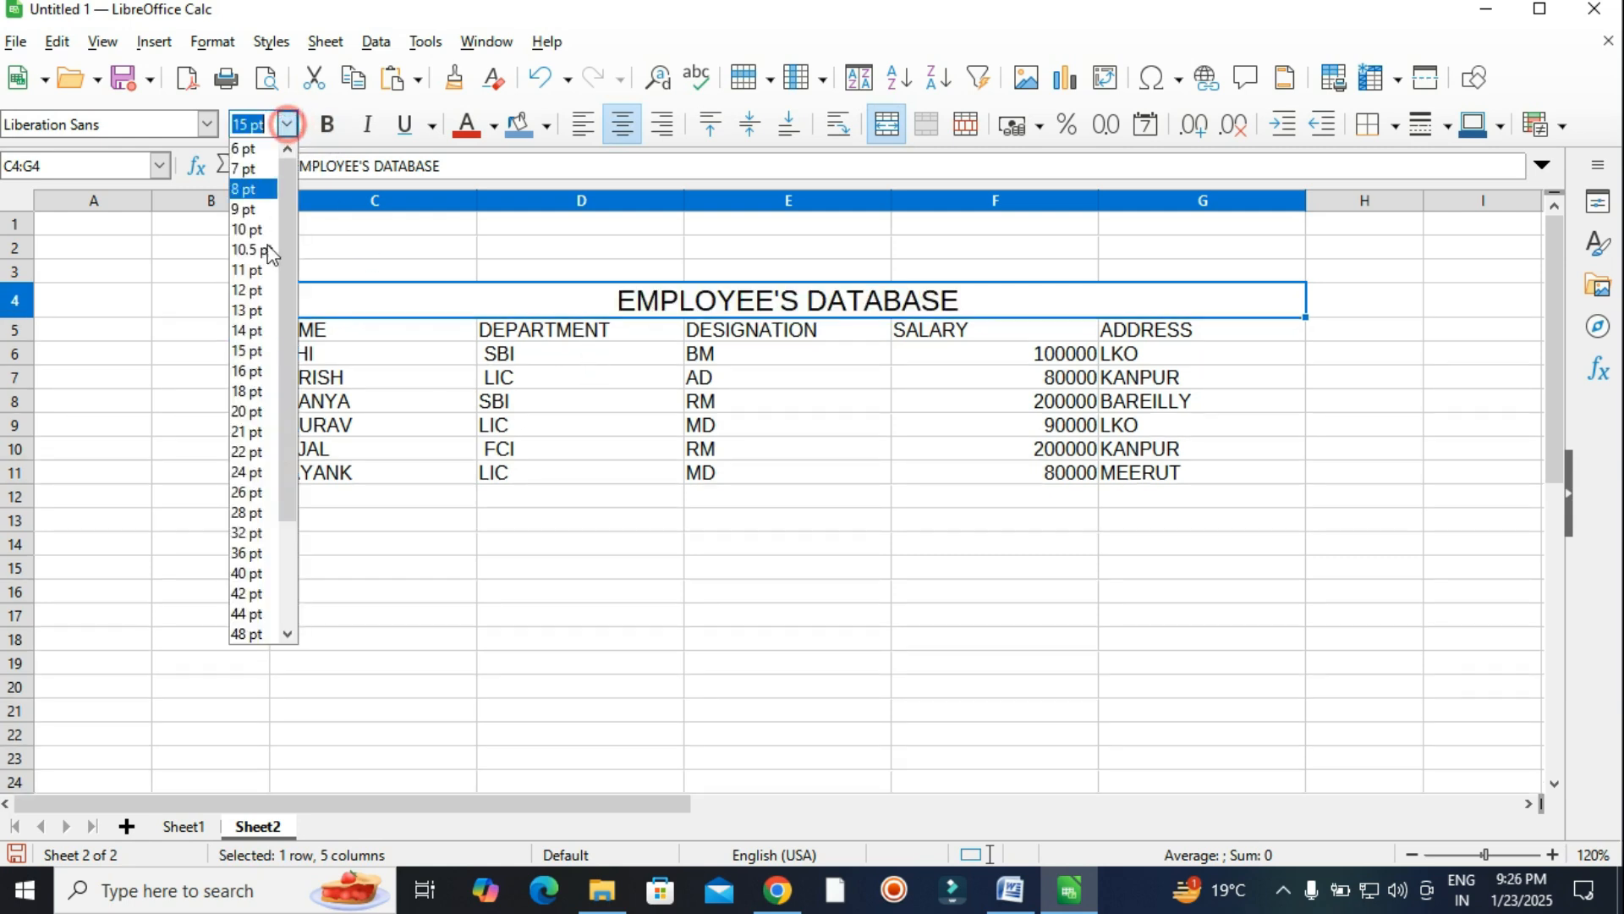
{"action": "left_click", "coordinate": [249, 373]}
{"action": "left_click", "coordinate": [1100, 561]}
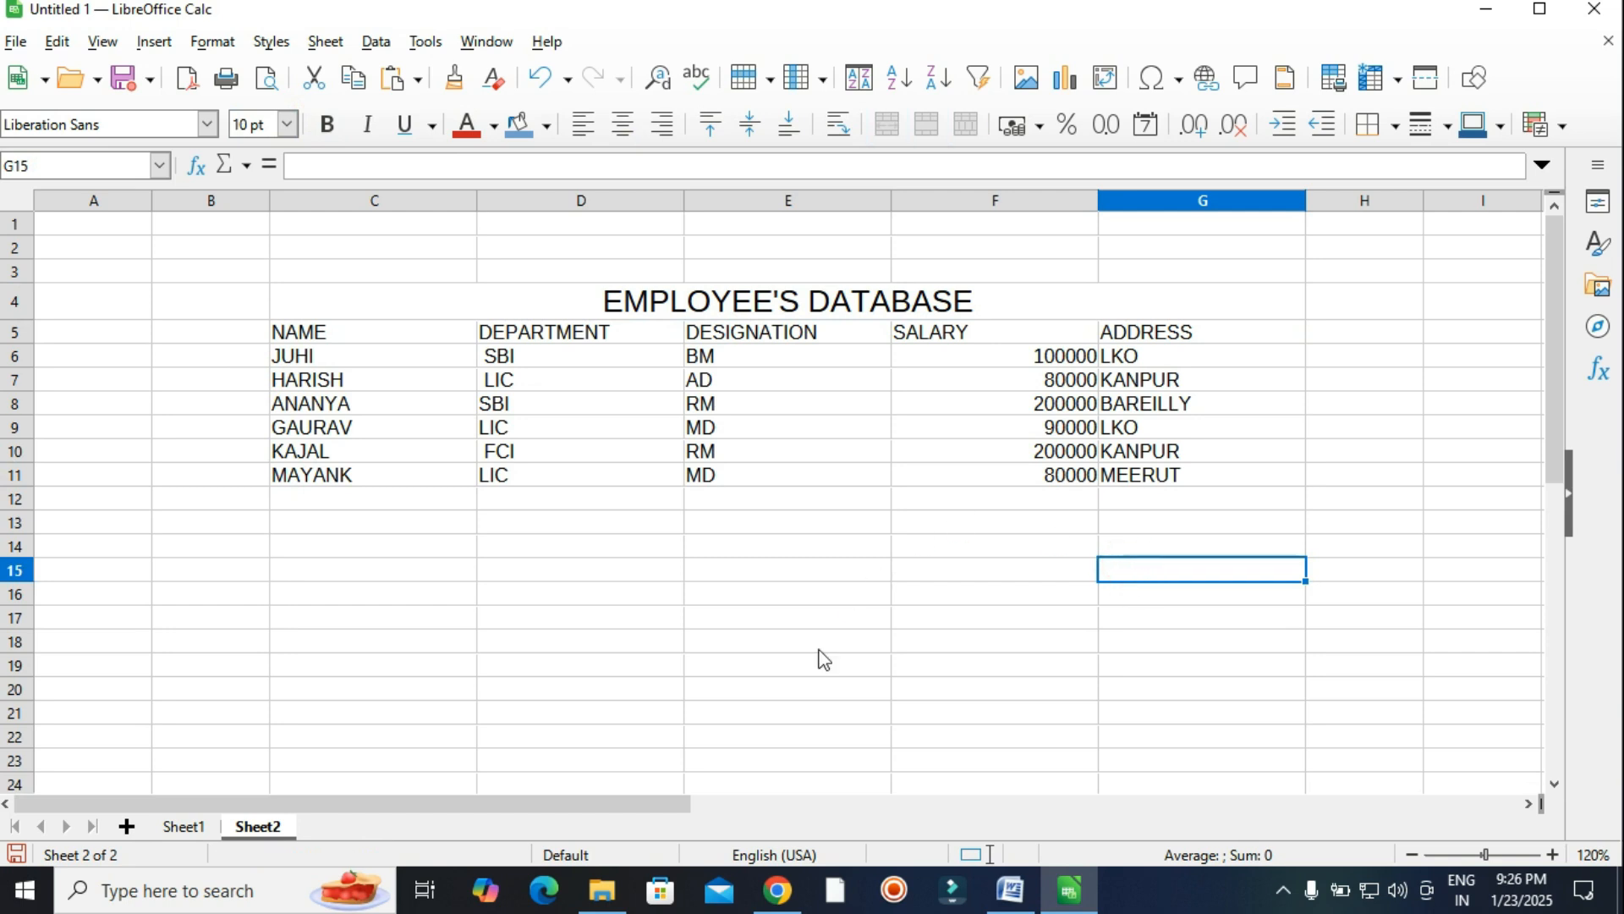
{"action": "left_click", "coordinate": [1010, 890]}
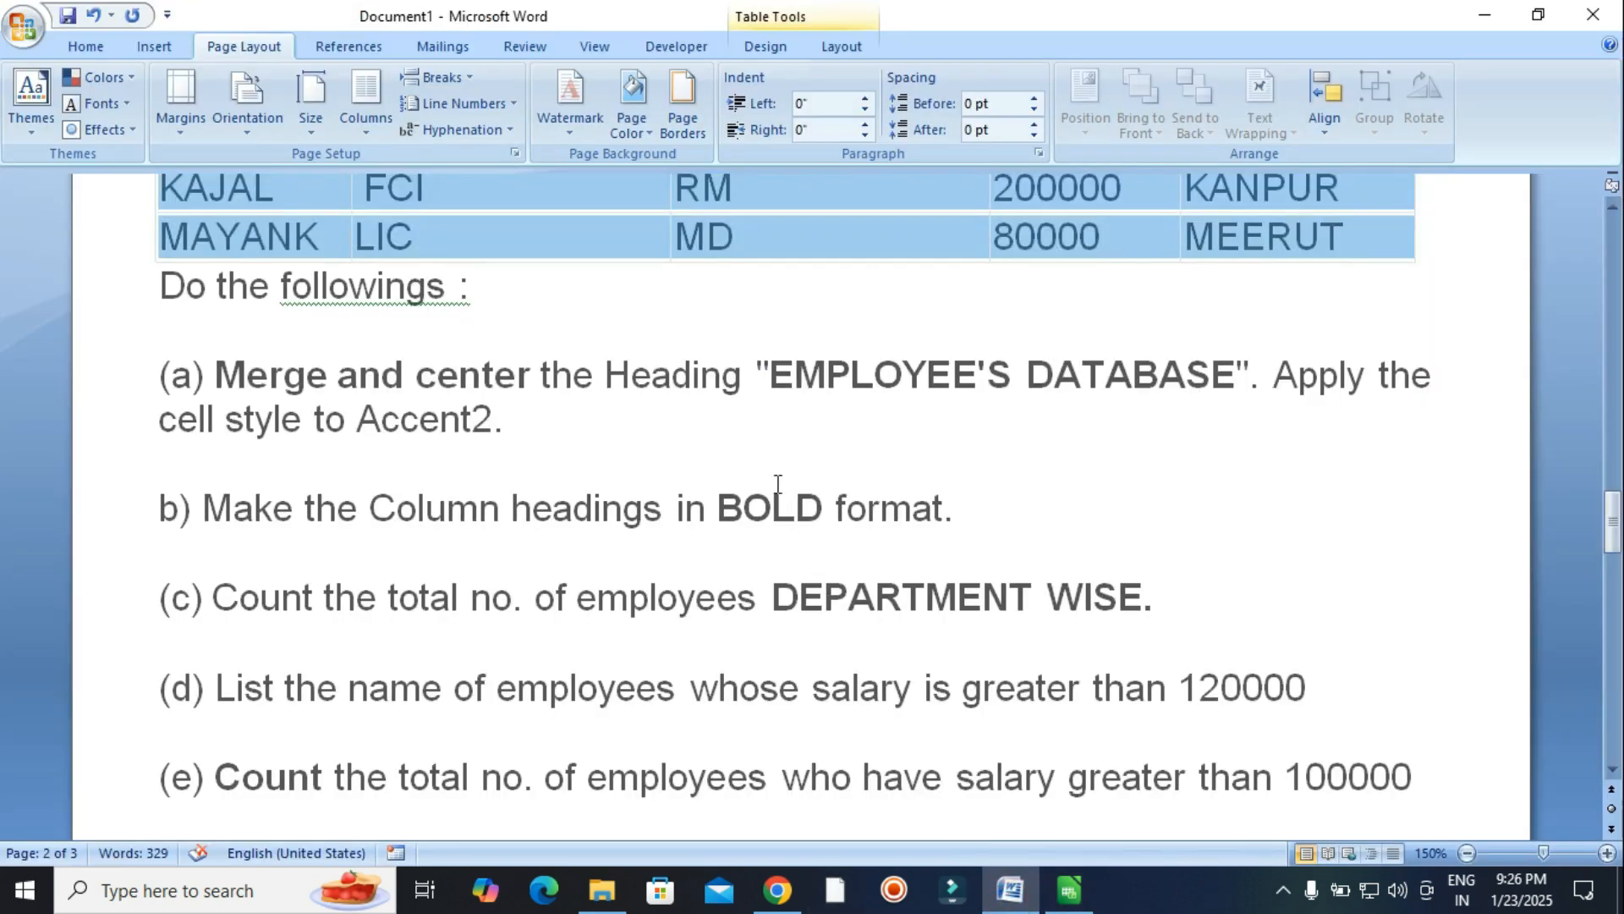
Make the column headings NAME to ADDRESS in row 5 bold at 13 pt.
{"action": "scroll", "coordinate": [777, 484], "scroll_direction": "down", "scroll_amount": 1}
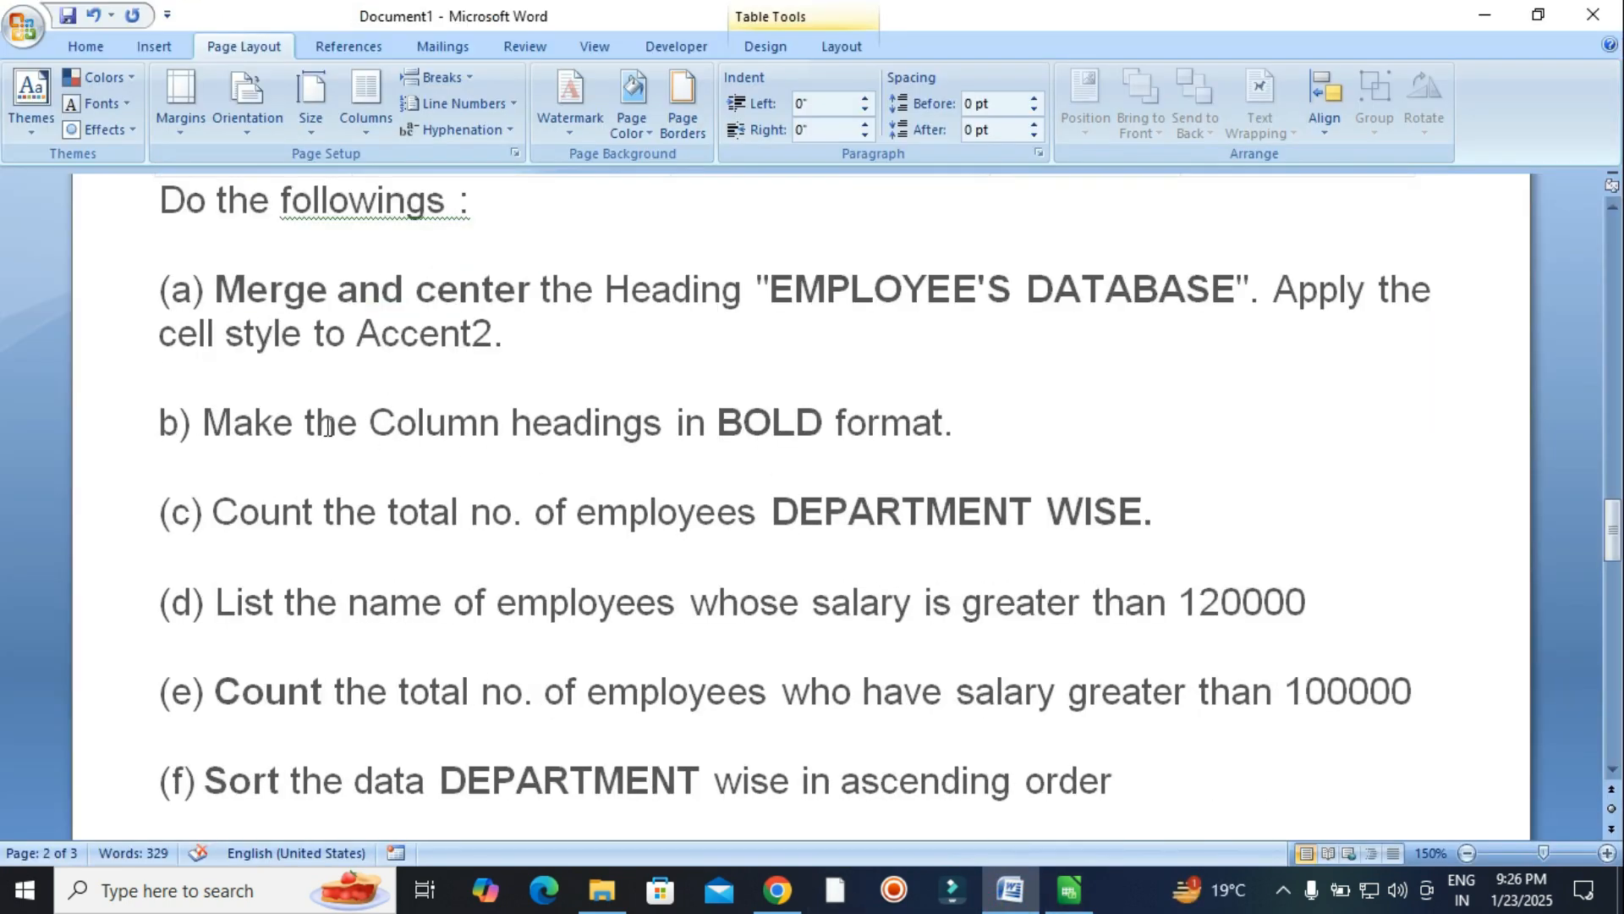
{"action": "left_click", "coordinate": [1060, 899]}
{"action": "left_click_drag", "start_coordinate": [358, 334], "coordinate": [1164, 331]}
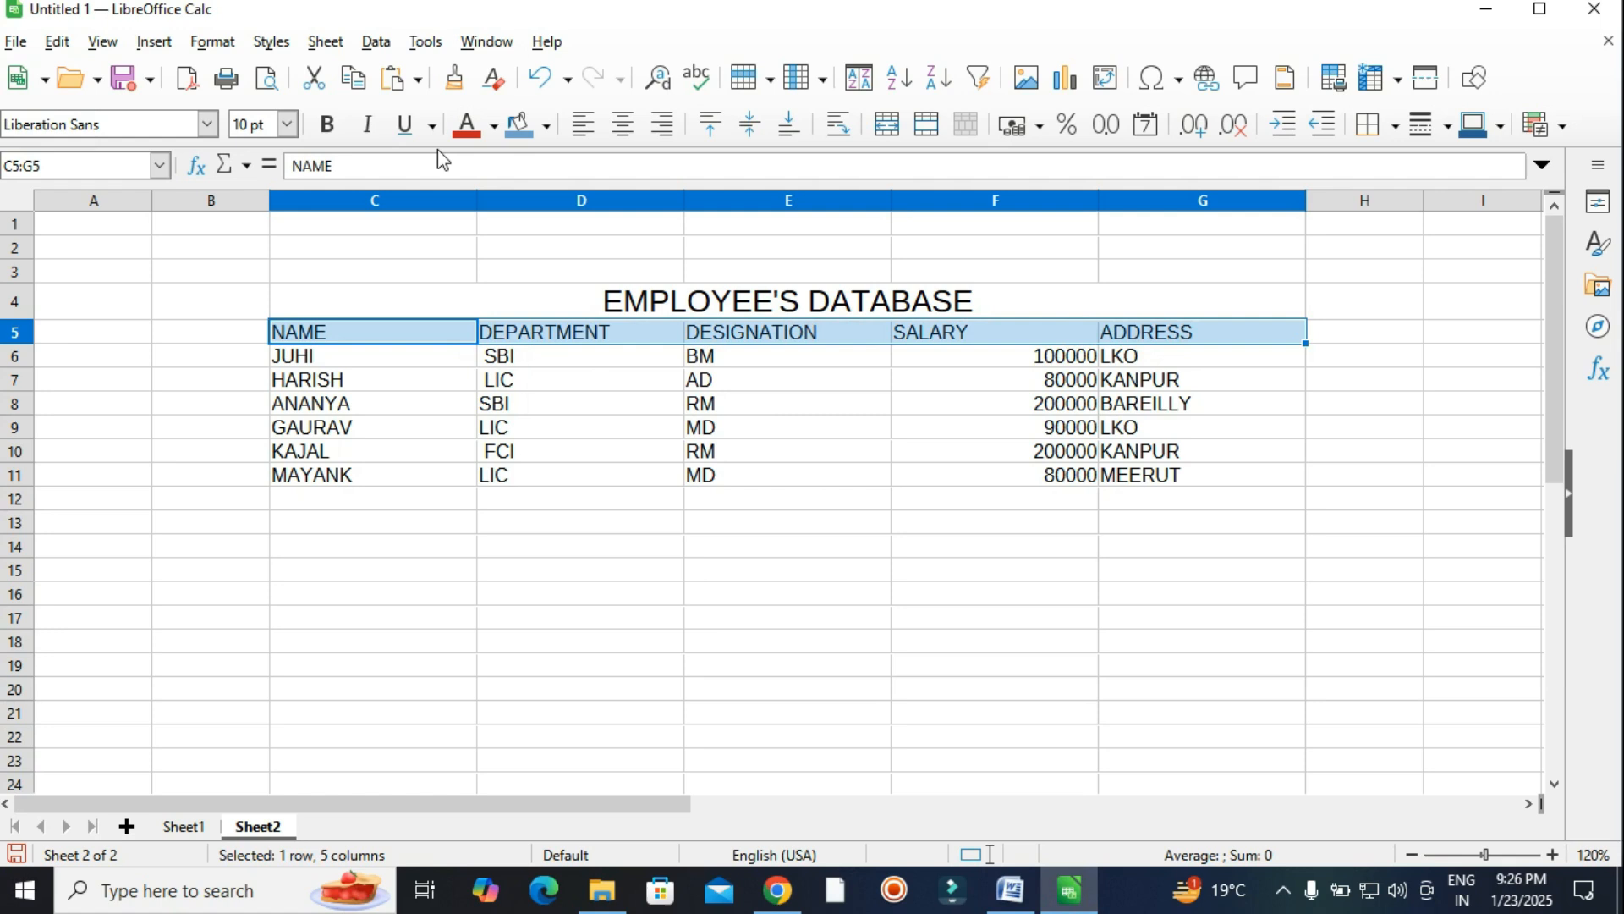
{"action": "left_click", "coordinate": [328, 127]}
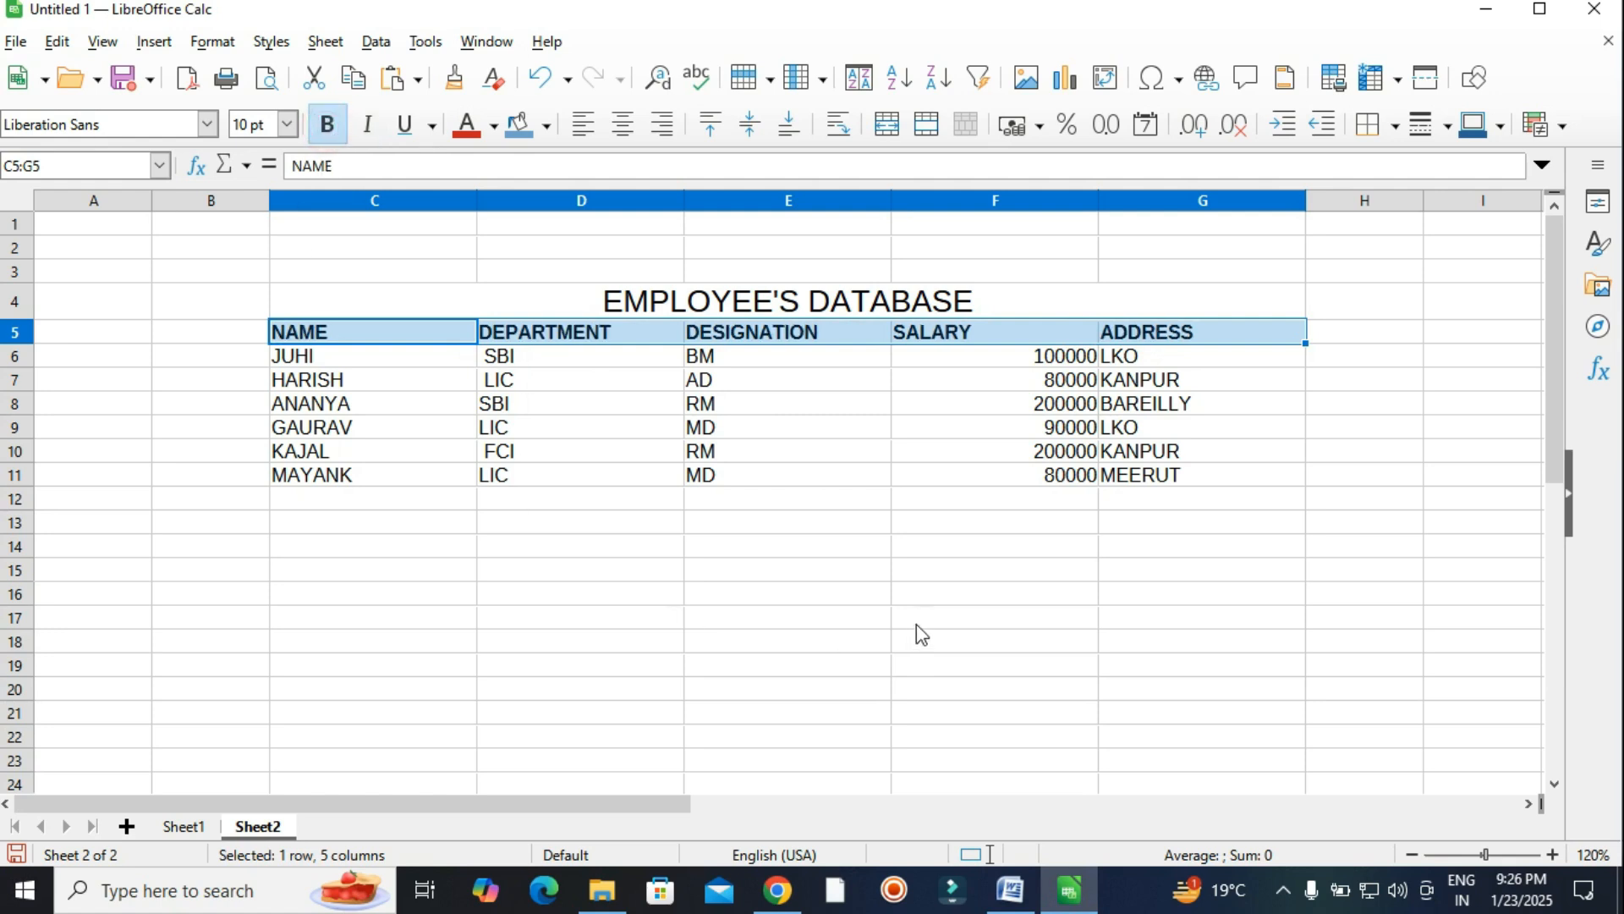
{"action": "left_click", "coordinate": [288, 134]}
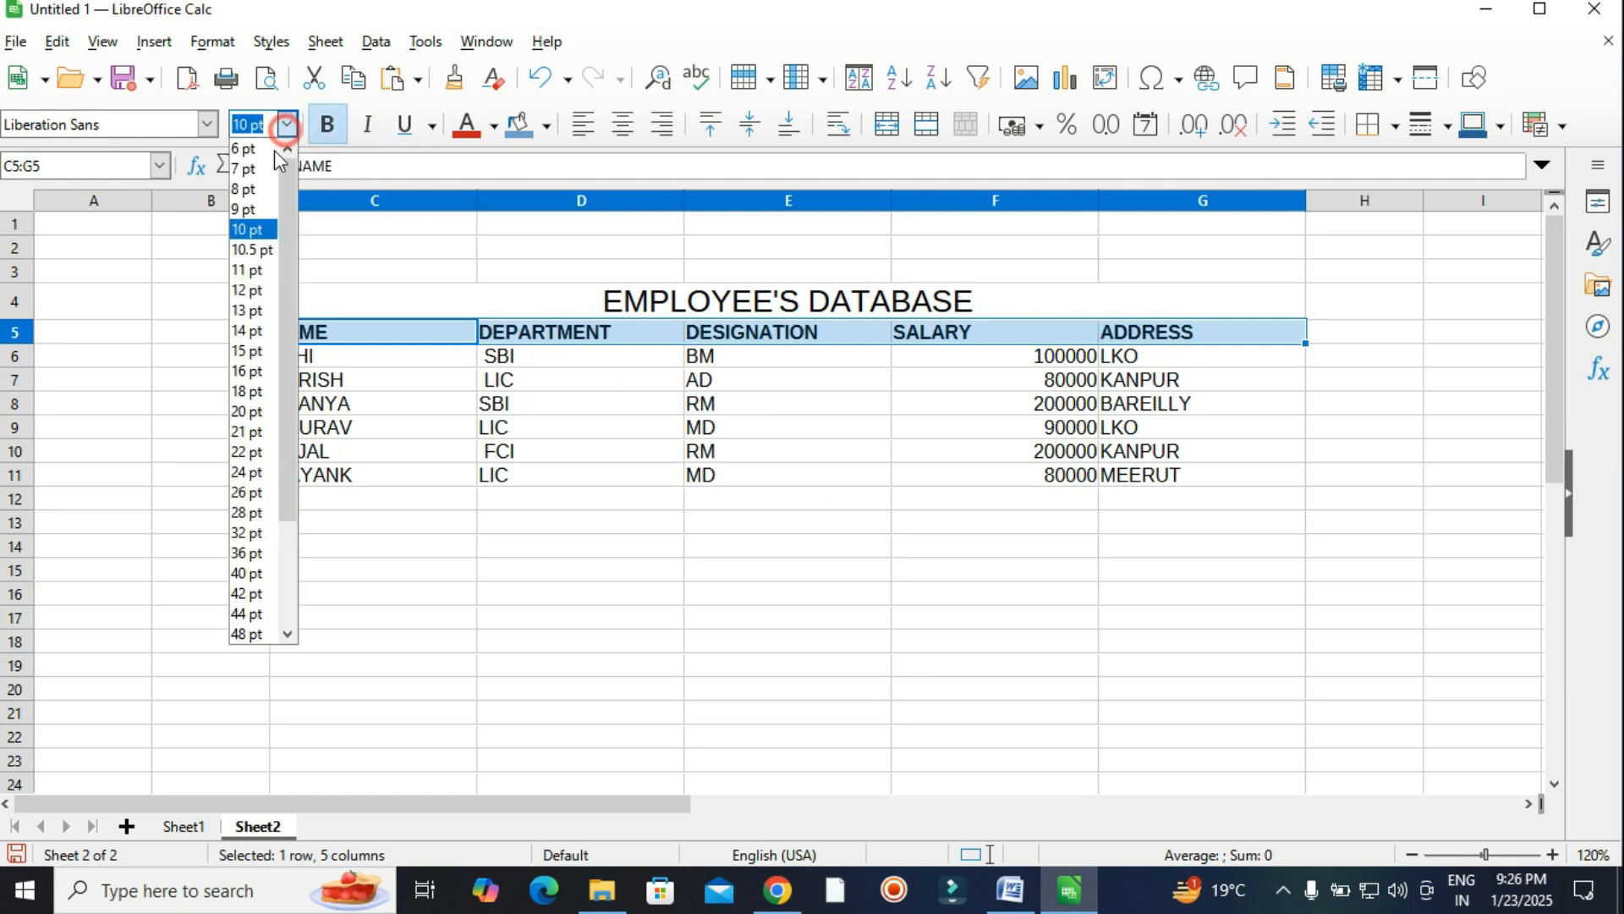
{"action": "left_click", "coordinate": [252, 309]}
{"action": "left_click", "coordinate": [741, 514]}
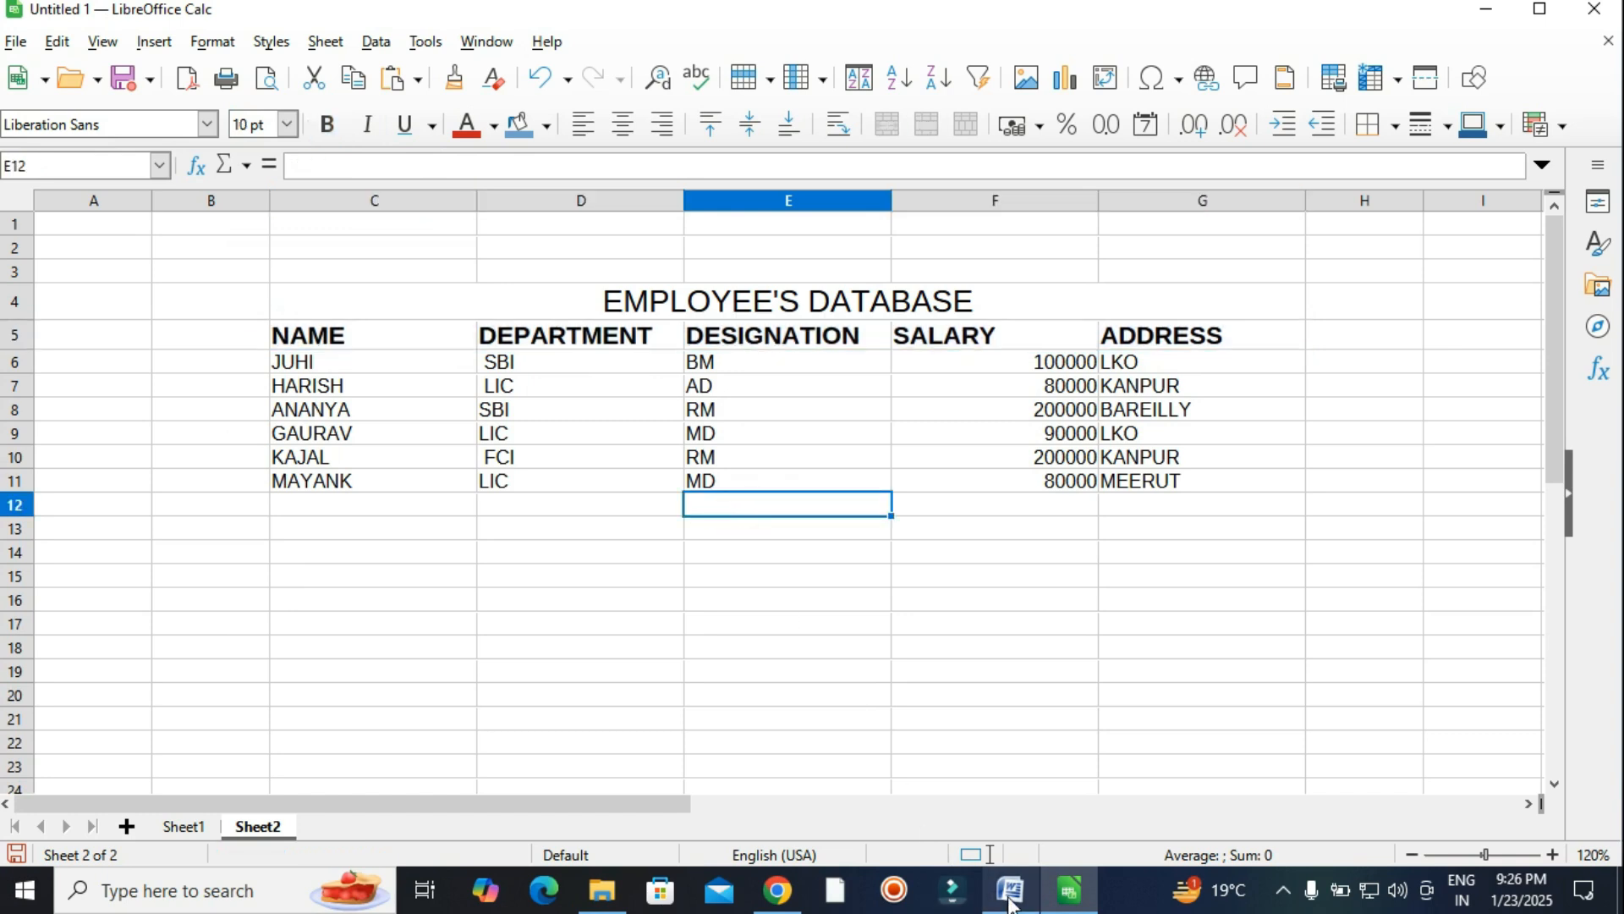
{"action": "left_click", "coordinate": [1009, 890]}
{"action": "scroll", "coordinate": [654, 505], "scroll_direction": "down", "scroll_amount": 1}
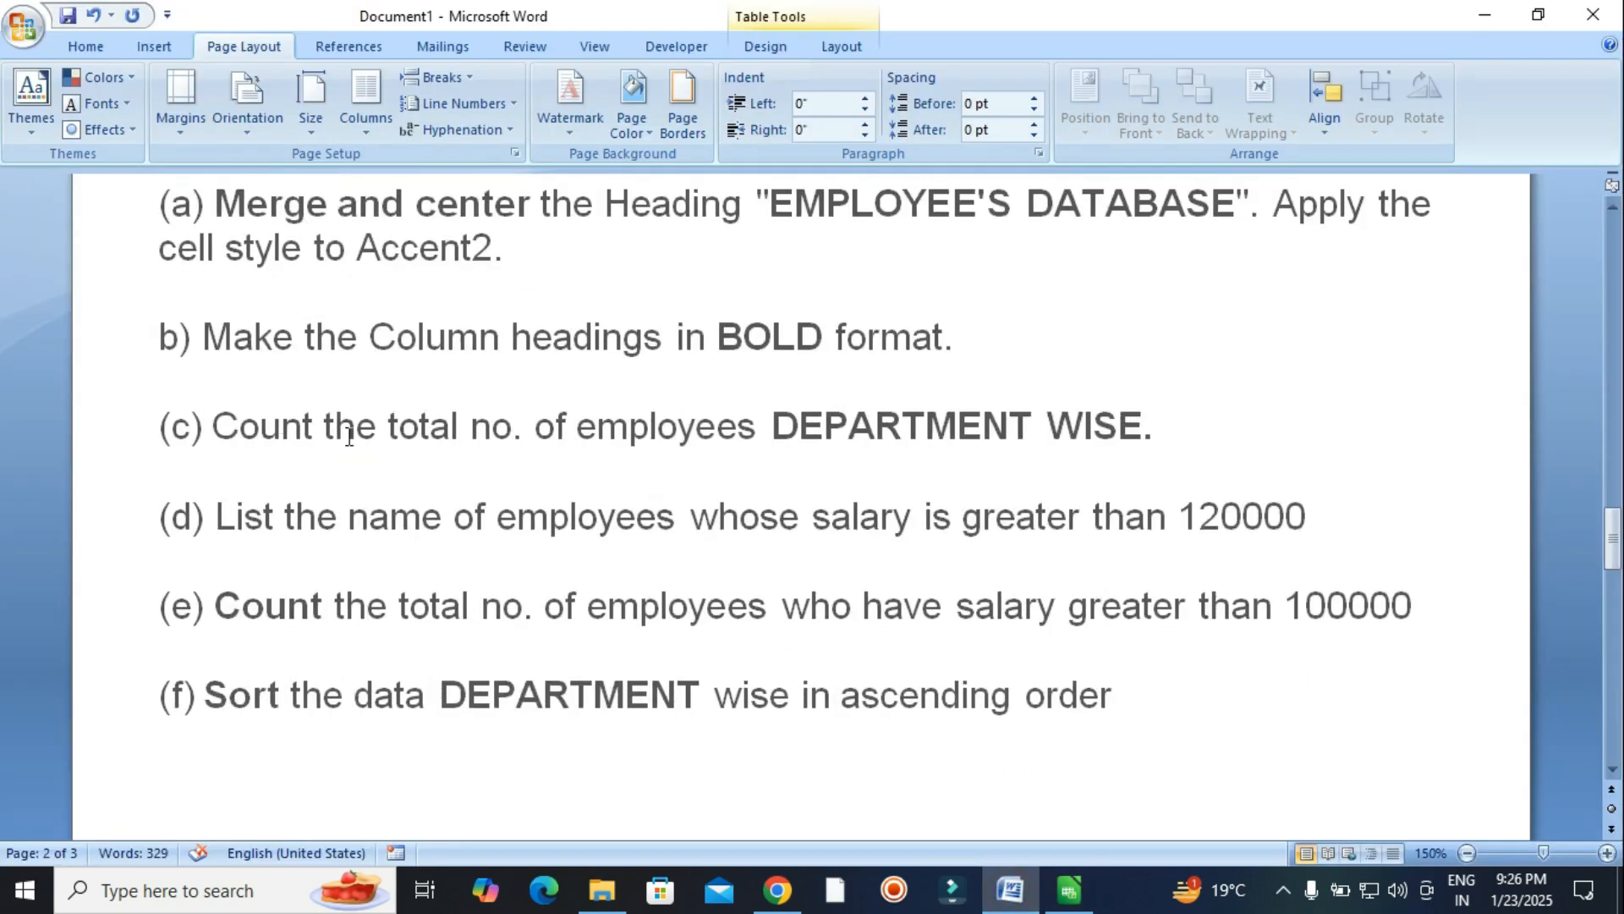
Enter =COUNTA(D6:D11) in D14 to count 6 departments, then start a label in C14.
{"action": "left_click", "coordinate": [1071, 888]}
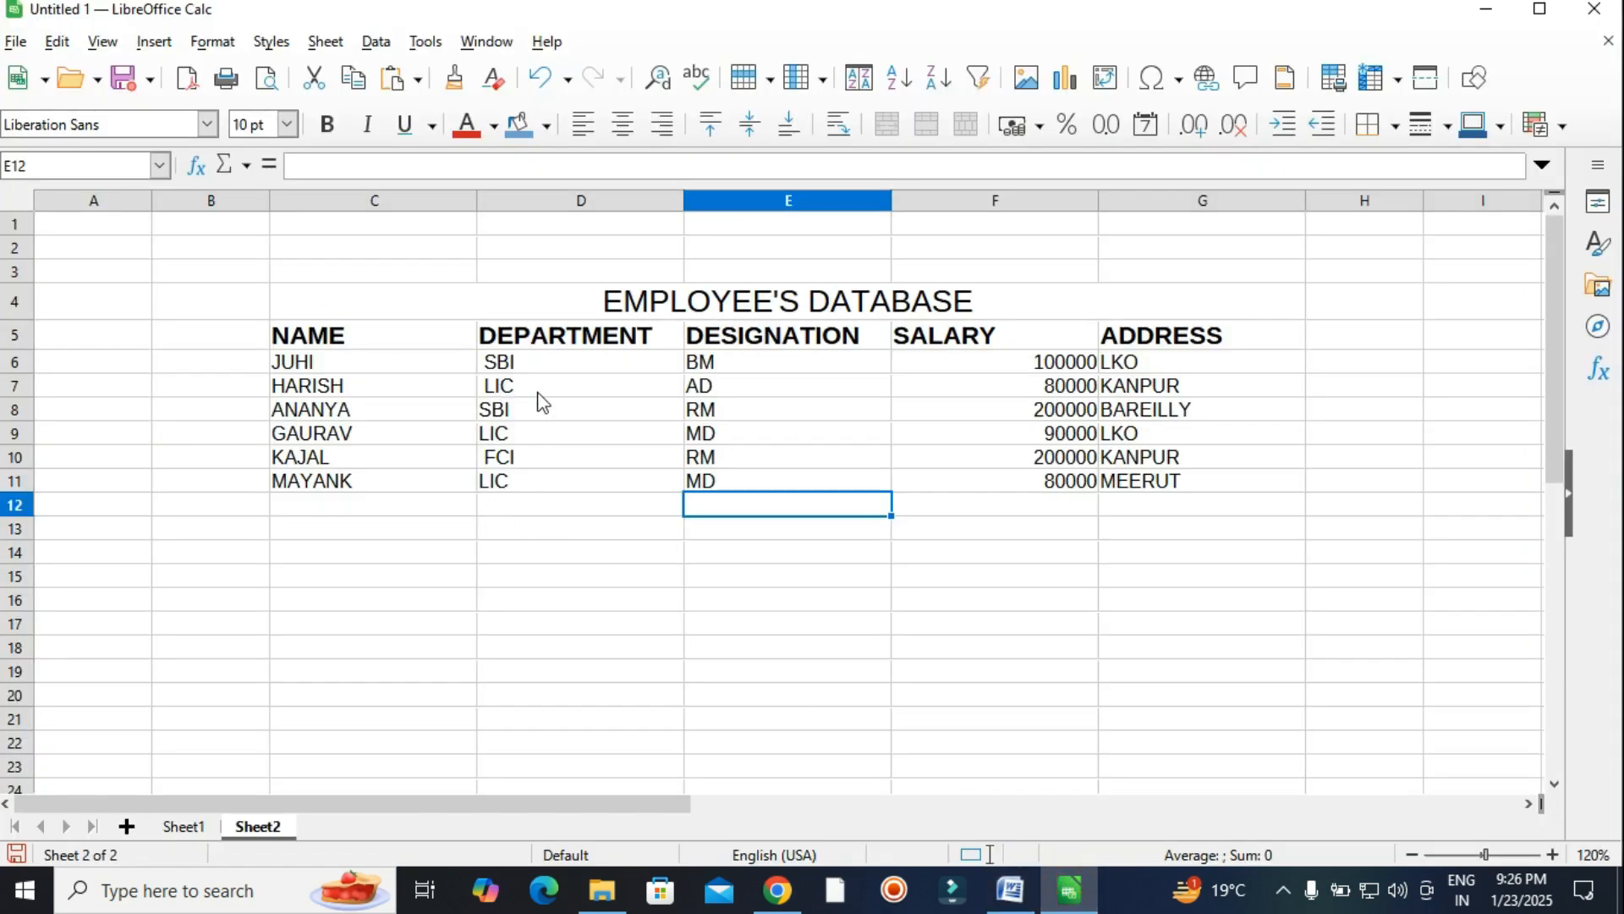
{"action": "left_click", "coordinate": [516, 548]}
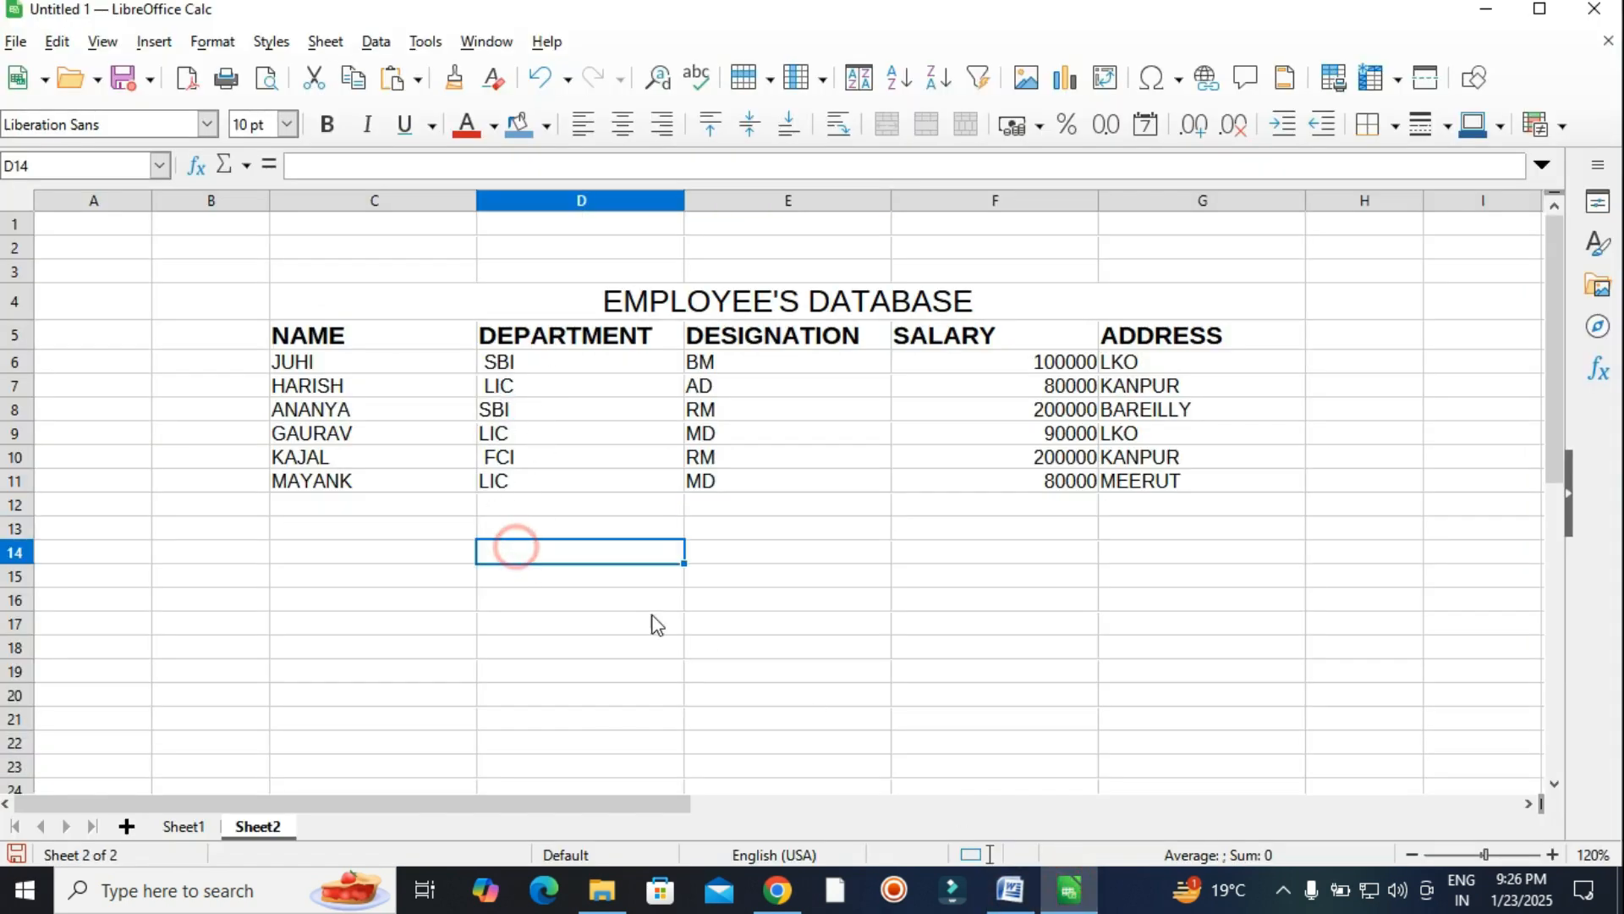
{"action": "type", "text": "="}
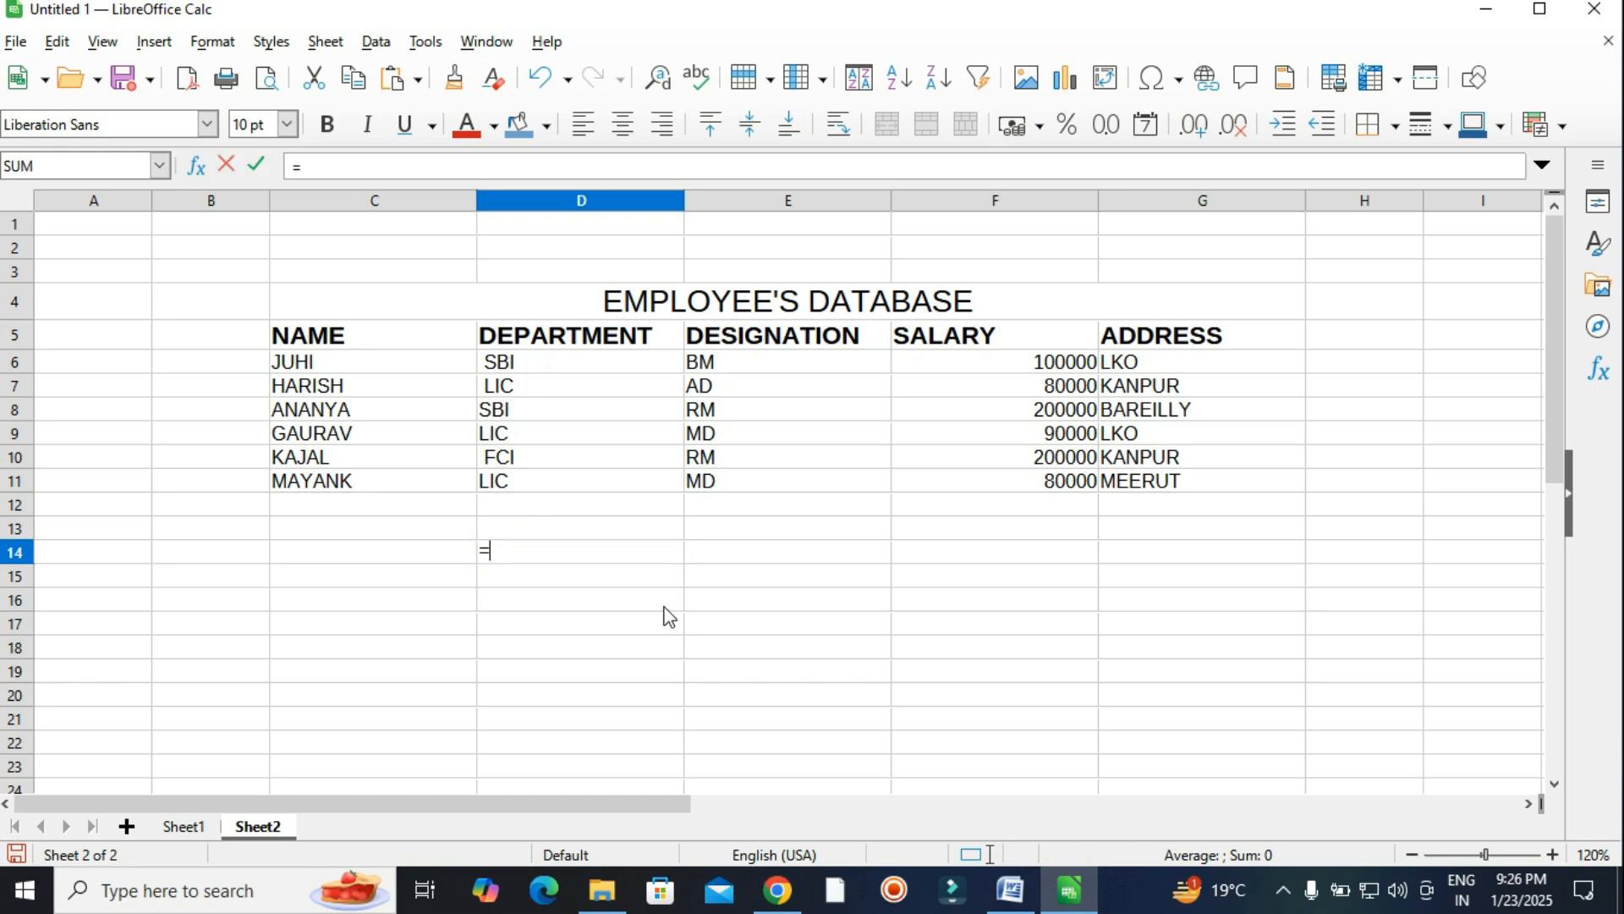
{"action": "type", "text": "coun"}
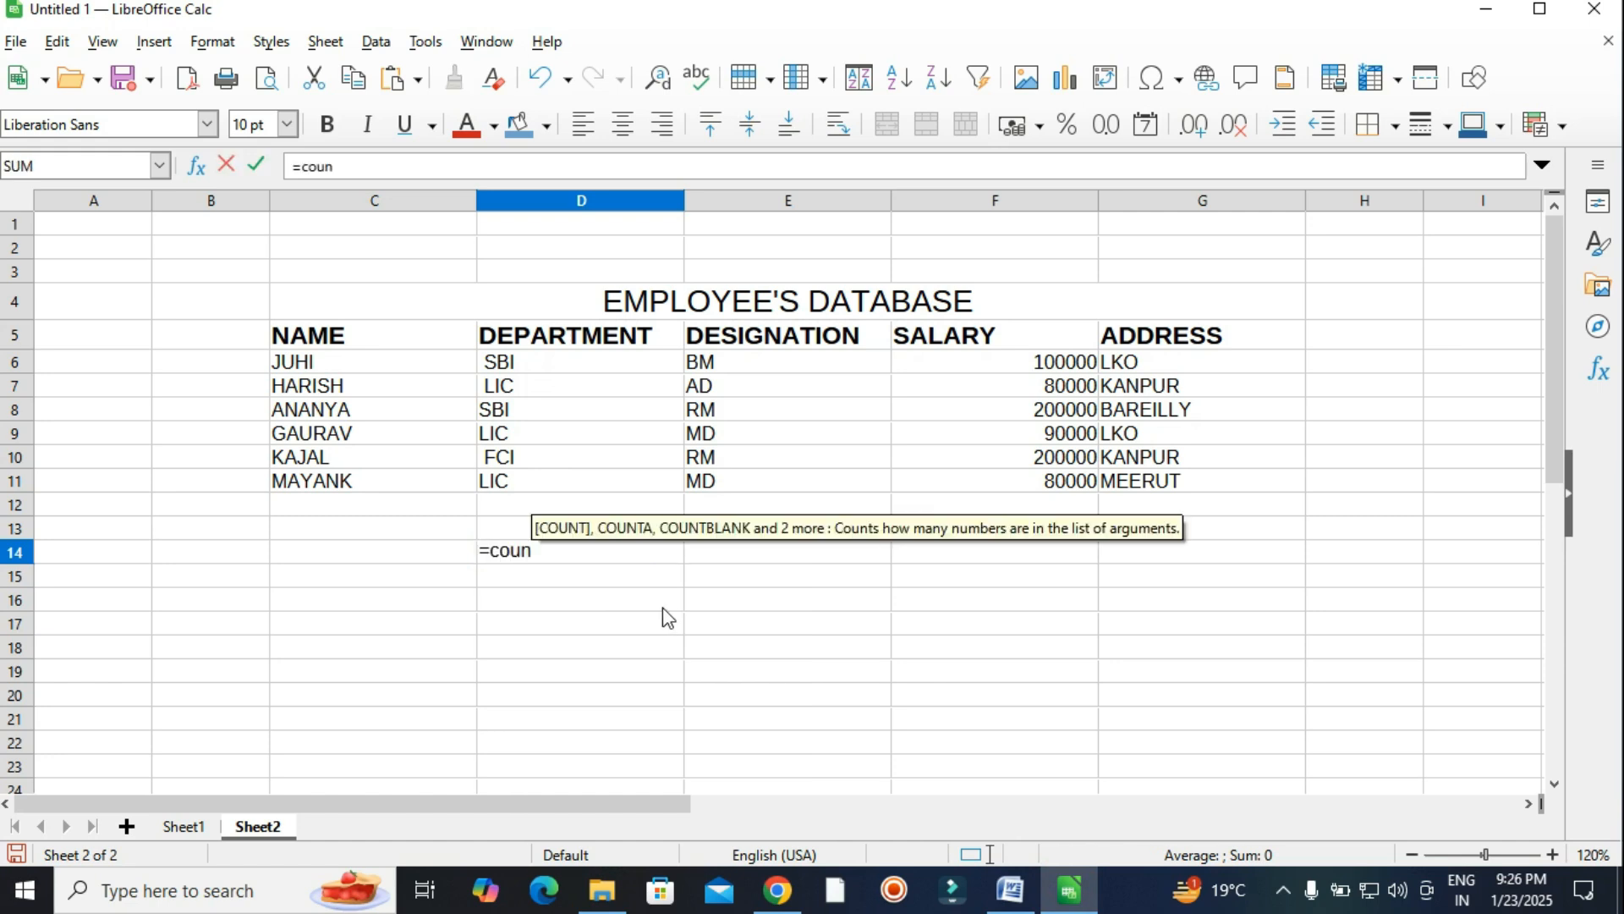
{"action": "type", "text": "ta"}
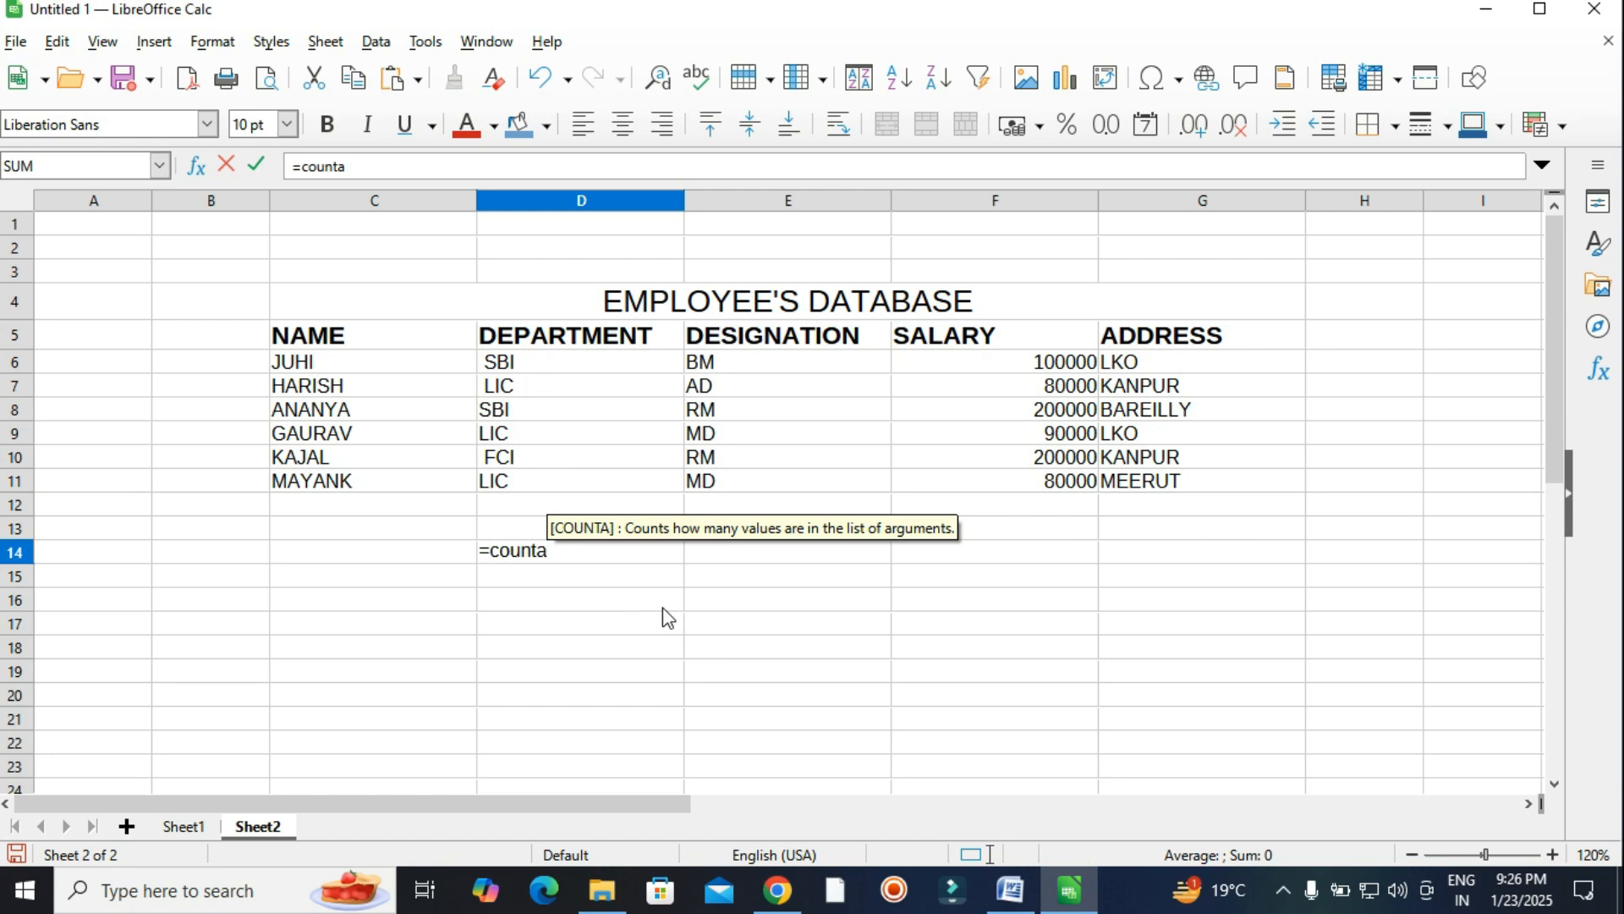
{"action": "type", "text": "("}
{"action": "left_click_drag", "start_coordinate": [495, 370], "coordinate": [497, 486]}
{"action": "type", "text": ")"}
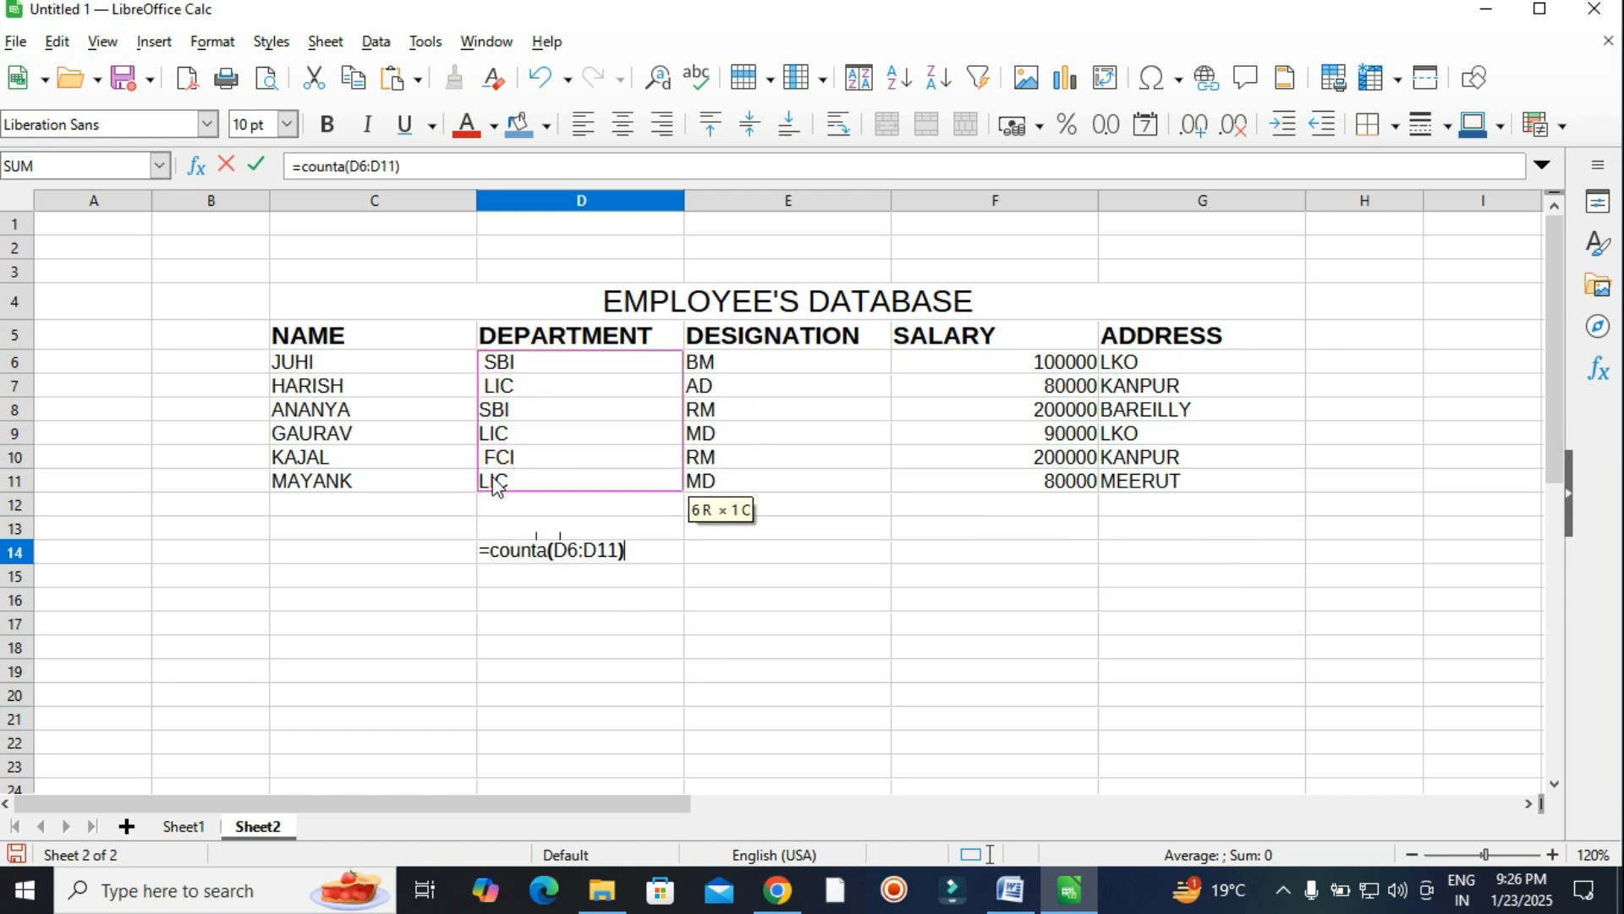
{"action": "key", "text": "Return"}
{"action": "left_click", "coordinate": [421, 554]}
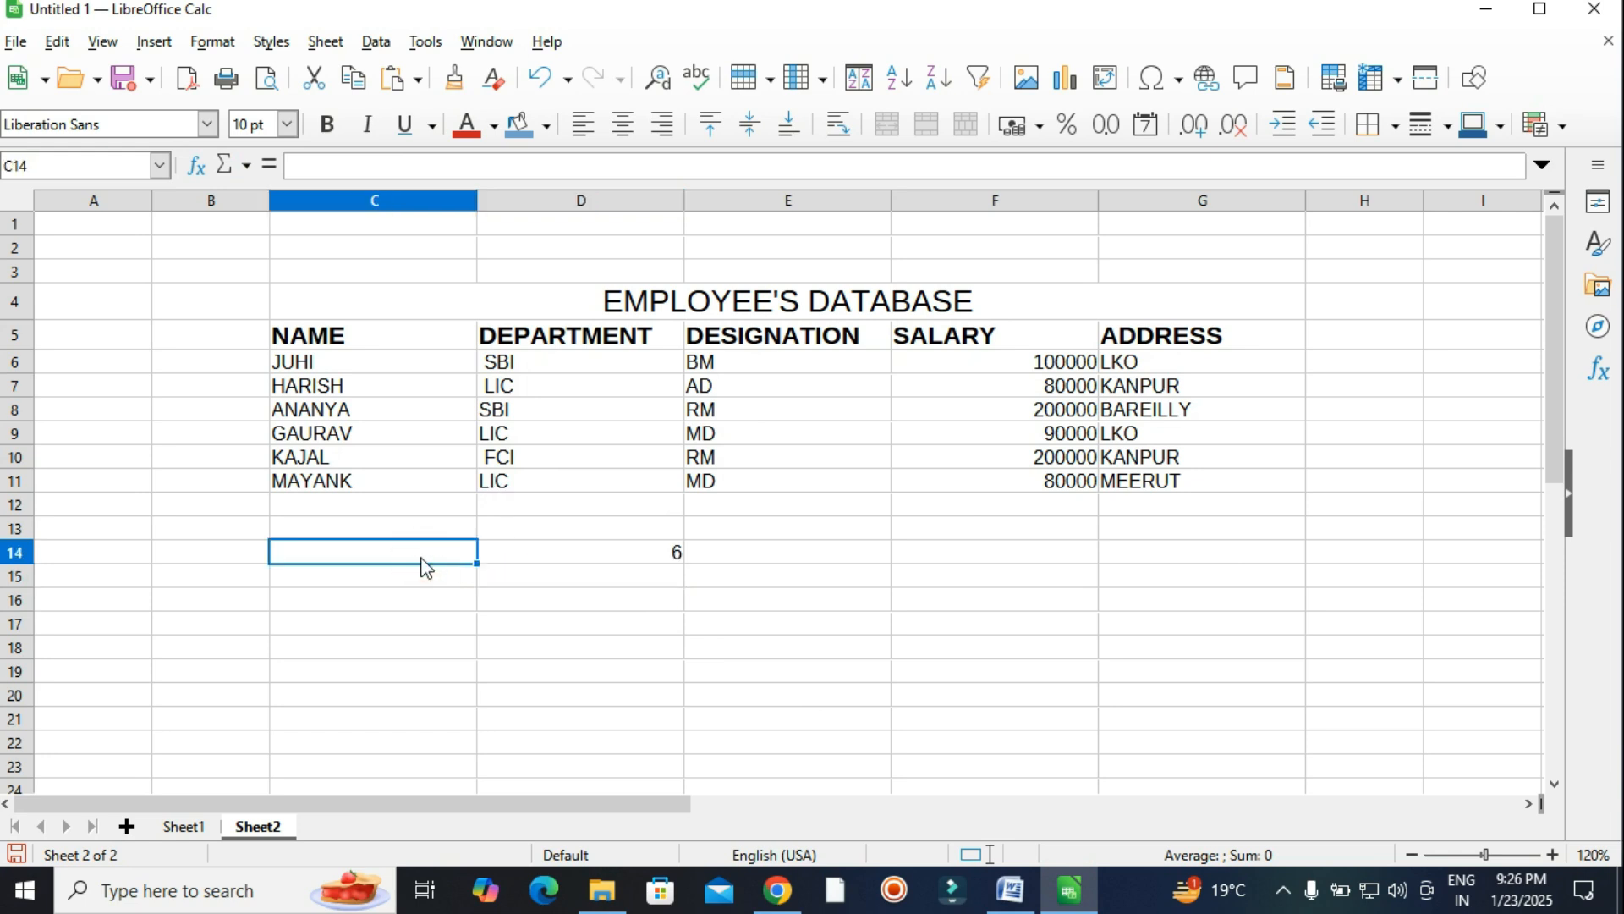
{"action": "type", "text": "t"}
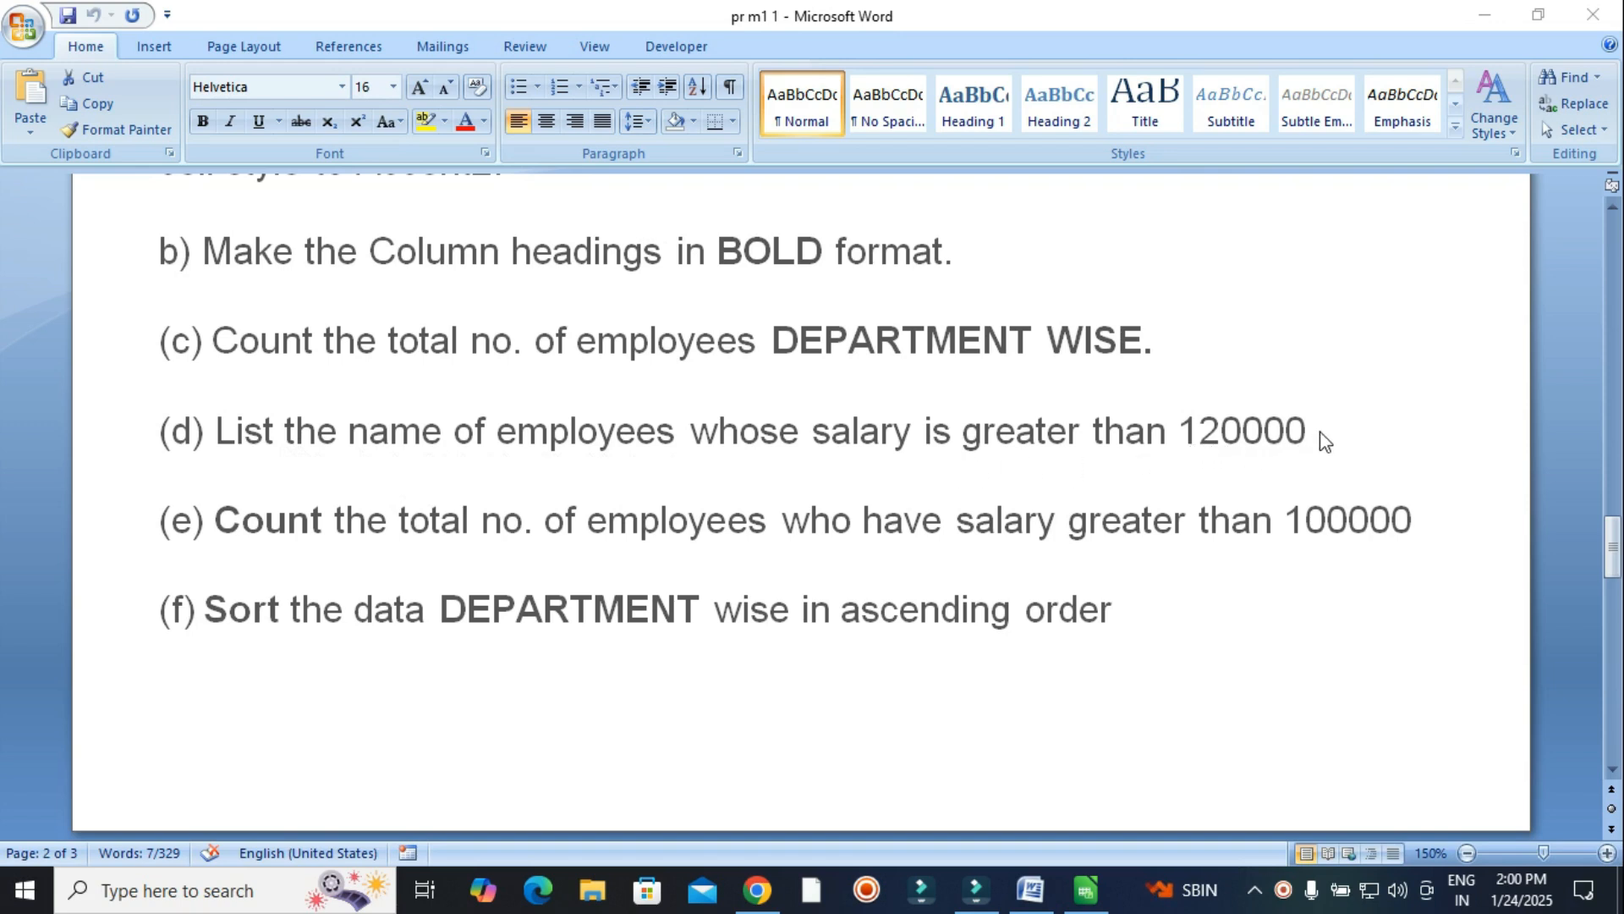
Copy task (d)'s phrase 'employees whose salary is greater than 120000' from Word.
{"action": "left_click", "coordinate": [454, 442]}
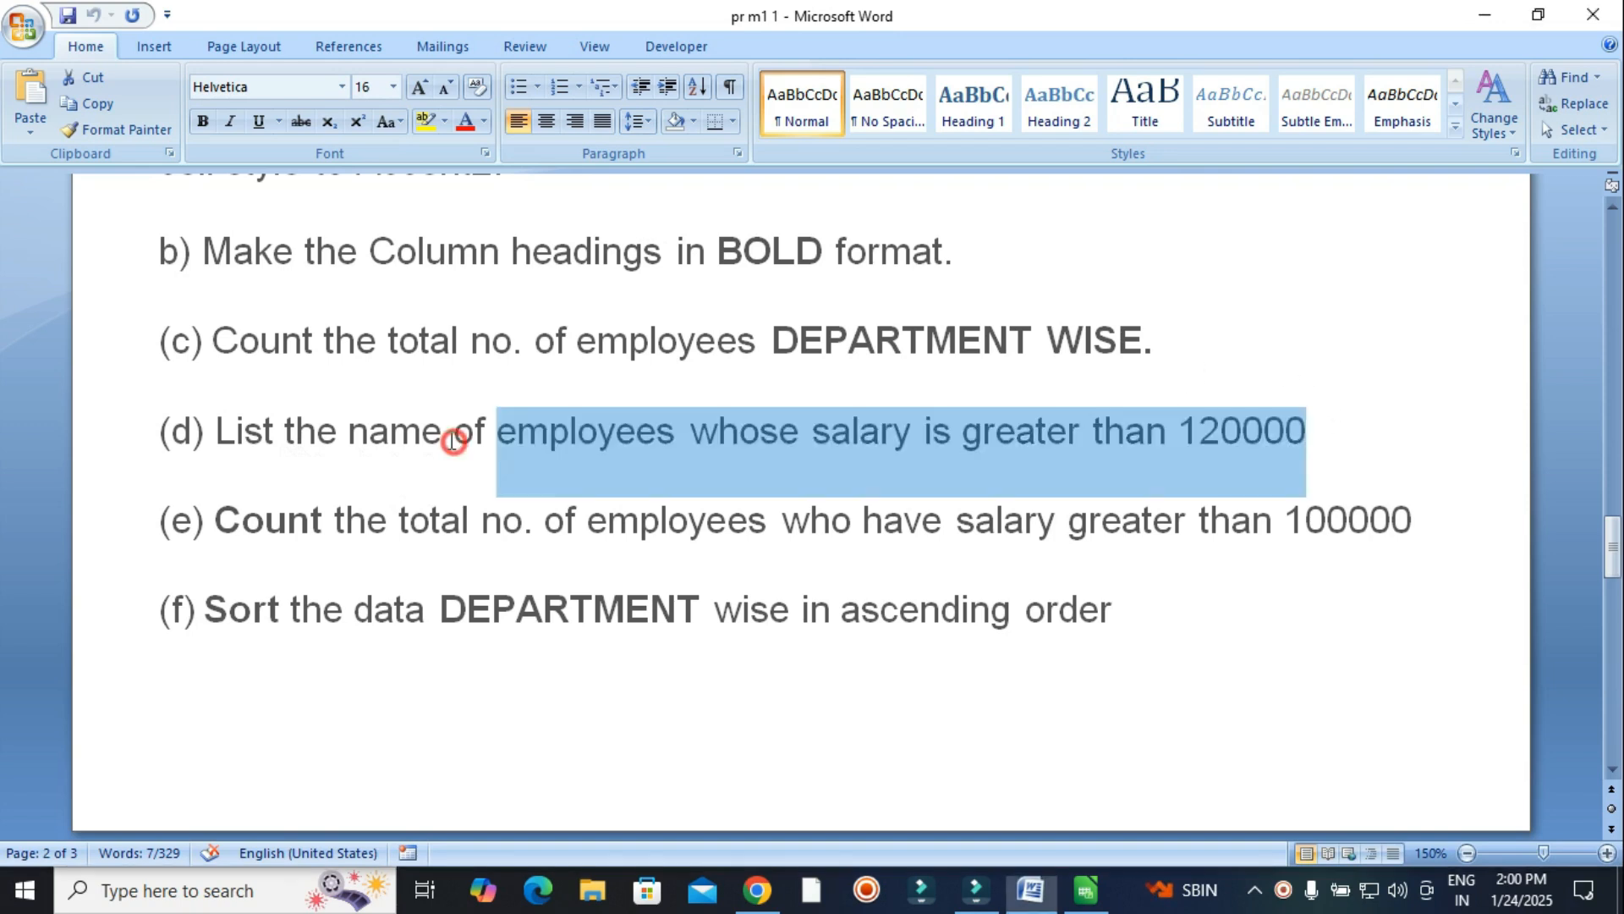
{"action": "right_click", "coordinate": [703, 428]}
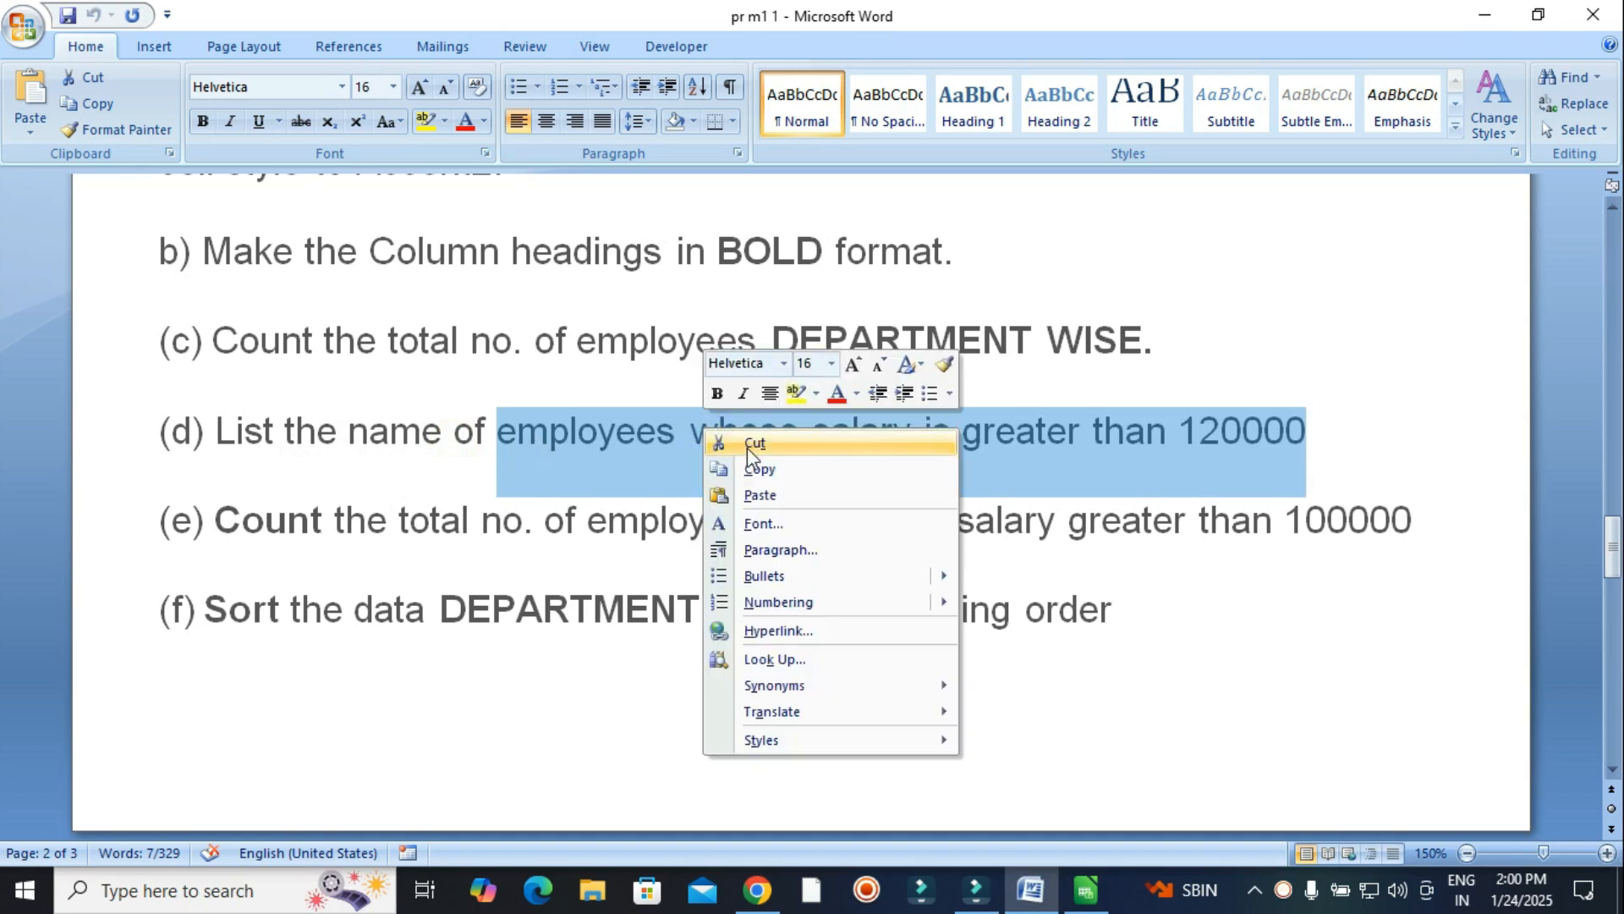
{"action": "left_click", "coordinate": [755, 470]}
Paste the copied task text into cell D18 as unformatted plain text.
{"action": "left_click", "coordinate": [1089, 888]}
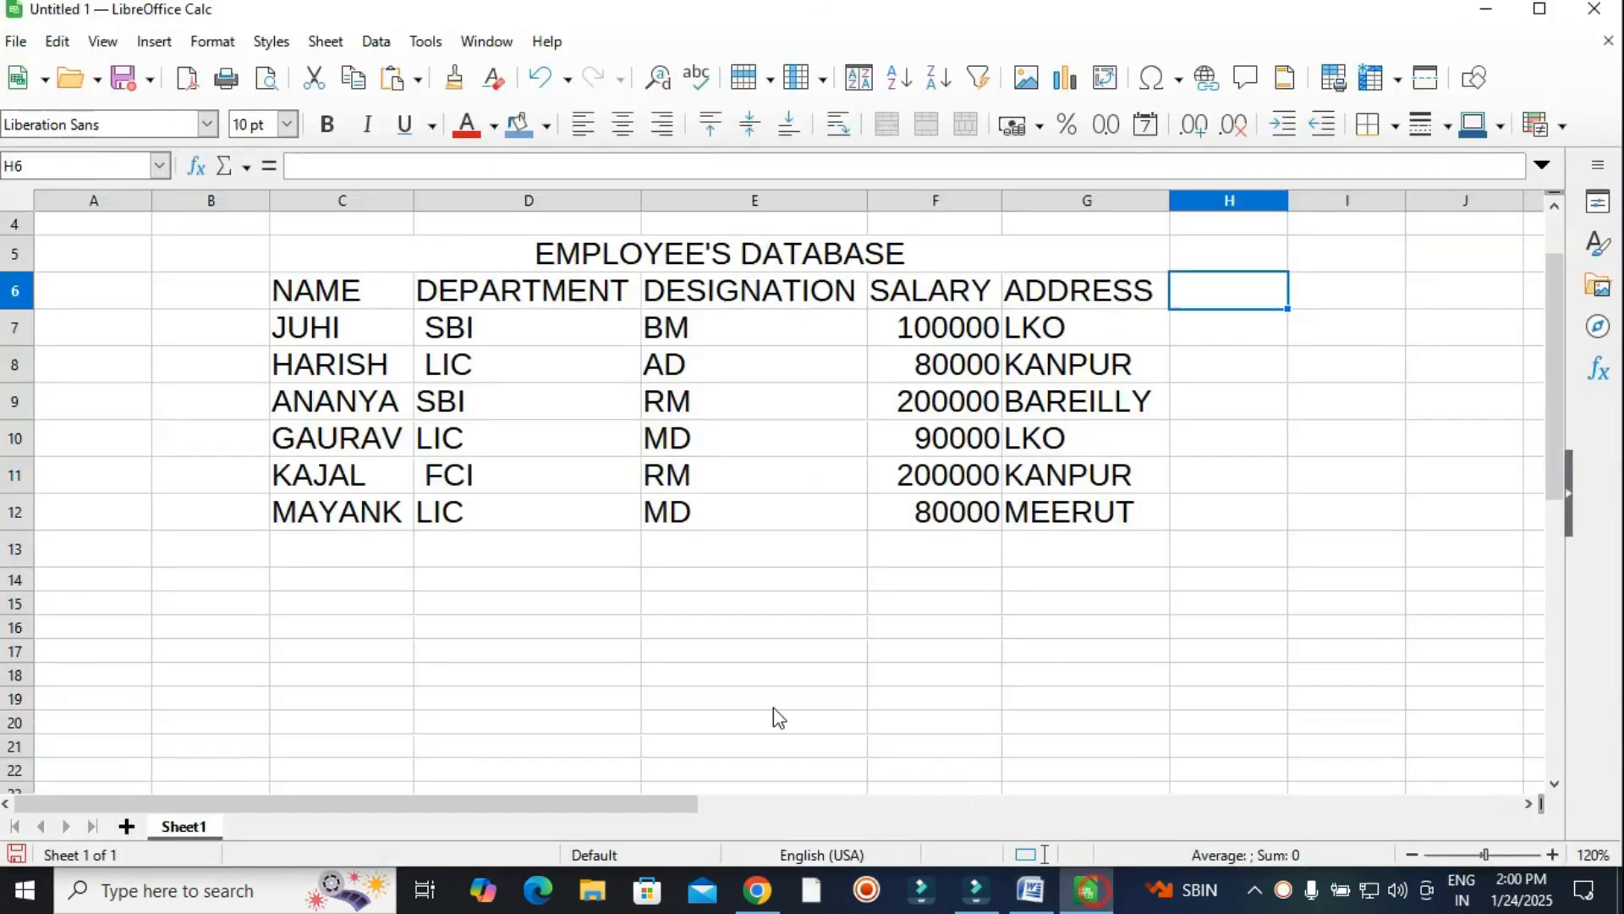
{"action": "left_click", "coordinate": [389, 631]}
{"action": "left_click", "coordinate": [506, 670]}
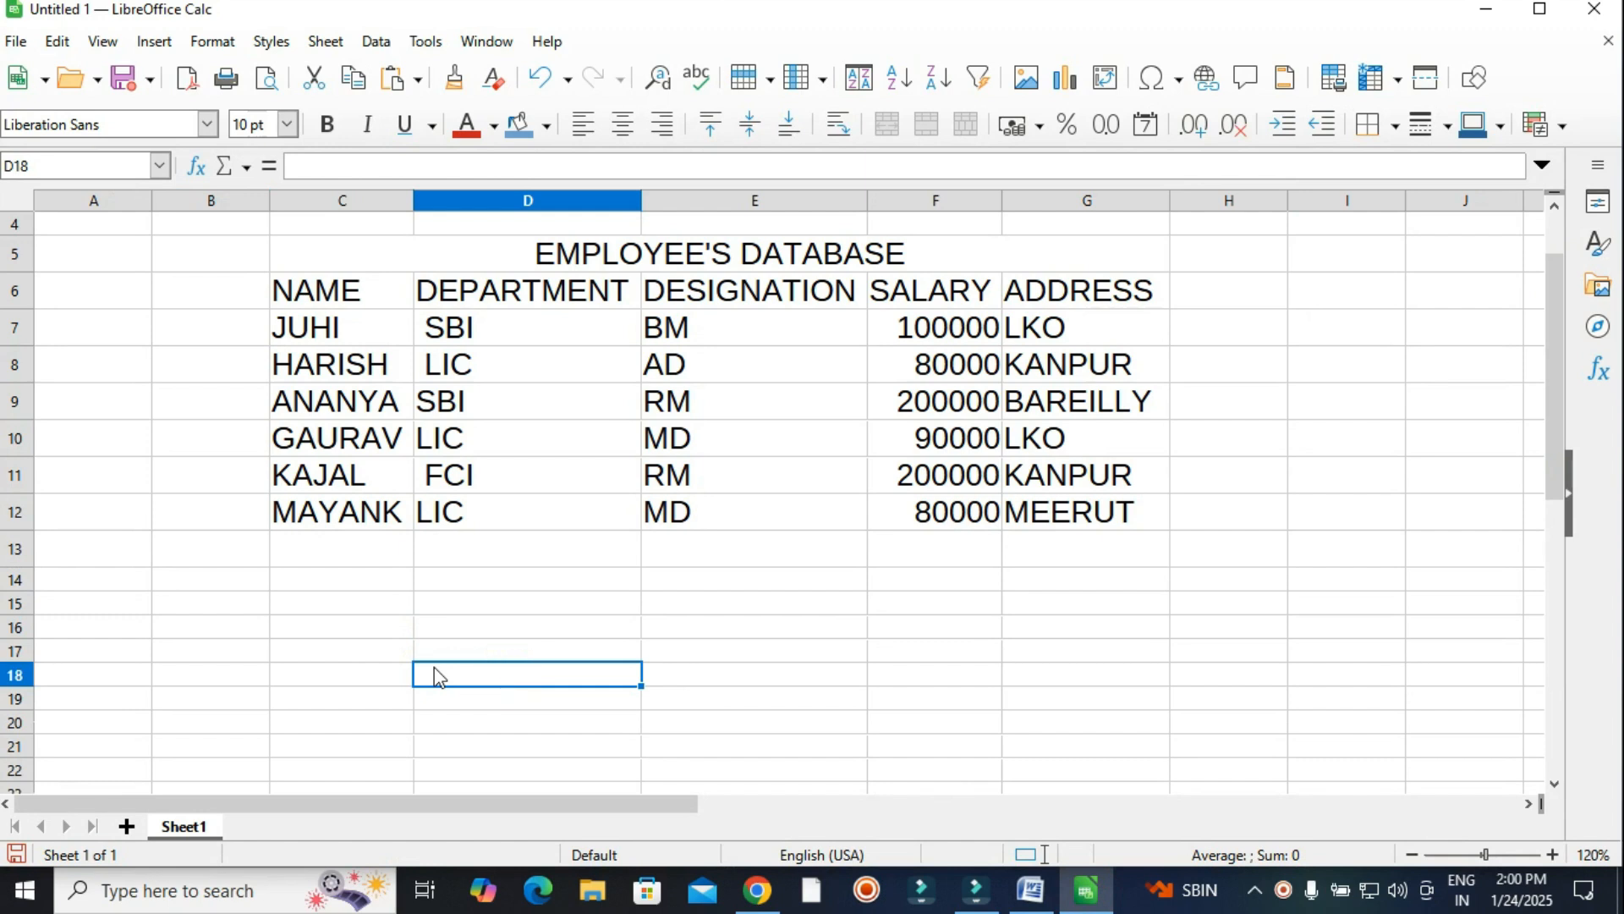
{"action": "key", "text": "ctrl+v"}
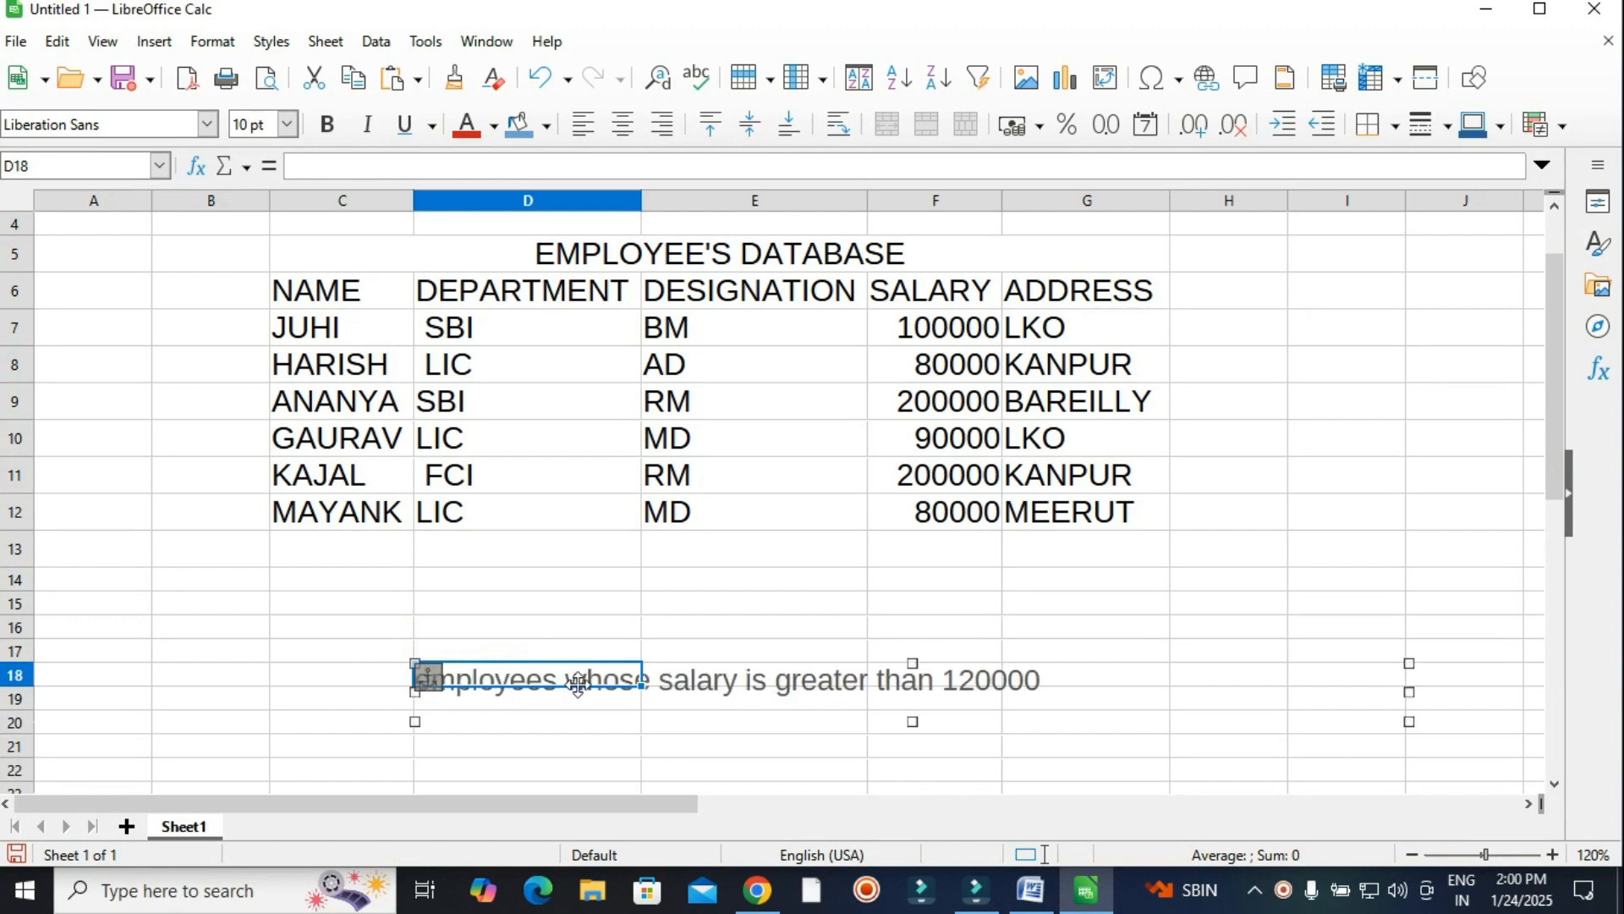
{"action": "left_click", "coordinate": [573, 675]}
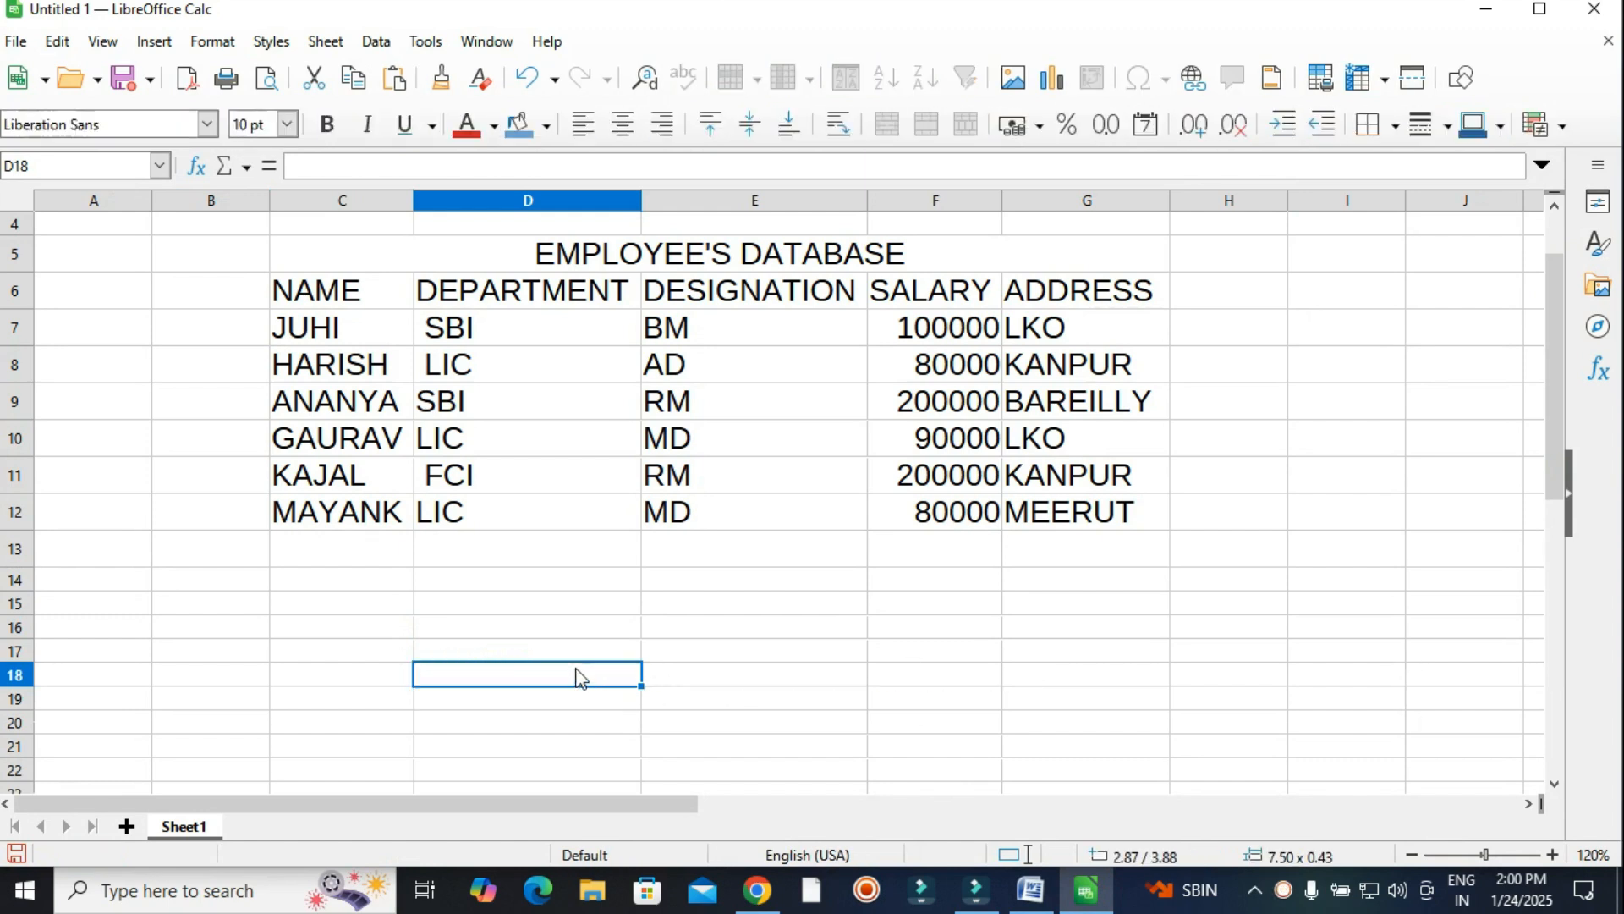
{"action": "right_click", "coordinate": [570, 672]}
{"action": "left_click", "coordinate": [664, 337]}
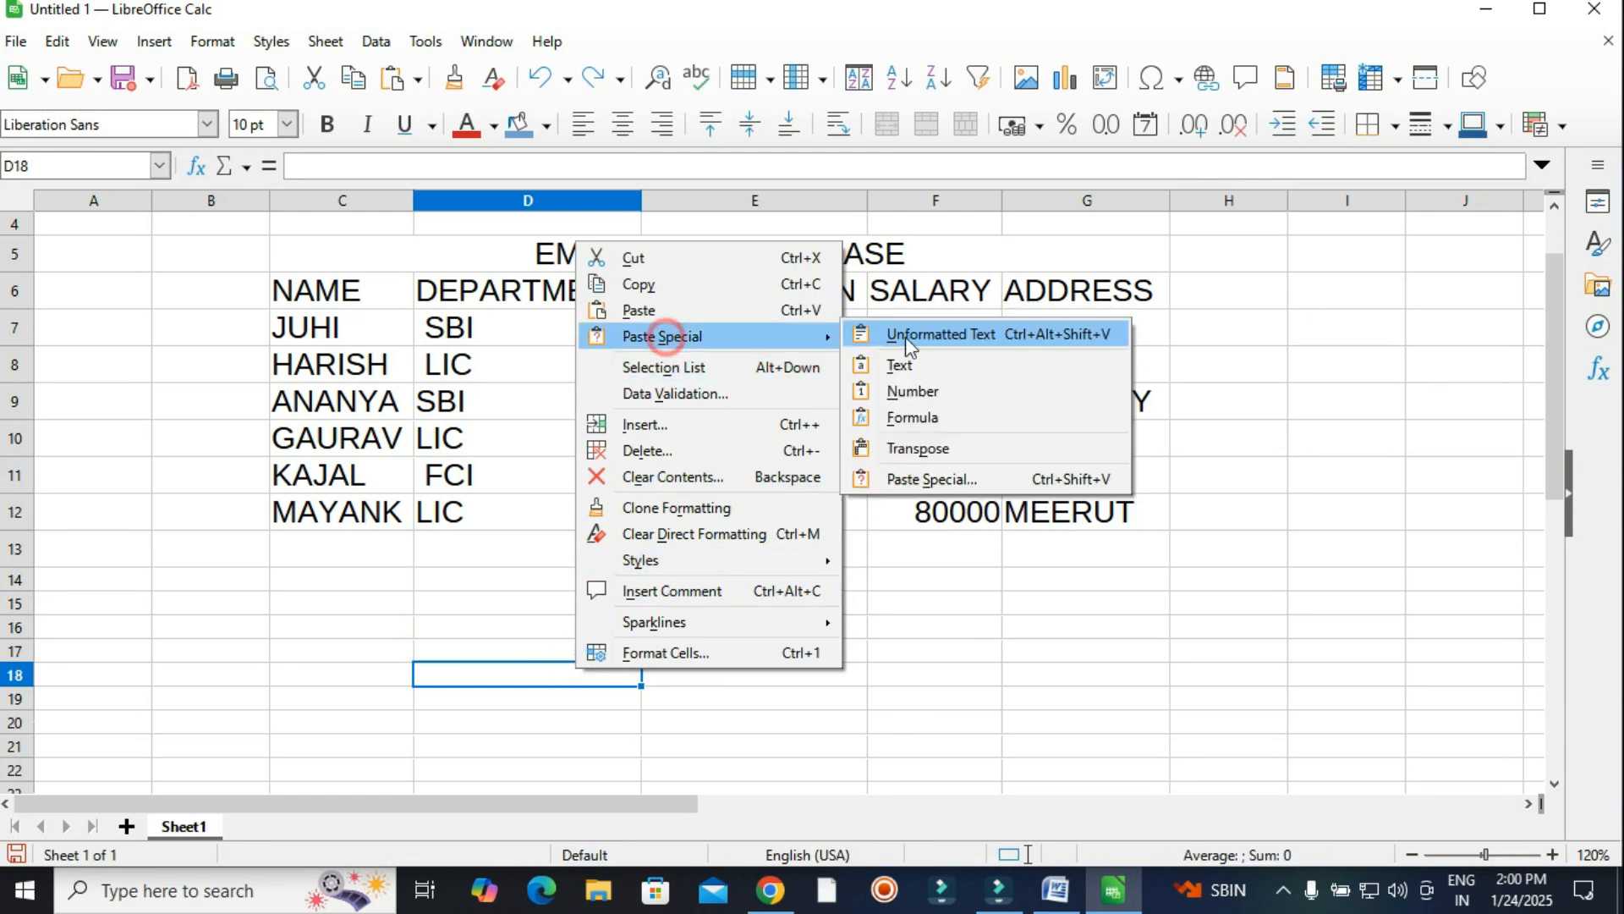
{"action": "left_click", "coordinate": [954, 336]}
{"action": "left_click", "coordinate": [756, 721]}
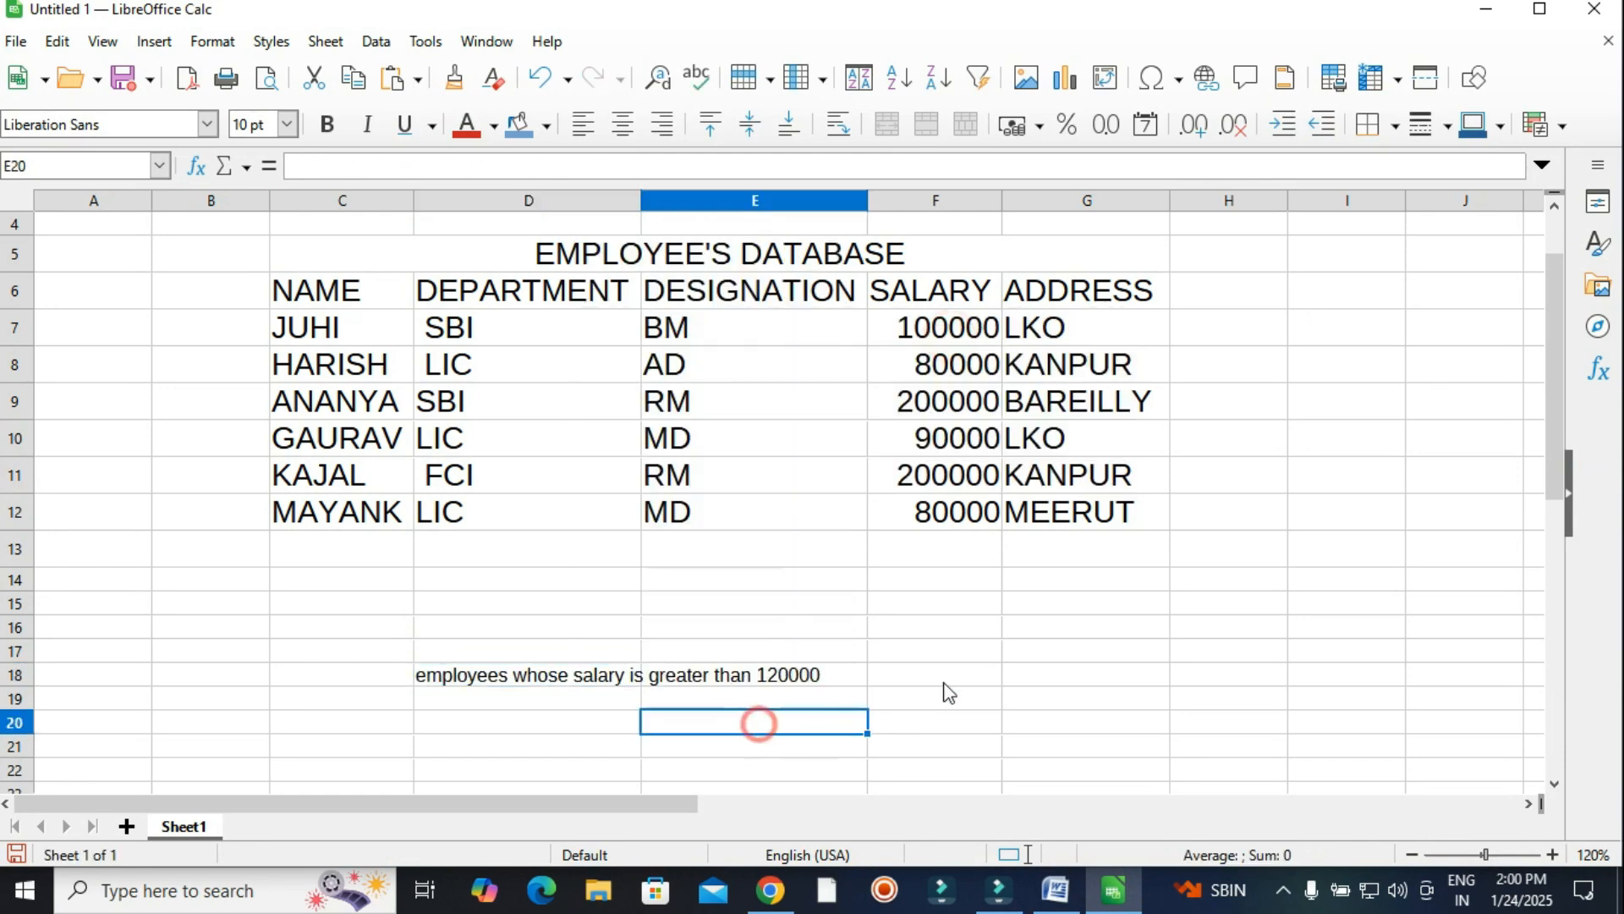
{"action": "left_click", "coordinate": [1042, 676]}
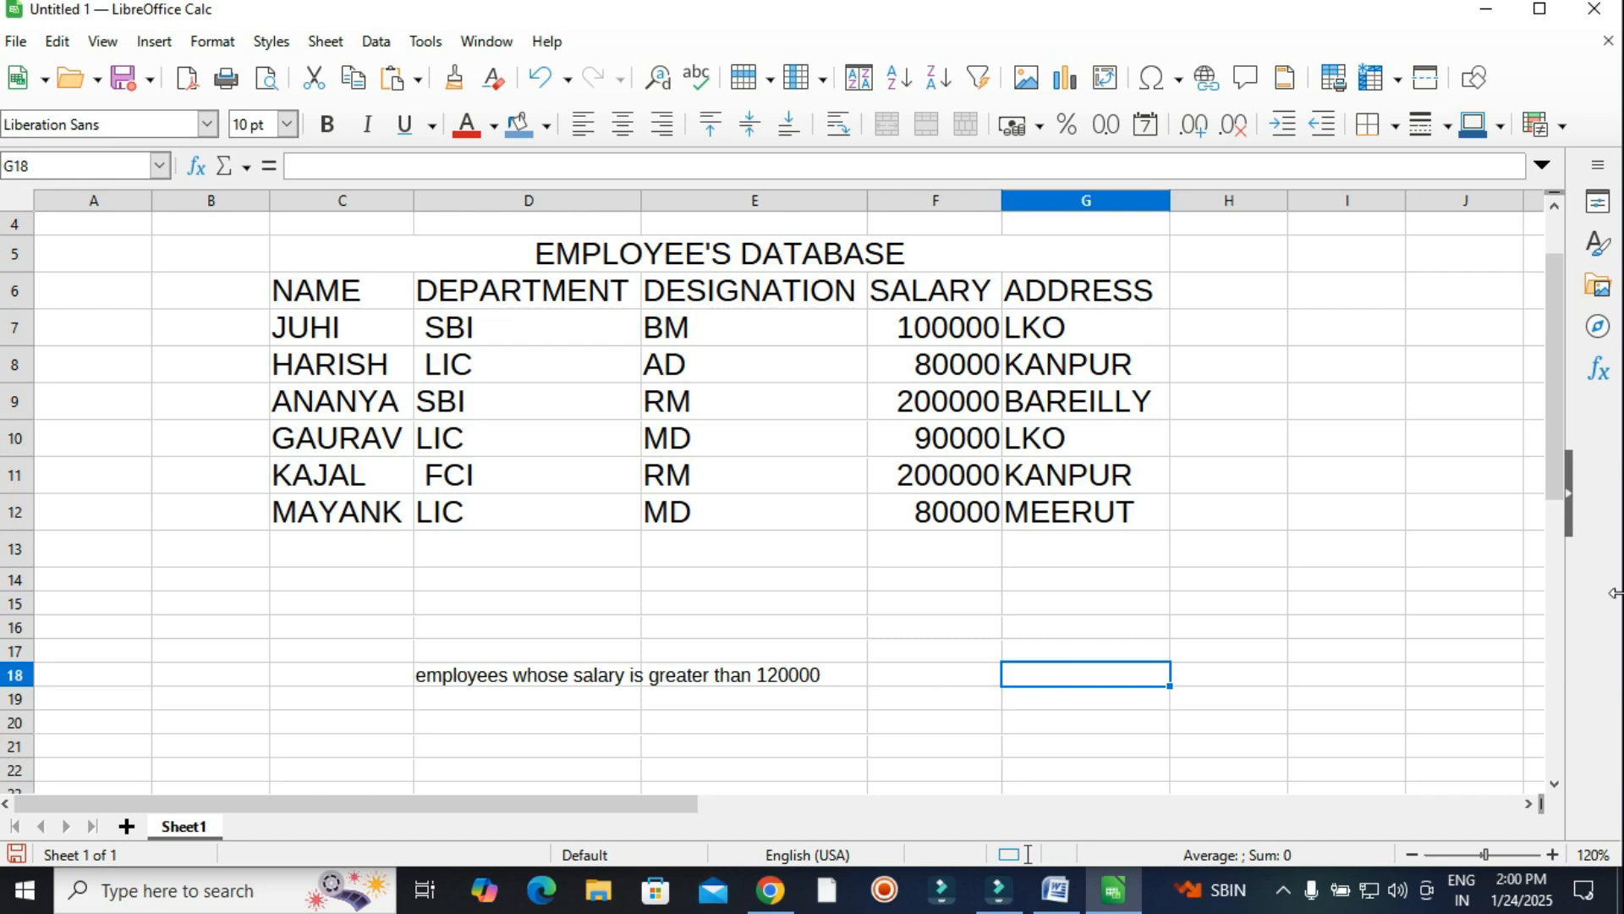
In H7, build =if(F7>120000,"C6" to flag salaries above 120000.
{"action": "left_click", "coordinate": [1256, 340]}
{"action": "type", "text": "="}
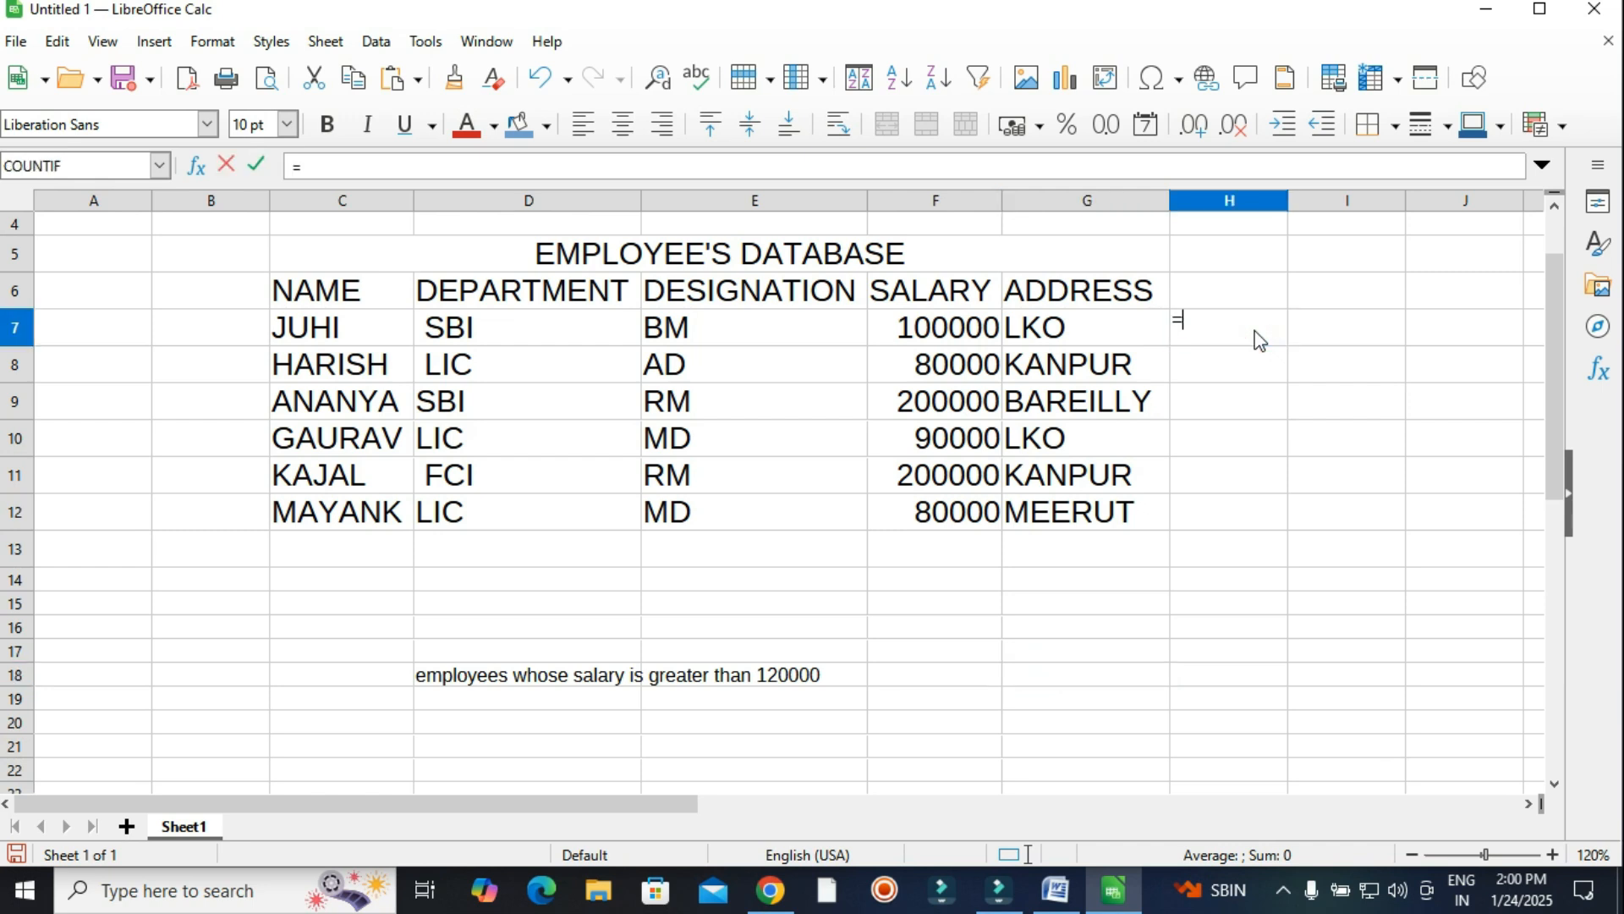
{"action": "type", "text": "if"}
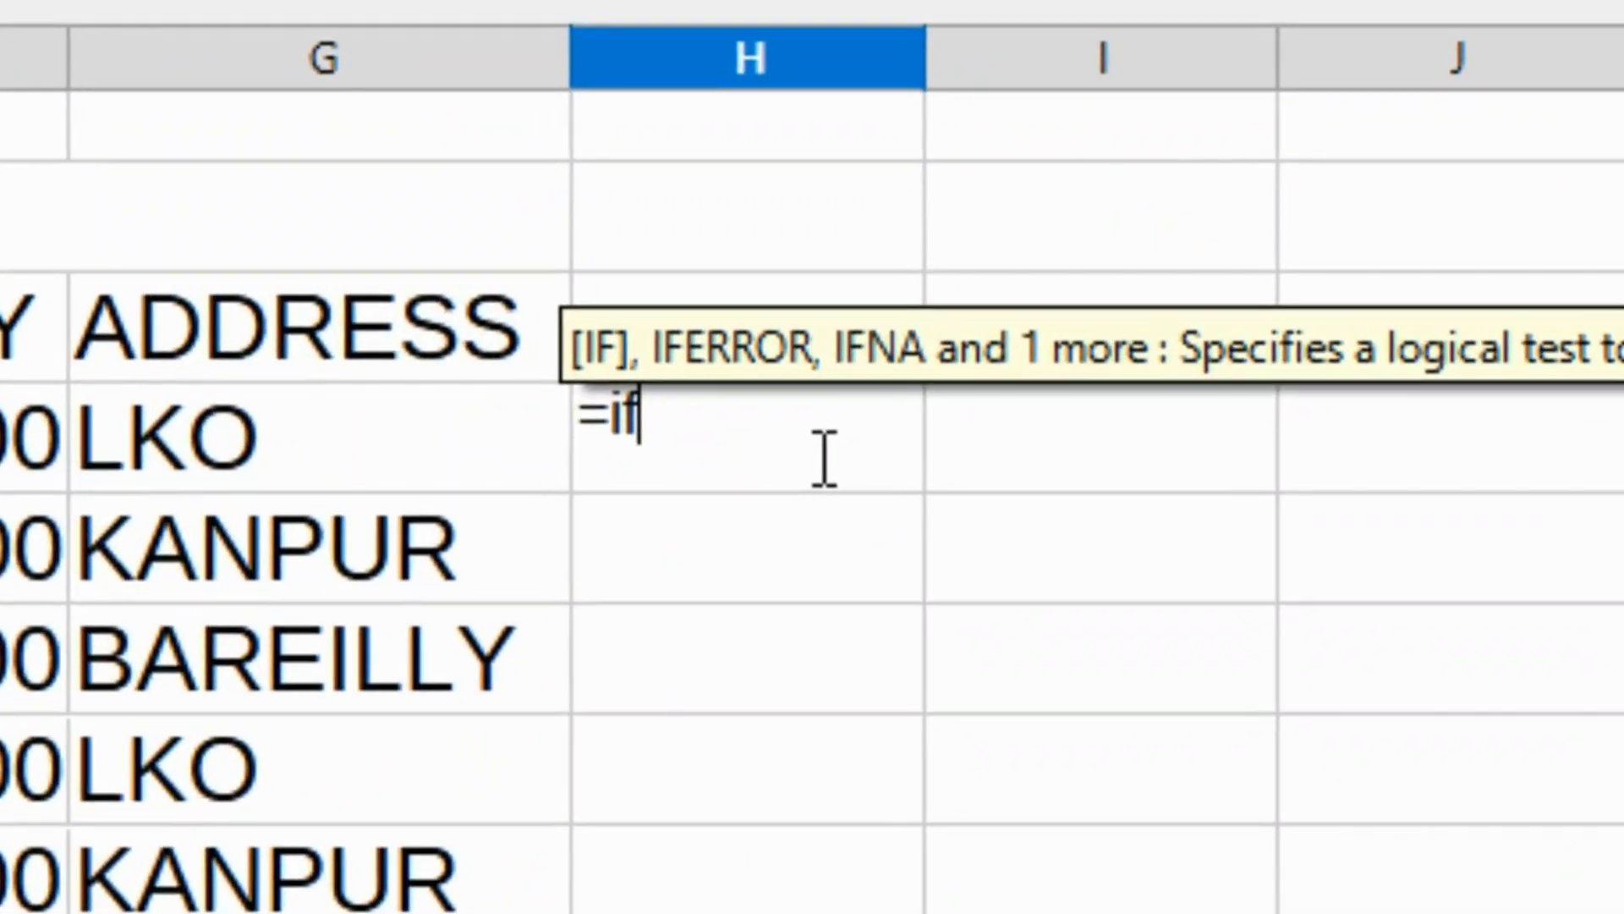
{"action": "type", "text": "("}
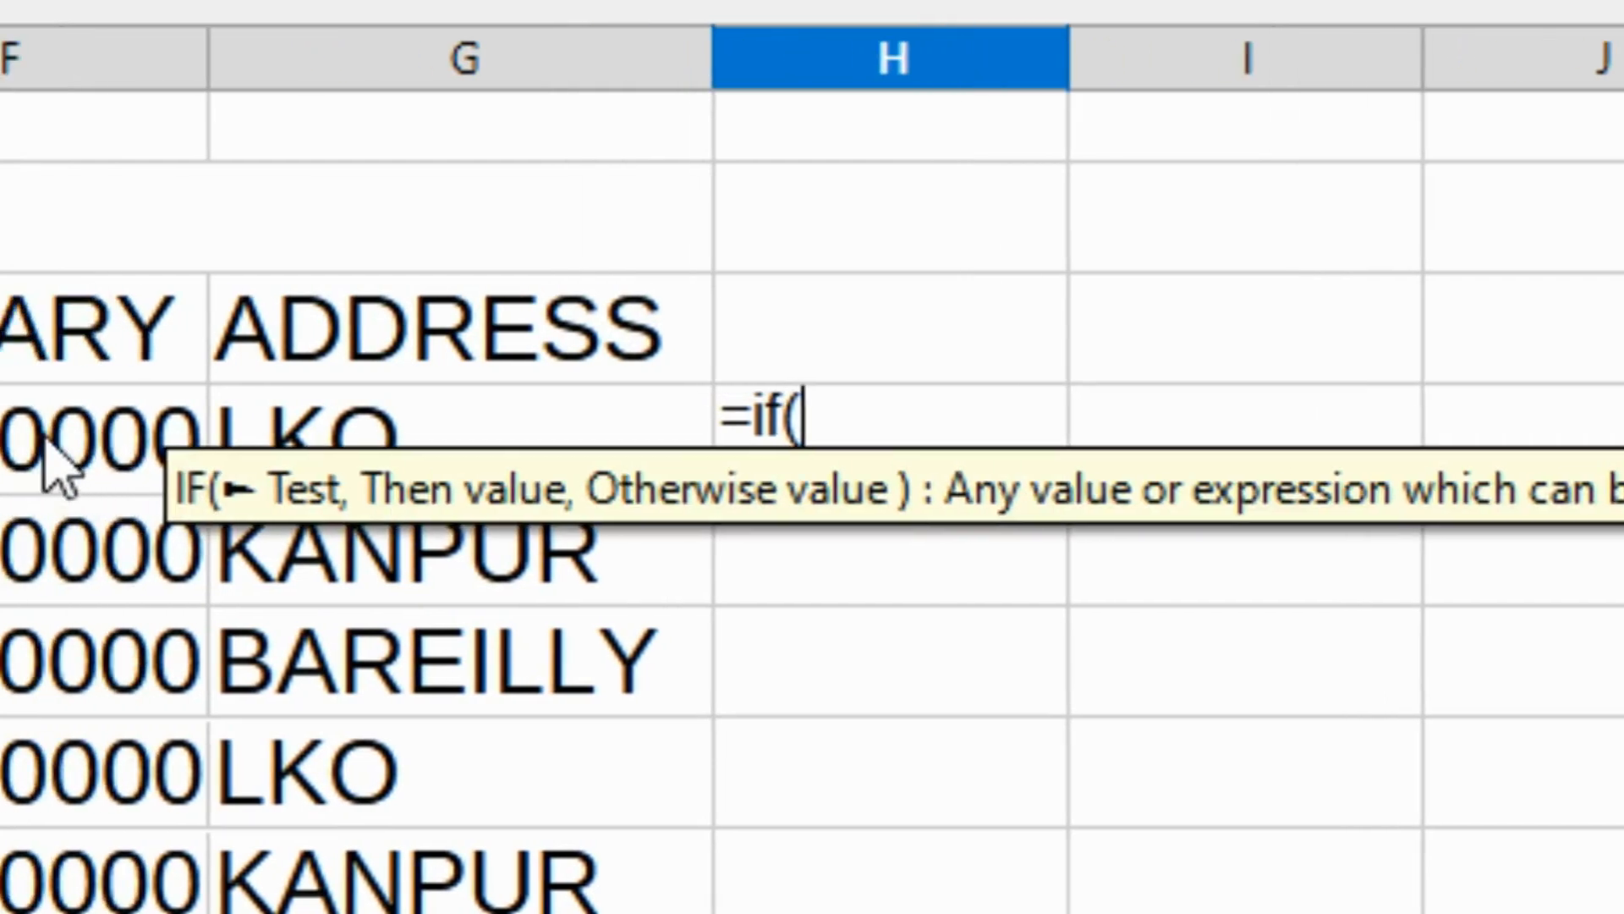
{"action": "left_click", "coordinate": [116, 423]}
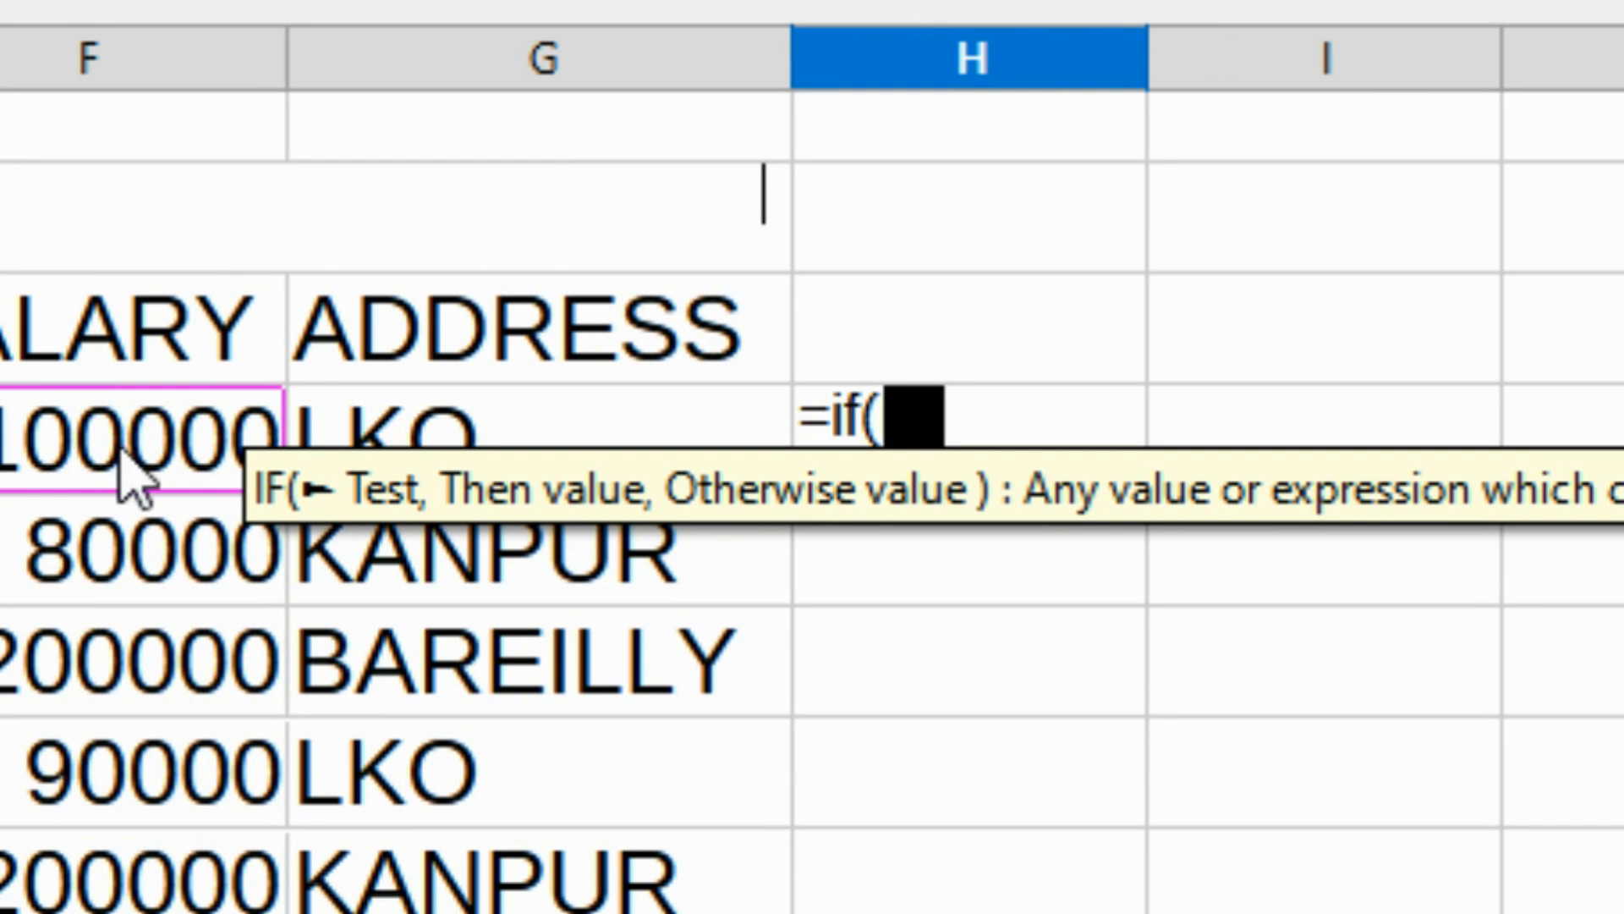
{"action": "type", "text": ">120000,"}
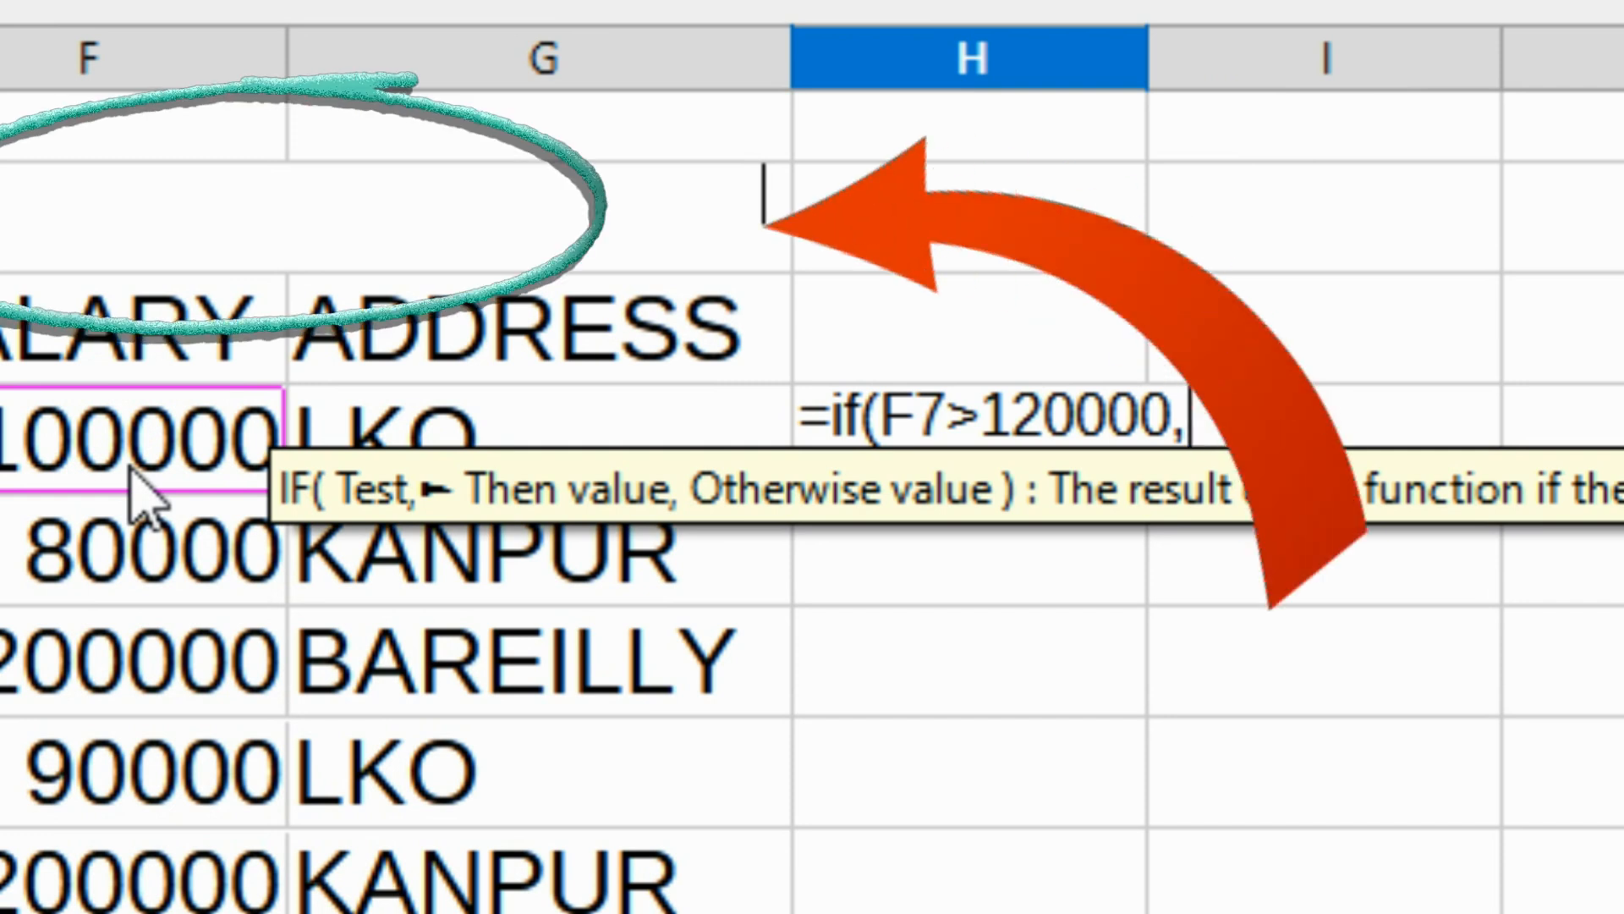
{"action": "type", "text": "\""}
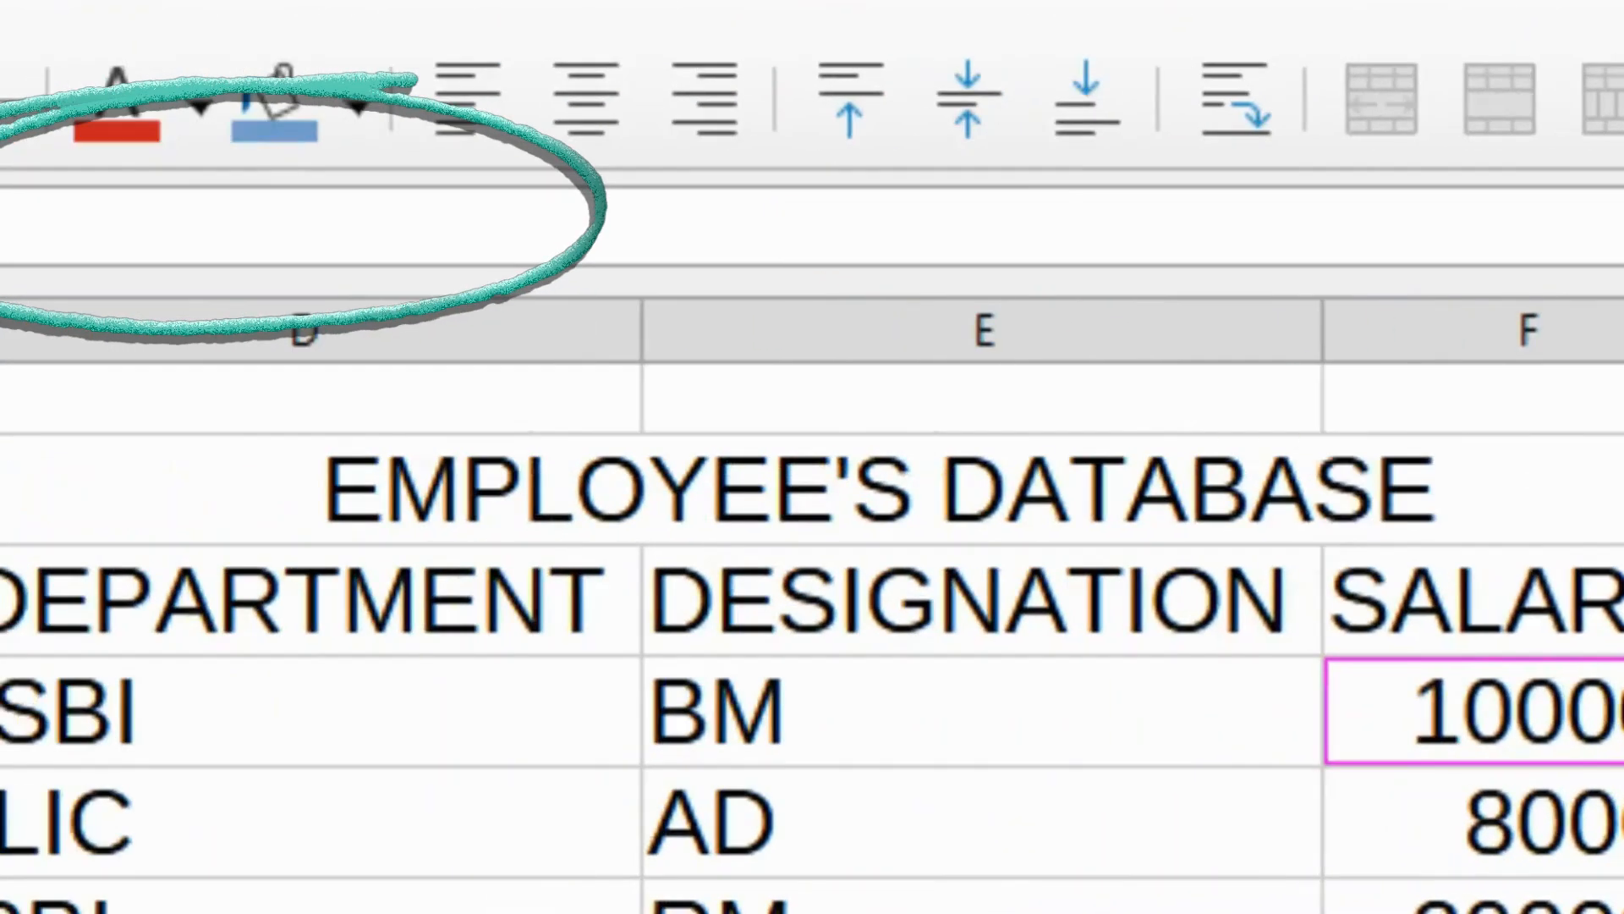
{"action": "left_click", "coordinate": [119, 622]}
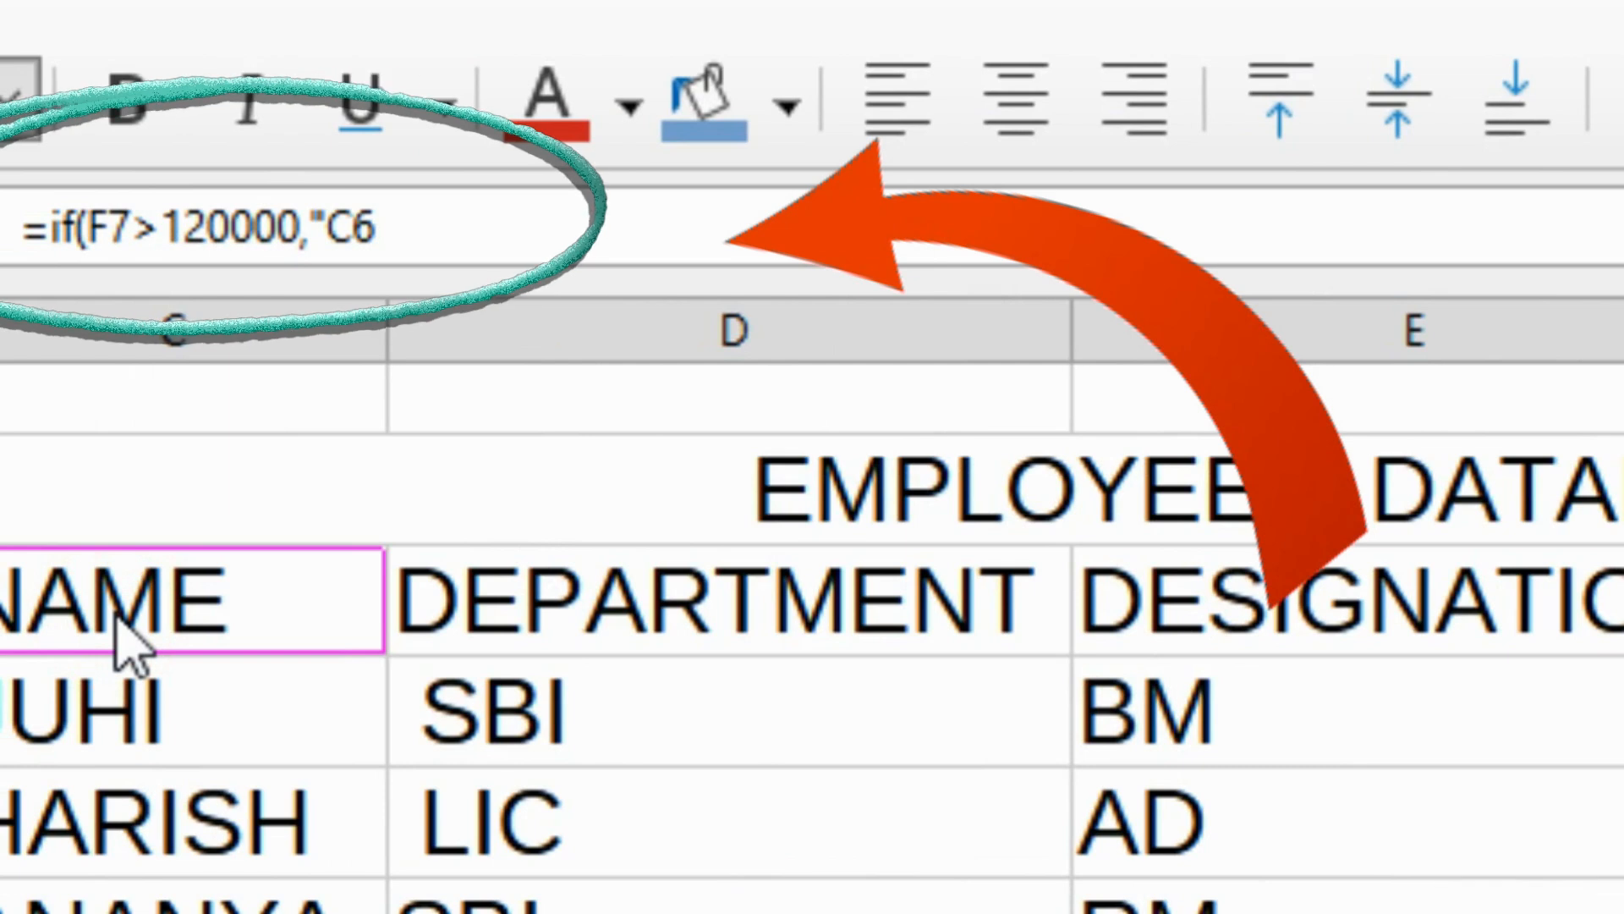
{"action": "type", "text": "\""}
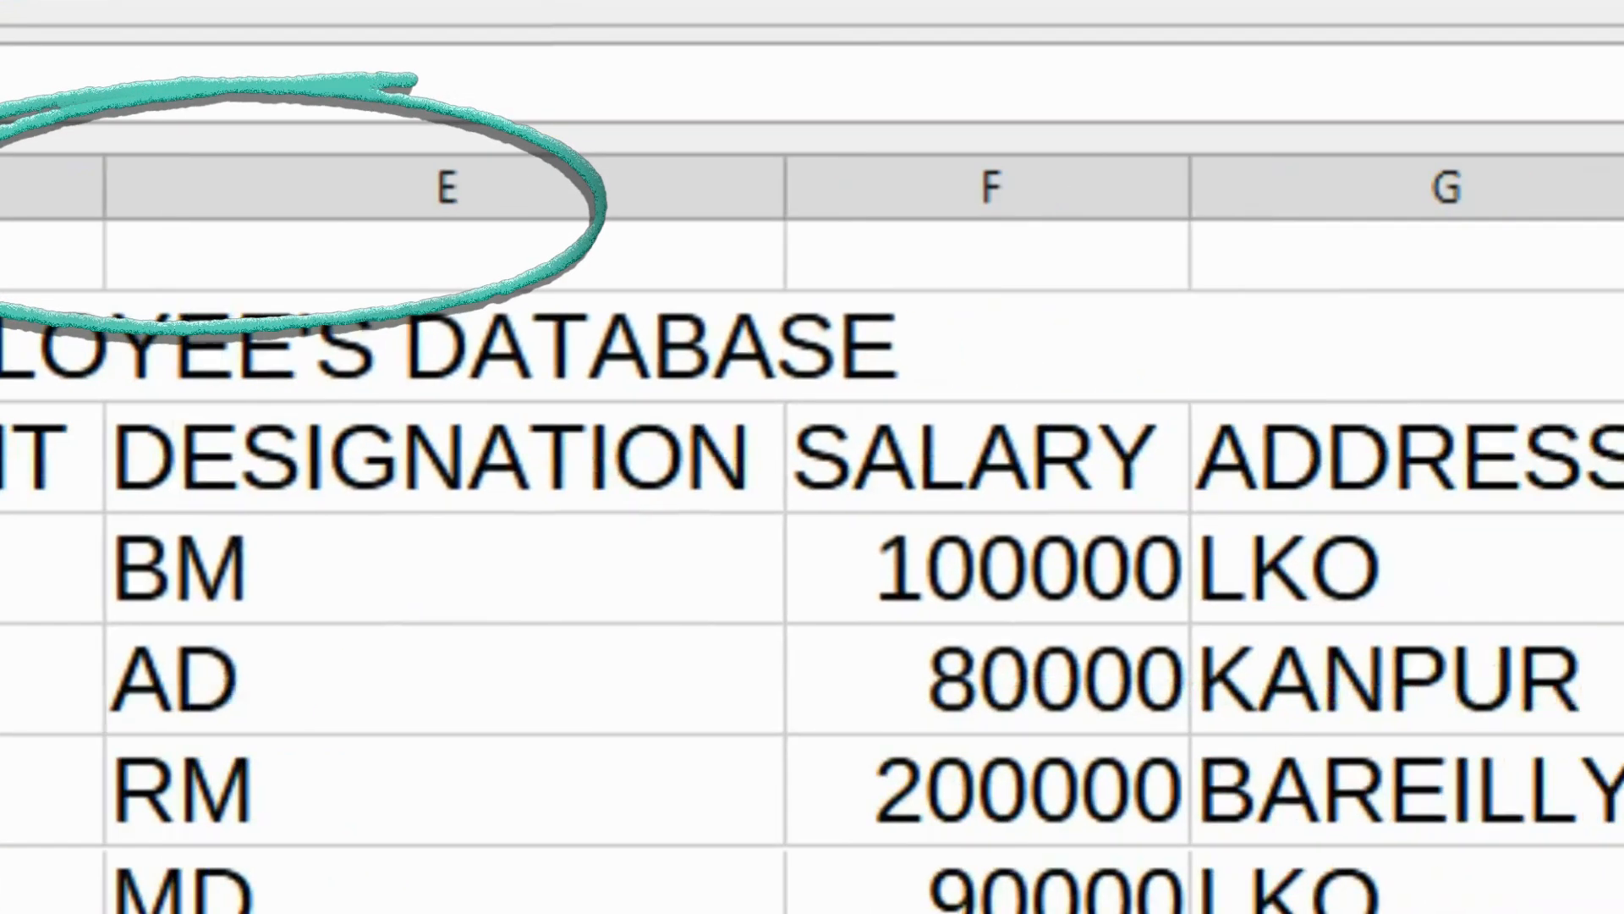
Fill the IF formula down column H to the MEERUT row and check the BAREILLY and KANPUR flags.
{"action": "left_click", "coordinate": [1522, 519]}
{"action": "left_click_drag", "start_coordinate": [1604, 603], "coordinate": [1469, 827]}
{"action": "left_click", "coordinate": [1275, 461]}
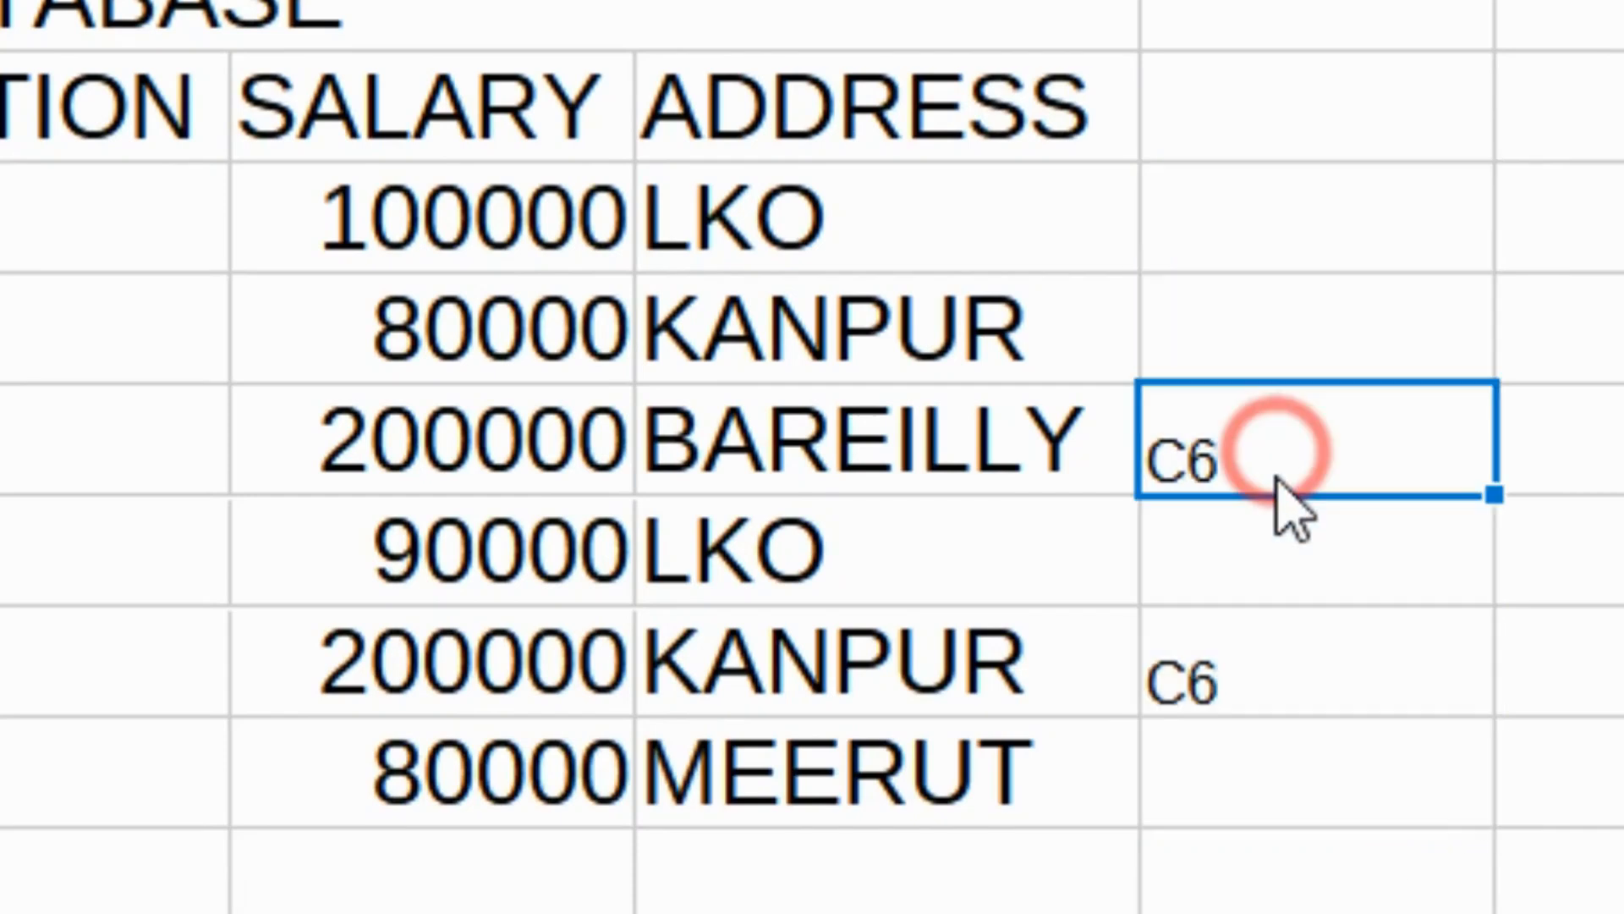
{"action": "left_click", "coordinate": [1275, 690]}
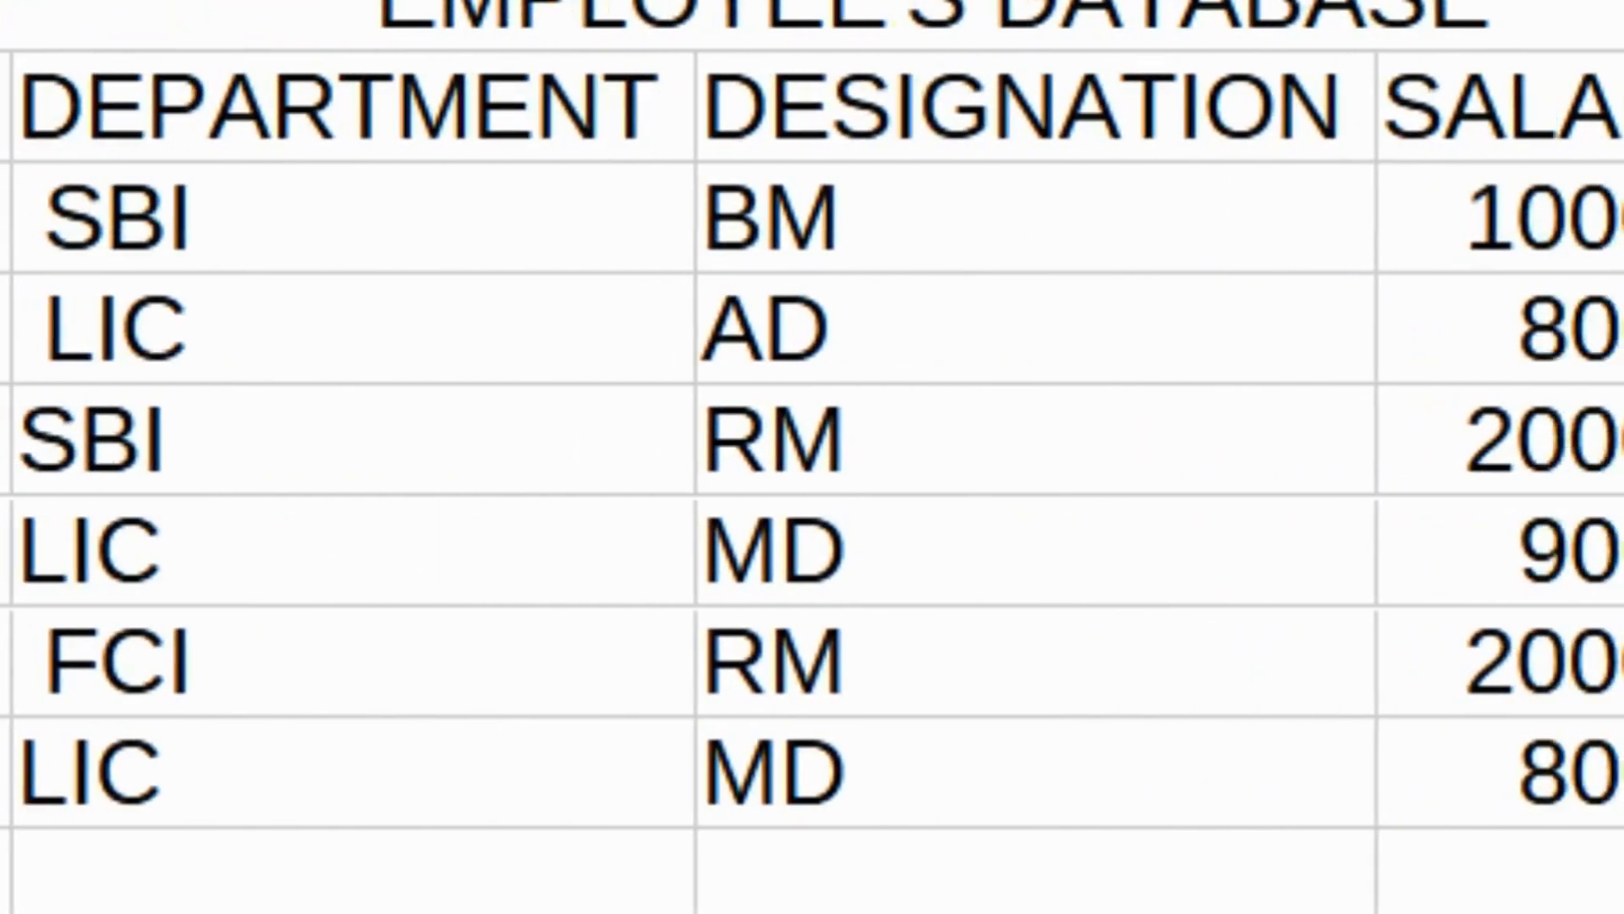
{"action": "left_click", "coordinate": [1452, 440]}
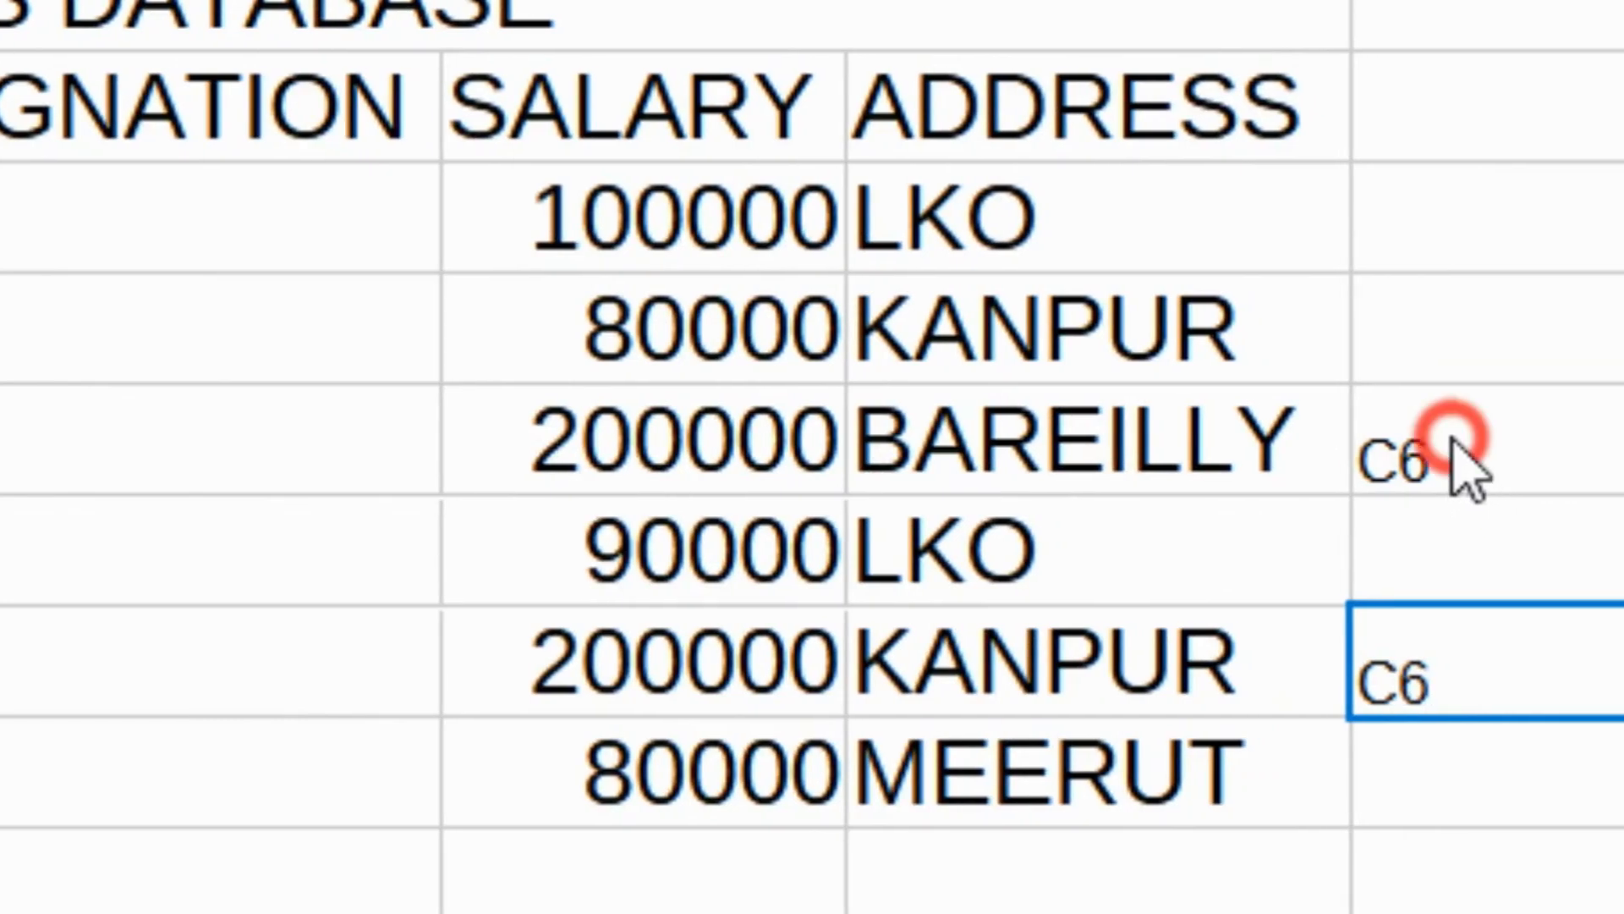
{"action": "double_click", "coordinate": [1452, 440]}
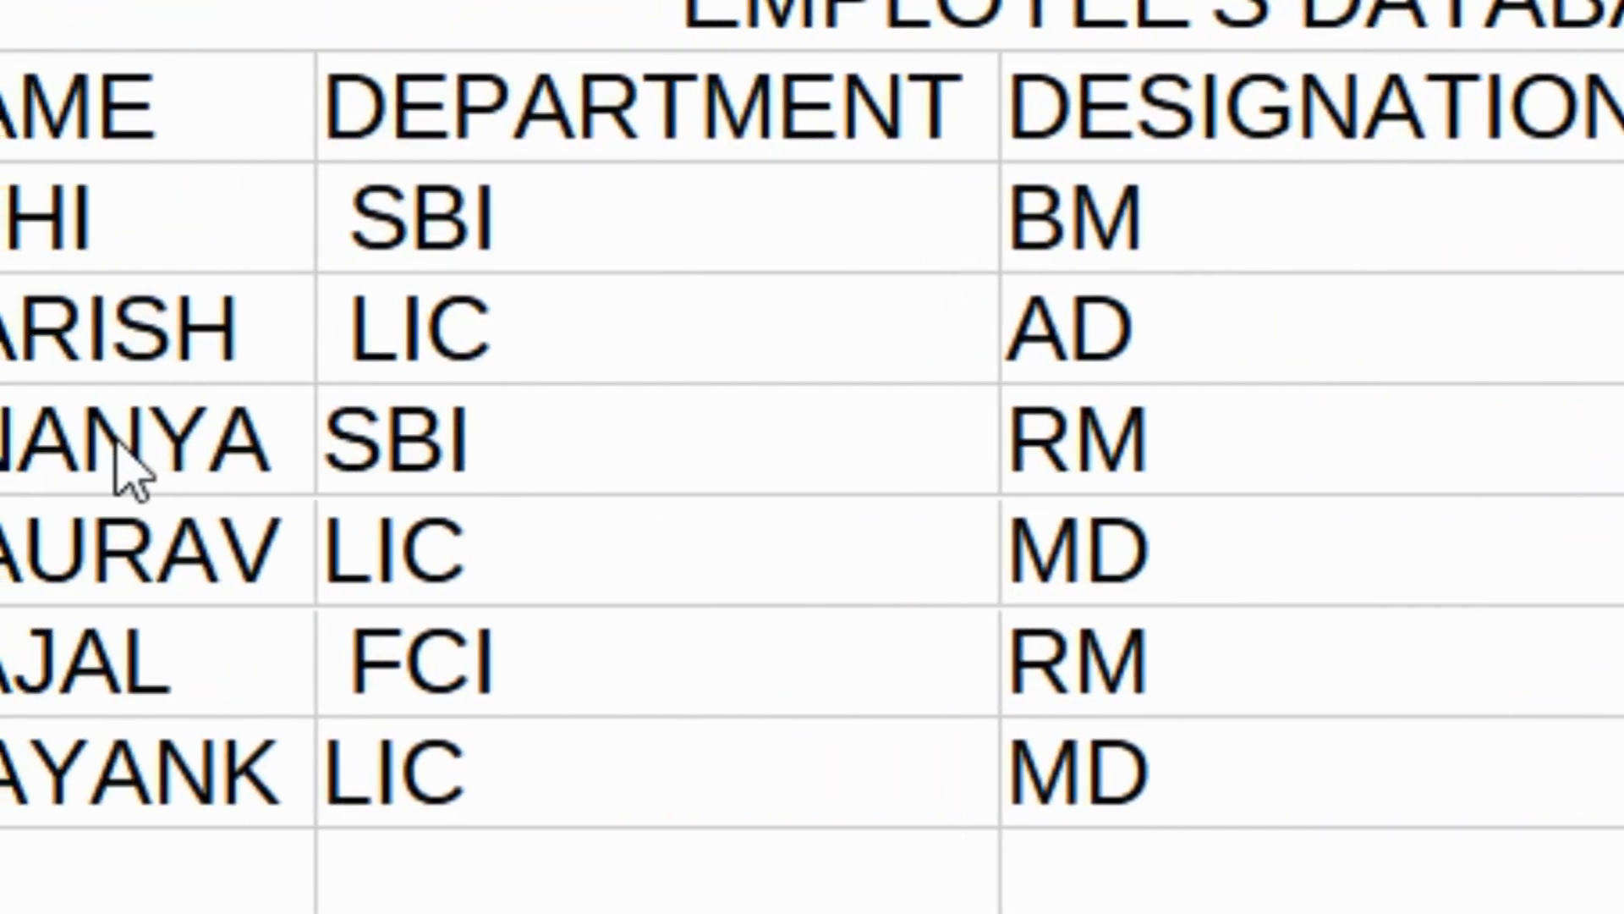
Copy the two 200000 earners' names into a list below the table, widening column D.
{"action": "left_click", "coordinate": [127, 469]}
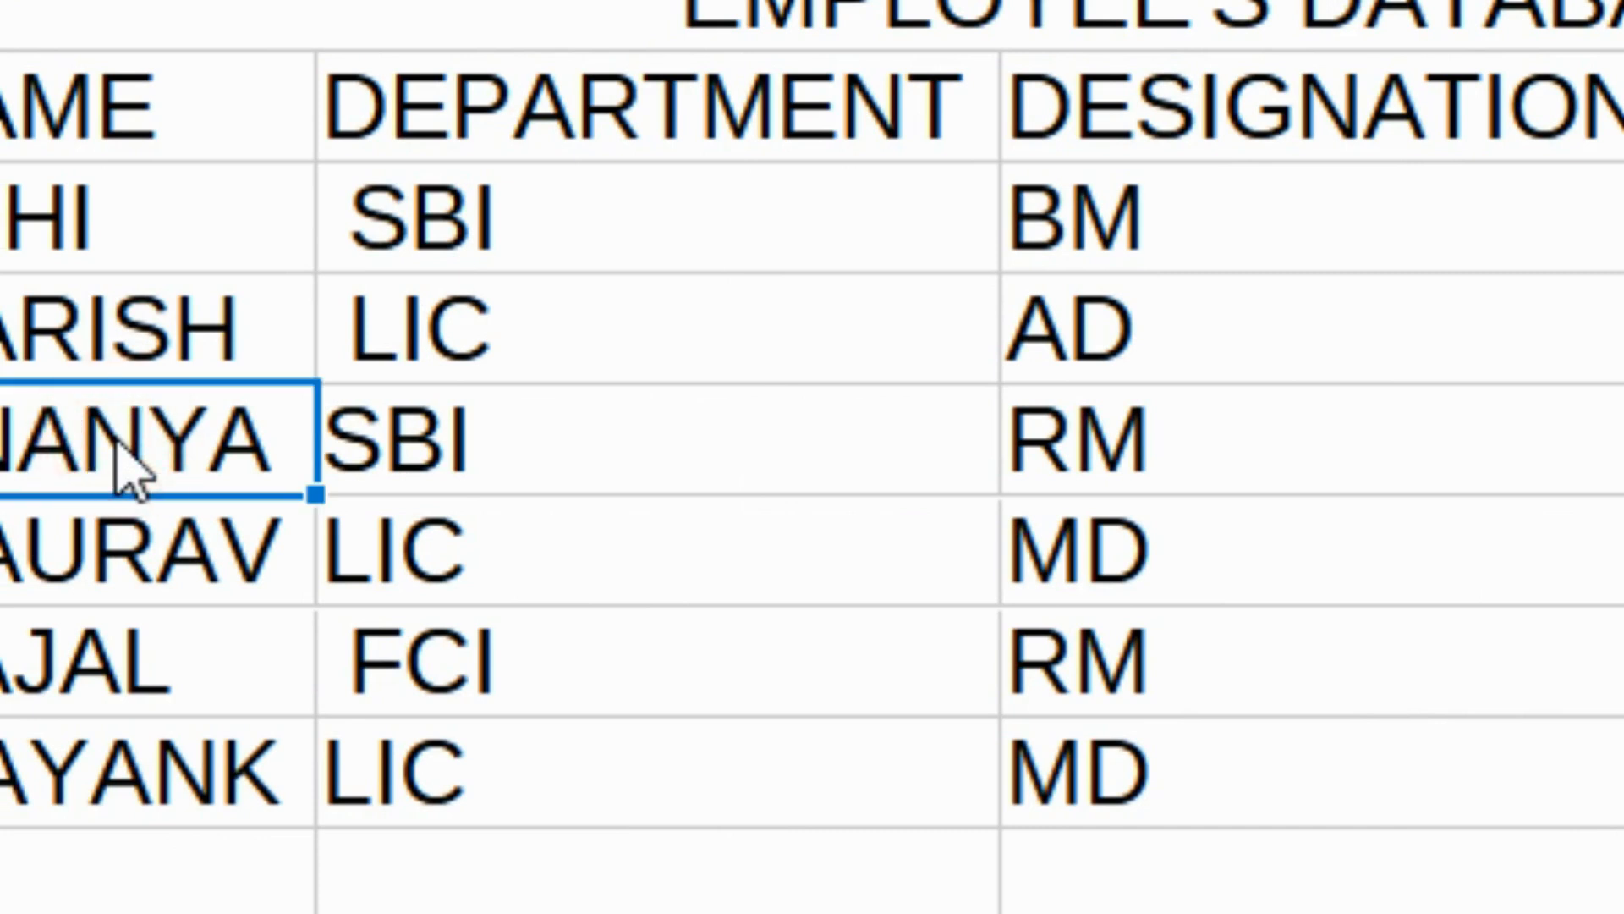
{"action": "left_click", "coordinate": [112, 645], "text": "ctrl"}
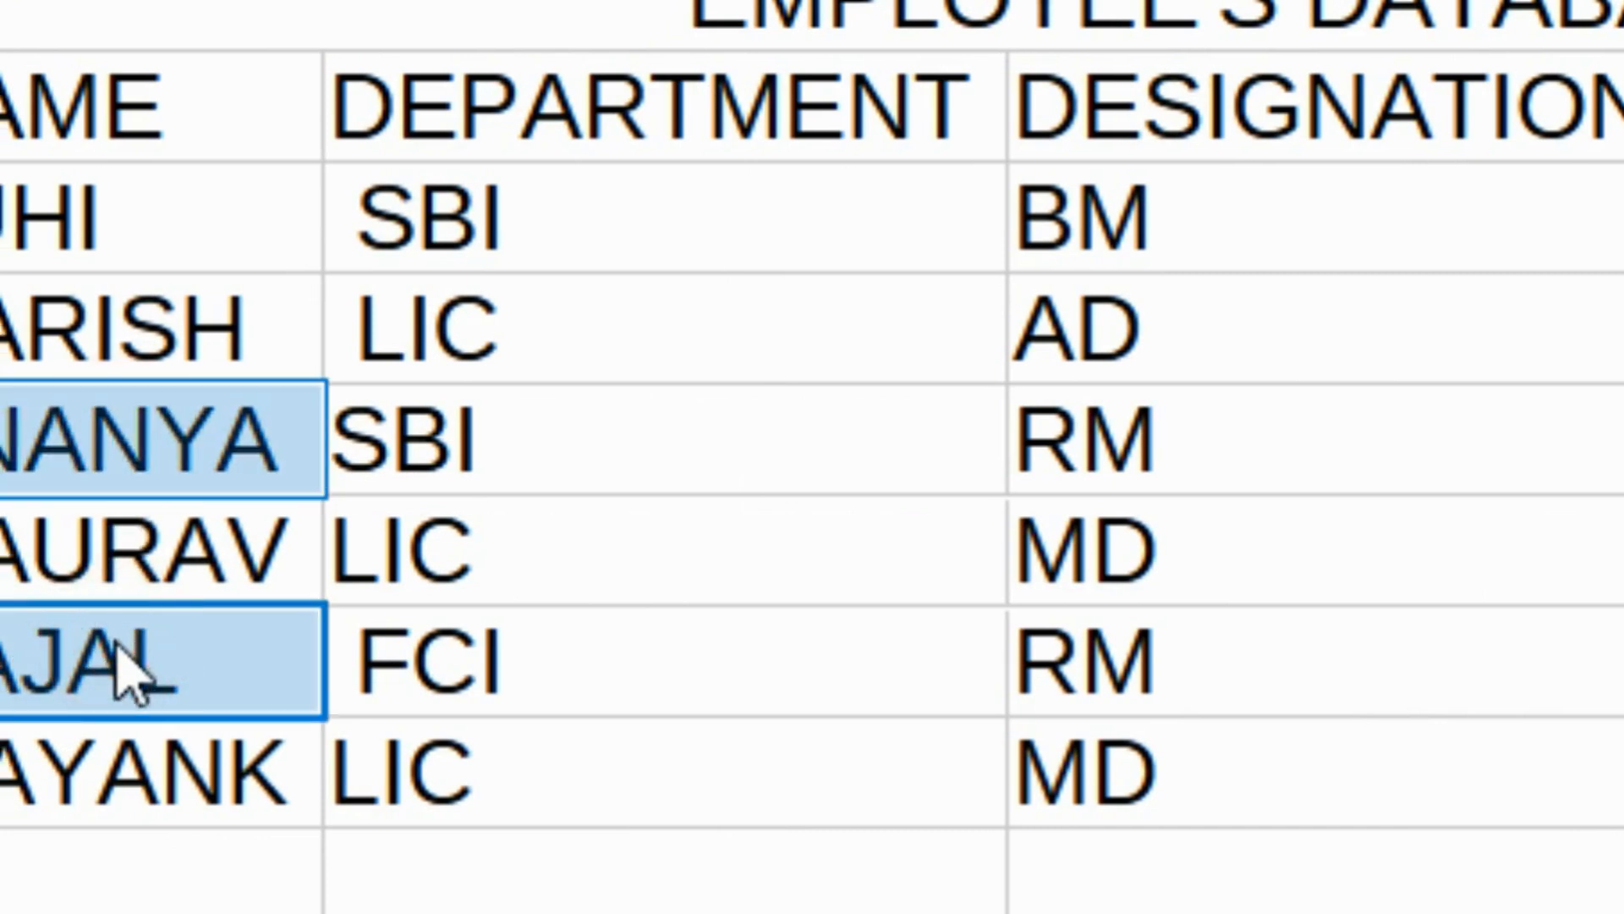
{"action": "key", "text": "ctrl+c"}
{"action": "left_click", "coordinate": [1298, 702]}
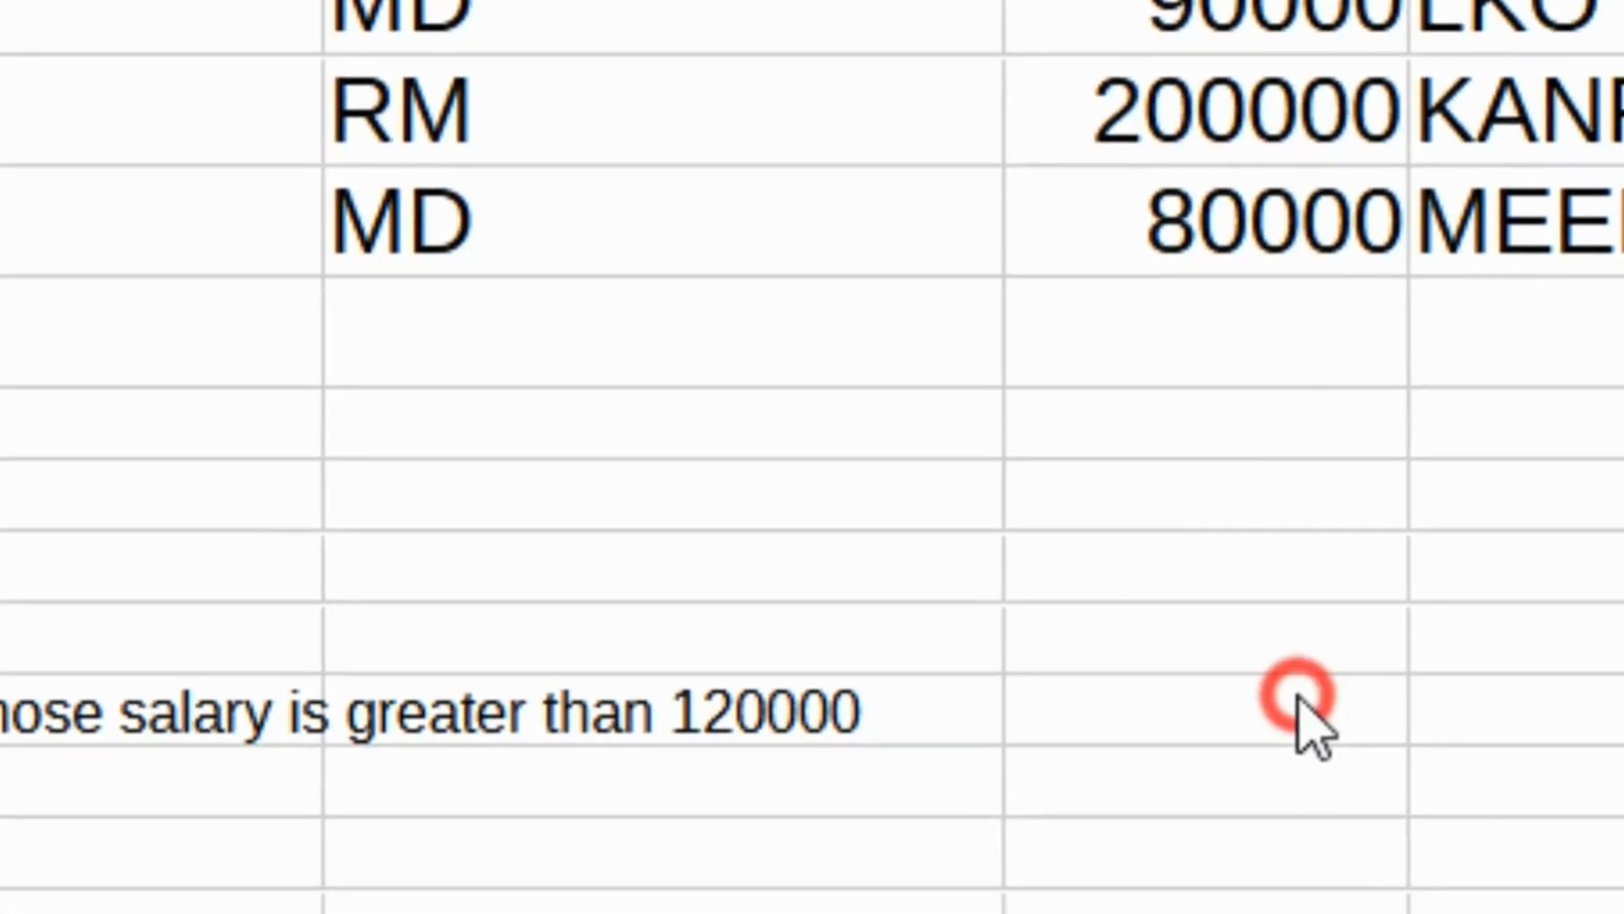
{"action": "key", "text": "ctrl+v"}
{"action": "left_click", "coordinate": [1508, 745]}
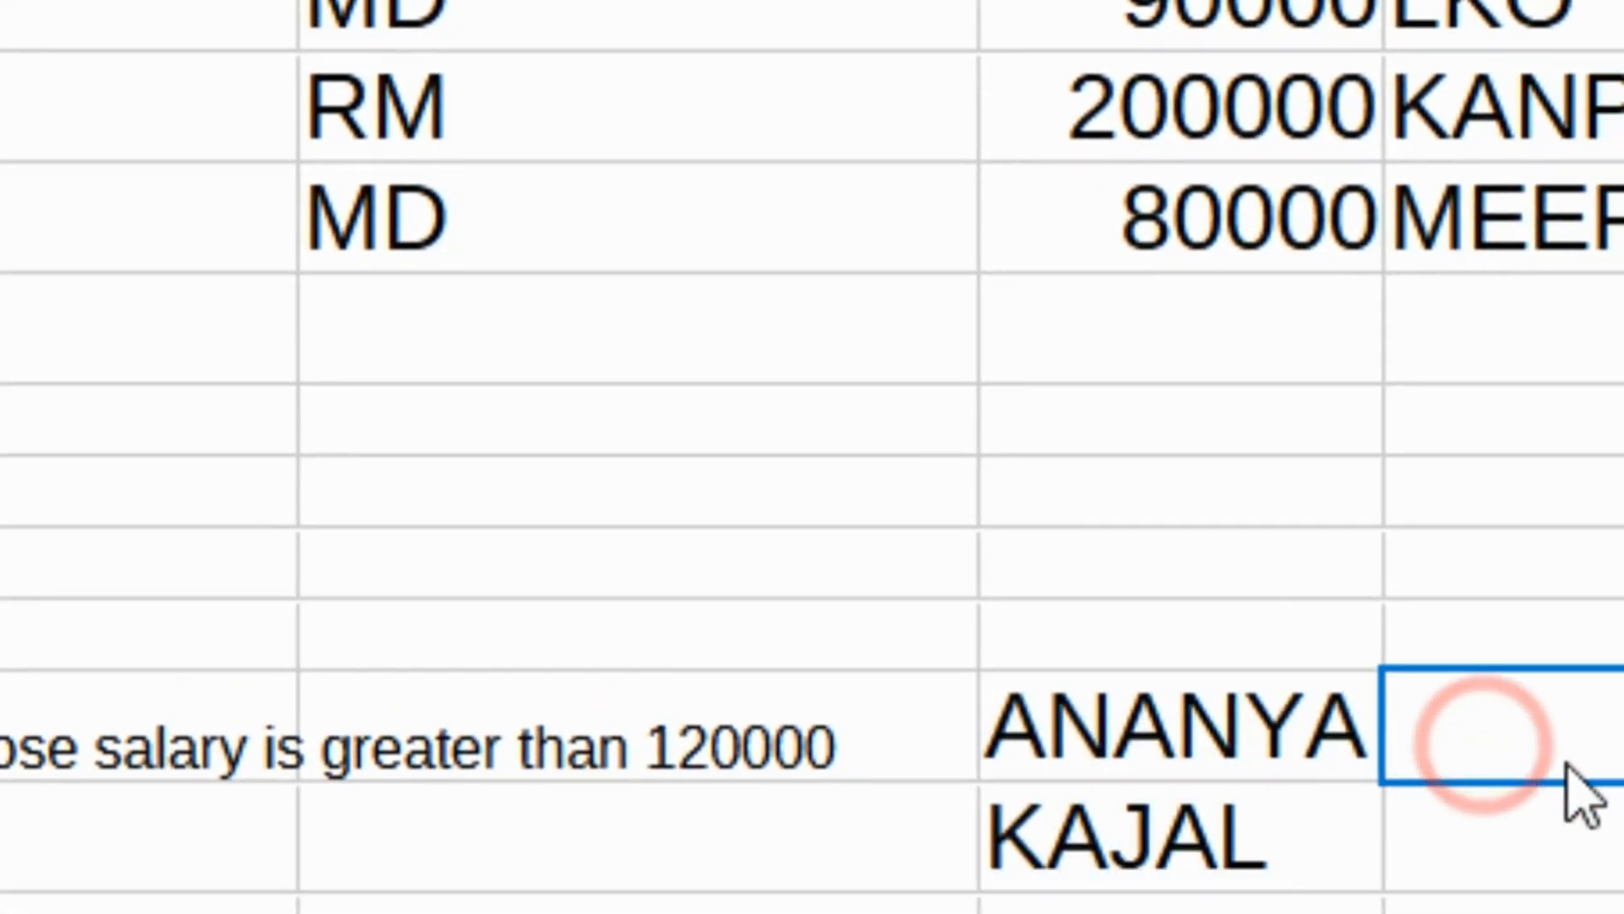
{"action": "left_click", "coordinate": [1591, 565]}
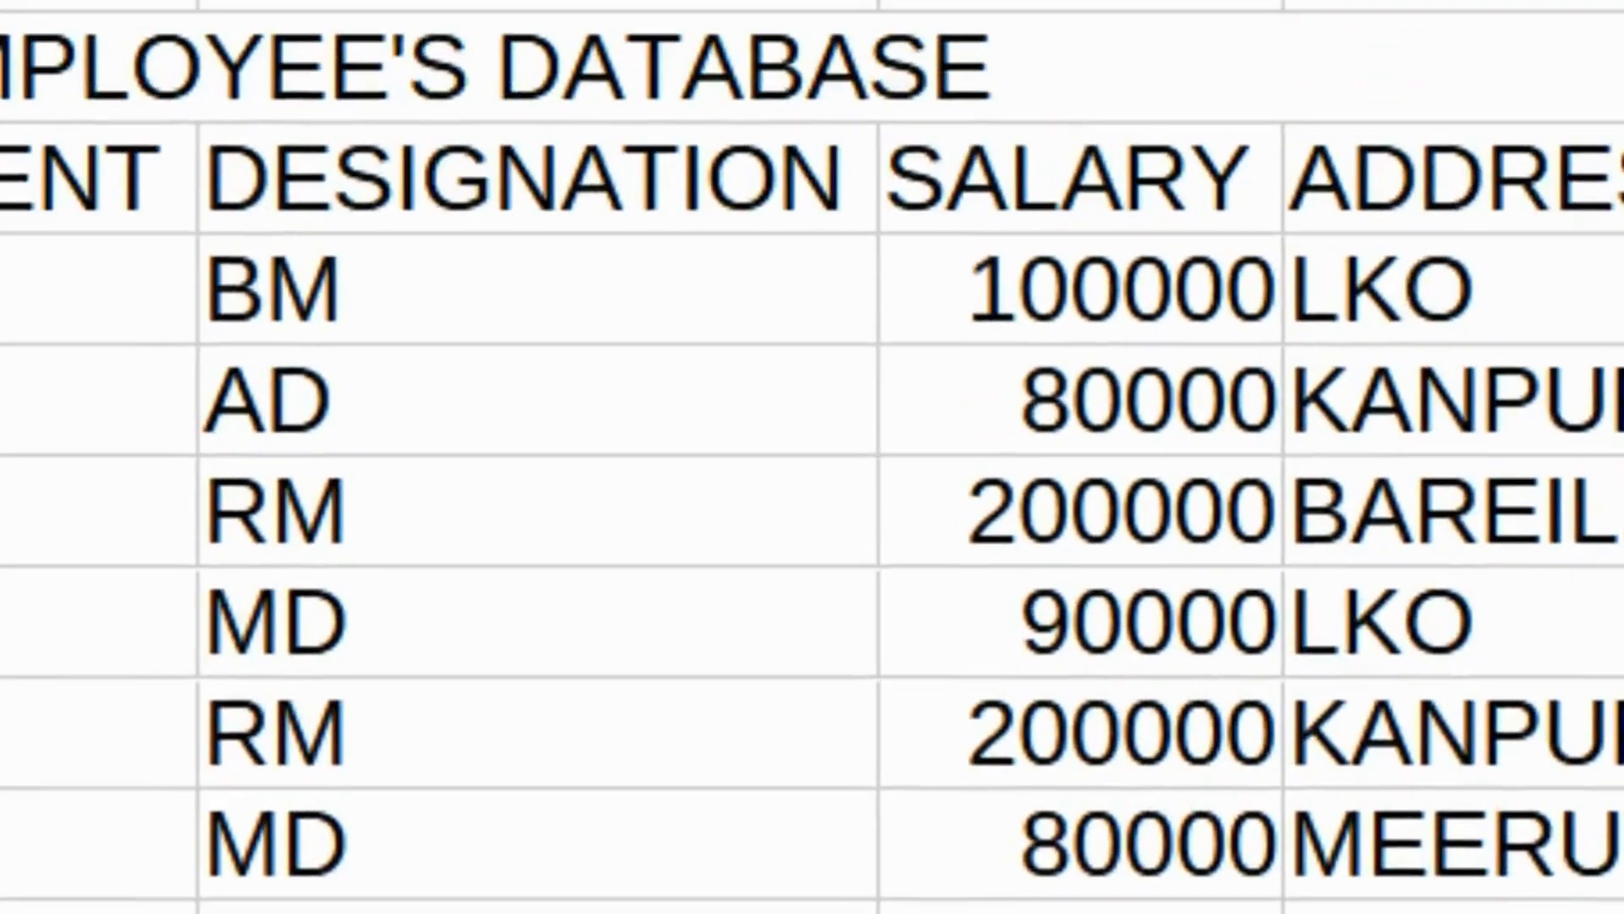
{"action": "left_click_drag", "start_coordinate": [216, 109], "coordinate": [263, 109]}
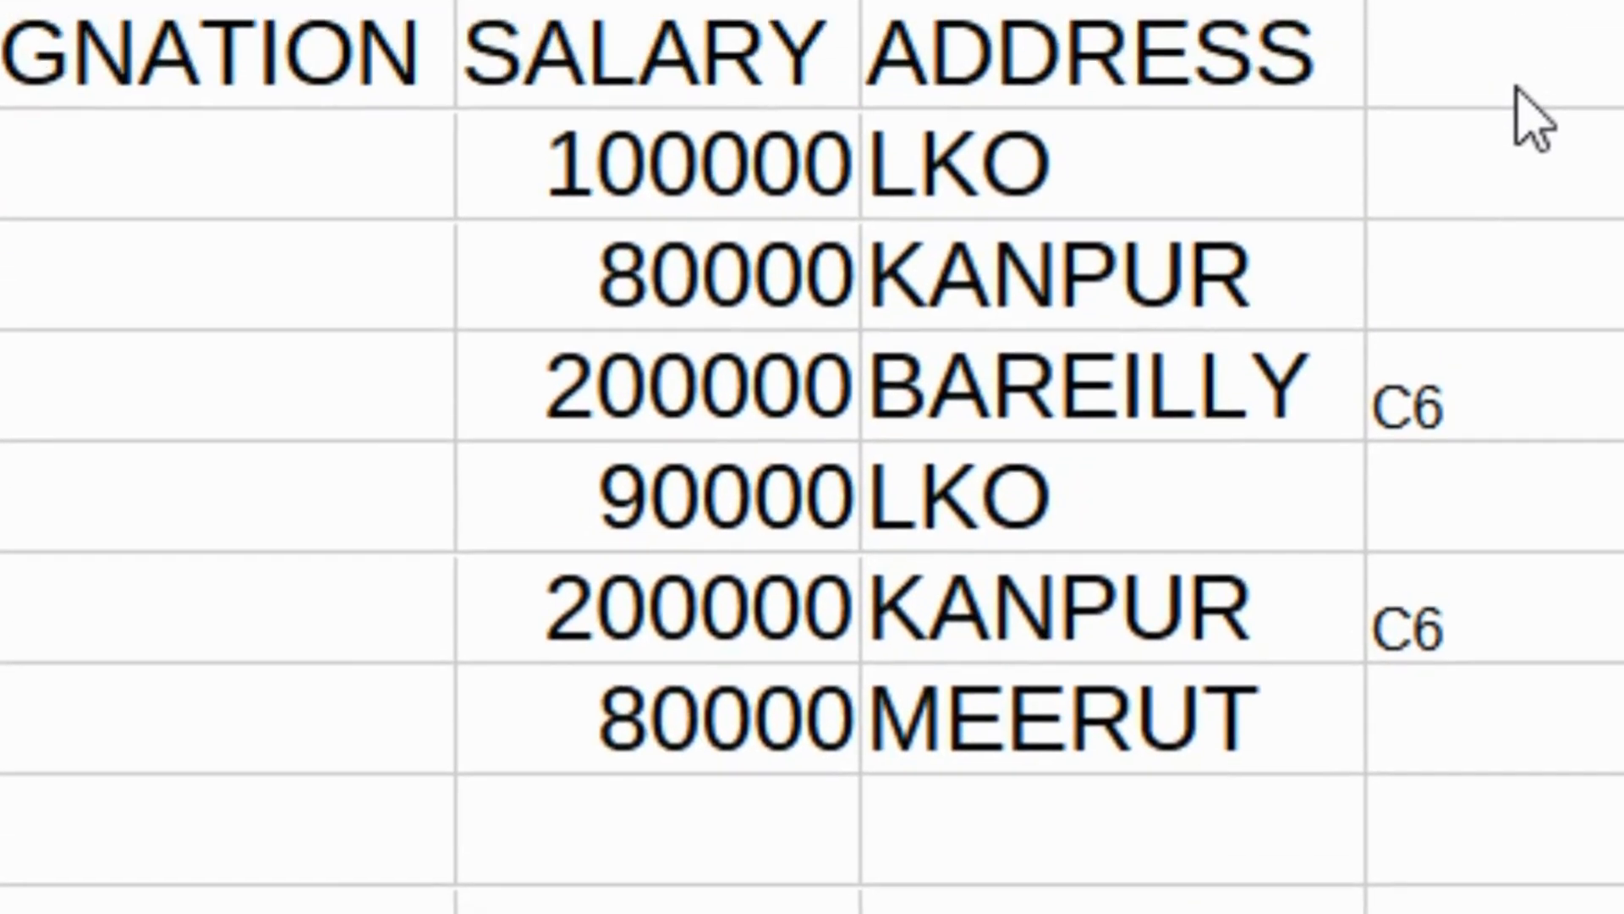
Review the BAREILLY flag formula and paste the C6 flag beside the first listed name.
{"action": "left_click", "coordinate": [1523, 123]}
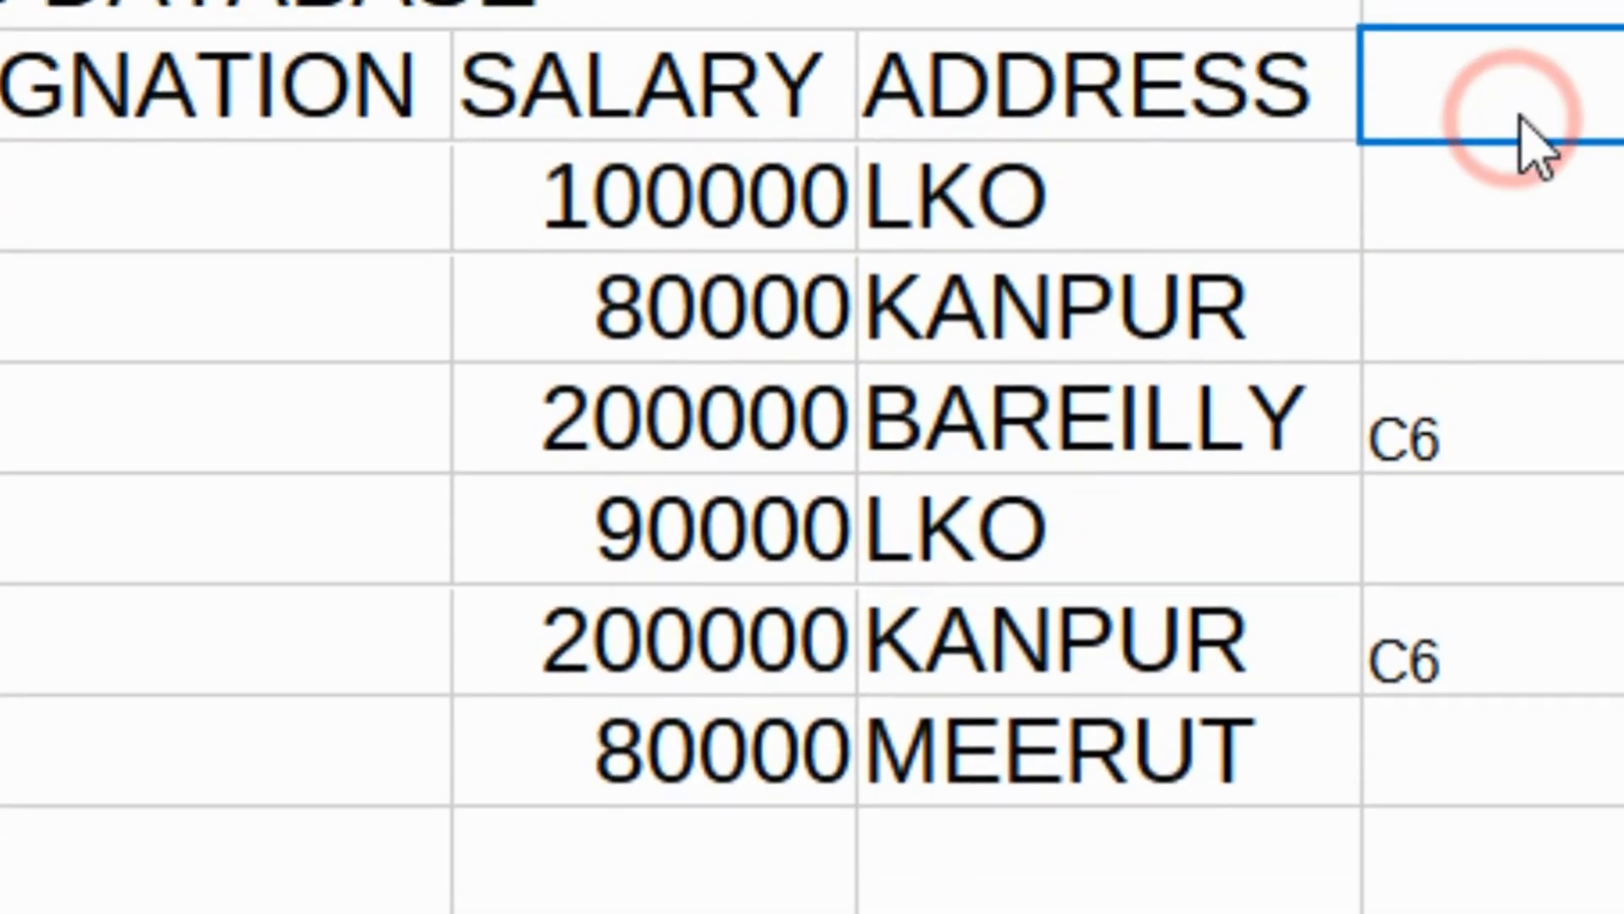
{"action": "left_click", "coordinate": [1412, 461]}
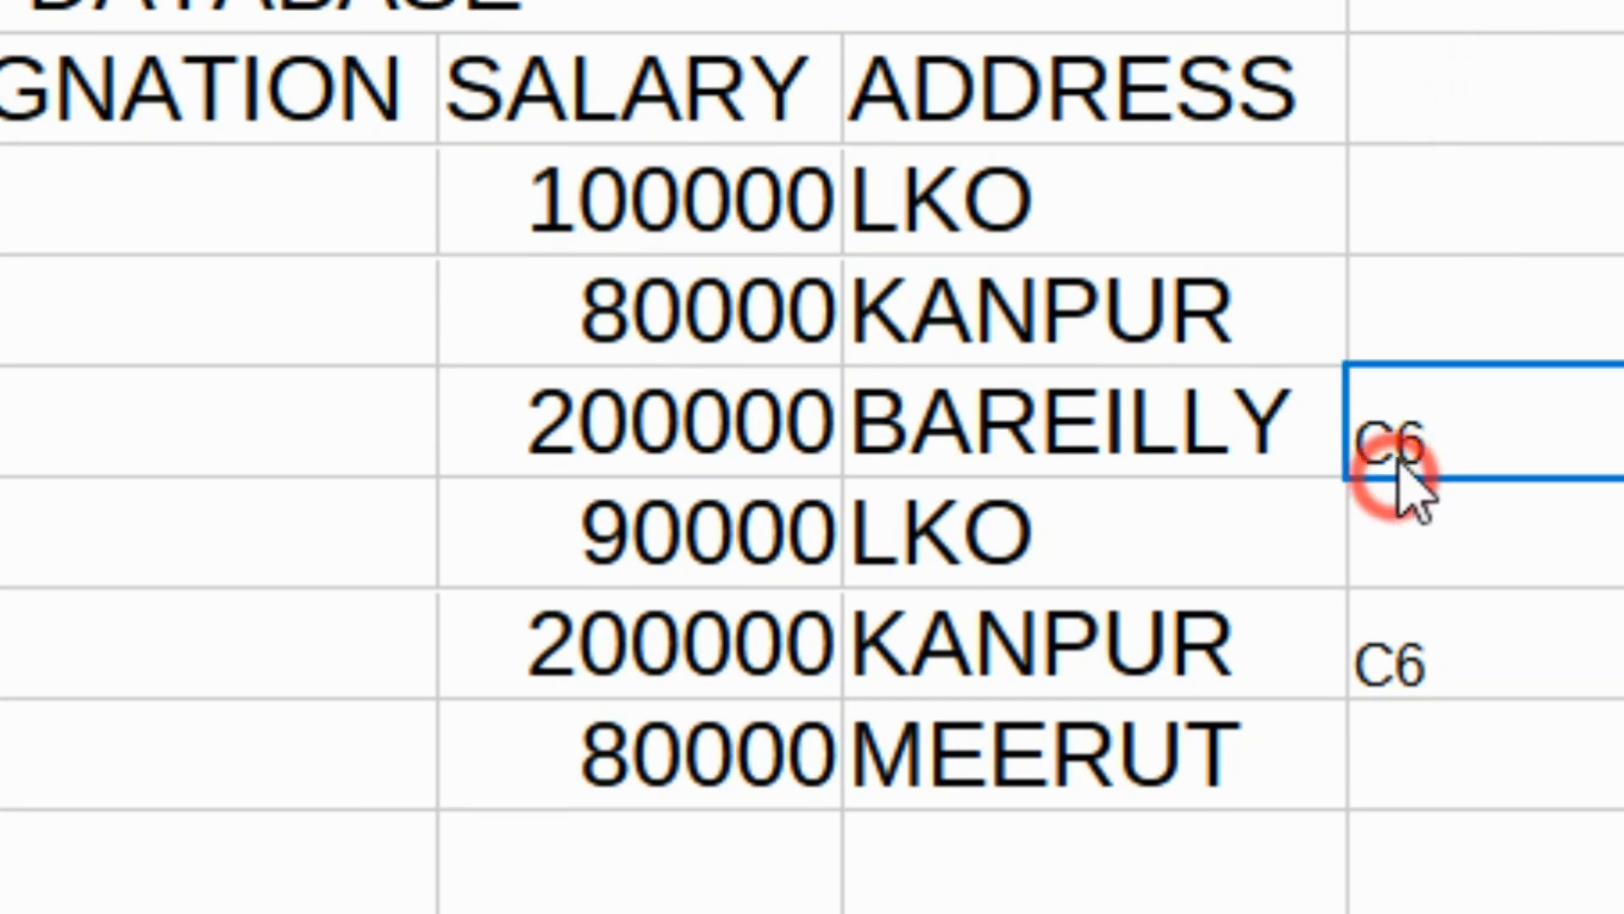
{"action": "double_click", "coordinate": [1403, 424]}
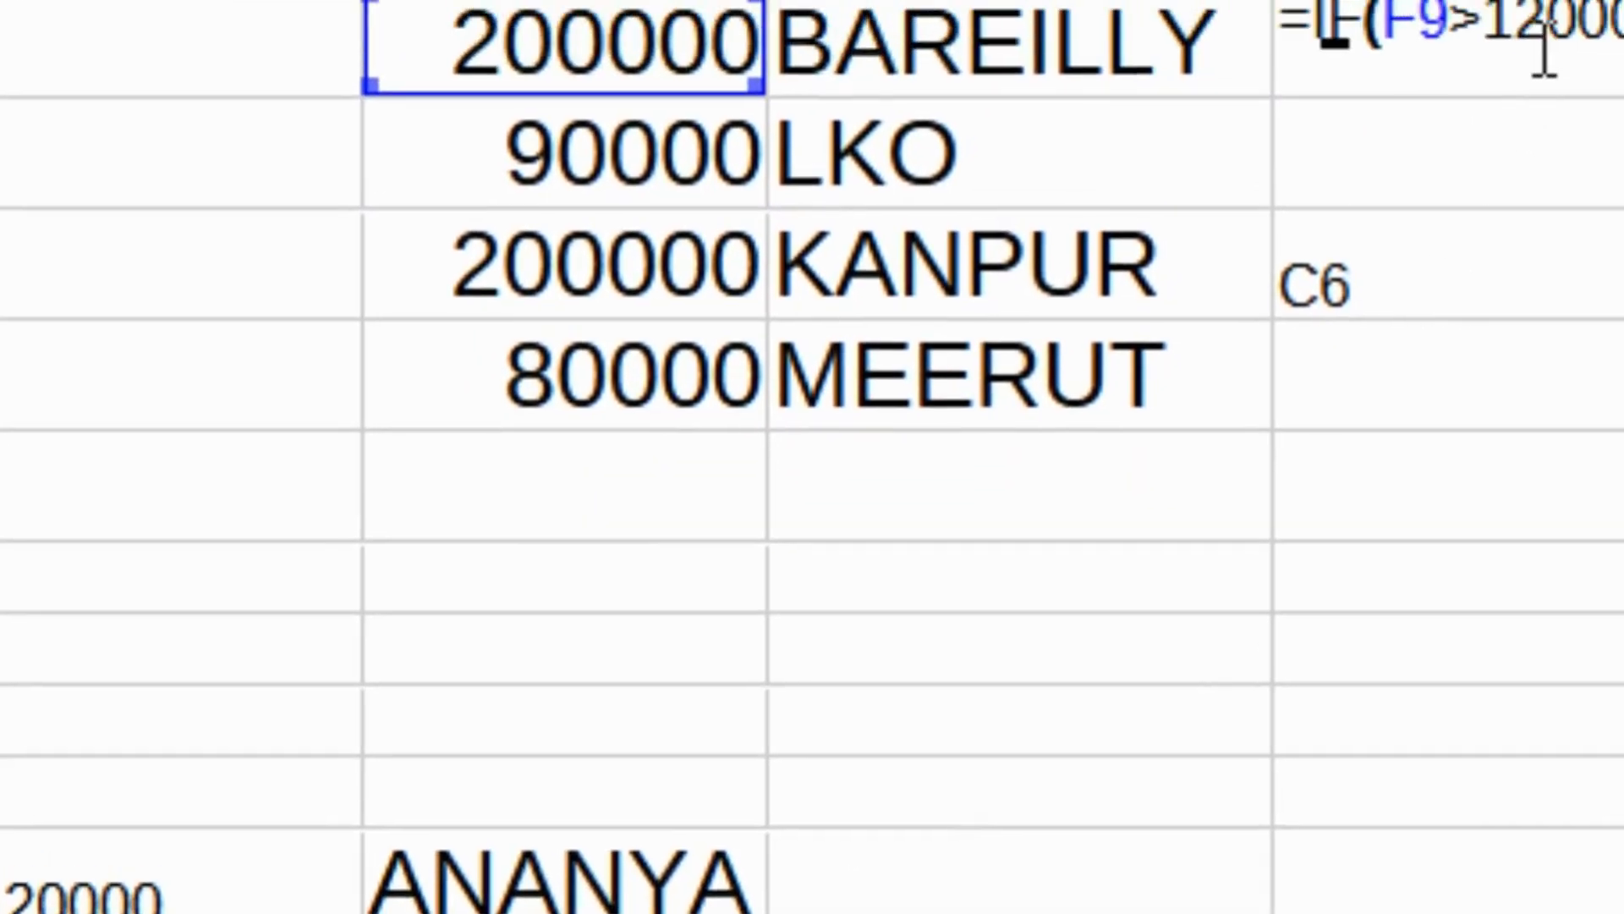
{"action": "key", "text": "ctrl+a"}
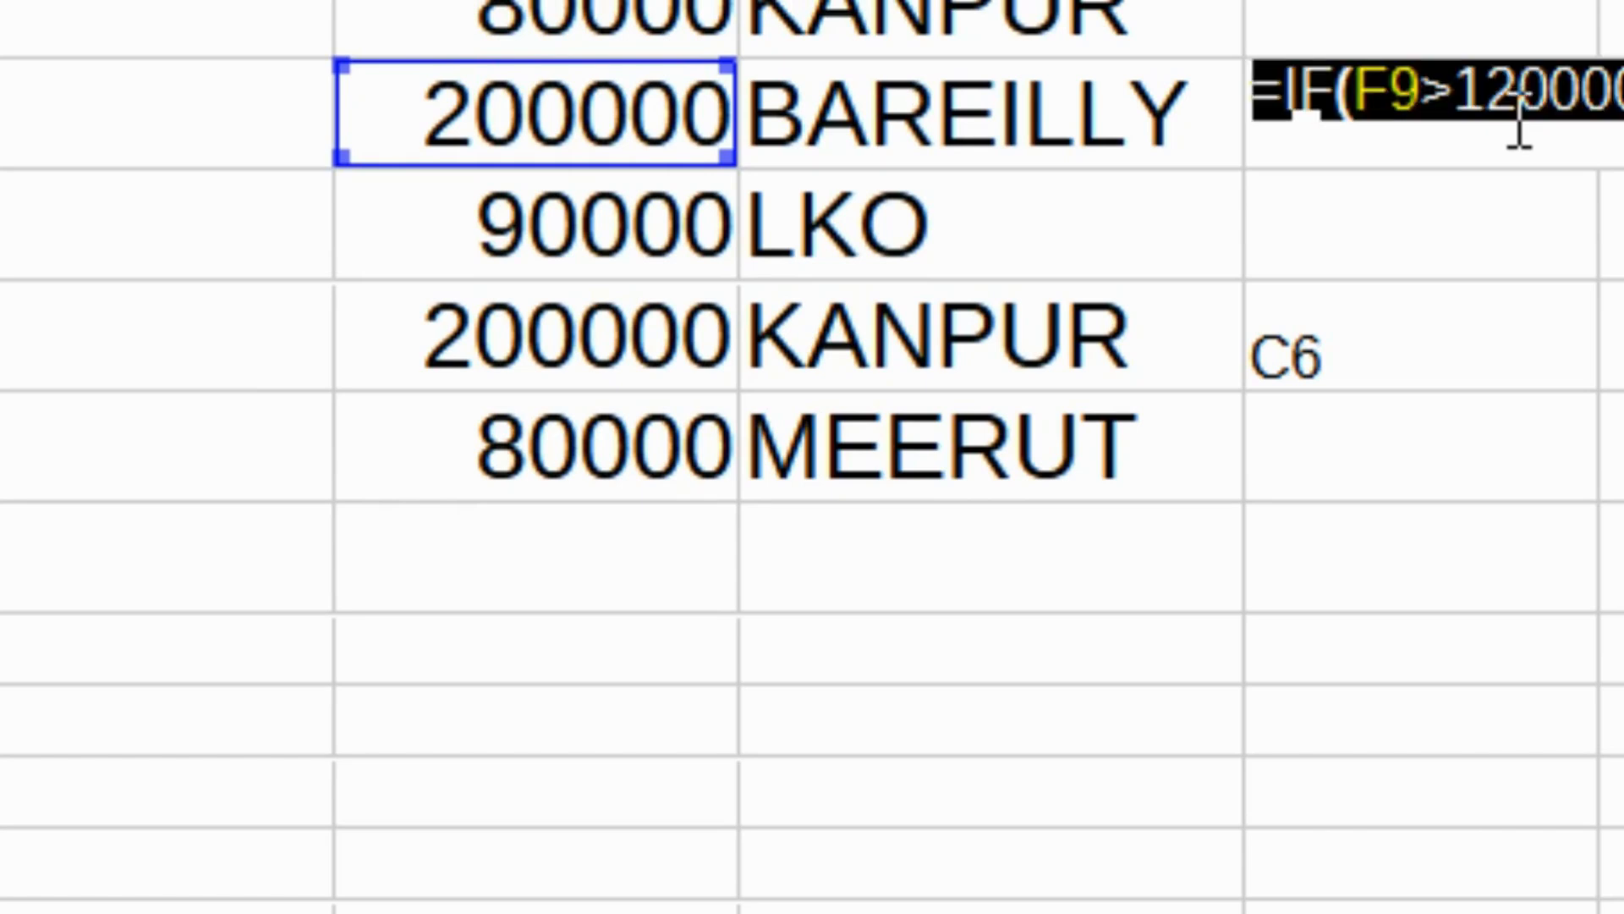
{"action": "key", "text": "Escape"}
{"action": "left_click", "coordinate": [1201, 825]}
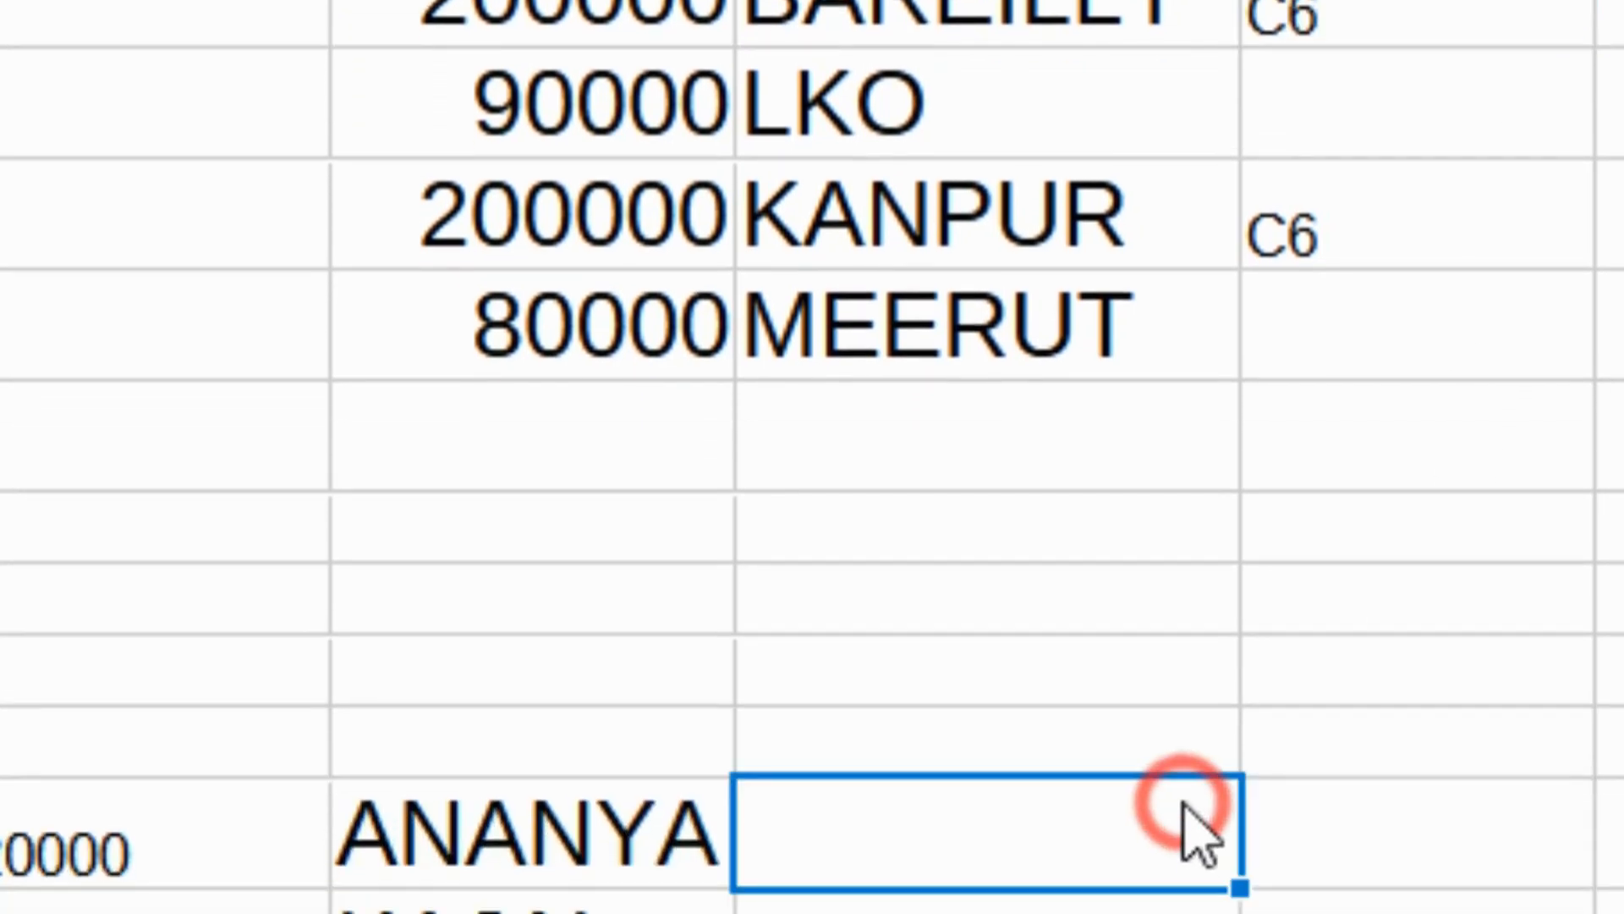
{"action": "key", "text": "ctrl+v"}
{"action": "left_click", "coordinate": [1450, 846]}
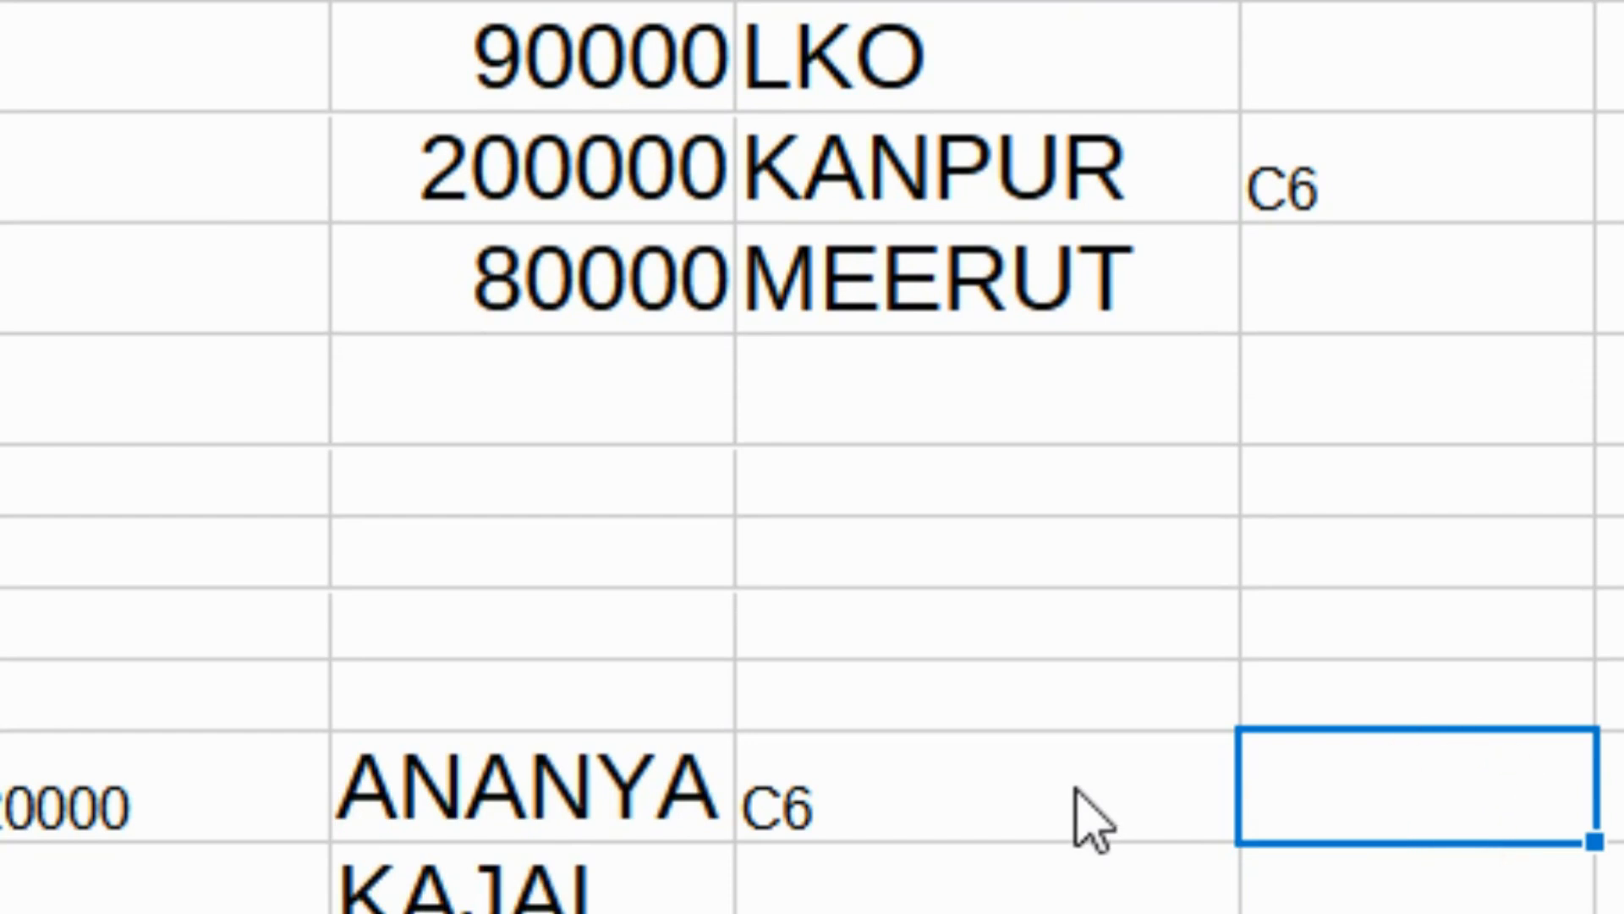
{"action": "left_click", "coordinate": [1078, 796]}
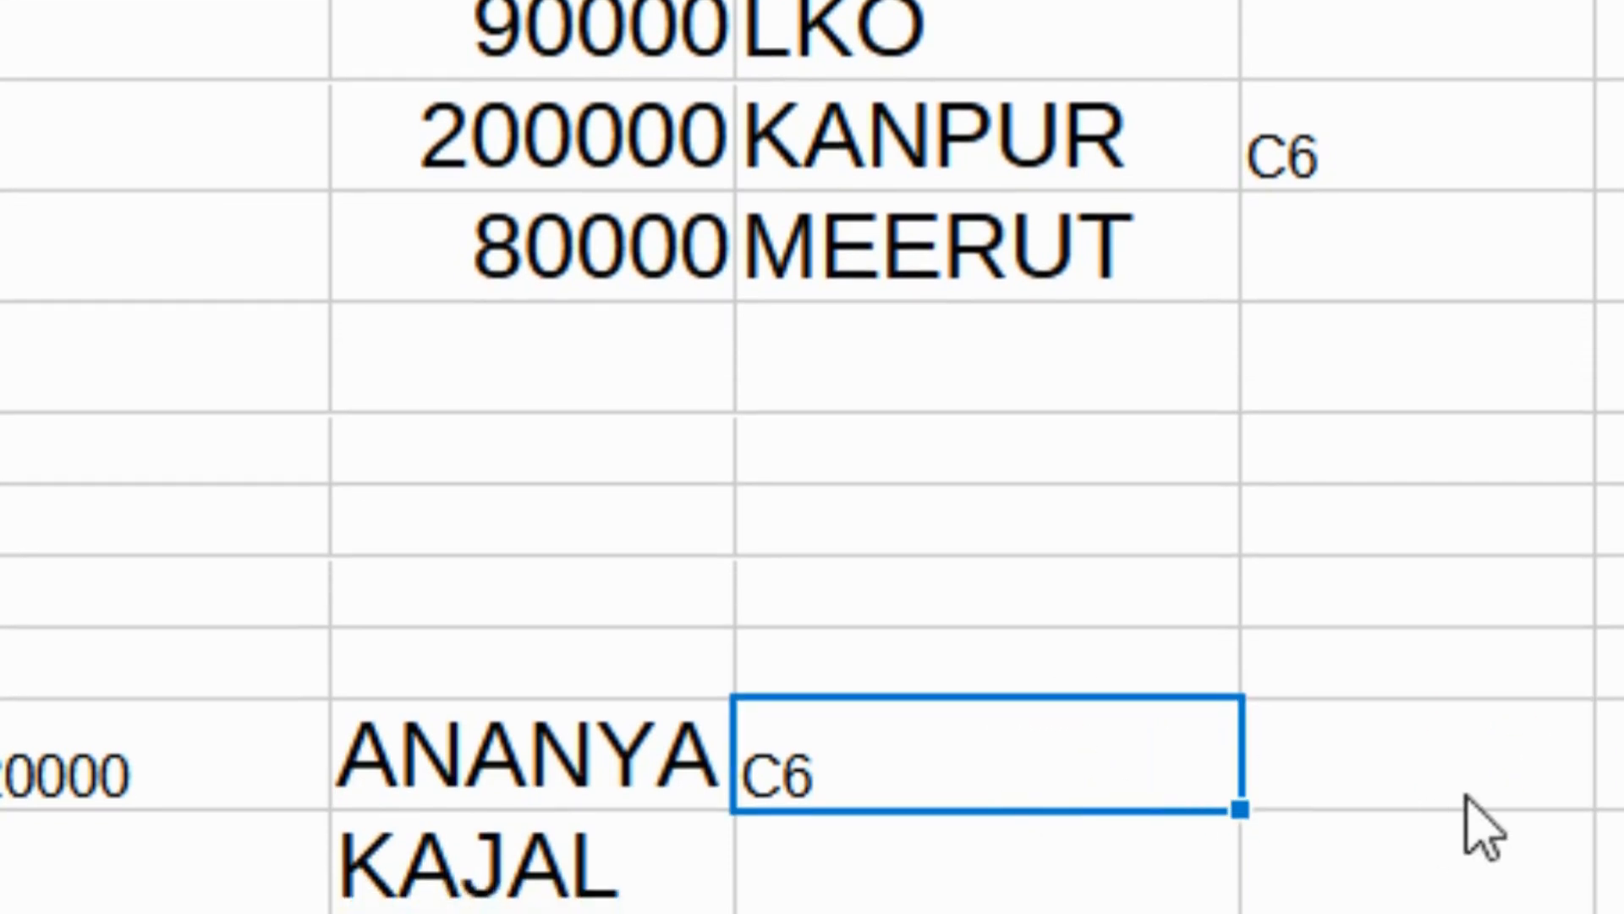
Check column H and the cells beside the listed names before returning to the Word task.
{"action": "left_click", "coordinate": [1407, 109]}
{"action": "right_click", "coordinate": [1411, 123]}
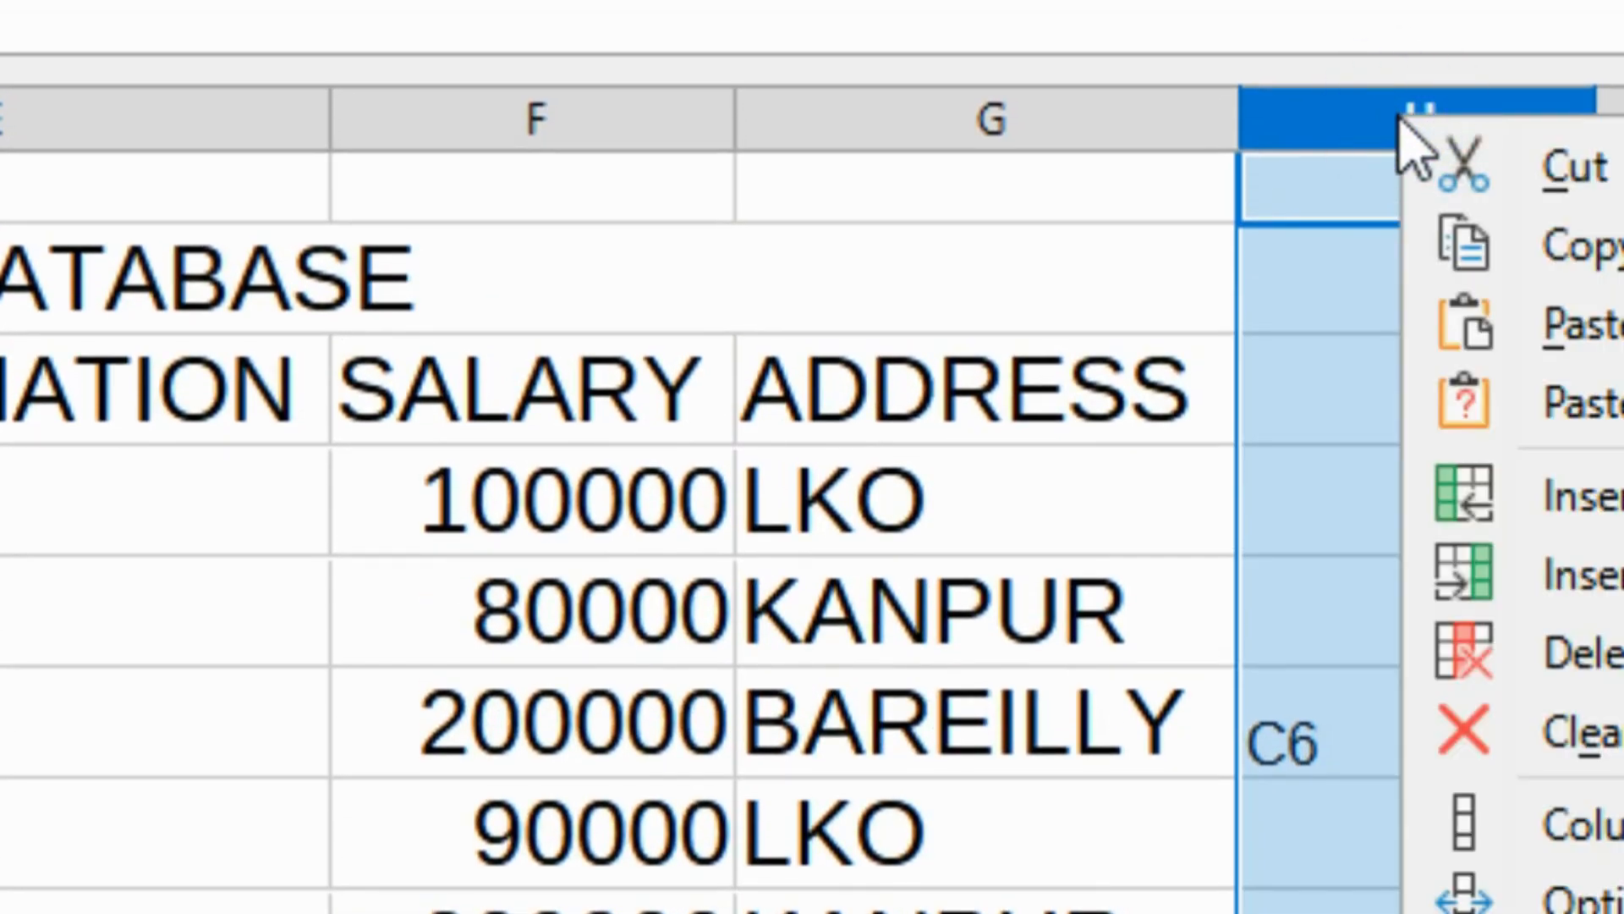
{"action": "left_click", "coordinate": [1399, 117]}
{"action": "left_click", "coordinate": [1335, 852]}
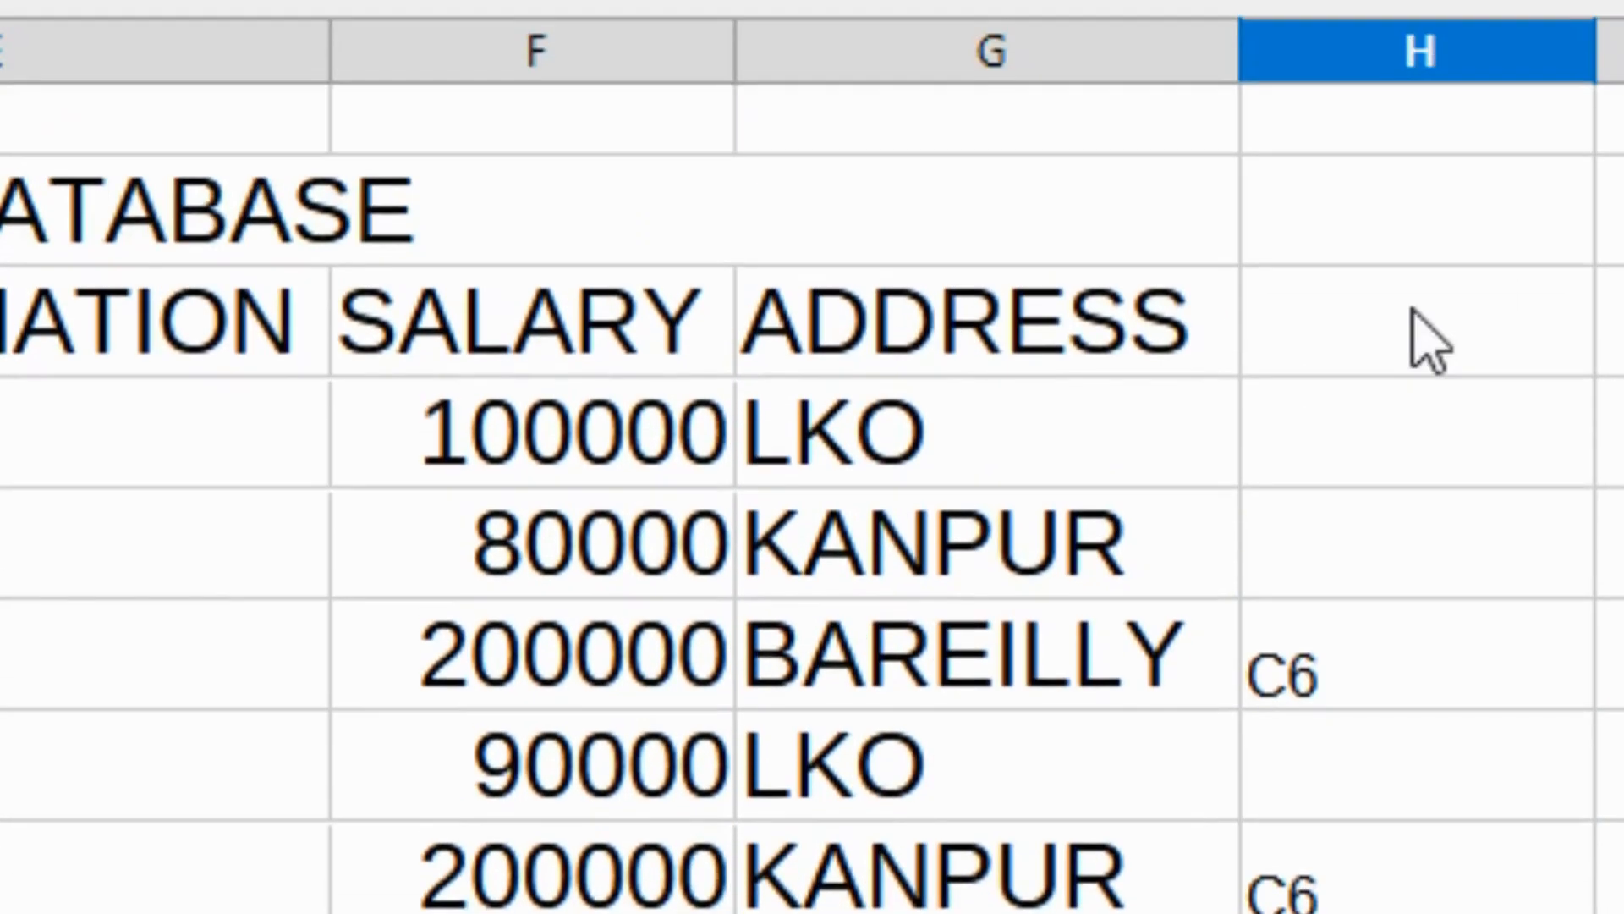
{"action": "left_click", "coordinate": [1350, 828]}
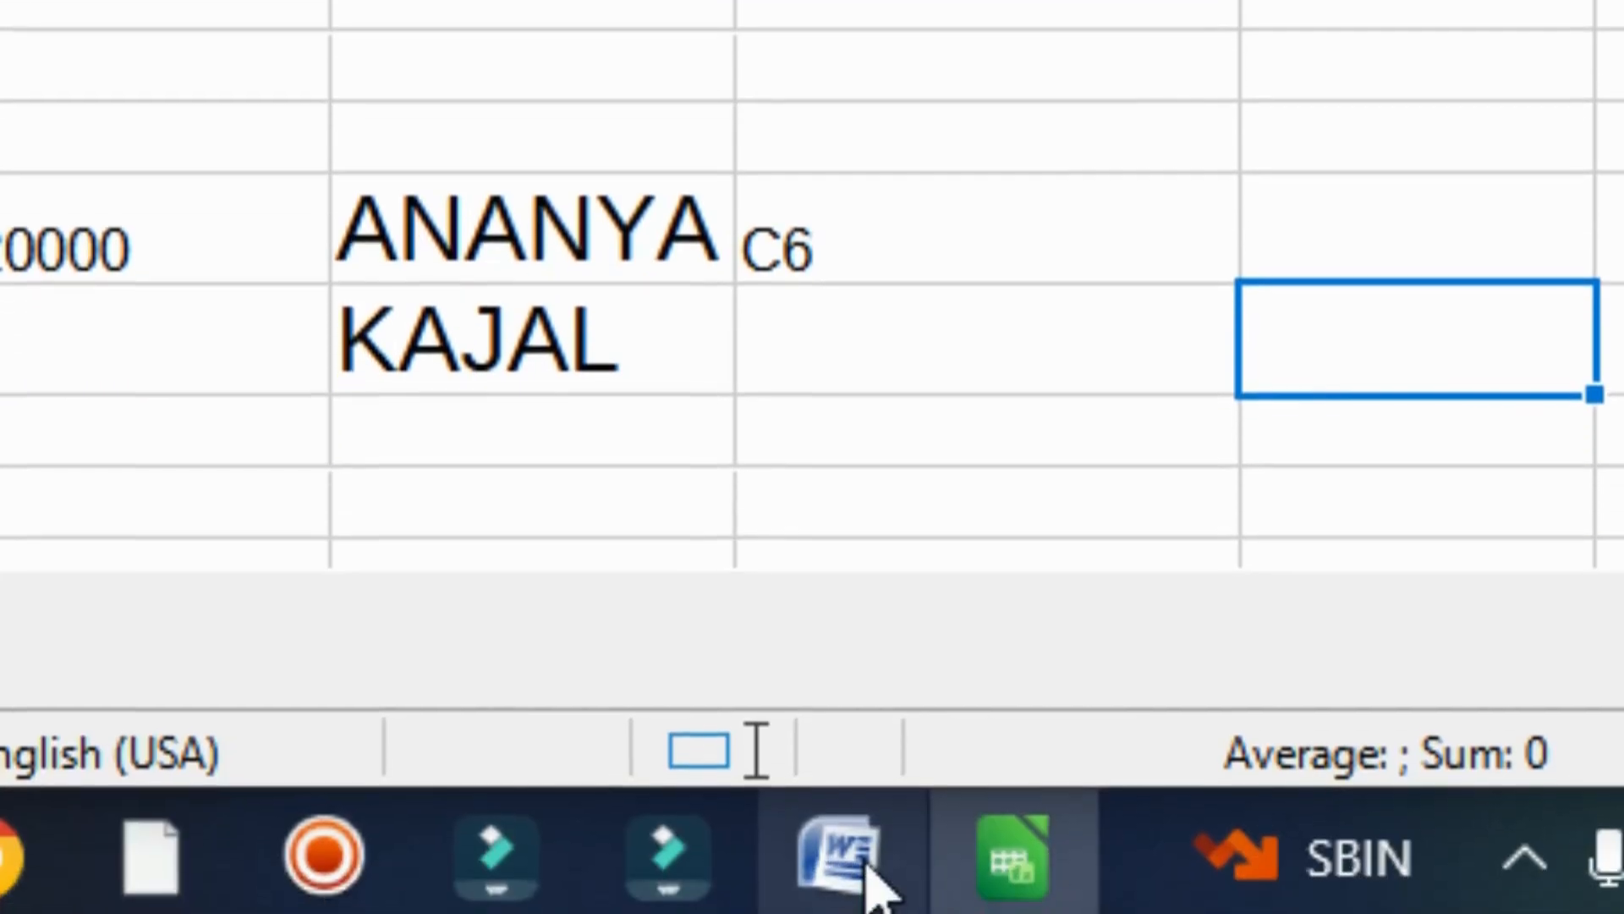
{"action": "left_click", "coordinate": [855, 871]}
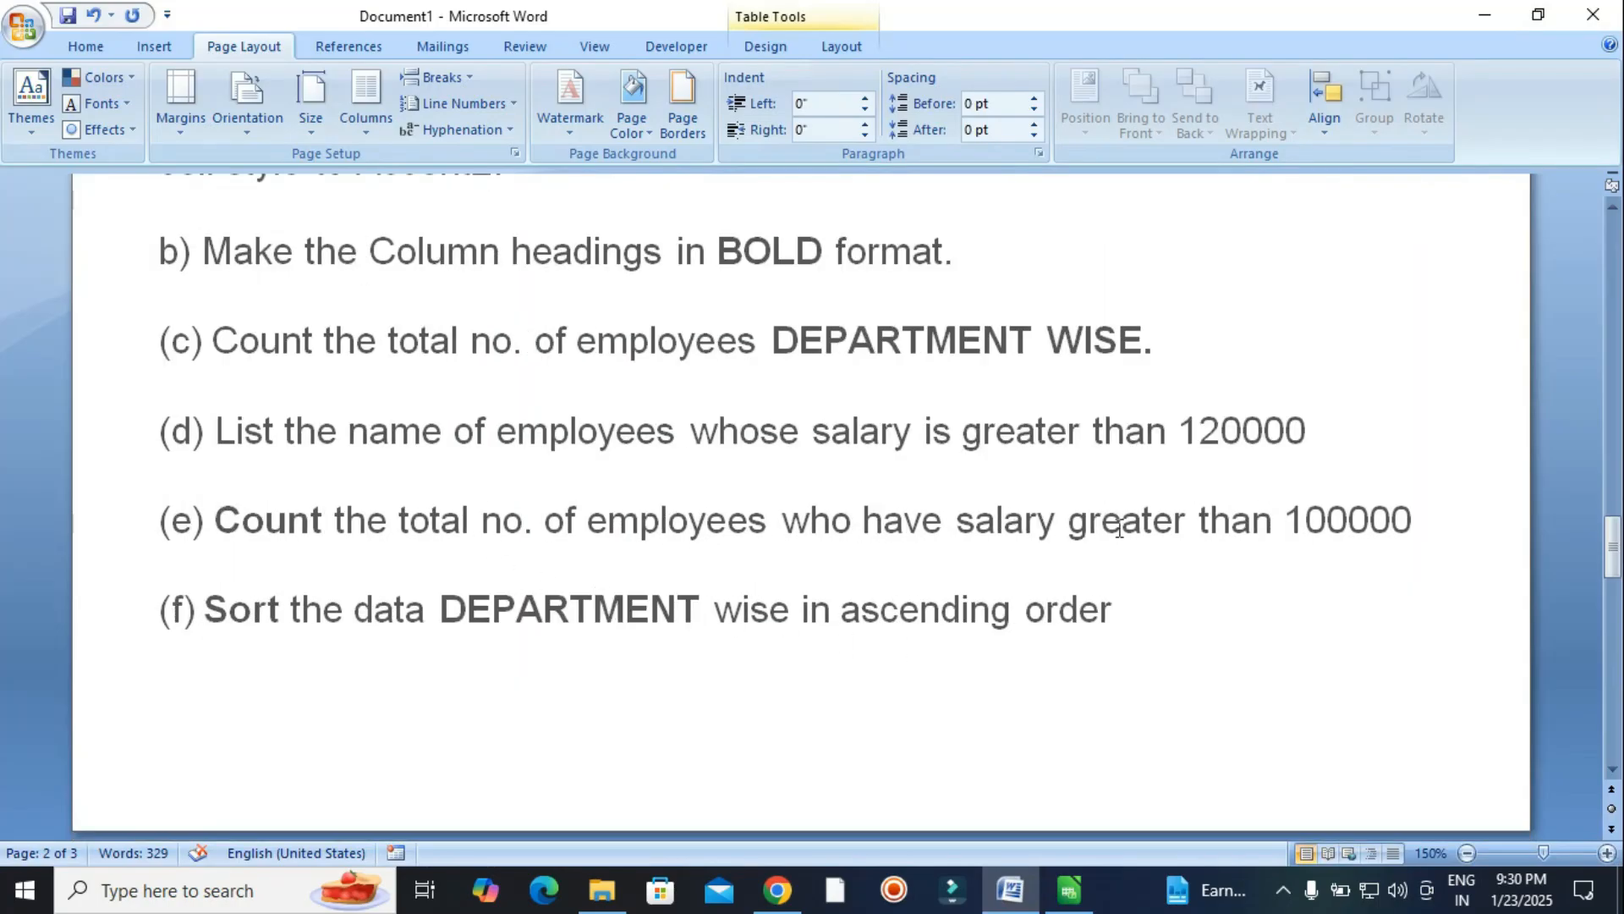
Read task (e) on counting employees with salary over 100000, then go back to Calc.
{"action": "left_click_drag", "start_coordinate": [1328, 529], "coordinate": [1286, 520]}
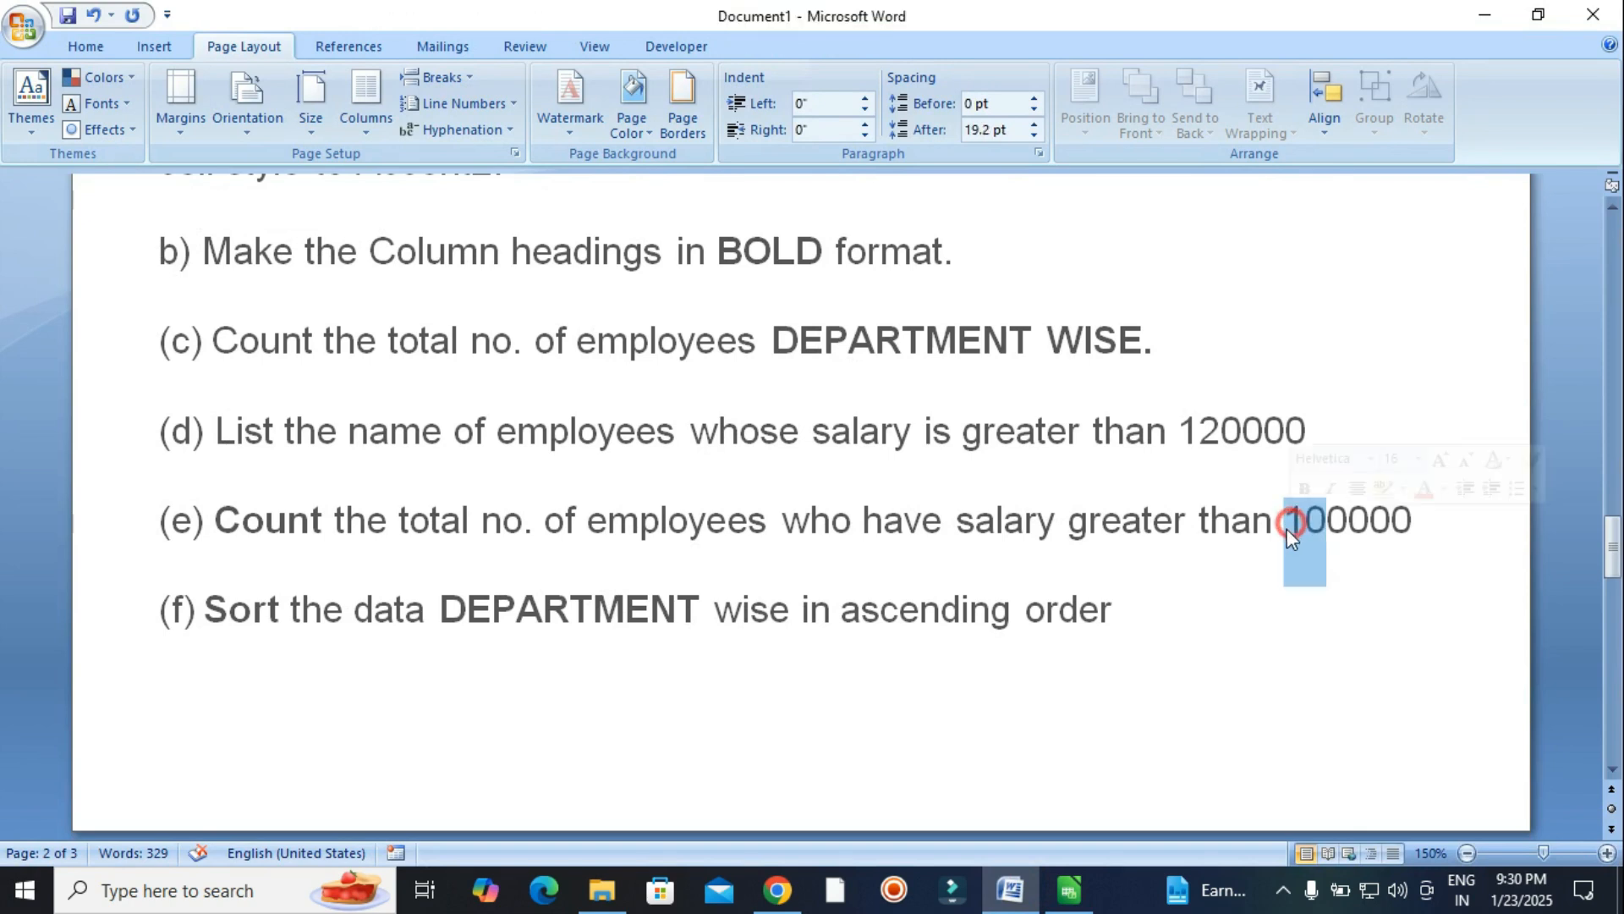
{"action": "left_click", "coordinate": [1365, 550]}
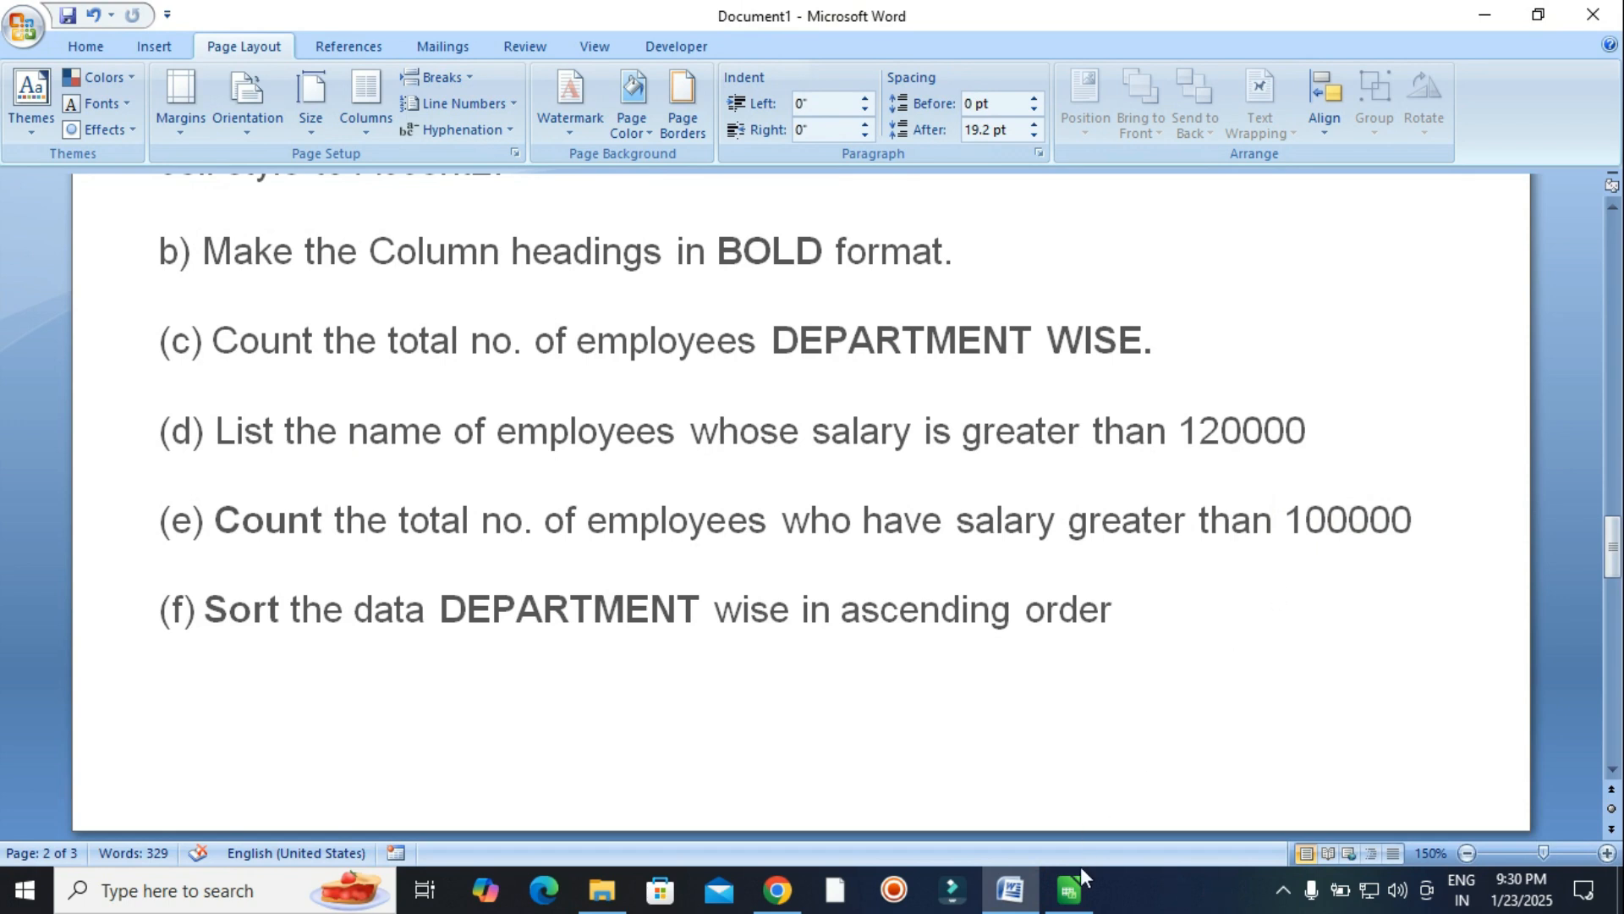
{"action": "left_click", "coordinate": [1071, 888]}
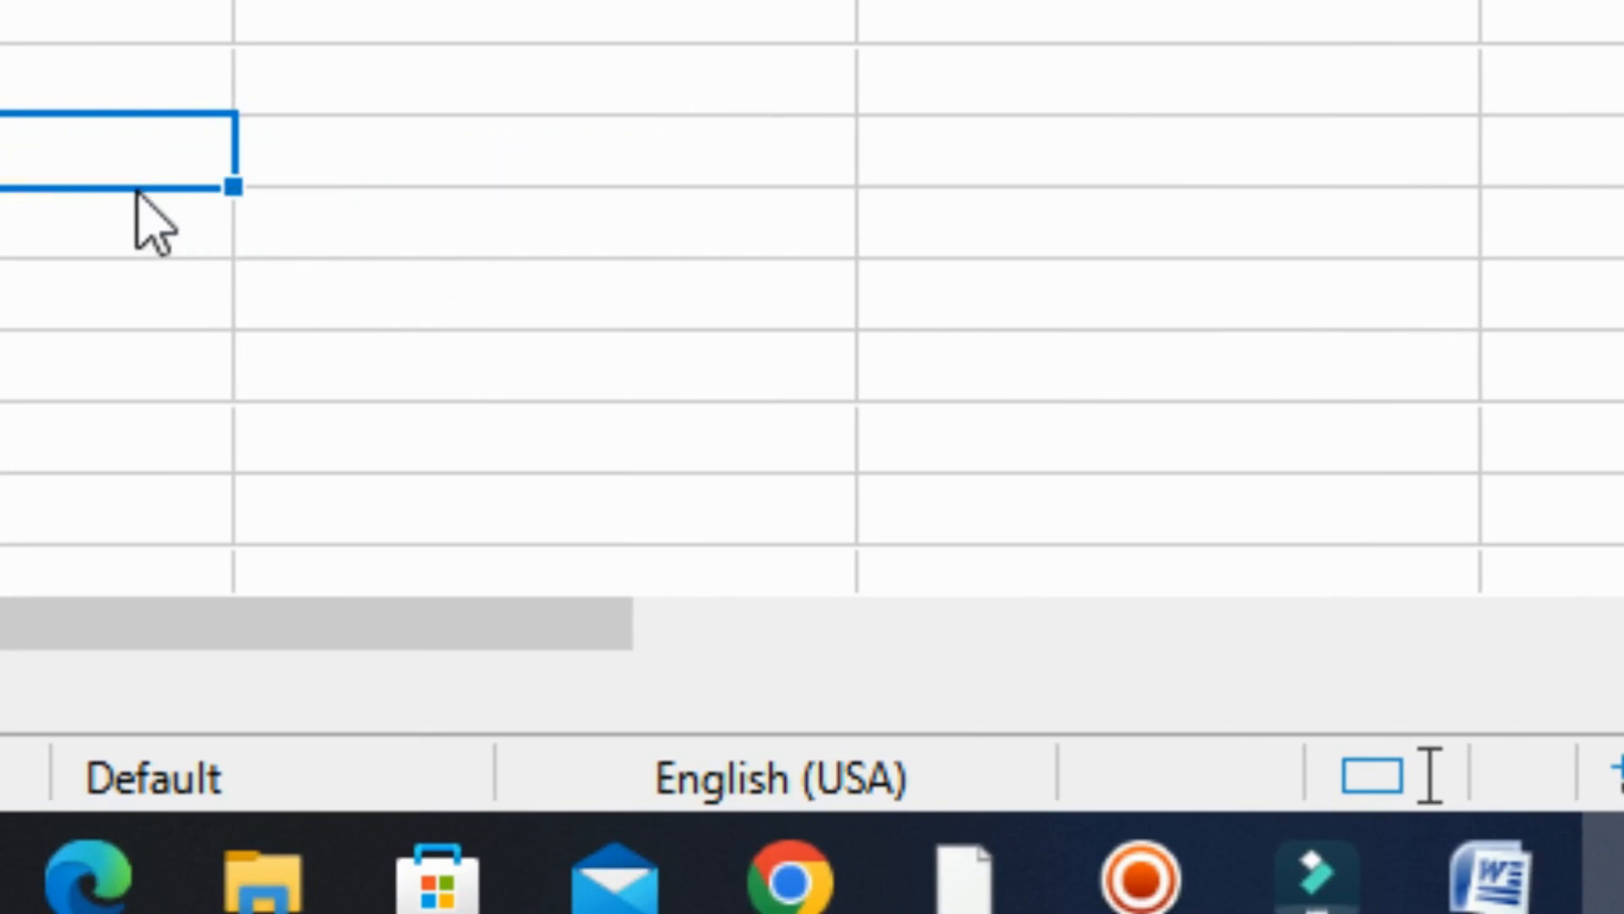
Paste task (e)'s wording ending 'greater than 100000' as unformatted text below the high earners.
{"action": "right_click", "coordinate": [89, 137]}
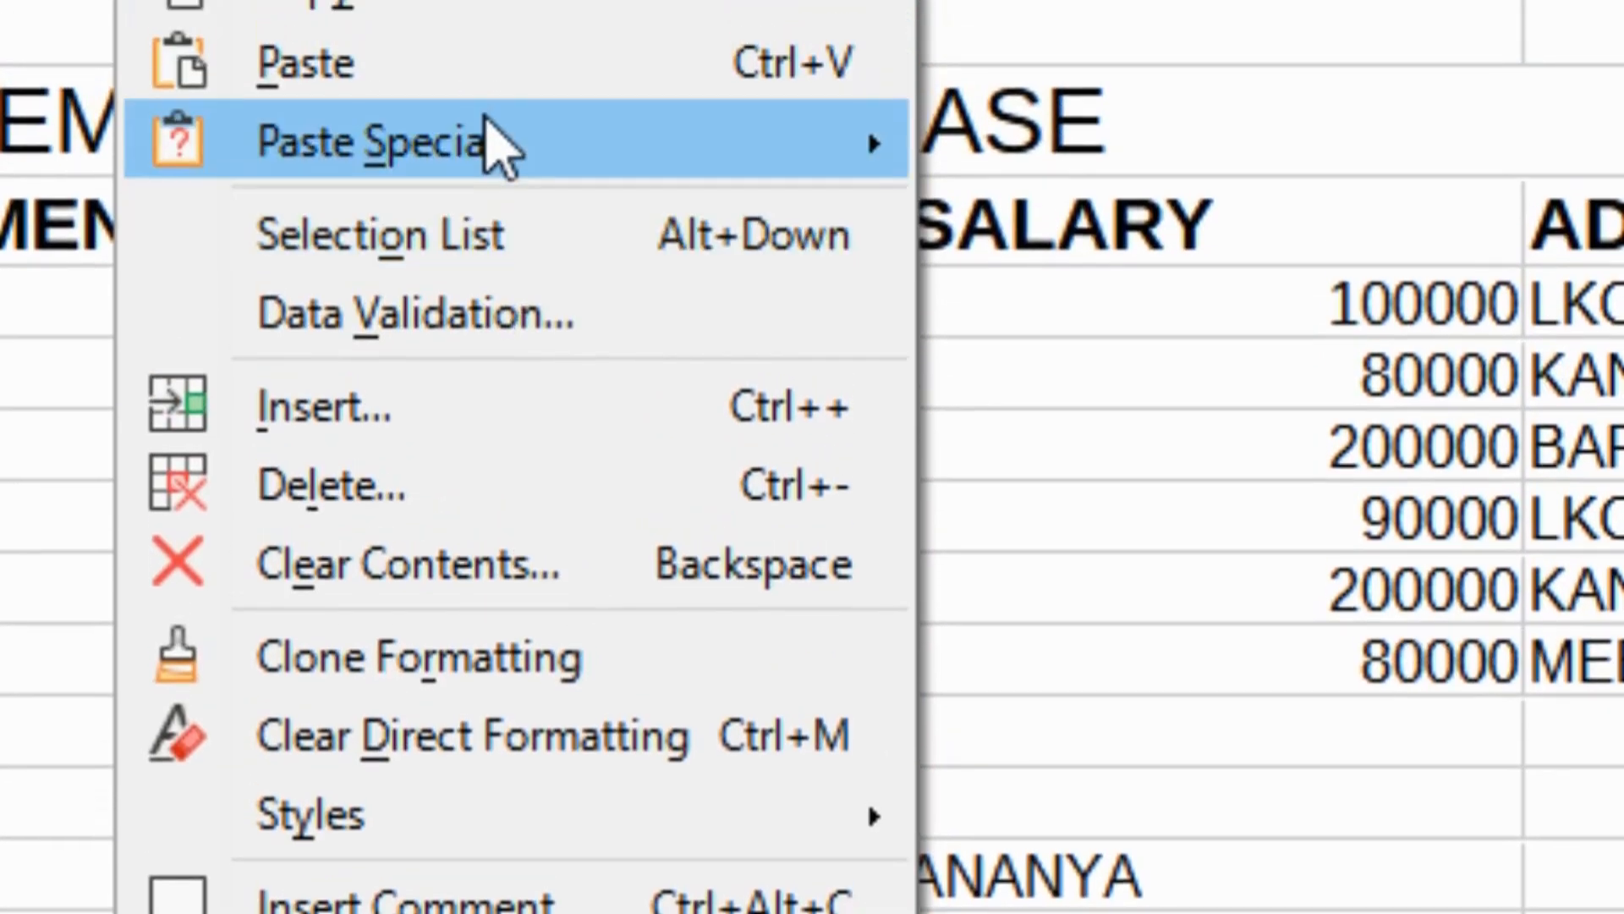
{"action": "mouse_move", "coordinate": [489, 119]}
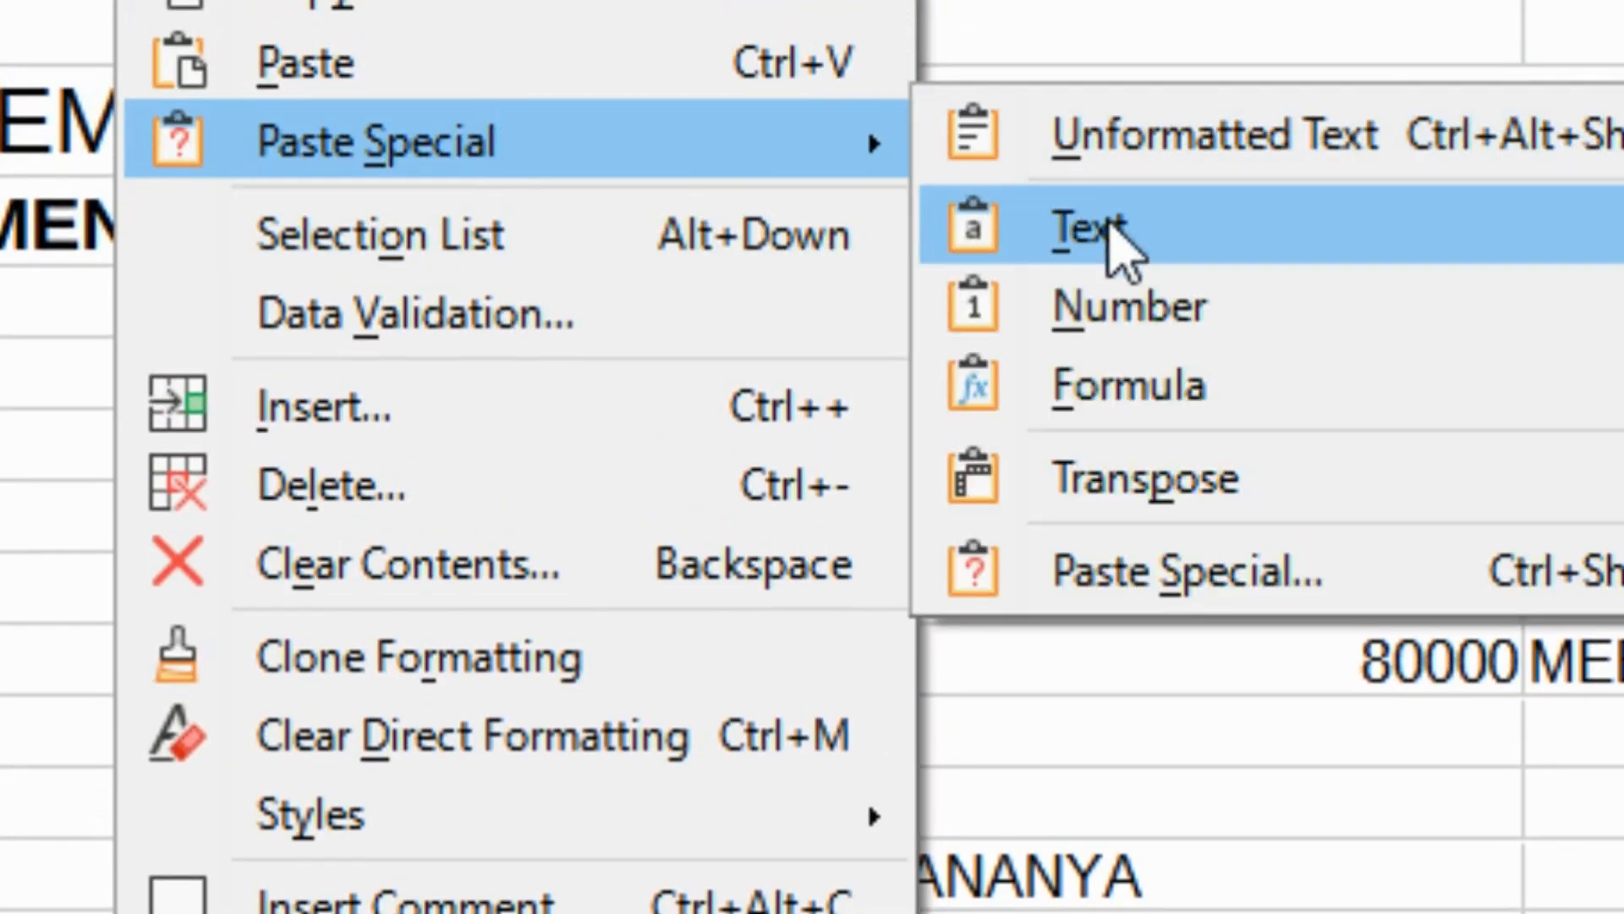
{"action": "left_click", "coordinate": [1148, 548]}
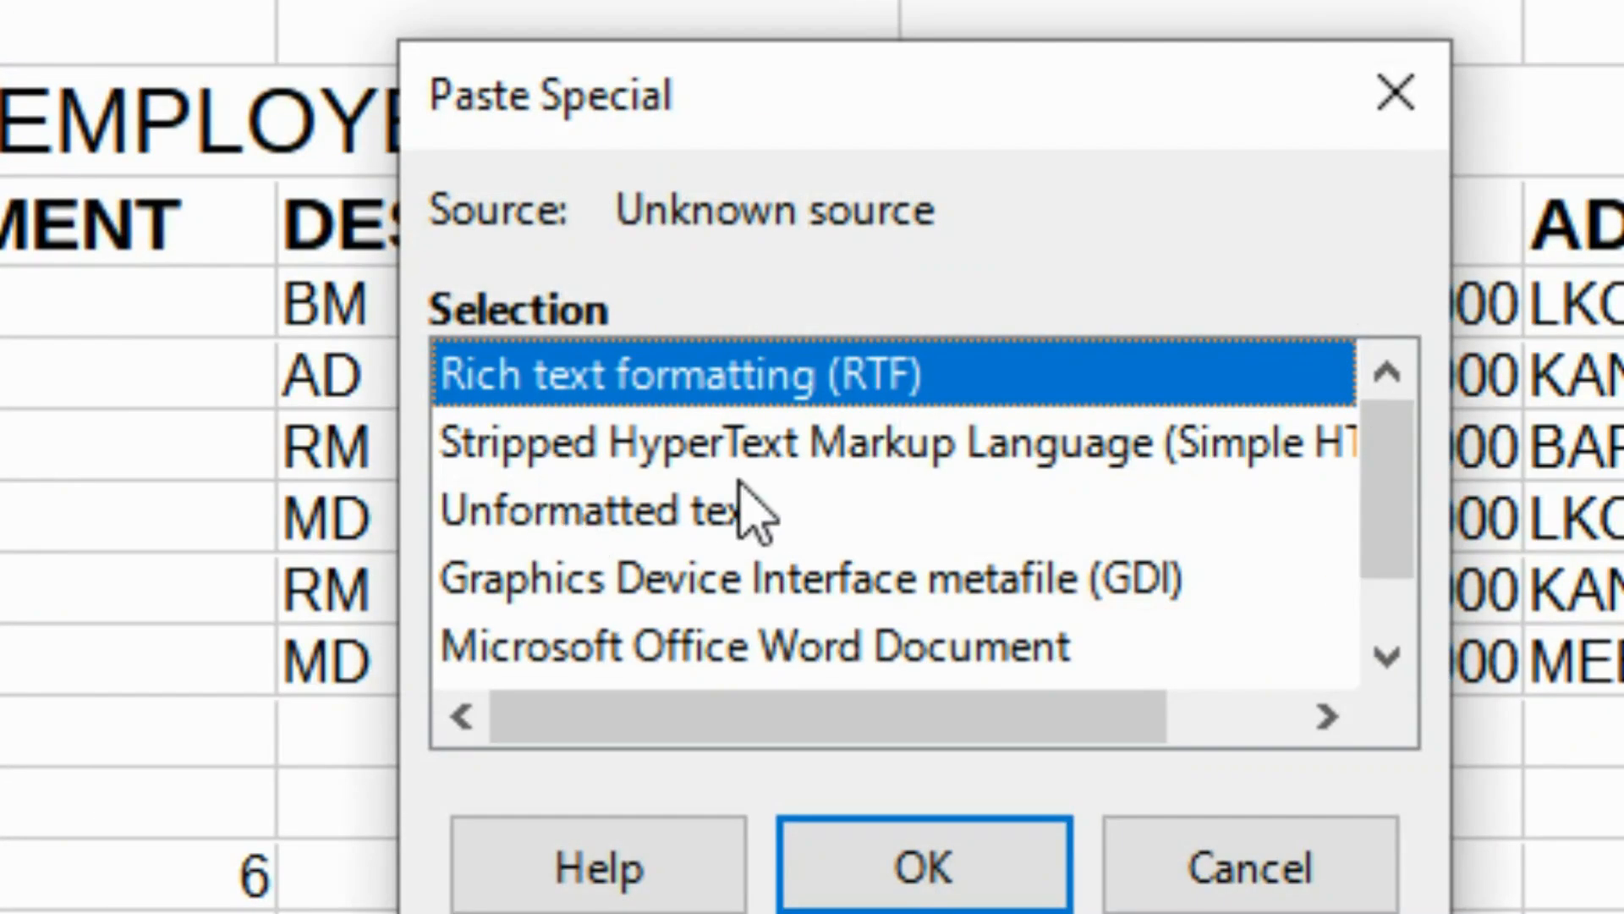
{"action": "left_click", "coordinate": [748, 512]}
{"action": "left_click", "coordinate": [933, 840]}
{"action": "left_click", "coordinate": [290, 831]}
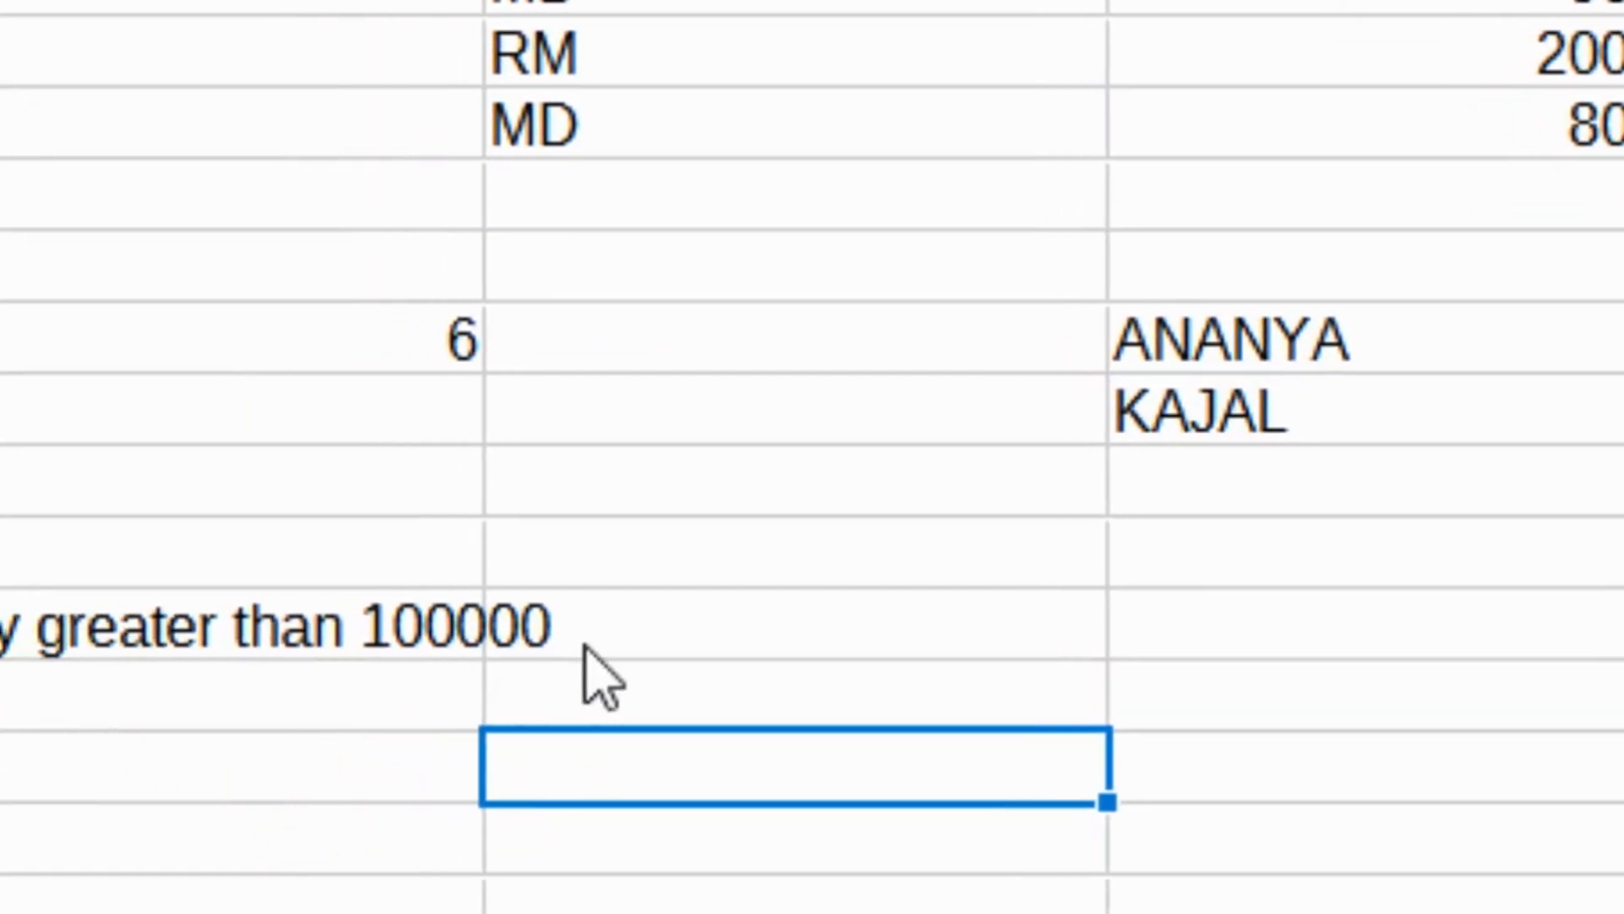
{"action": "left_click", "coordinate": [1168, 626]}
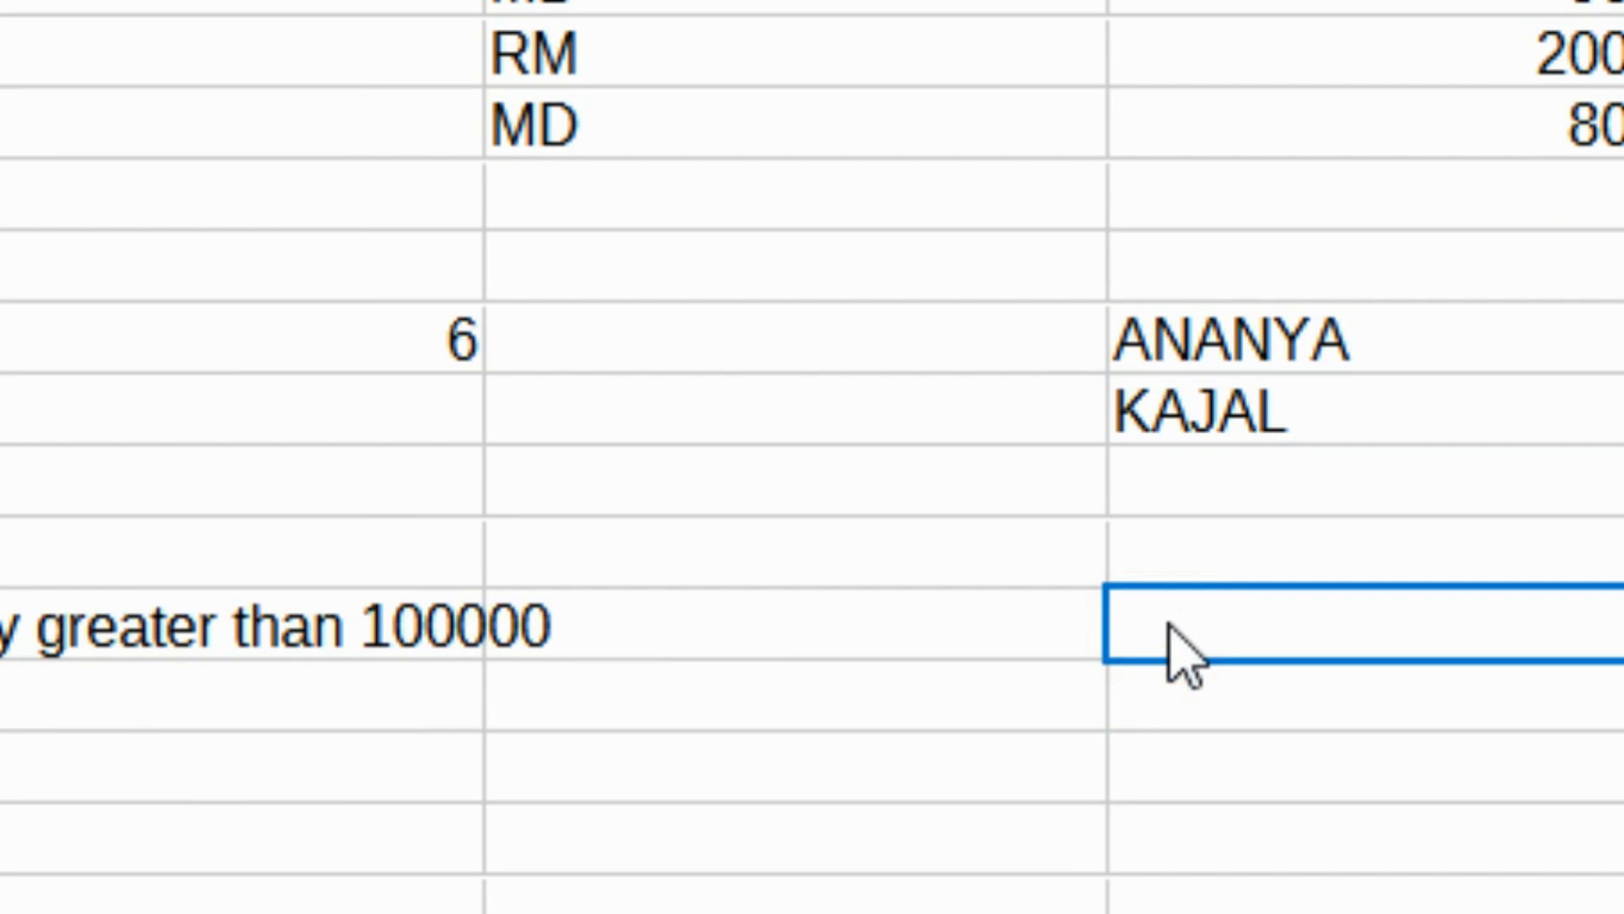
Enter =COUNTIF(F6:F11,">100000") in F18.
{"action": "type", "text": "="}
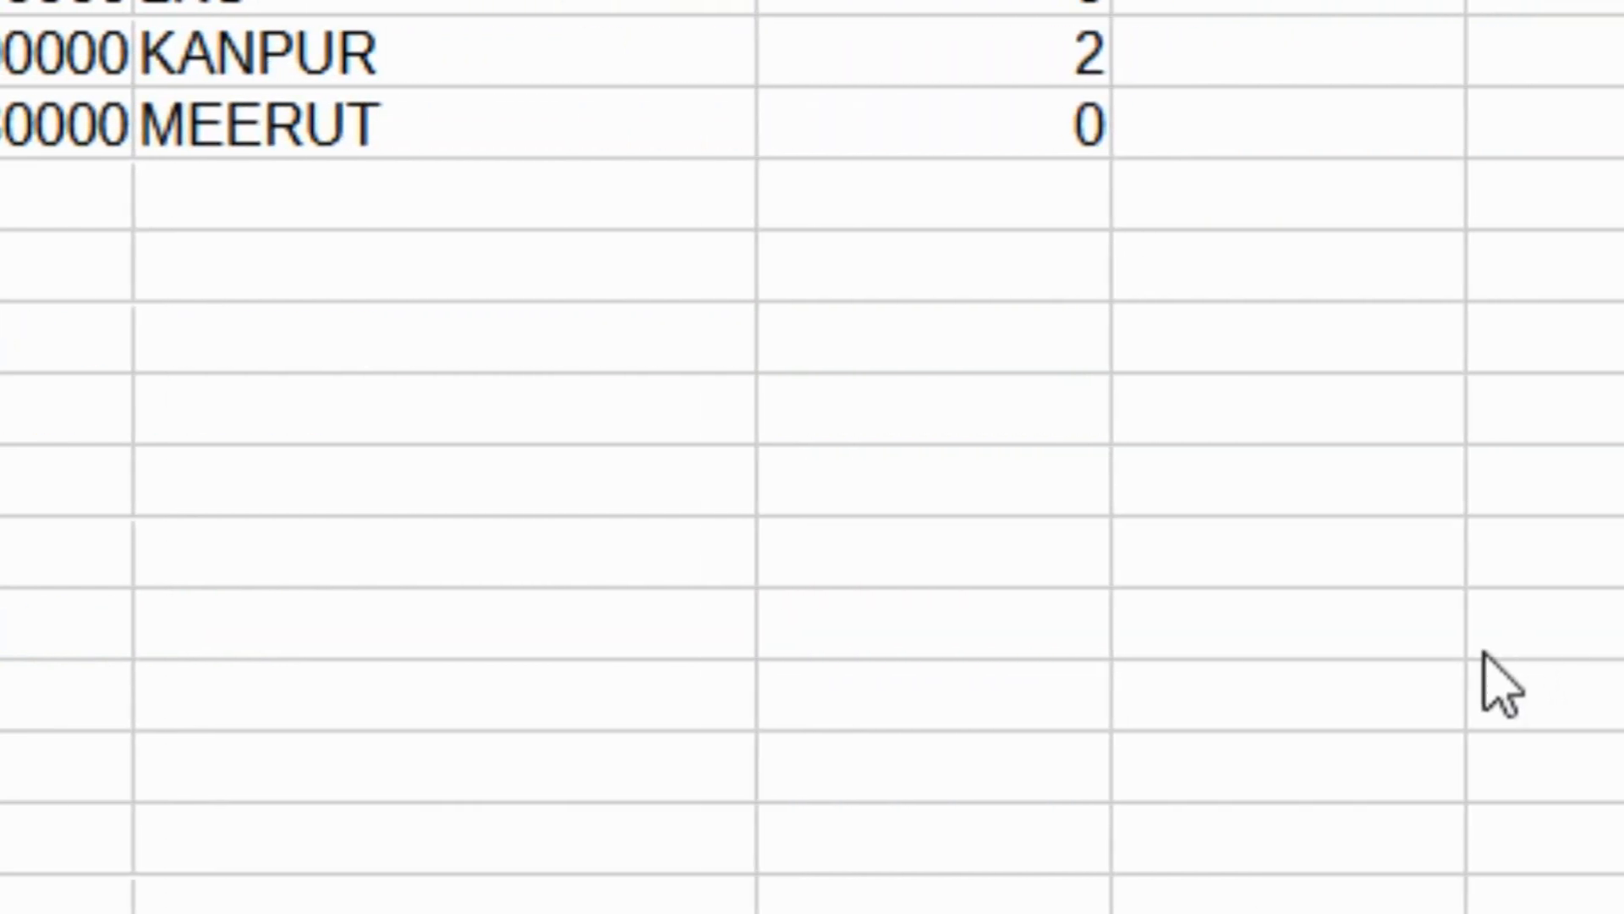
{"action": "type", "text": "cou"}
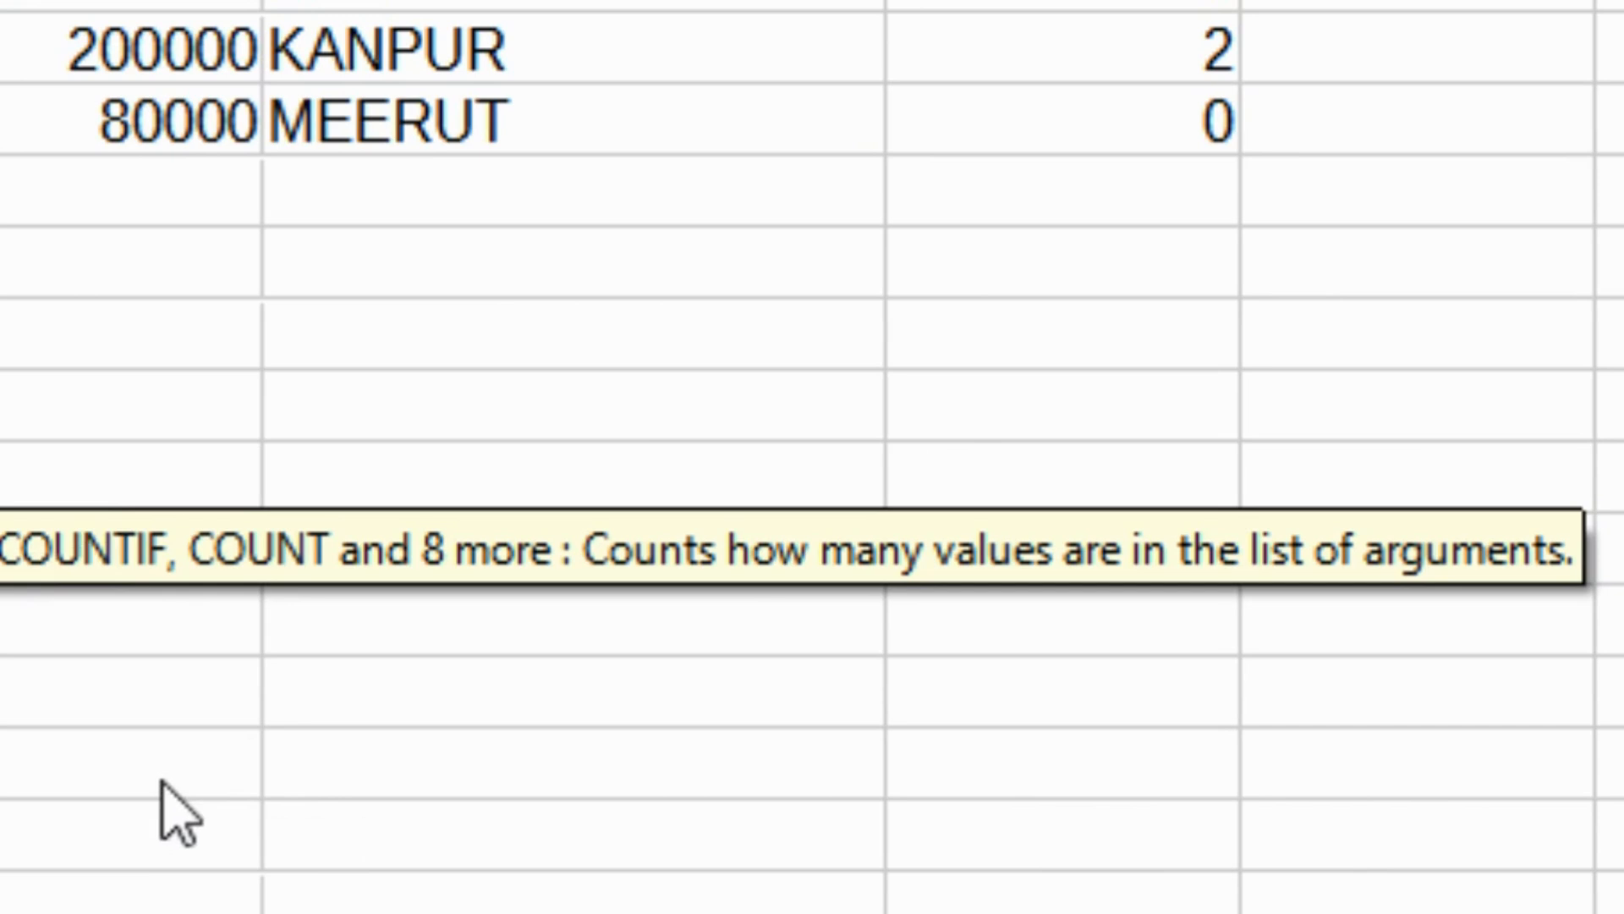
{"action": "type", "text": "nt"}
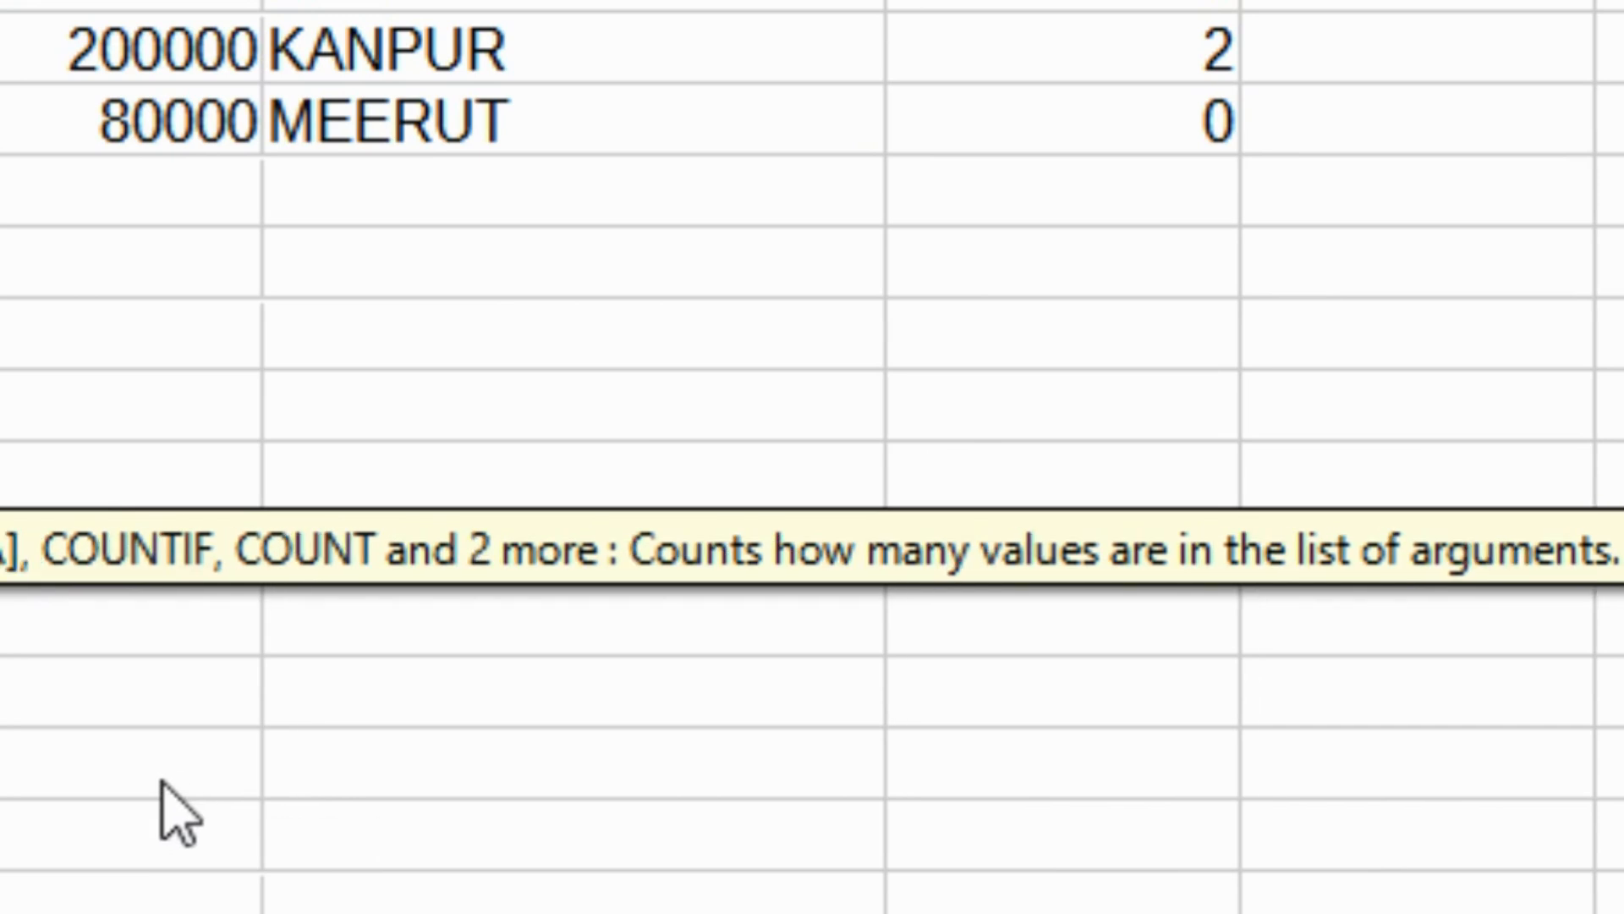
{"action": "type", "text": "i"}
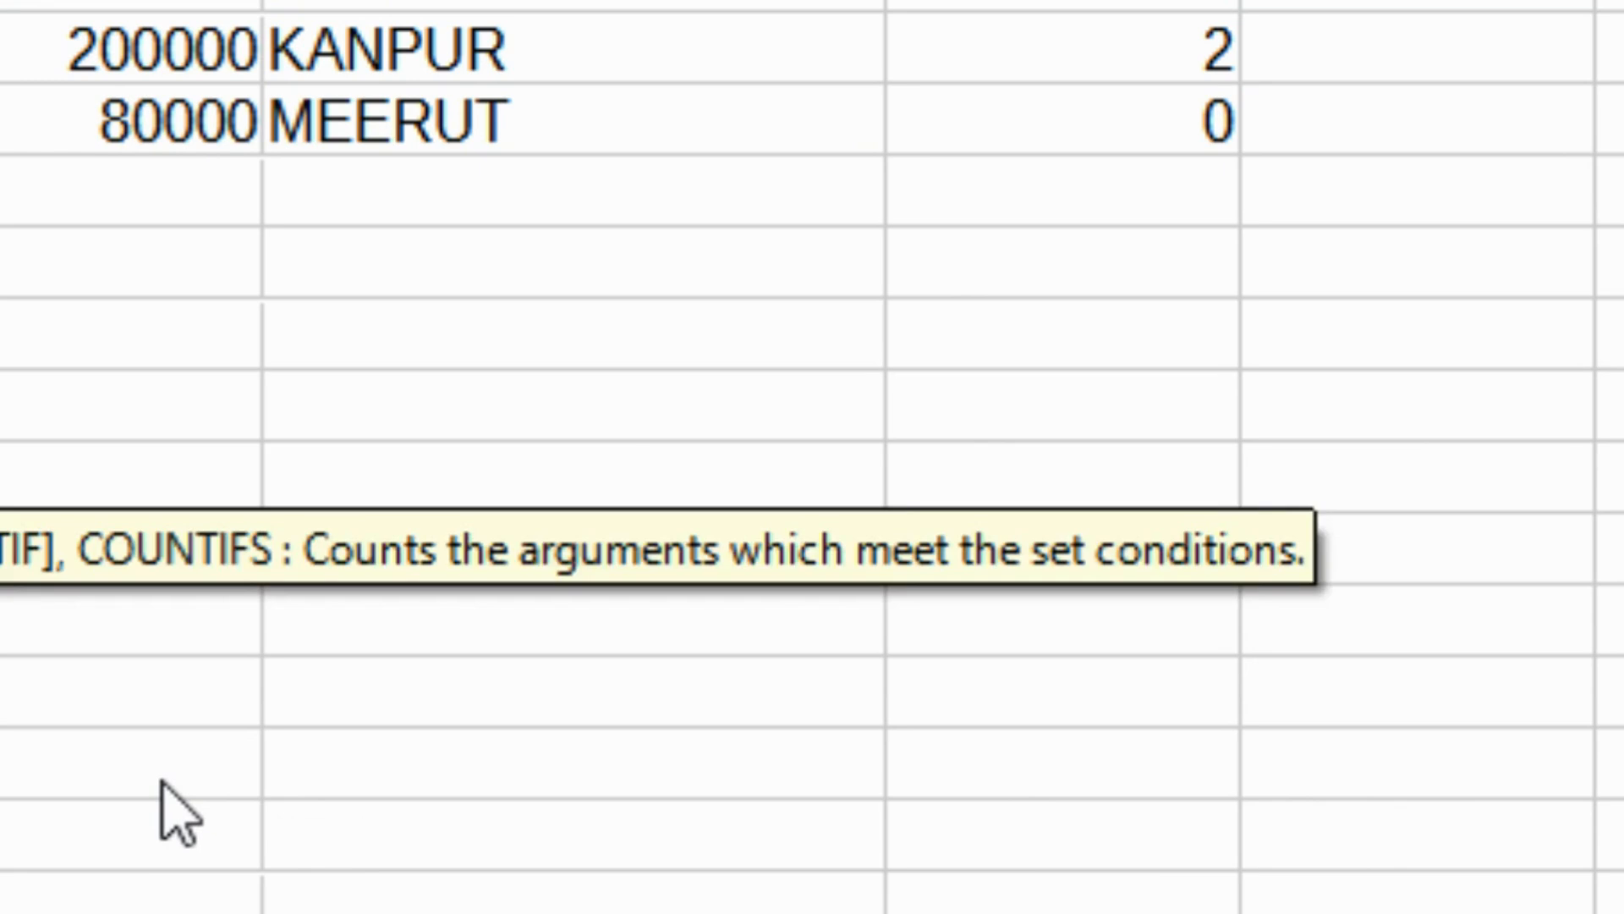
{"action": "key", "text": "Return"}
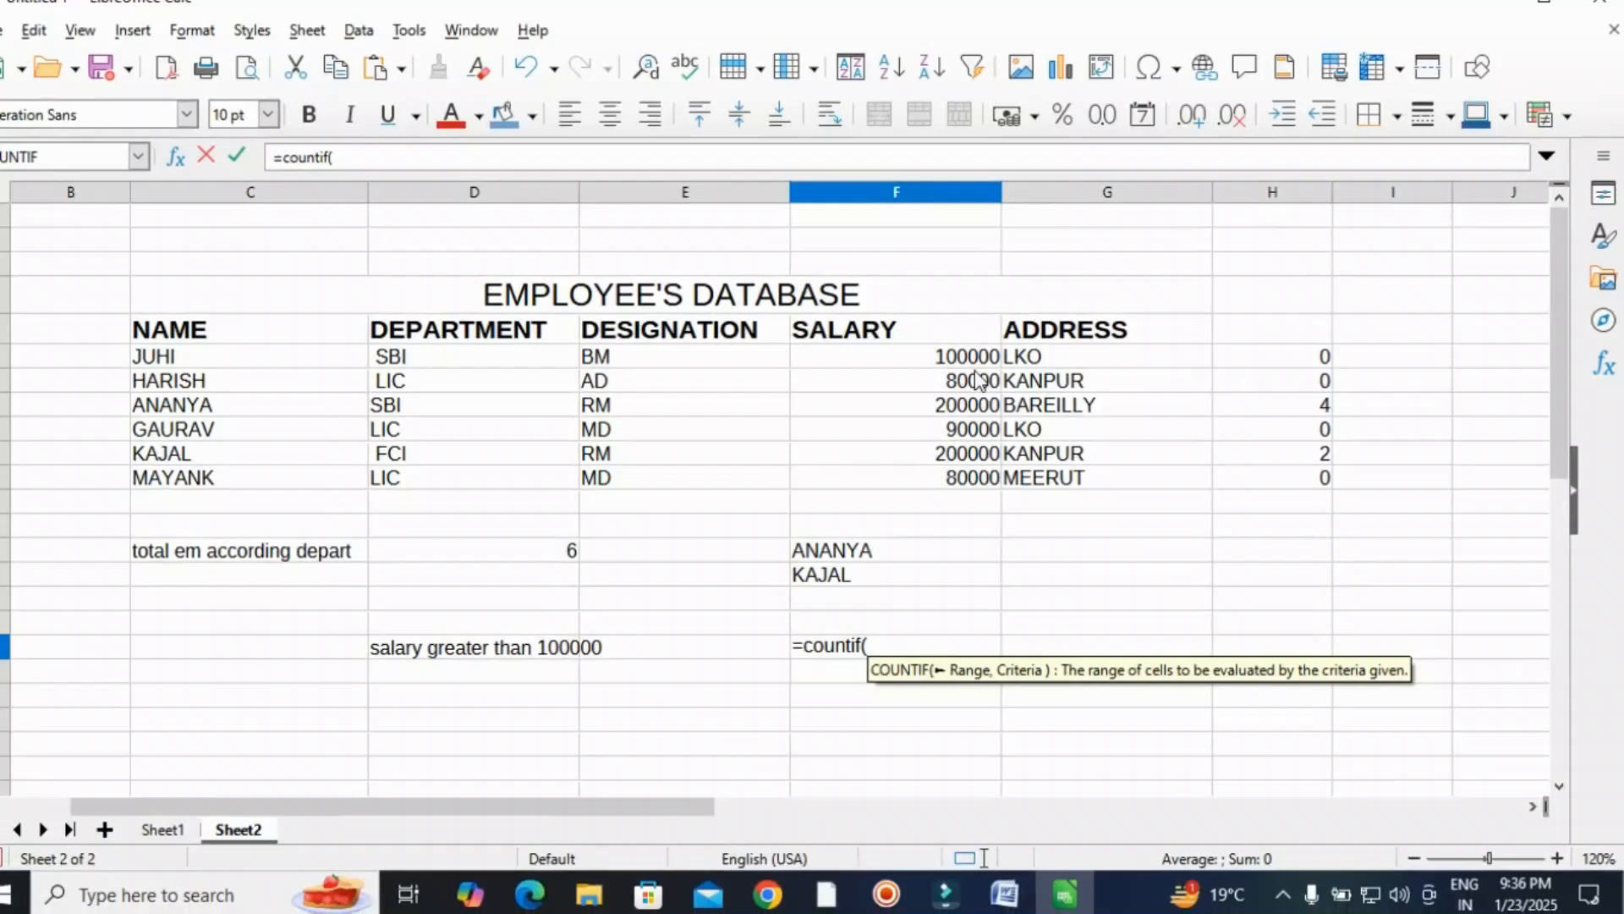
{"action": "left_click_drag", "start_coordinate": [944, 357], "coordinate": [941, 479]}
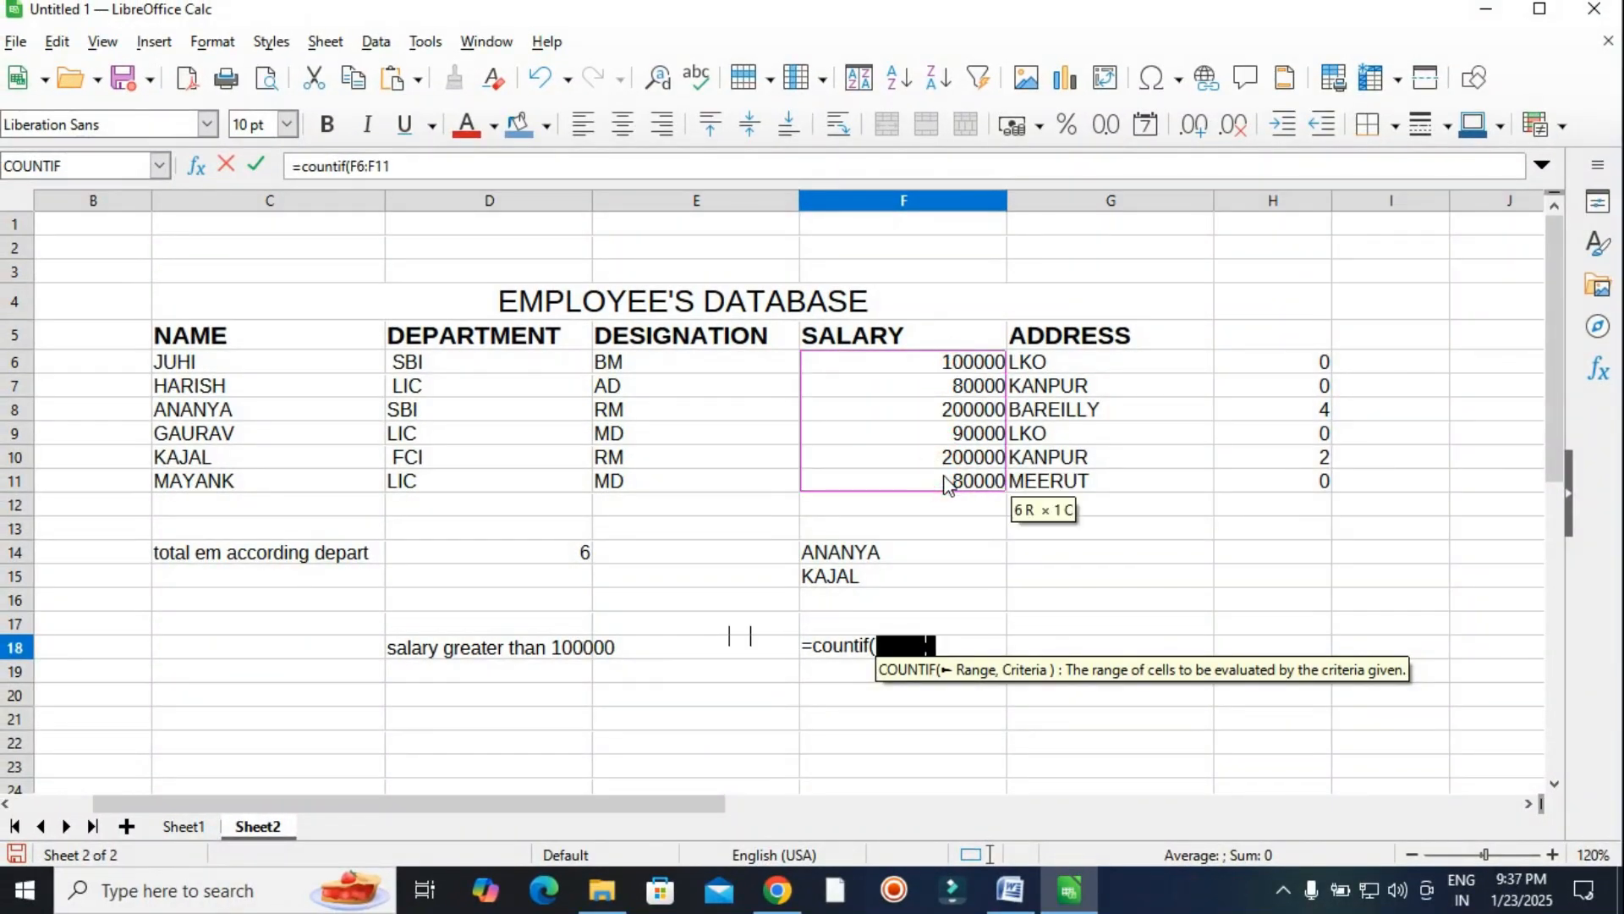
{"action": "type", "text": ","}
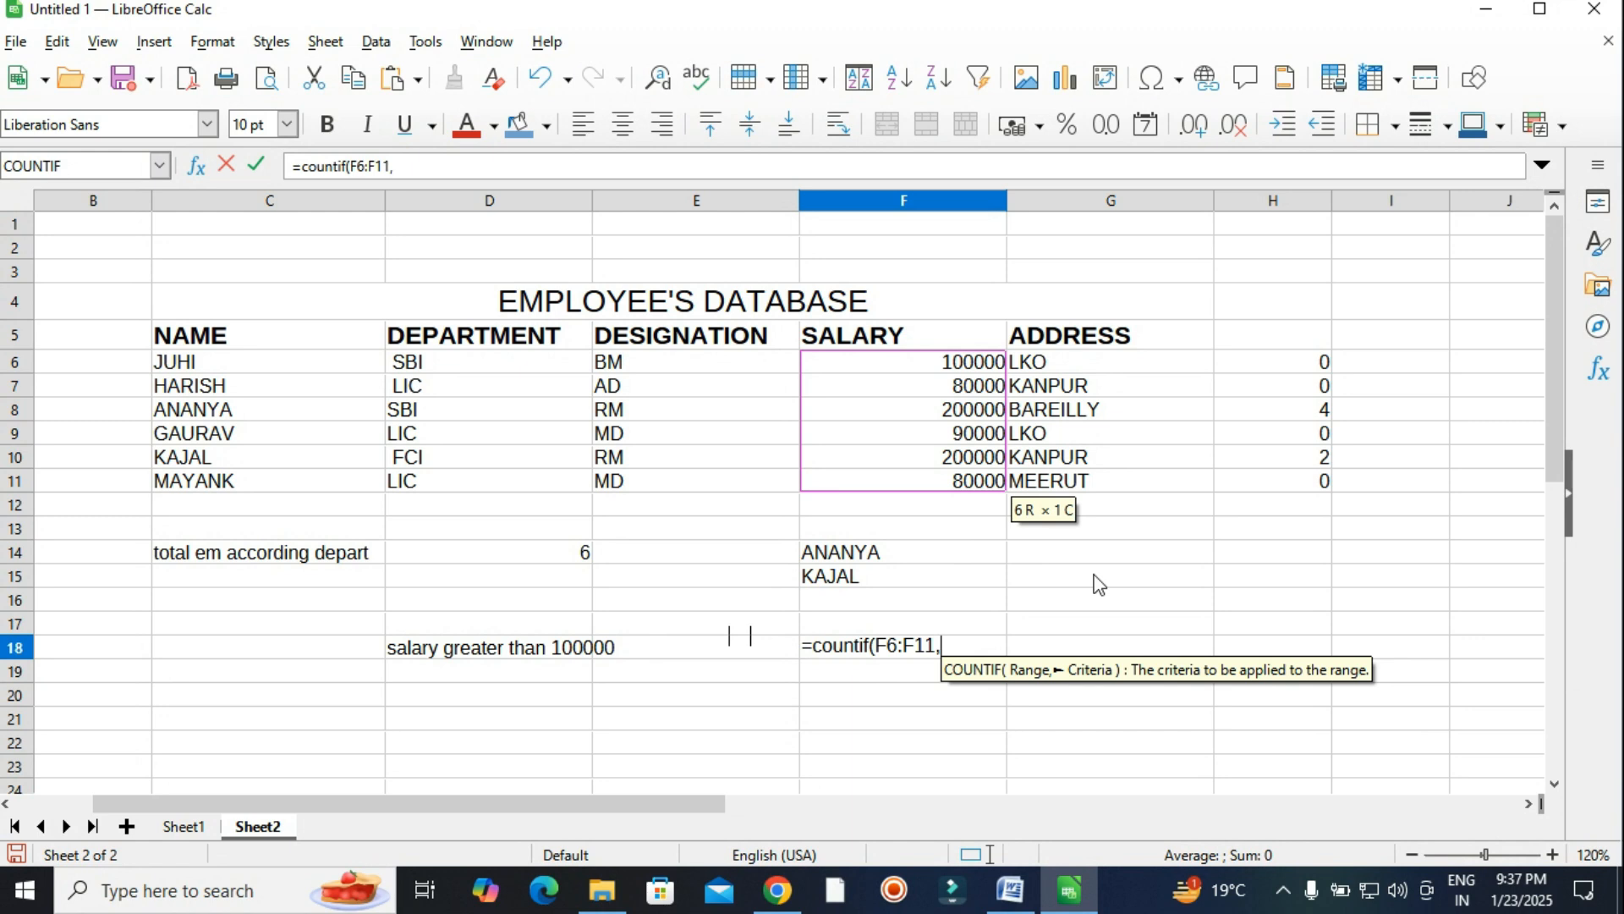
{"action": "type", "text": "\""}
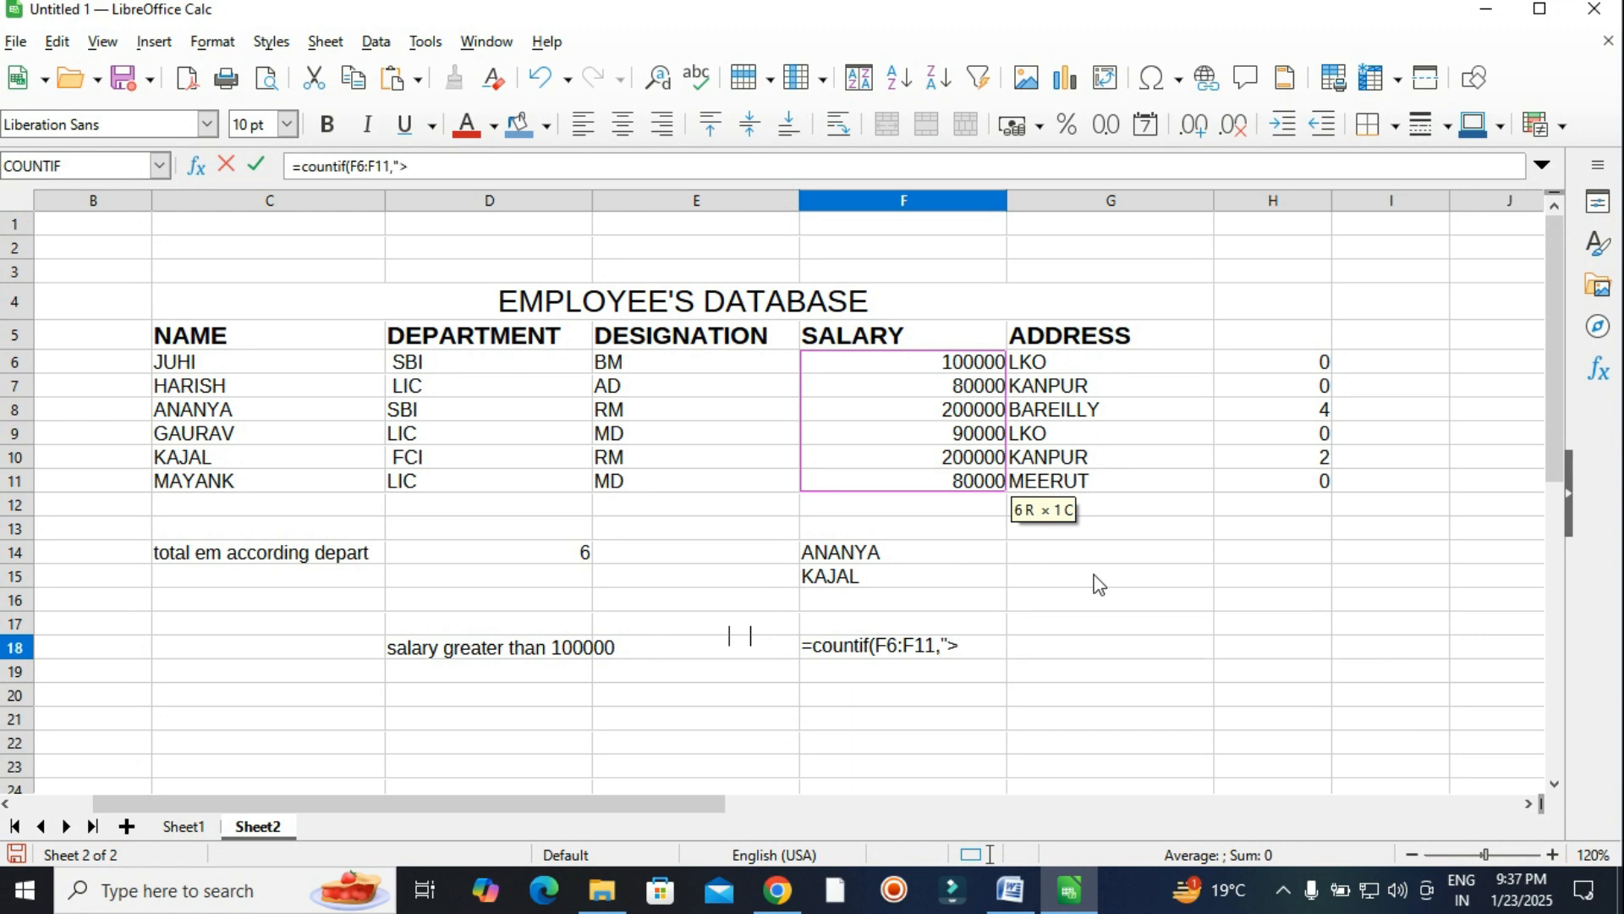
{"action": "type", "text": ">10"}
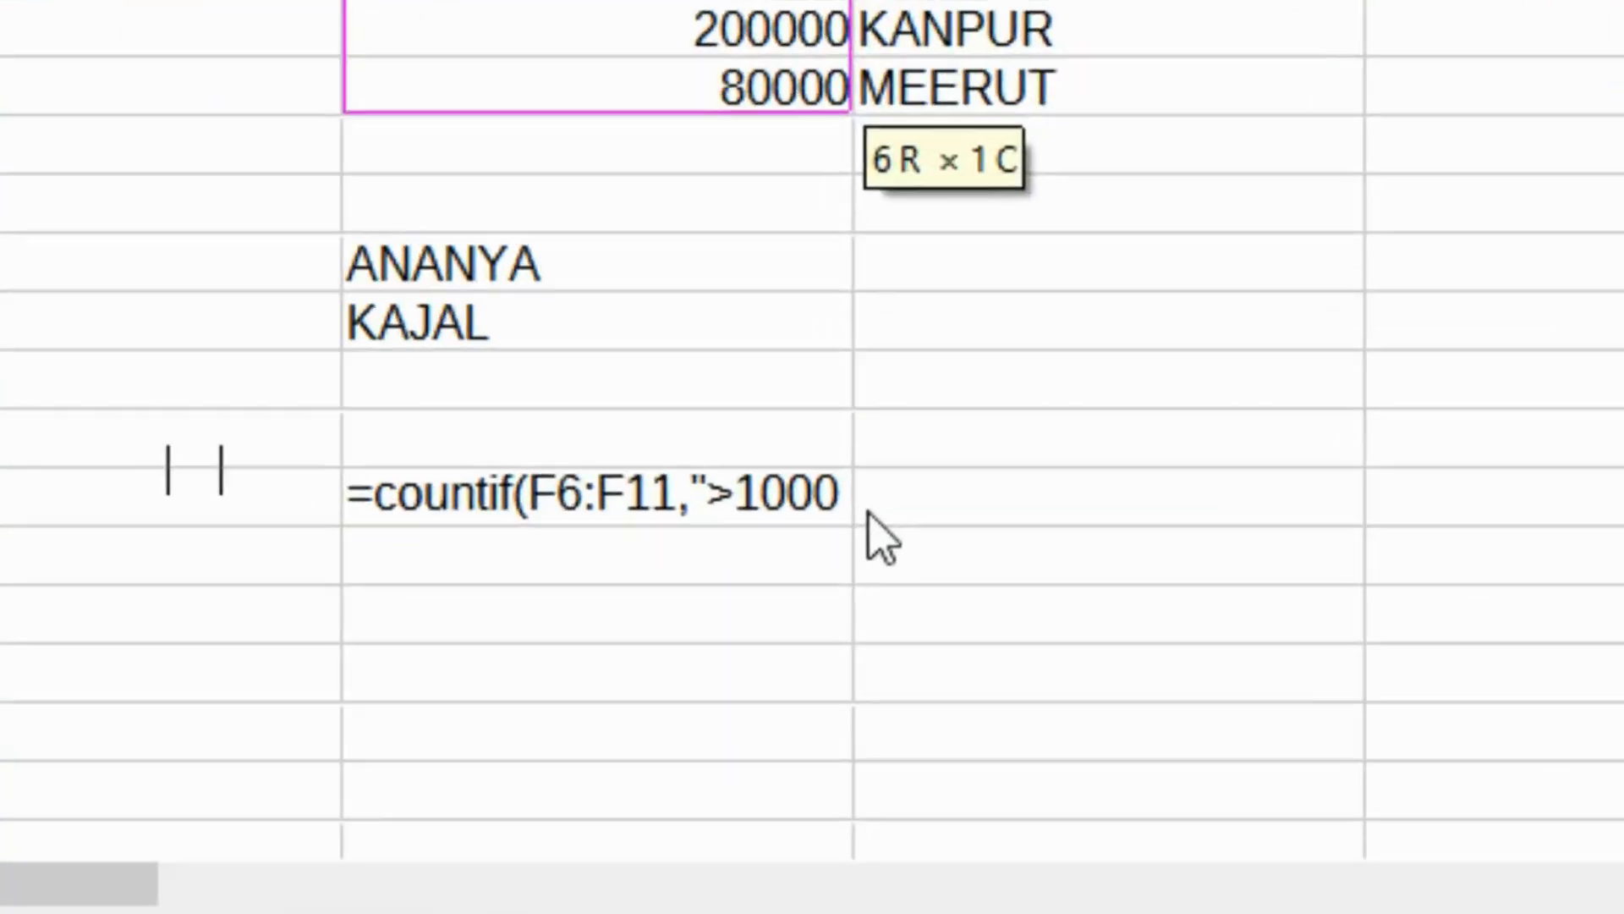
{"action": "type", "text": "000"}
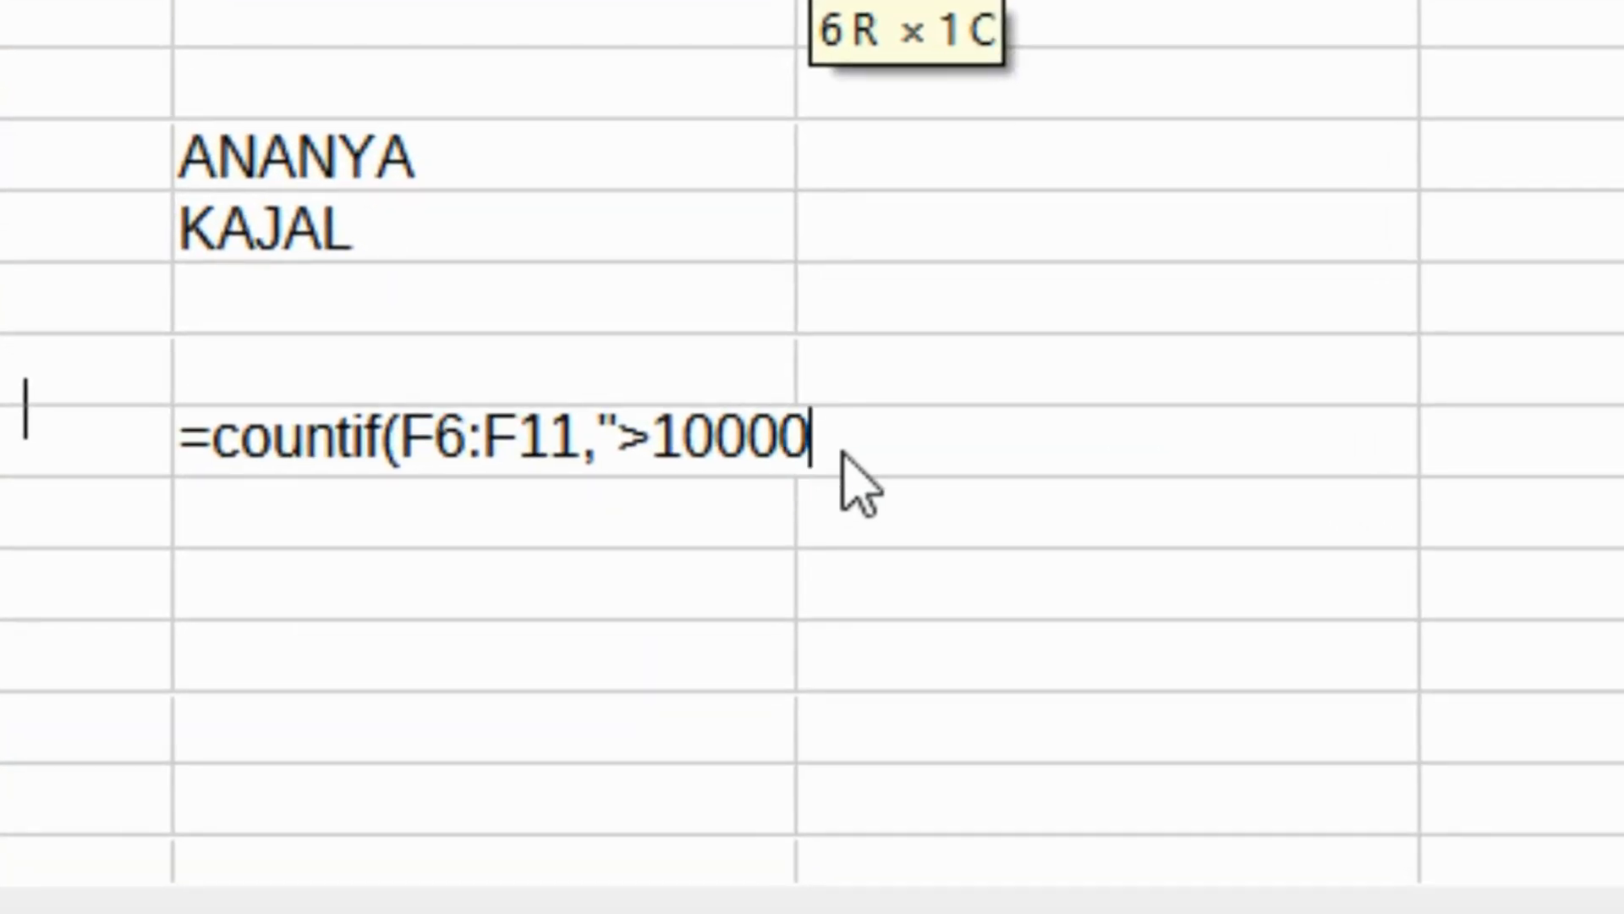
{"action": "type", "text": "0\""}
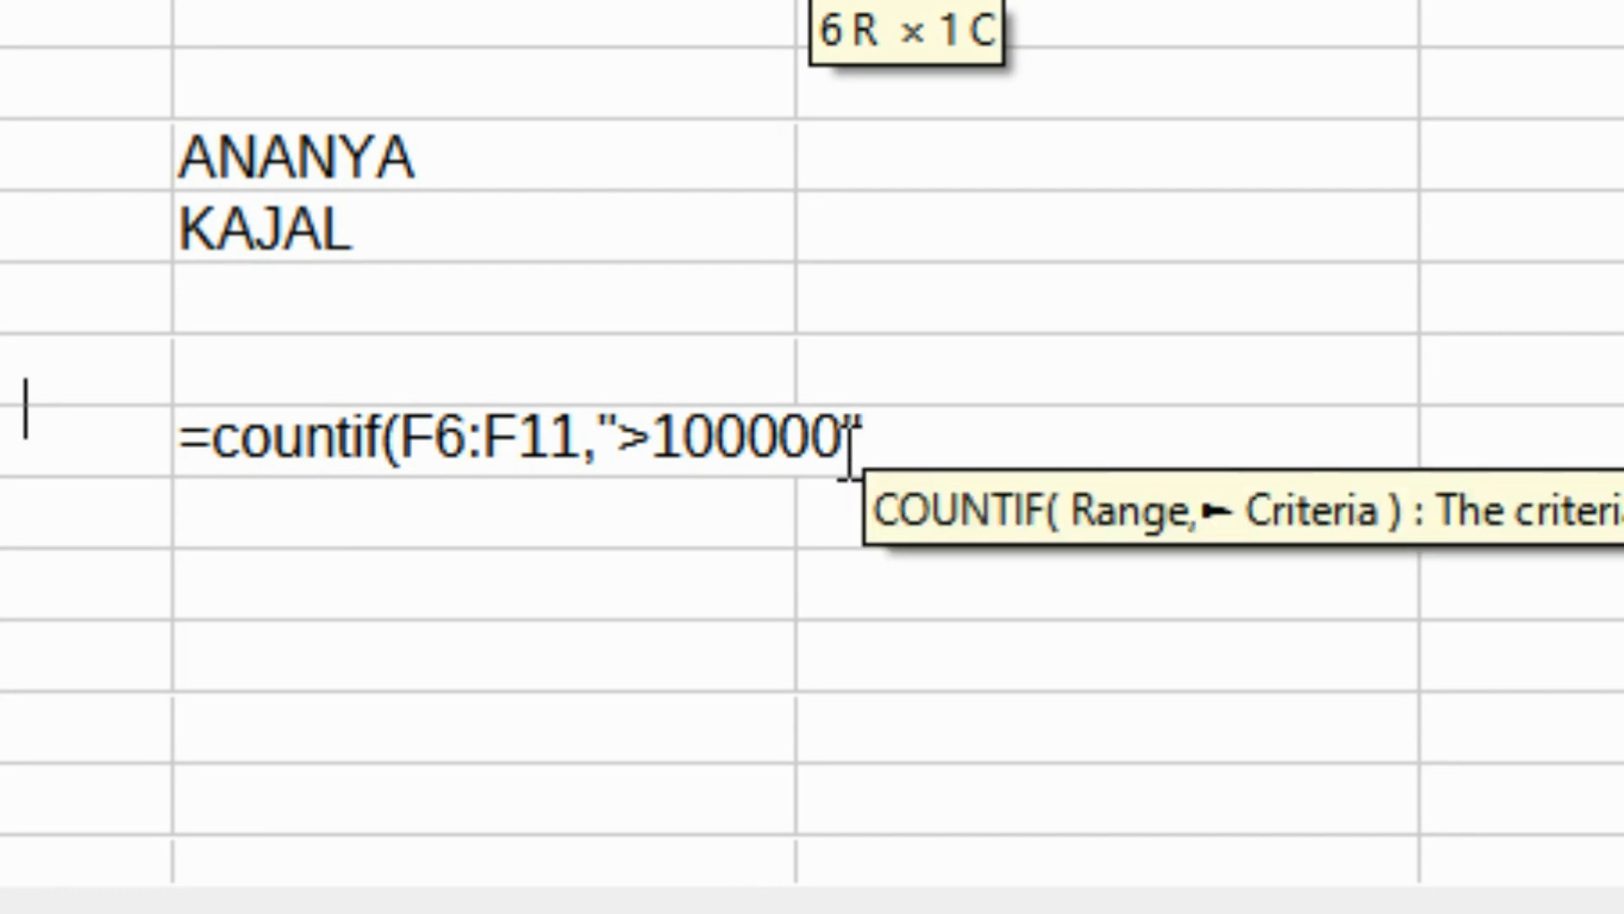
{"action": "type", "text": ")"}
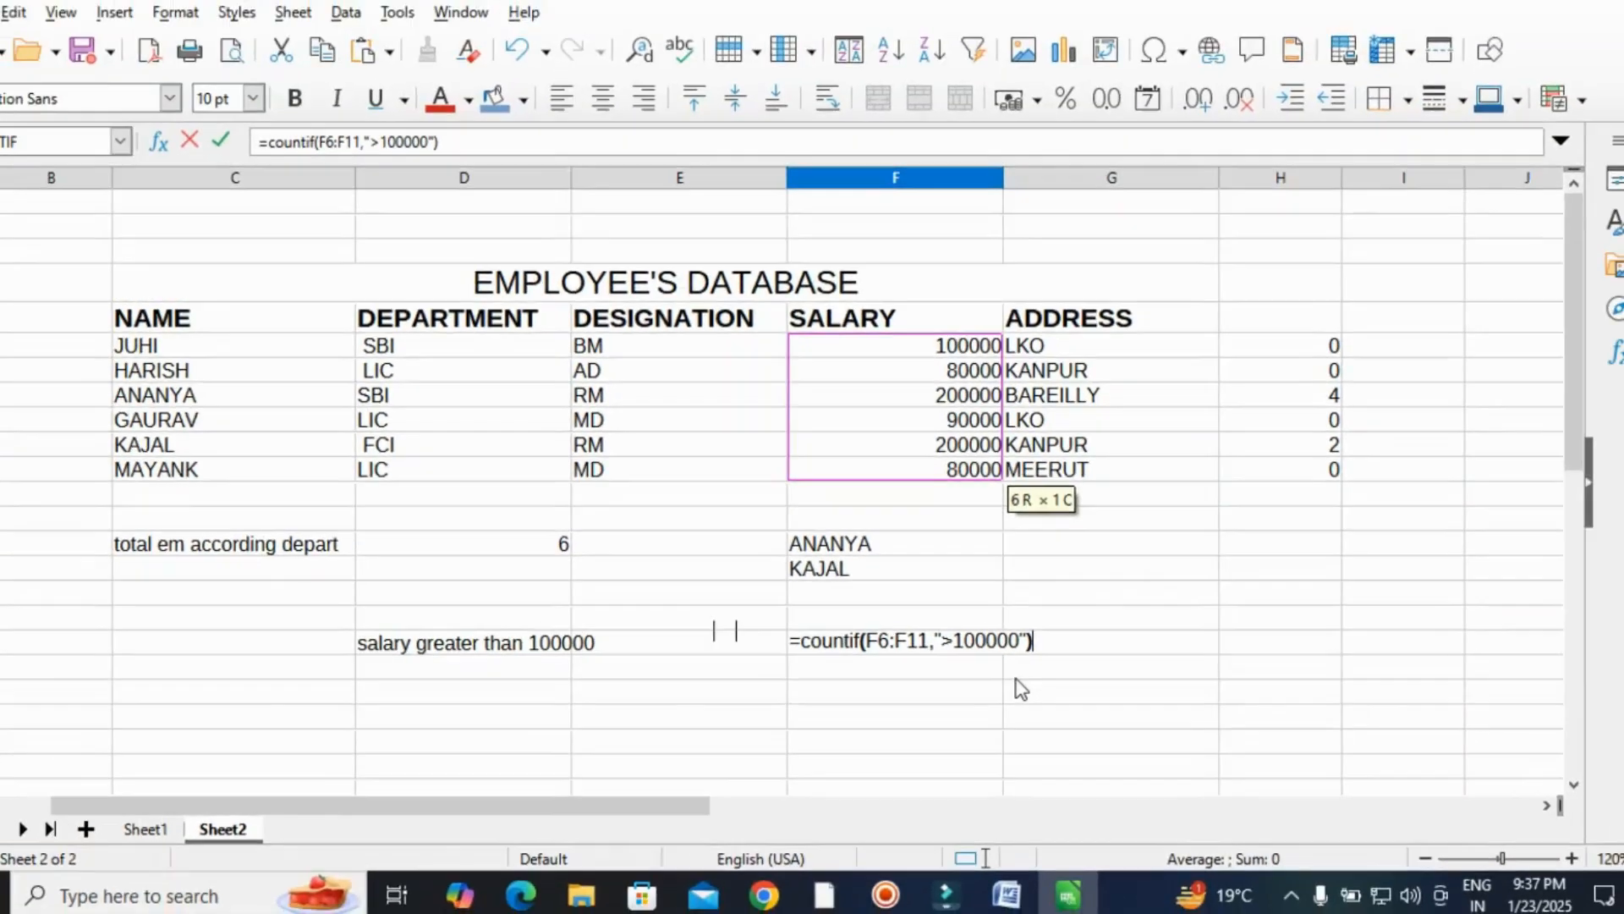
{"action": "key", "text": "Return"}
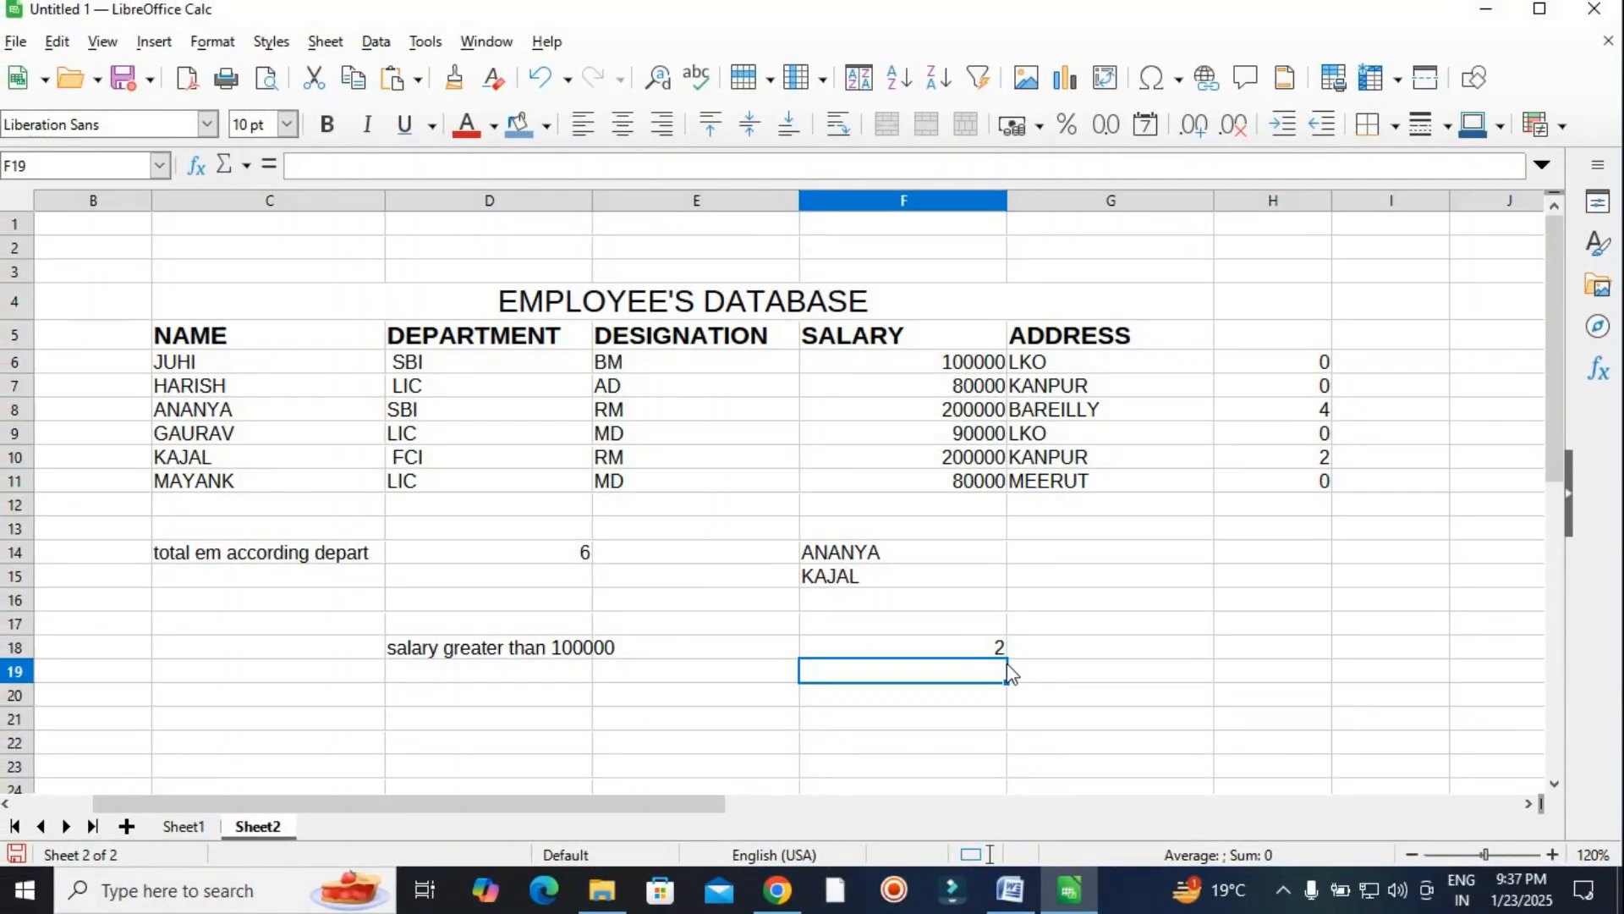
Change F18's criteria to ">=100000" so it counts 3 salaries.
{"action": "left_click", "coordinate": [962, 650]}
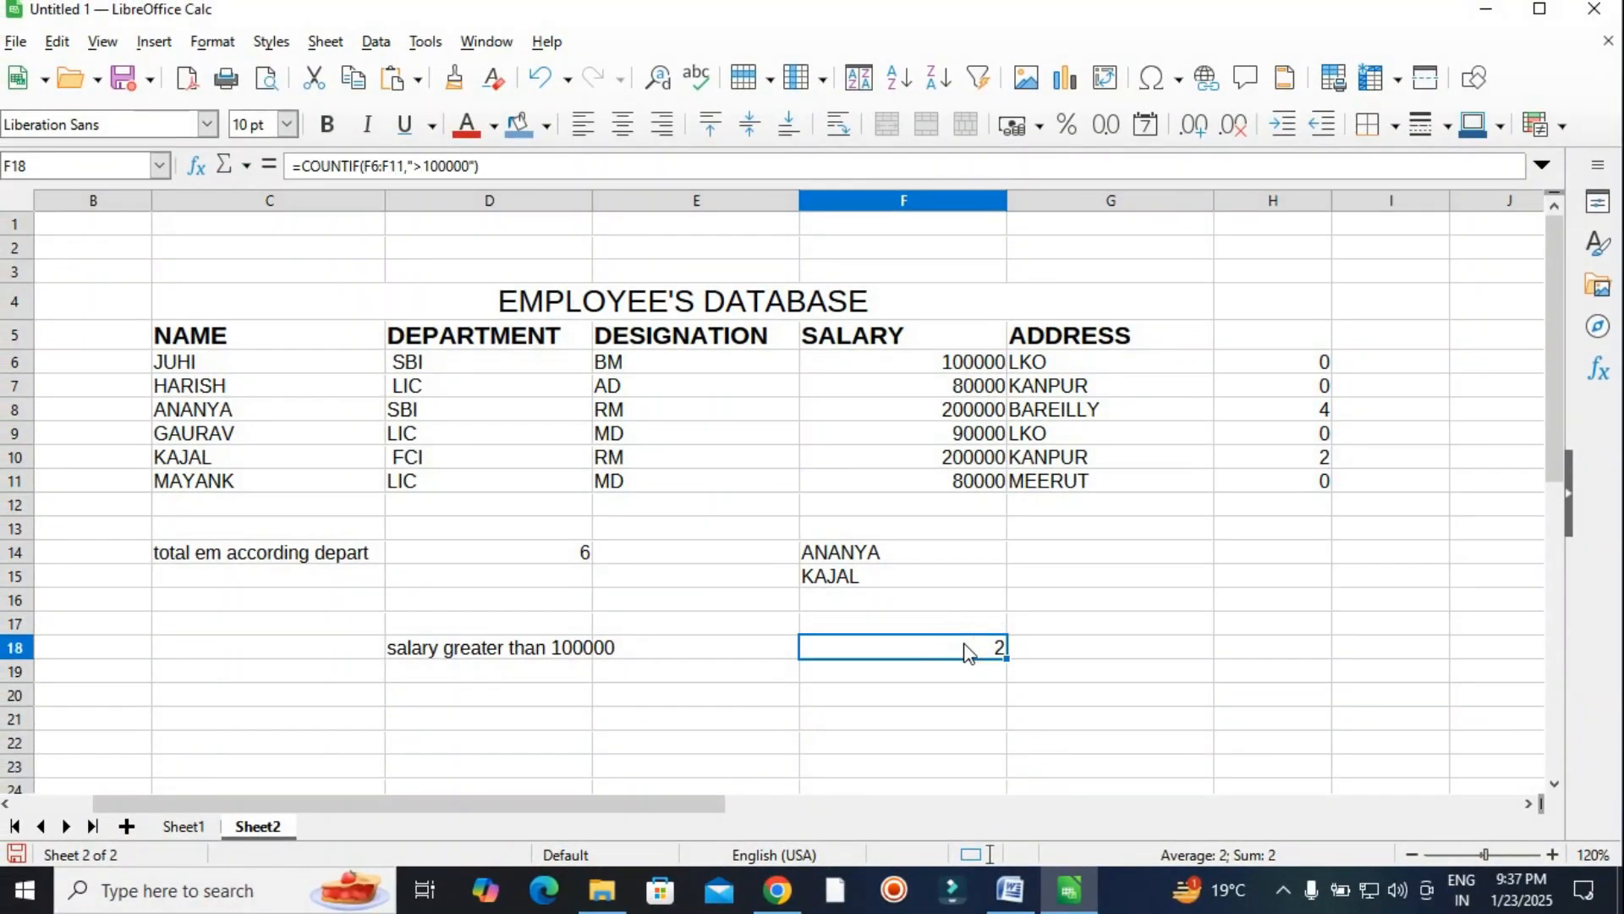
{"action": "double_click", "coordinate": [965, 648]}
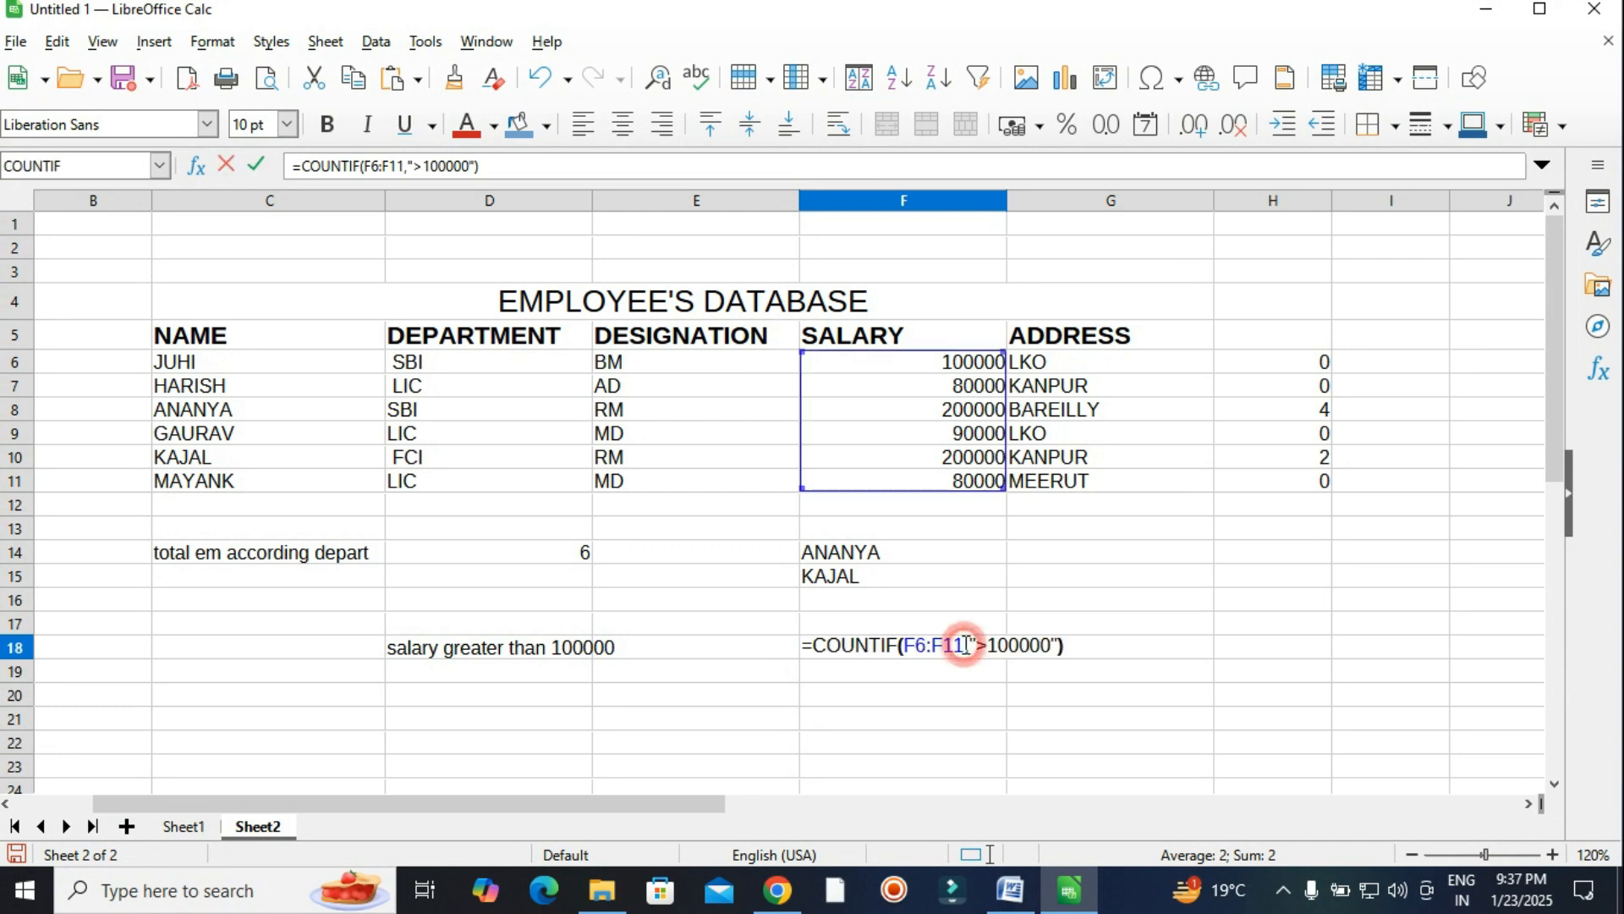
{"action": "left_click", "coordinate": [981, 645]}
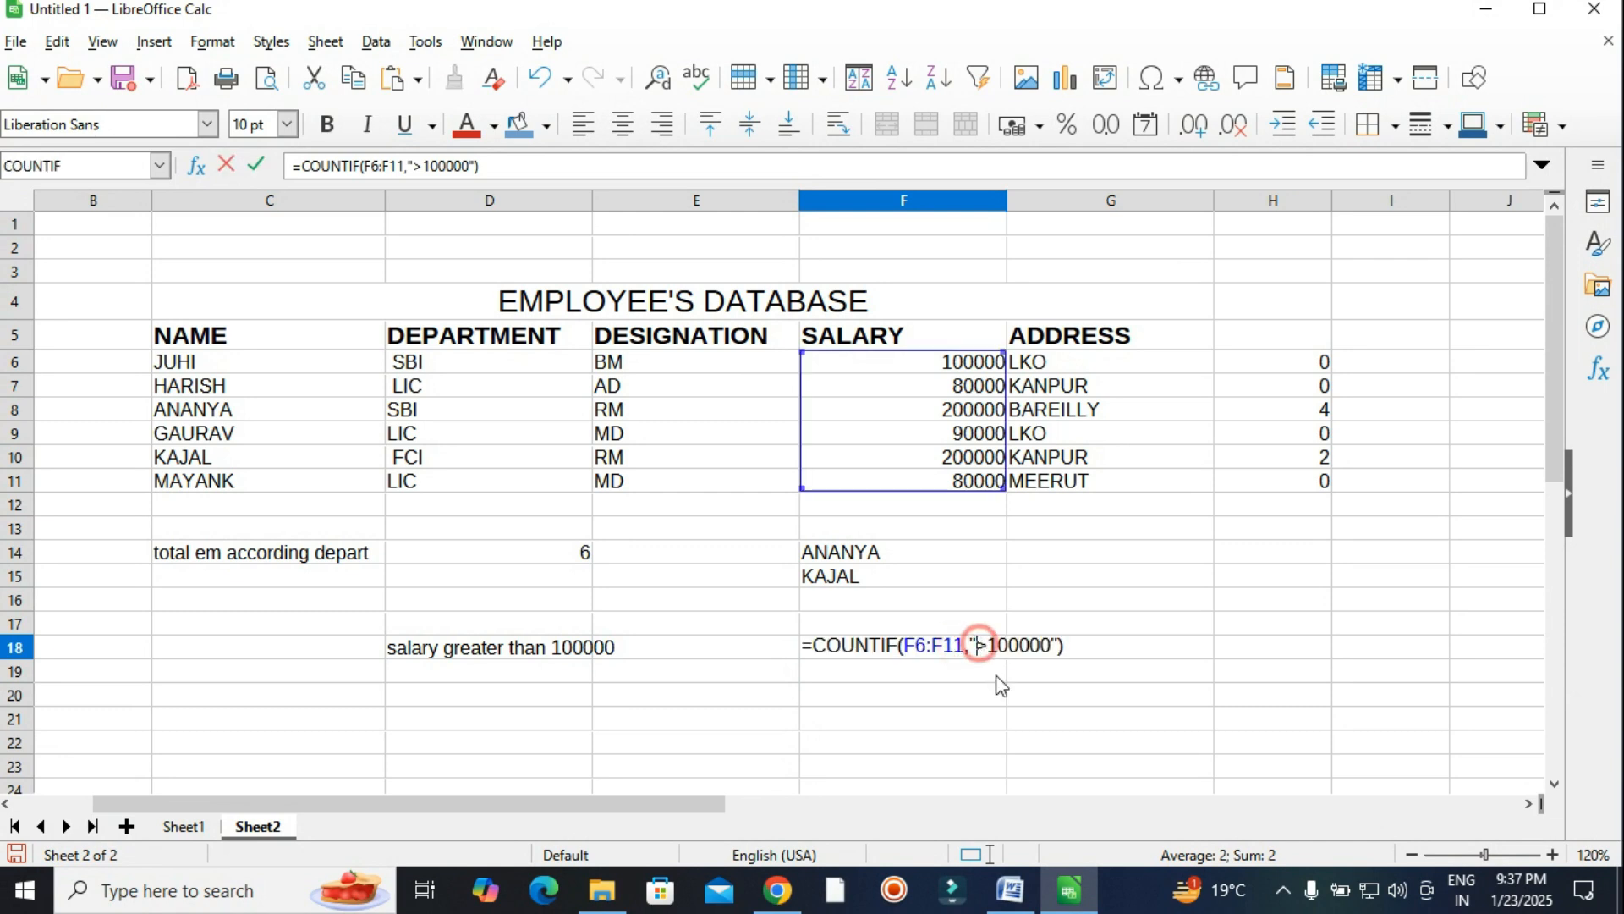
{"action": "type", "text": "="}
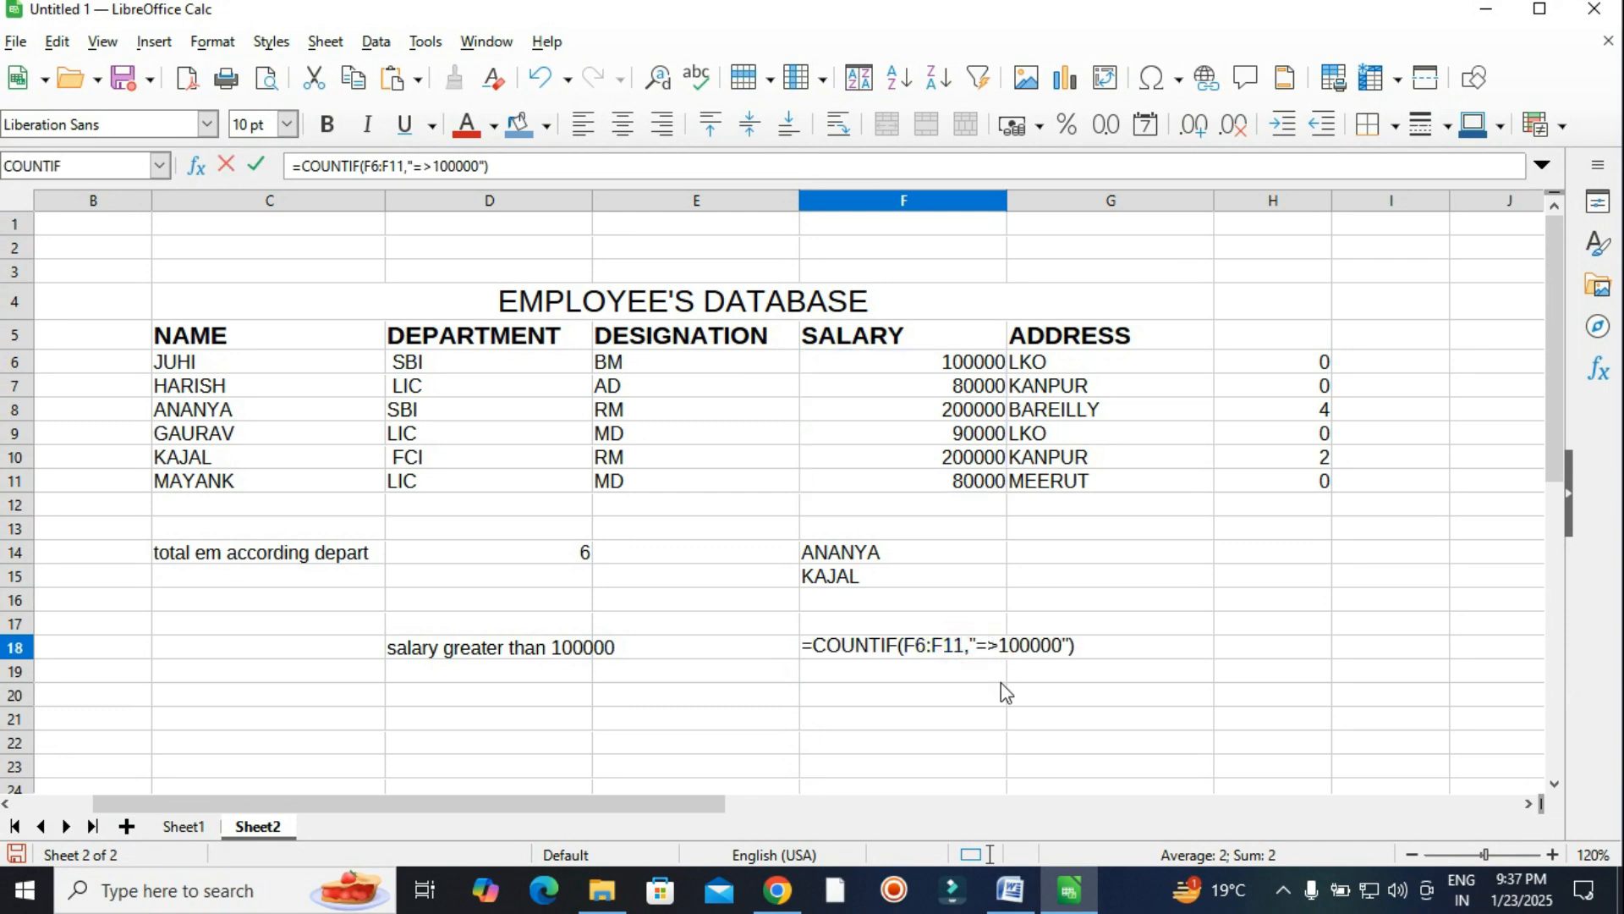
{"action": "left_click", "coordinate": [1002, 681]}
{"action": "double_click", "coordinate": [996, 645]}
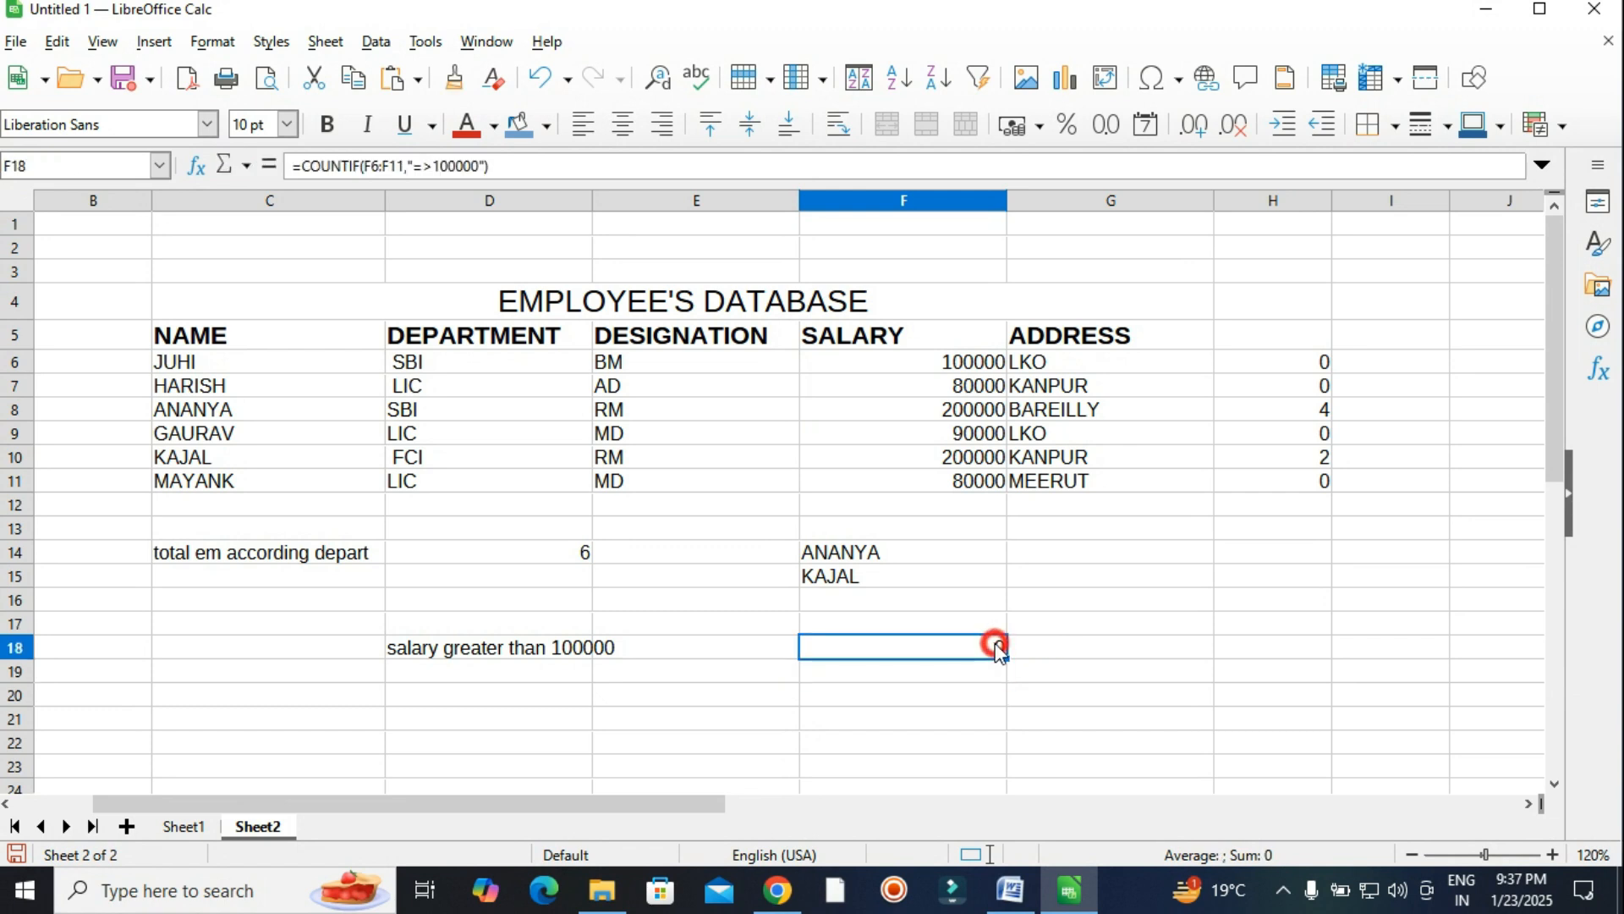
{"action": "left_click", "coordinate": [987, 645]}
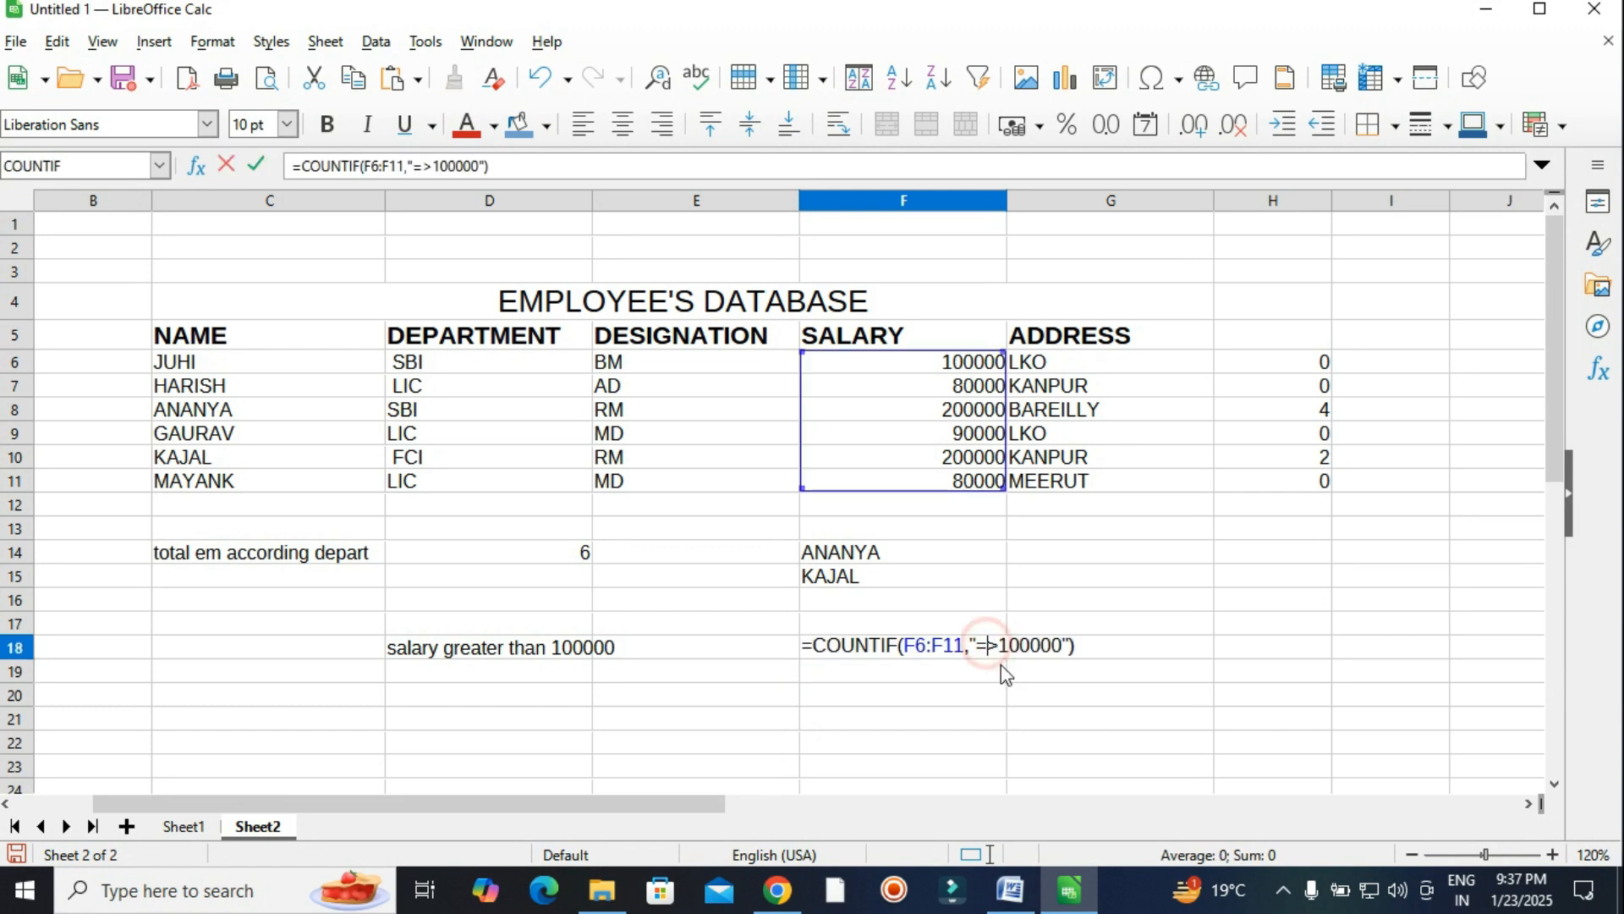
{"action": "key", "text": "BackSpace"}
{"action": "left_click", "coordinate": [986, 646]}
{"action": "type", "text": "="}
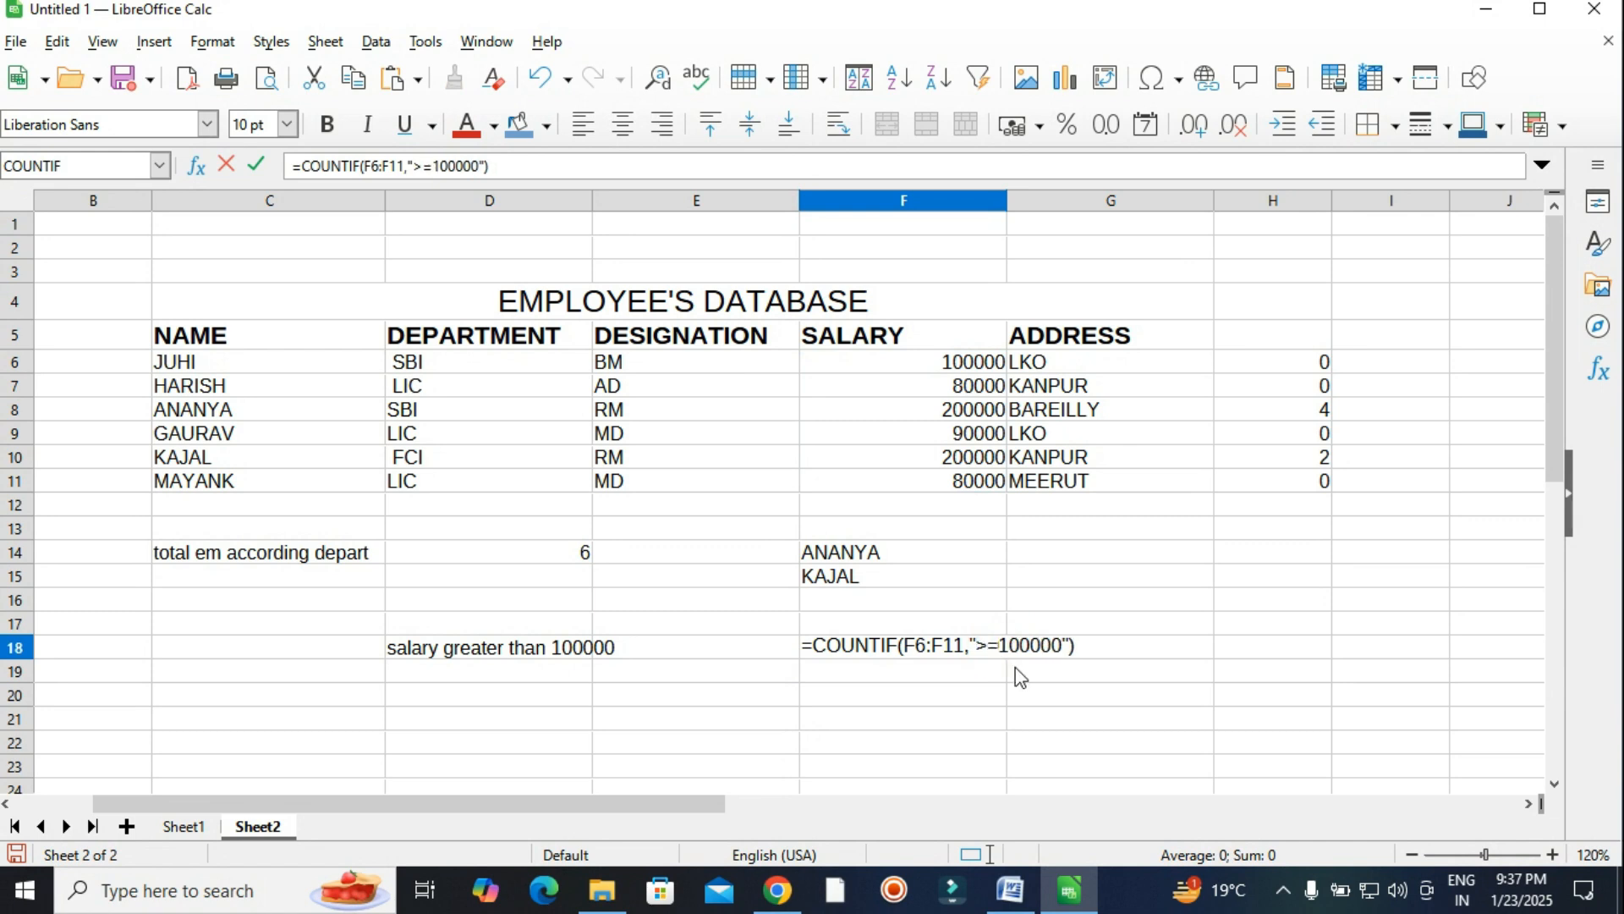
{"action": "key", "text": "Return"}
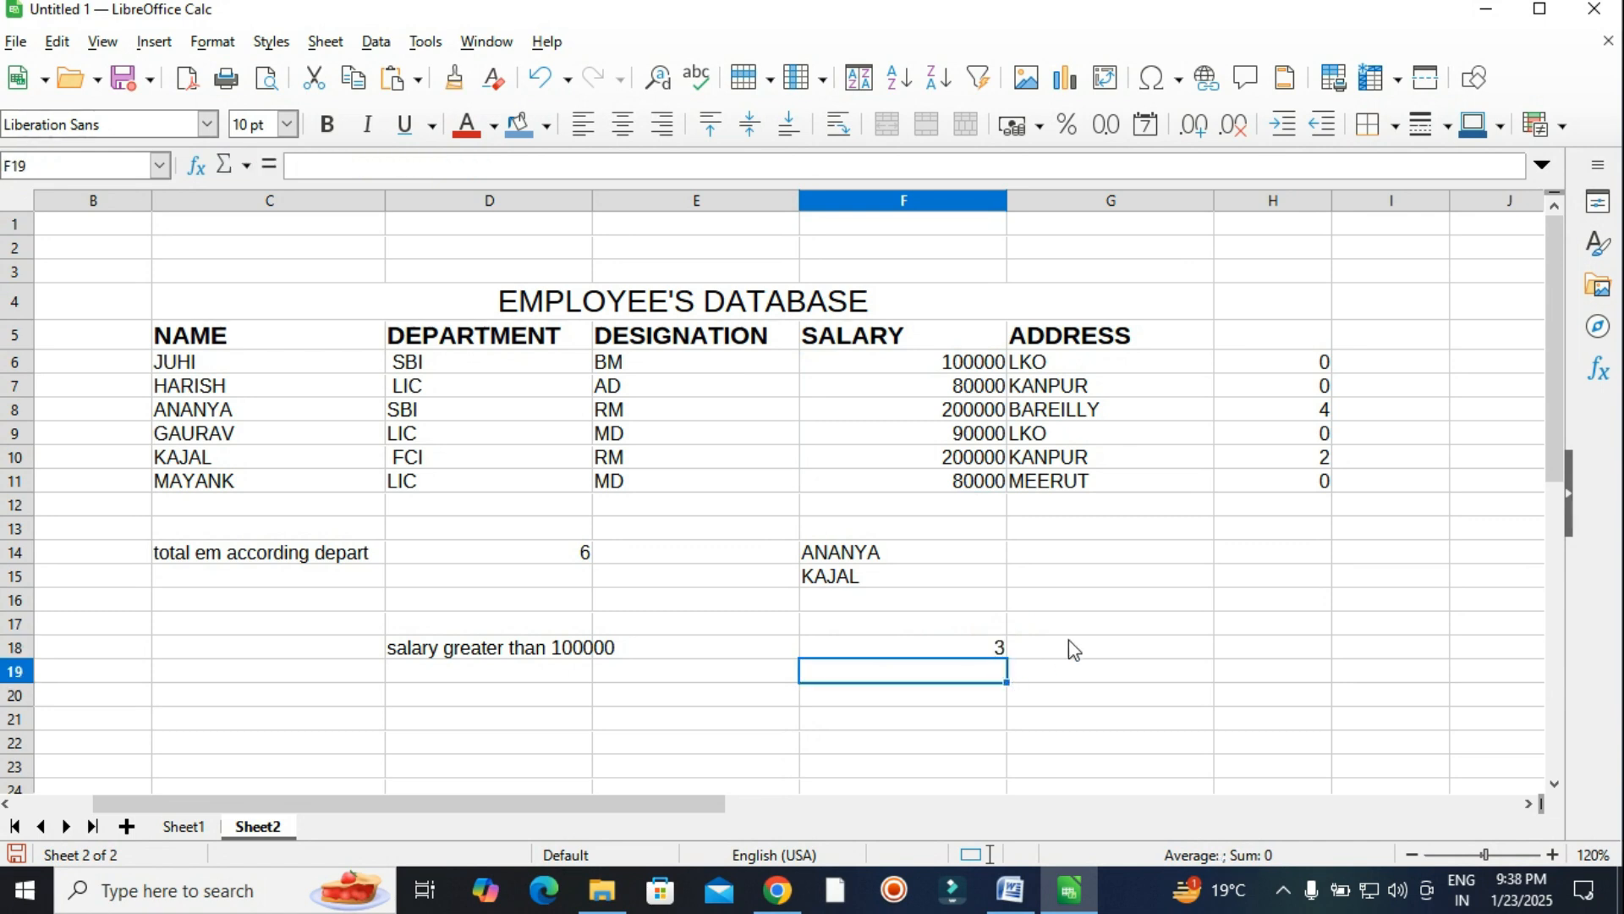
{"action": "left_click", "coordinate": [990, 645]}
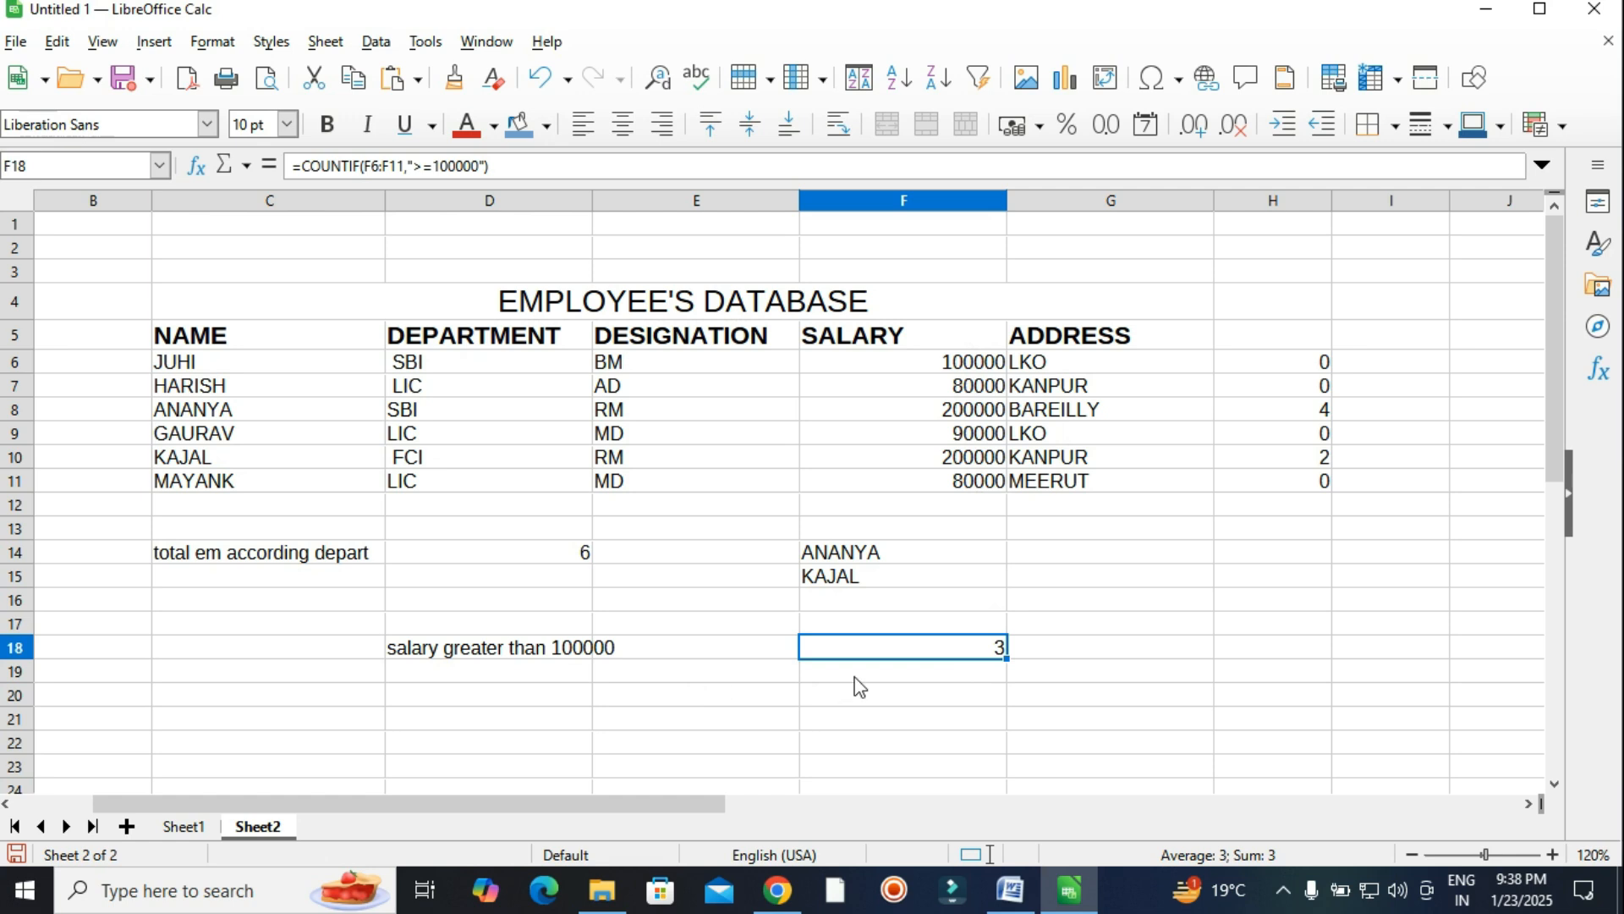
{"action": "left_click", "coordinate": [1009, 890]}
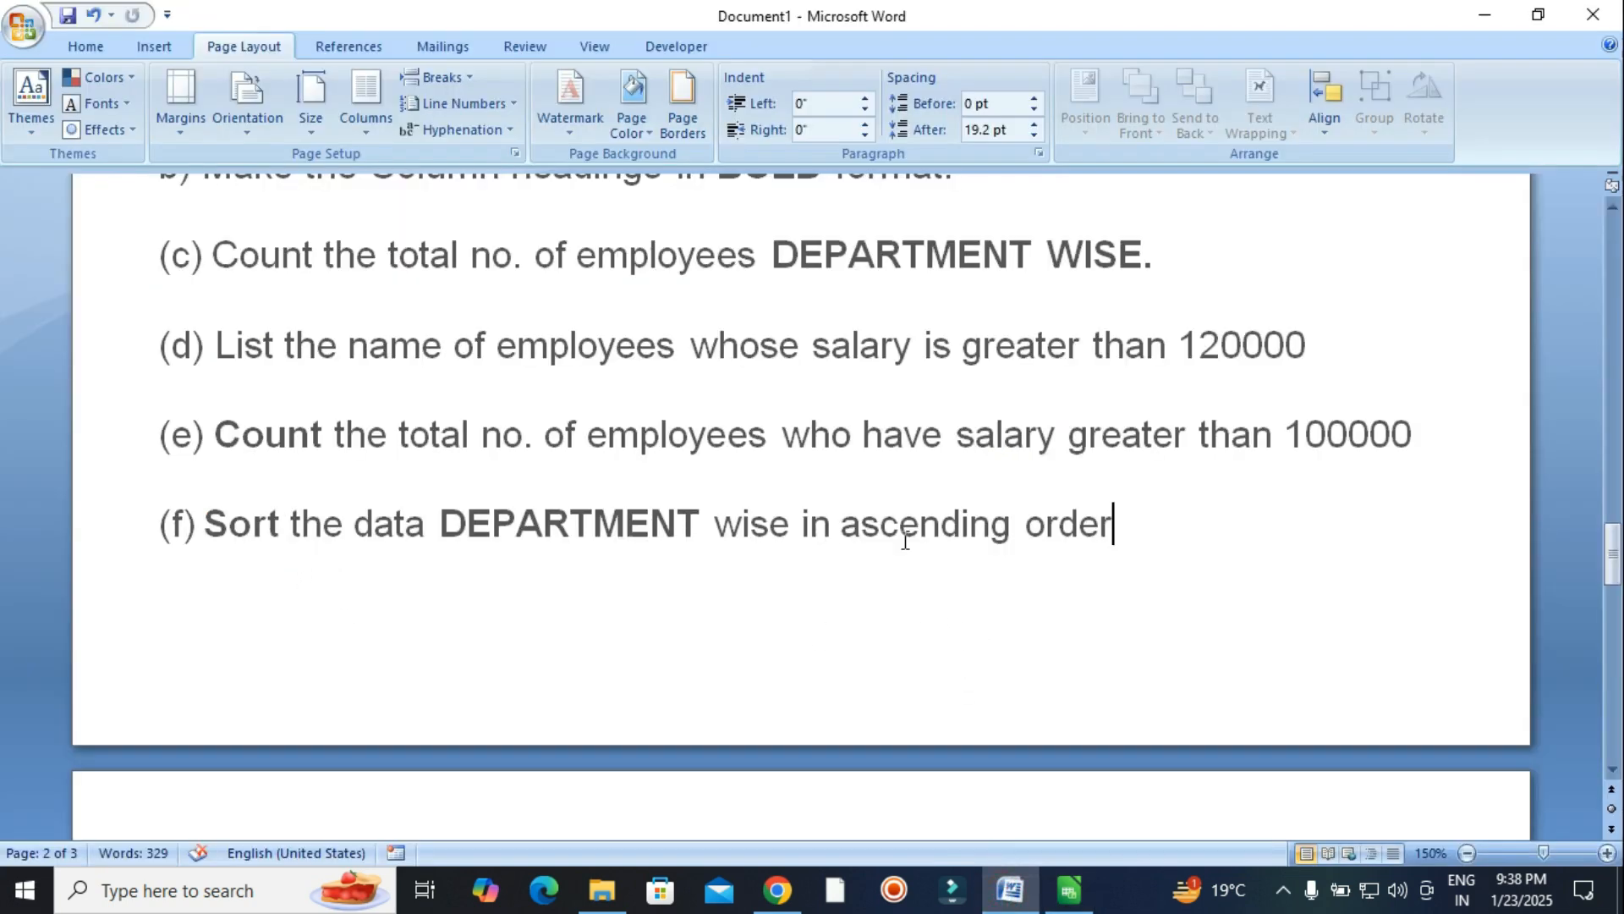
{"action": "left_click", "coordinate": [1069, 890]}
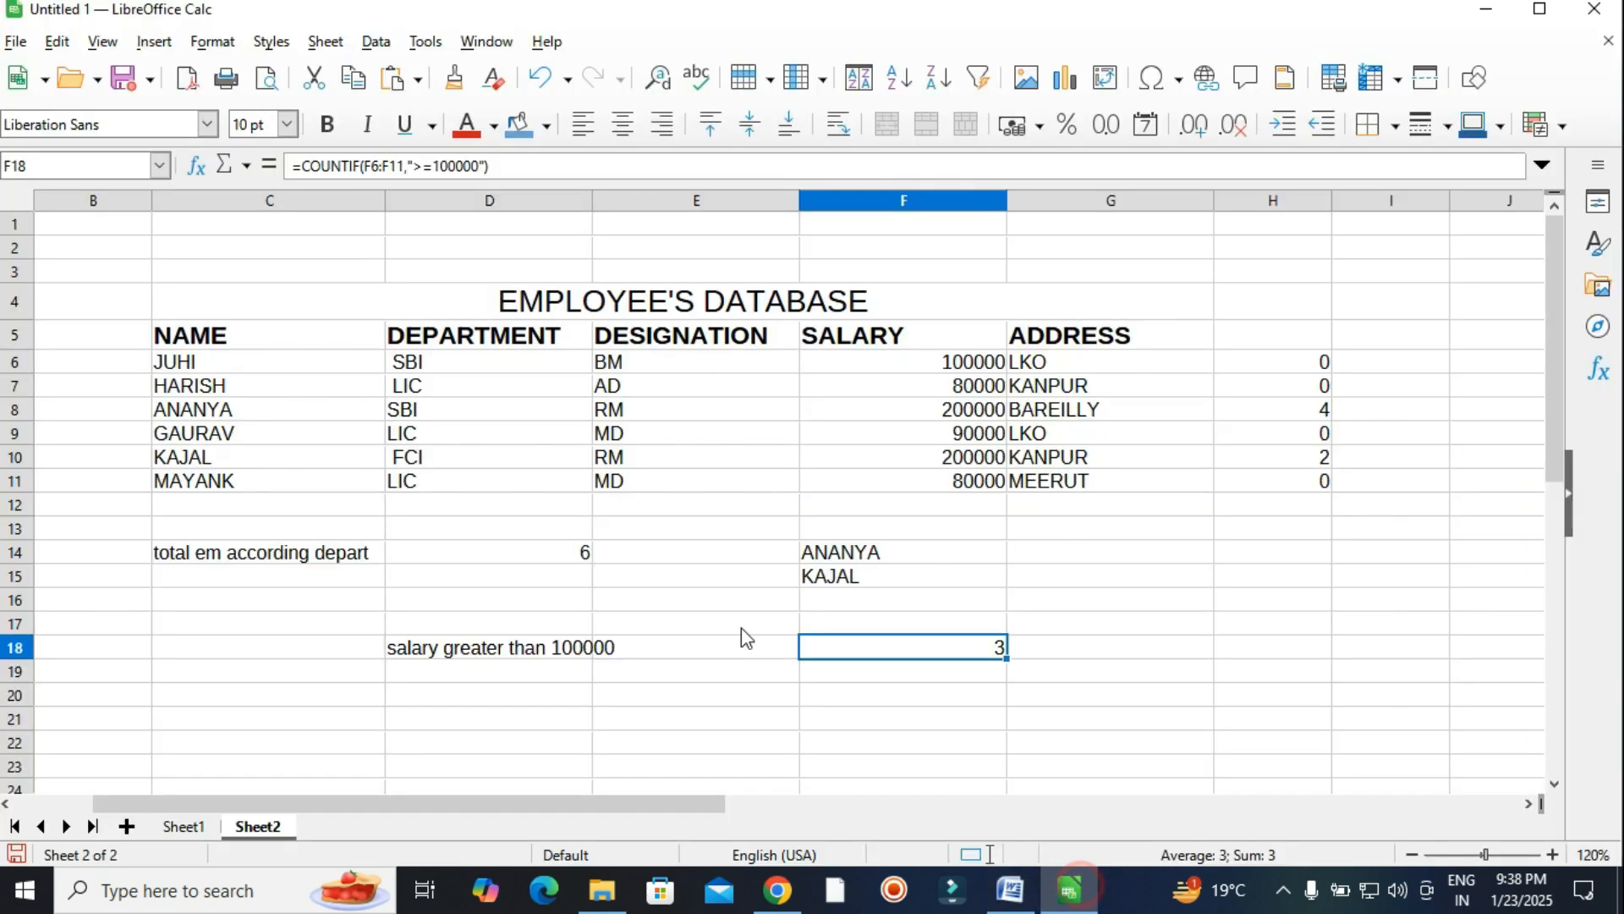
Sort the department entries D6:D11 ascending, sorting only the selected cells.
{"action": "left_click_drag", "start_coordinate": [453, 365], "coordinate": [451, 489]}
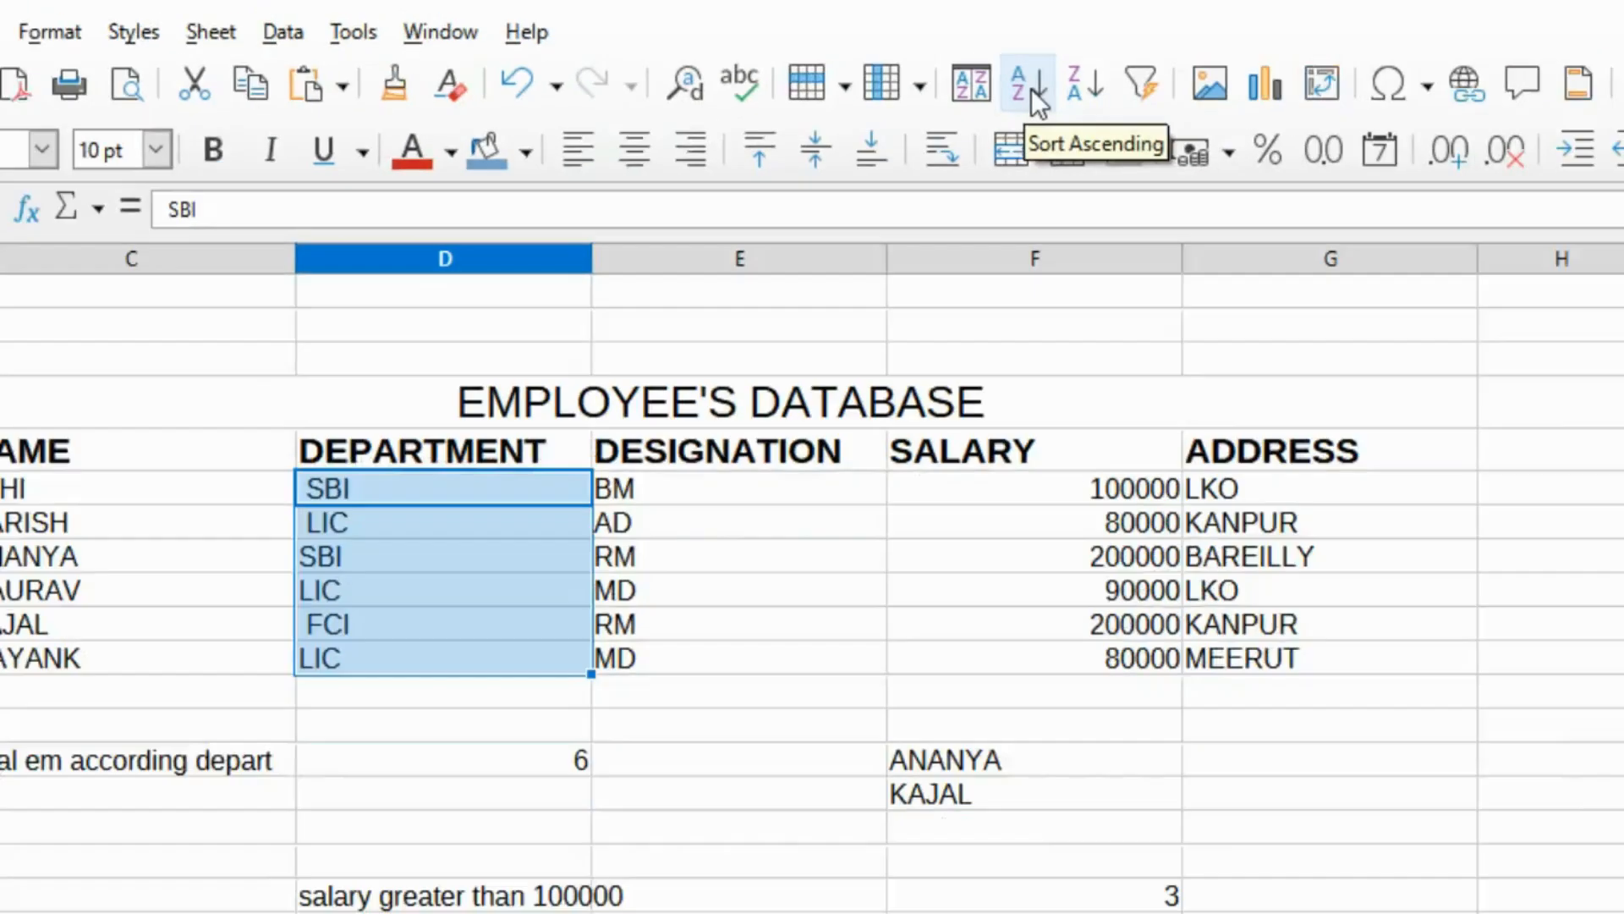
{"action": "left_click", "coordinate": [1514, 118]}
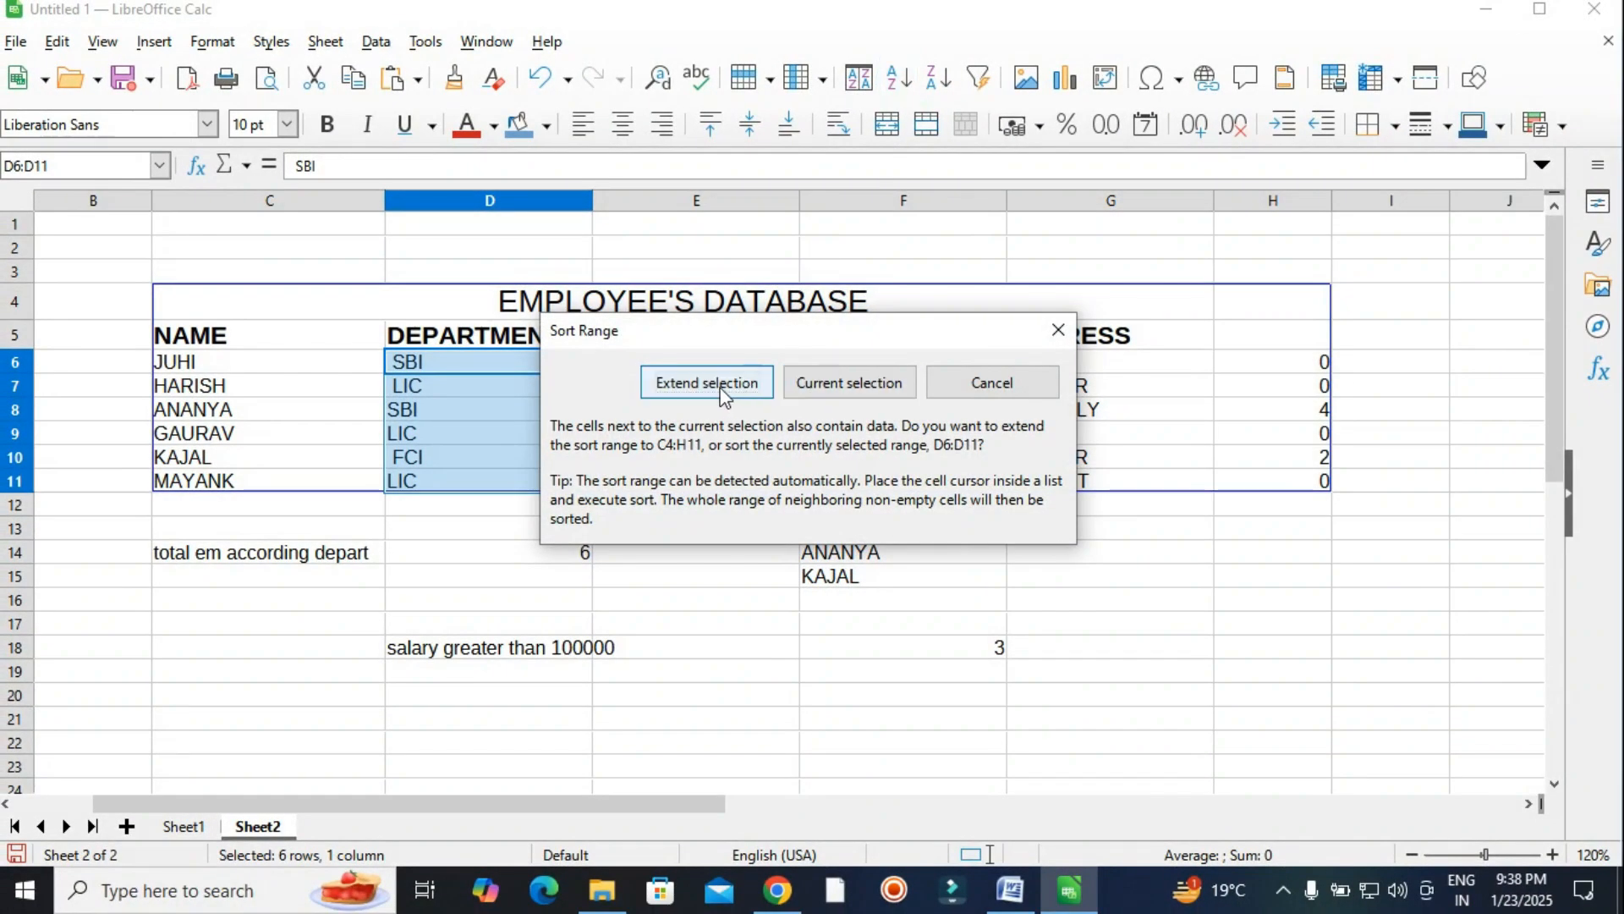
{"action": "left_click", "coordinate": [865, 388]}
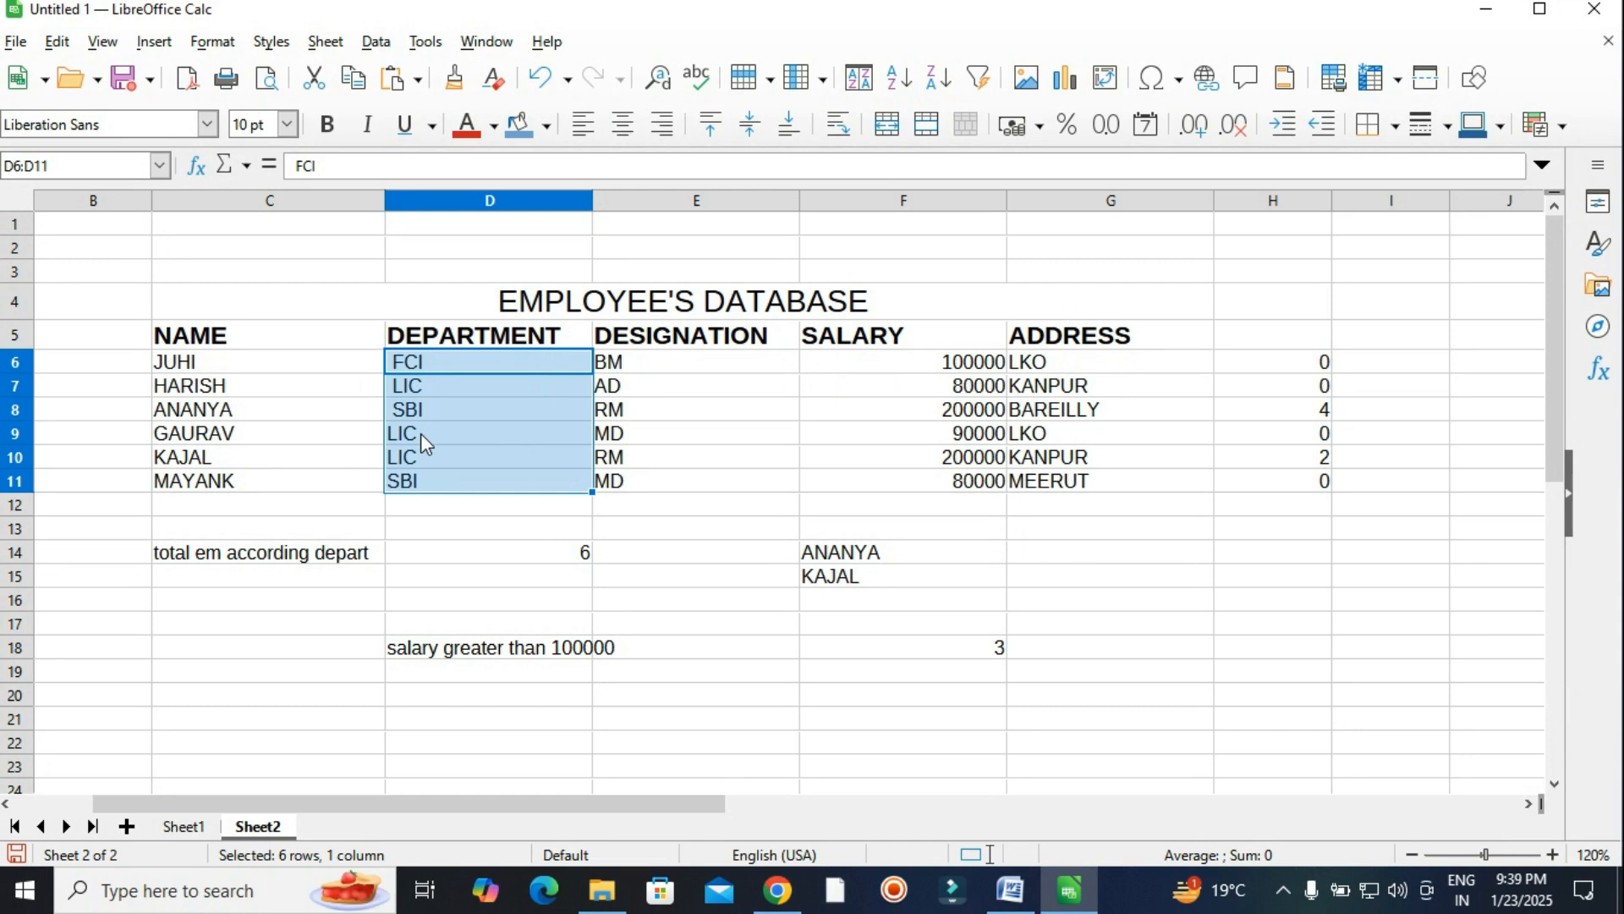
{"action": "left_click", "coordinate": [418, 506]}
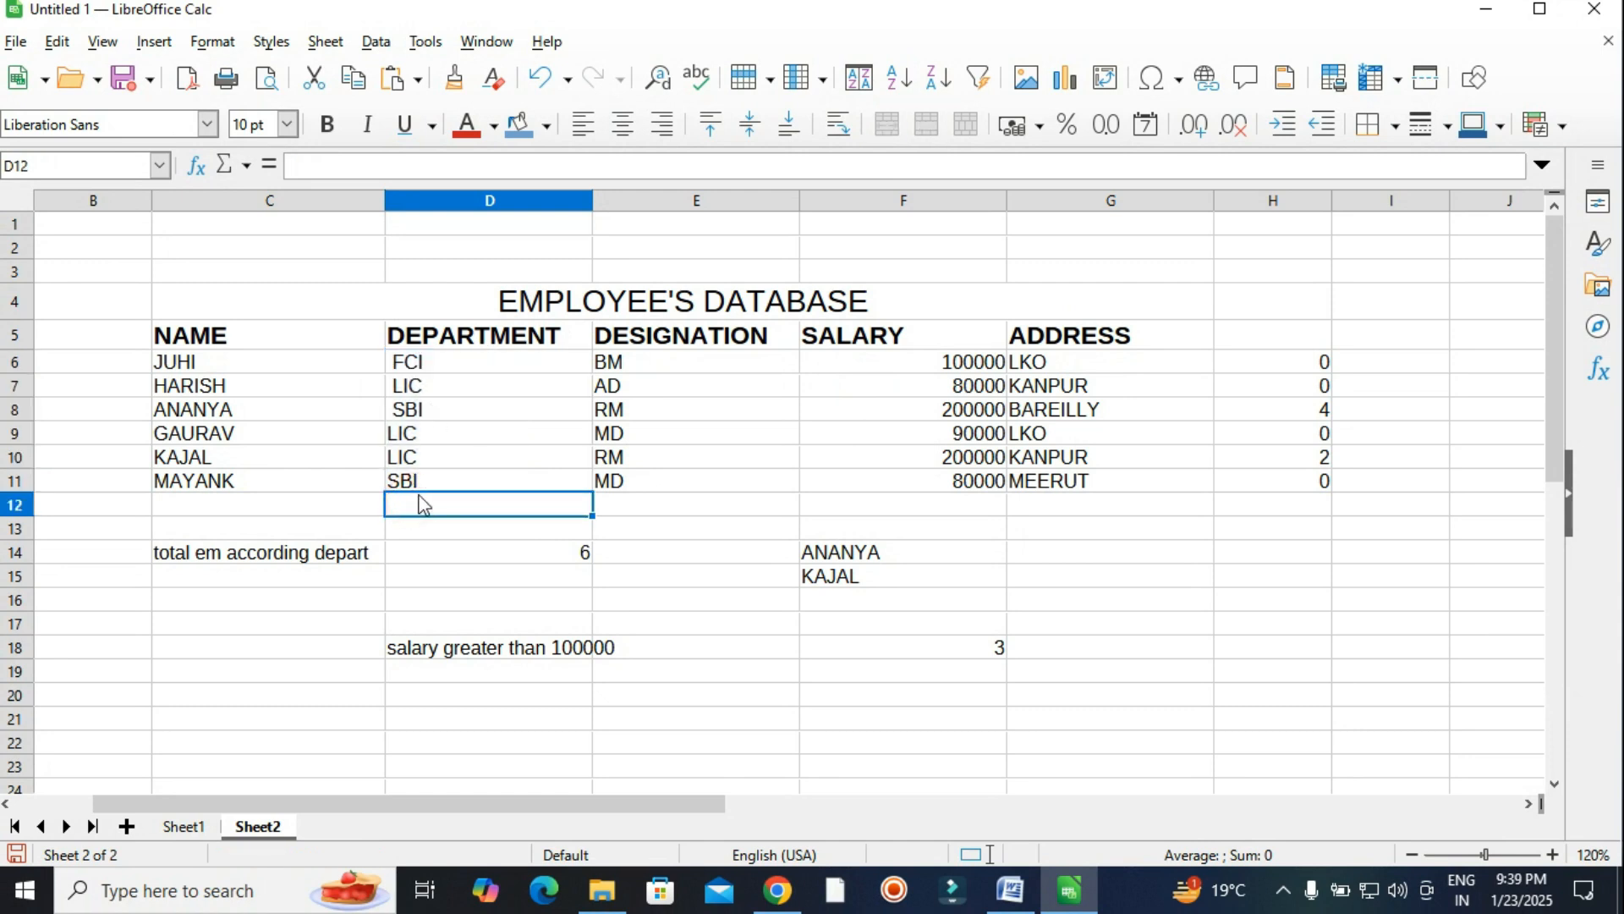
Bring up the Word assignment scrolled to the chart tasks (g) and (h).
{"action": "left_click", "coordinate": [417, 410]}
{"action": "key", "text": "alt+Tab"}
{"action": "scroll", "coordinate": [954, 606], "scroll_direction": "down", "scroll_amount": 4}
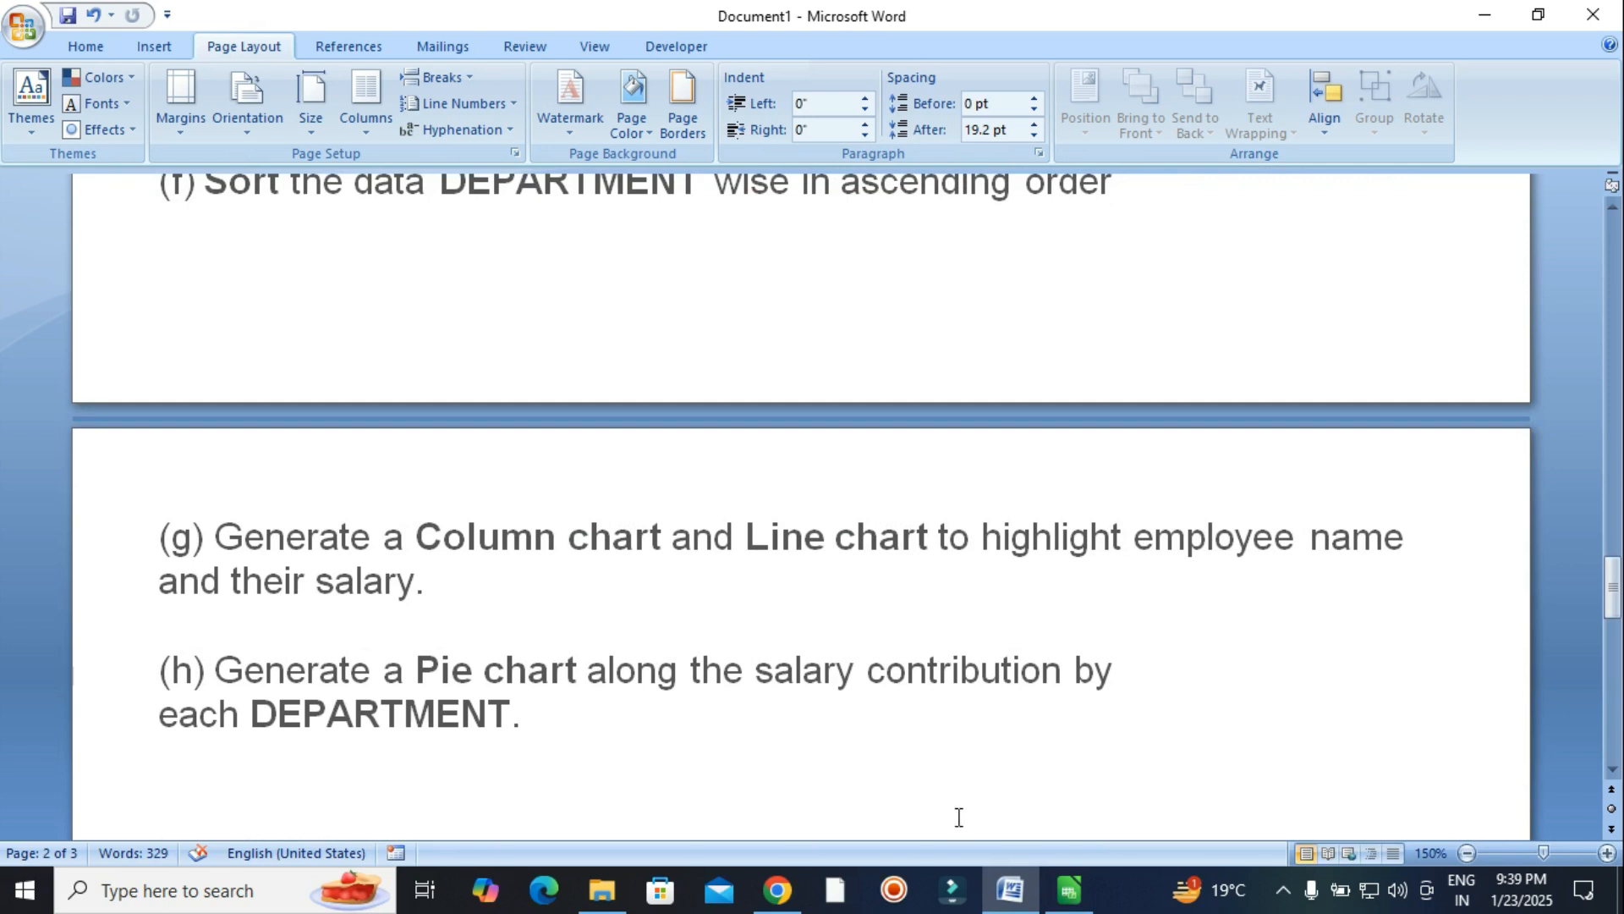
Select C5:F11 and insert a Column and Line chart of the salaries.
{"action": "left_click", "coordinate": [1069, 890]}
{"action": "left_click", "coordinate": [880, 634]}
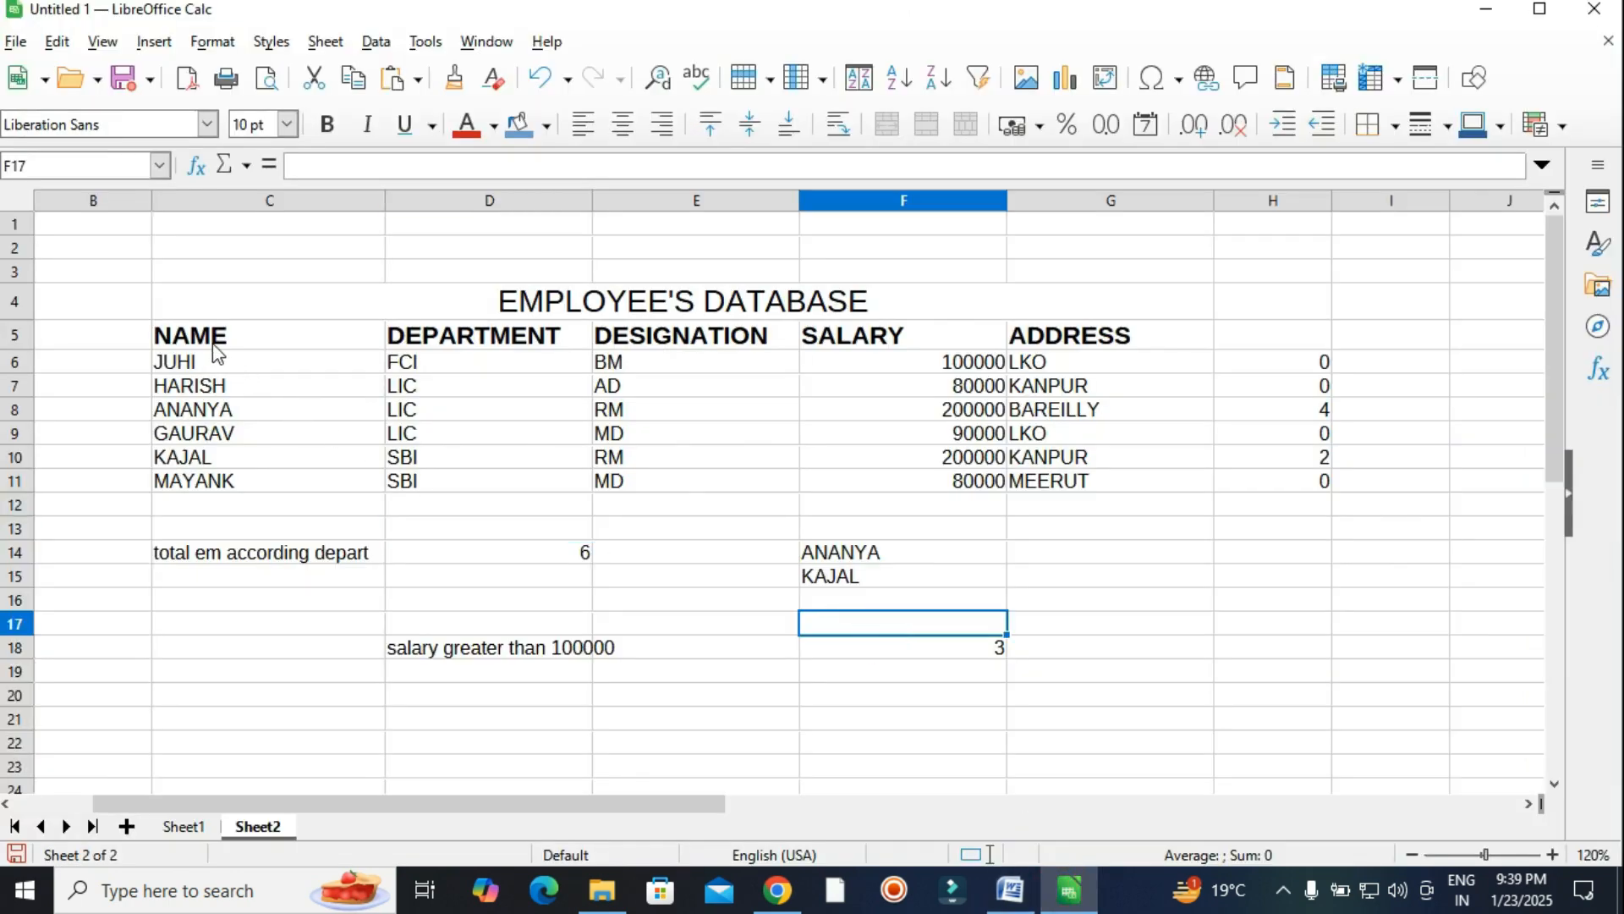
{"action": "left_click_drag", "start_coordinate": [210, 336], "coordinate": [907, 482]}
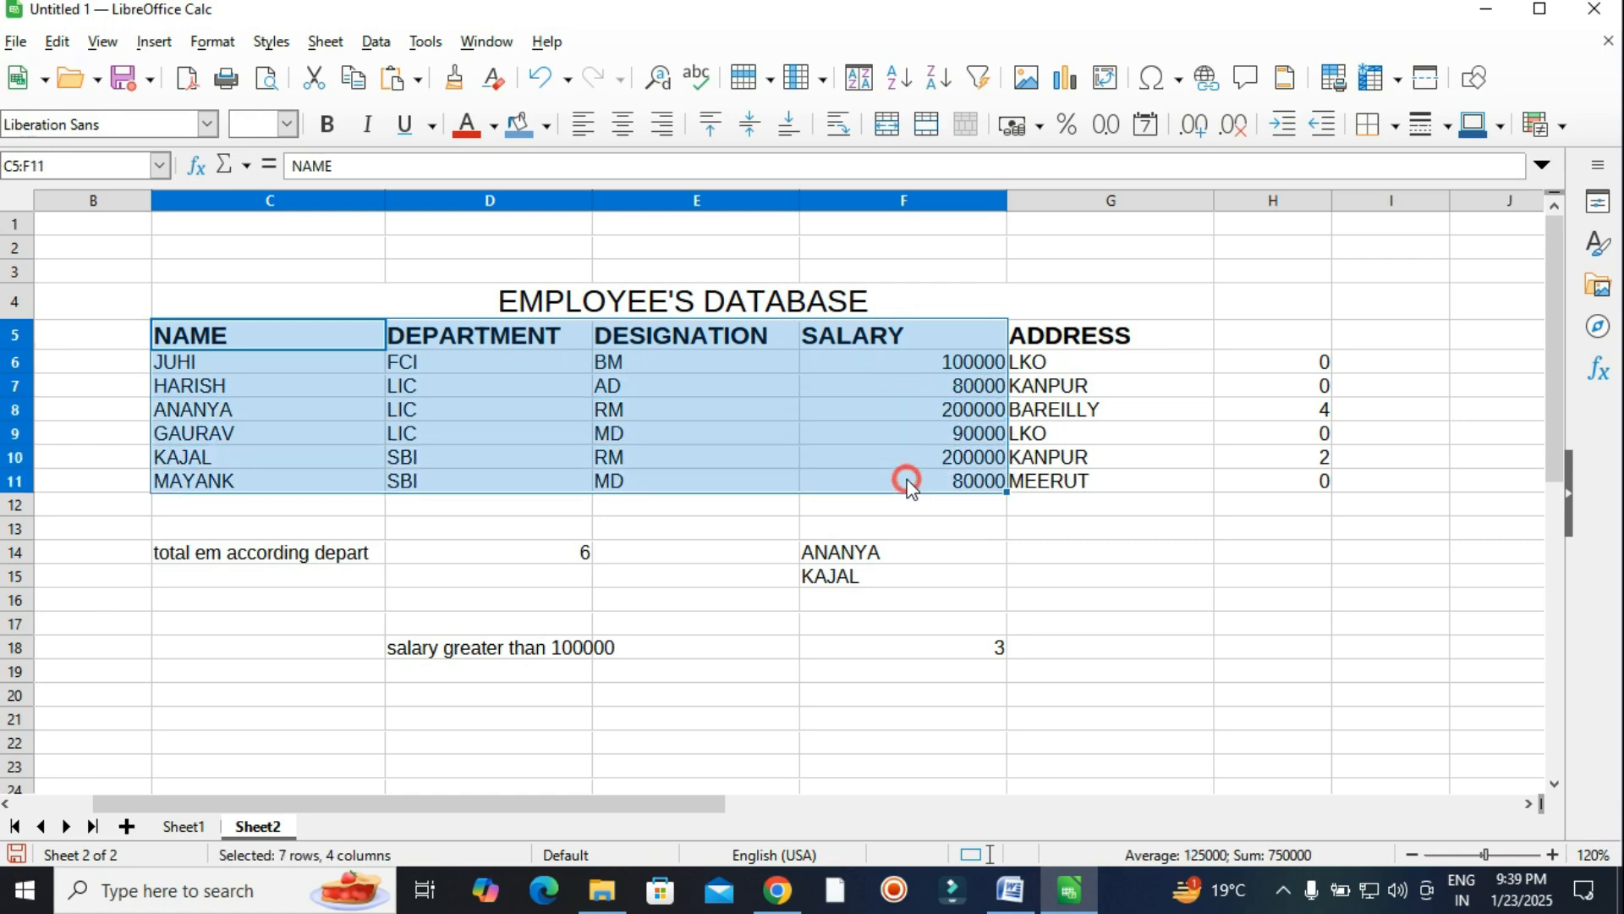
{"action": "left_click", "coordinate": [1011, 890]}
{"action": "left_click", "coordinate": [1069, 890]}
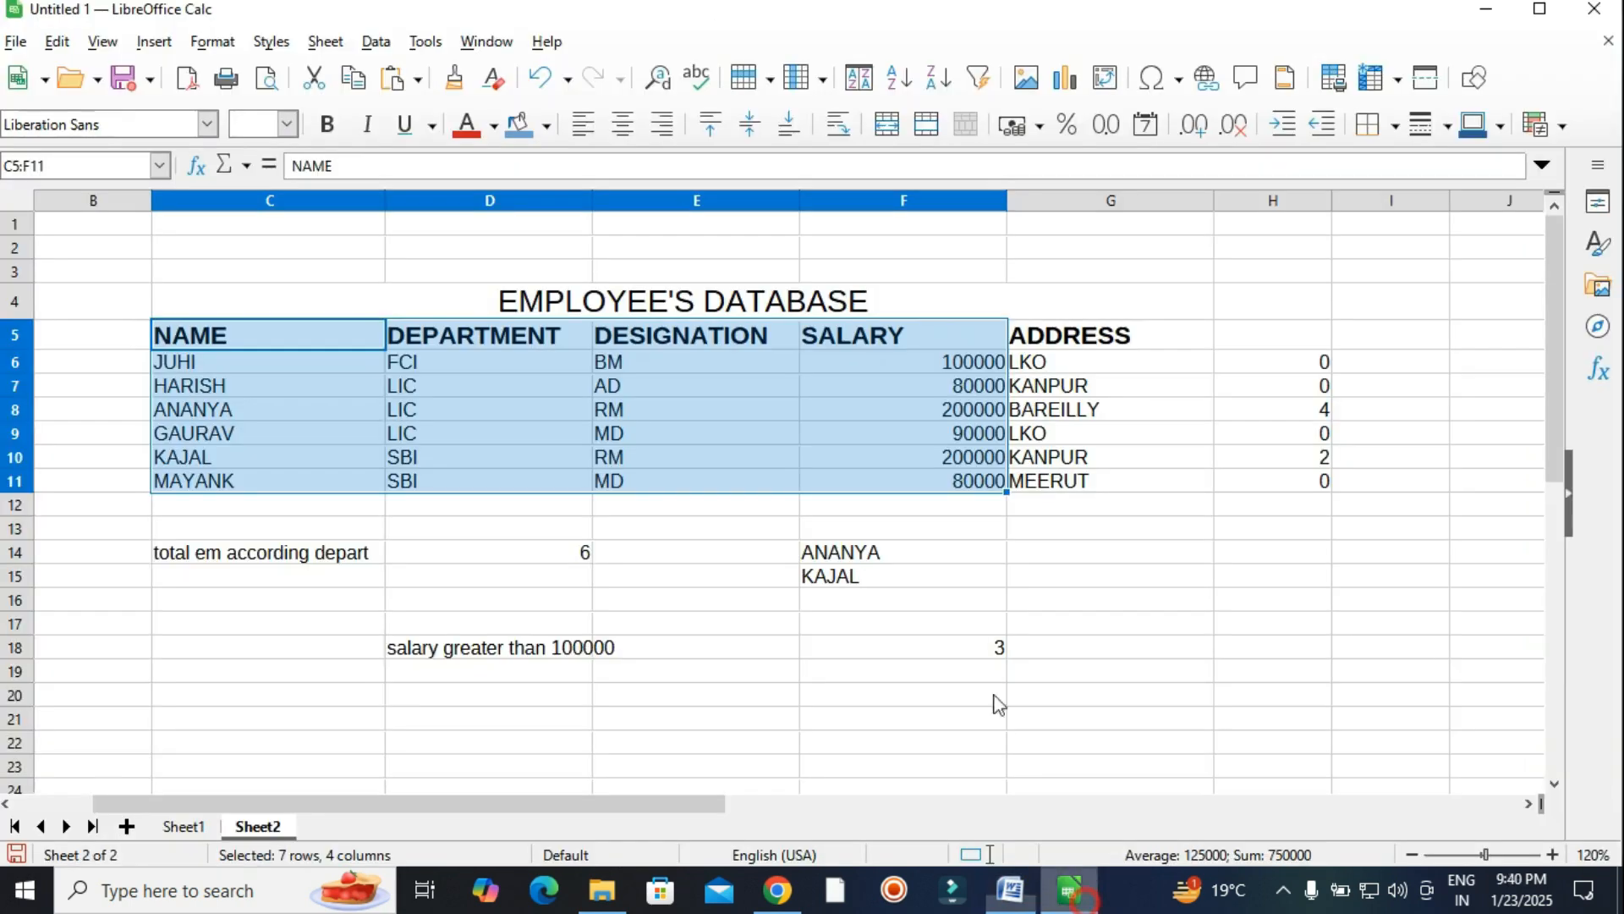
{"action": "left_click", "coordinate": [166, 51]}
{"action": "left_click", "coordinate": [169, 99]}
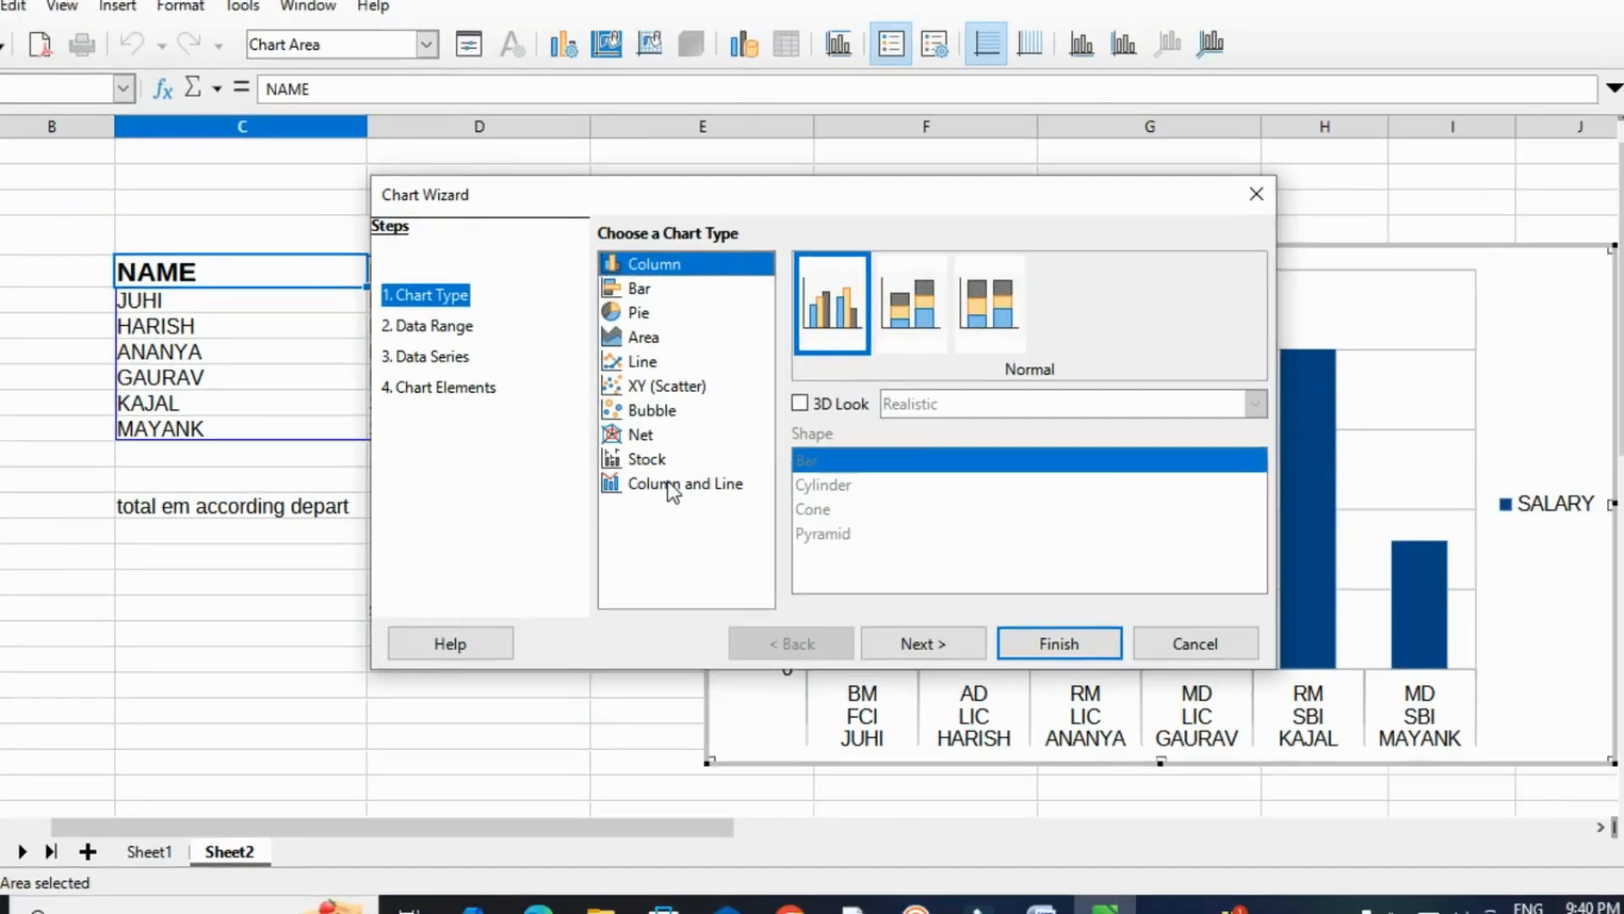
{"action": "left_click", "coordinate": [762, 441]}
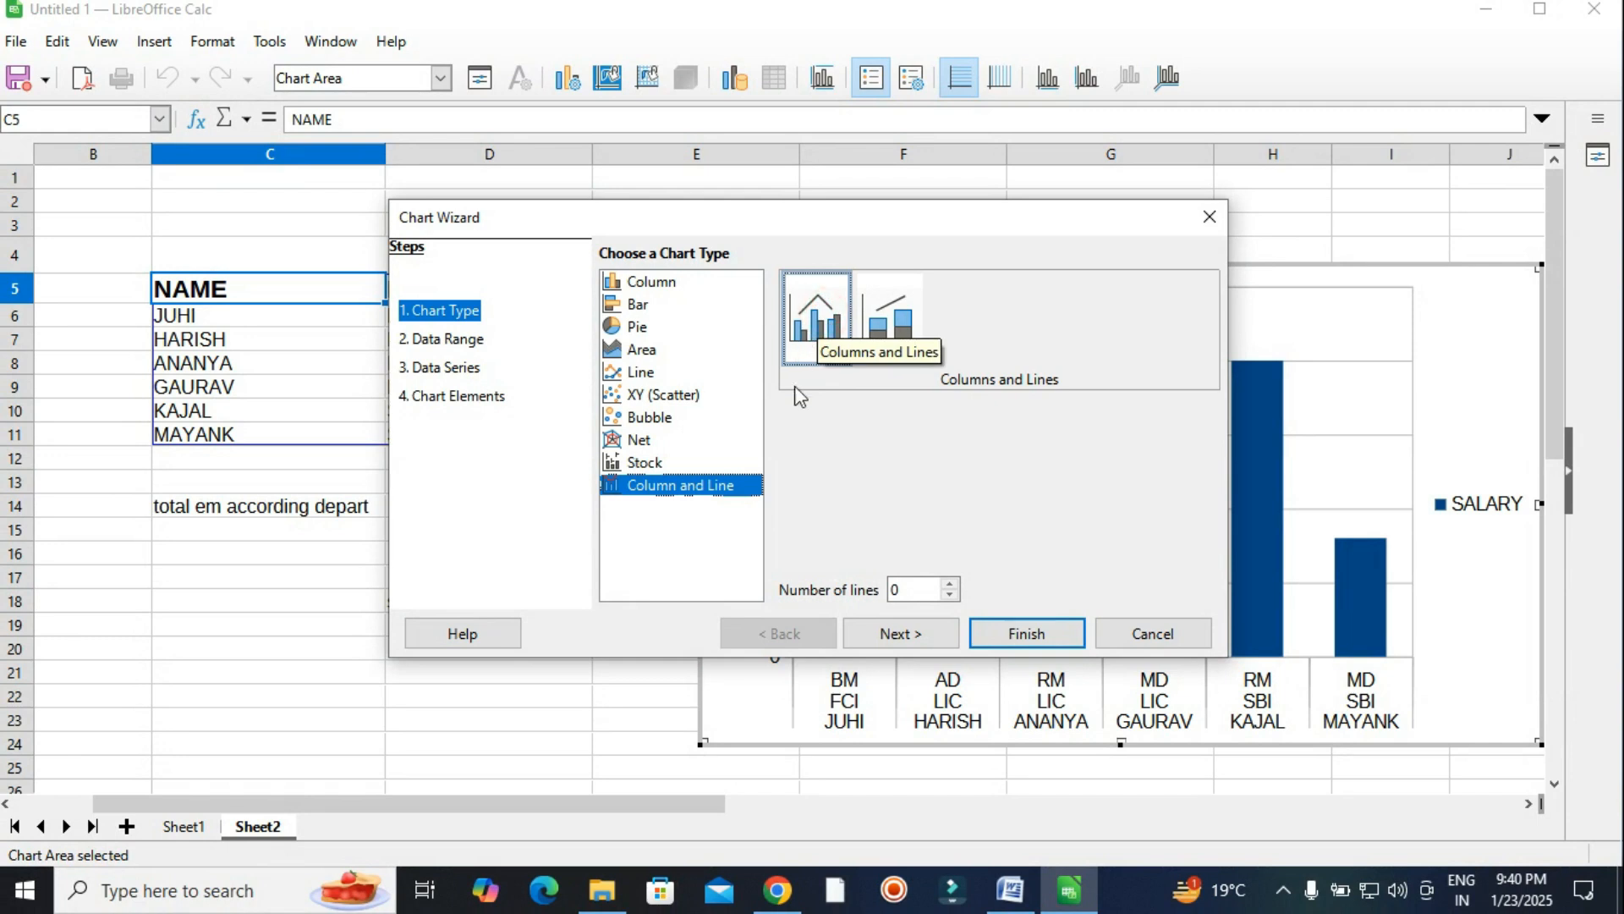
{"action": "left_click", "coordinate": [1026, 633]}
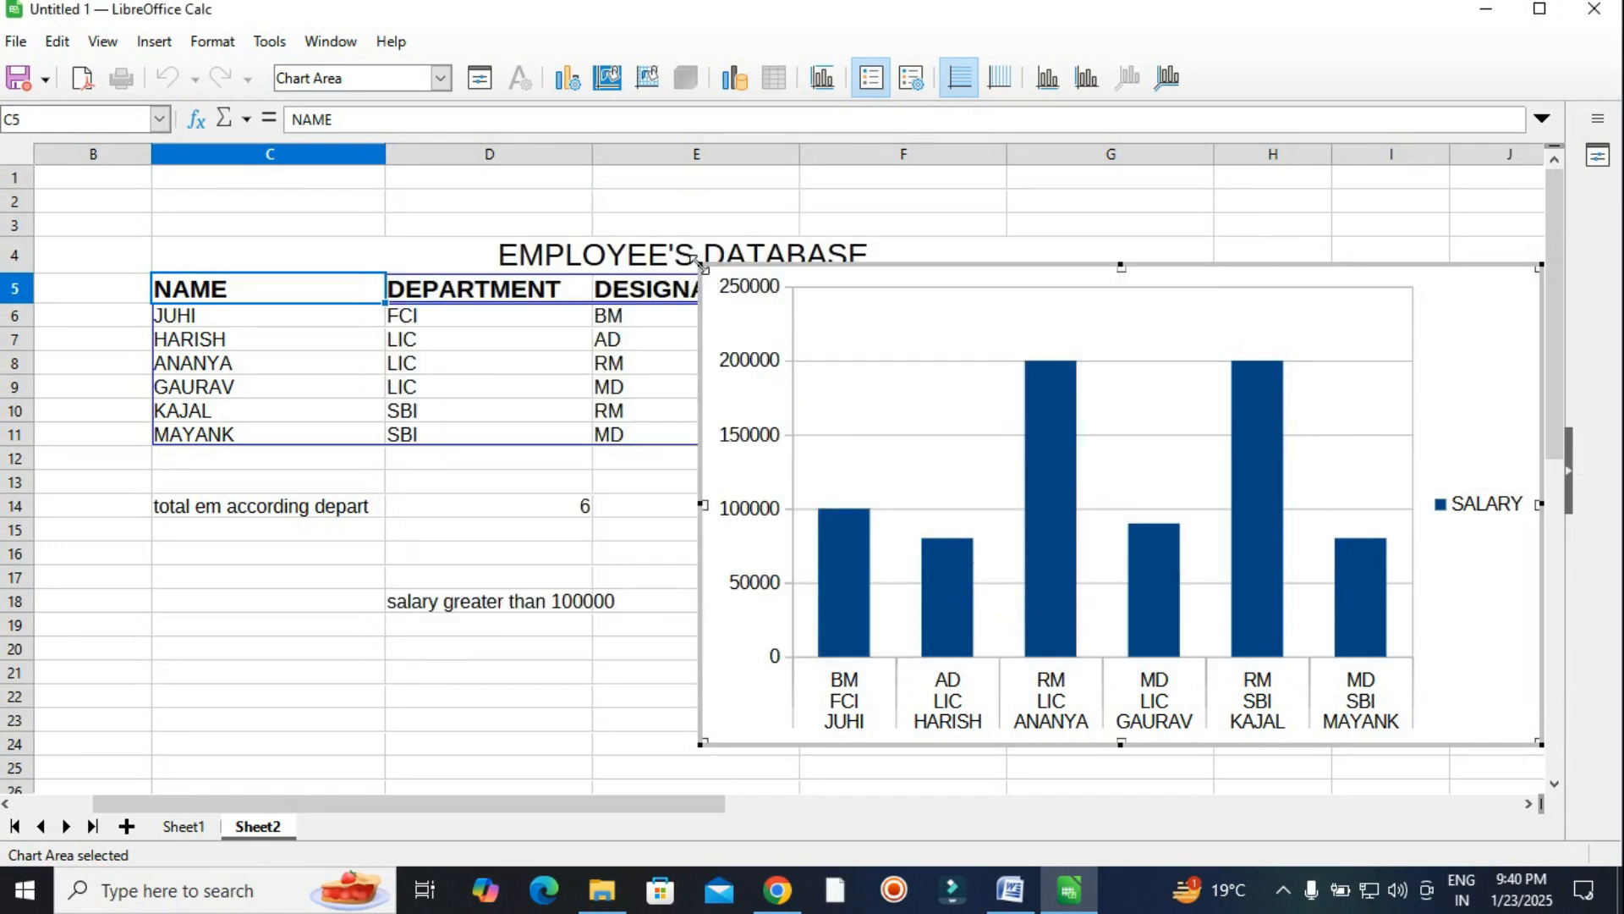
Shrink the salary chart and position it to the right of the lower rows.
{"action": "left_click_drag", "start_coordinate": [702, 269], "coordinate": [928, 380]}
{"action": "left_click", "coordinate": [1092, 382]}
{"action": "left_click_drag", "start_coordinate": [1093, 382], "coordinate": [1081, 476]}
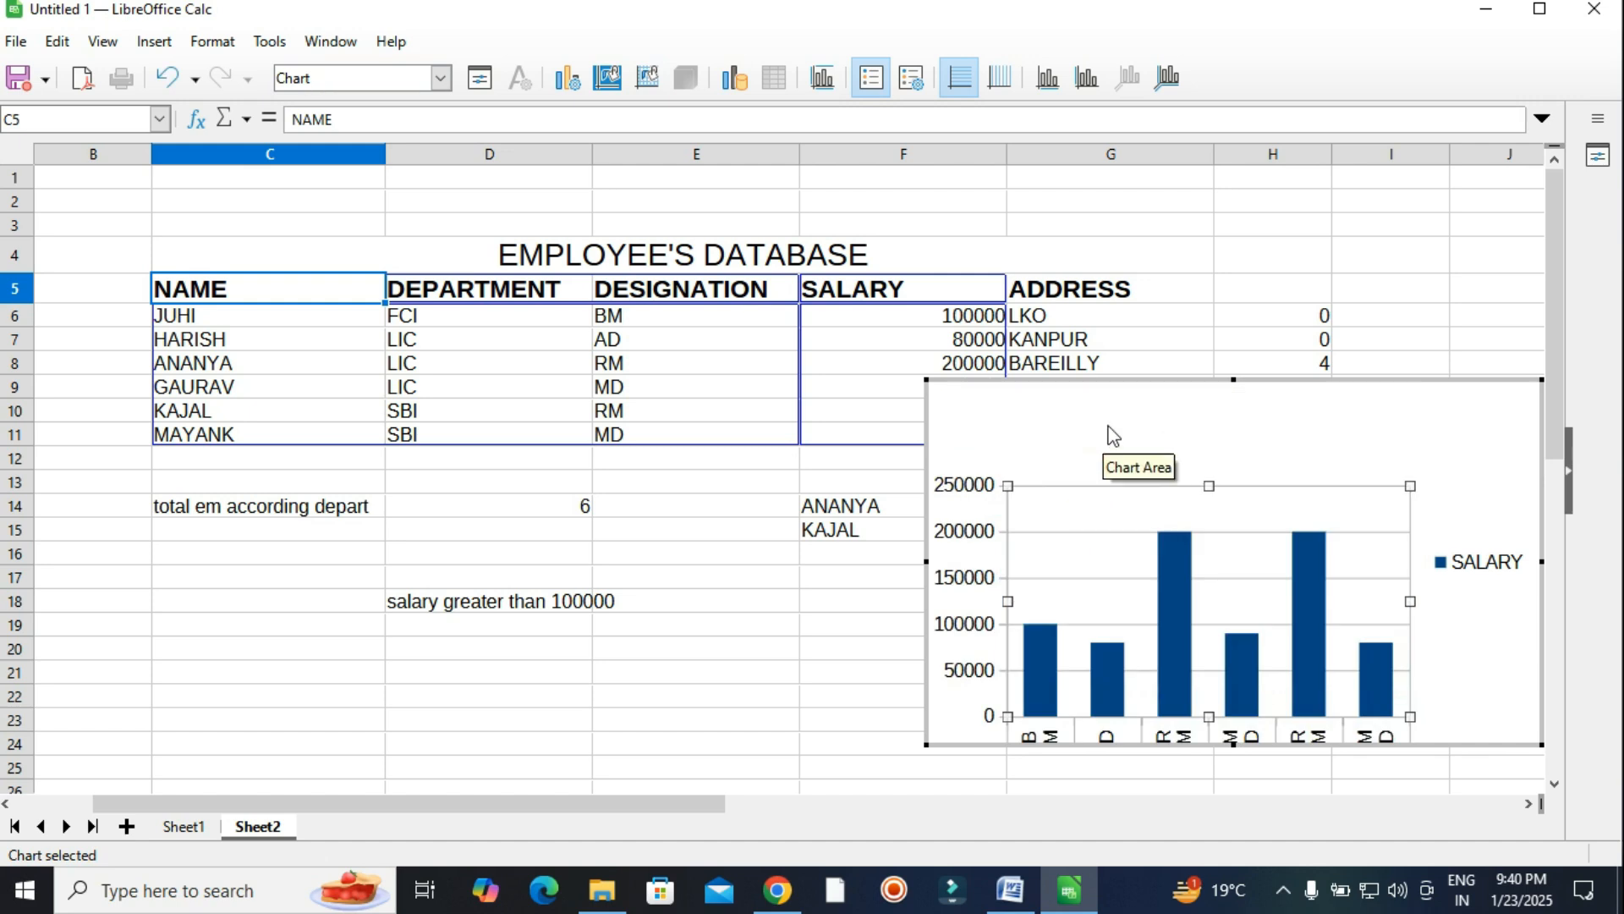
{"action": "left_click_drag", "start_coordinate": [1114, 379], "coordinate": [1109, 475]}
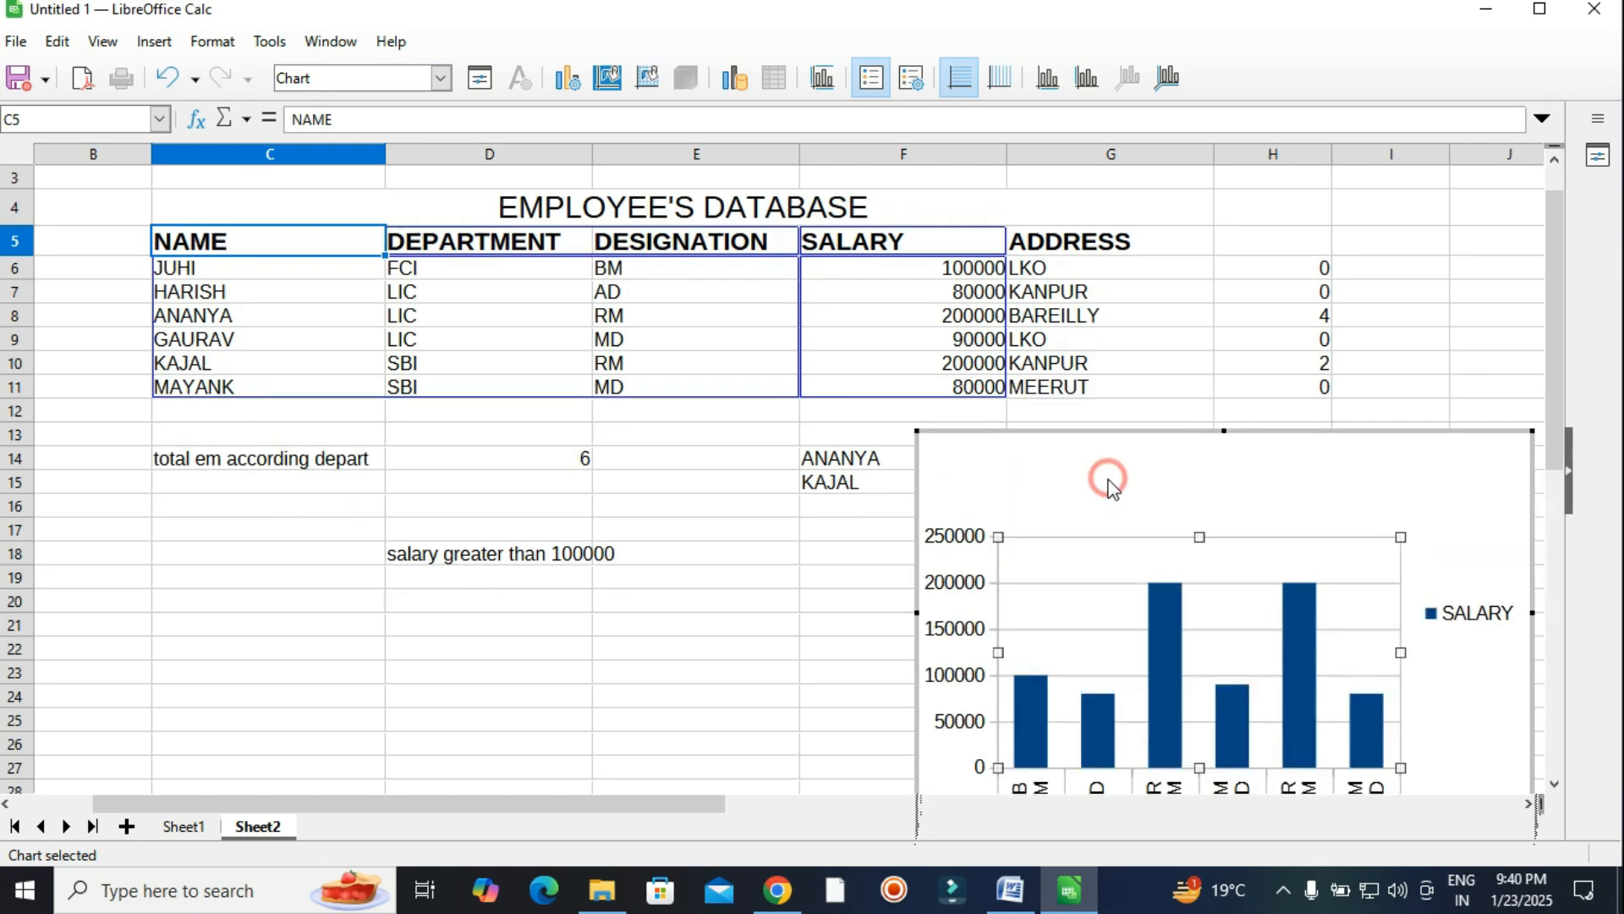
{"action": "left_click_drag", "start_coordinate": [916, 431], "coordinate": [954, 487]}
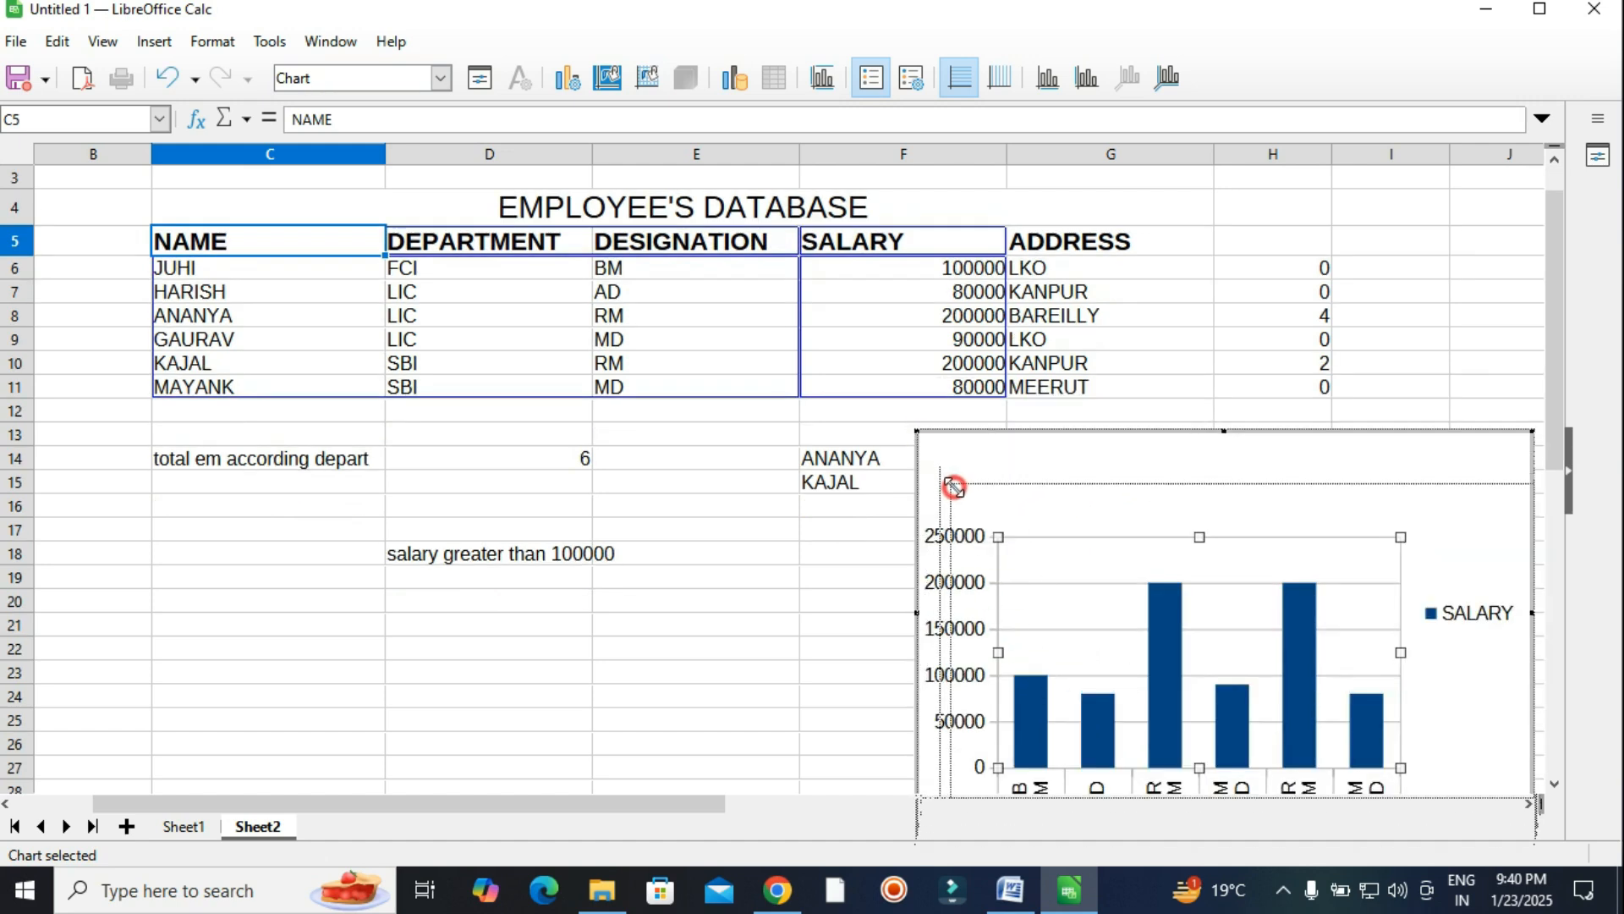
{"action": "left_click_drag", "start_coordinate": [1287, 483], "coordinate": [1287, 442]}
{"action": "left_click", "coordinate": [850, 607]}
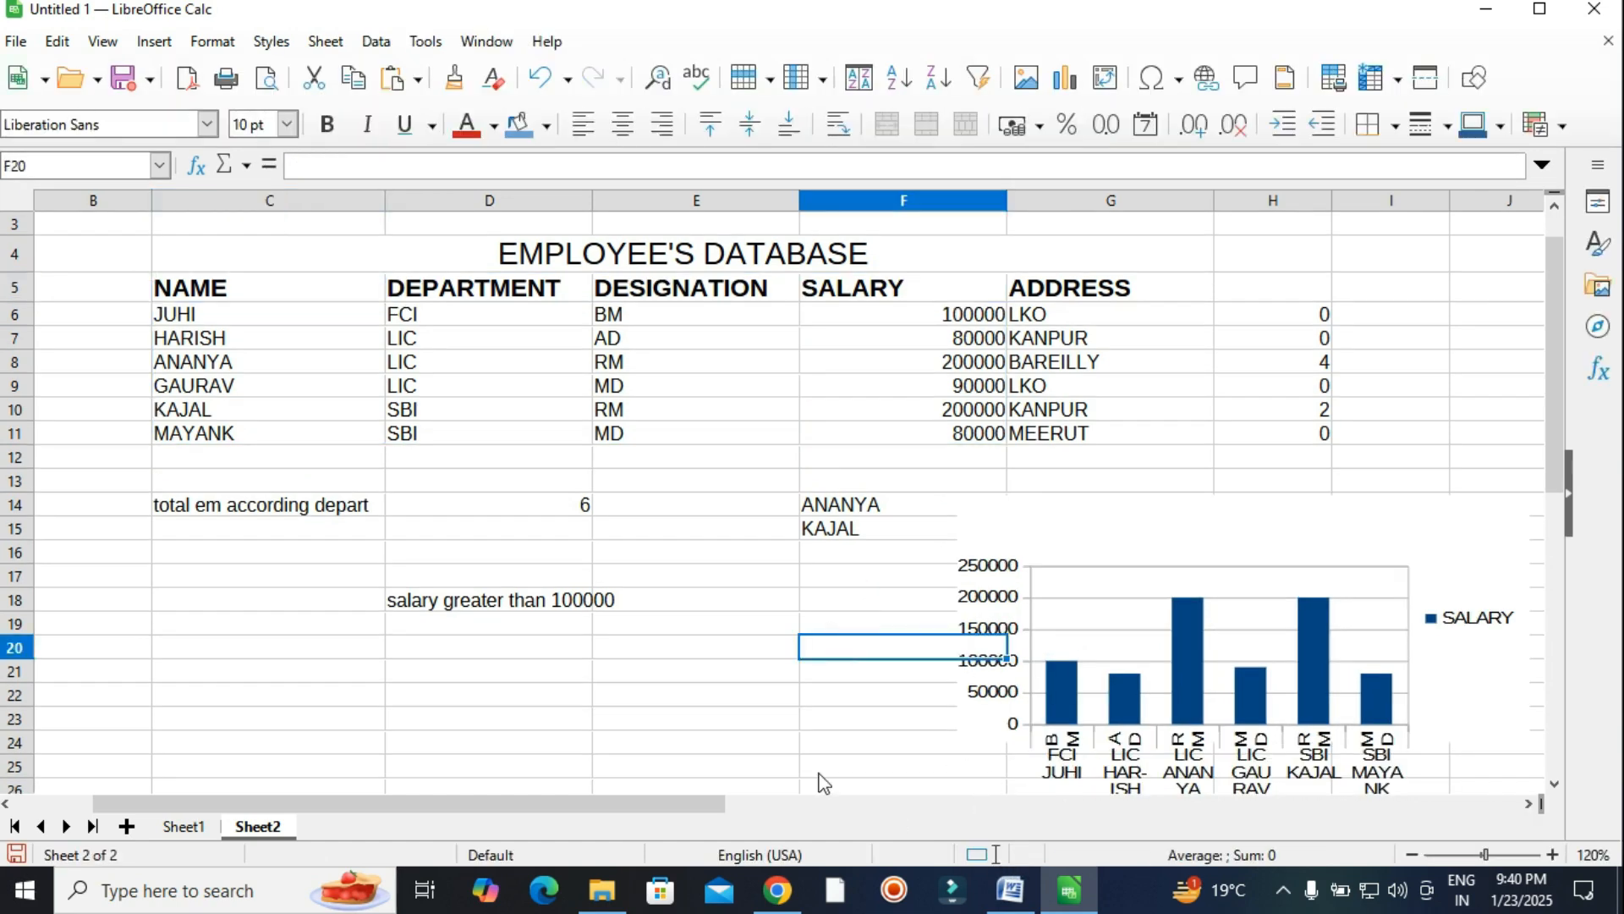
Select D5:F11 and insert a Pie chart with 3D Look enabled.
{"action": "left_click", "coordinate": [754, 695]}
{"action": "left_click", "coordinate": [1011, 890]}
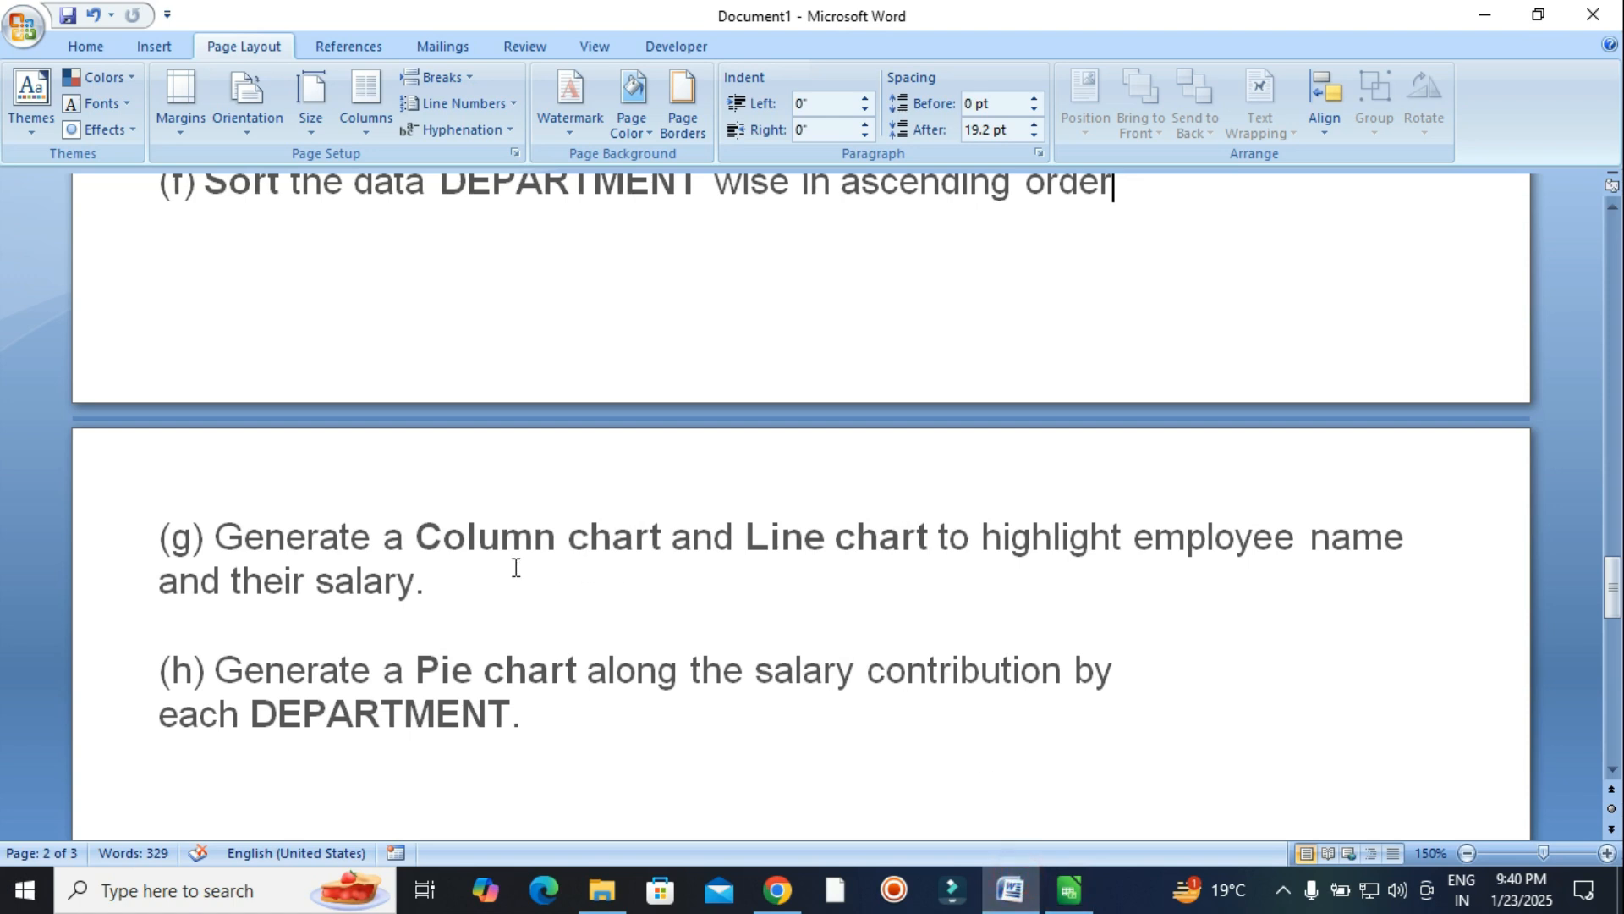
{"action": "scroll", "coordinate": [515, 568], "scroll_direction": "down", "scroll_amount": 2}
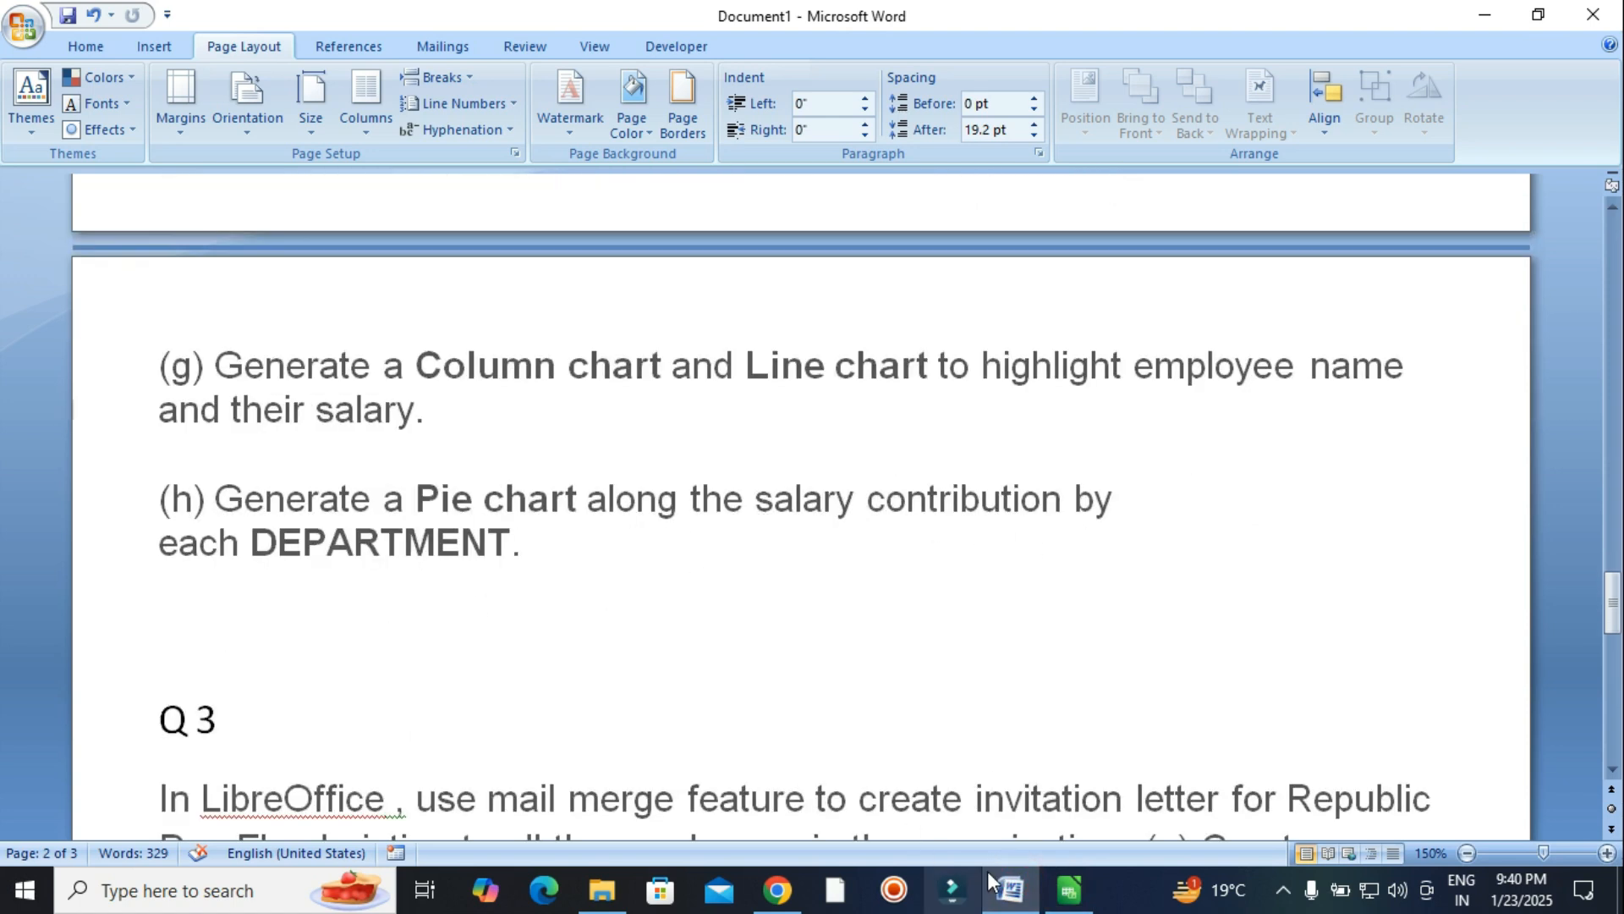
{"action": "left_click", "coordinate": [1070, 890]}
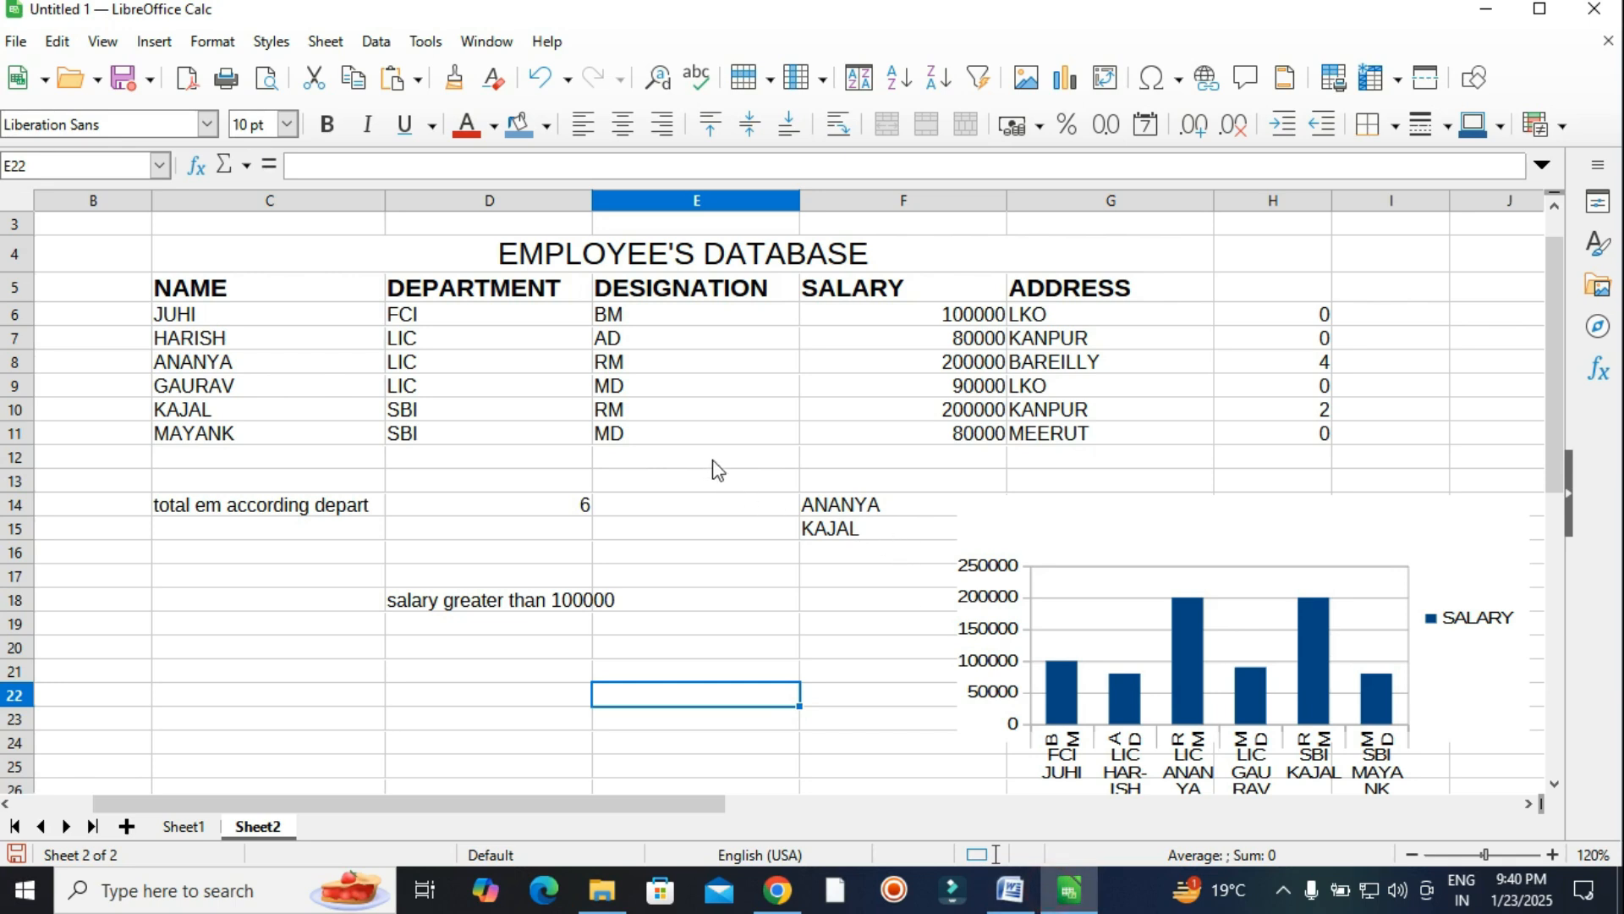
{"action": "left_click_drag", "start_coordinate": [453, 290], "coordinate": [860, 368]}
{"action": "left_click_drag", "start_coordinate": [882, 414], "coordinate": [883, 449]}
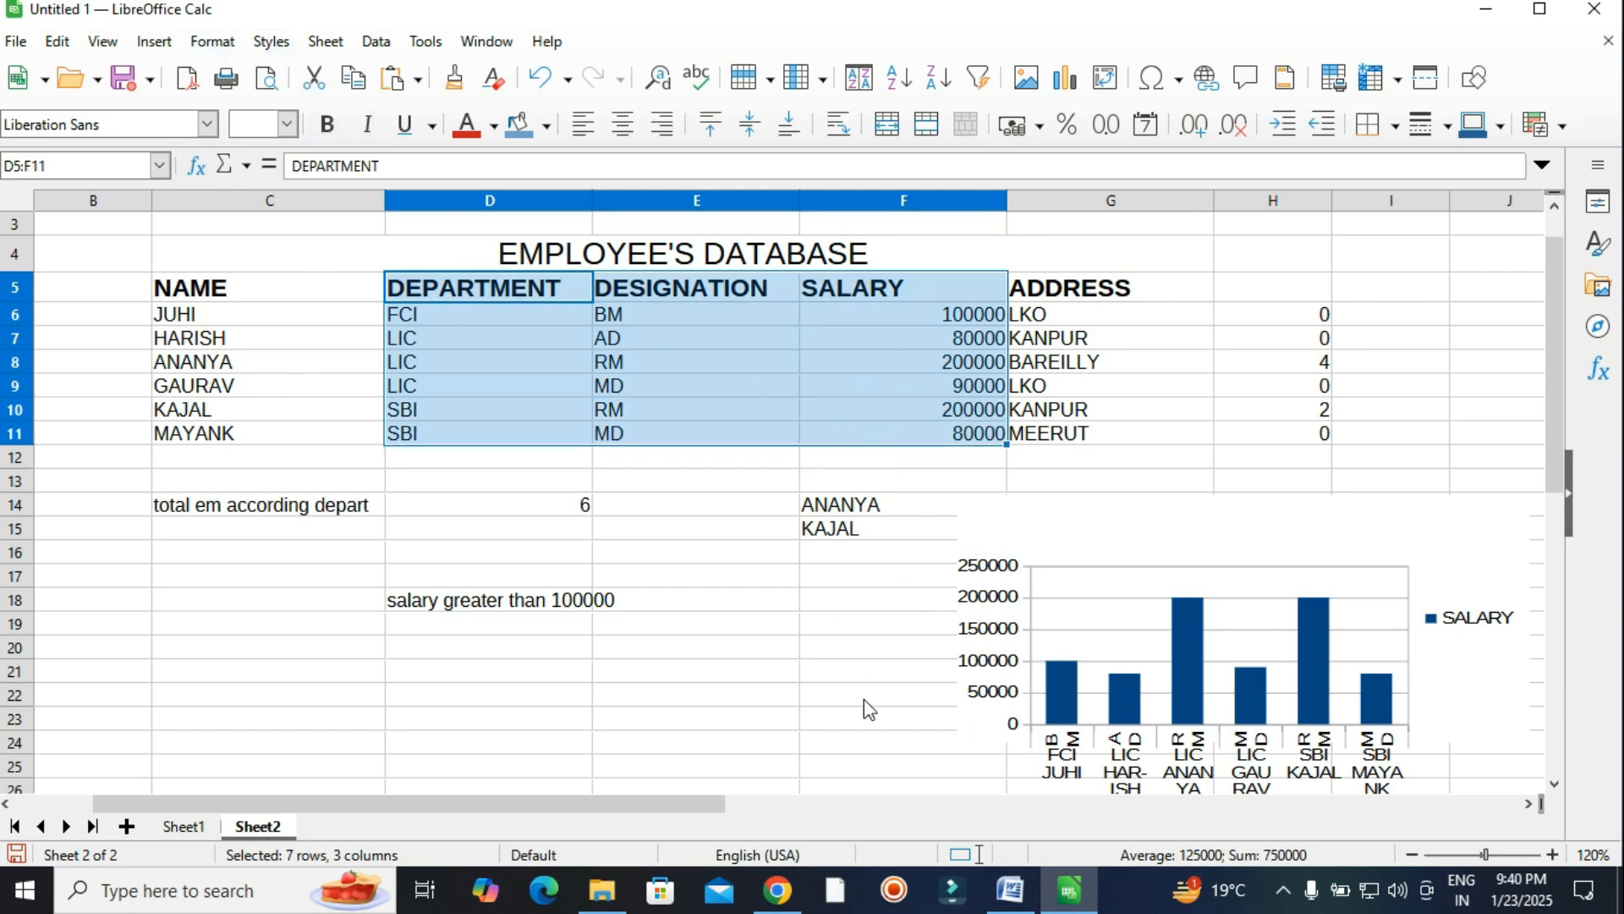
{"action": "left_click", "coordinate": [154, 40]}
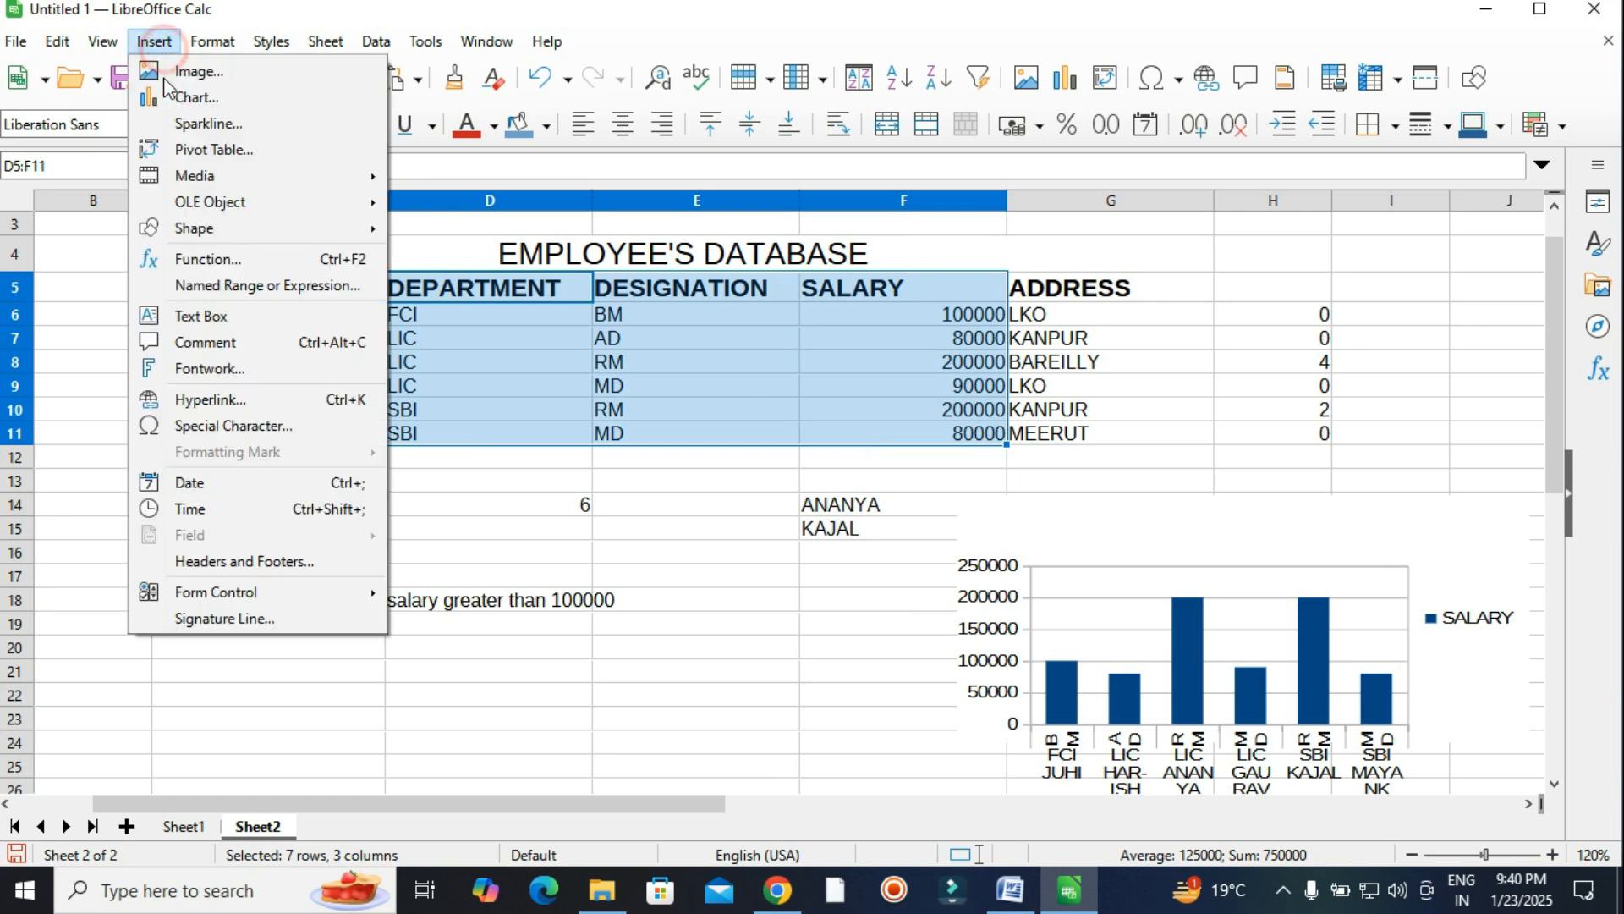
{"action": "left_click", "coordinate": [173, 108]}
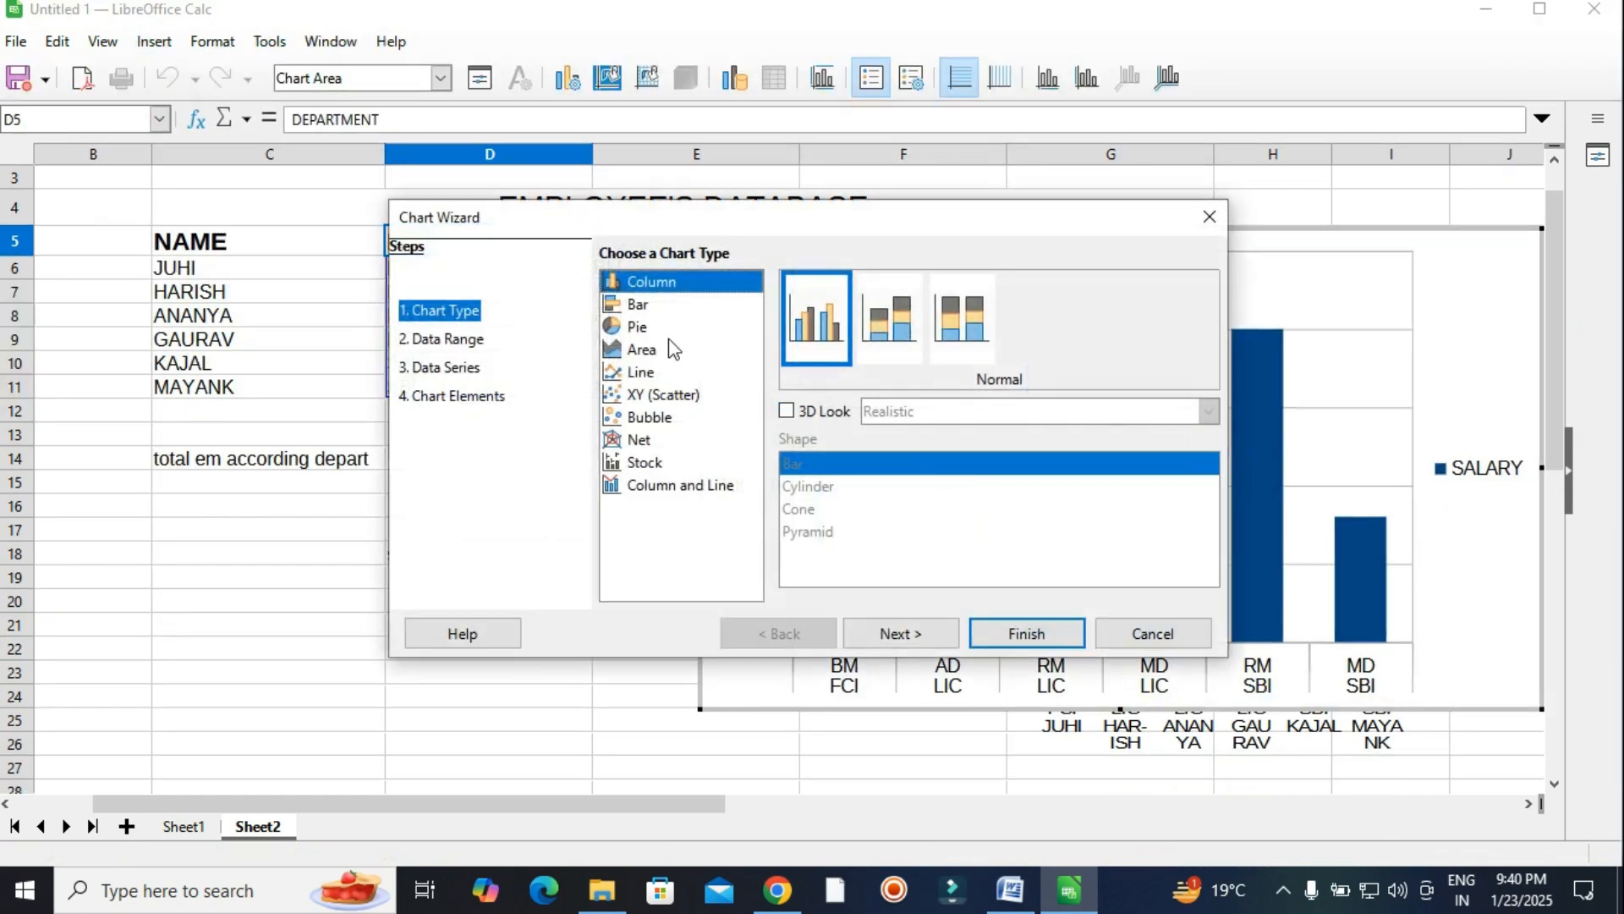
{"action": "left_click", "coordinate": [638, 328]}
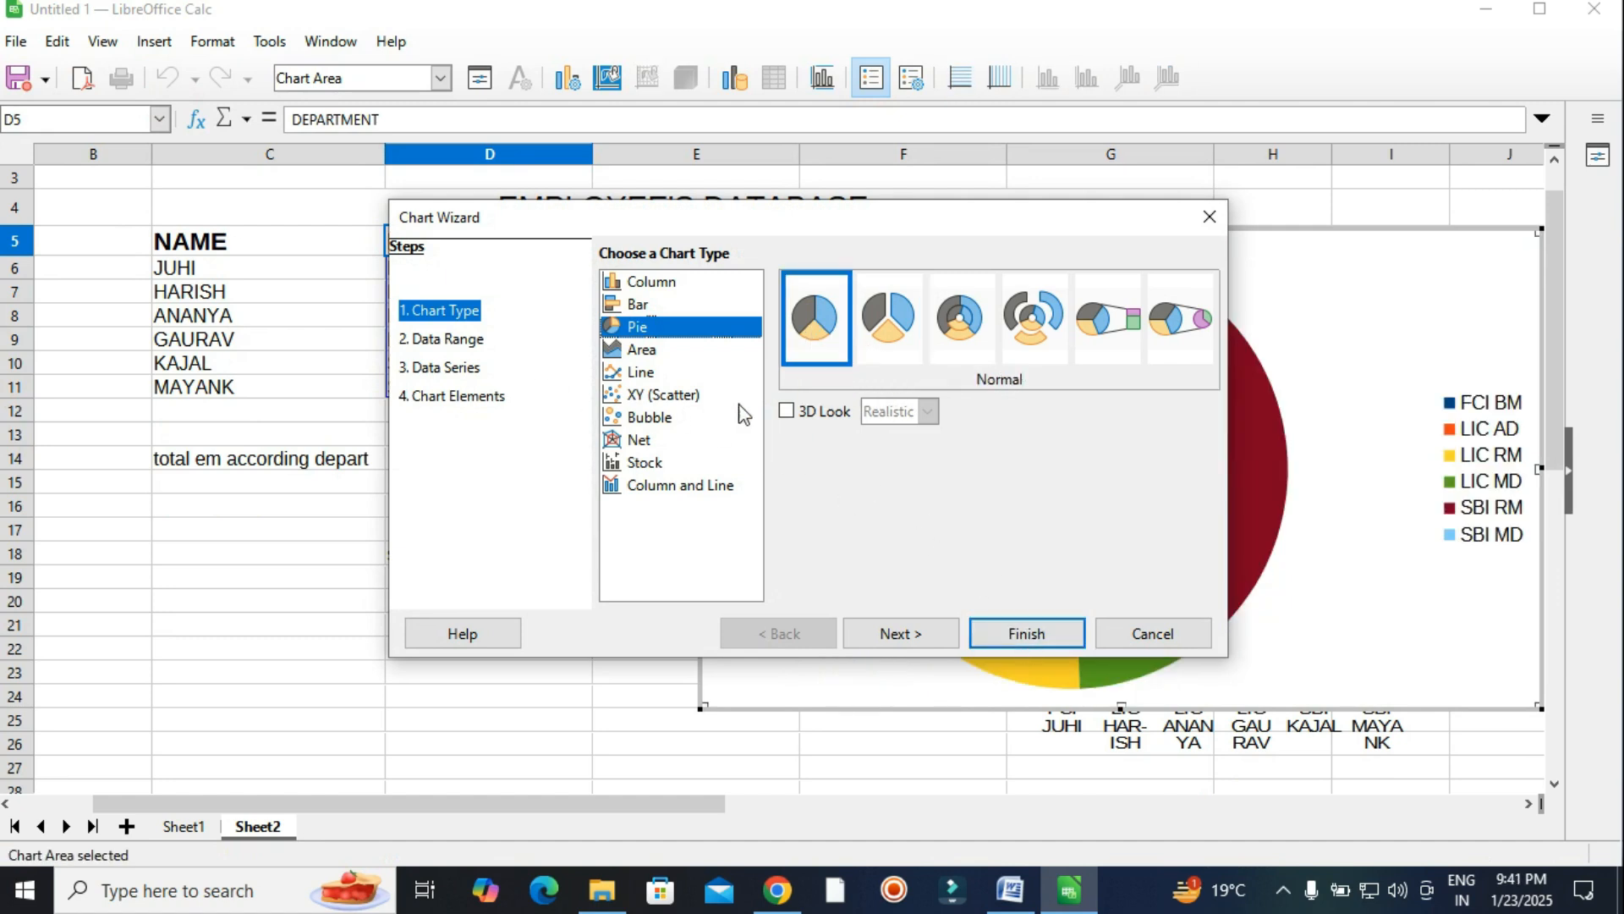
{"action": "left_click", "coordinate": [781, 413]}
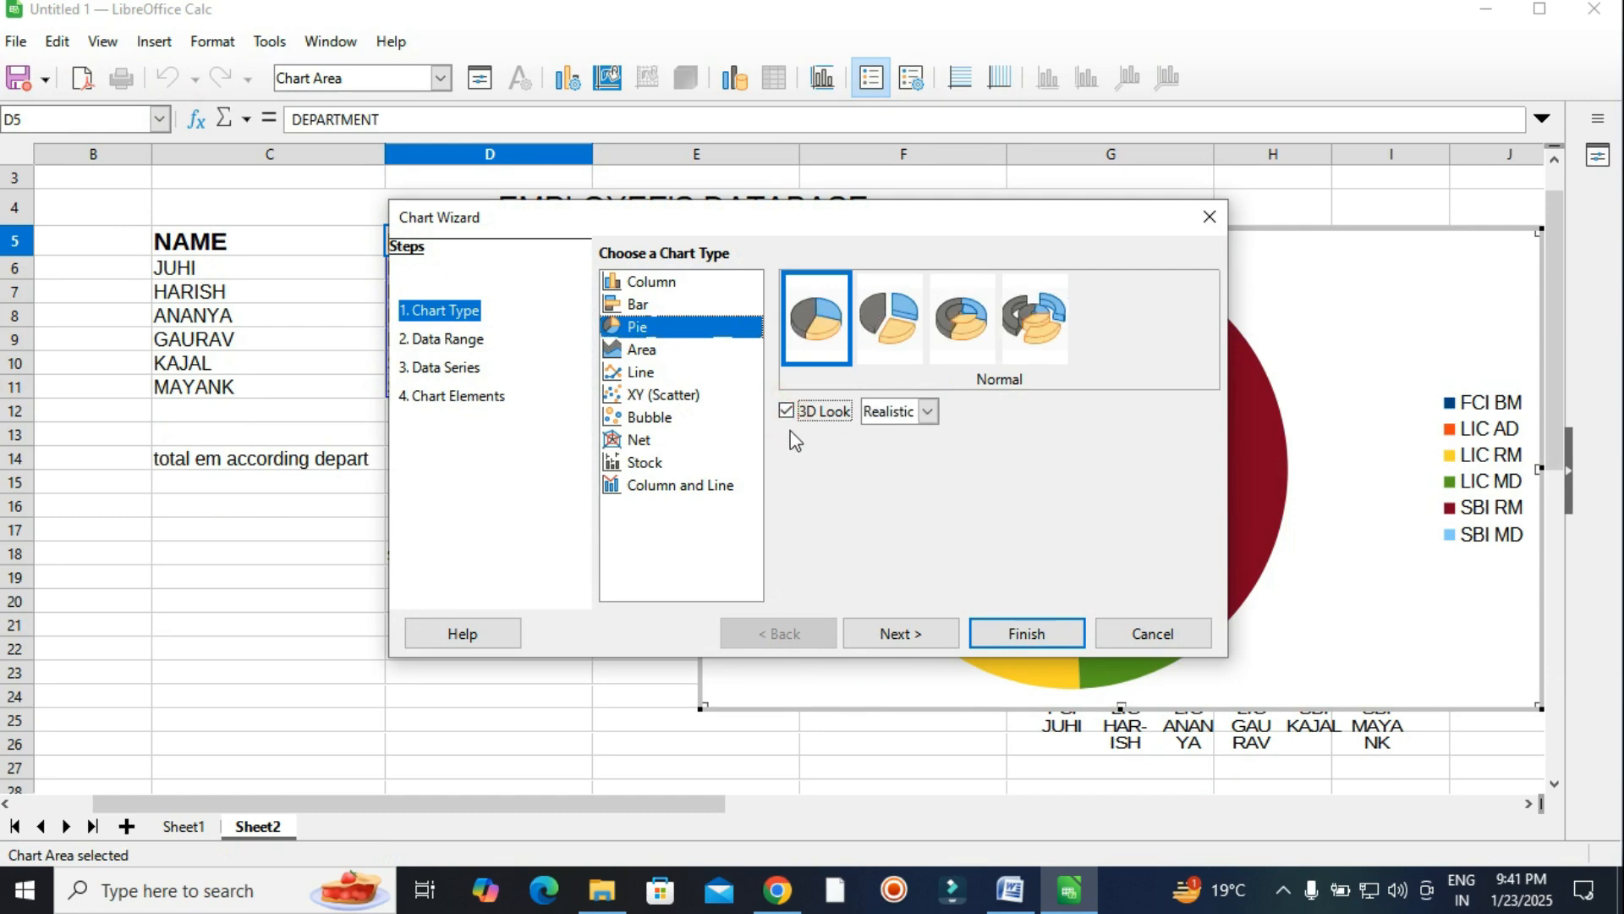
{"action": "left_click", "coordinate": [1057, 647]}
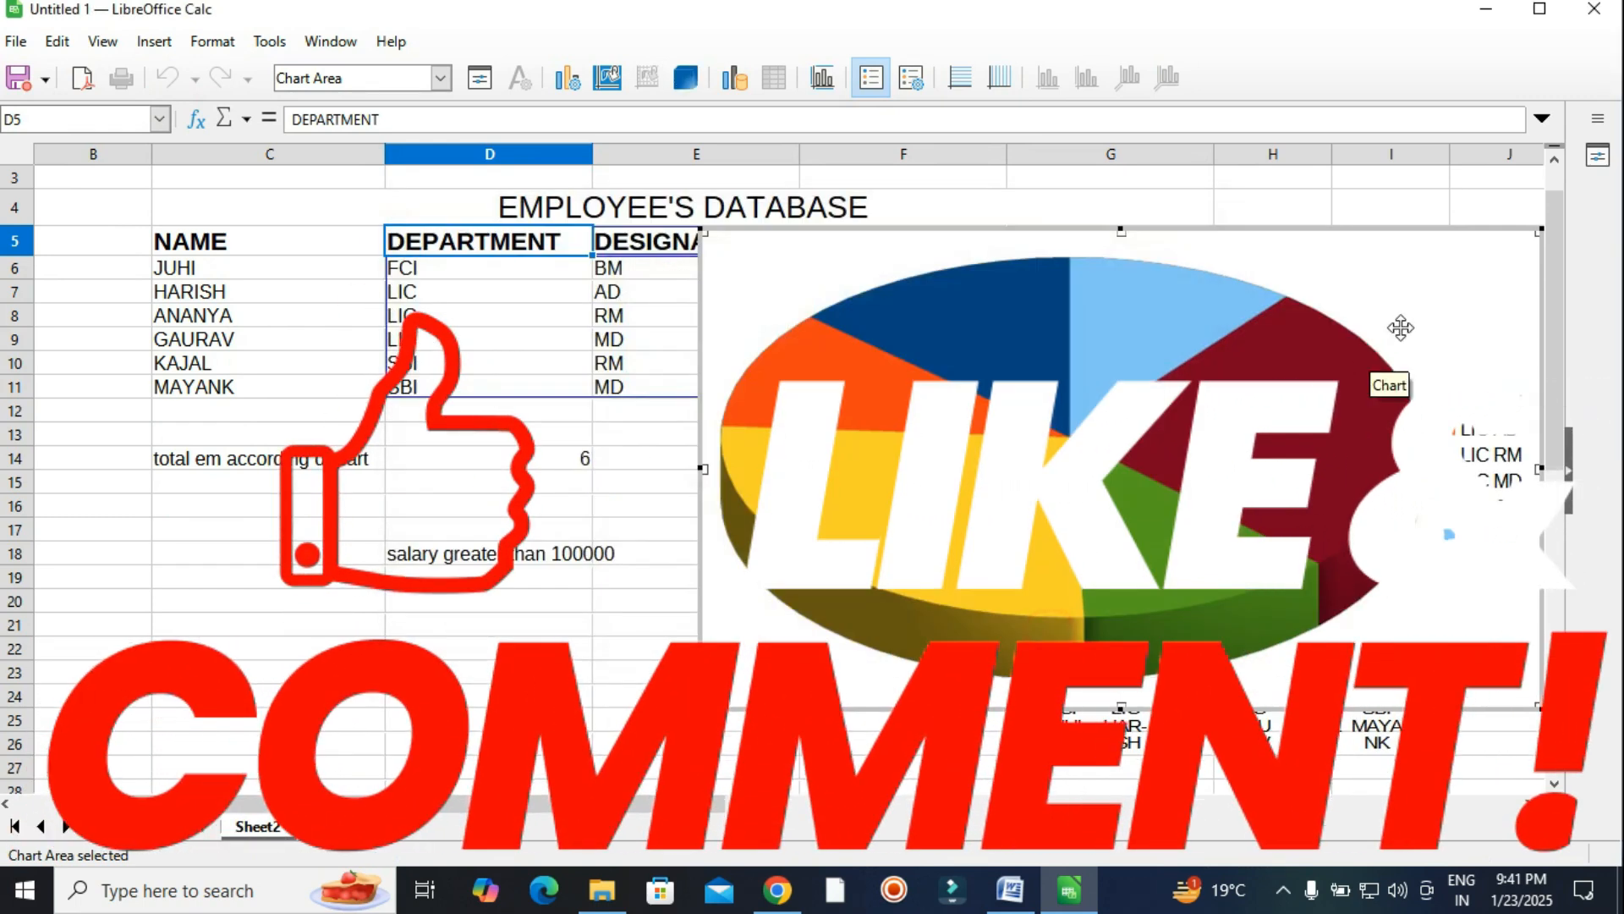
Shrink the pie chart and move it below the table beside the column chart.
{"action": "left_click_drag", "start_coordinate": [1540, 230], "coordinate": [831, 449]}
{"action": "left_click_drag", "start_coordinate": [891, 357], "coordinate": [796, 503]}
{"action": "left_click", "coordinate": [870, 535]}
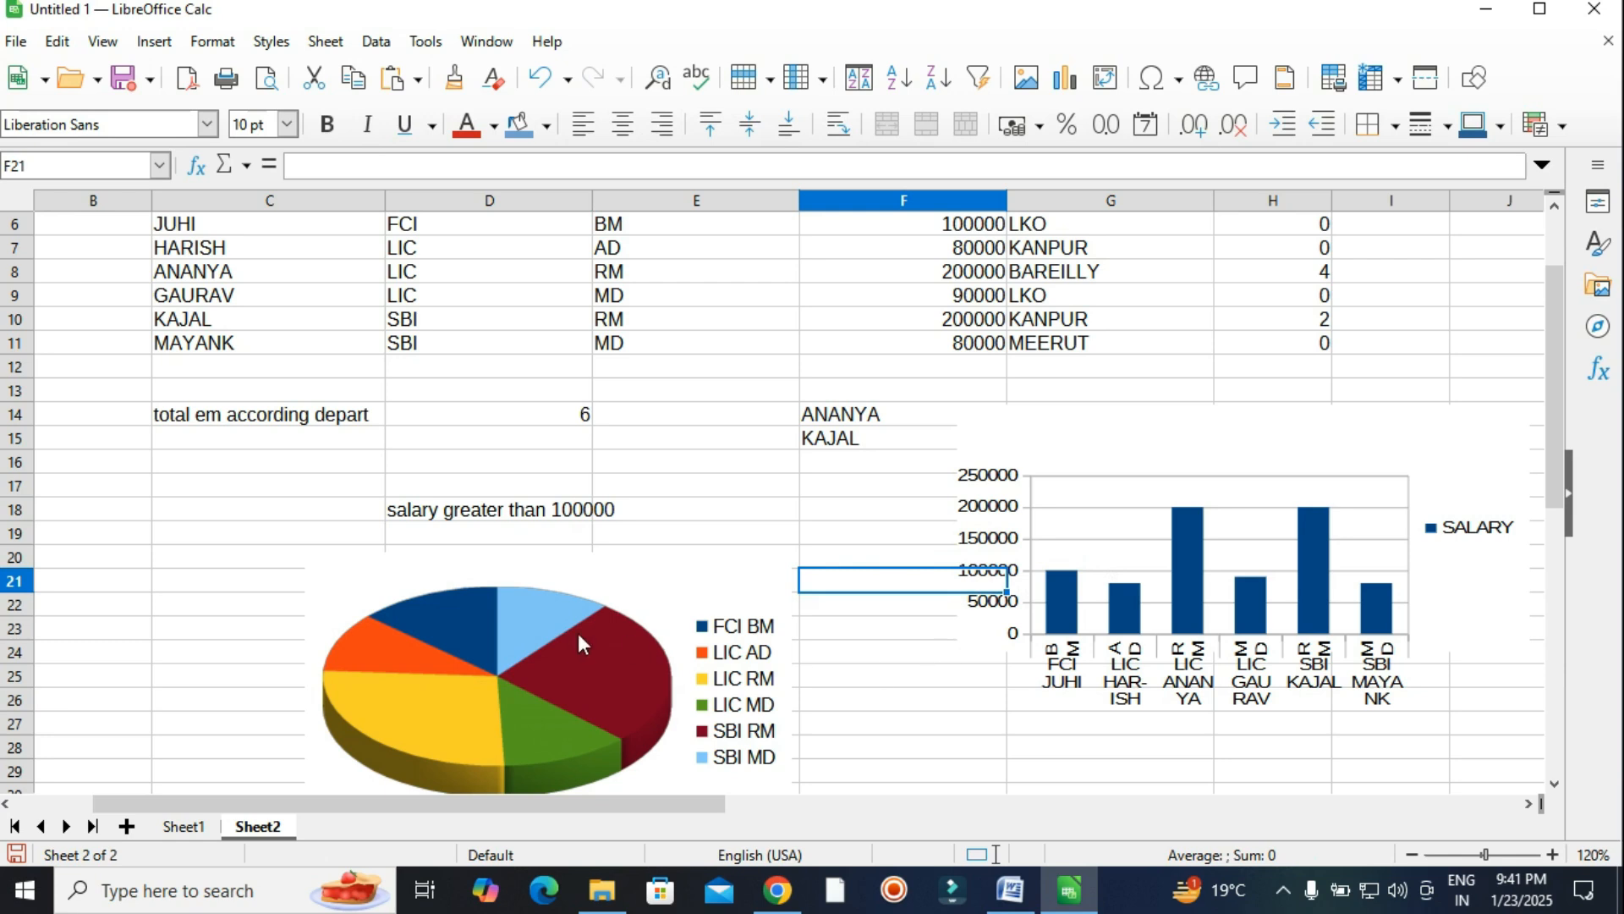
Deselect the pie chart at F28 and scroll the Word document to question Q3 on mail merge.
{"action": "right_click", "coordinate": [539, 618]}
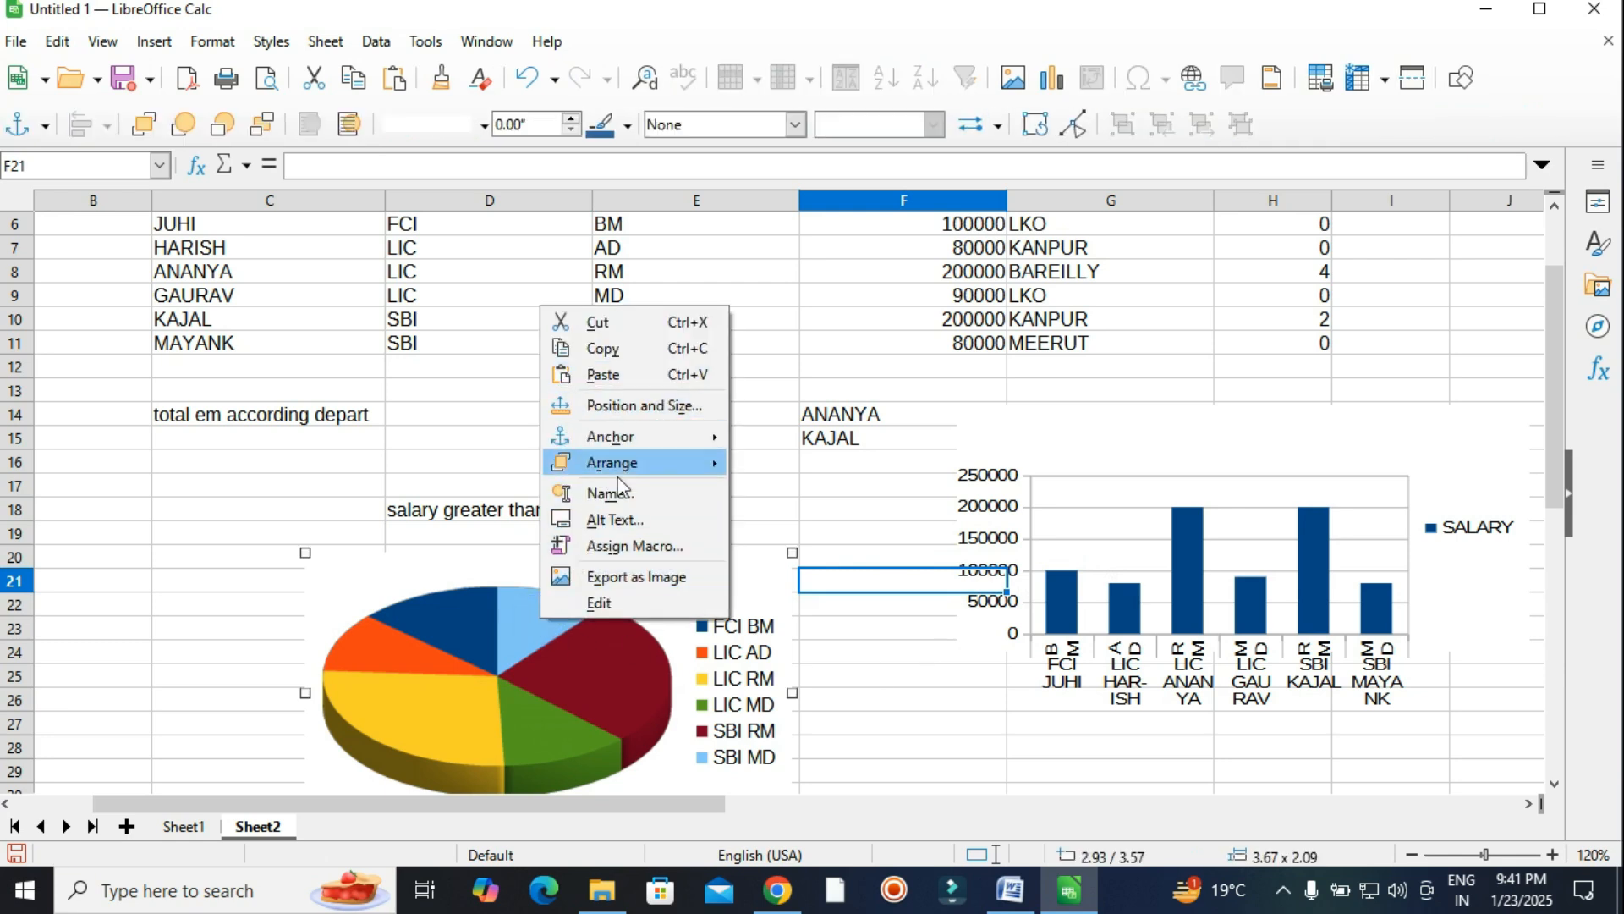
{"action": "left_click", "coordinate": [881, 736]}
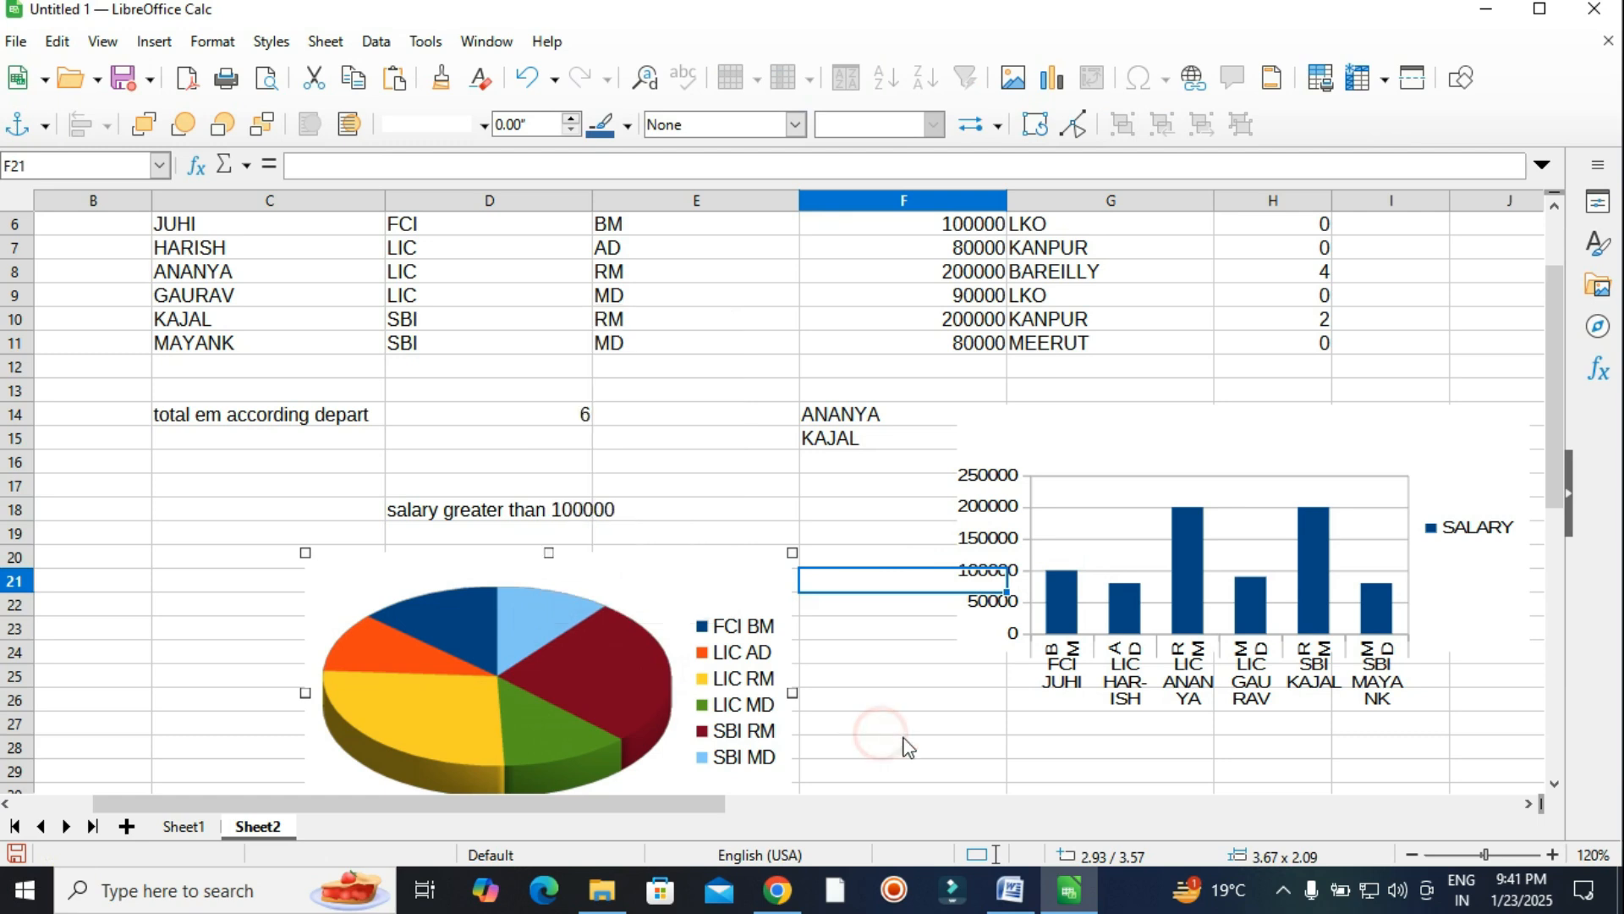
{"action": "left_click", "coordinate": [905, 745]}
{"action": "scroll", "coordinate": [1240, 655], "scroll_direction": "up", "scroll_amount": 1}
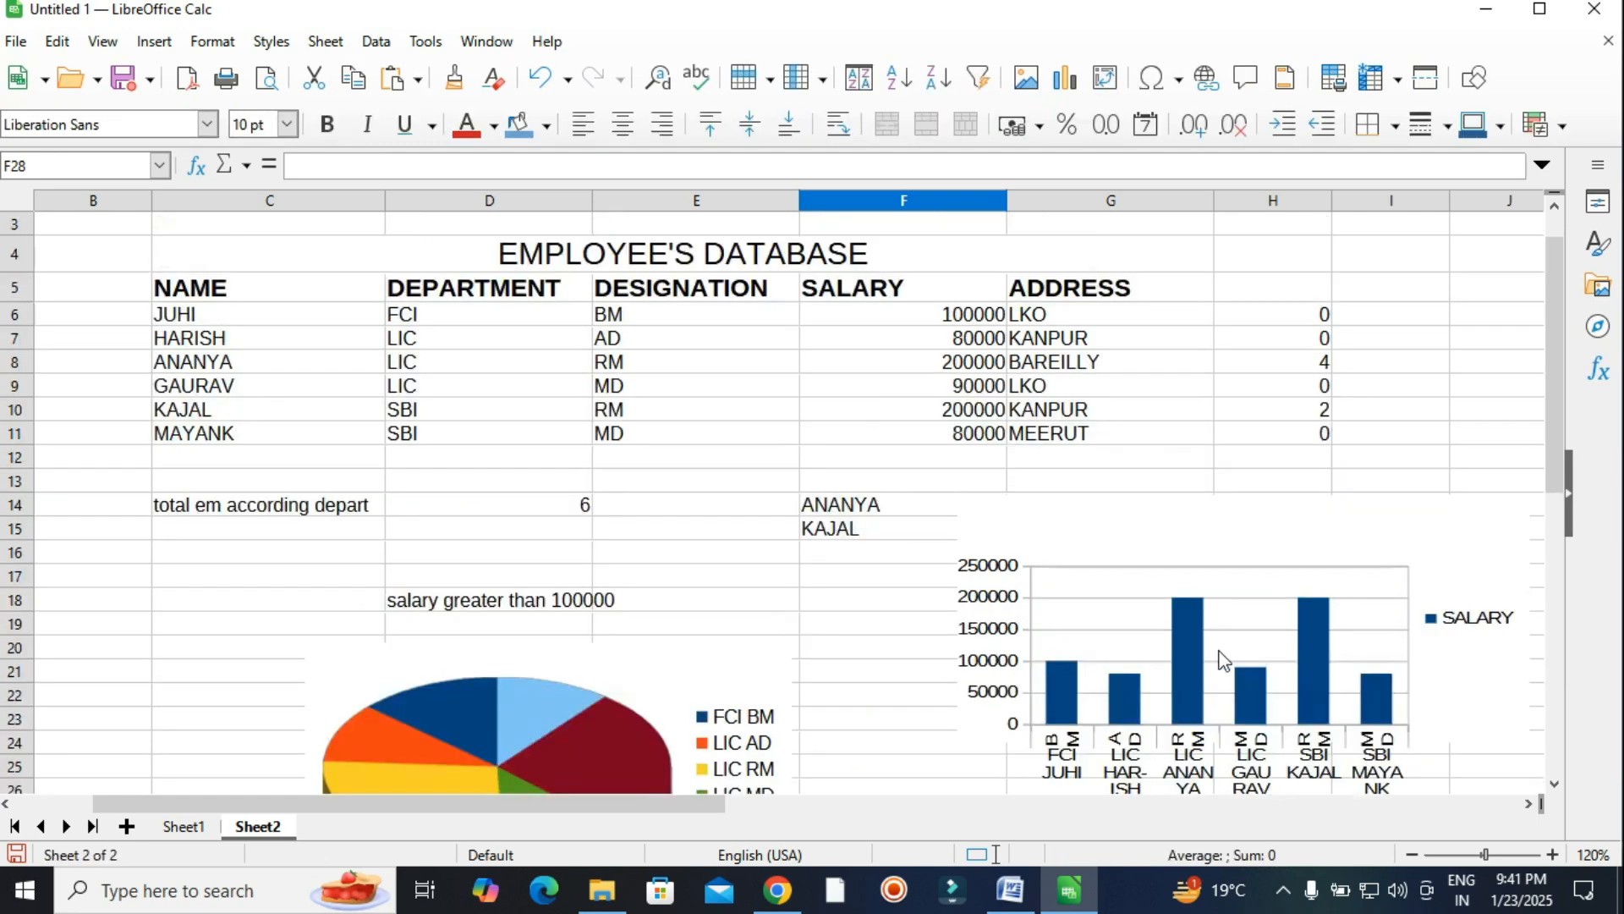
{"action": "scroll", "coordinate": [1217, 648], "scroll_direction": "down", "scroll_amount": 1}
{"action": "scroll", "coordinate": [1196, 645], "scroll_direction": "up", "scroll_amount": 2}
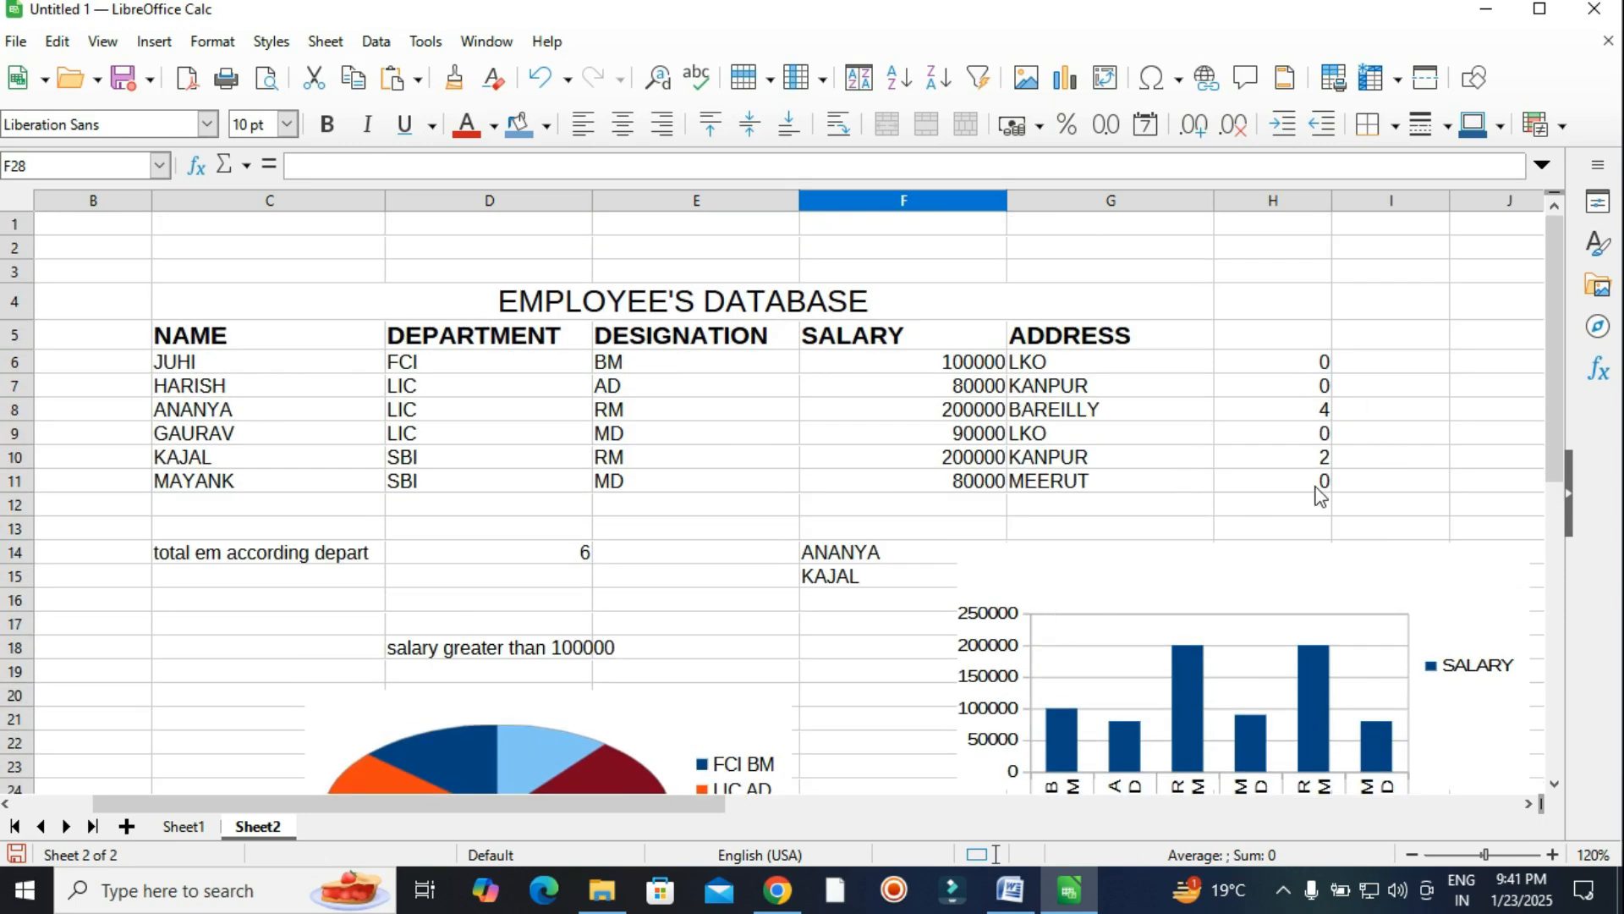
{"action": "left_click", "coordinate": [1011, 890]}
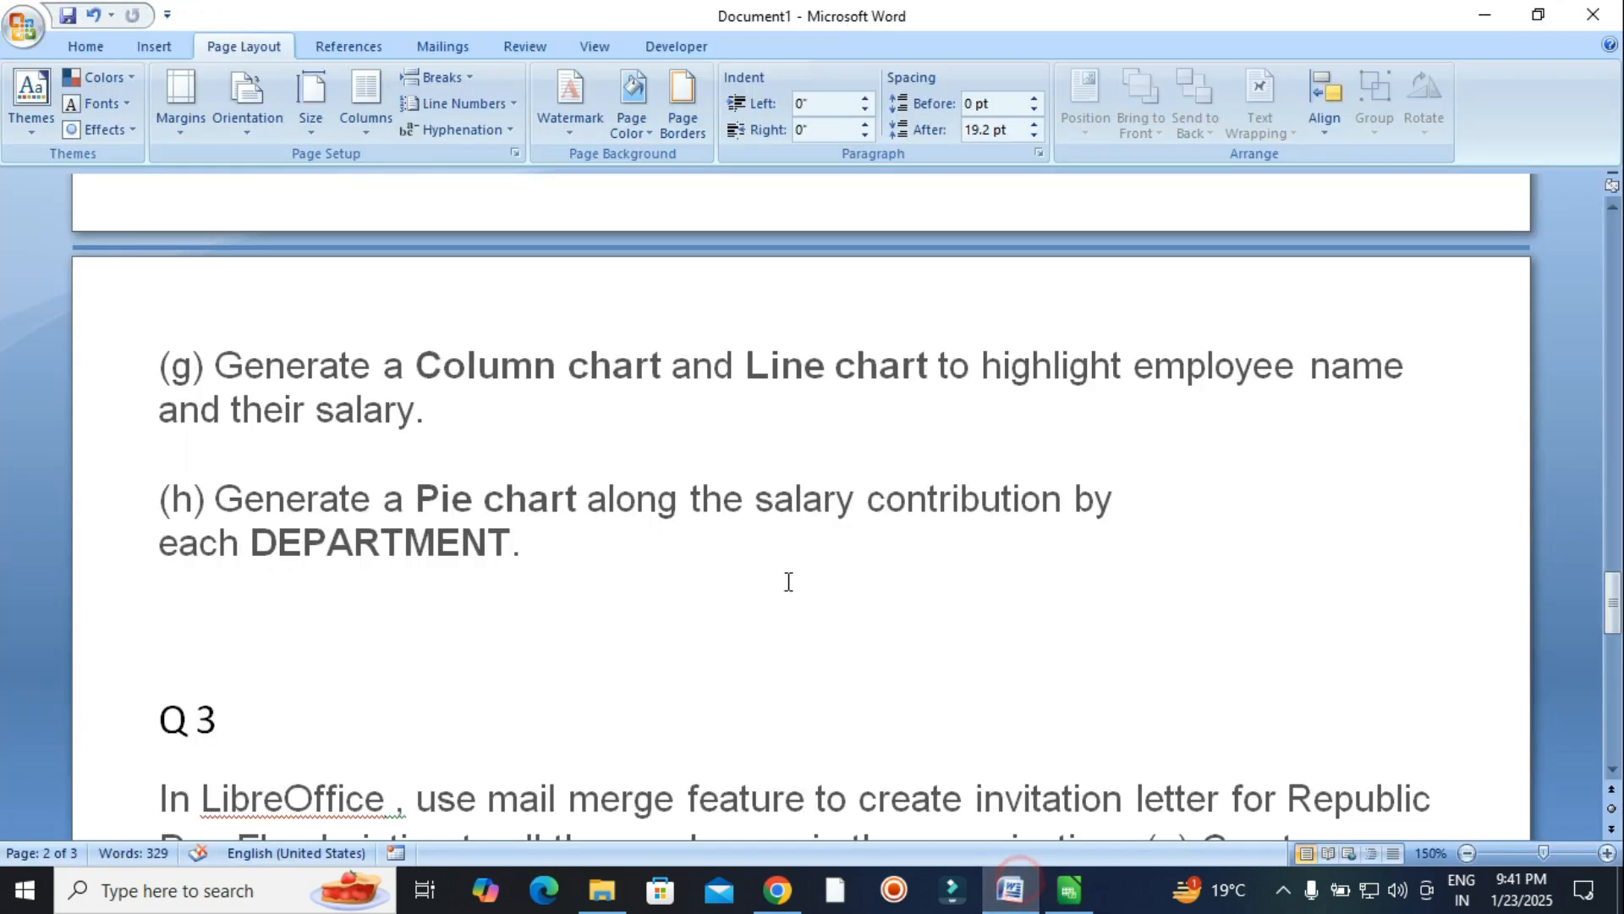
{"action": "scroll", "coordinate": [532, 637], "scroll_direction": "down", "scroll_amount": 5}
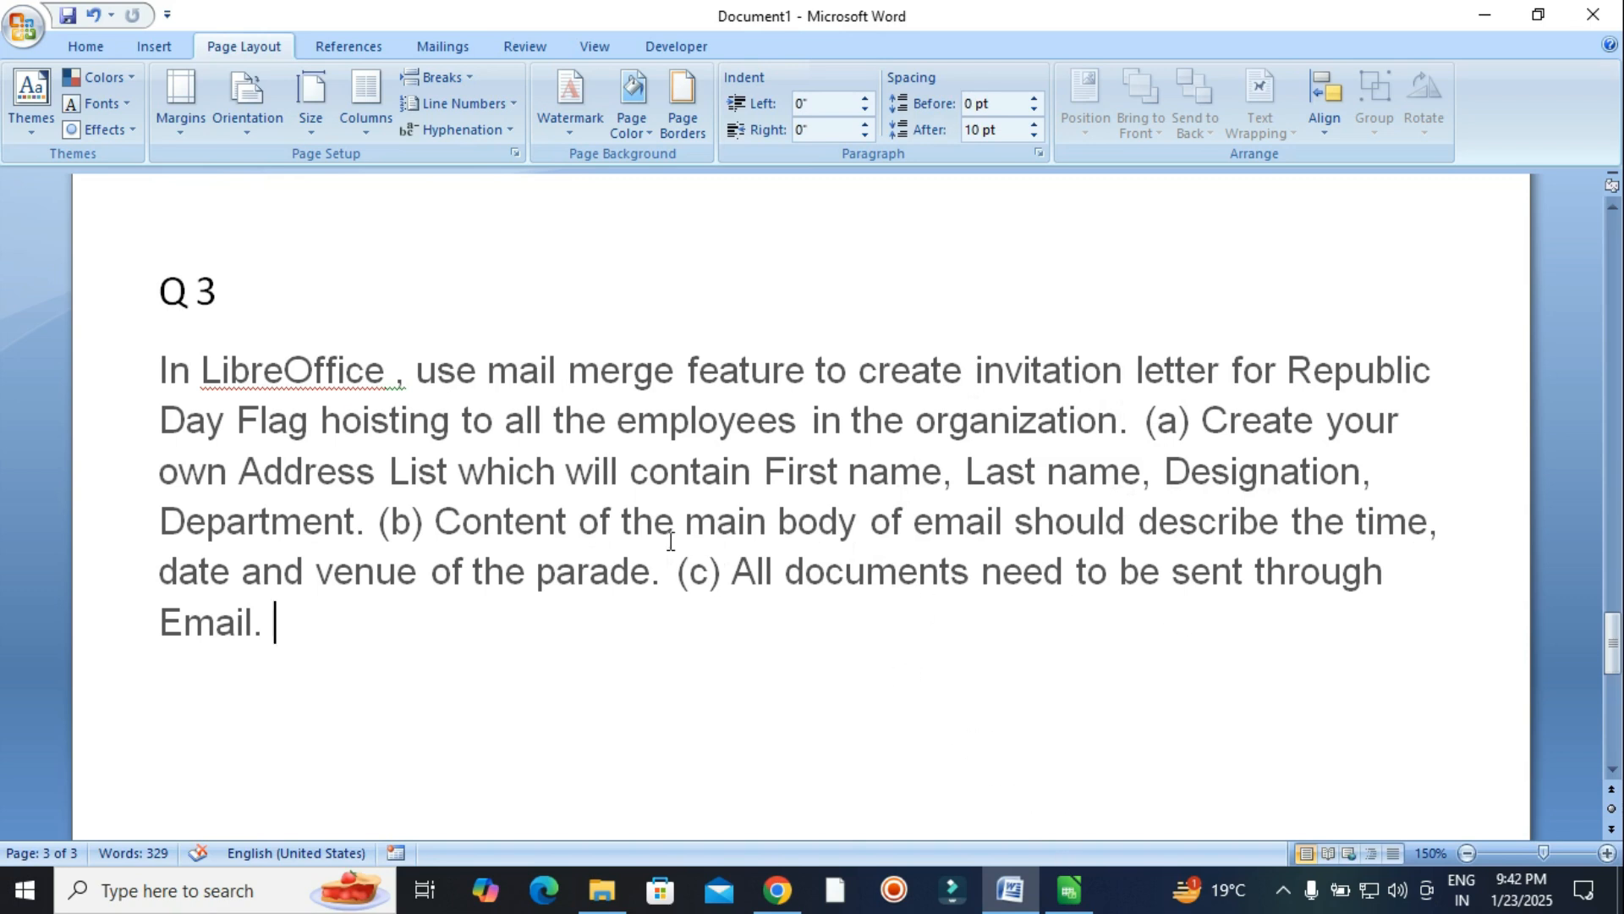
Bring the LibreOffice Calc window to the front and open its File menu.
{"action": "mouse_move", "coordinate": [1060, 870]}
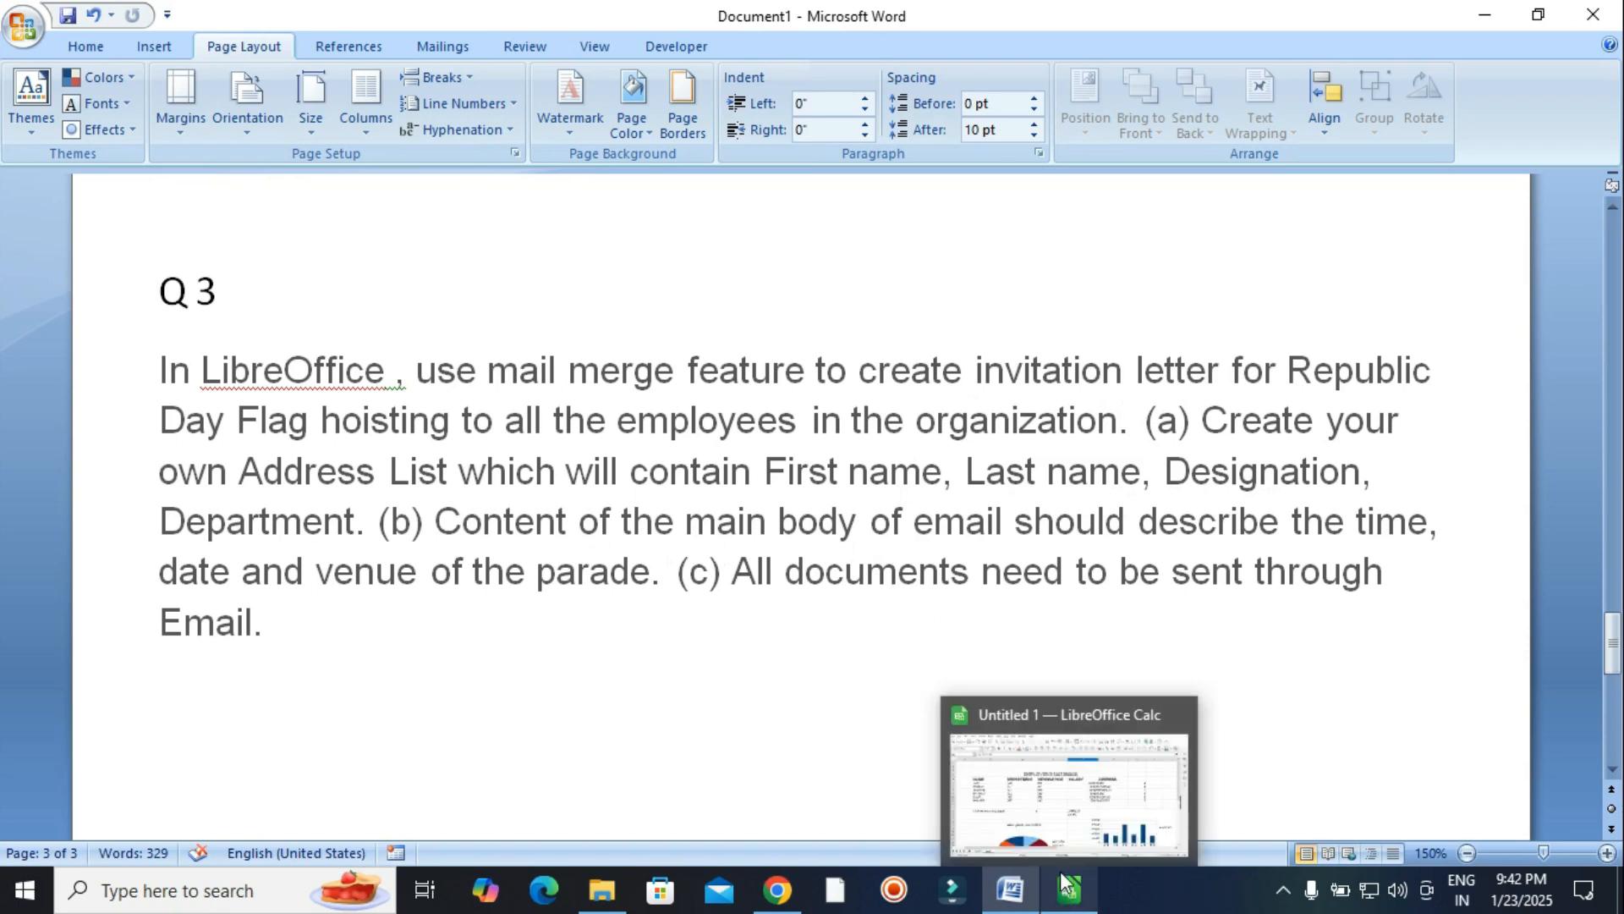
{"action": "left_click", "coordinate": [1059, 826]}
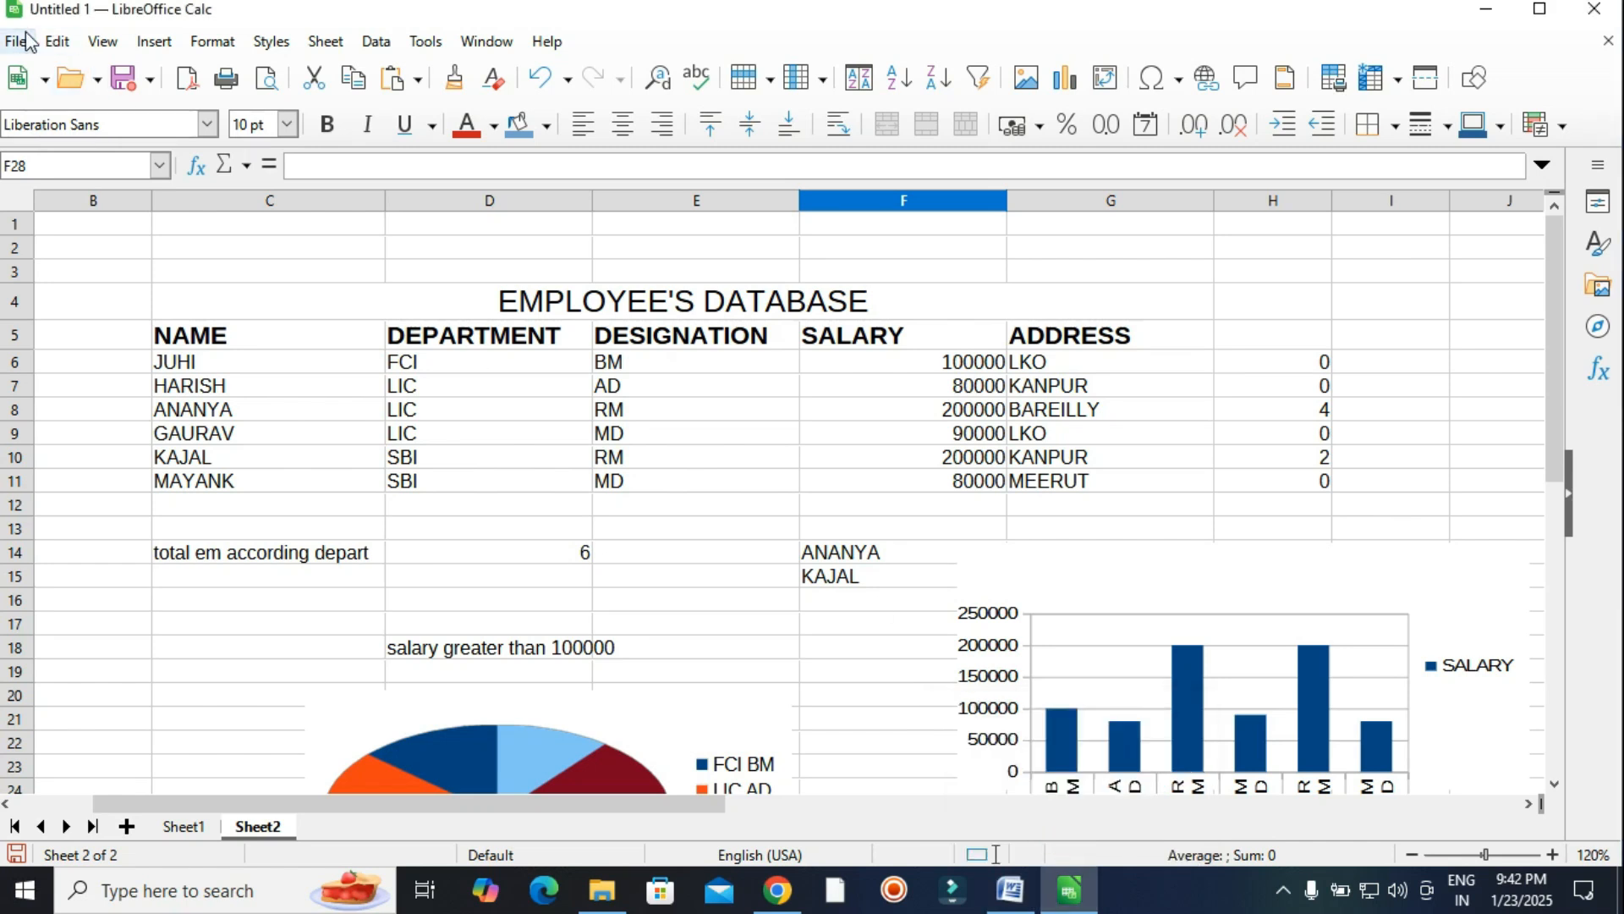
{"action": "left_click", "coordinate": [16, 41]}
Create a new blank Writer text document and dismiss the Tip of the Day.
{"action": "mouse_move", "coordinate": [38, 72]}
{"action": "left_click", "coordinate": [305, 71]}
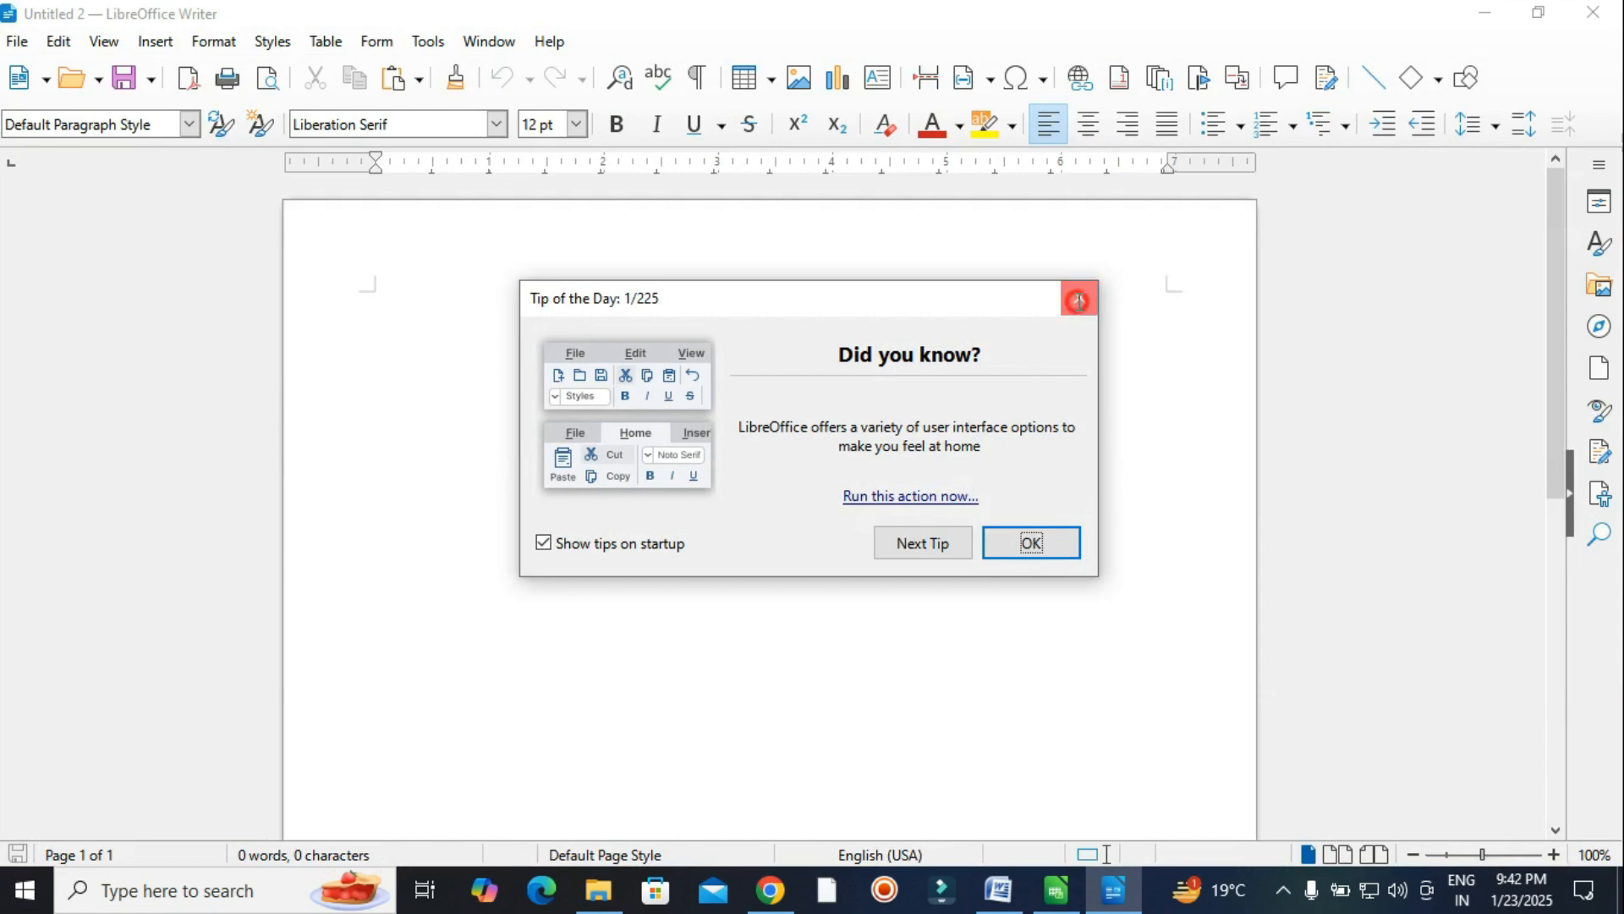
{"action": "left_click", "coordinate": [1077, 298]}
{"action": "left_click", "coordinate": [594, 375]}
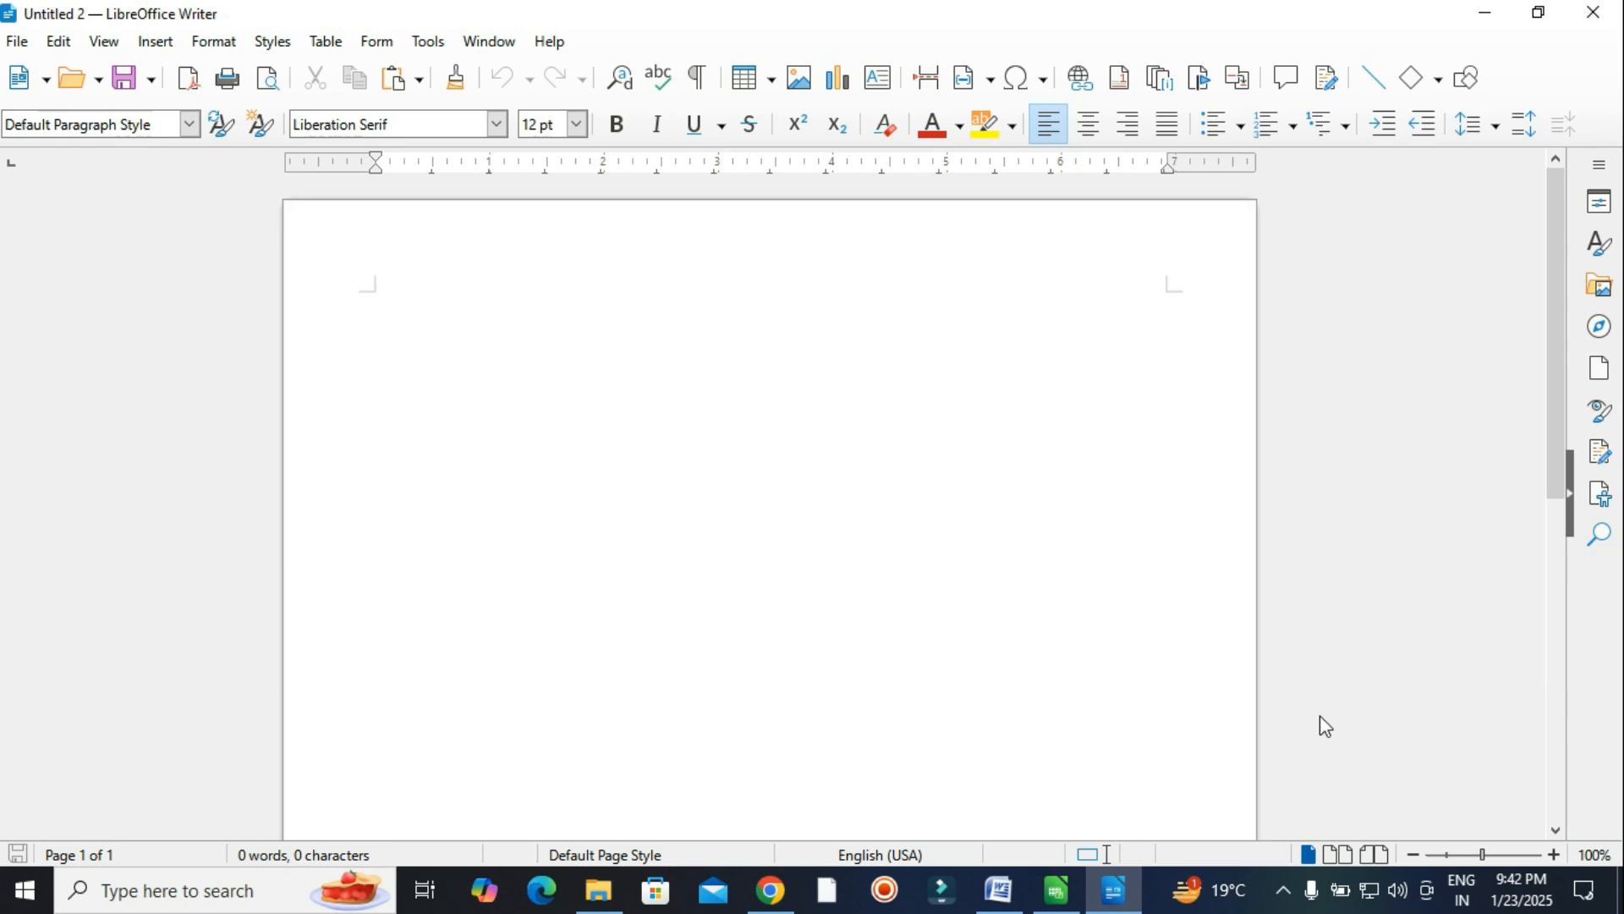
Generate dummy text with dt and F3, delete its second half, and add an empty line above.
{"action": "left_click", "coordinate": [453, 328]}
{"action": "type", "text": "="}
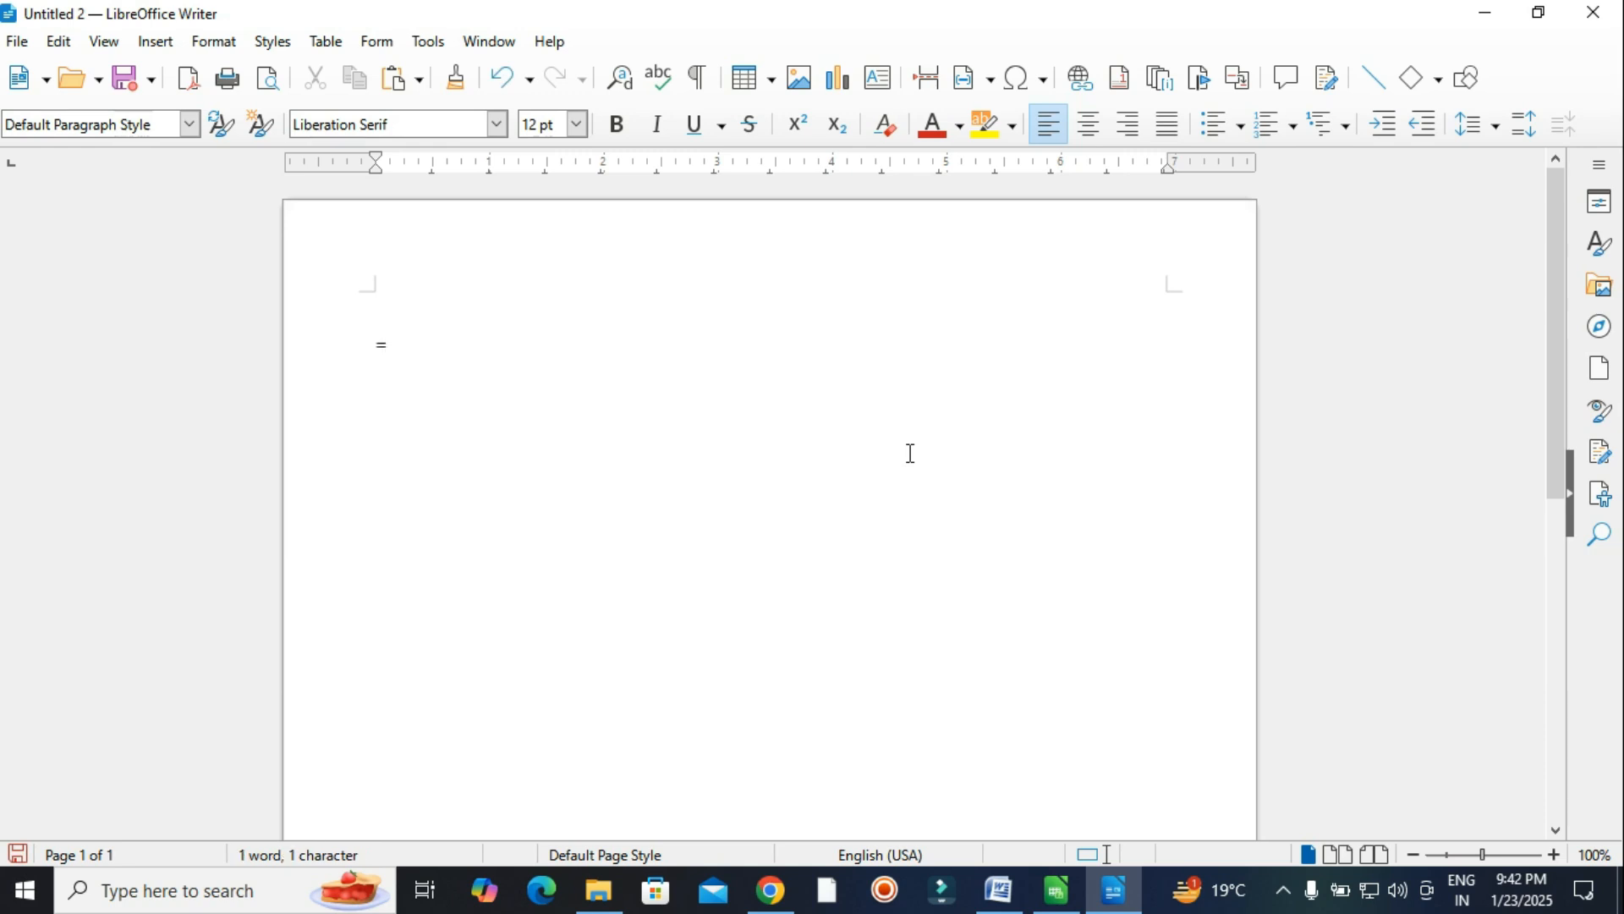
{"action": "key", "text": "BackSpace"}
{"action": "key", "text": "F3"}
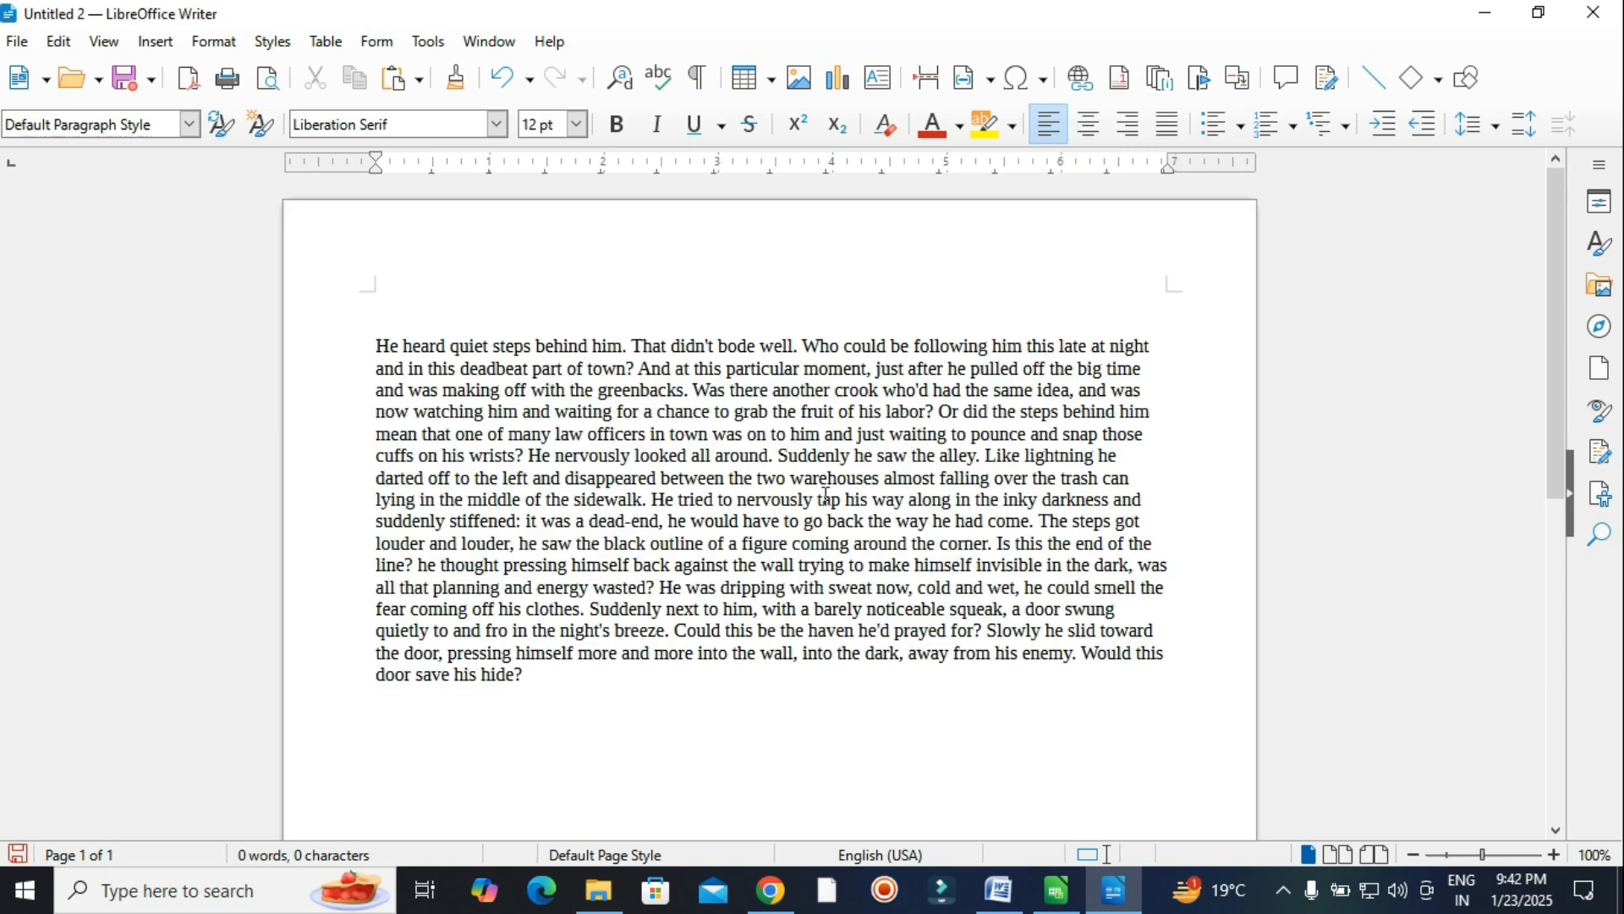
{"action": "left_click_drag", "start_coordinate": [548, 692], "coordinate": [338, 495]}
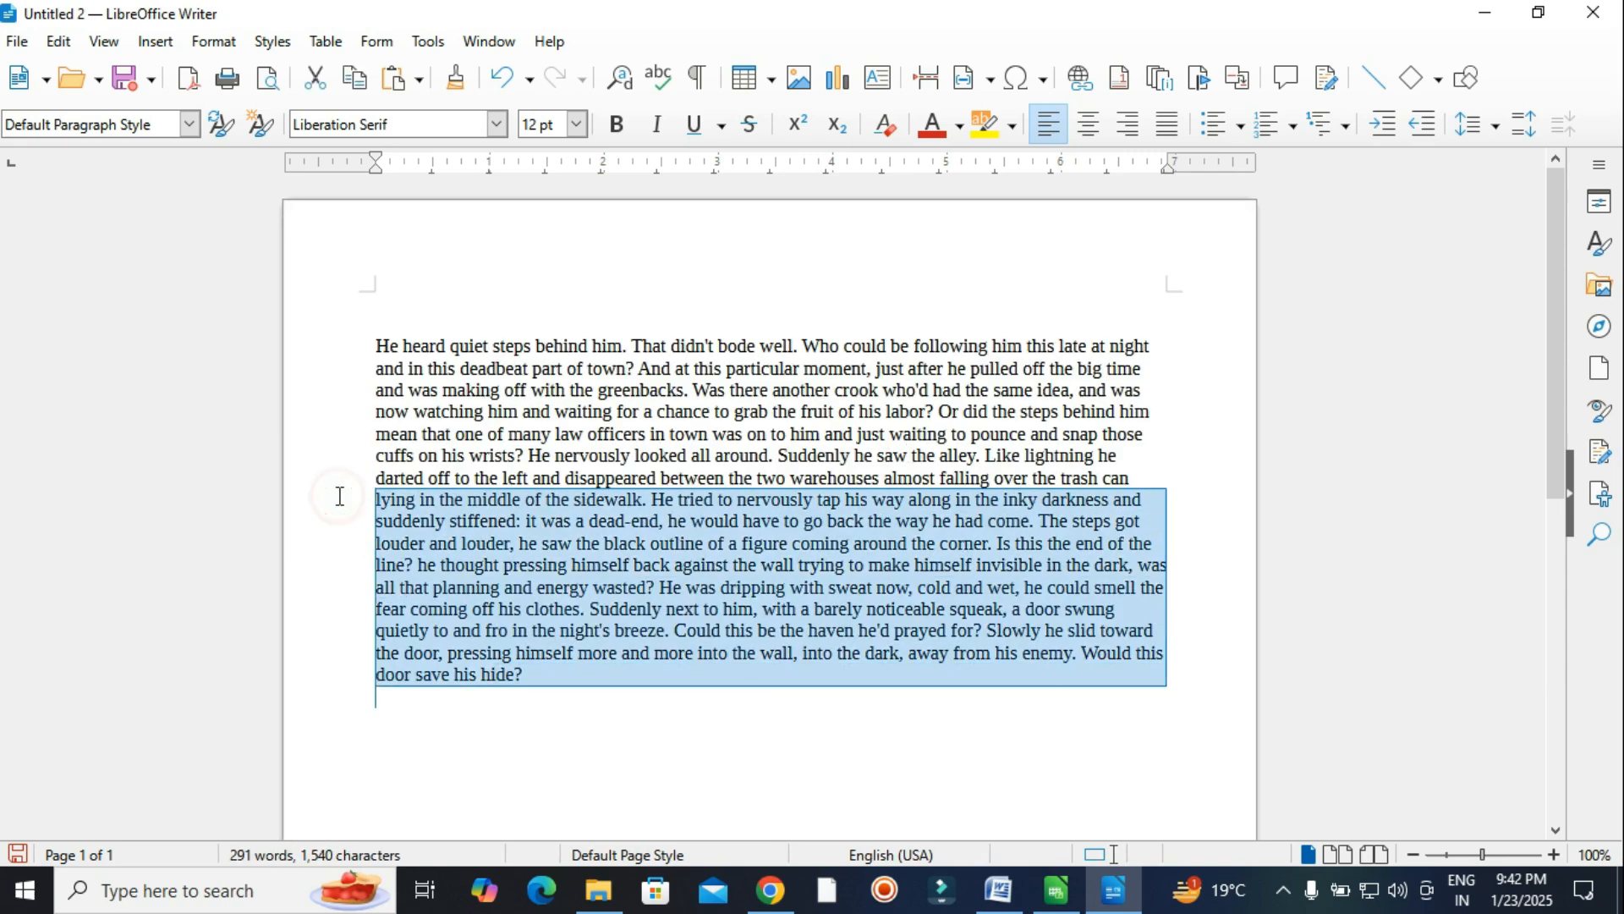
{"action": "key", "text": "Delete"}
{"action": "left_click", "coordinate": [373, 350]}
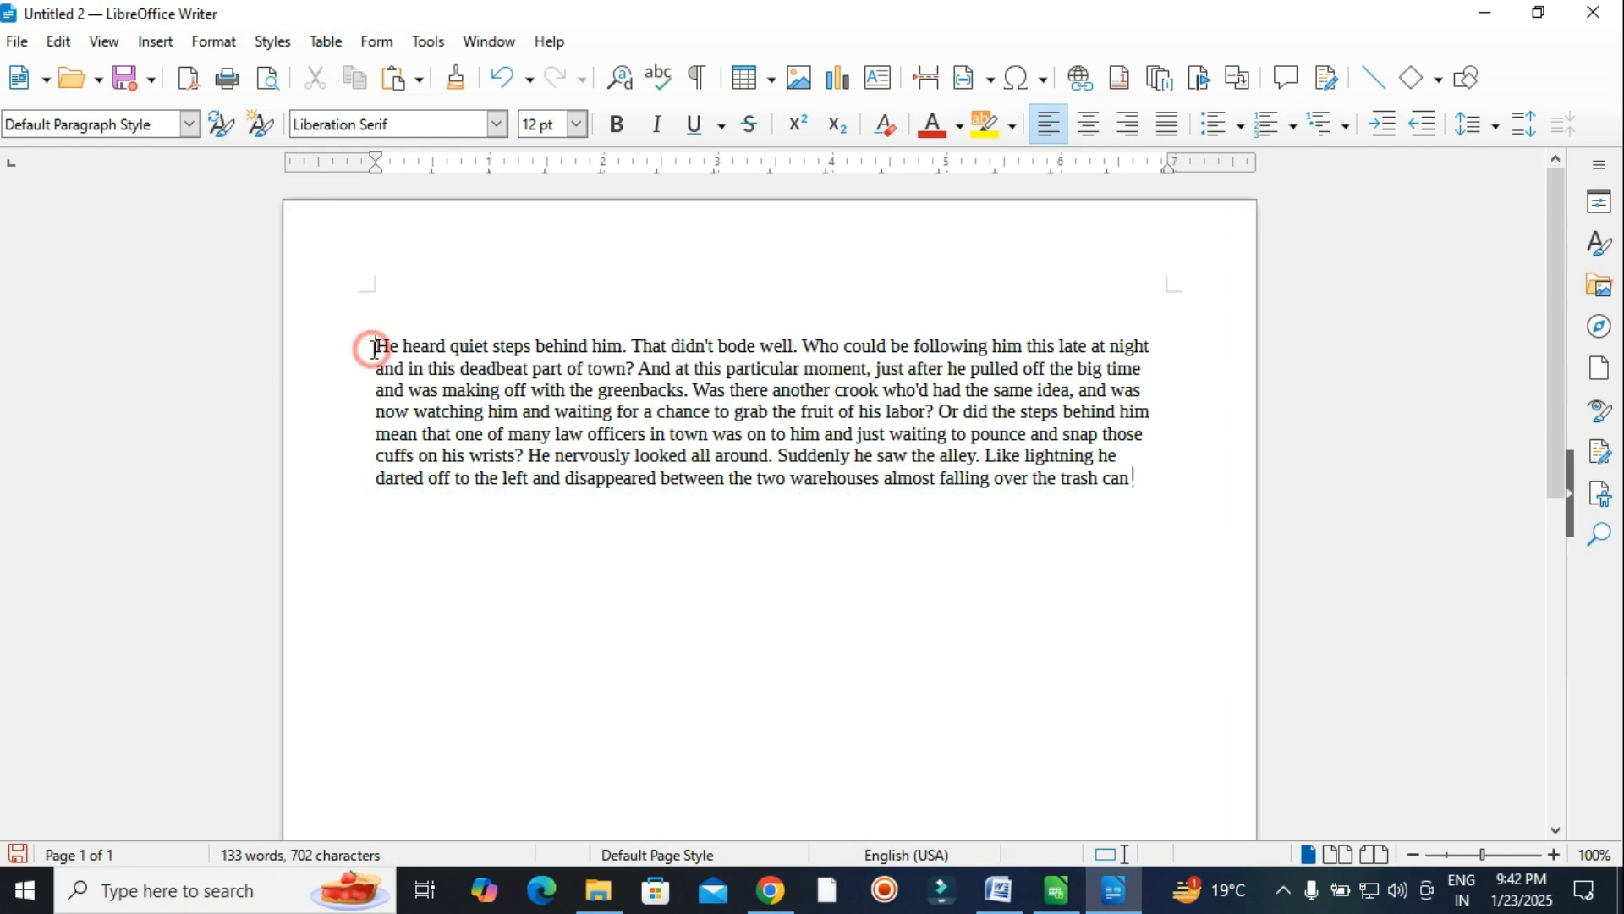
{"action": "key", "text": "Return"}
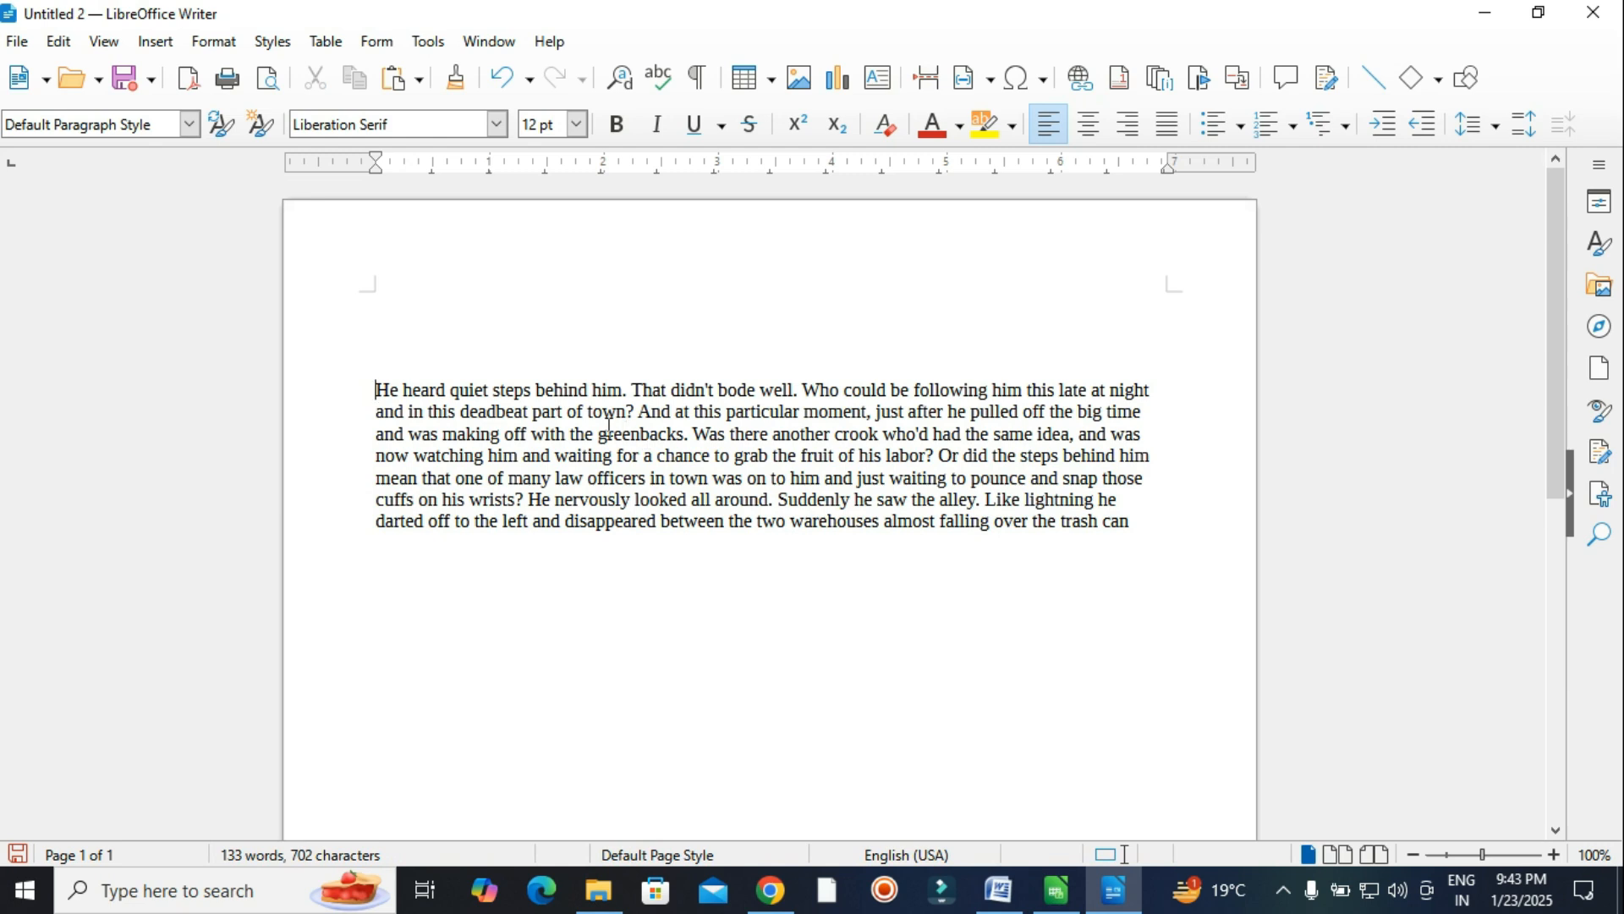
Check the paragraph, place the cursor on the empty line, and return to Word.
{"action": "left_click_drag", "start_coordinate": [372, 385], "coordinate": [1117, 529]}
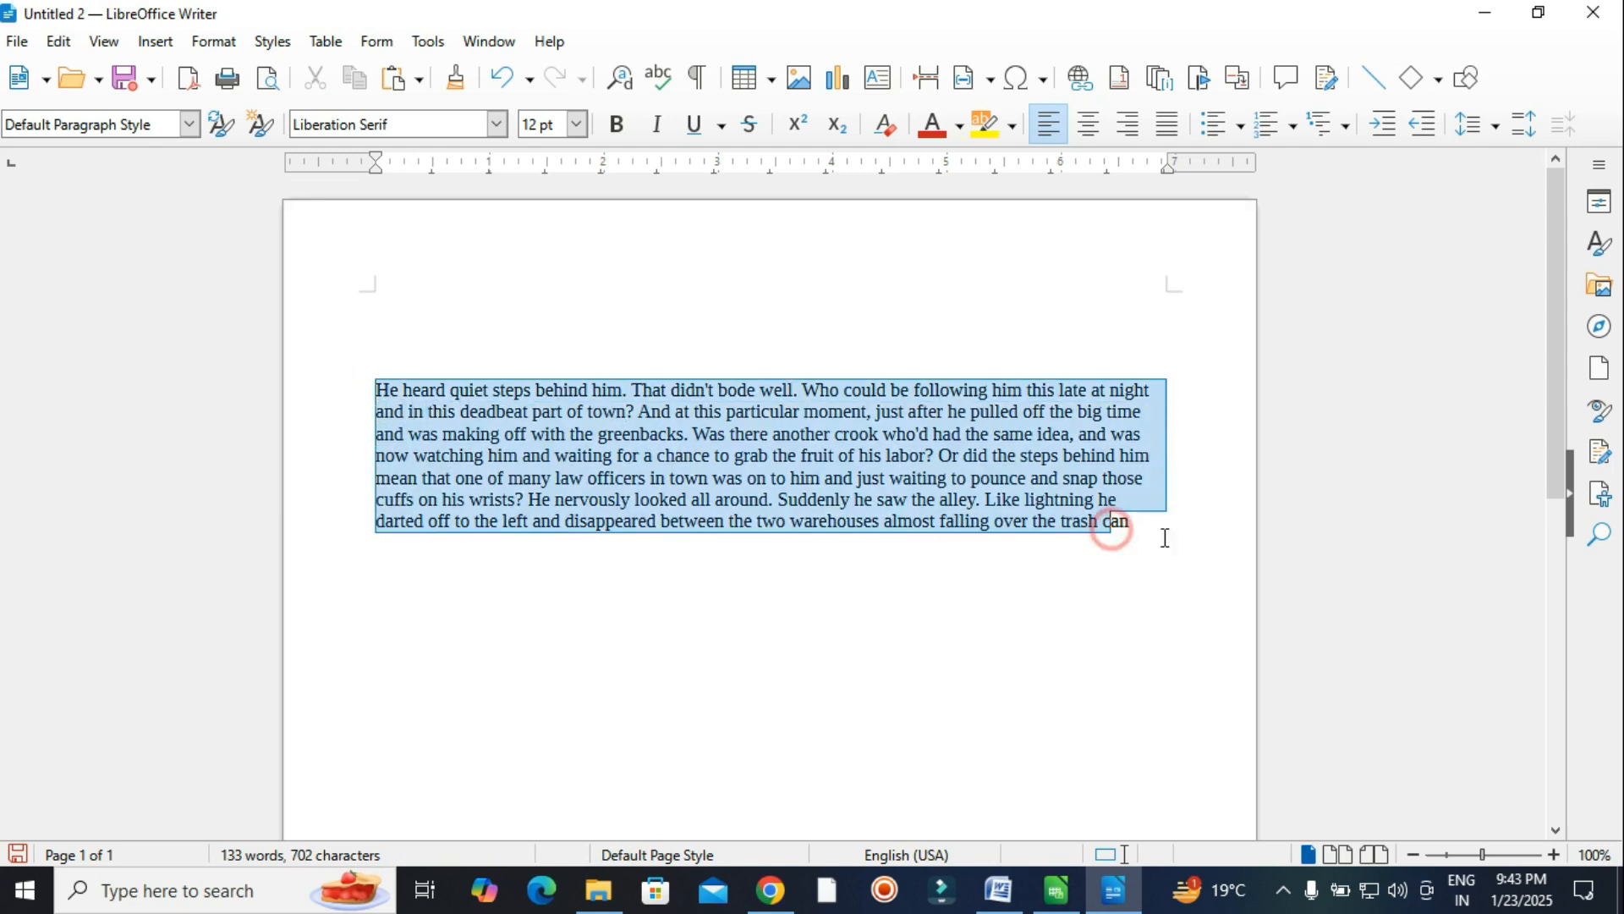
{"action": "left_click", "coordinate": [1151, 528]}
{"action": "double_click", "coordinate": [1151, 527]}
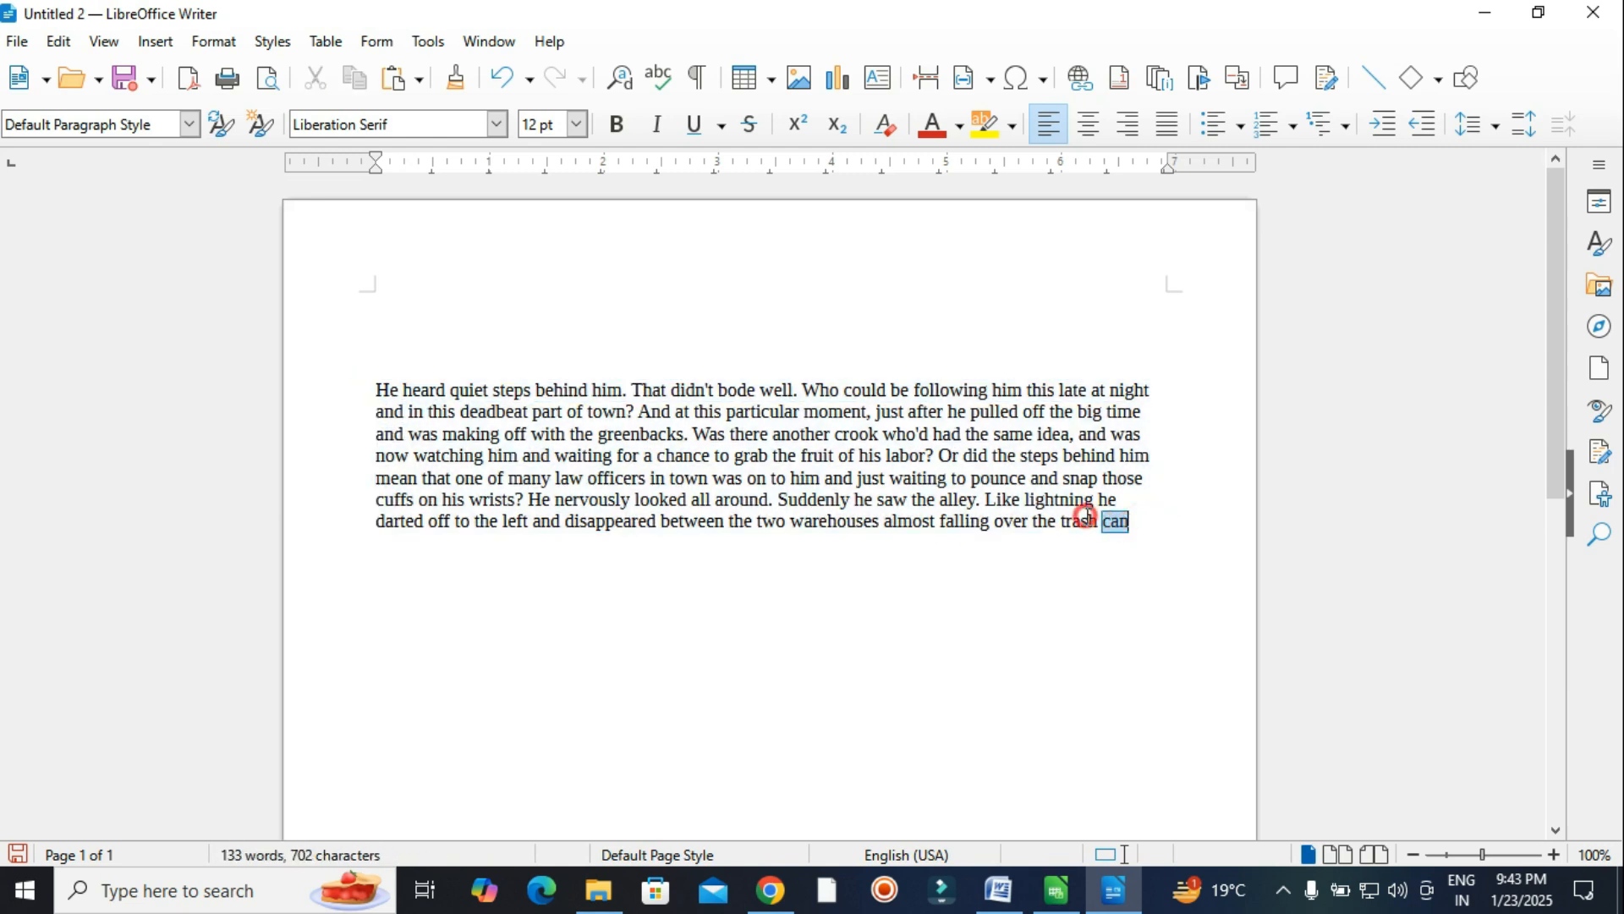
{"action": "left_click", "coordinate": [378, 393], "text": "shift"}
{"action": "left_click", "coordinate": [1149, 530]}
{"action": "left_click", "coordinate": [393, 356]}
{"action": "left_click", "coordinate": [999, 890]}
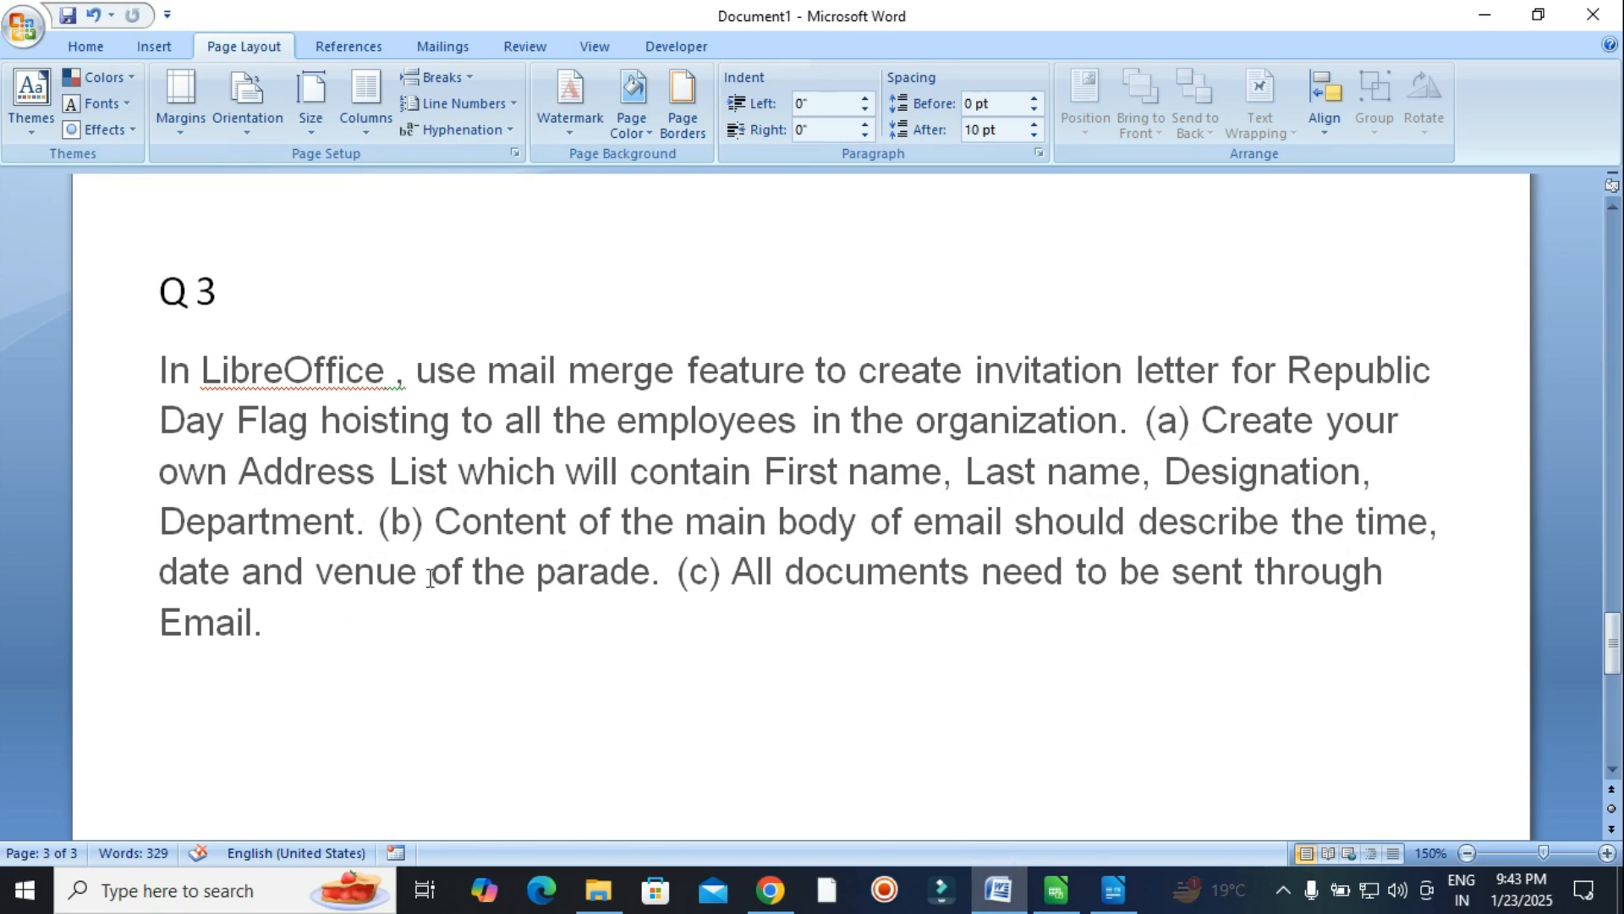
Review the parade date and venue requirement, then return to Writer's empty top line.
{"action": "left_click_drag", "start_coordinate": [652, 575], "coordinate": [157, 571]}
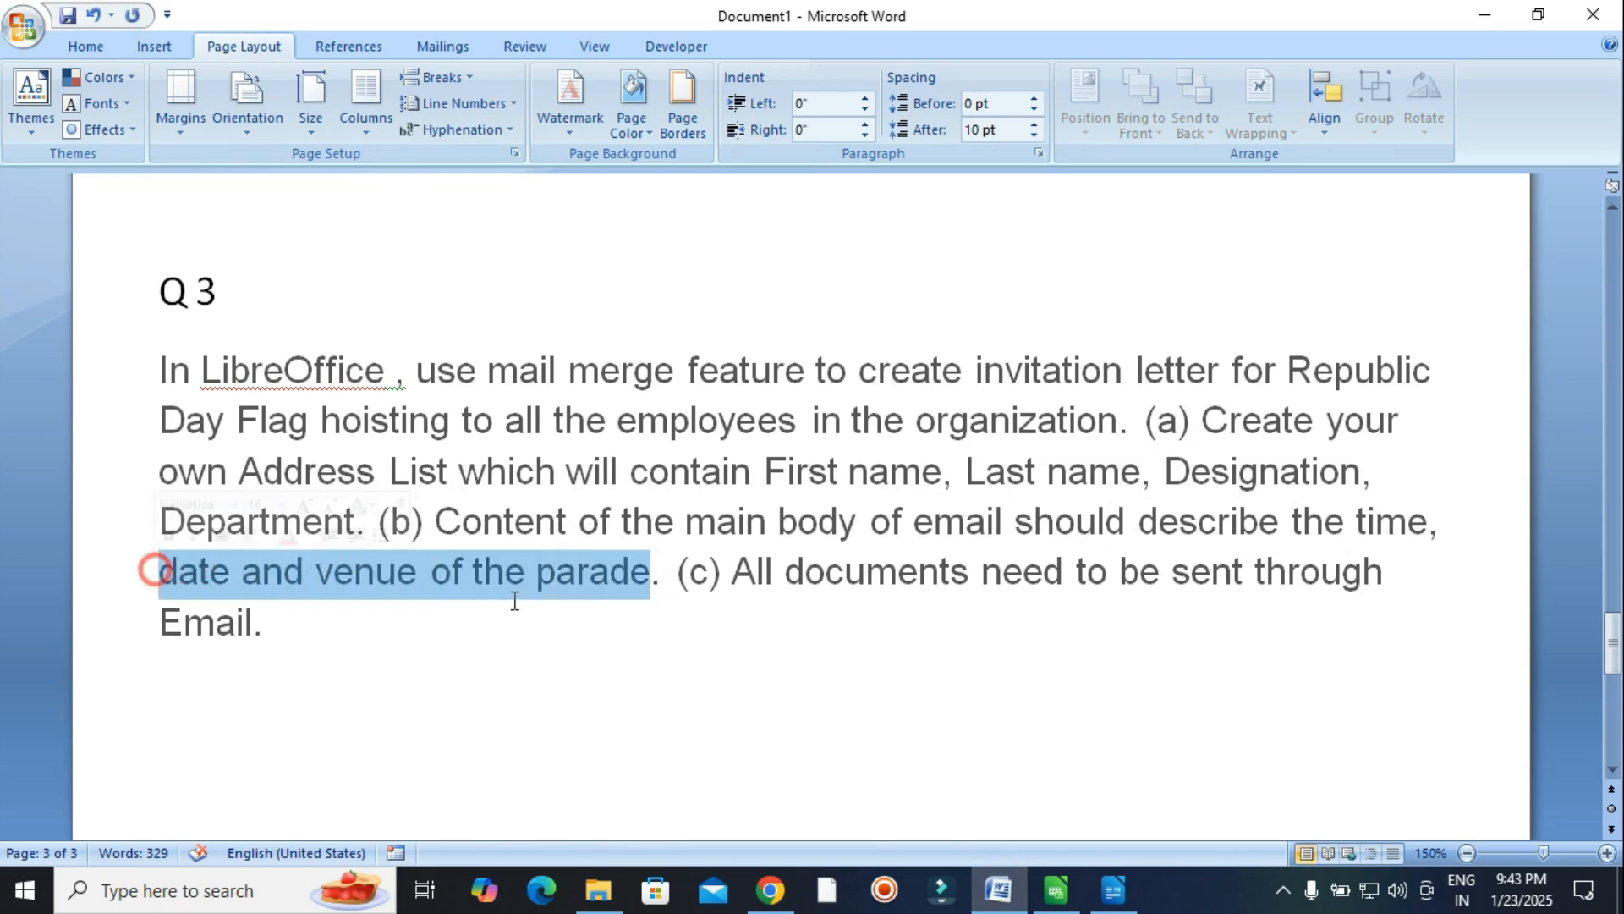
{"action": "left_click", "coordinate": [863, 633]}
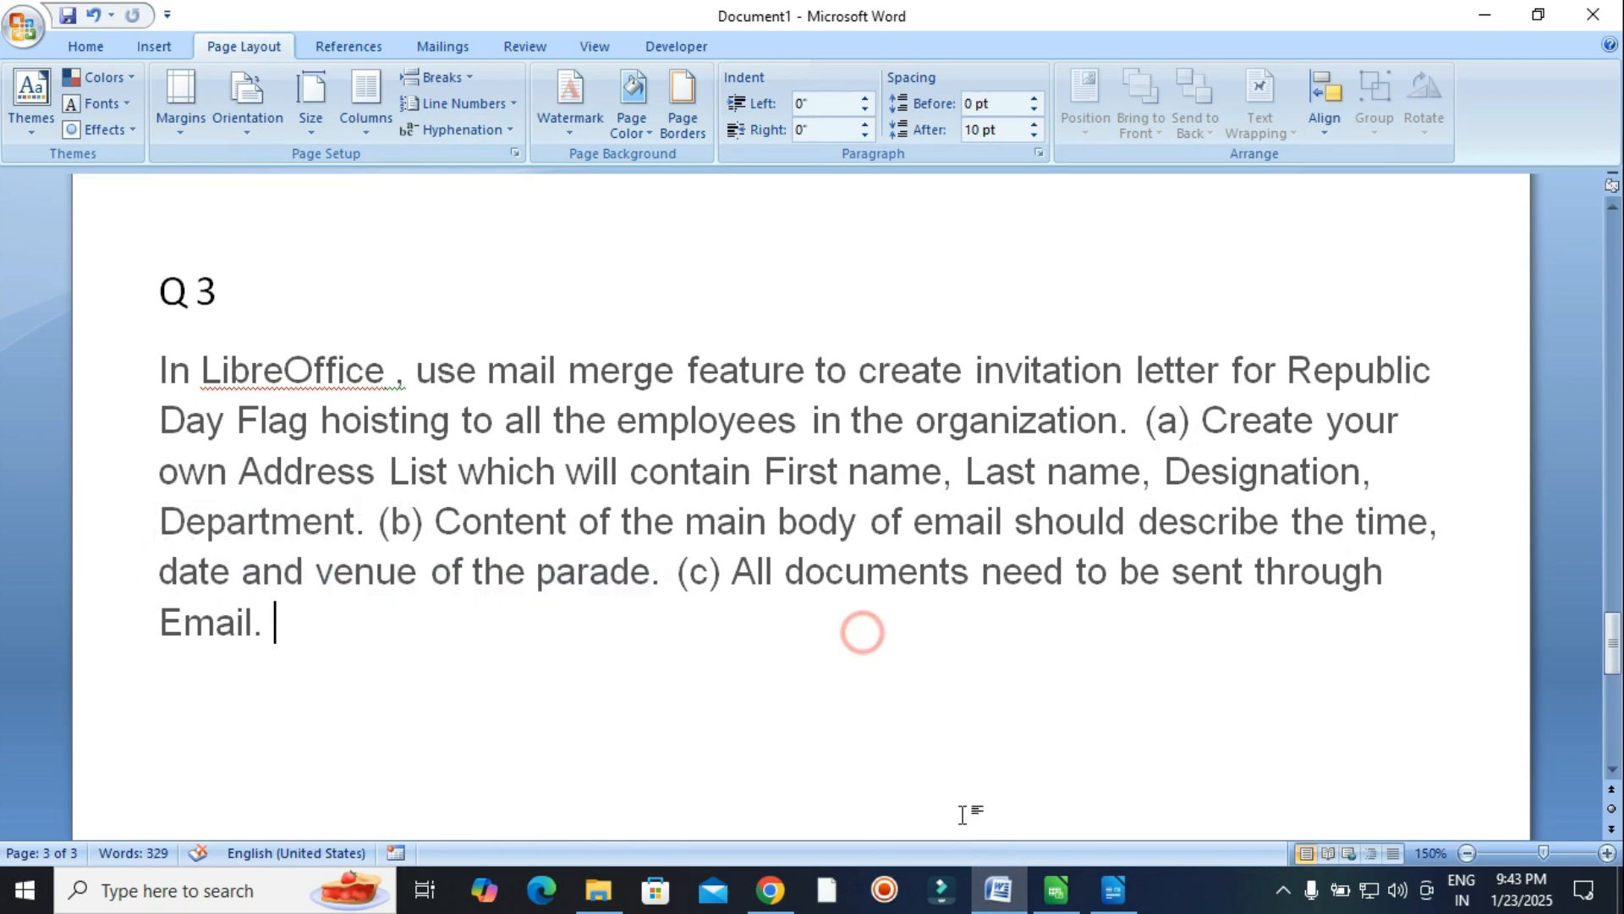
{"action": "left_click", "coordinate": [1115, 903]}
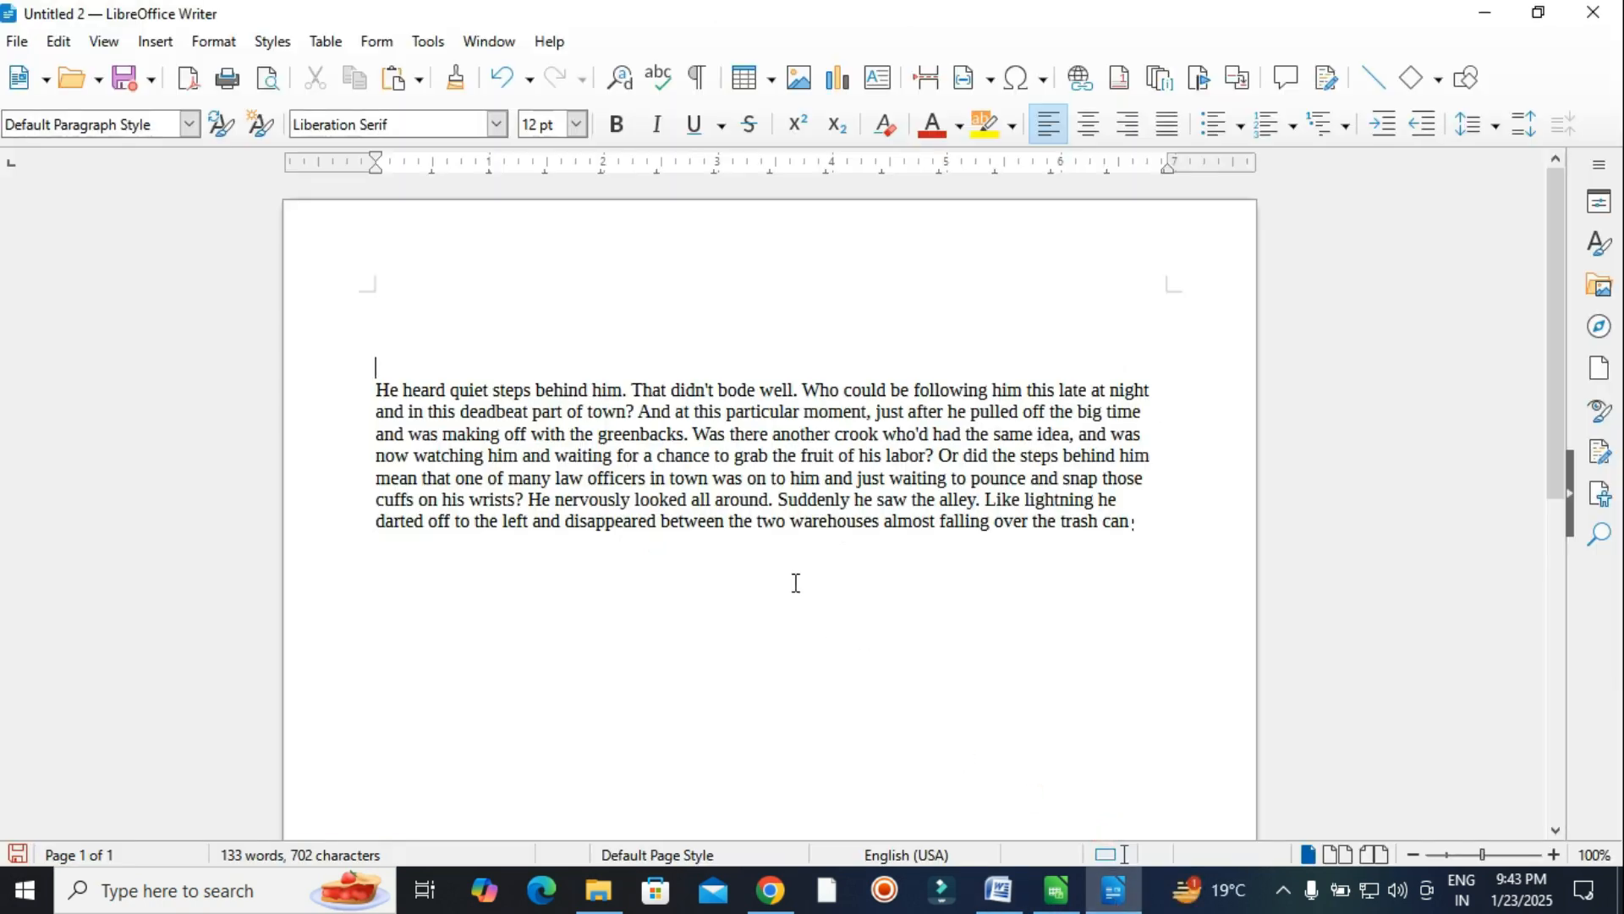
{"action": "left_click_drag", "start_coordinate": [372, 385], "coordinate": [1134, 529]}
{"action": "left_click", "coordinate": [1132, 561]}
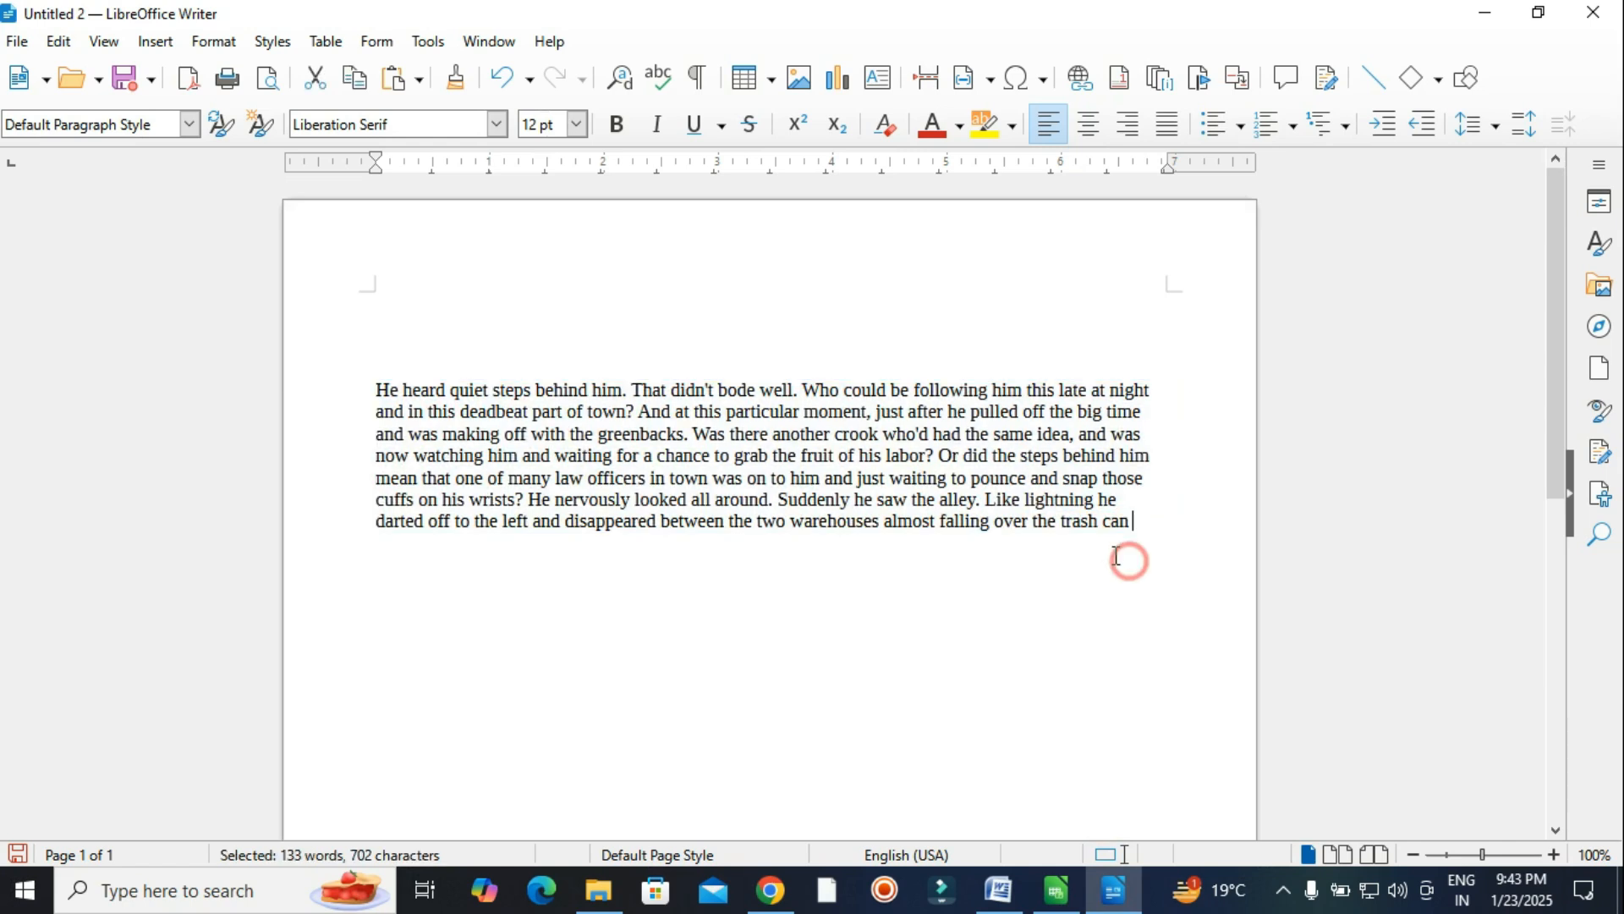
{"action": "left_click", "coordinate": [386, 349]}
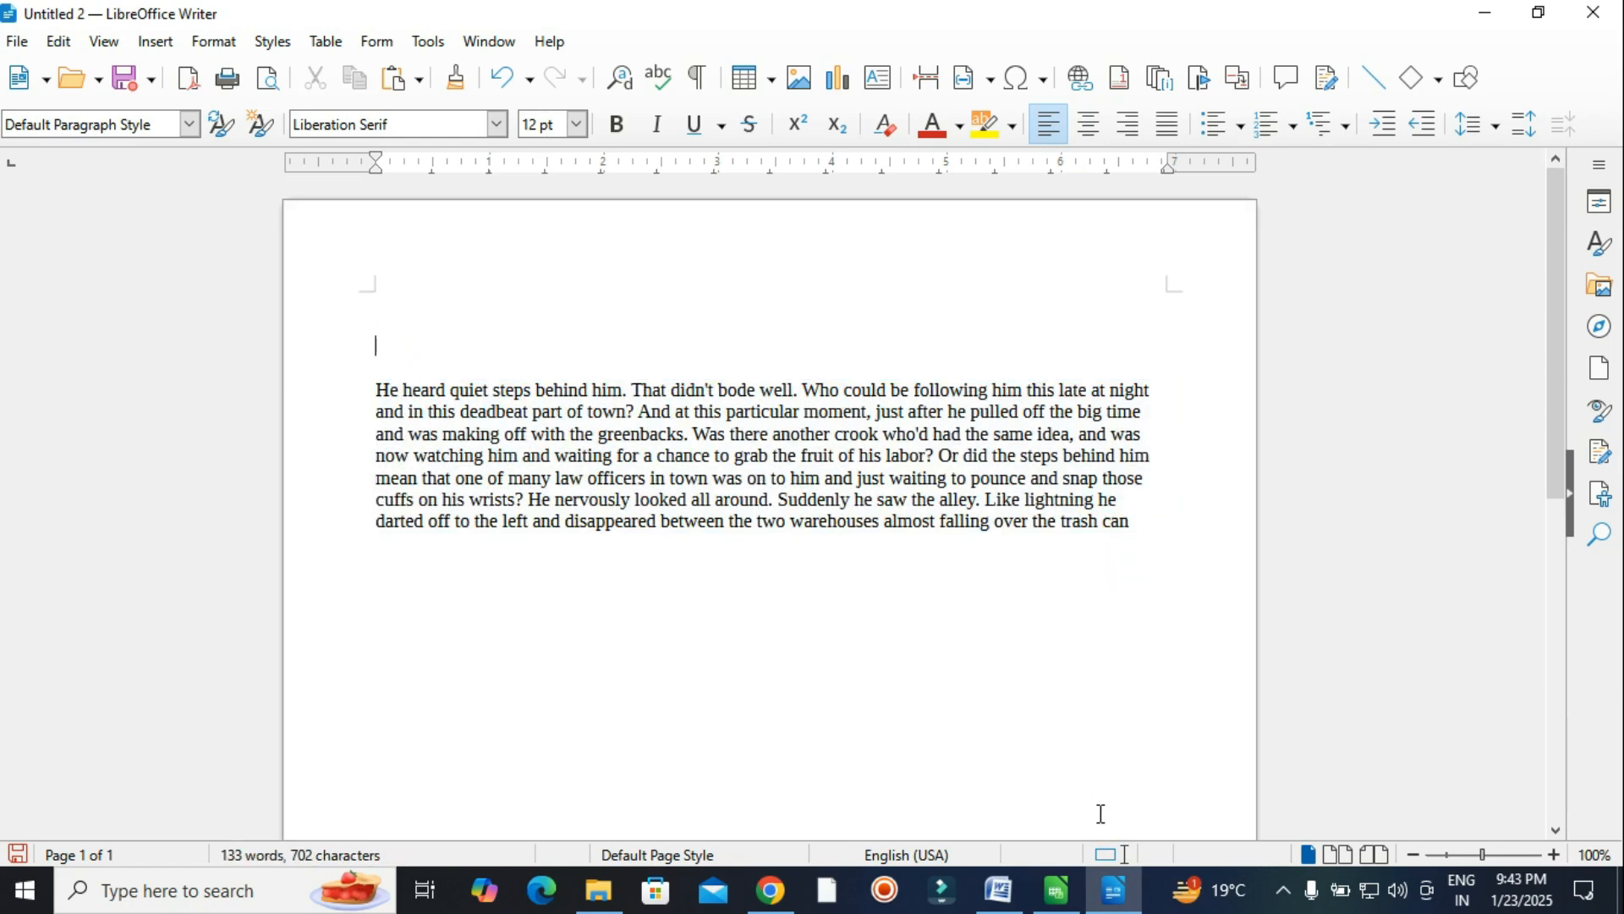
Reread the 'Last' requirement in the Word task and return to Writer.
{"action": "left_click", "coordinate": [1007, 787]}
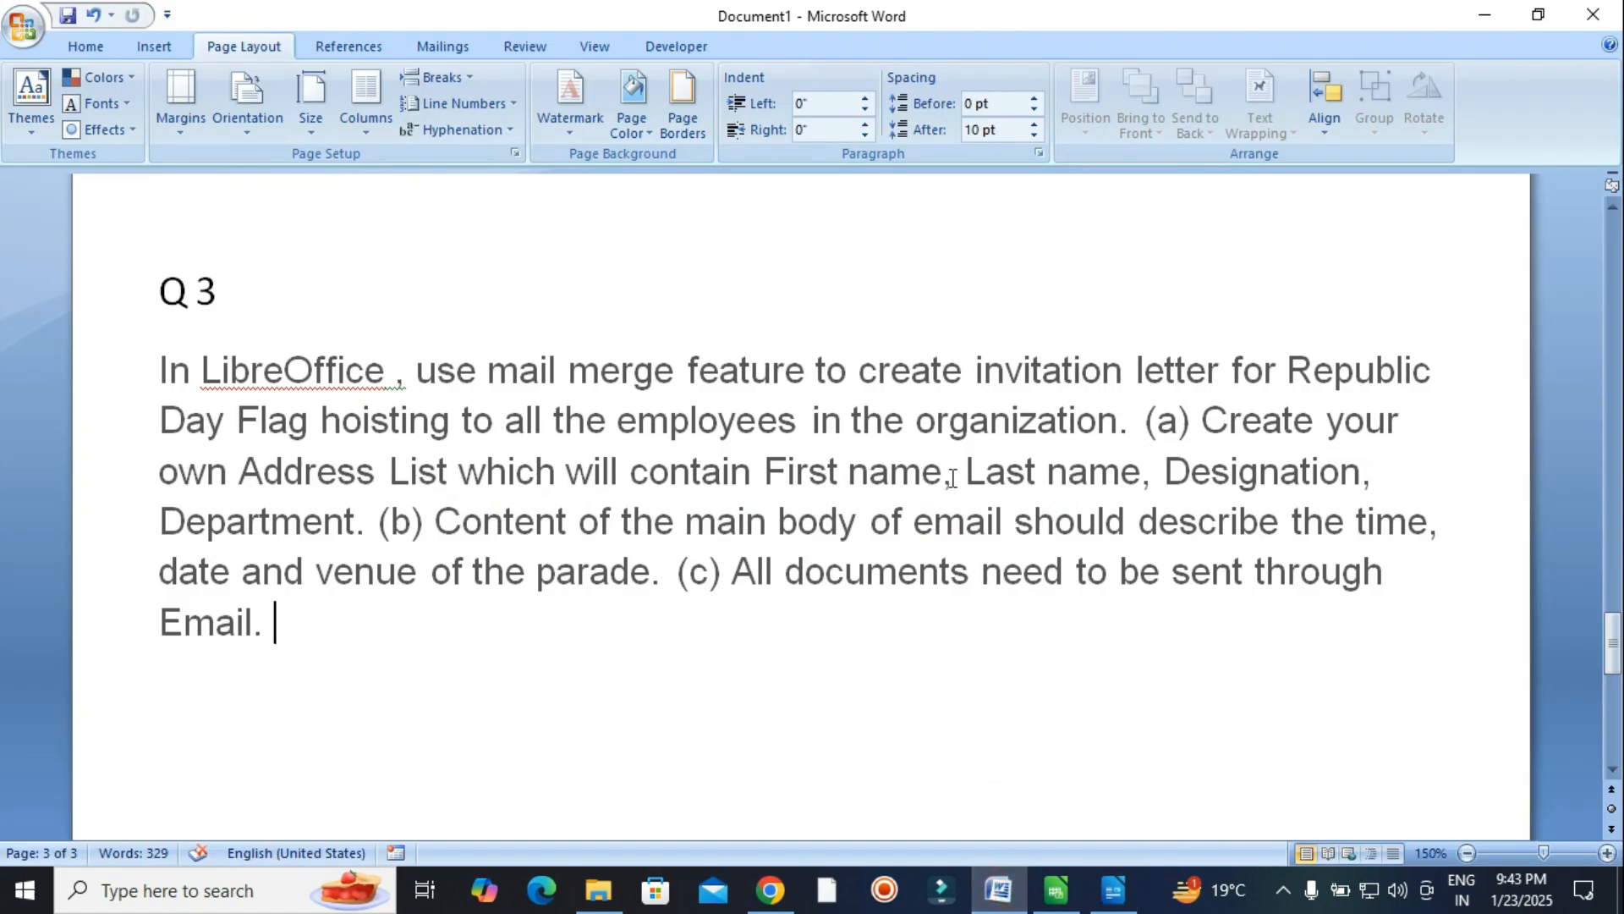
{"action": "double_click", "coordinate": [1024, 474]}
{"action": "left_click", "coordinate": [1226, 467]}
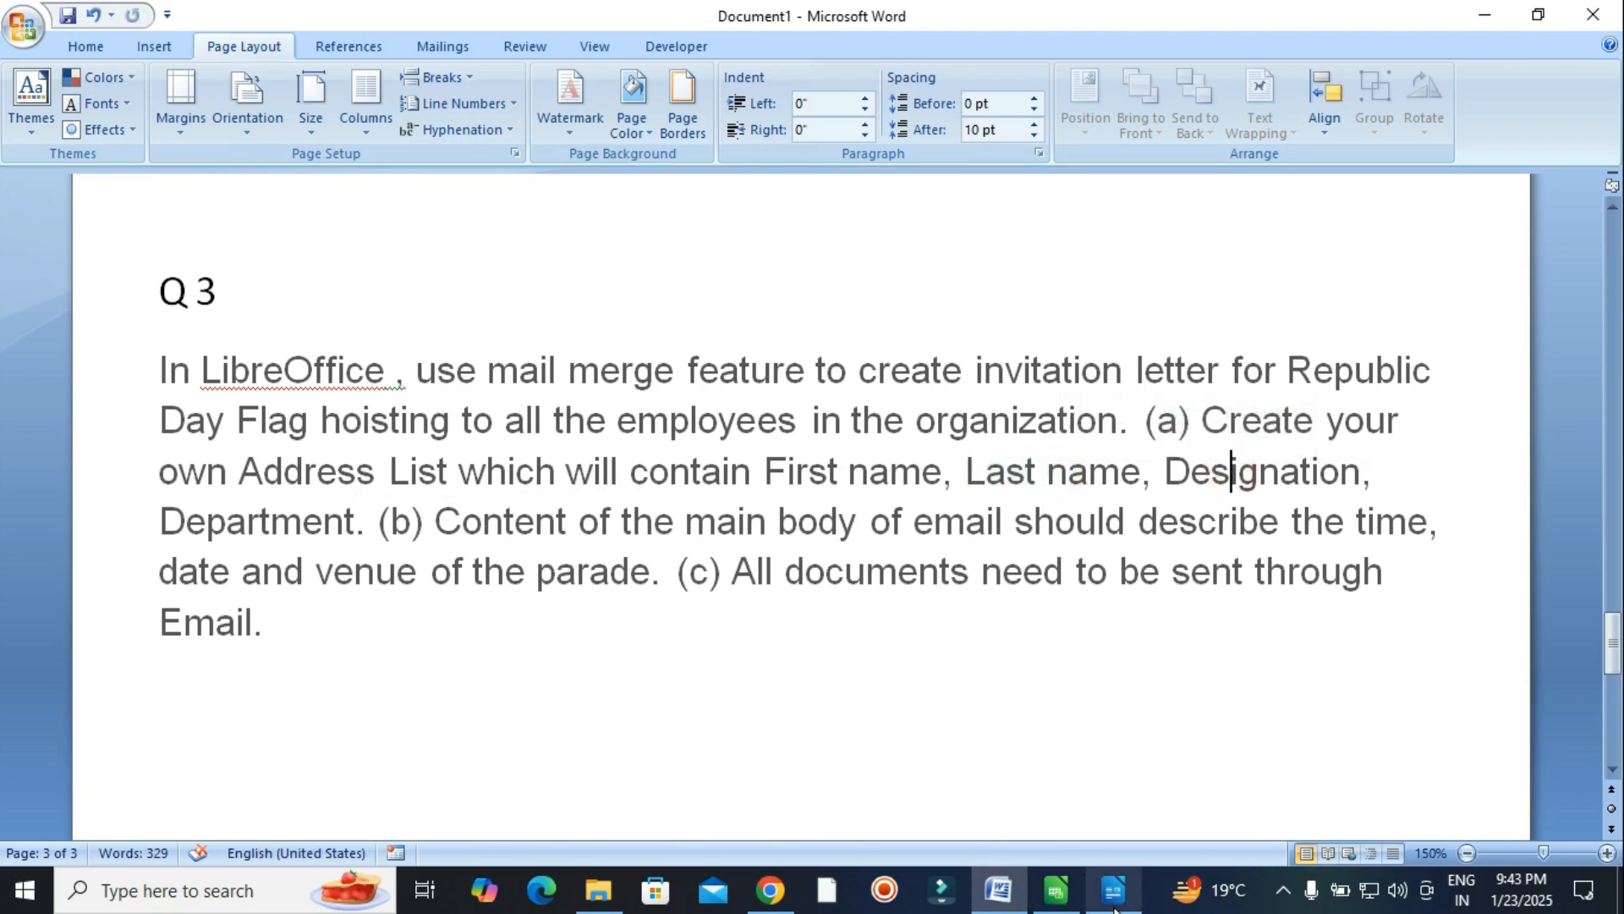
{"action": "left_click", "coordinate": [1058, 799]}
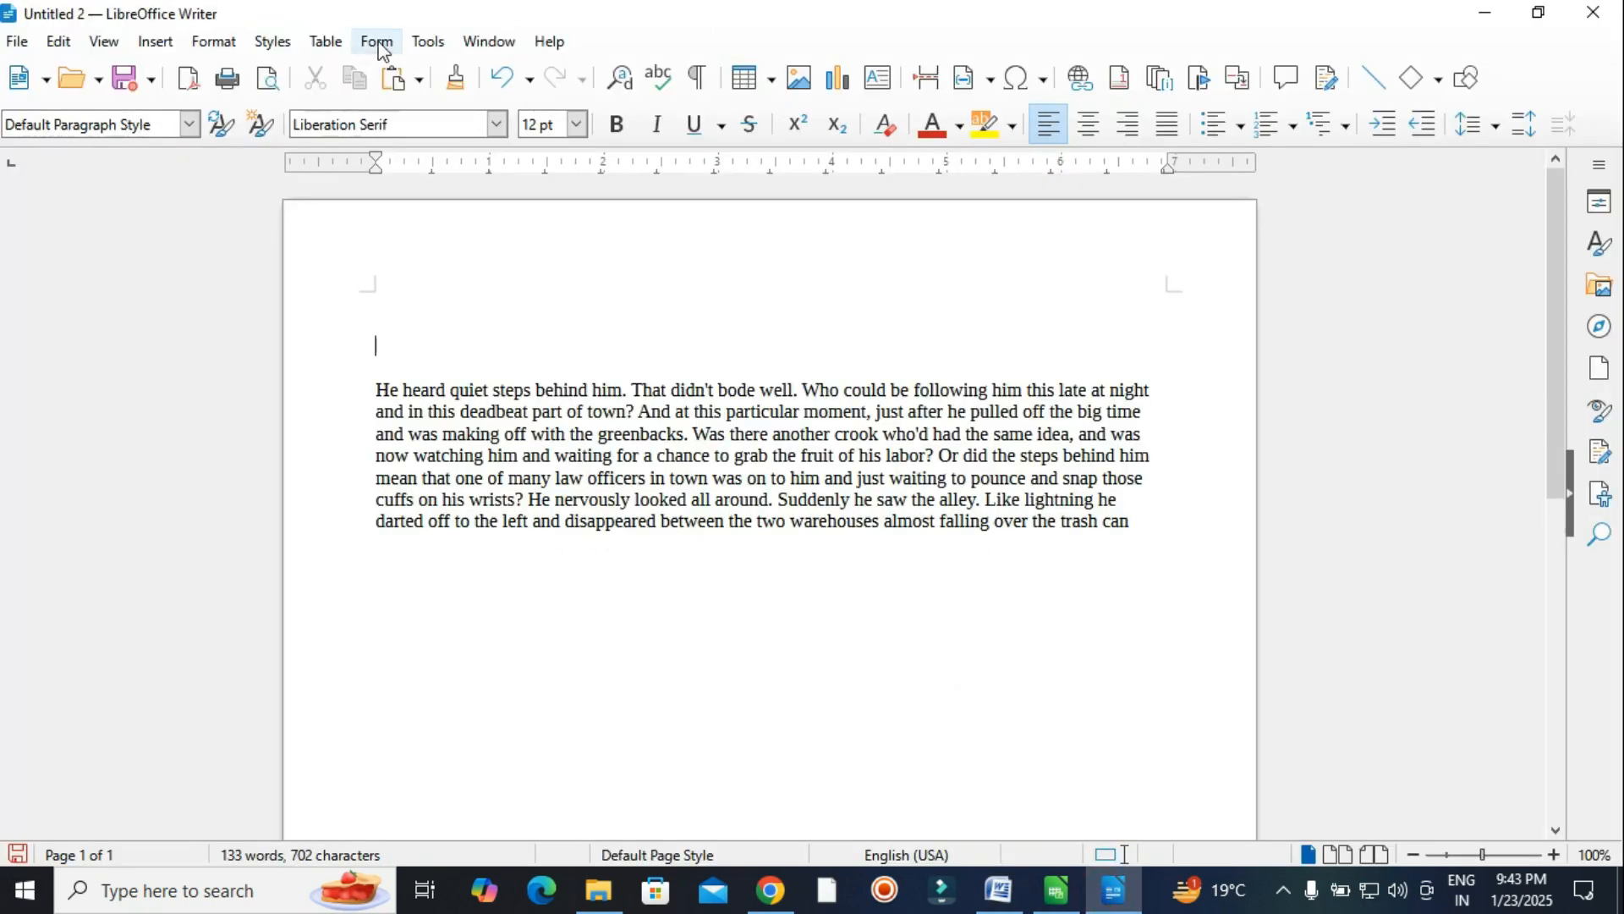
Run the Mail Merge Wizard on the current document as a Letter, reaching Select Address List.
{"action": "left_click", "coordinate": [427, 42]}
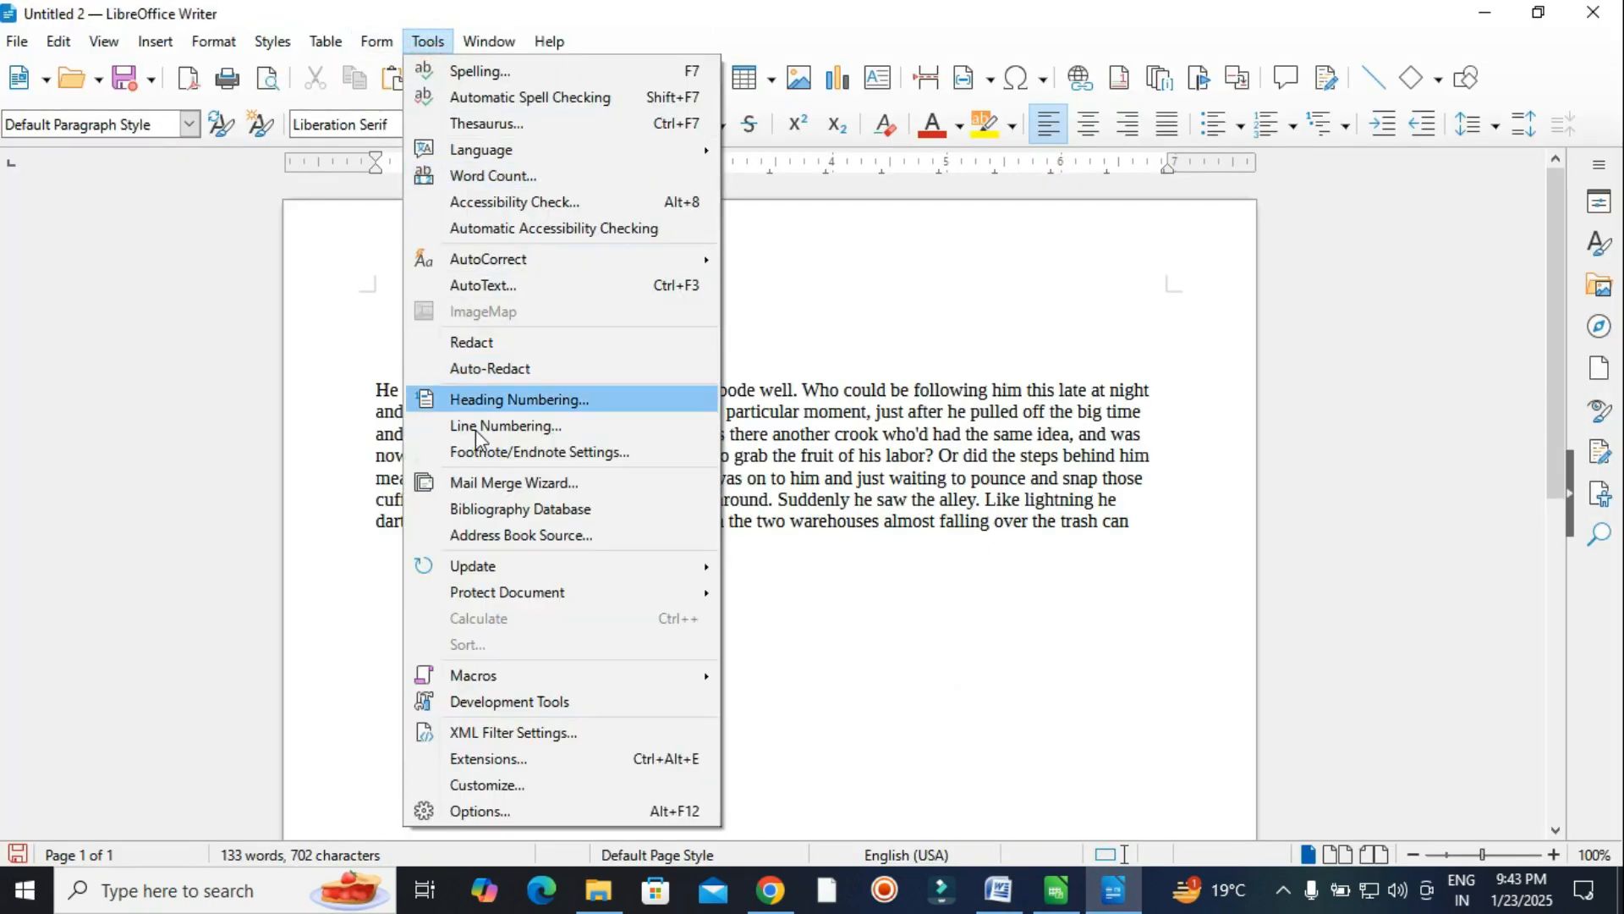
{"action": "left_click", "coordinate": [577, 484]}
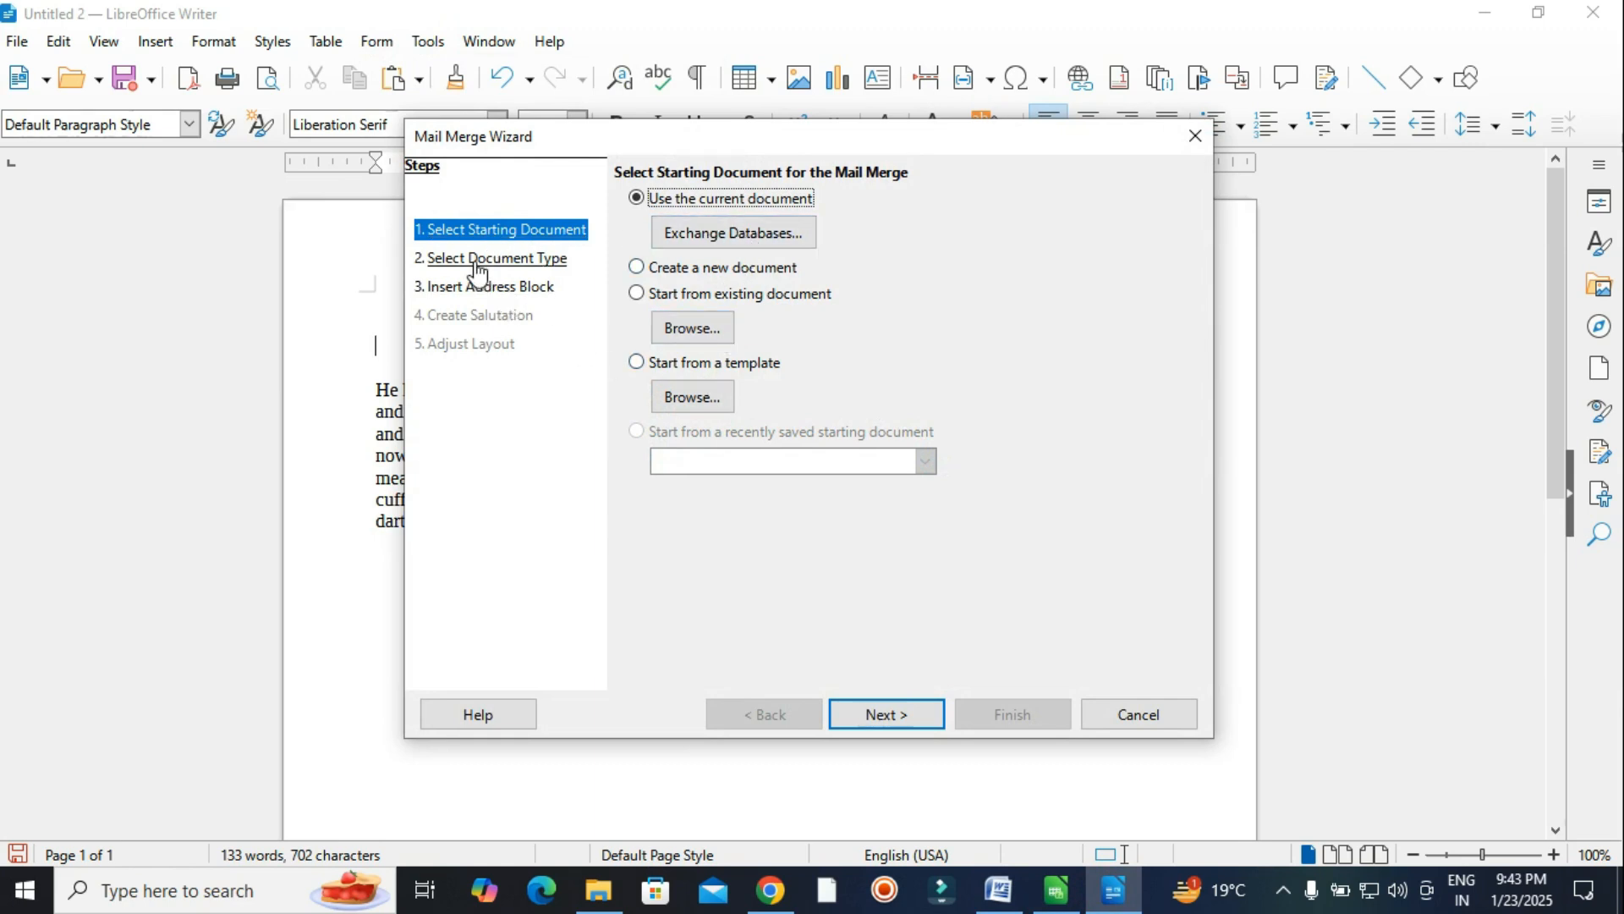
{"action": "left_click", "coordinate": [773, 200]}
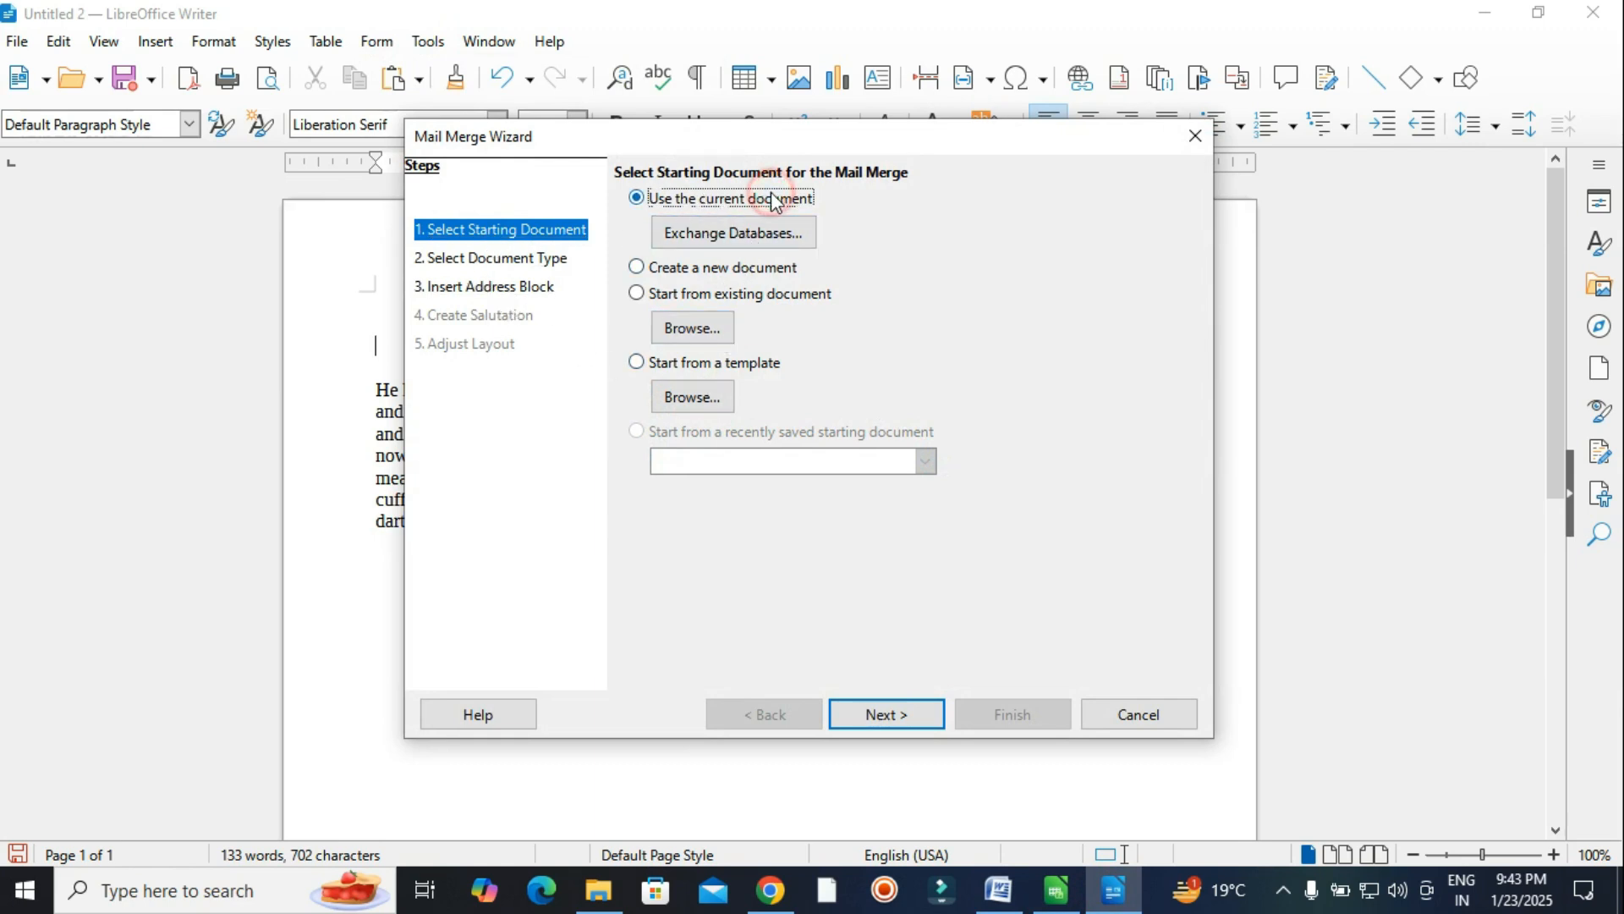
{"action": "left_click", "coordinate": [490, 263]}
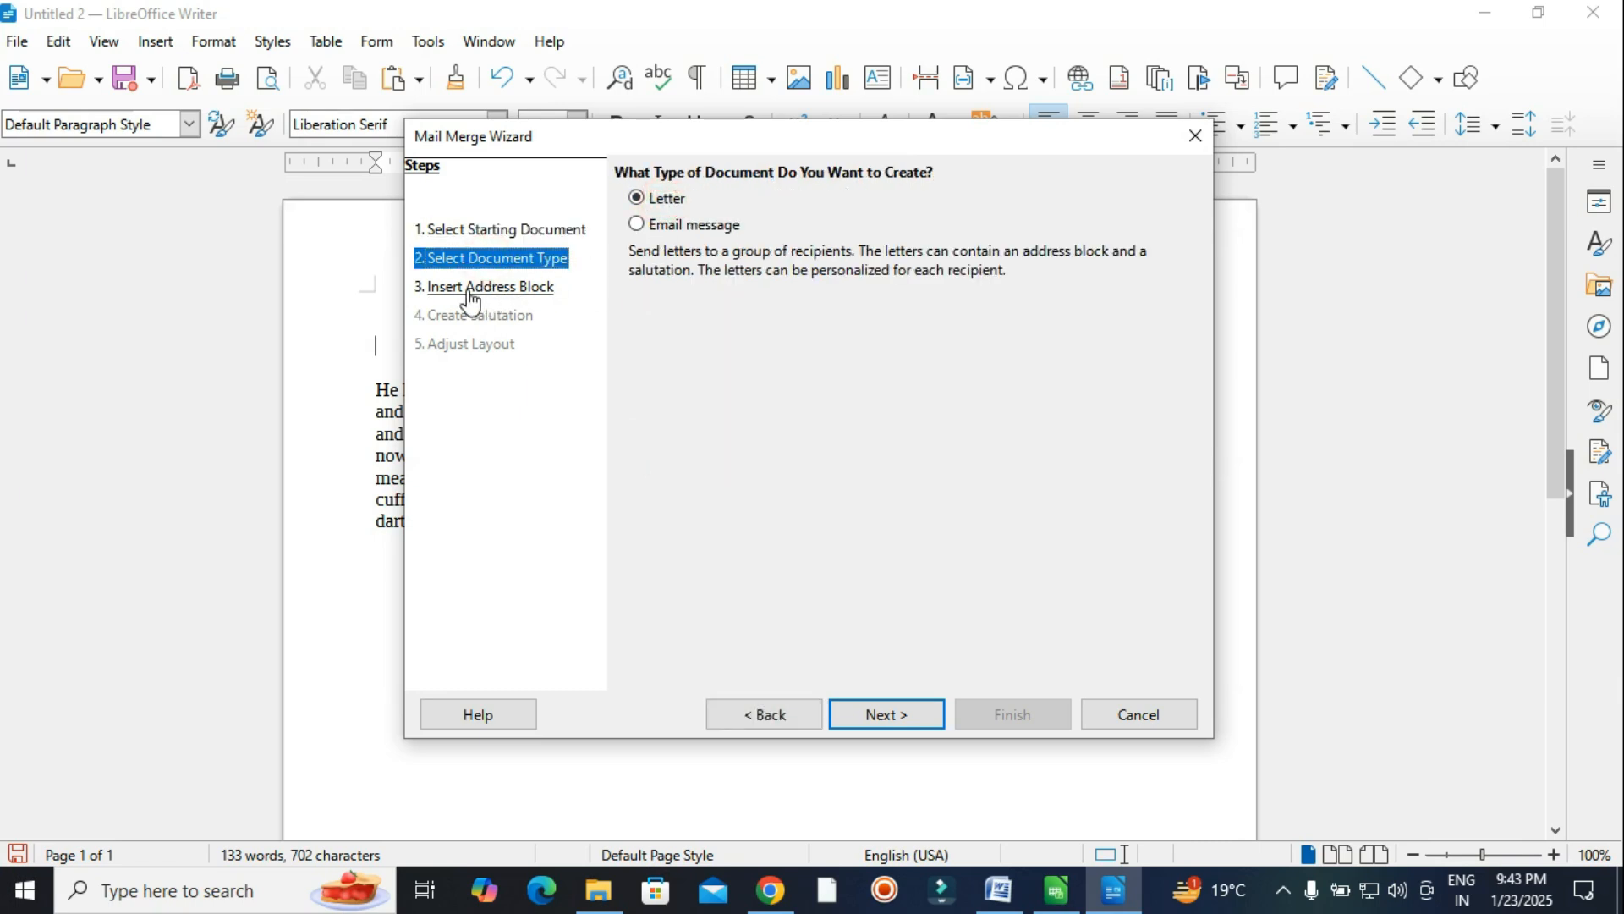
{"action": "left_click", "coordinate": [499, 288]}
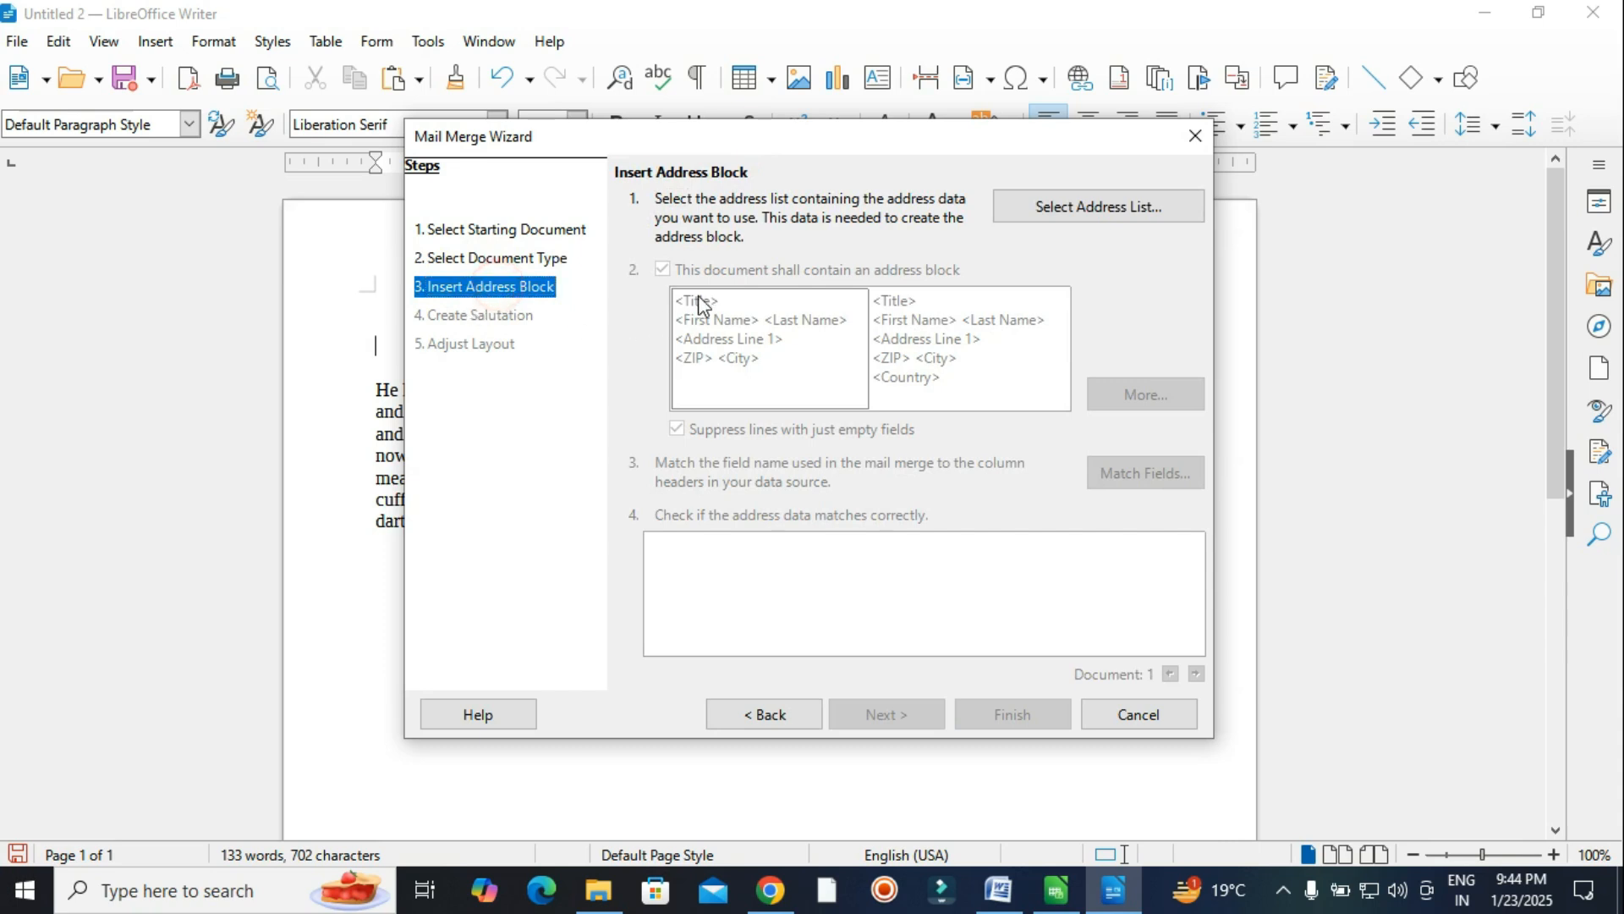
{"action": "left_click", "coordinate": [1111, 203]}
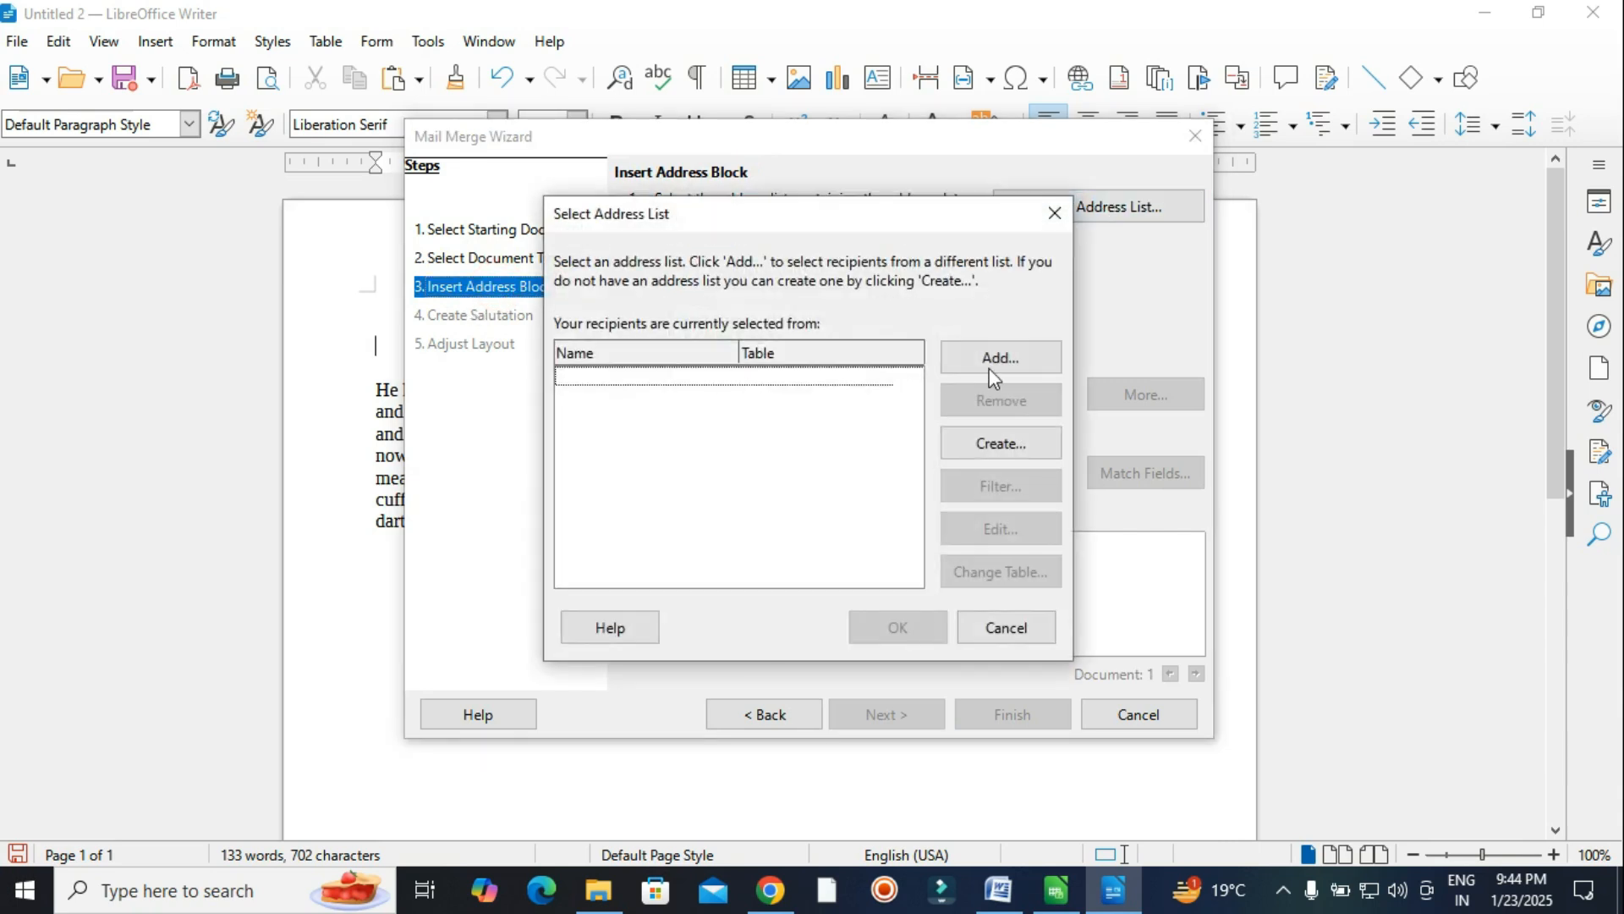
Create a new address list and enter title mr plus the first recipient's first and last name.
{"action": "left_click", "coordinate": [1017, 439]}
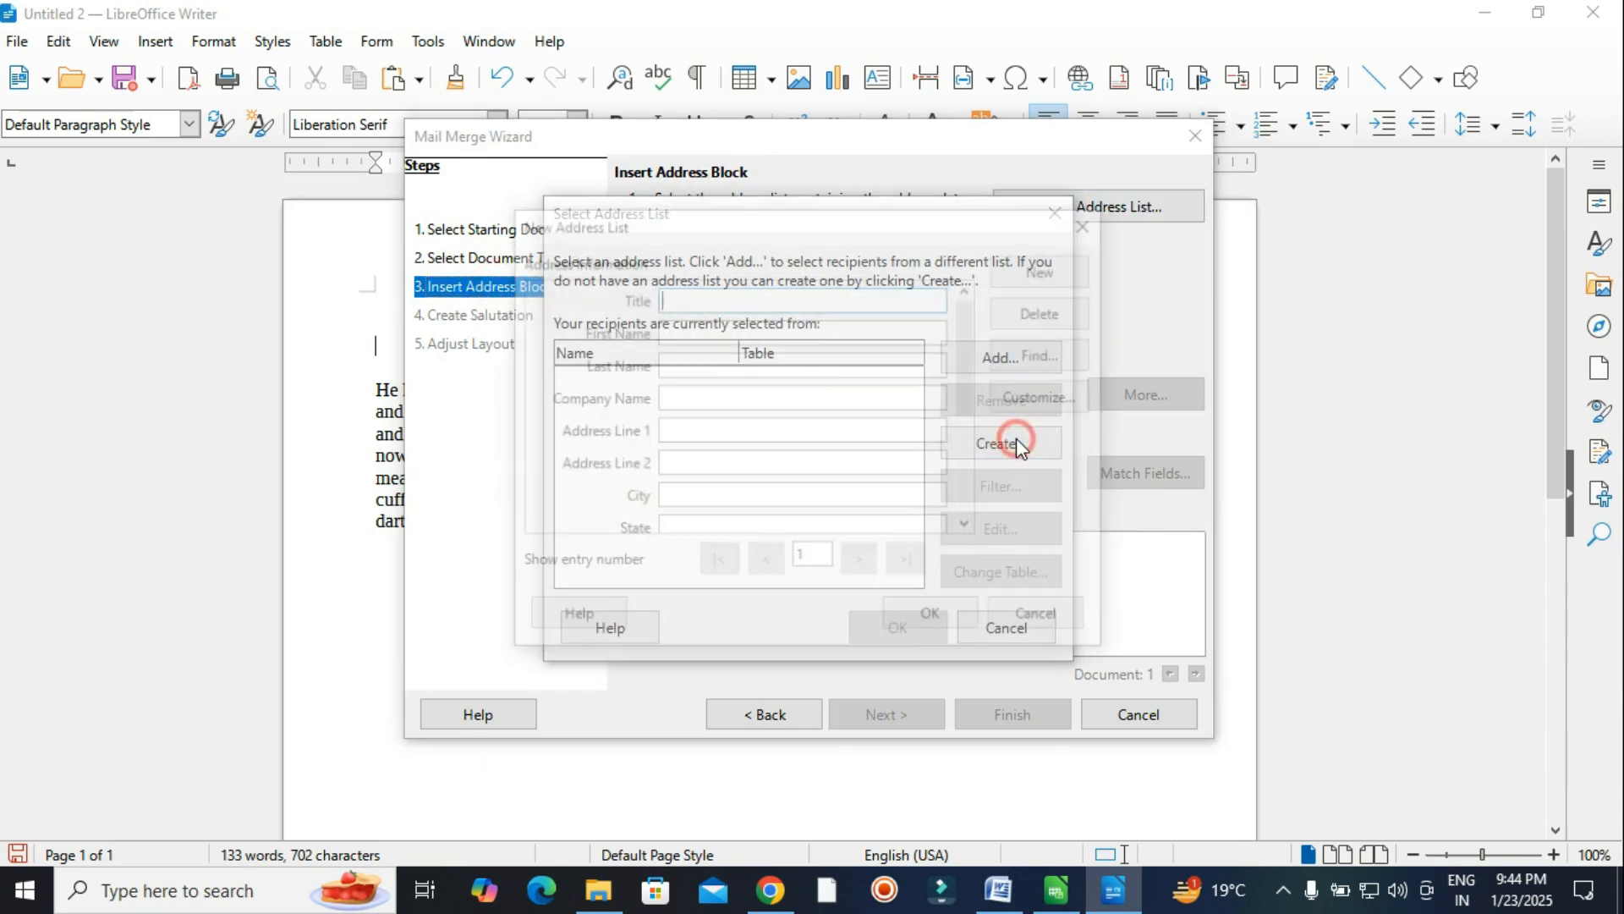
{"action": "left_click", "coordinate": [761, 302]}
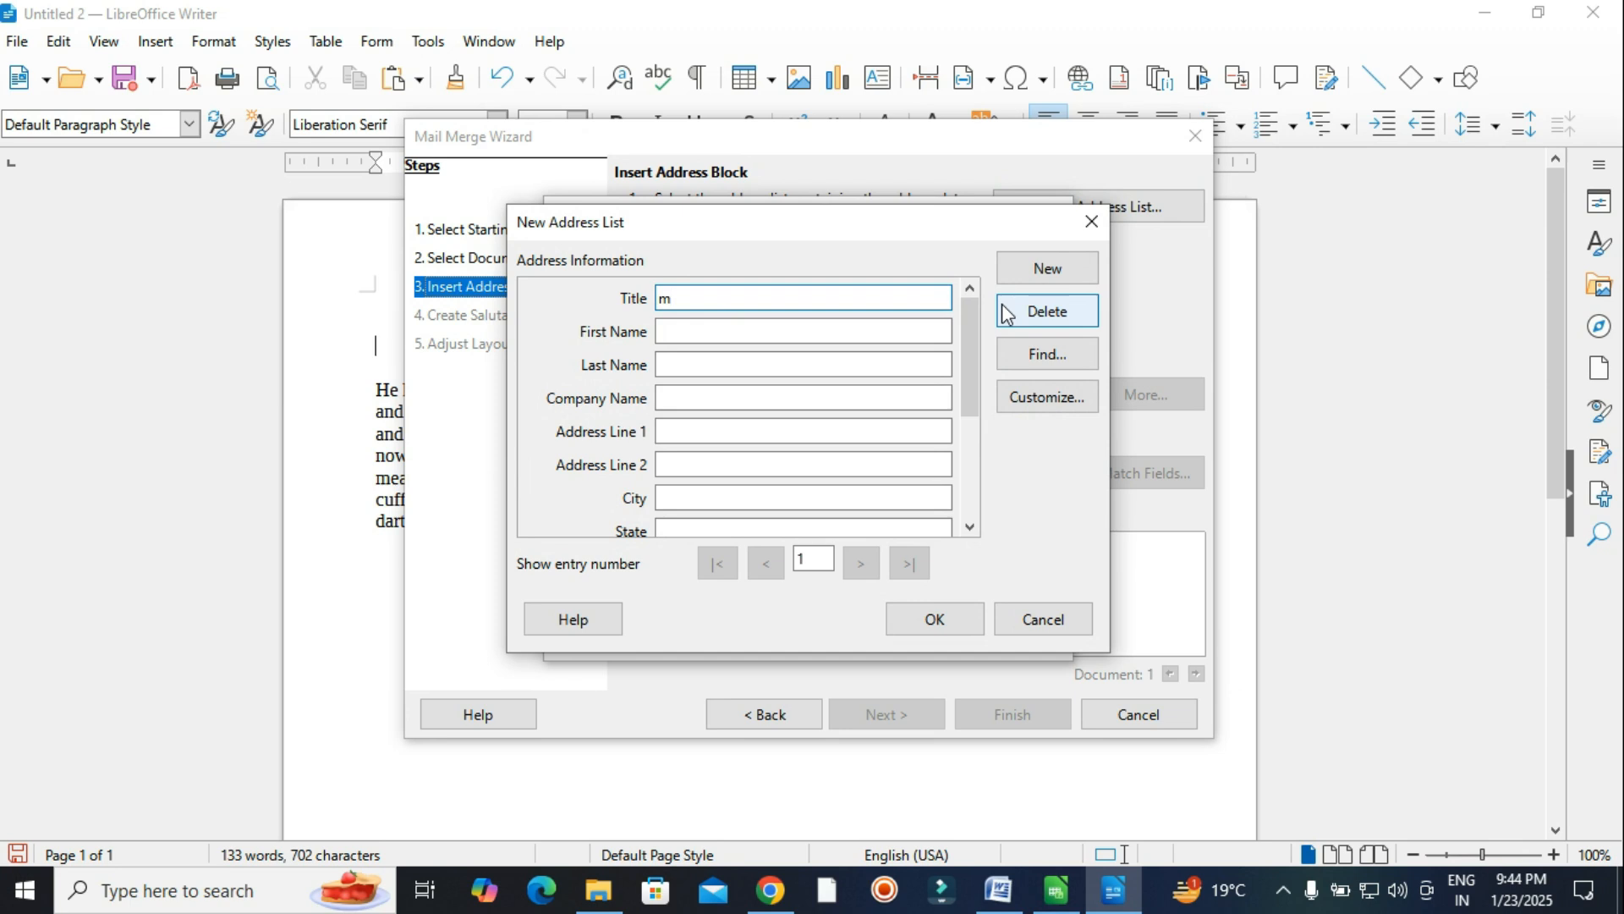
{"action": "key", "text": "Tab"}
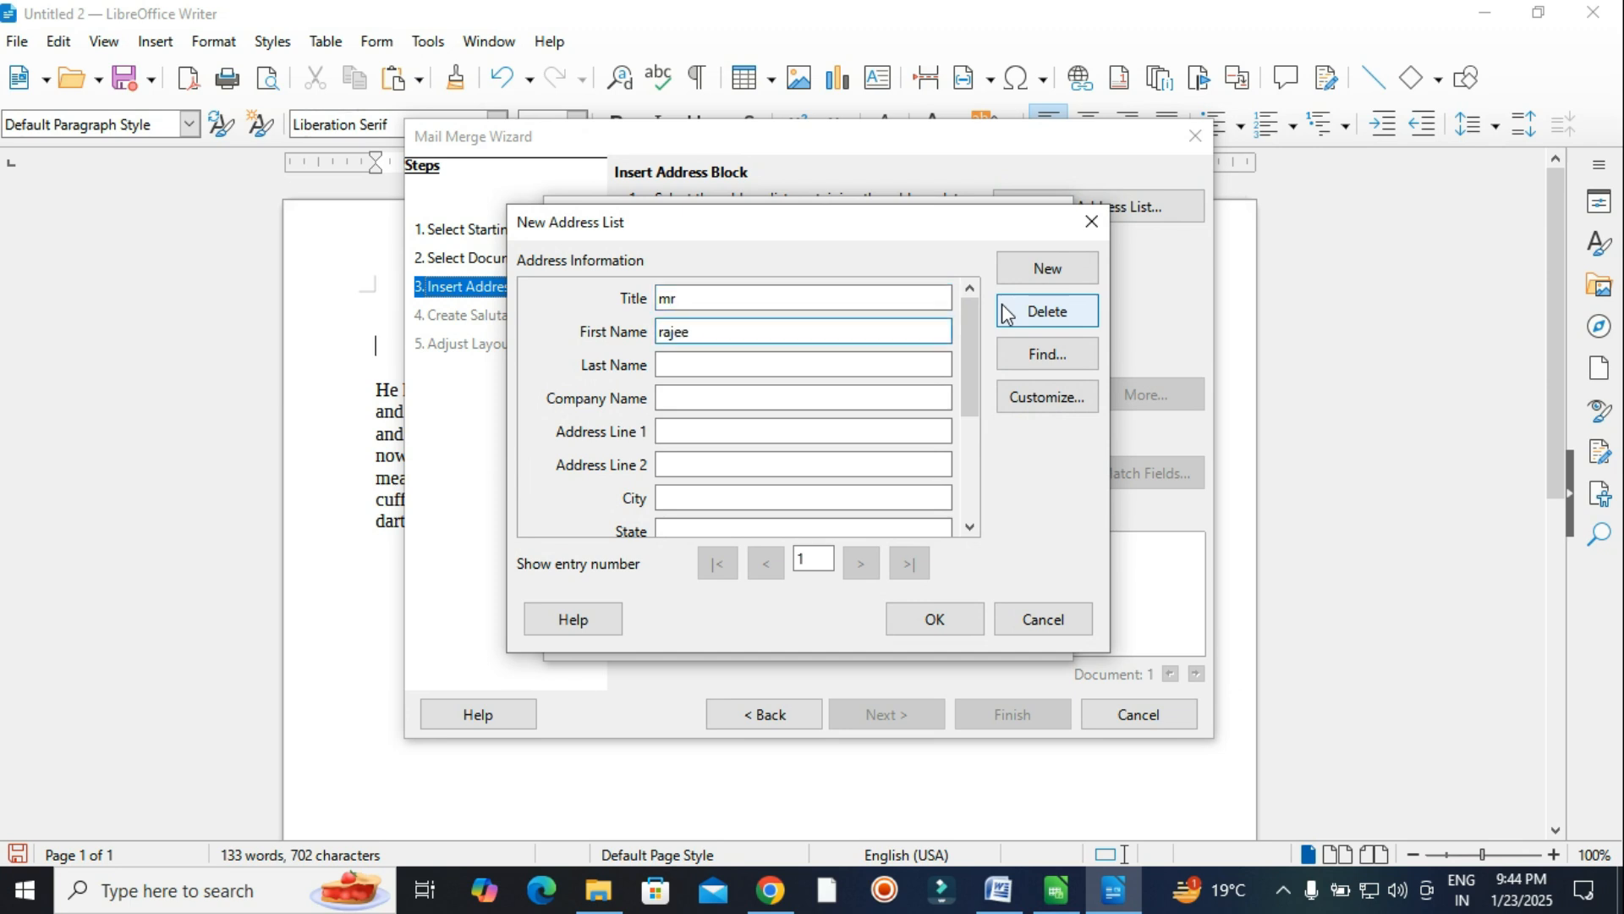
{"action": "key", "text": "Tab"}
{"action": "type", "text": "ku"}
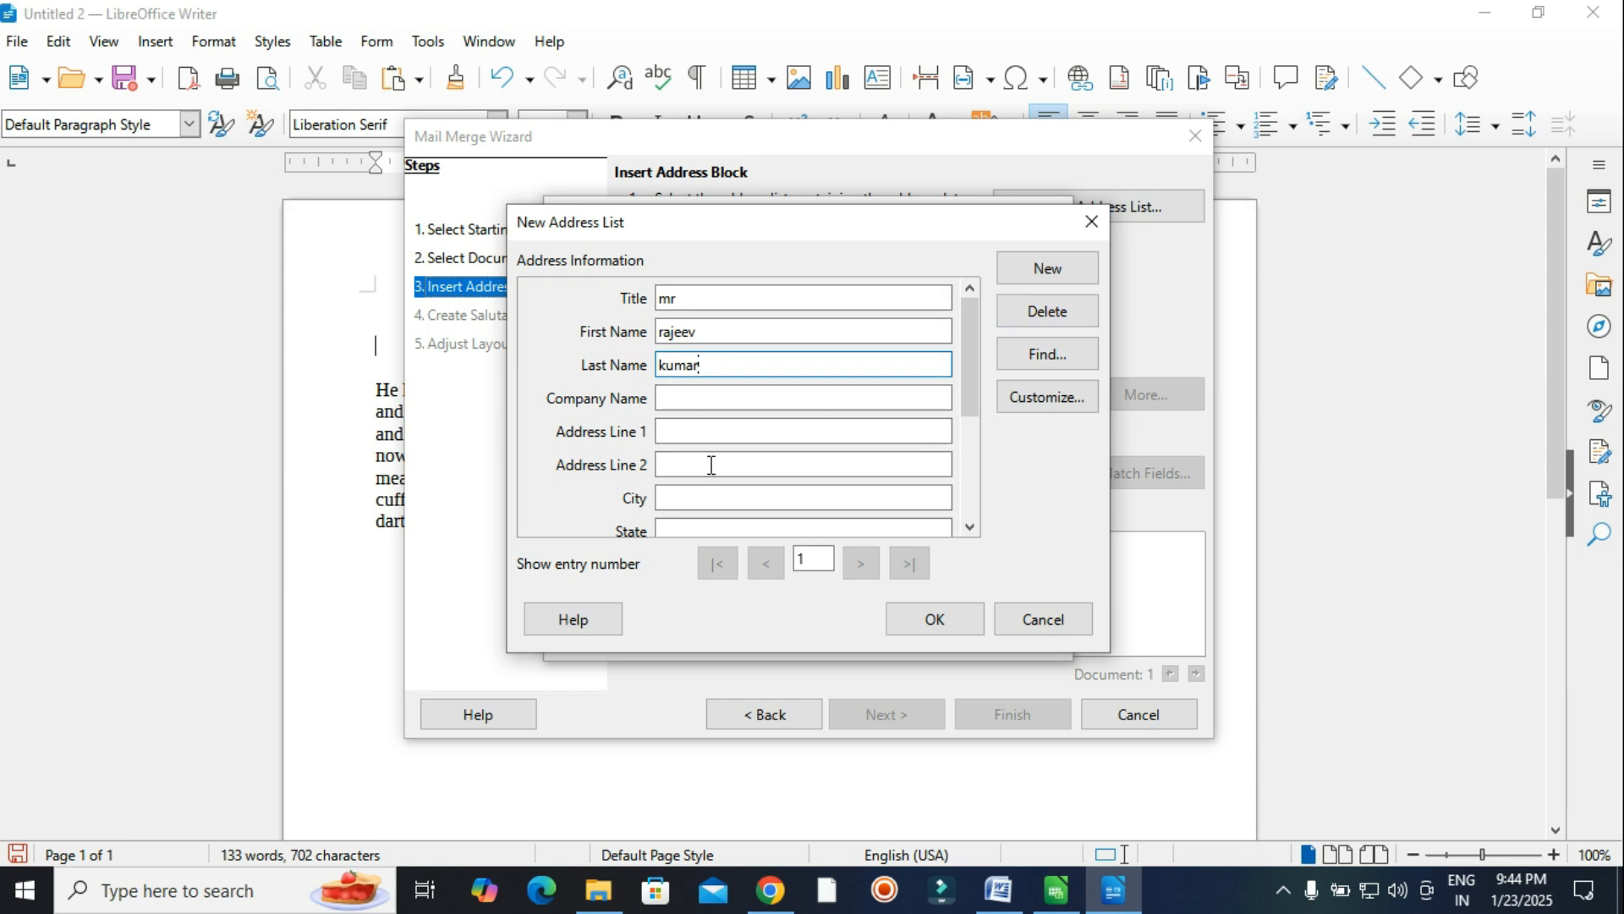
Remove Company Name, Address Line 2, Telephone private and Telephone business from the list fields.
{"action": "left_click", "coordinate": [1060, 409]}
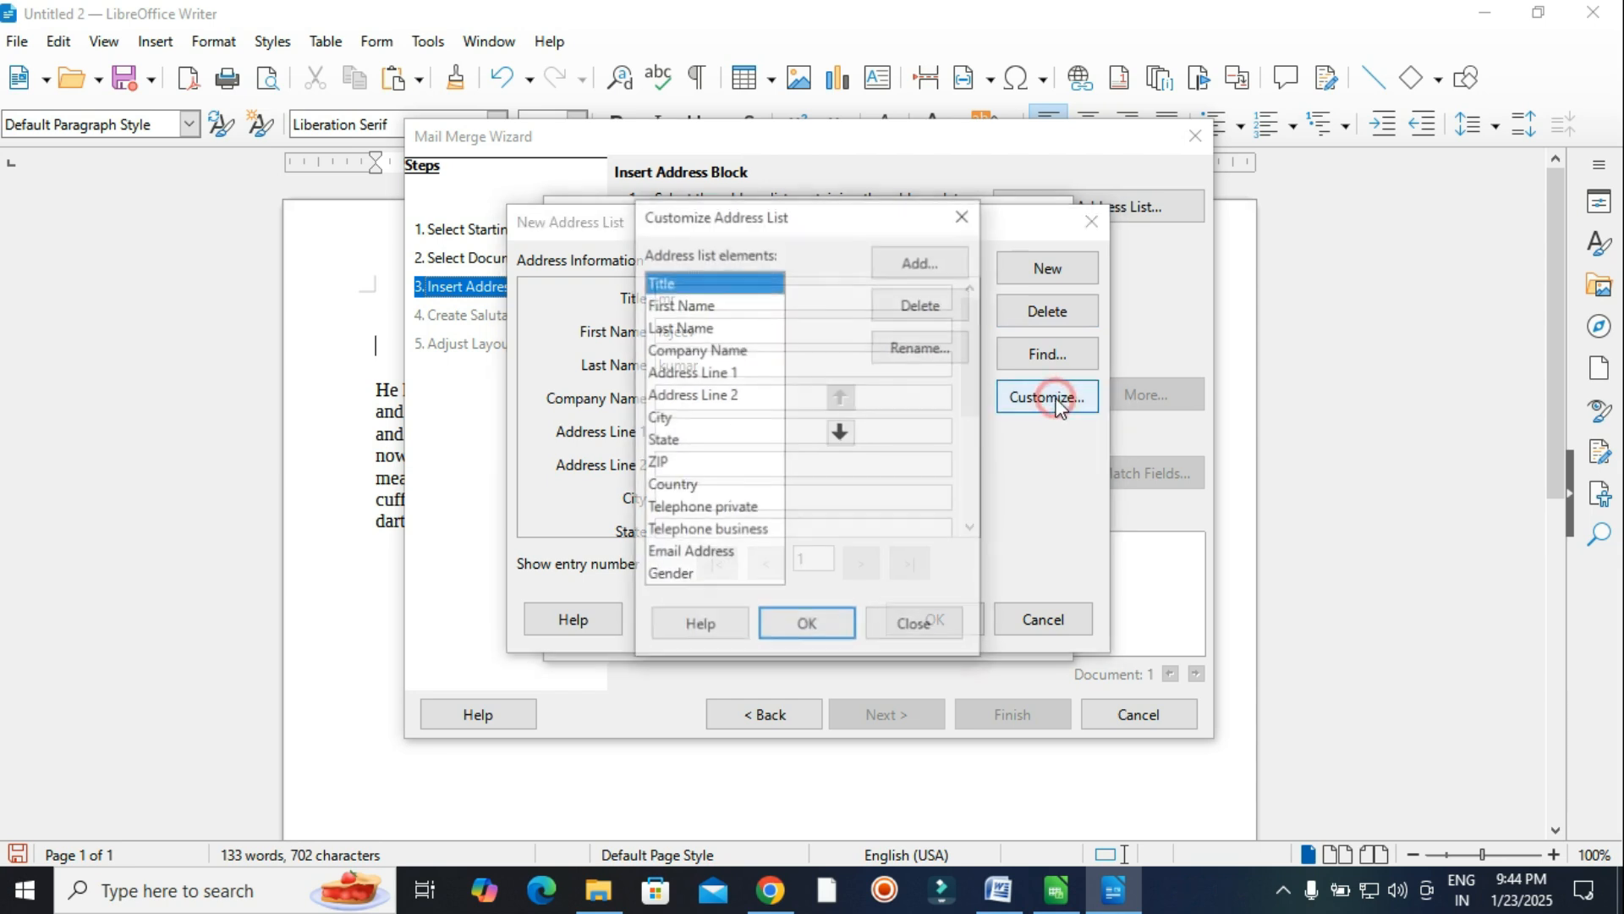
{"action": "left_click", "coordinate": [687, 348]}
{"action": "left_click", "coordinate": [920, 309]}
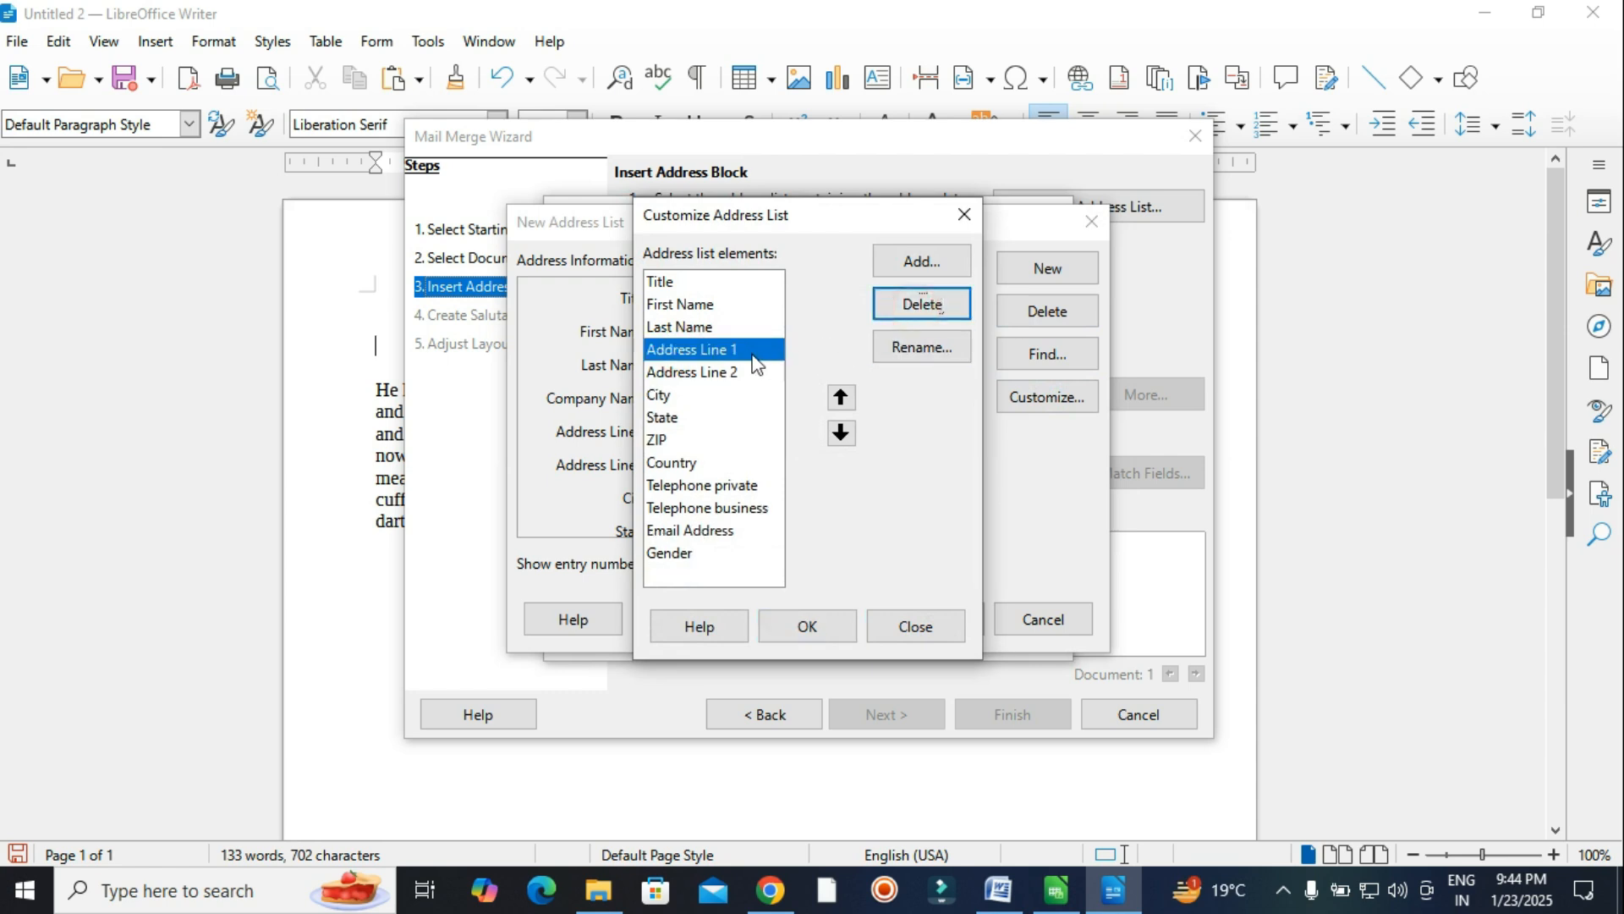
{"action": "left_click", "coordinate": [725, 371]}
{"action": "left_click", "coordinate": [914, 312]}
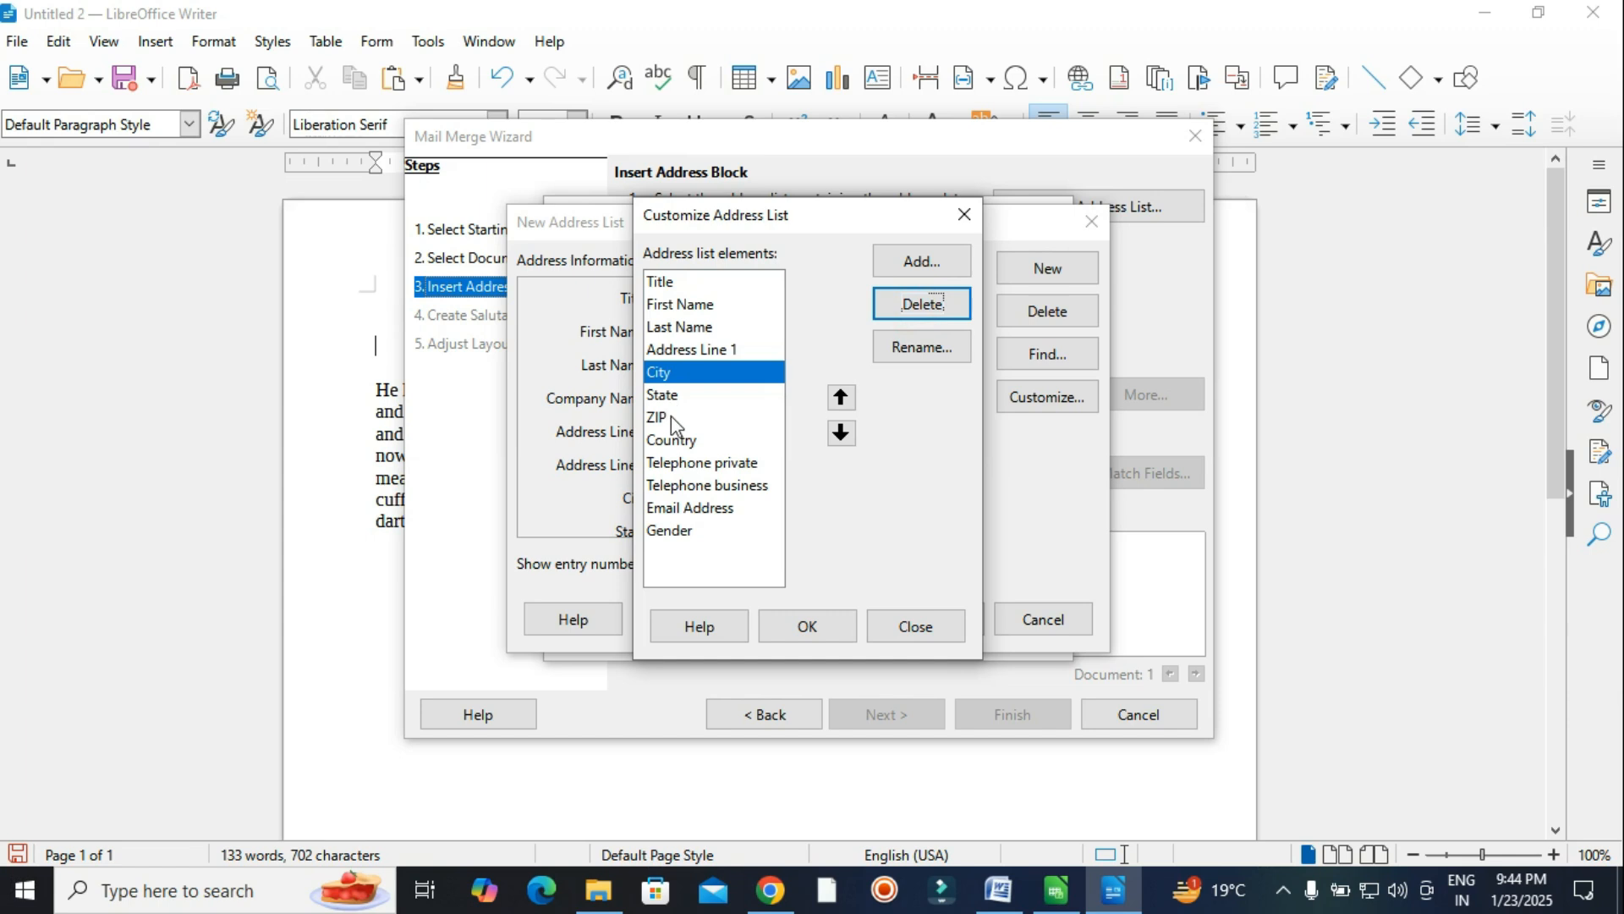
{"action": "left_click", "coordinate": [681, 466]}
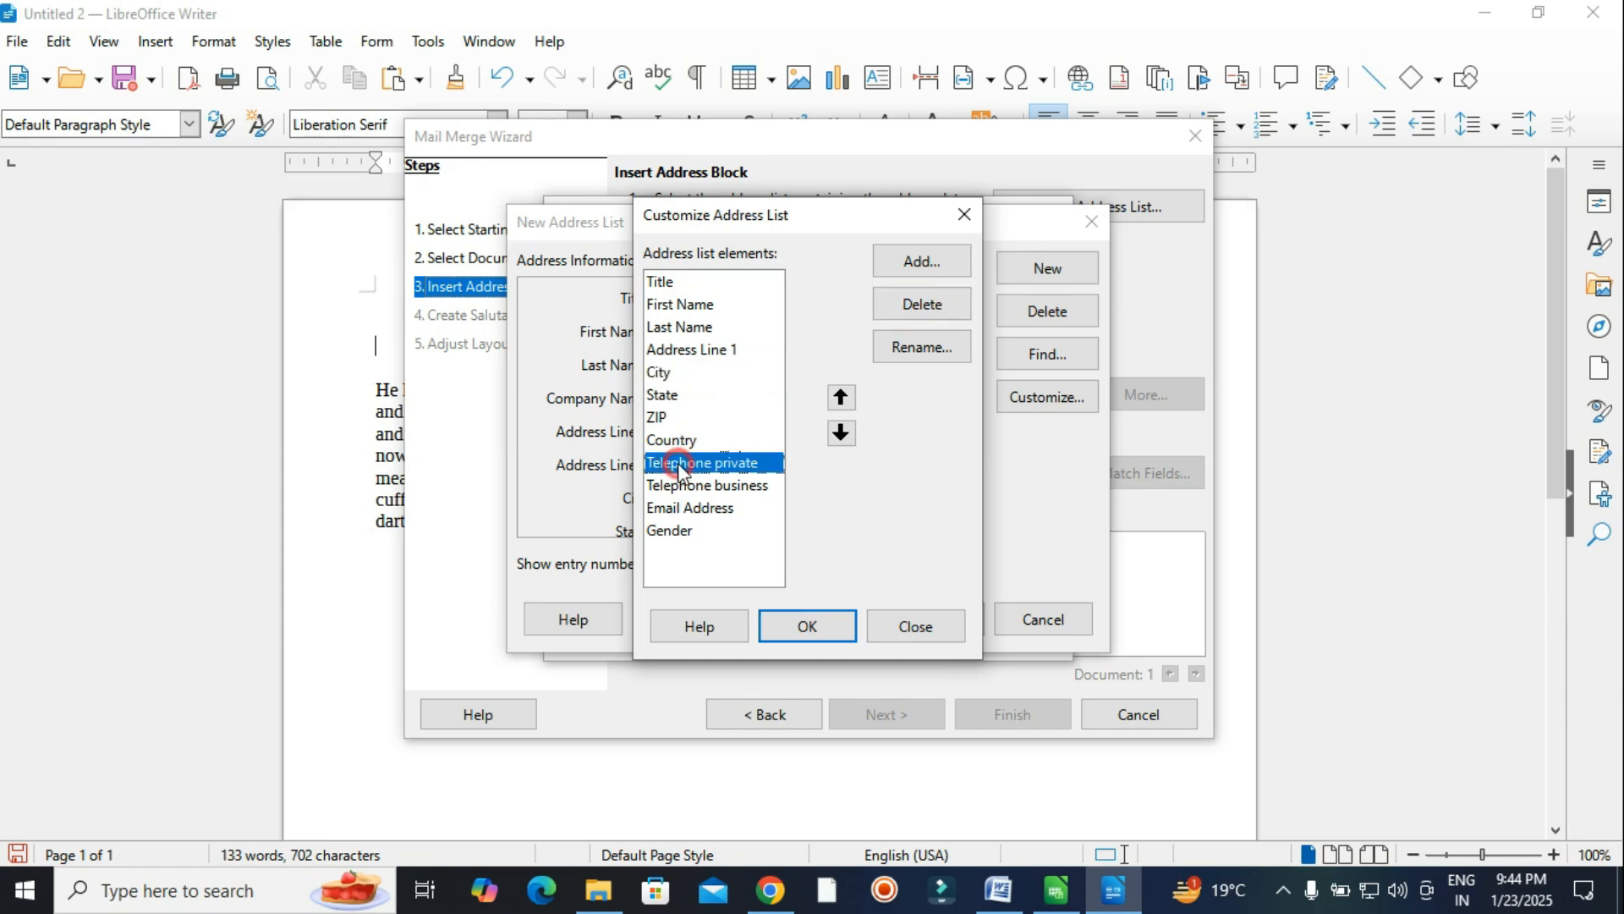
{"action": "left_click", "coordinate": [920, 305]}
{"action": "left_click", "coordinate": [921, 310]}
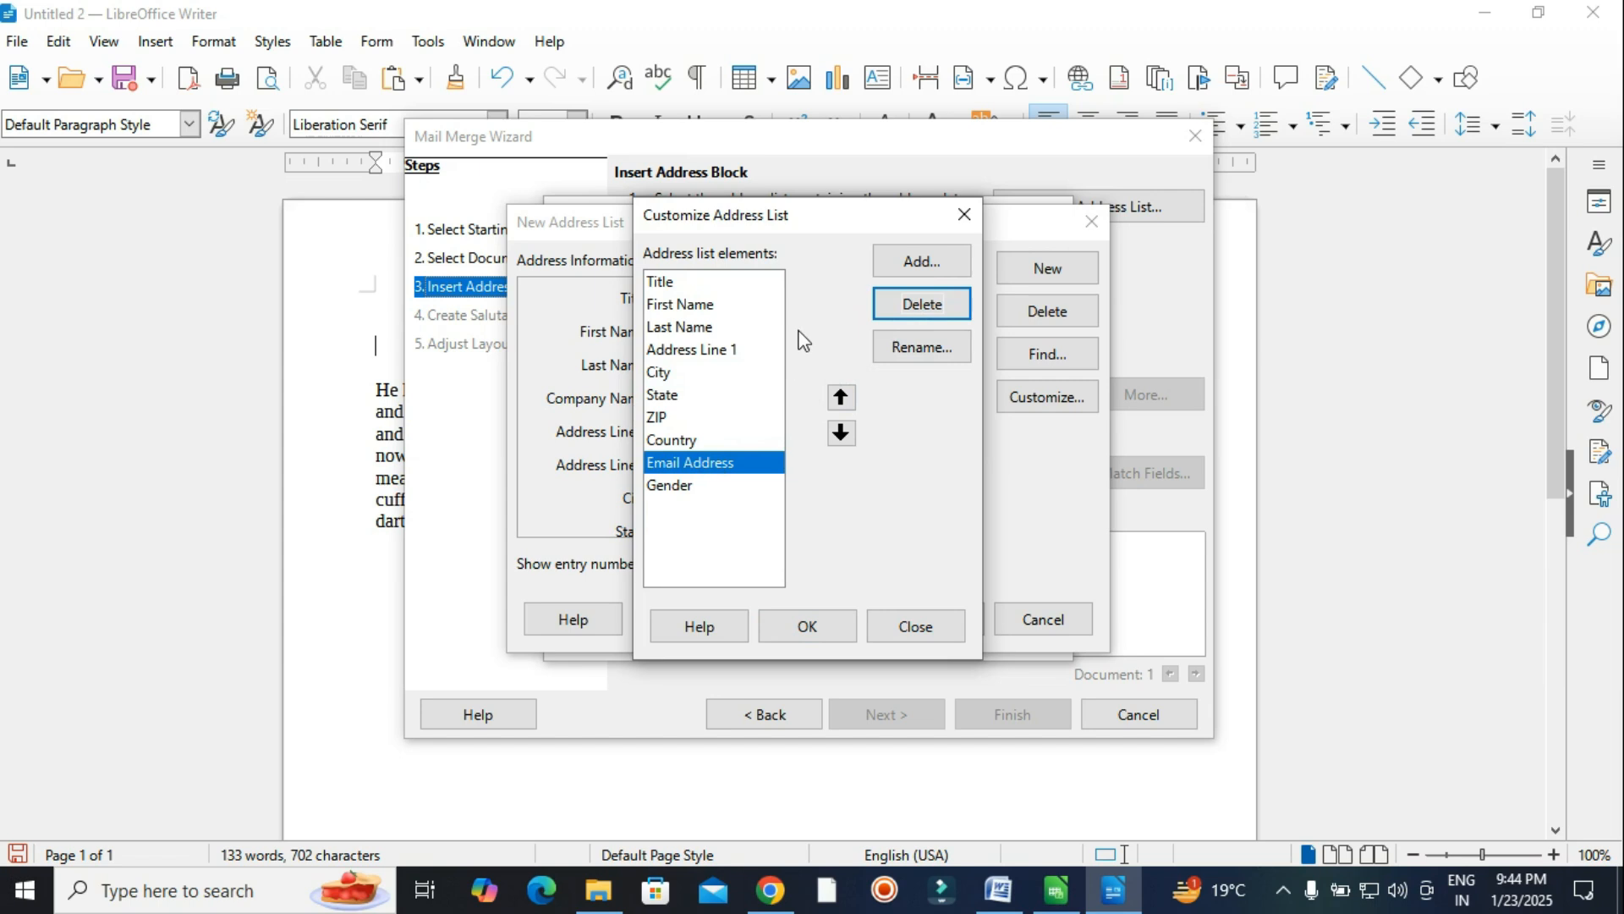
Add a custom 'department' field and apply the customised field list.
{"action": "left_click", "coordinate": [920, 262]}
{"action": "type", "text": "department"}
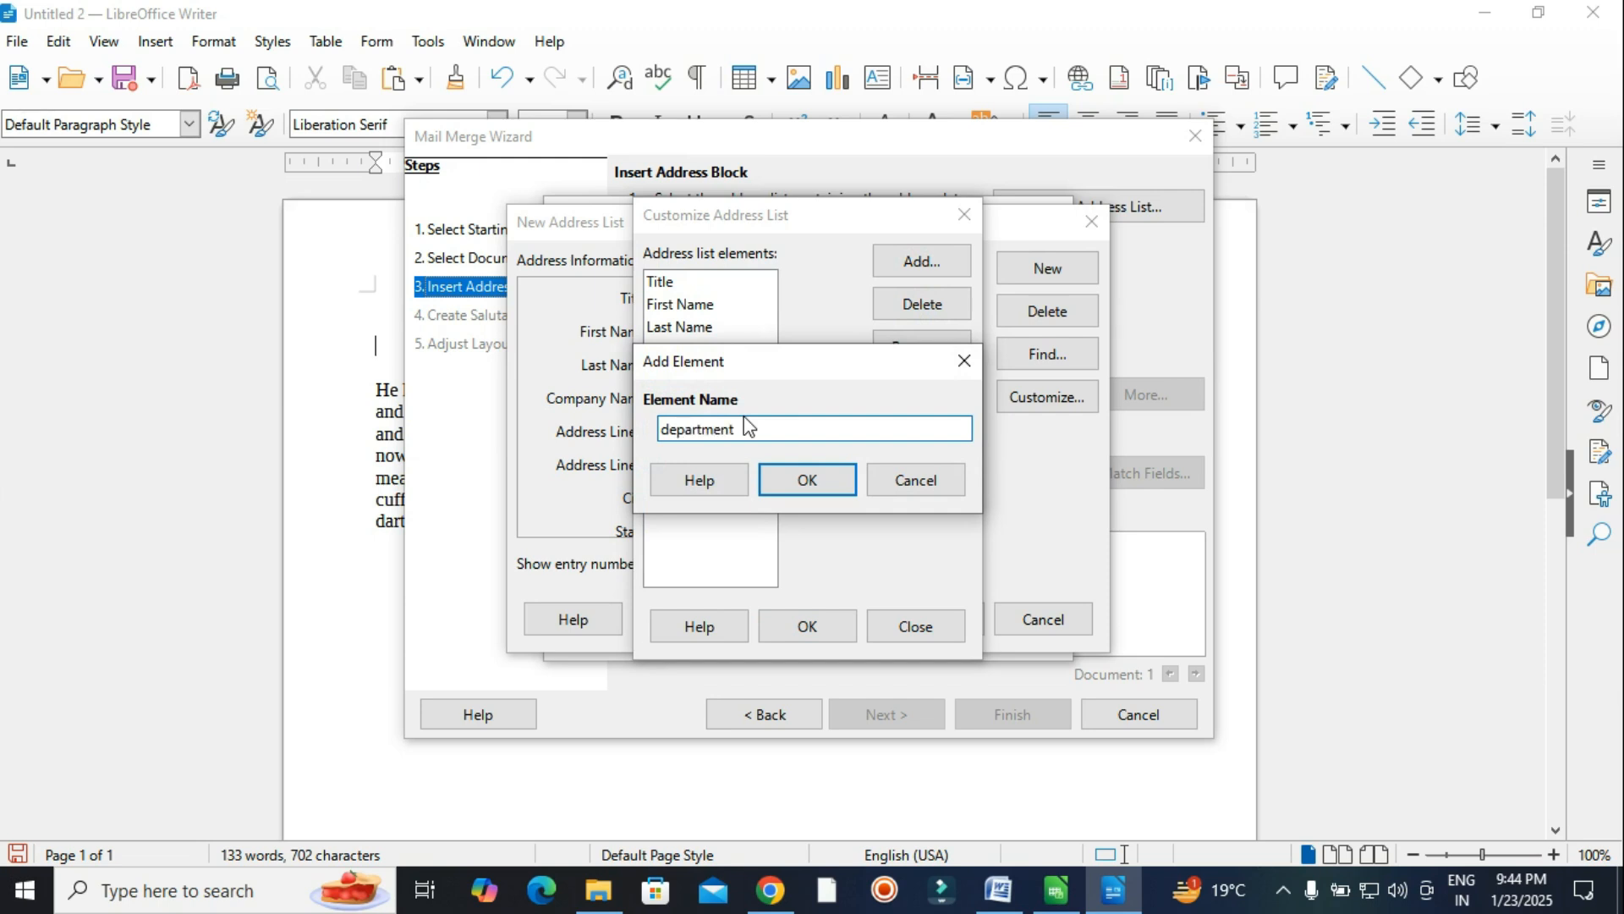
{"action": "left_click", "coordinate": [800, 484]}
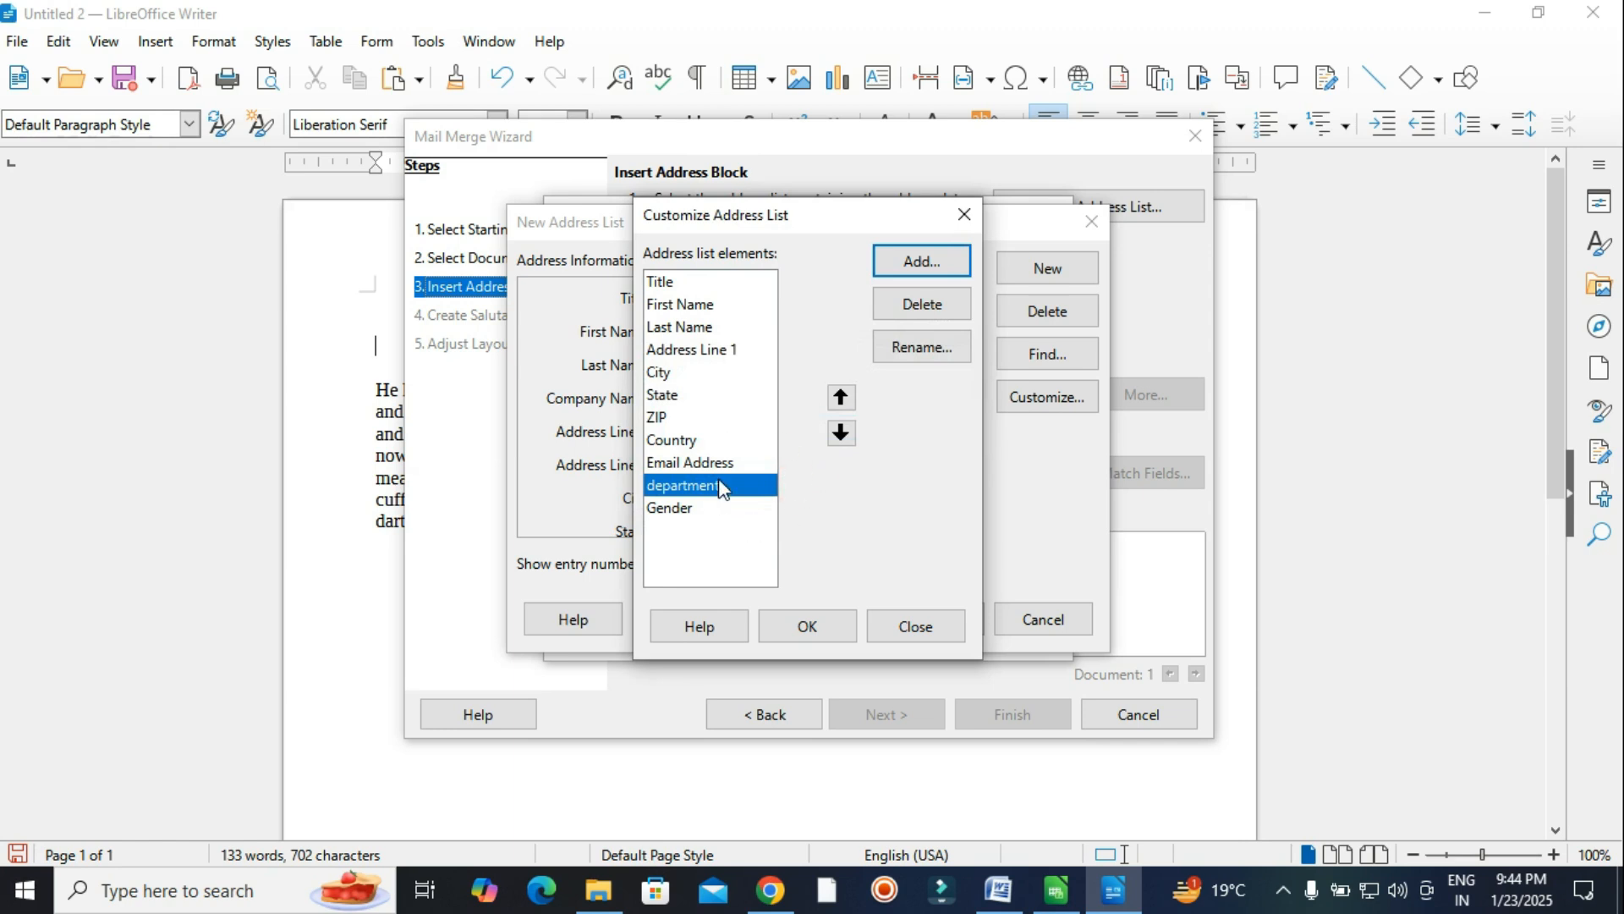
{"action": "left_click", "coordinate": [835, 632]}
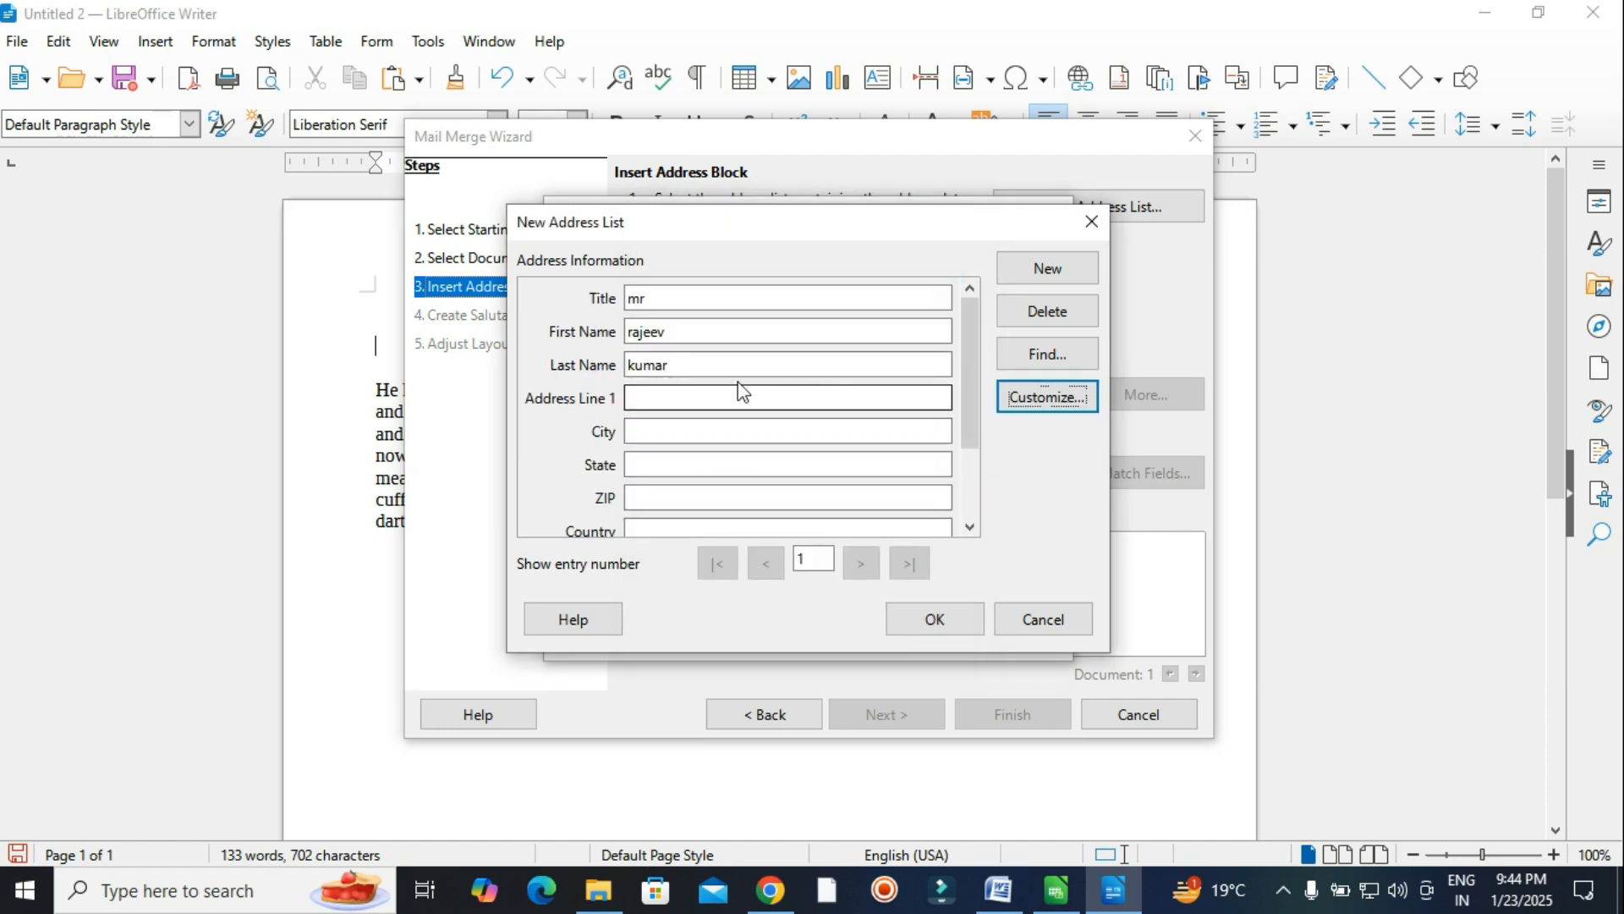
Enter entry 1's Address Line 1, city banda, state up and ZIP 210001.
{"action": "mouse_move", "coordinate": [966, 339]}
{"action": "left_mouse_down"}
{"action": "mouse_move", "coordinate": [968, 459]}
{"action": "mouse_move", "coordinate": [972, 362]}
{"action": "left_mouse_up"}
{"action": "left_click", "coordinate": [738, 321]}
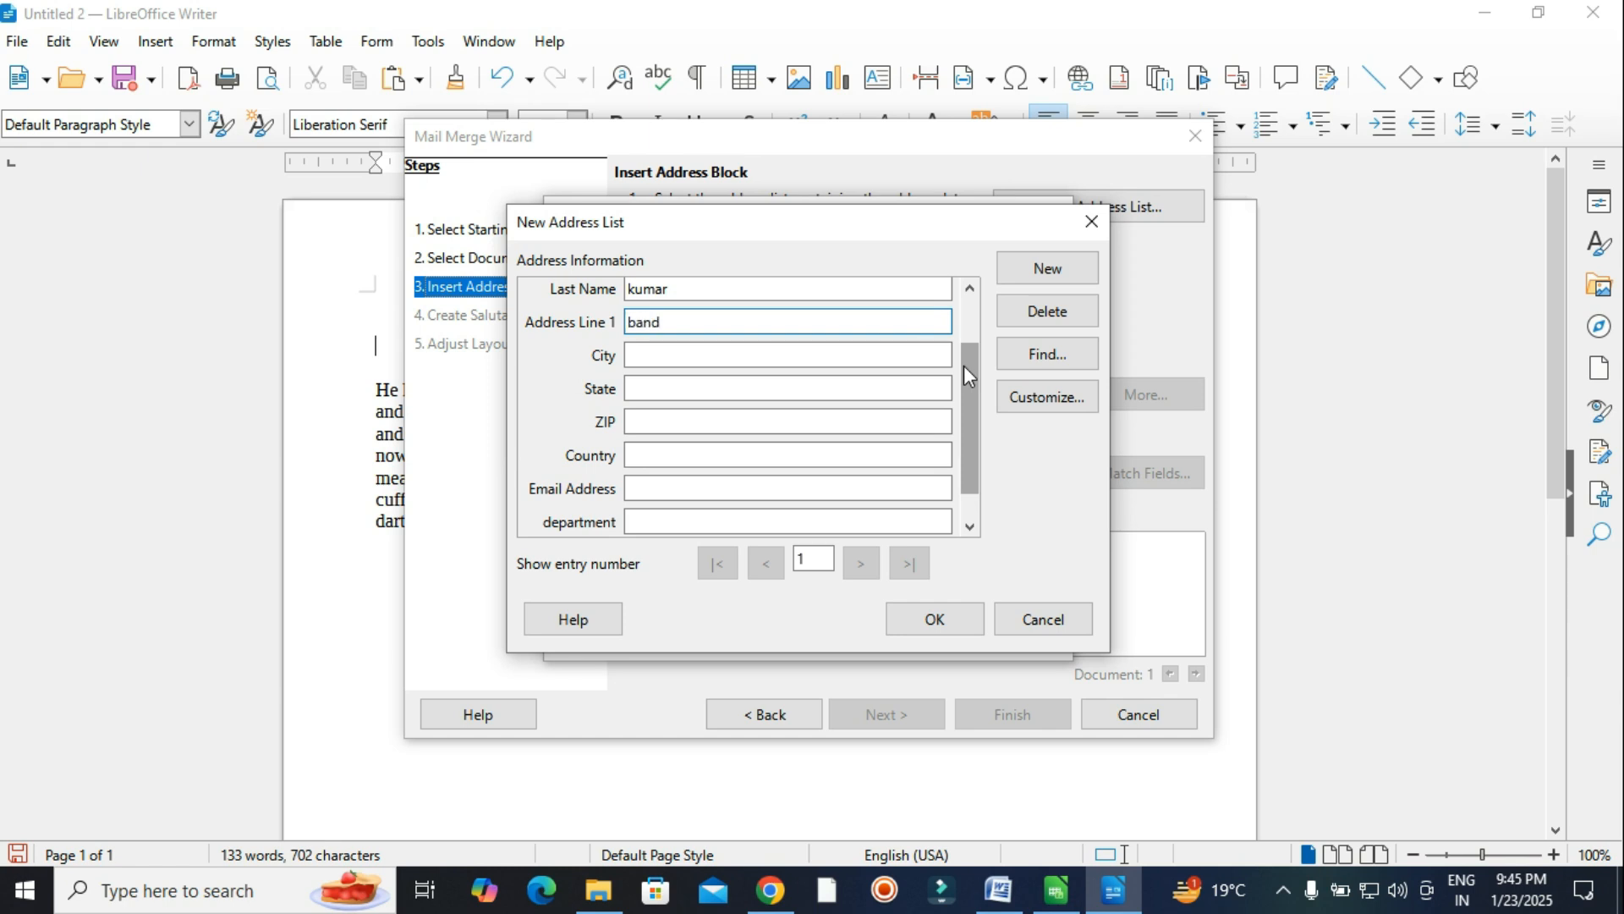
{"action": "key", "text": "Tab"}
{"action": "type", "text": "banda"}
{"action": "key", "text": "Tab"}
{"action": "type", "text": "up"}
{"action": "key", "text": "Tab"}
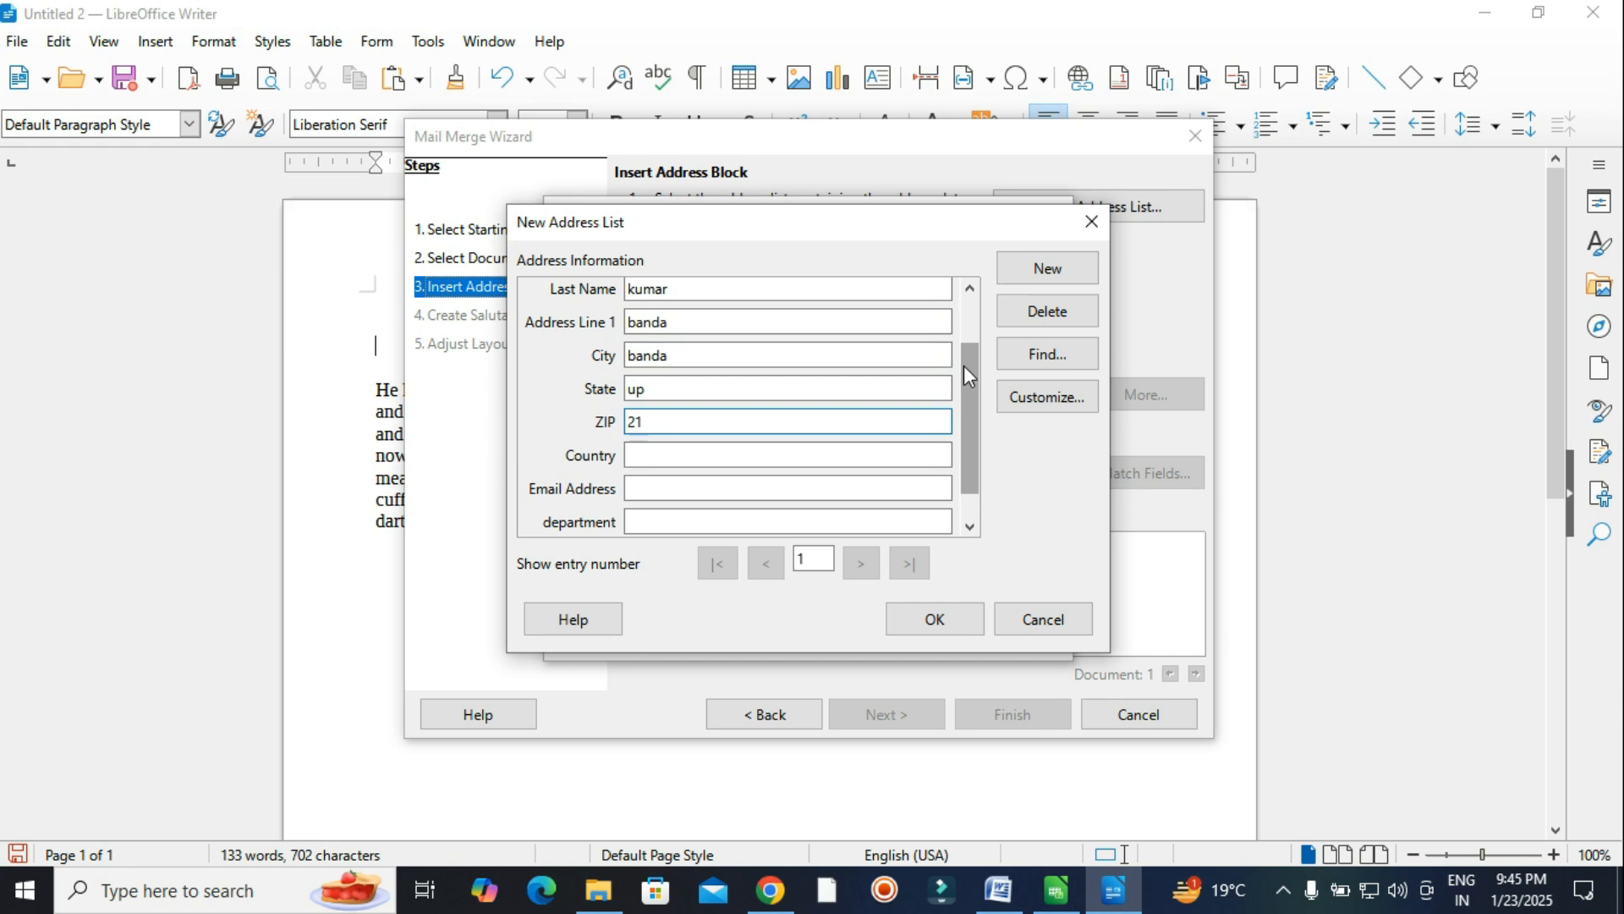
{"action": "type", "text": "210001"}
Enter country india, the recipient's e-mail, department engineering, and gender male.
{"action": "key", "text": "Tab"}
{"action": "type", "text": "india"}
{"action": "key", "text": "Tab"}
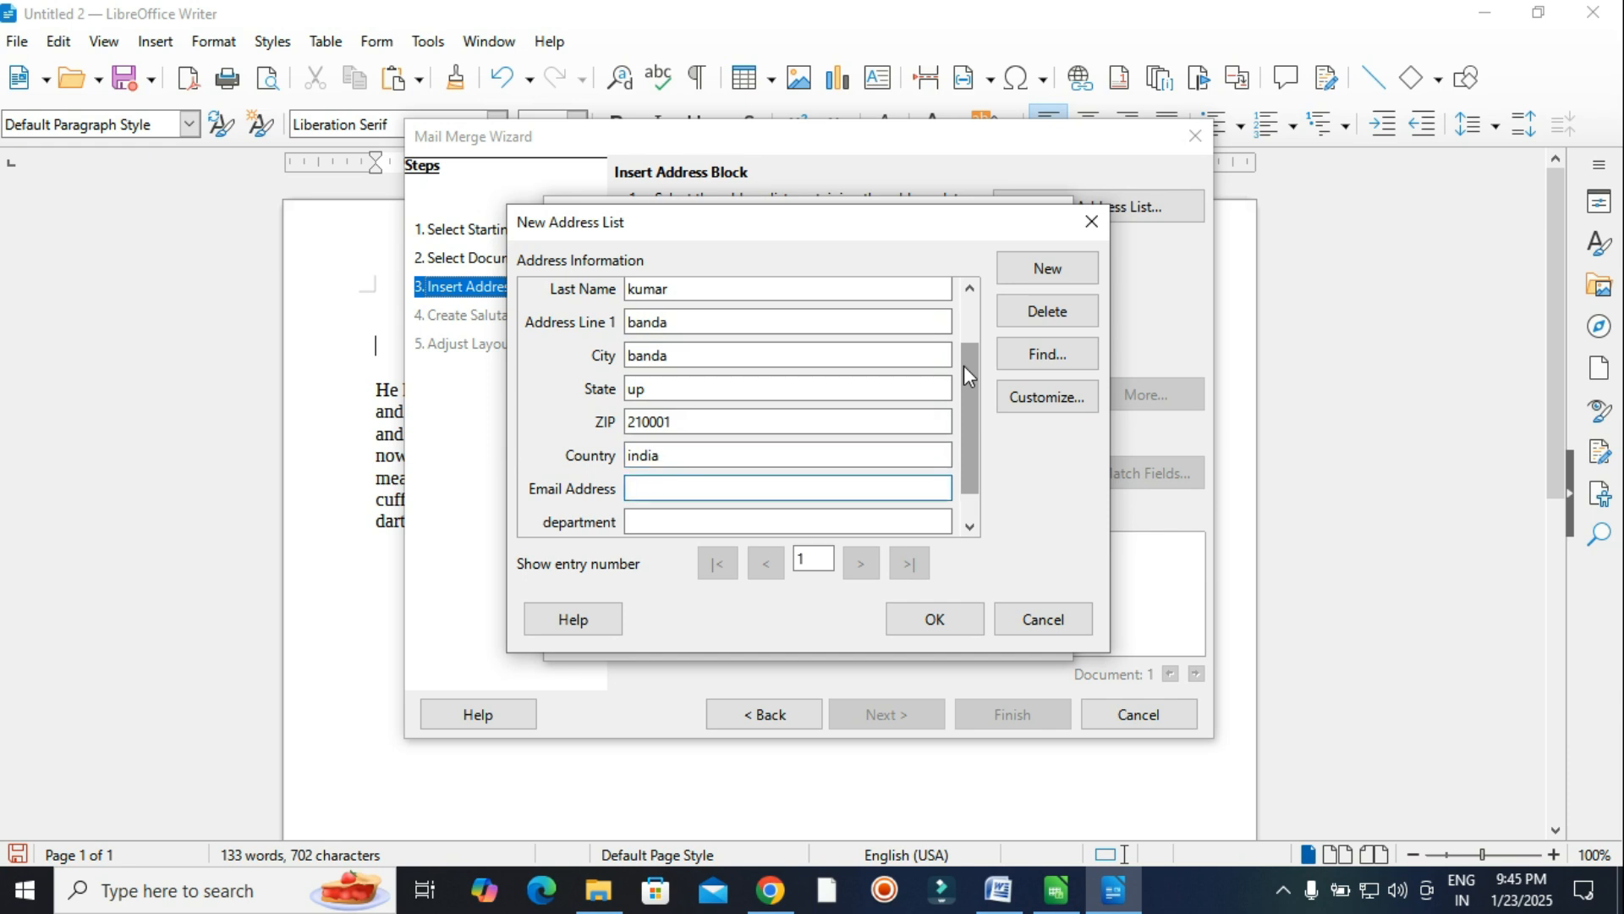
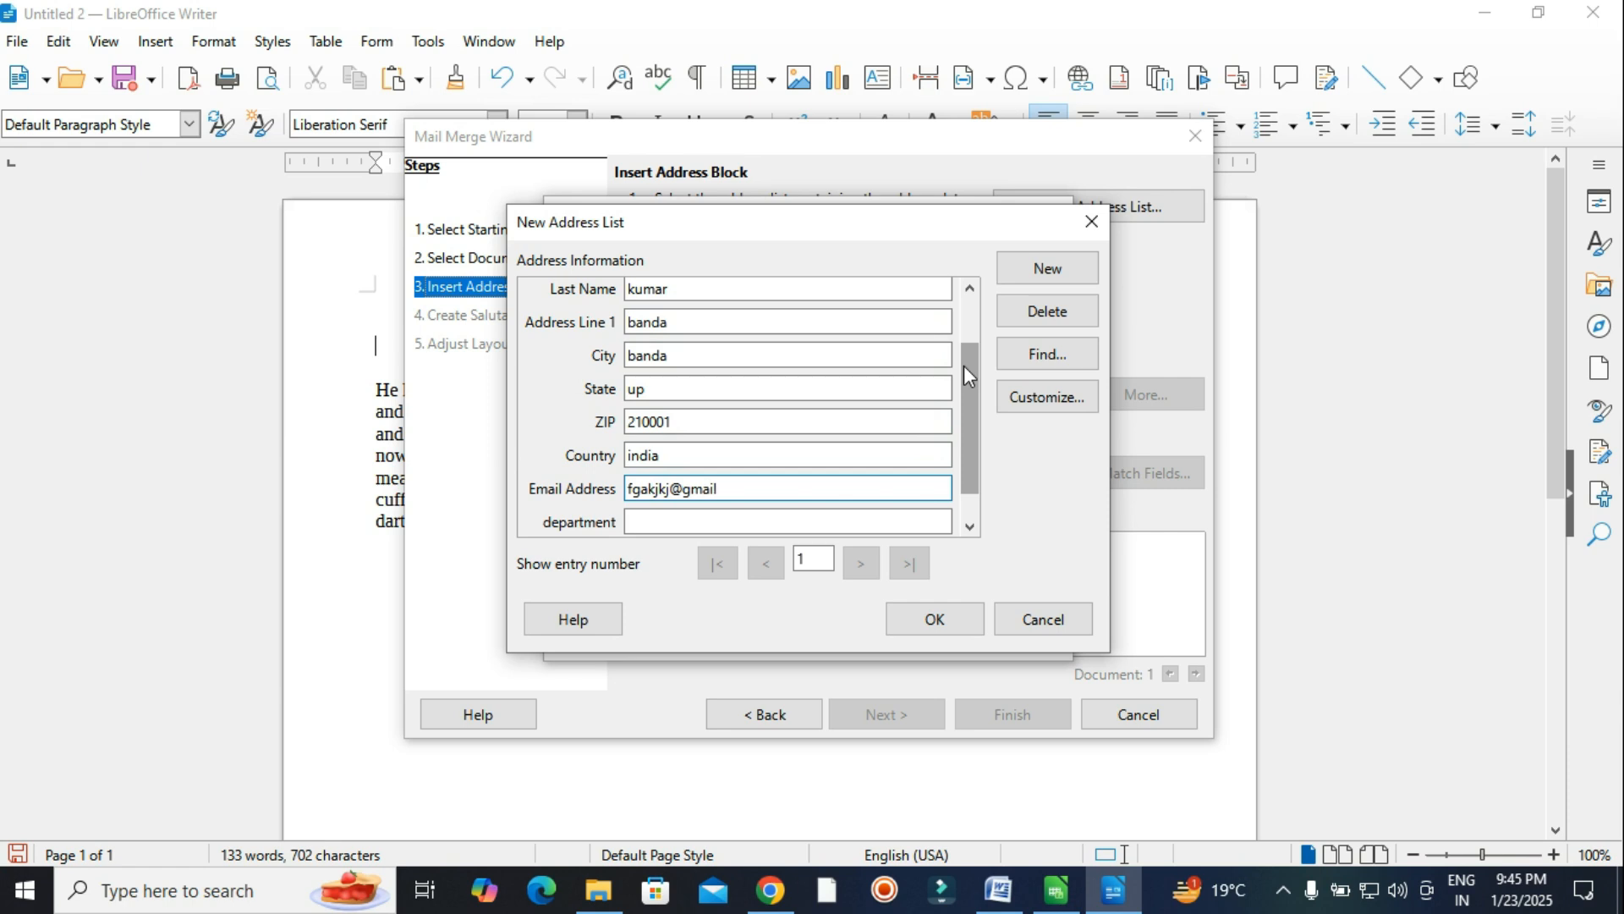
{"action": "key", "text": "Tab"}
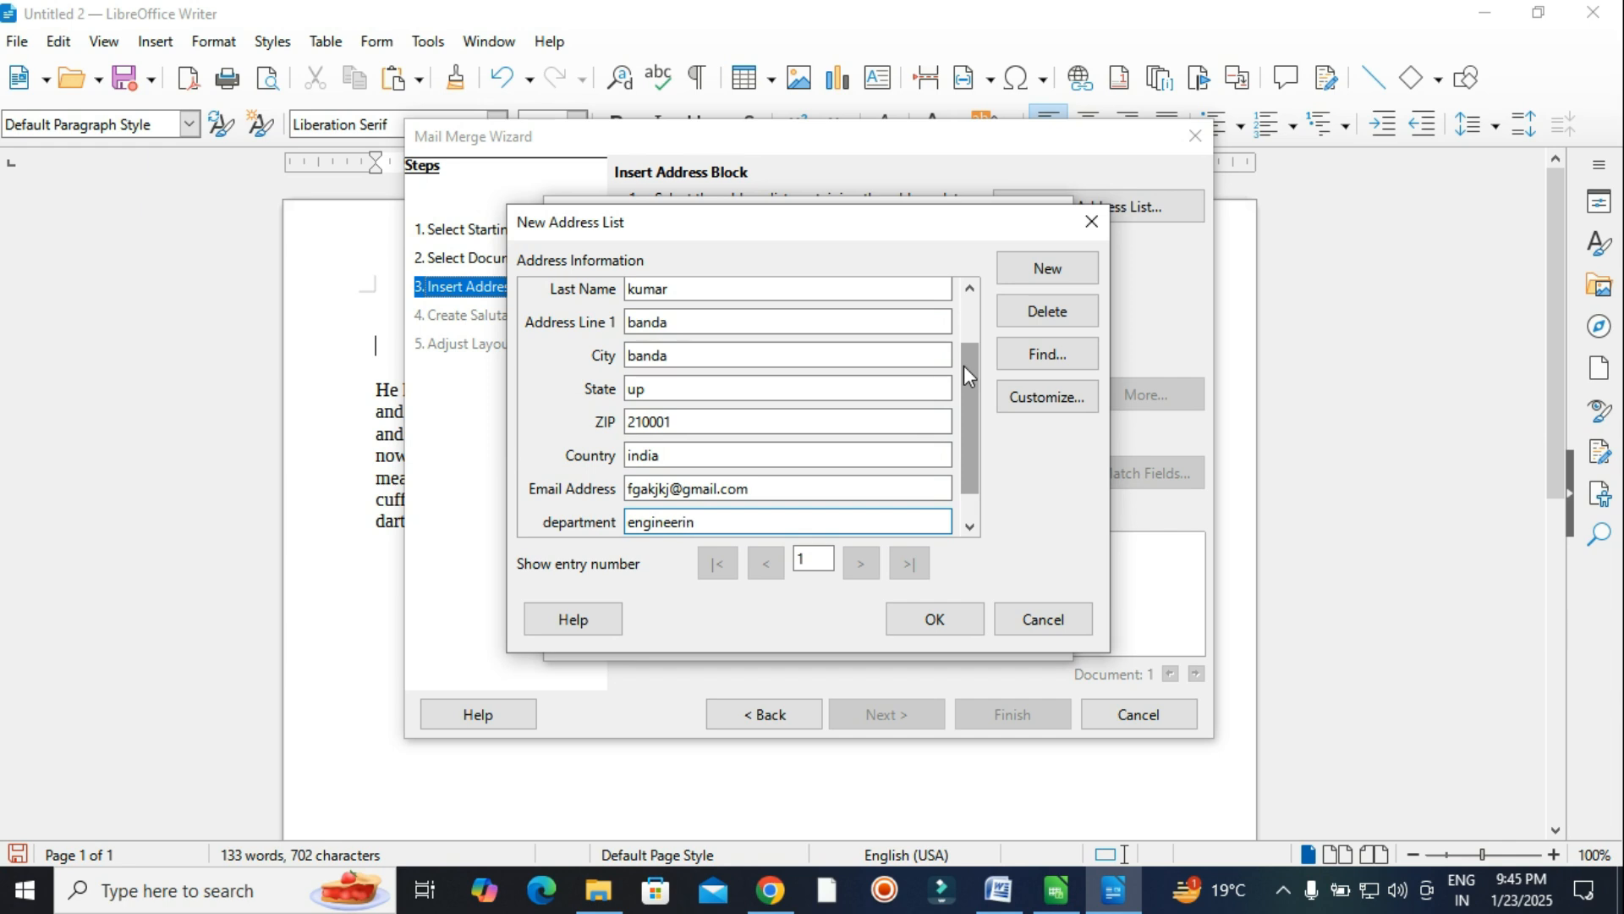
{"action": "type", "text": "engineering"}
{"action": "key", "text": "Tab"}
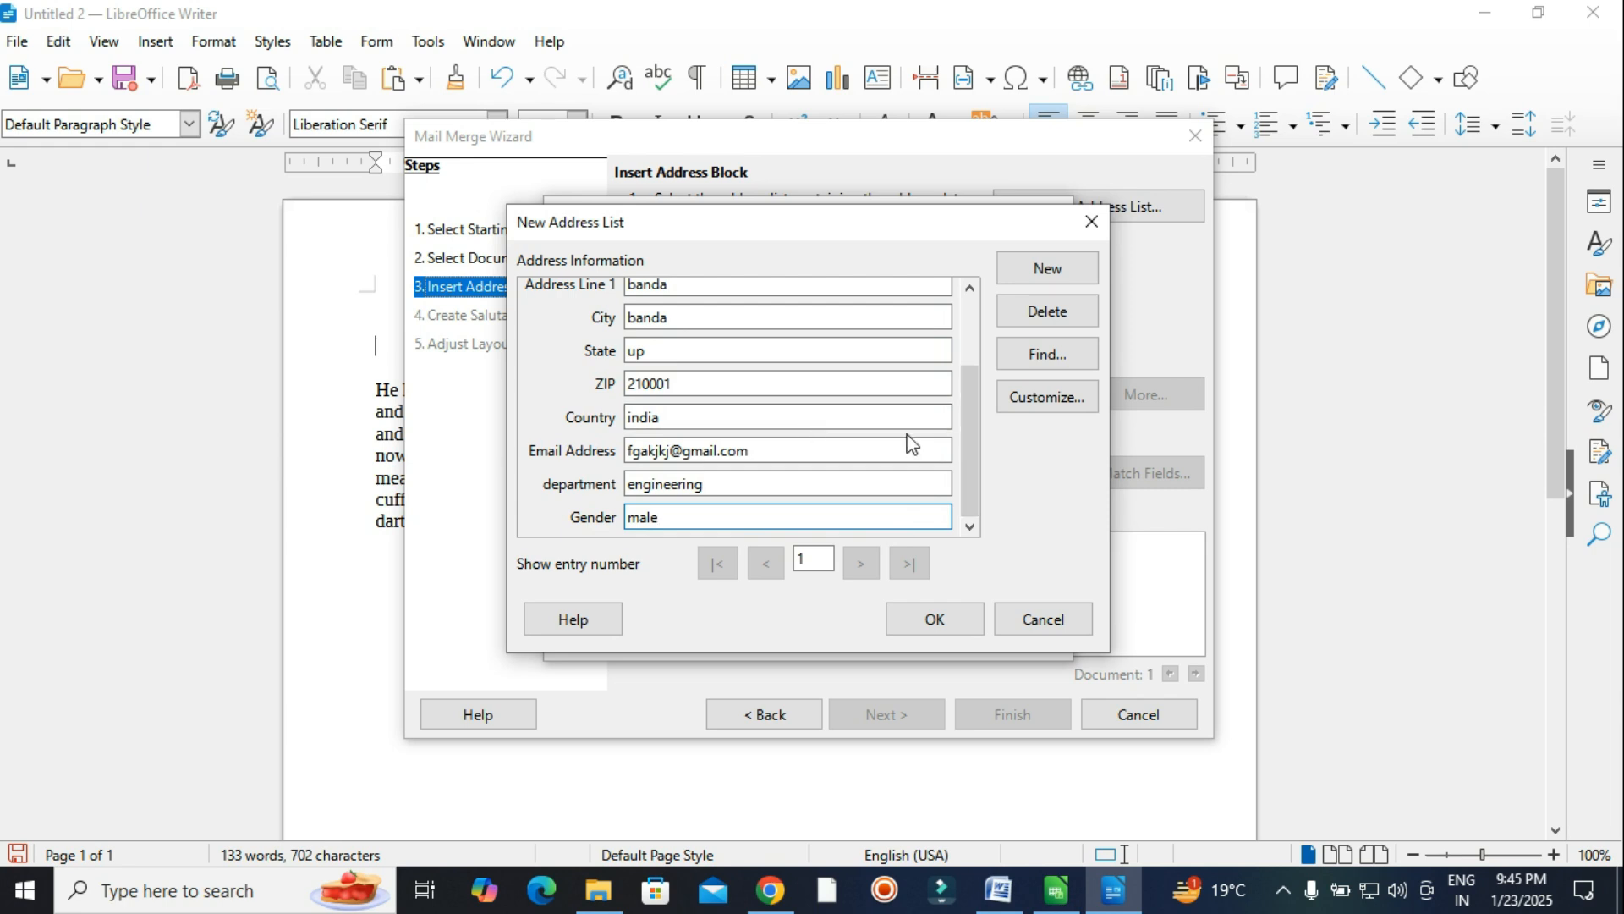
{"action": "left_click_drag", "start_coordinate": [963, 433], "coordinate": [956, 469]}
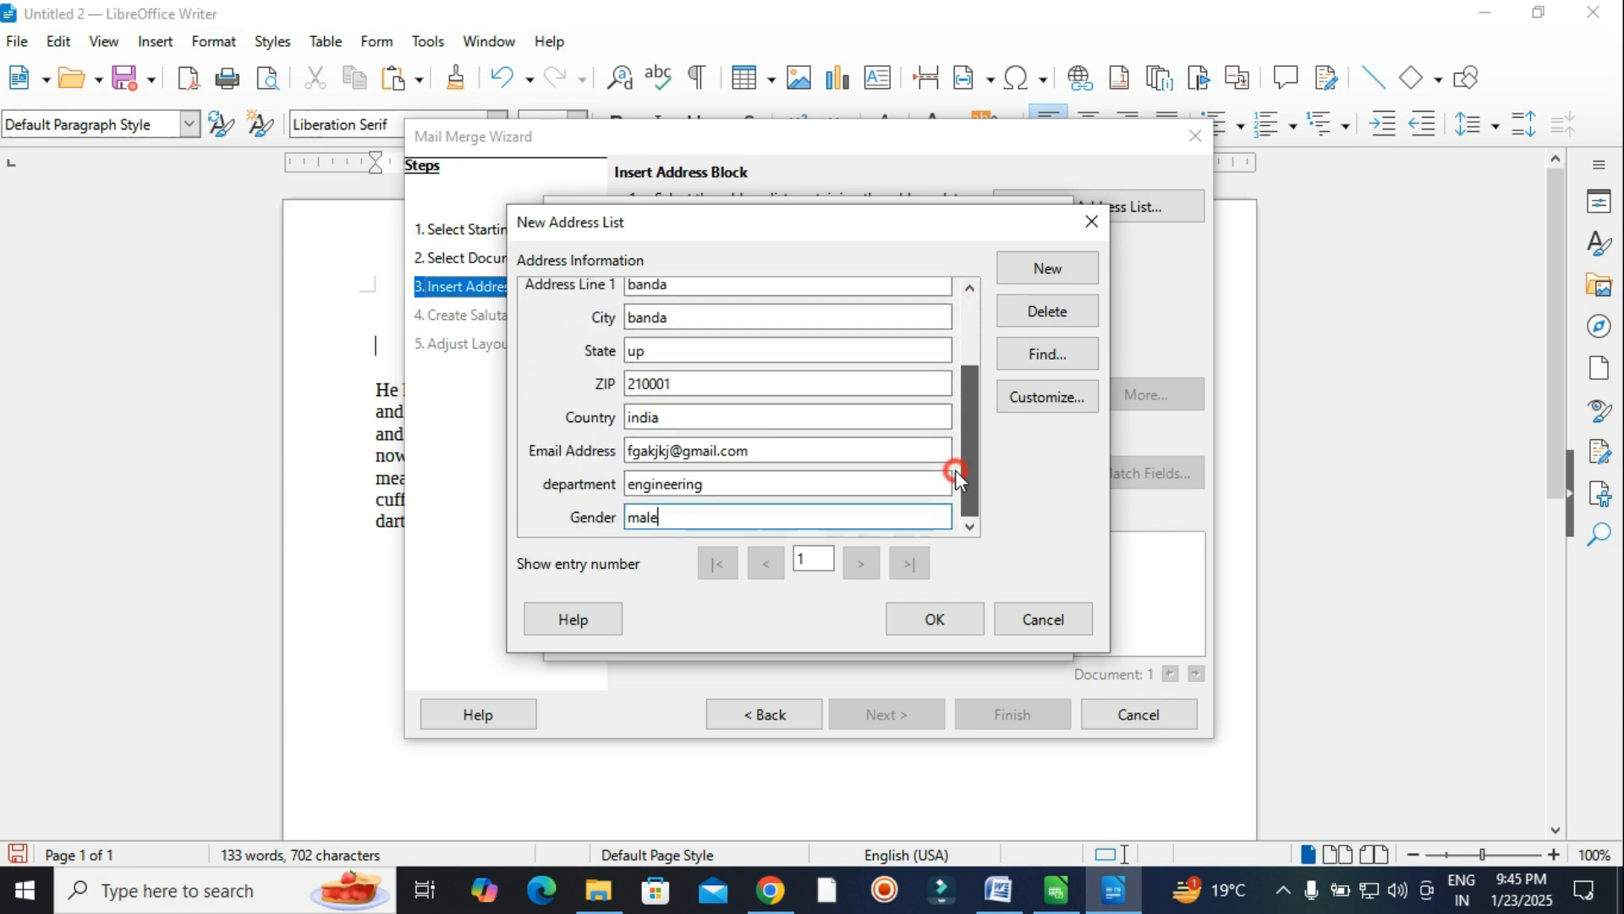
Add a second recipient with first and last name, city banda and state up.
{"action": "left_click", "coordinate": [1047, 269]}
{"action": "left_click_drag", "start_coordinate": [968, 421], "coordinate": [959, 491]}
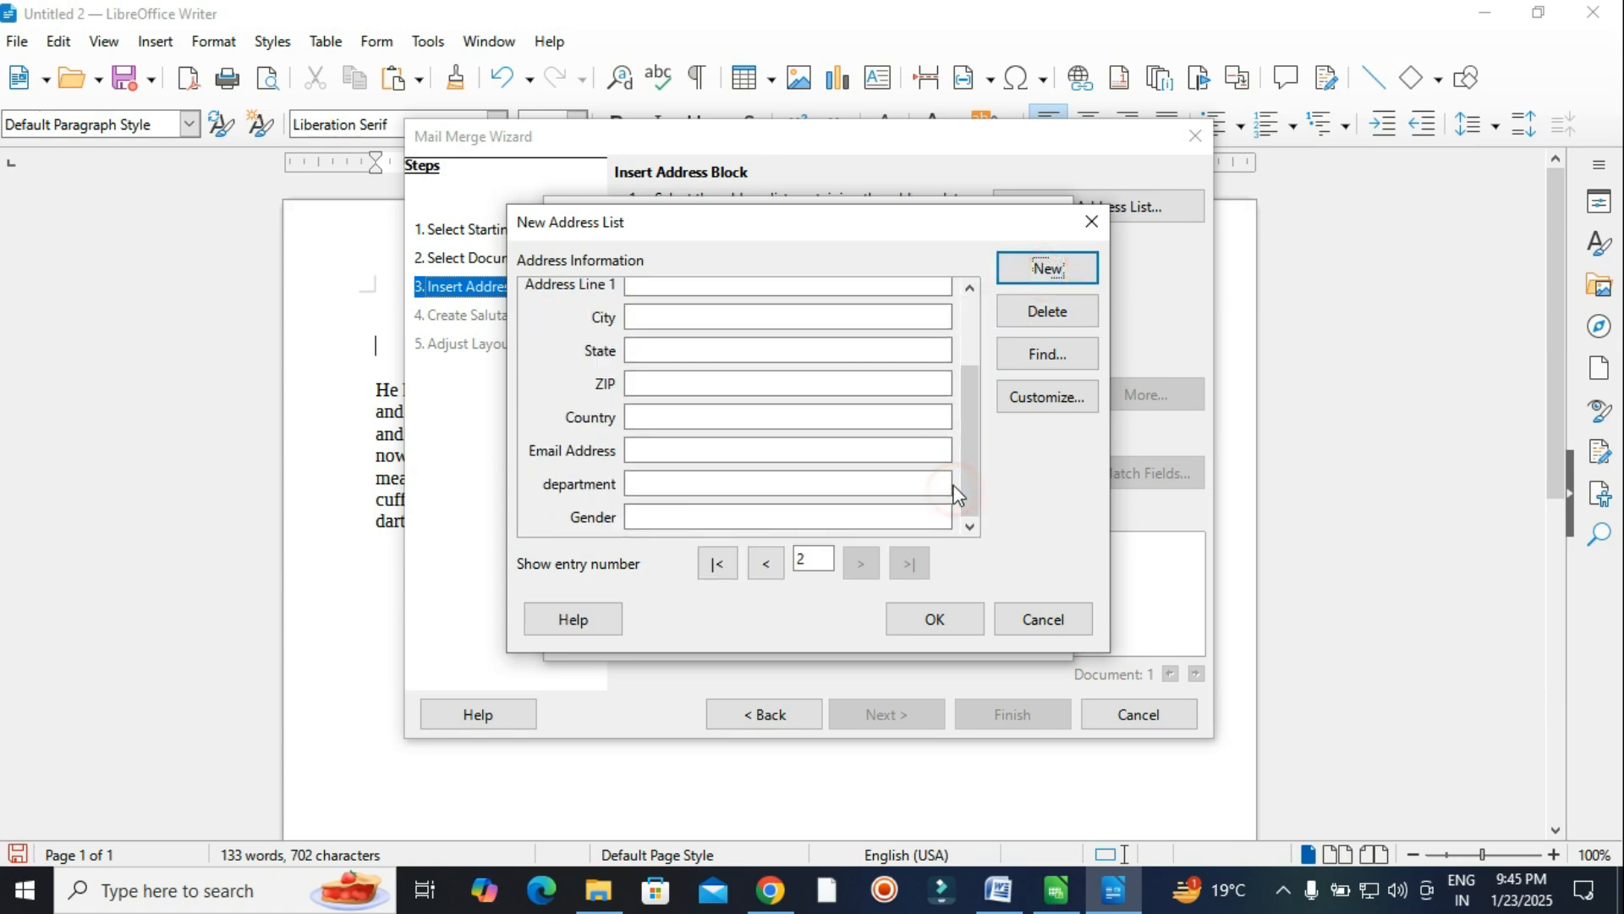
{"action": "left_click", "coordinate": [977, 348]}
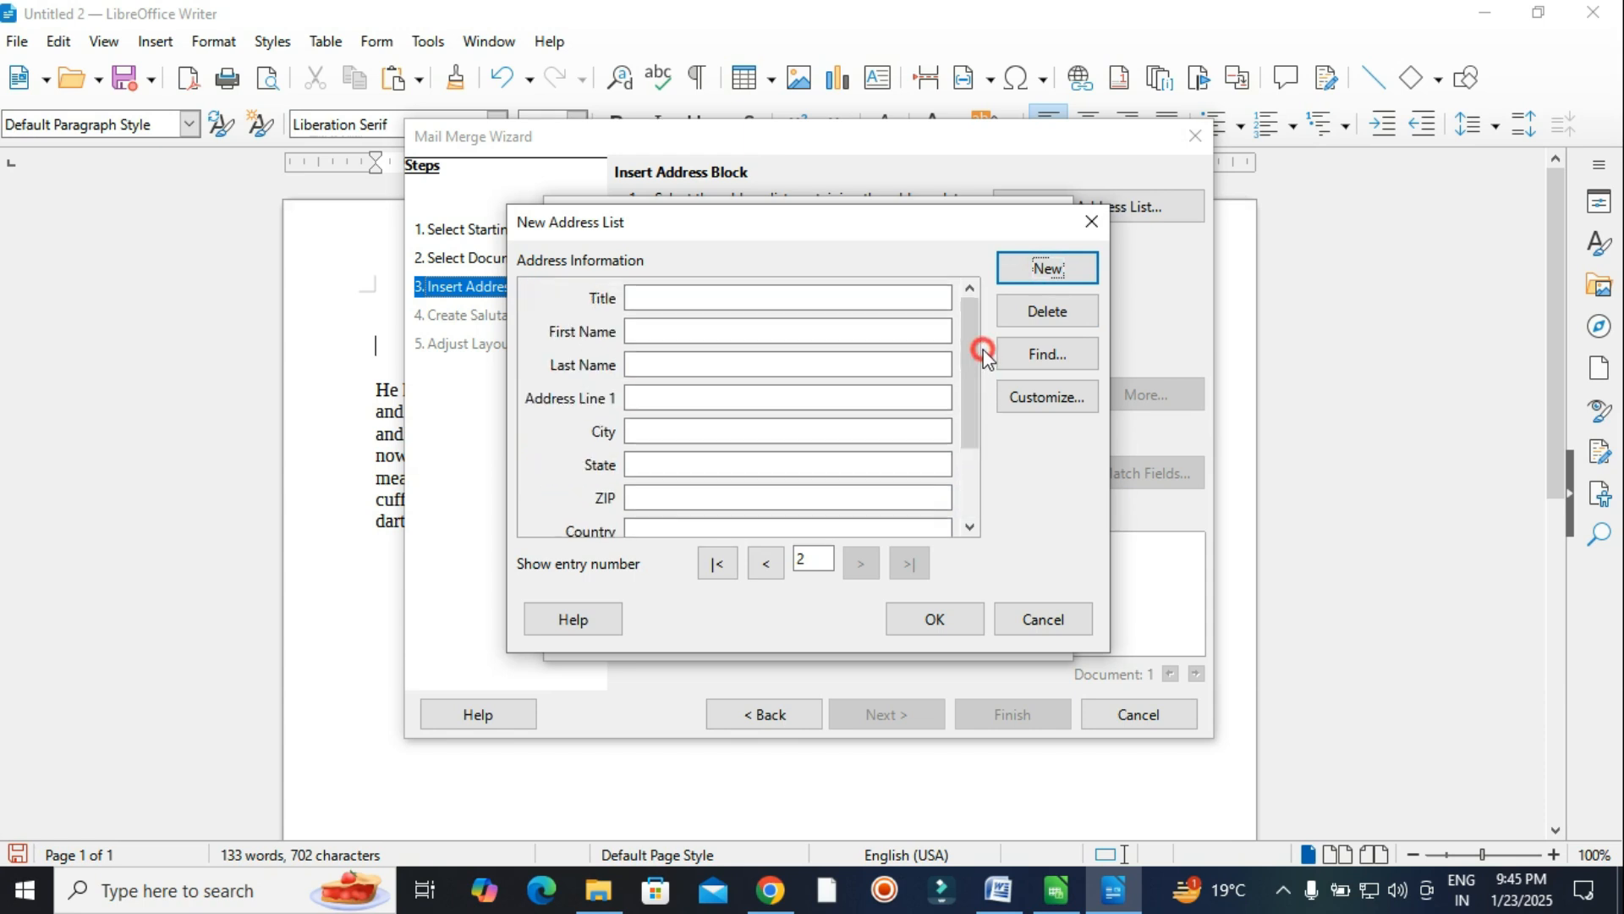
{"action": "left_click", "coordinate": [846, 304]}
{"action": "left_click", "coordinate": [968, 308]}
{"action": "left_click", "coordinate": [819, 293]}
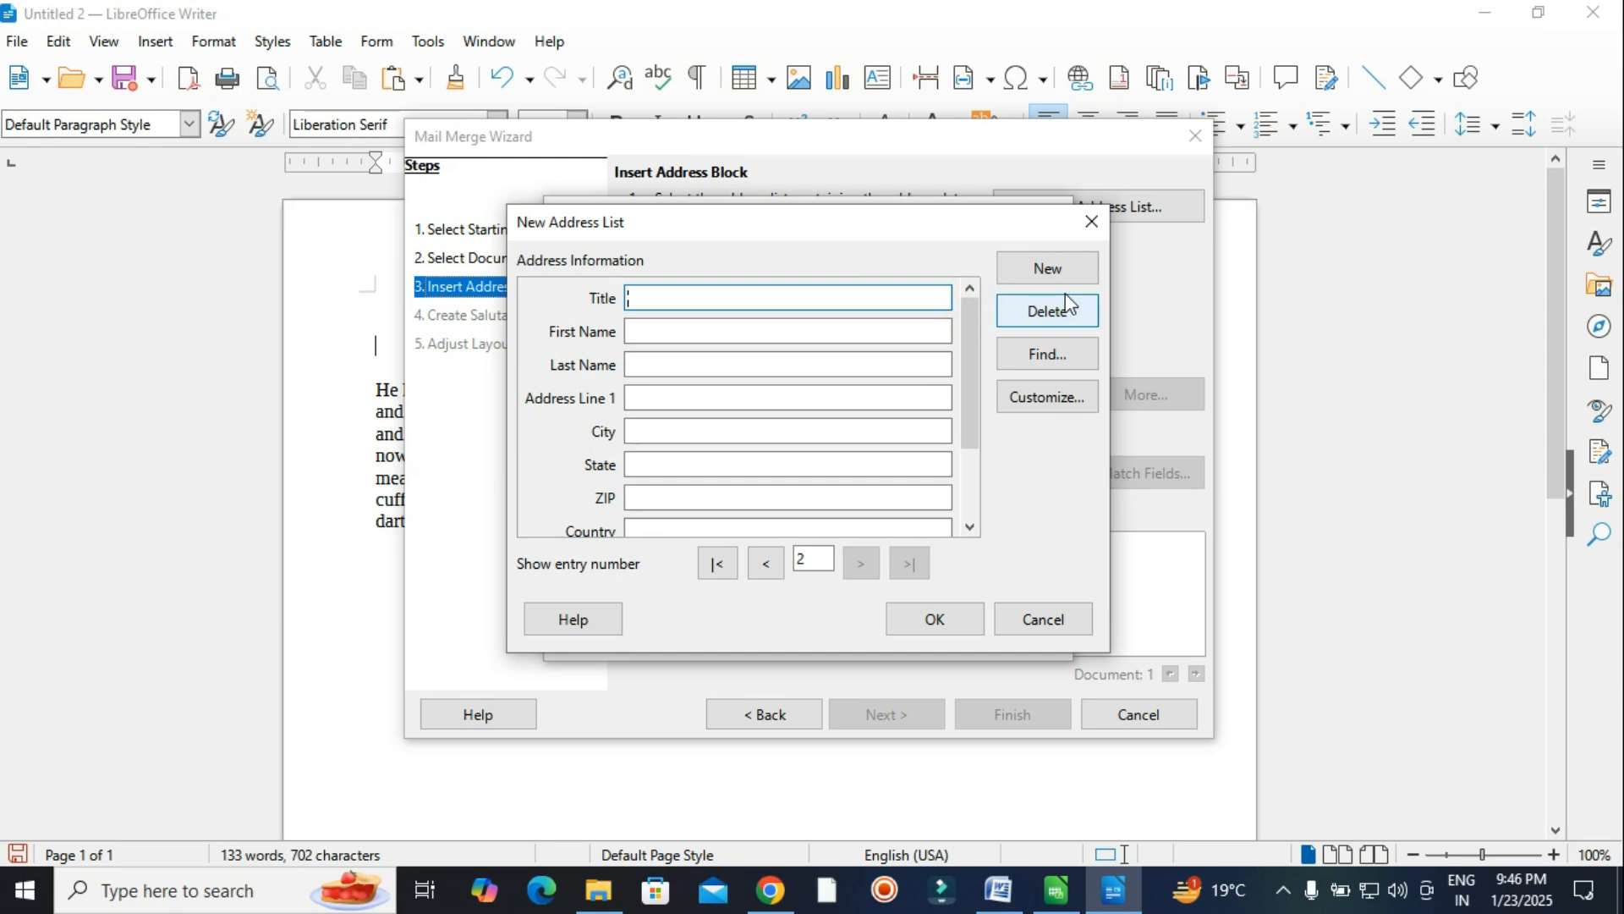
{"action": "key", "text": "Tab"}
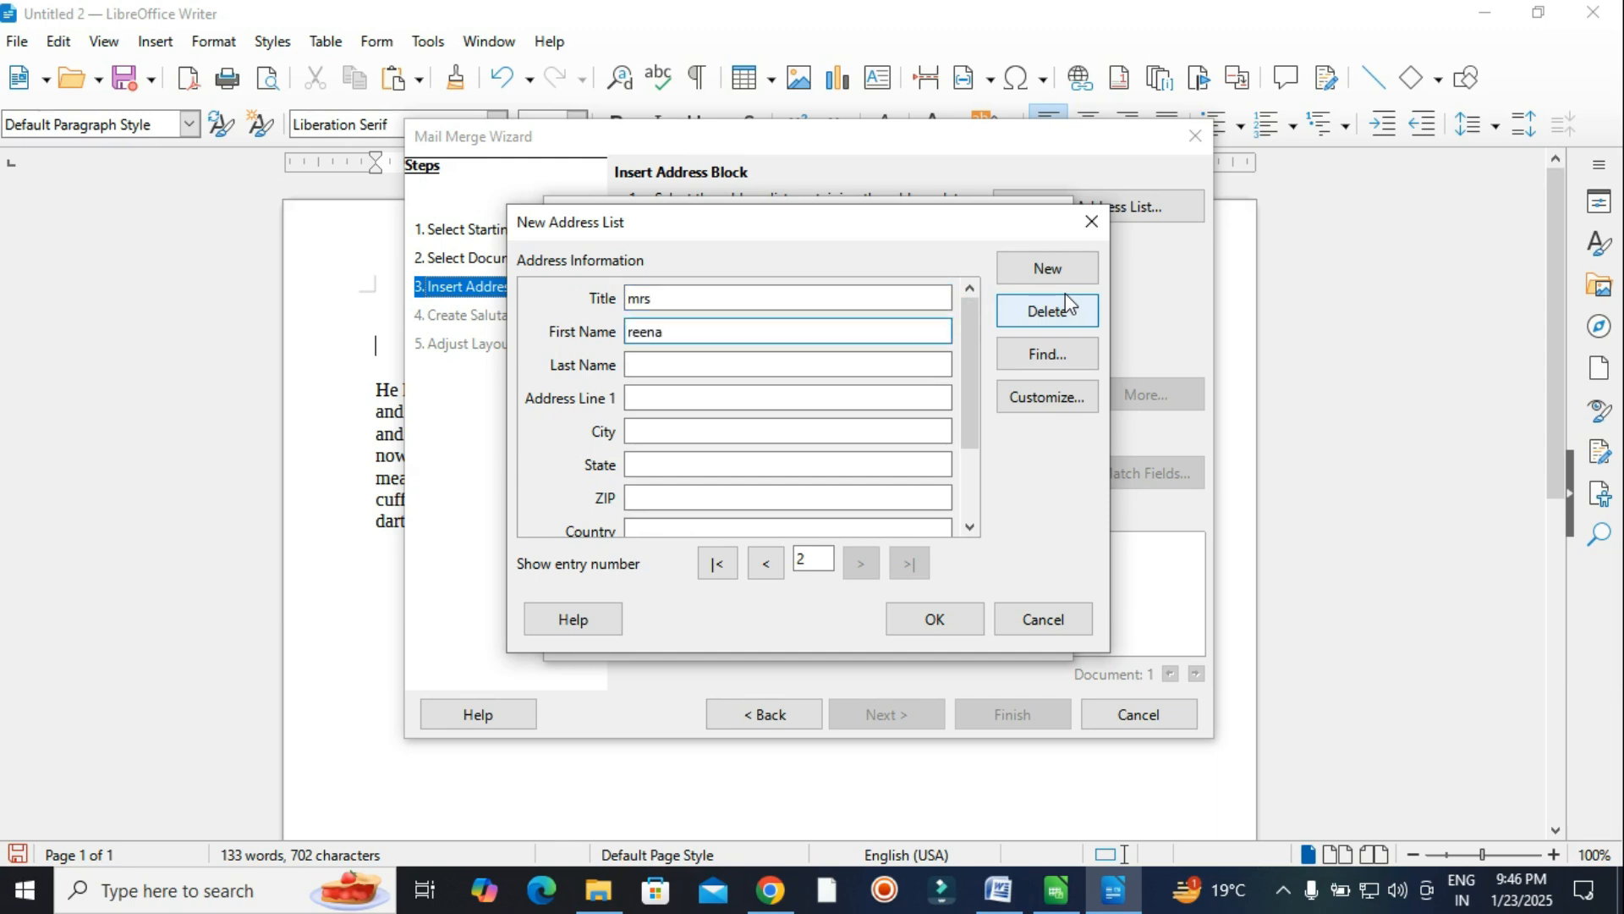
{"action": "key", "text": "Tab"}
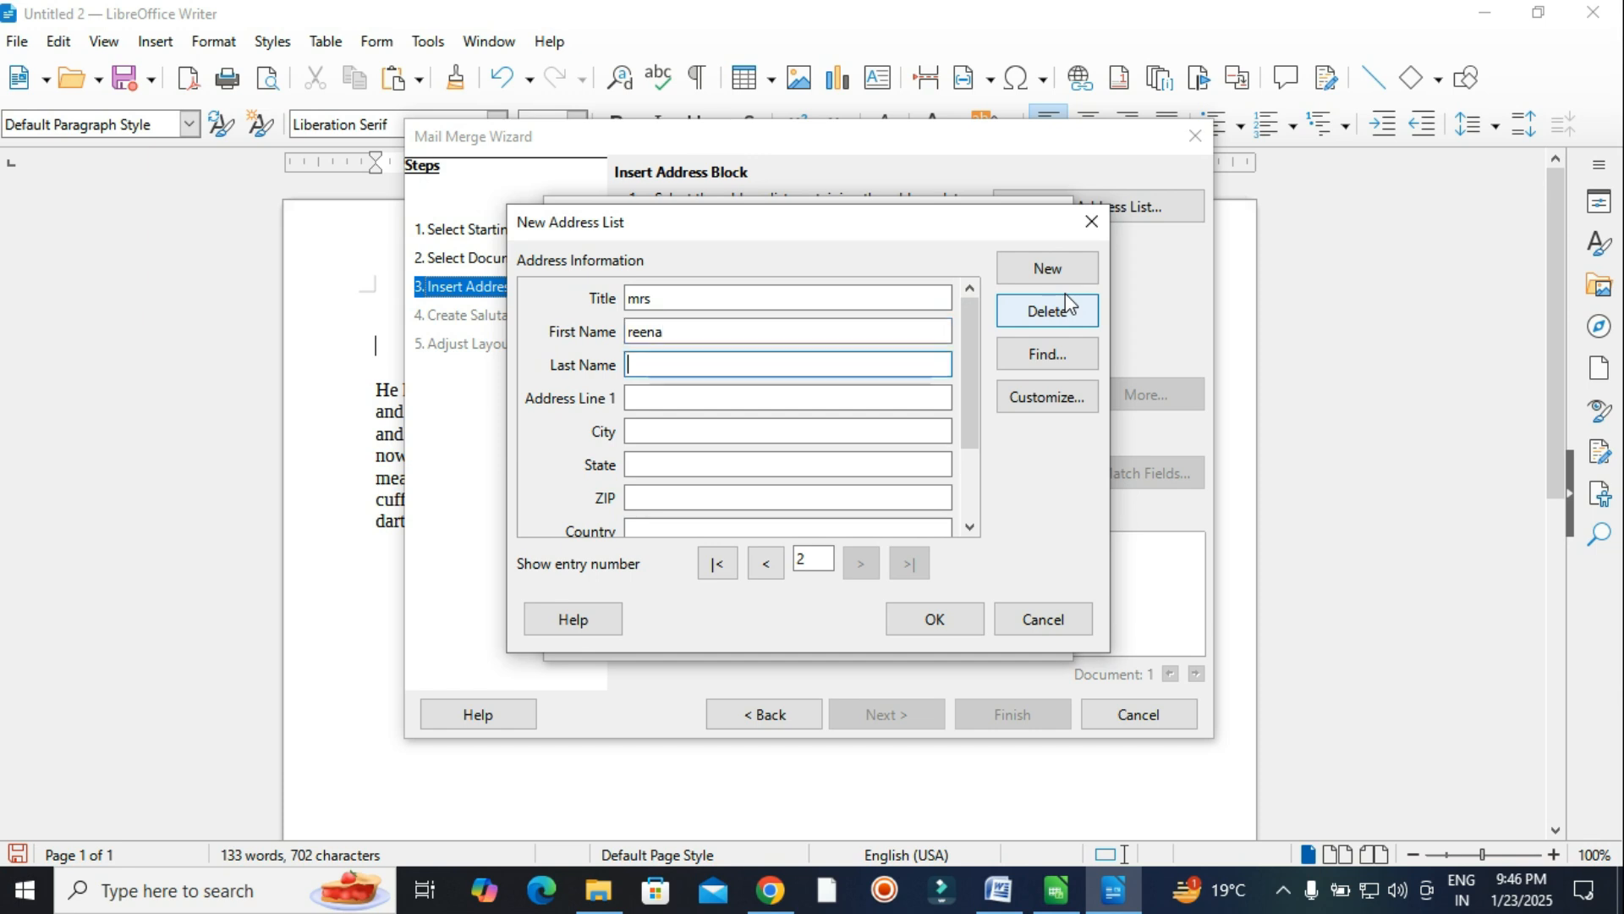
{"action": "key", "text": "Tab"}
{"action": "type", "text": "banda"}
Fill a third recipient: mr, name, india, e-mail, department marketting, gender male; then finish the list.
{"action": "key", "text": "Tab"}
{"action": "type", "text": "banda"}
{"action": "key", "text": "Tab"}
{"action": "type", "text": "up"}
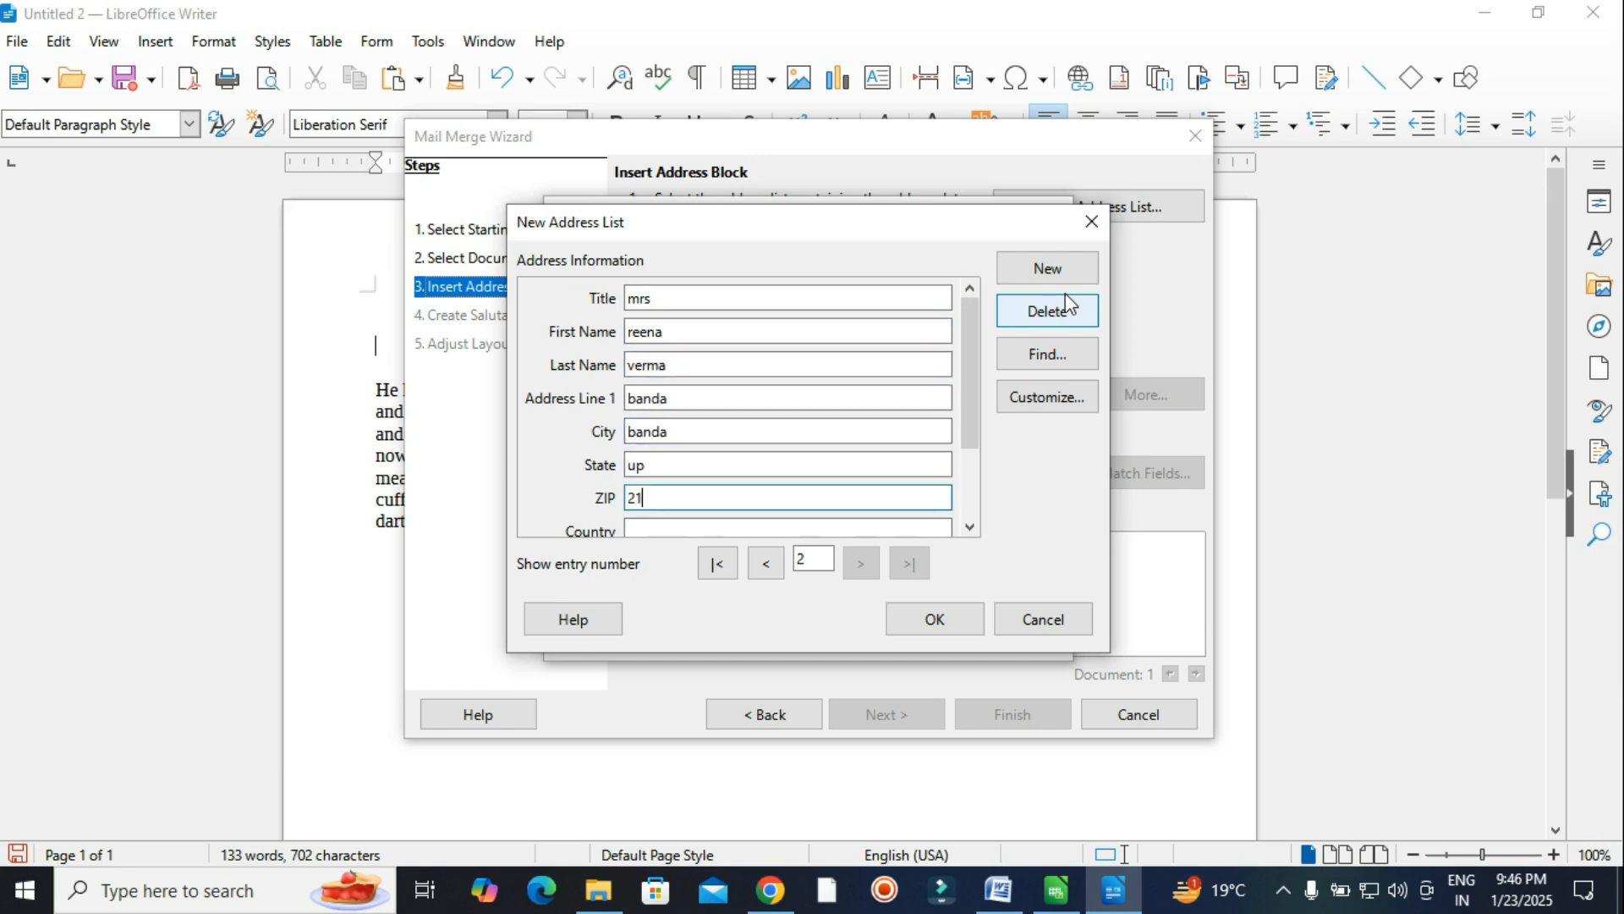
{"action": "scroll", "coordinate": [818, 302], "scroll_direction": "up", "scroll_amount": 3}
{"action": "left_click", "coordinate": [753, 301]}
{"action": "type", "text": "mr"}
{"action": "left_click", "coordinate": [779, 327]}
{"action": "key", "text": "Tab"}
{"action": "key", "text": "Tab"}
{"action": "type", "text": "india"}
{"action": "key", "text": "Tab"}
{"action": "key", "text": "Tab"}
{"action": "type", "text": "marketting"}
{"action": "key", "text": "Tab"}
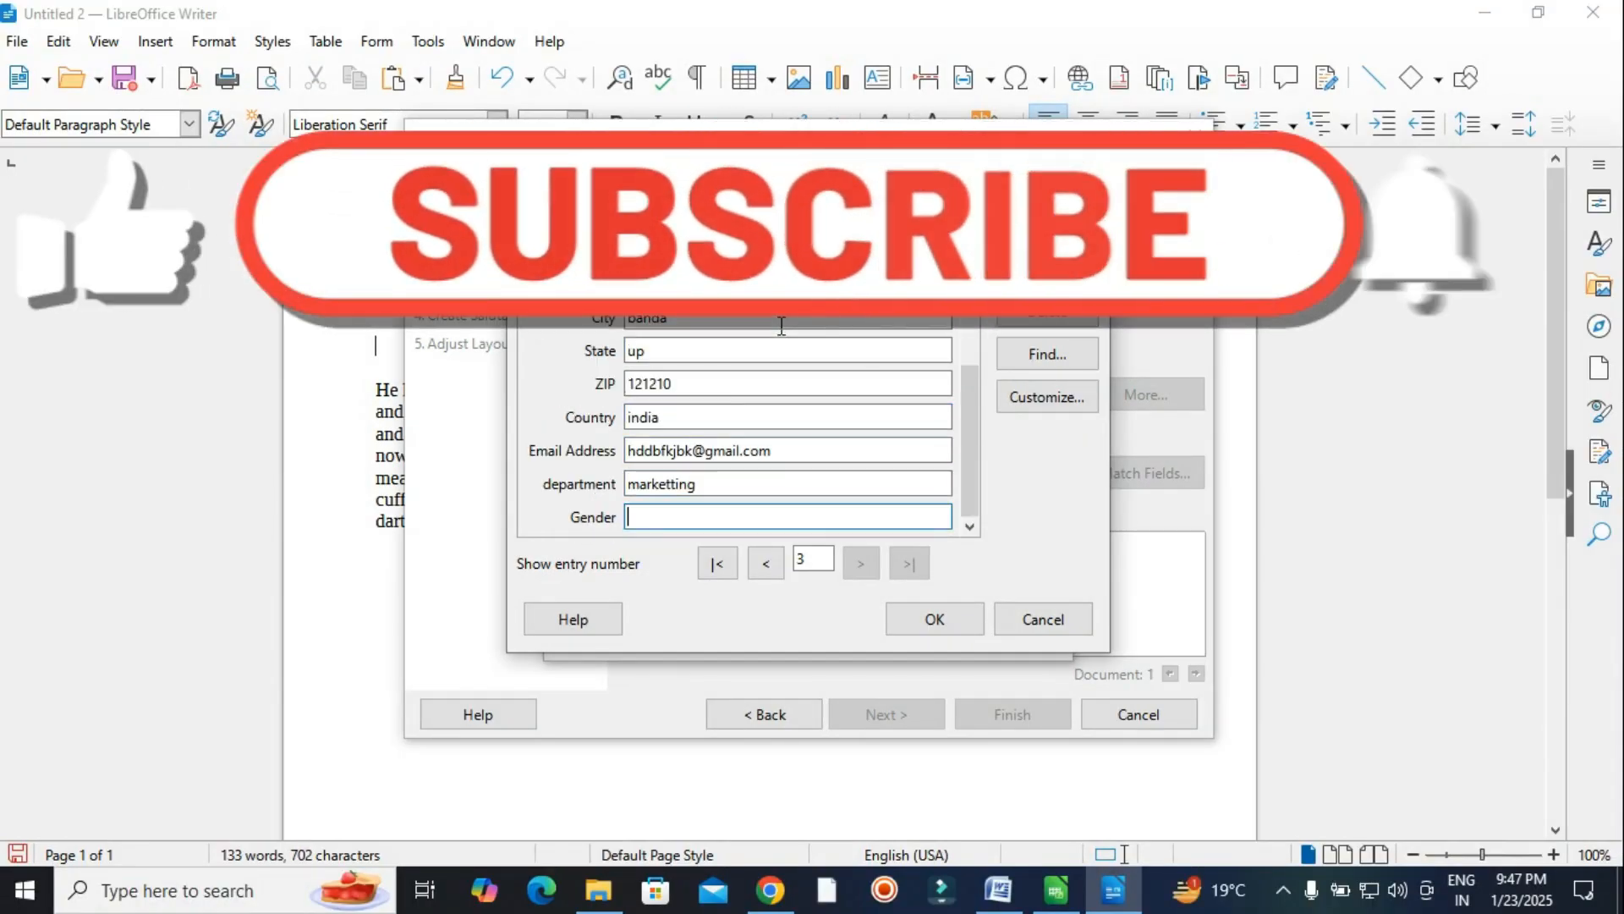
{"action": "type", "text": "male"}
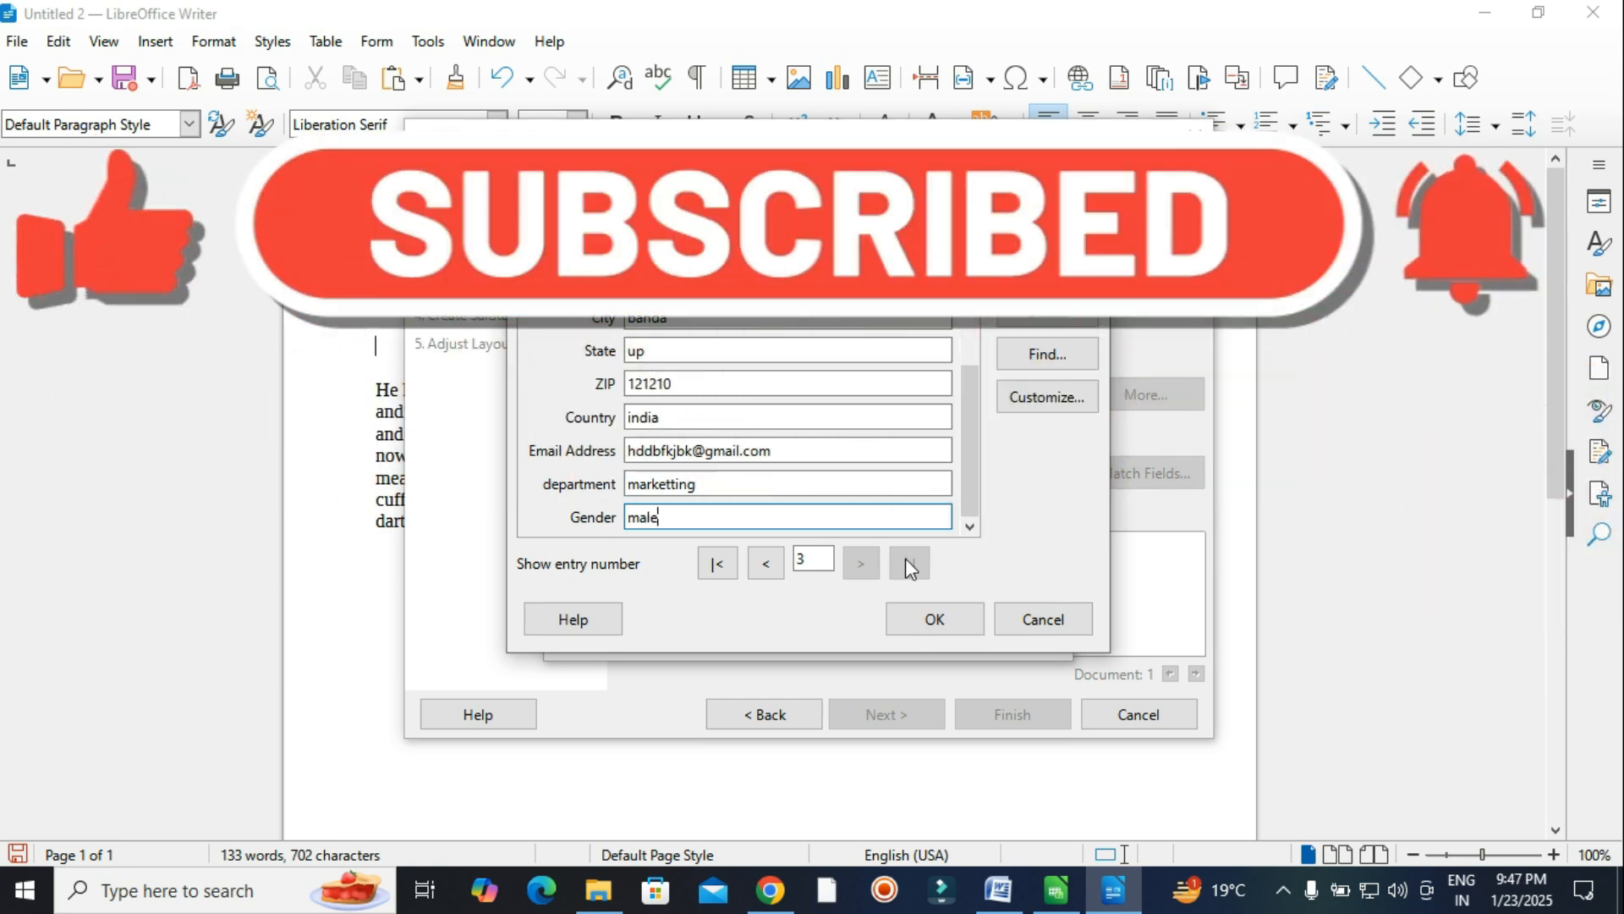
{"action": "left_click", "coordinate": [924, 626]}
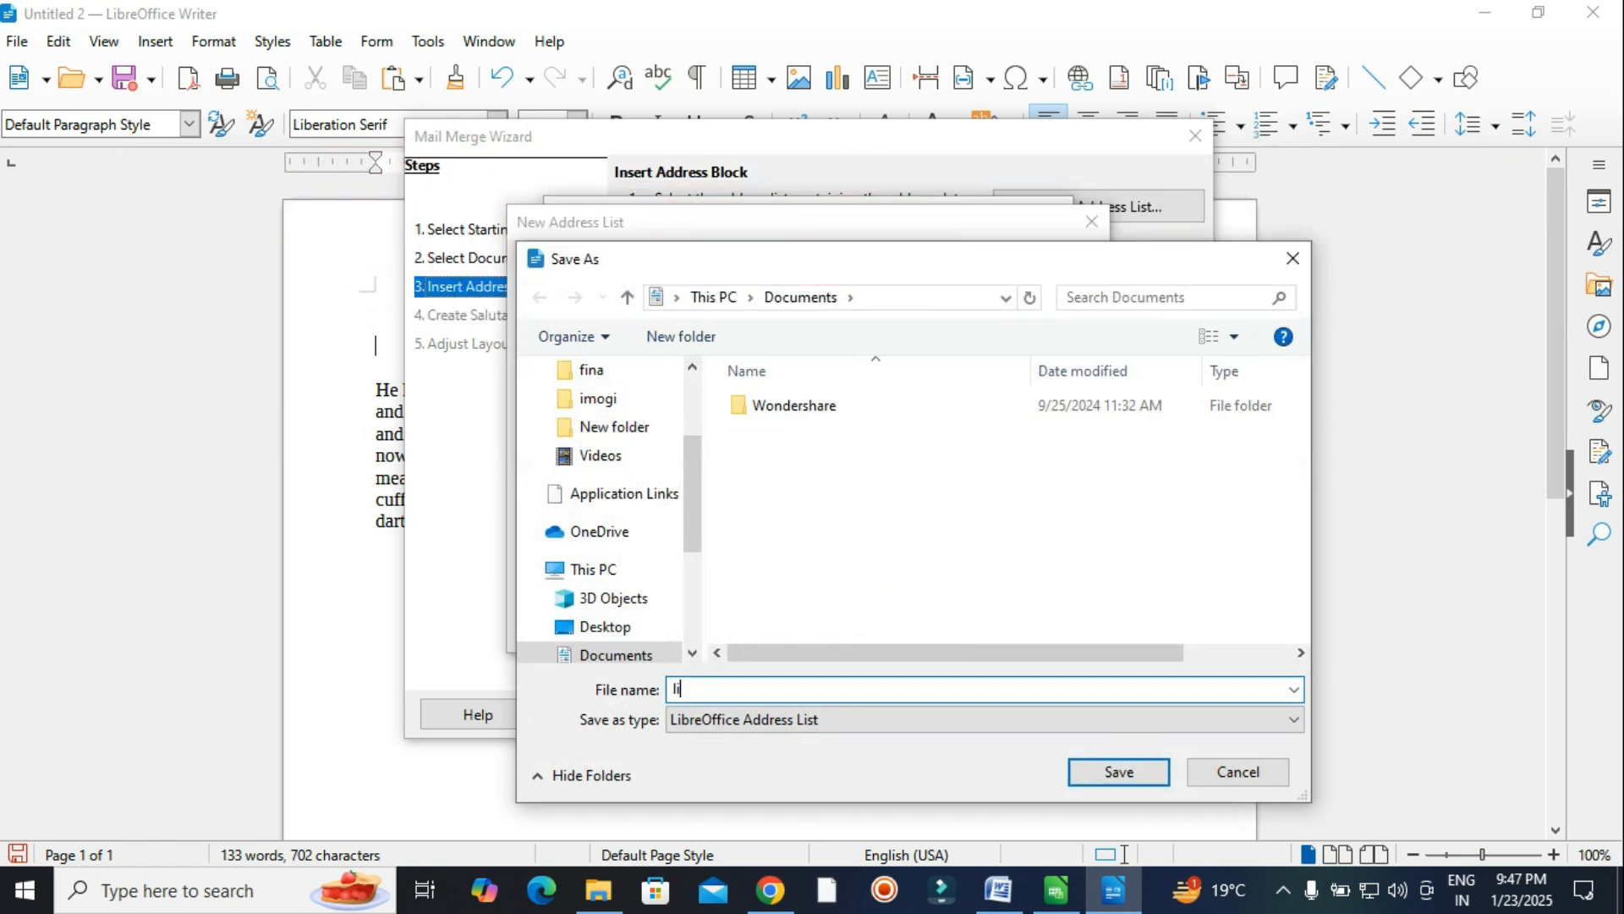
Save the address list as 'list', use it for the merge, and advance to Create Salutation.
{"action": "type", "text": "list"}
{"action": "left_click", "coordinate": [1092, 772]}
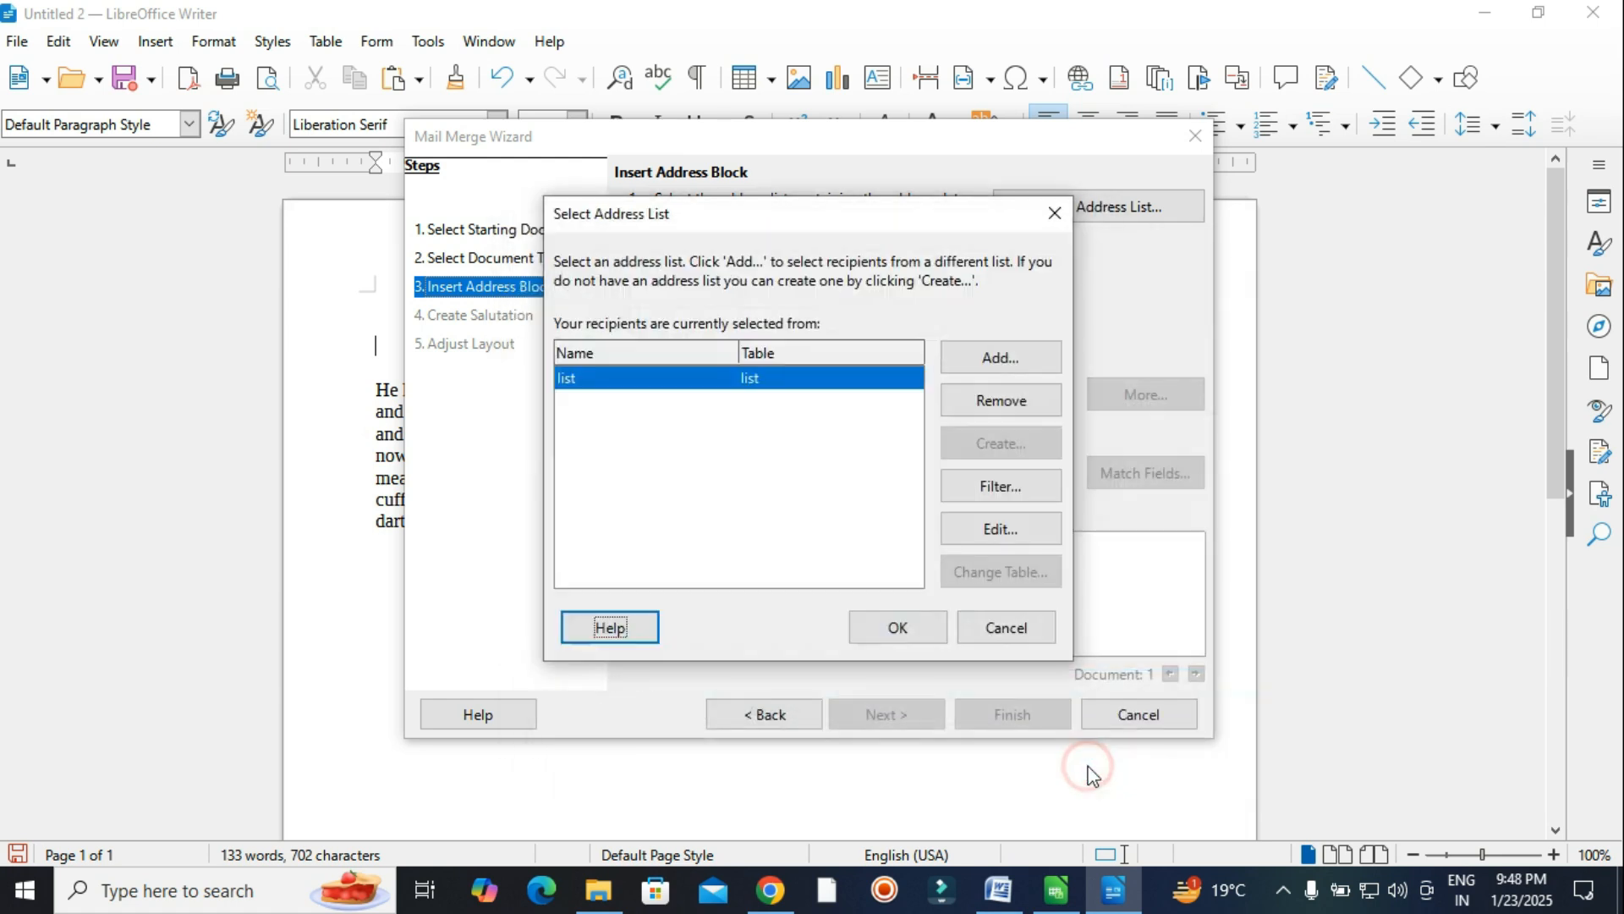
{"action": "left_click", "coordinate": [733, 378]}
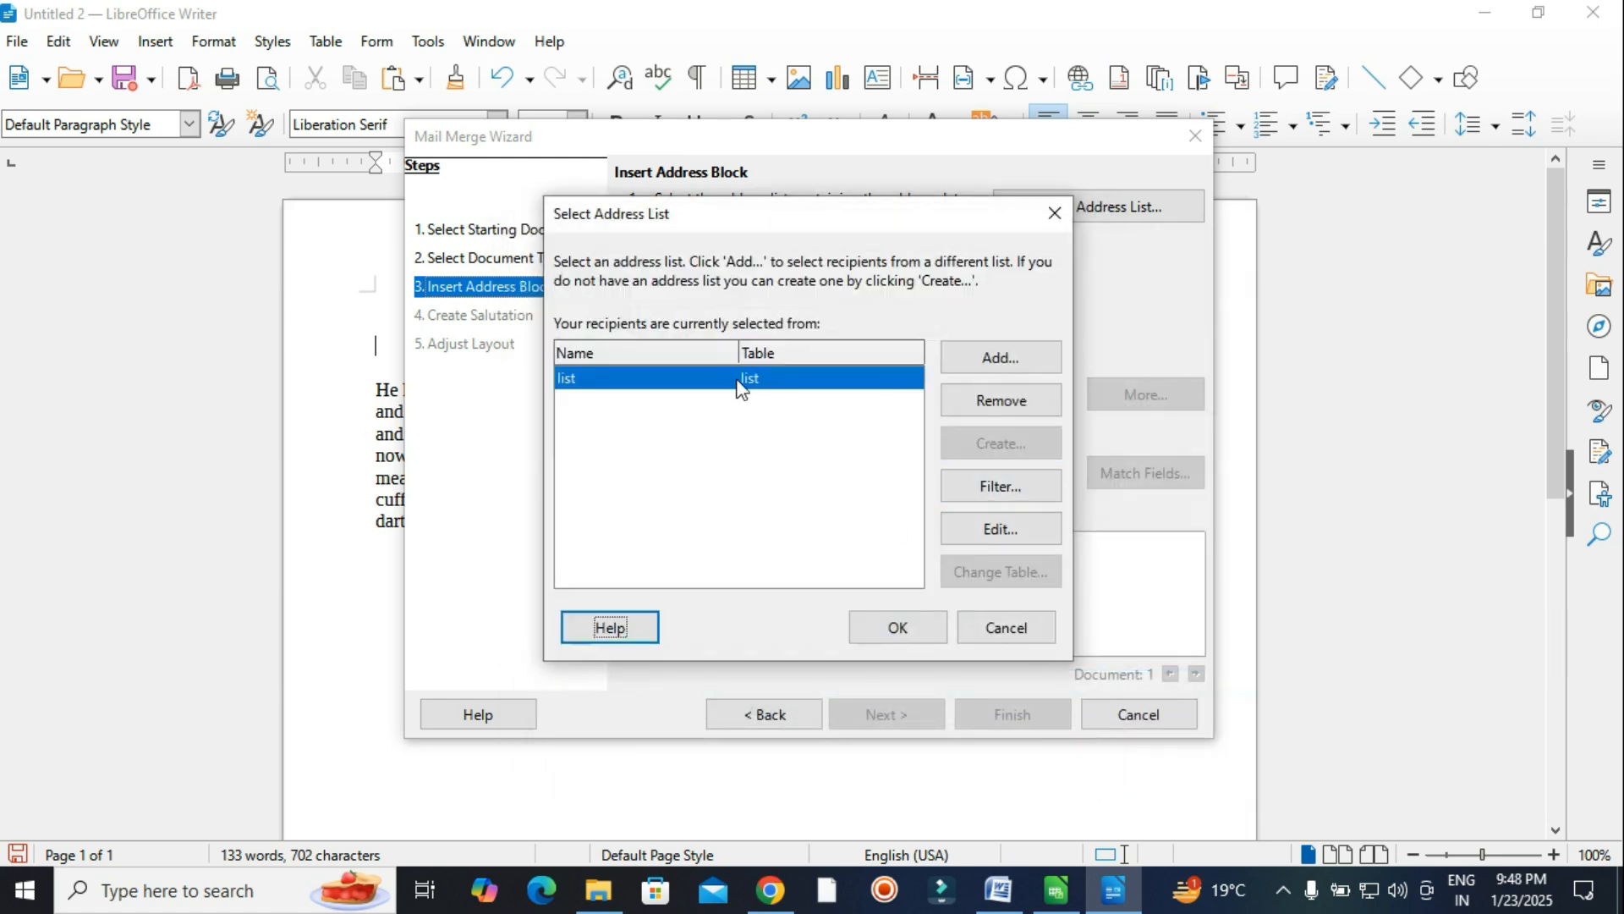
{"action": "left_click", "coordinate": [928, 636]}
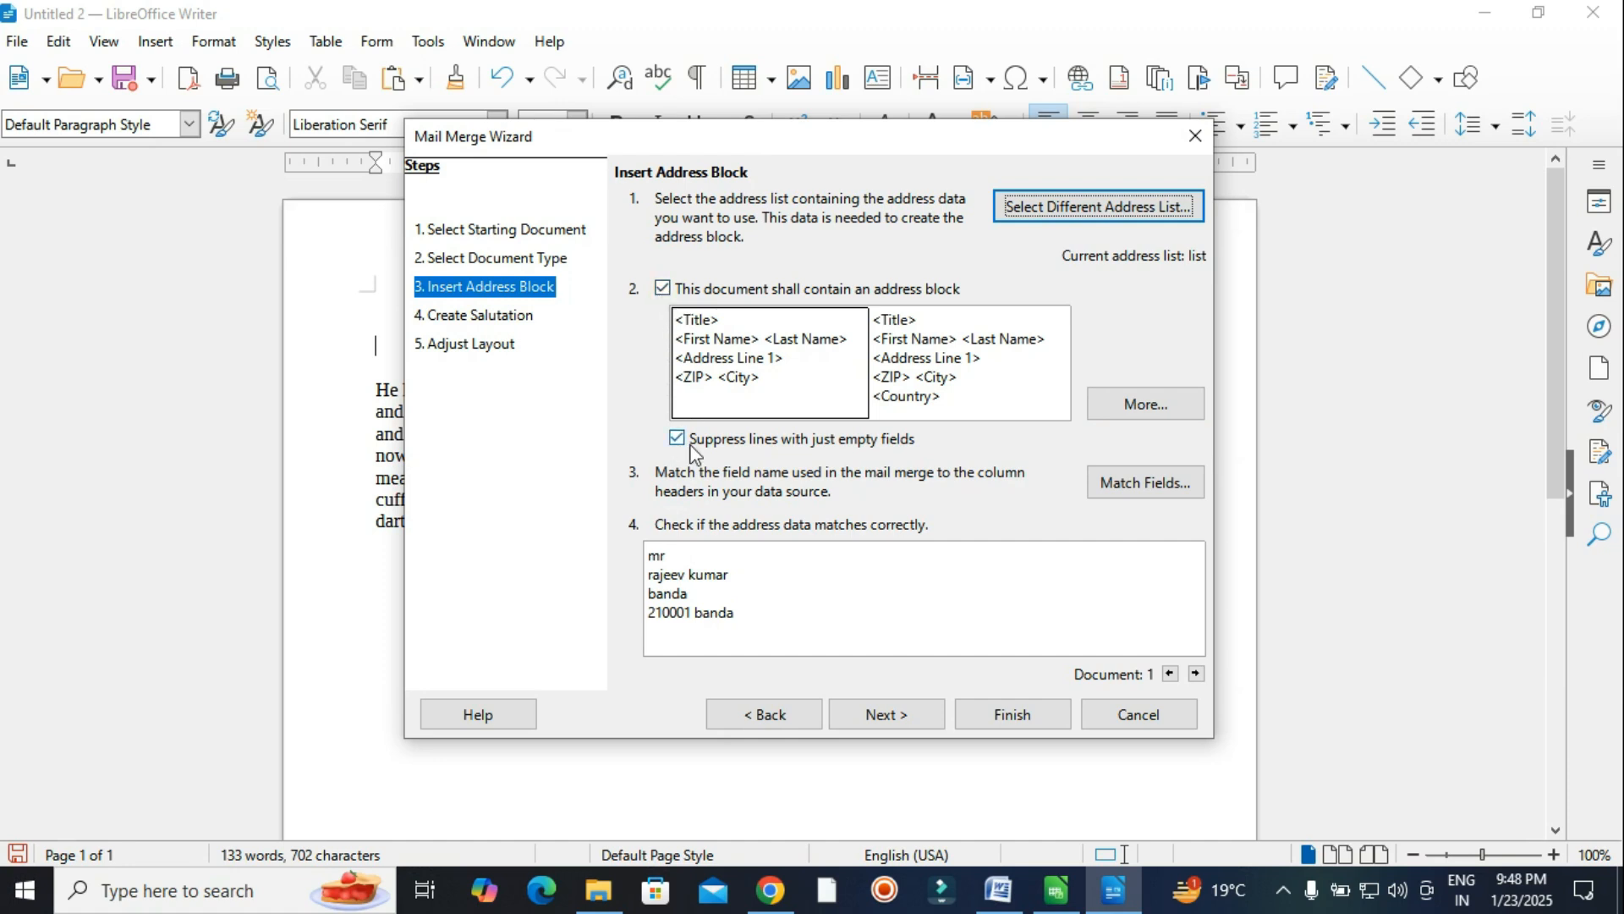
{"action": "left_click", "coordinate": [933, 716]}
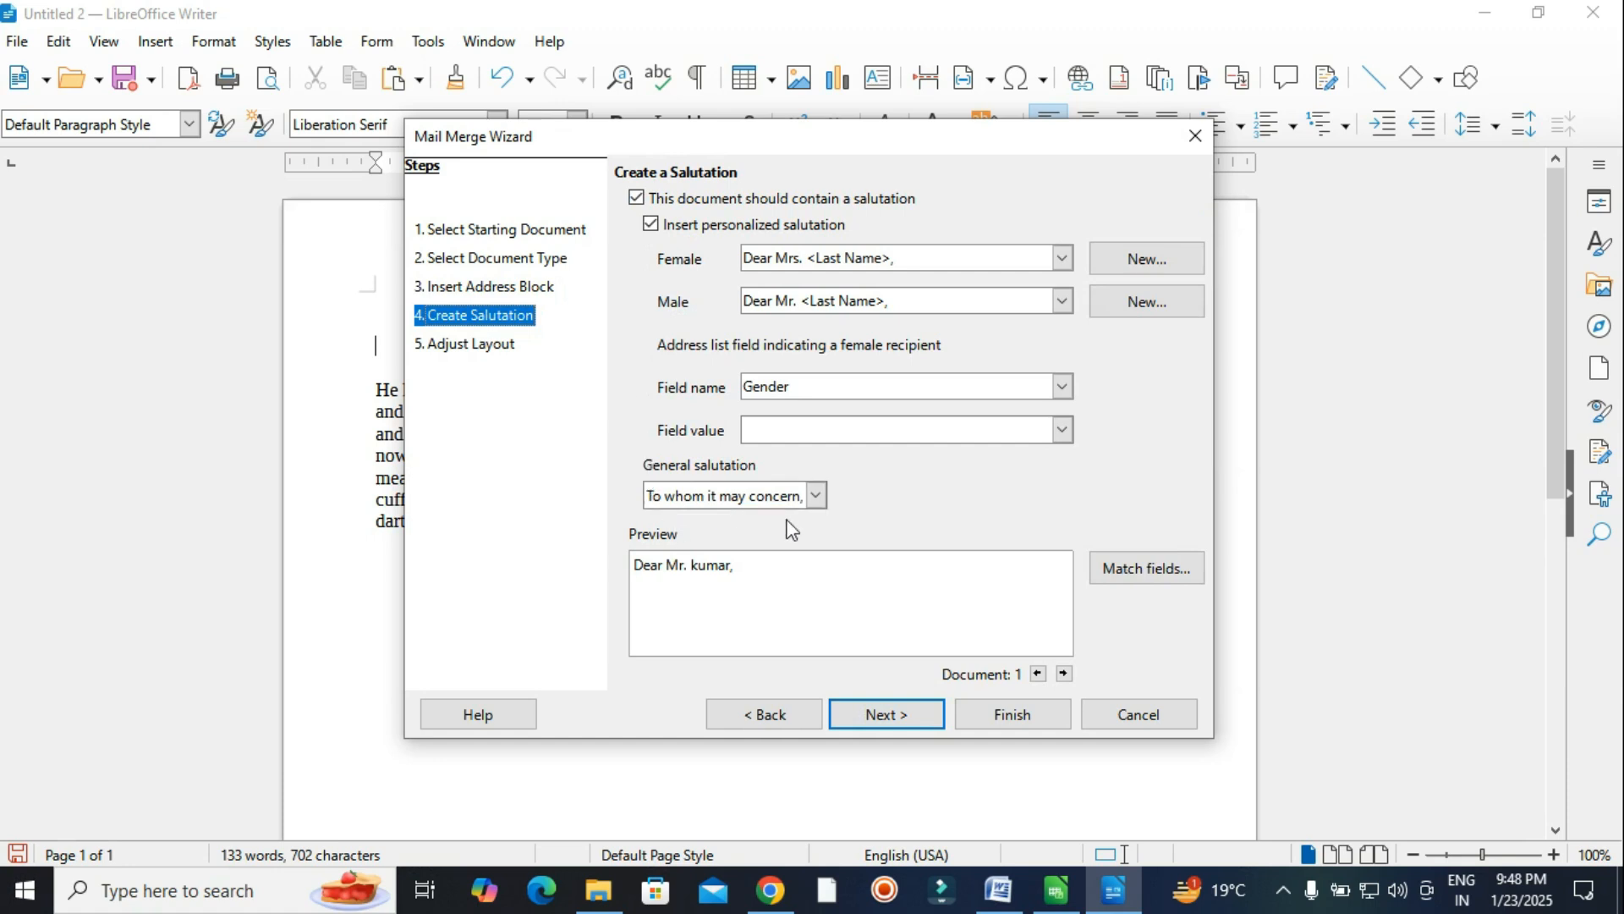
In the layout step, position the address block 3.52" from the top of the page.
{"action": "left_click", "coordinate": [905, 716]}
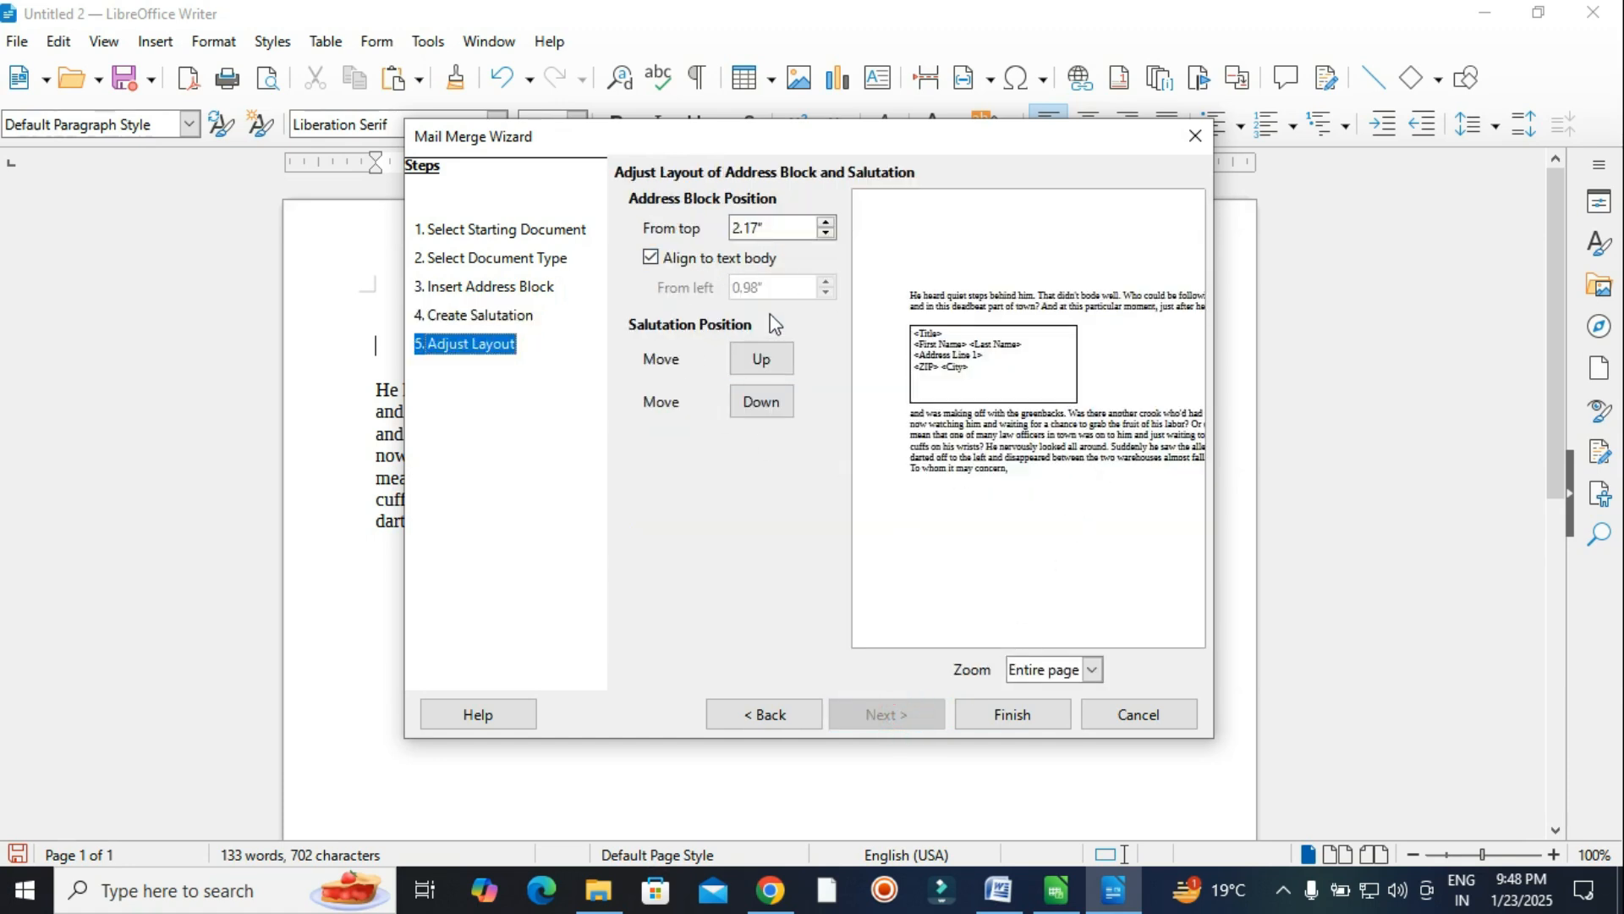
{"action": "left_click", "coordinate": [826, 222]}
{"action": "left_click", "coordinate": [826, 222]}
{"action": "left_click", "coordinate": [827, 223]}
{"action": "left_click", "coordinate": [827, 223]}
{"action": "left_click", "coordinate": [827, 233]}
{"action": "left_click", "coordinate": [827, 233]}
{"action": "left_click", "coordinate": [827, 232]}
{"action": "left_click", "coordinate": [828, 233]}
{"action": "left_click", "coordinate": [827, 233]}
{"action": "left_click", "coordinate": [827, 232]}
{"action": "left_click", "coordinate": [827, 232]}
{"action": "left_click", "coordinate": [827, 233]}
{"action": "left_click", "coordinate": [827, 223]}
{"action": "left_click", "coordinate": [827, 222]}
{"action": "left_click", "coordinate": [826, 223]}
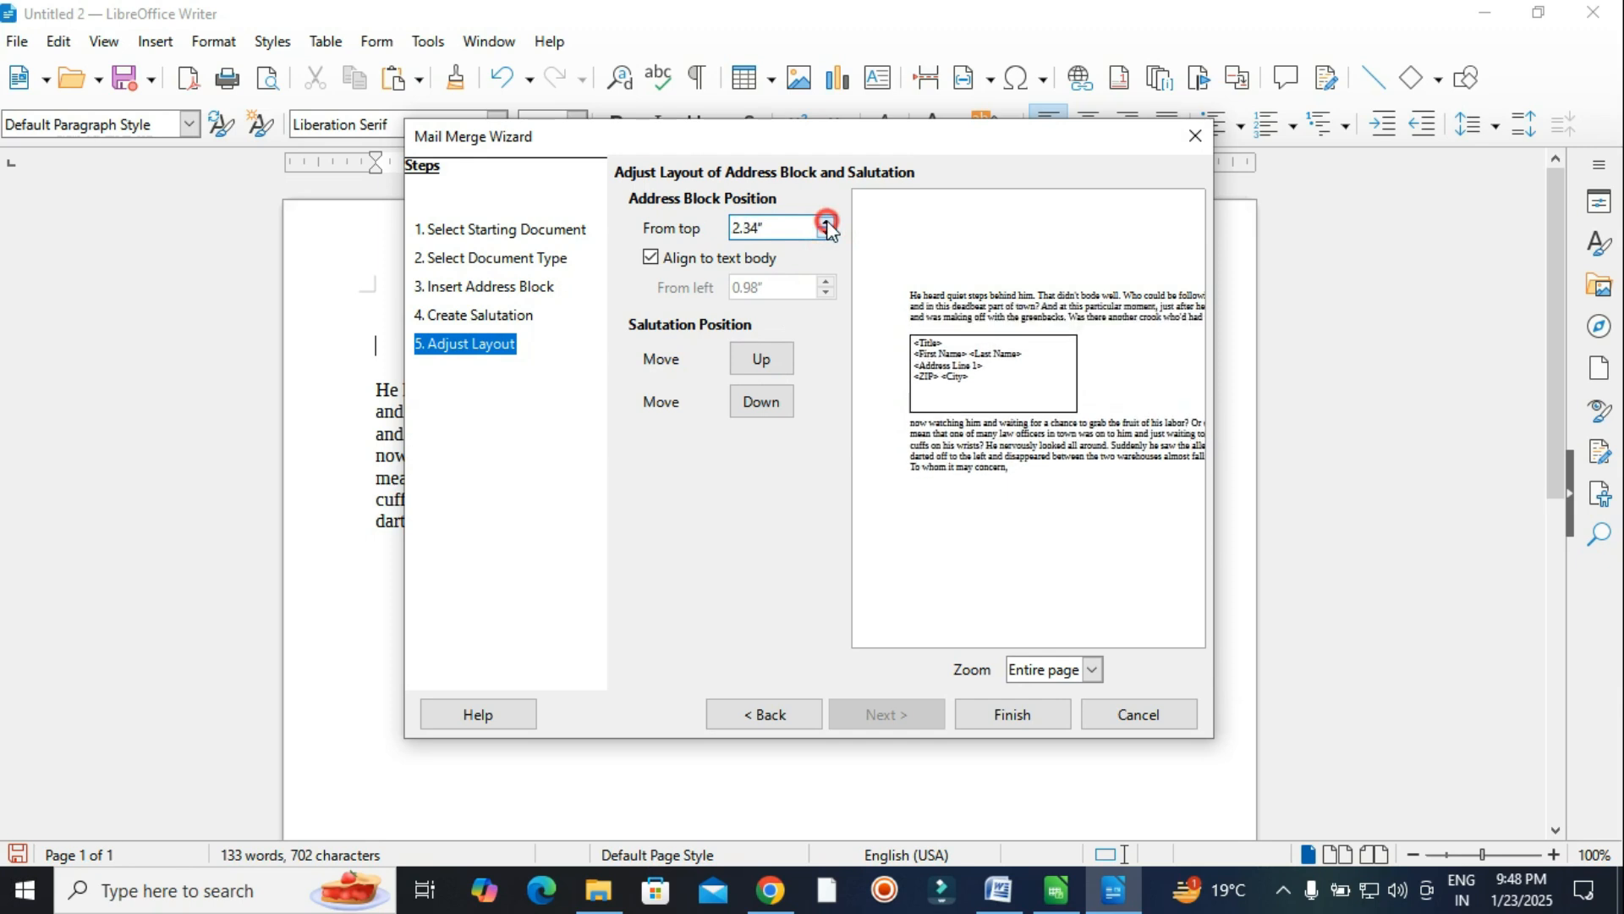
{"action": "left_click", "coordinate": [826, 222]}
{"action": "left_click", "coordinate": [827, 223]}
{"action": "left_click", "coordinate": [827, 223]}
{"action": "left_click", "coordinate": [827, 223]}
{"action": "left_click", "coordinate": [826, 223]}
{"action": "left_click", "coordinate": [827, 222]}
{"action": "left_click", "coordinate": [827, 222]}
{"action": "left_click", "coordinate": [826, 222]}
{"action": "left_click", "coordinate": [826, 222]}
{"action": "left_click", "coordinate": [827, 223]}
{"action": "left_click", "coordinate": [827, 222]}
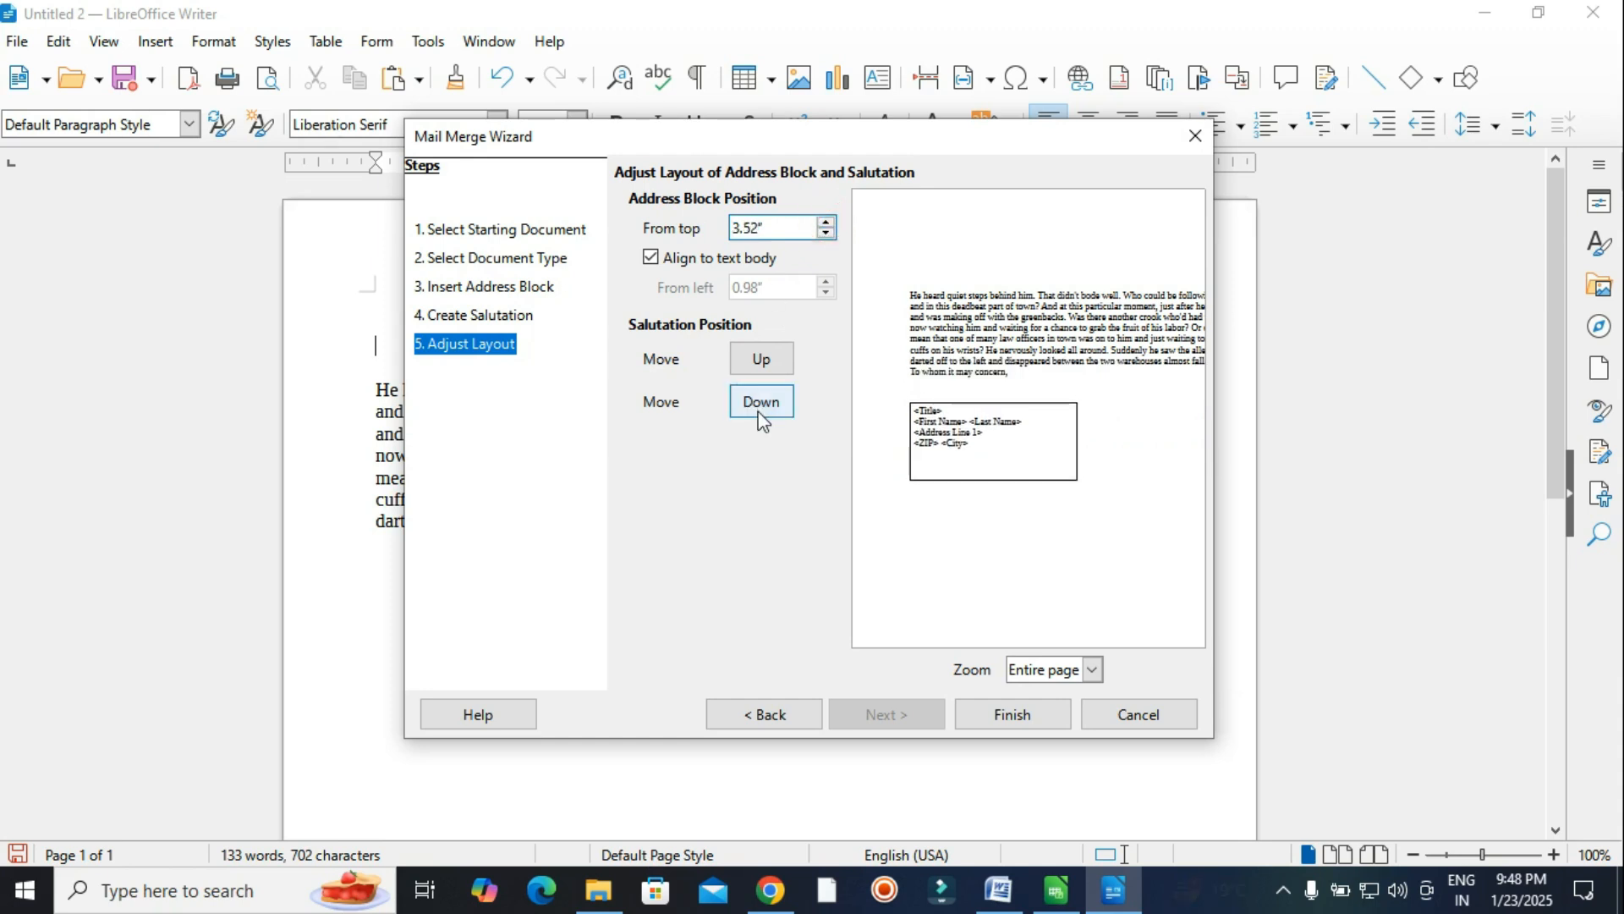
Turn off Align to text body, move the salutation up two places, and finish the wizard.
{"action": "left_click", "coordinate": [653, 258]}
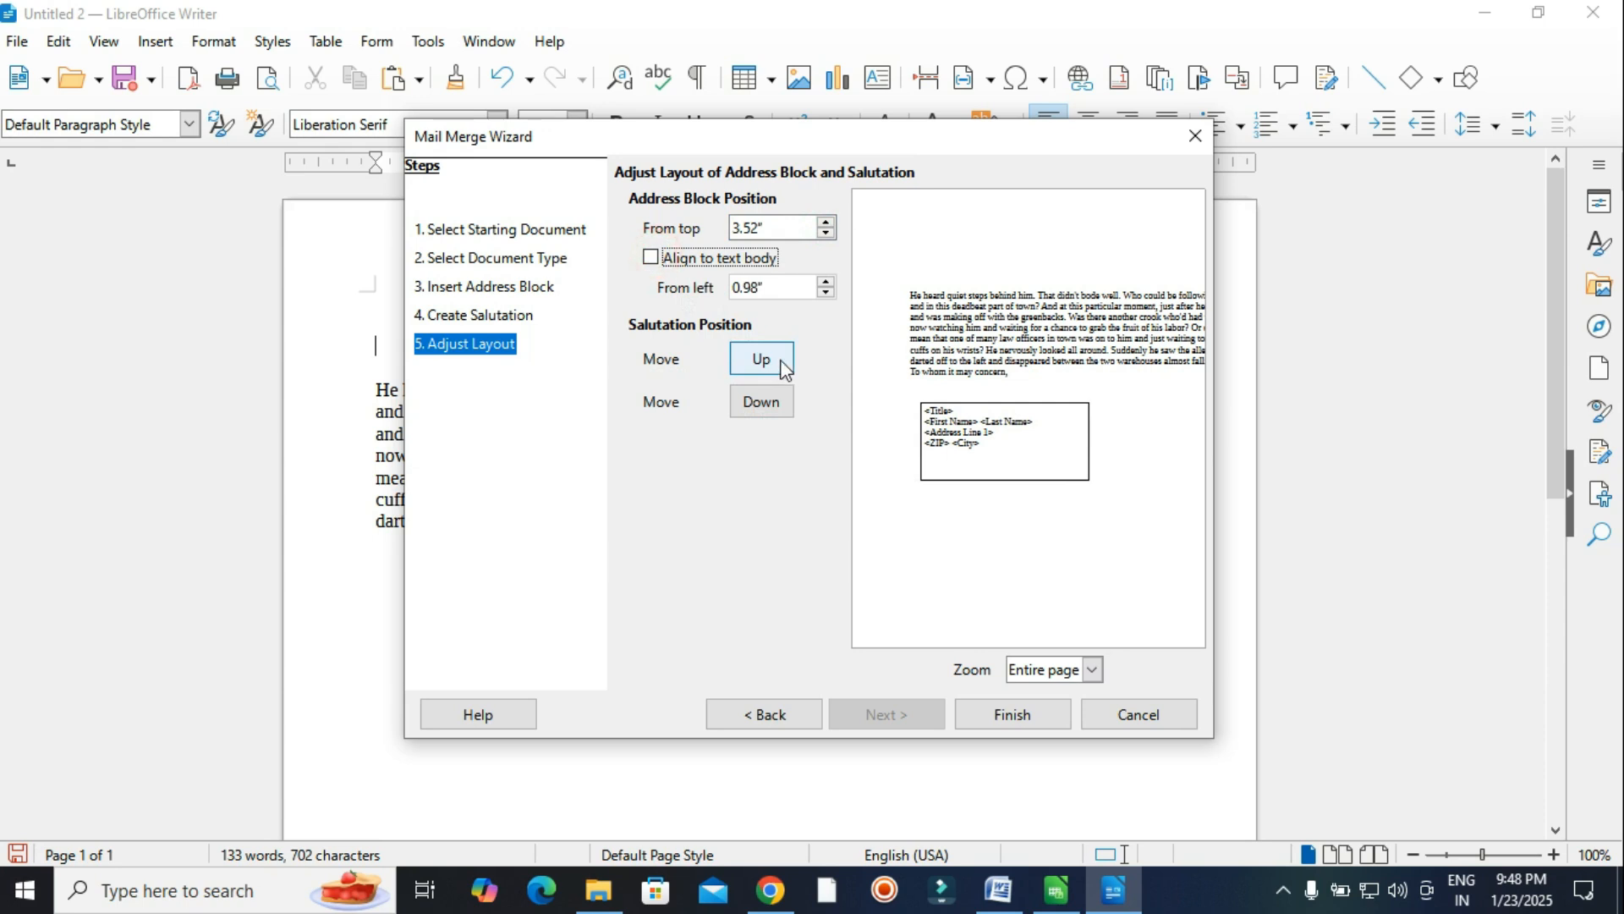
{"action": "left_click", "coordinate": [780, 364]}
{"action": "left_click", "coordinate": [782, 366]}
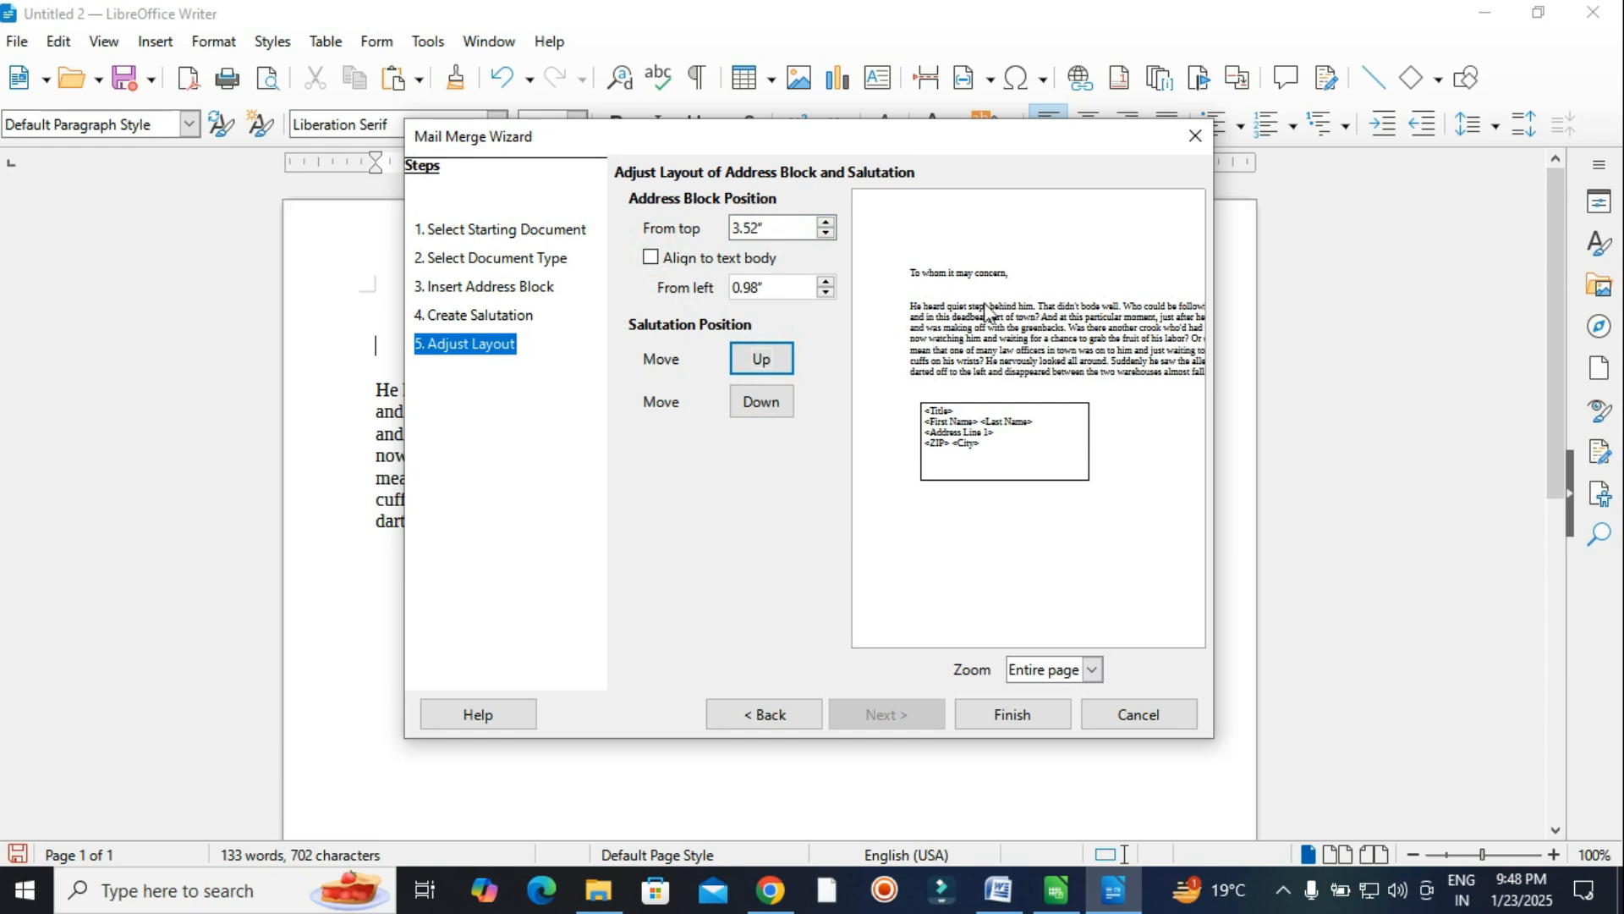
{"action": "left_click", "coordinate": [1037, 723]}
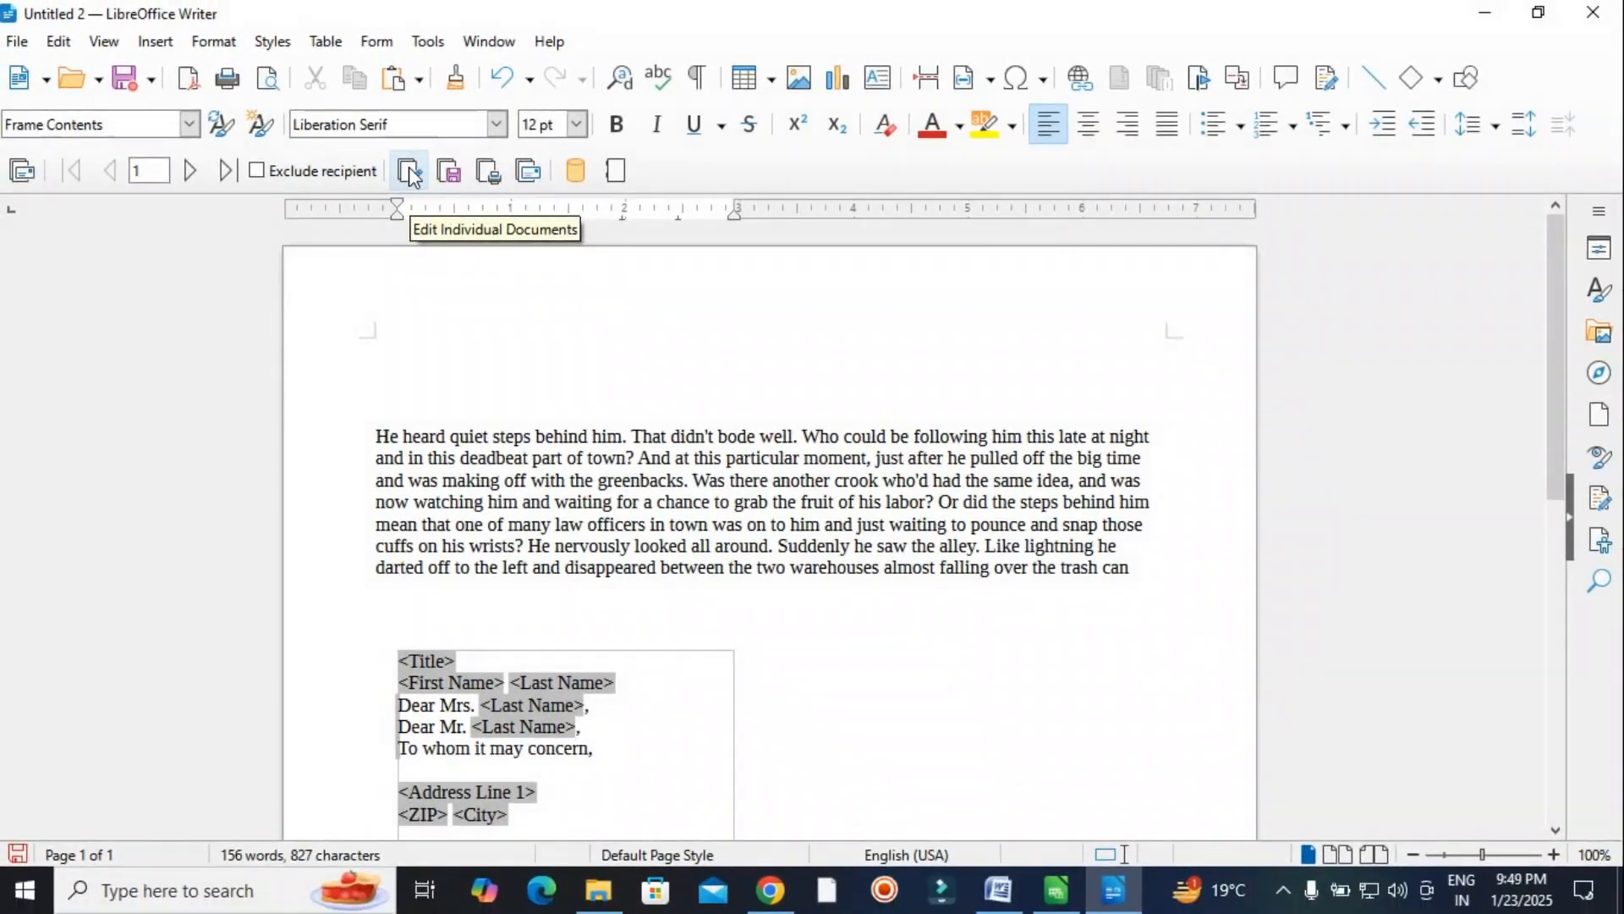
Generate the 5-page merged document Untitled 4, review its personalised letters, then minimize it.
{"action": "left_click", "coordinate": [409, 173]}
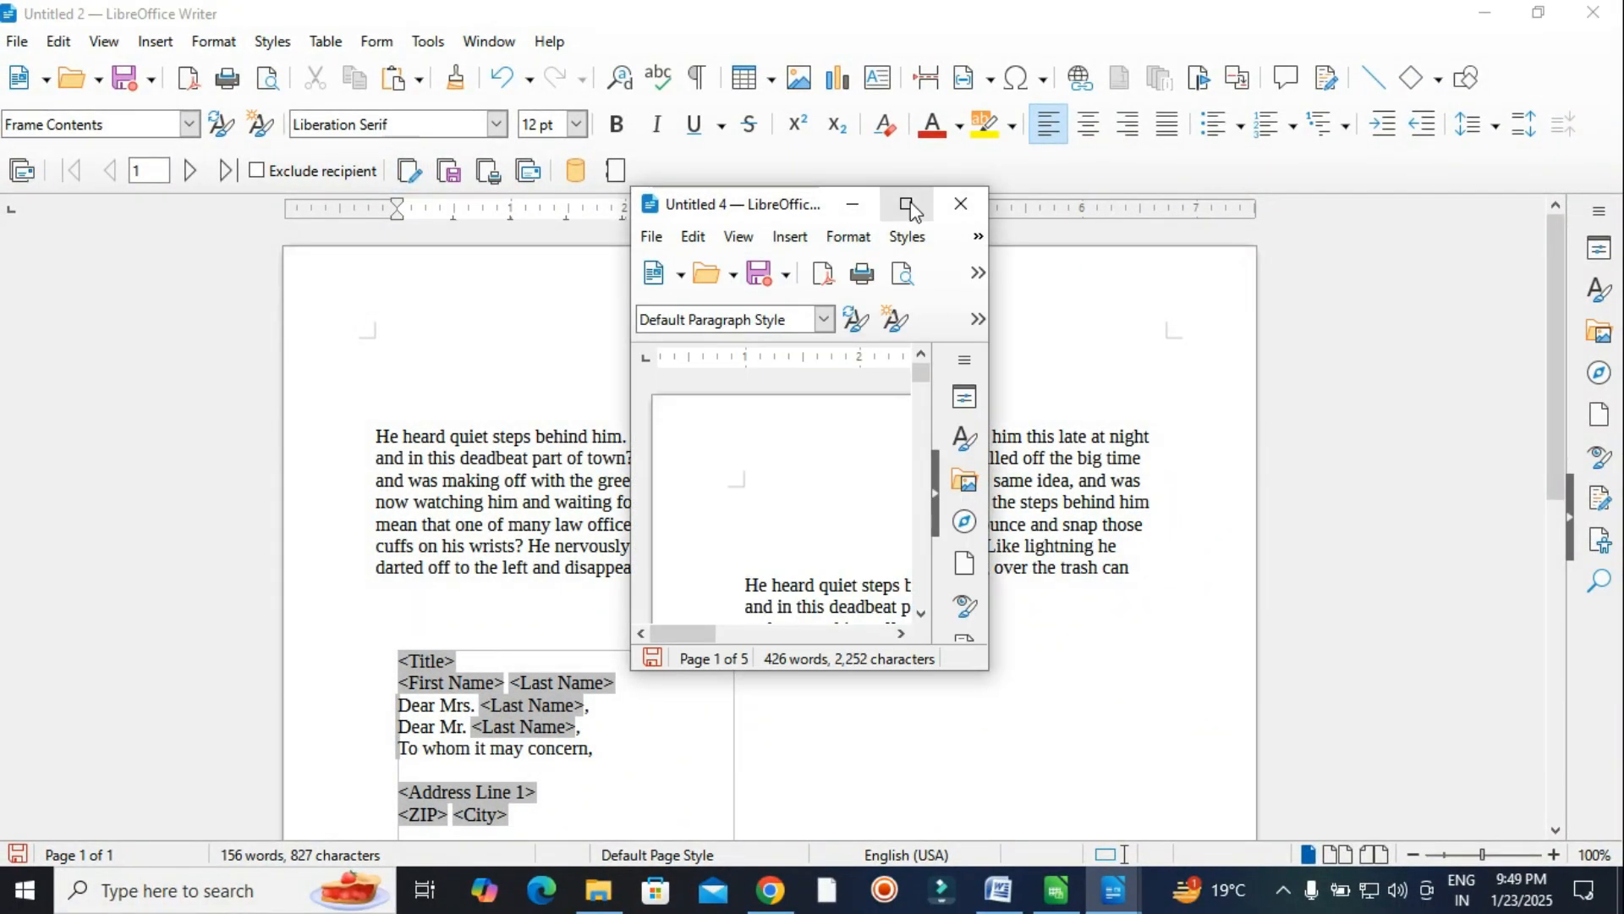
{"action": "left_click", "coordinate": [908, 205]}
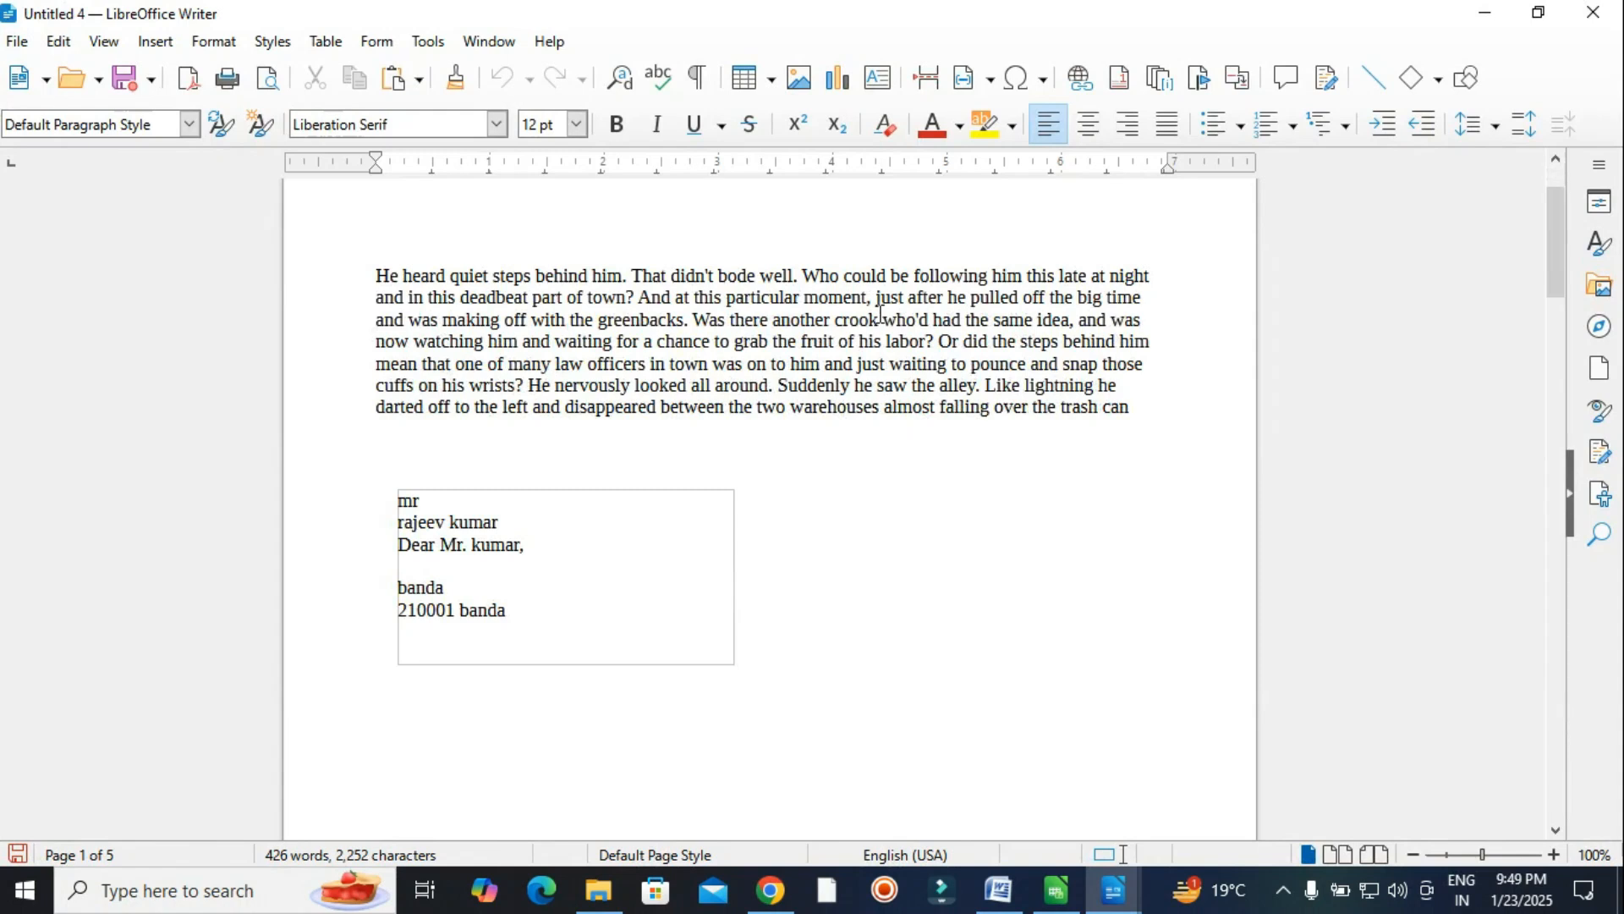
{"action": "scroll", "coordinate": [863, 504], "scroll_direction": "down", "scroll_amount": 10}
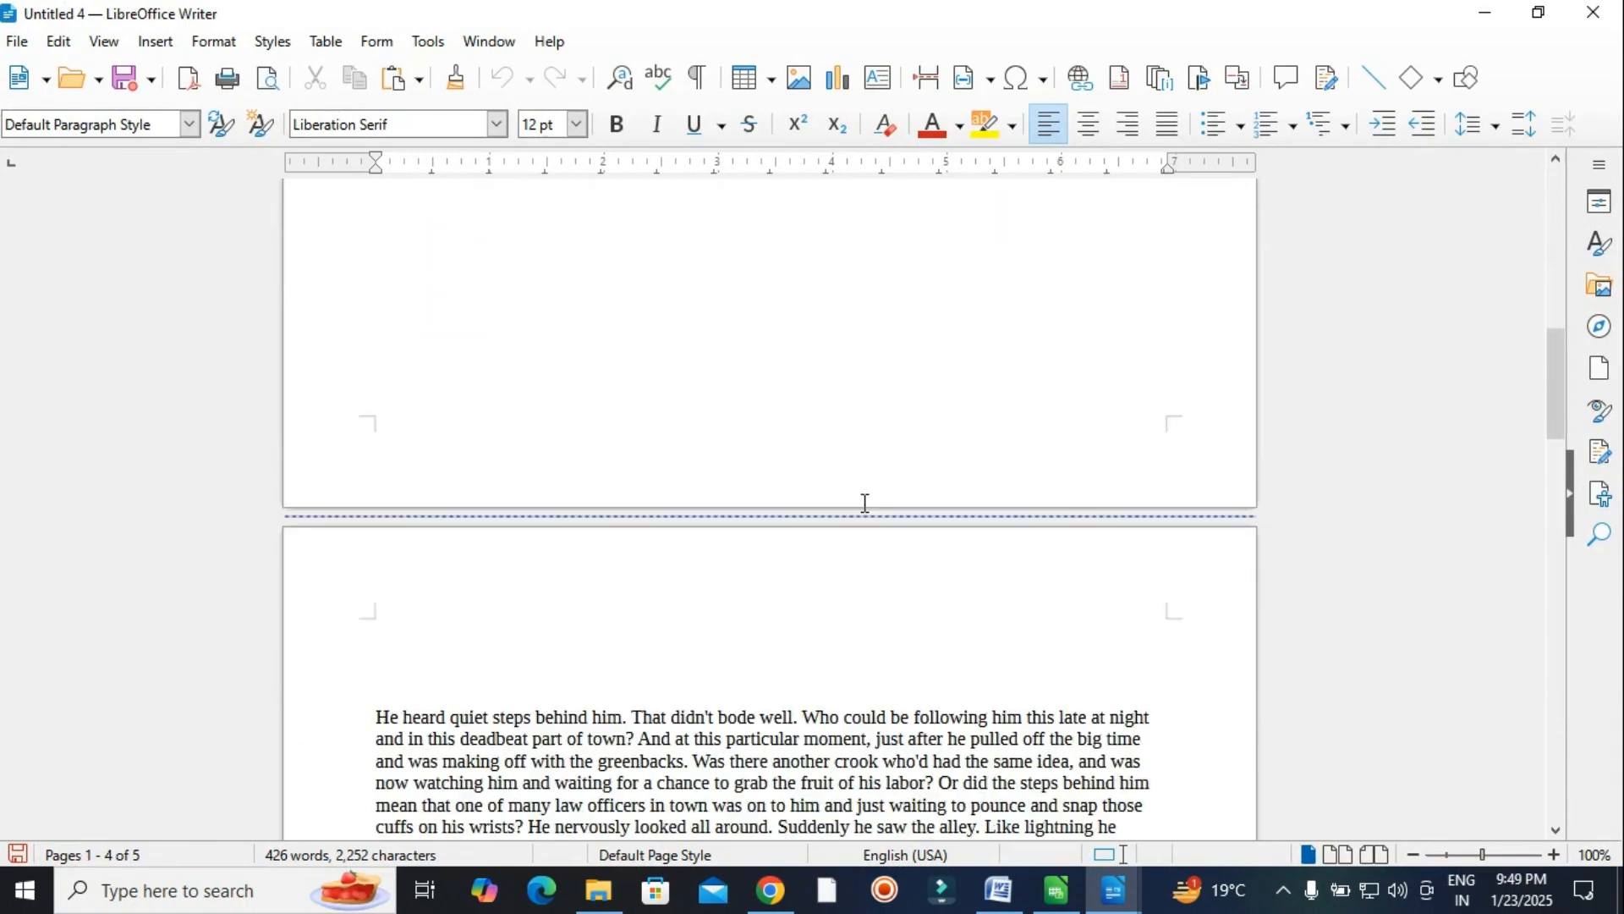
{"action": "scroll", "coordinate": [864, 503], "scroll_direction": "down", "scroll_amount": 15}
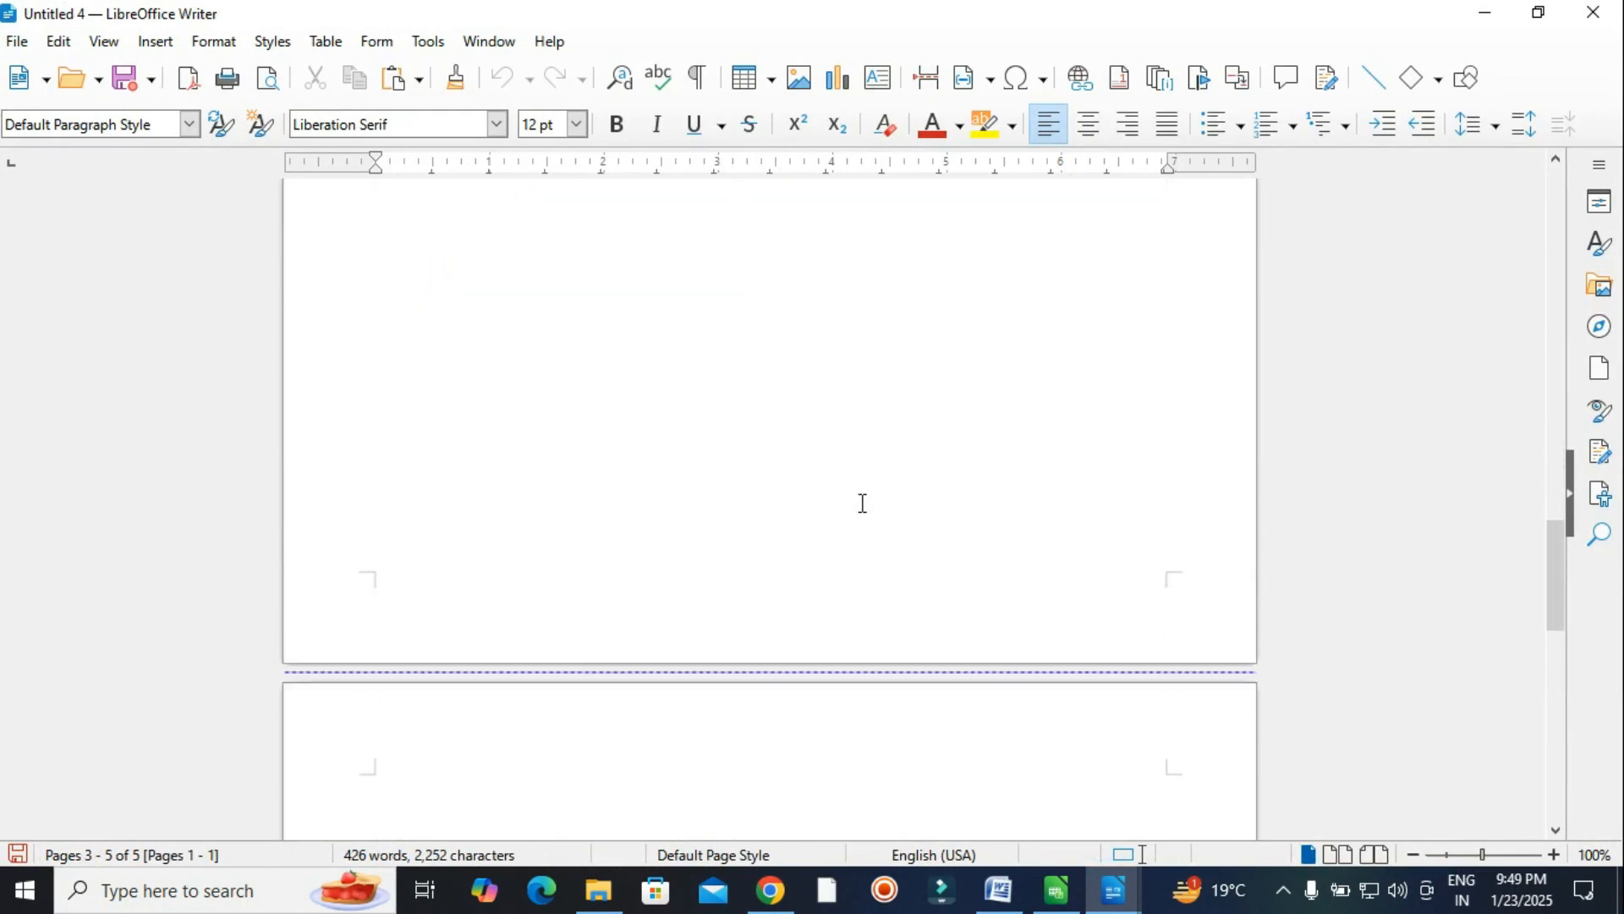
{"action": "scroll", "coordinate": [863, 503], "scroll_direction": "down", "scroll_amount": 15}
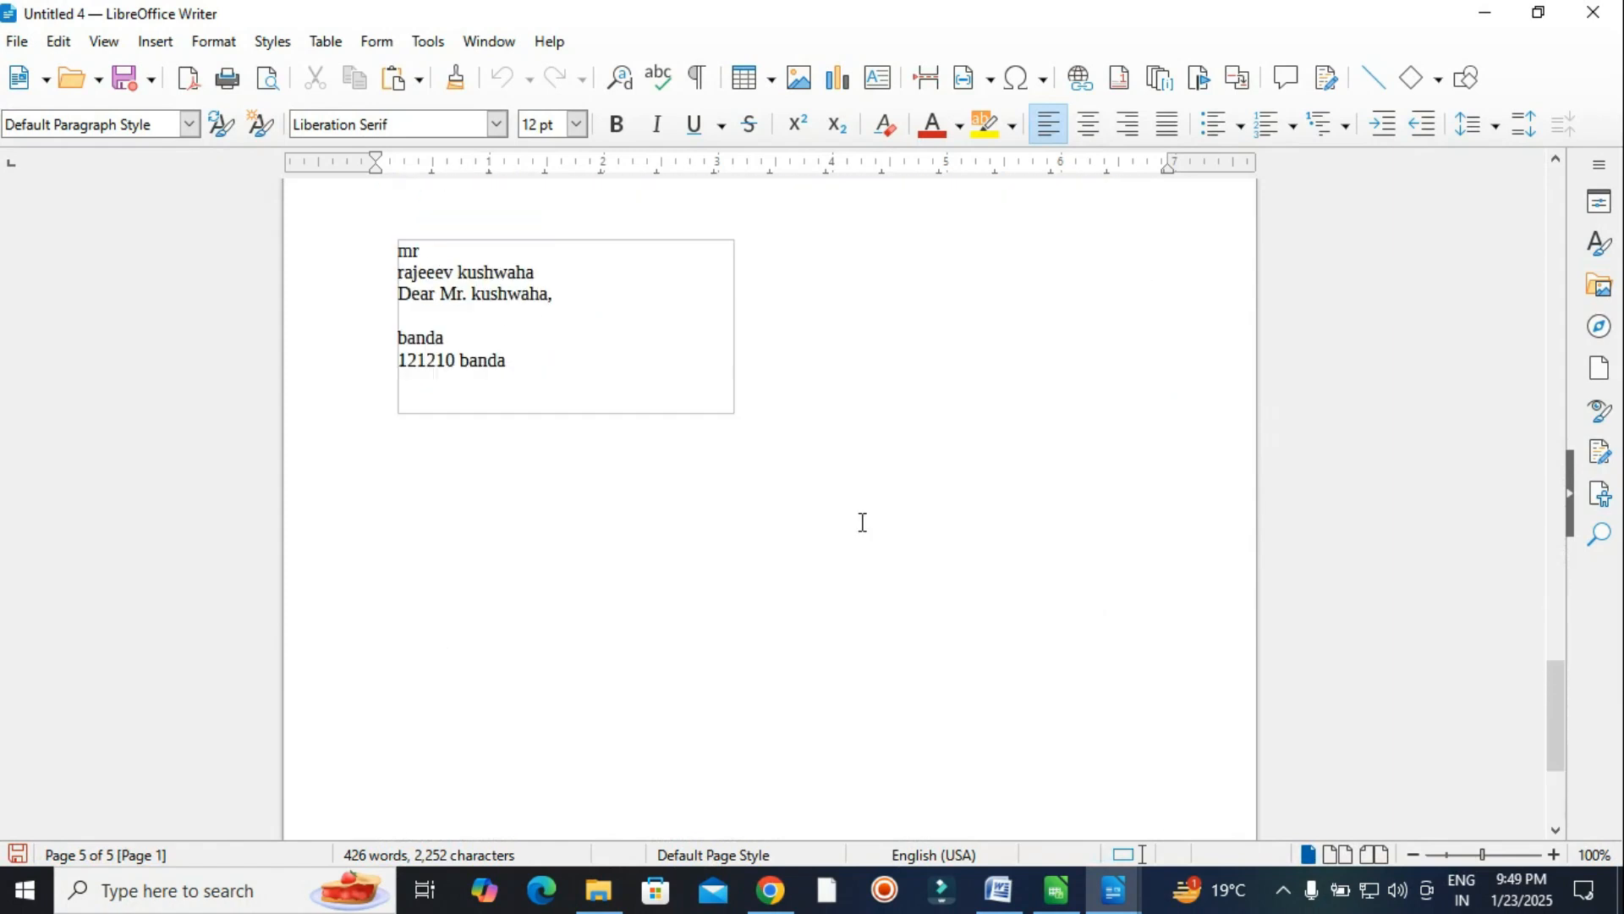
{"action": "scroll", "coordinate": [863, 522], "scroll_direction": "up", "scroll_amount": 10}
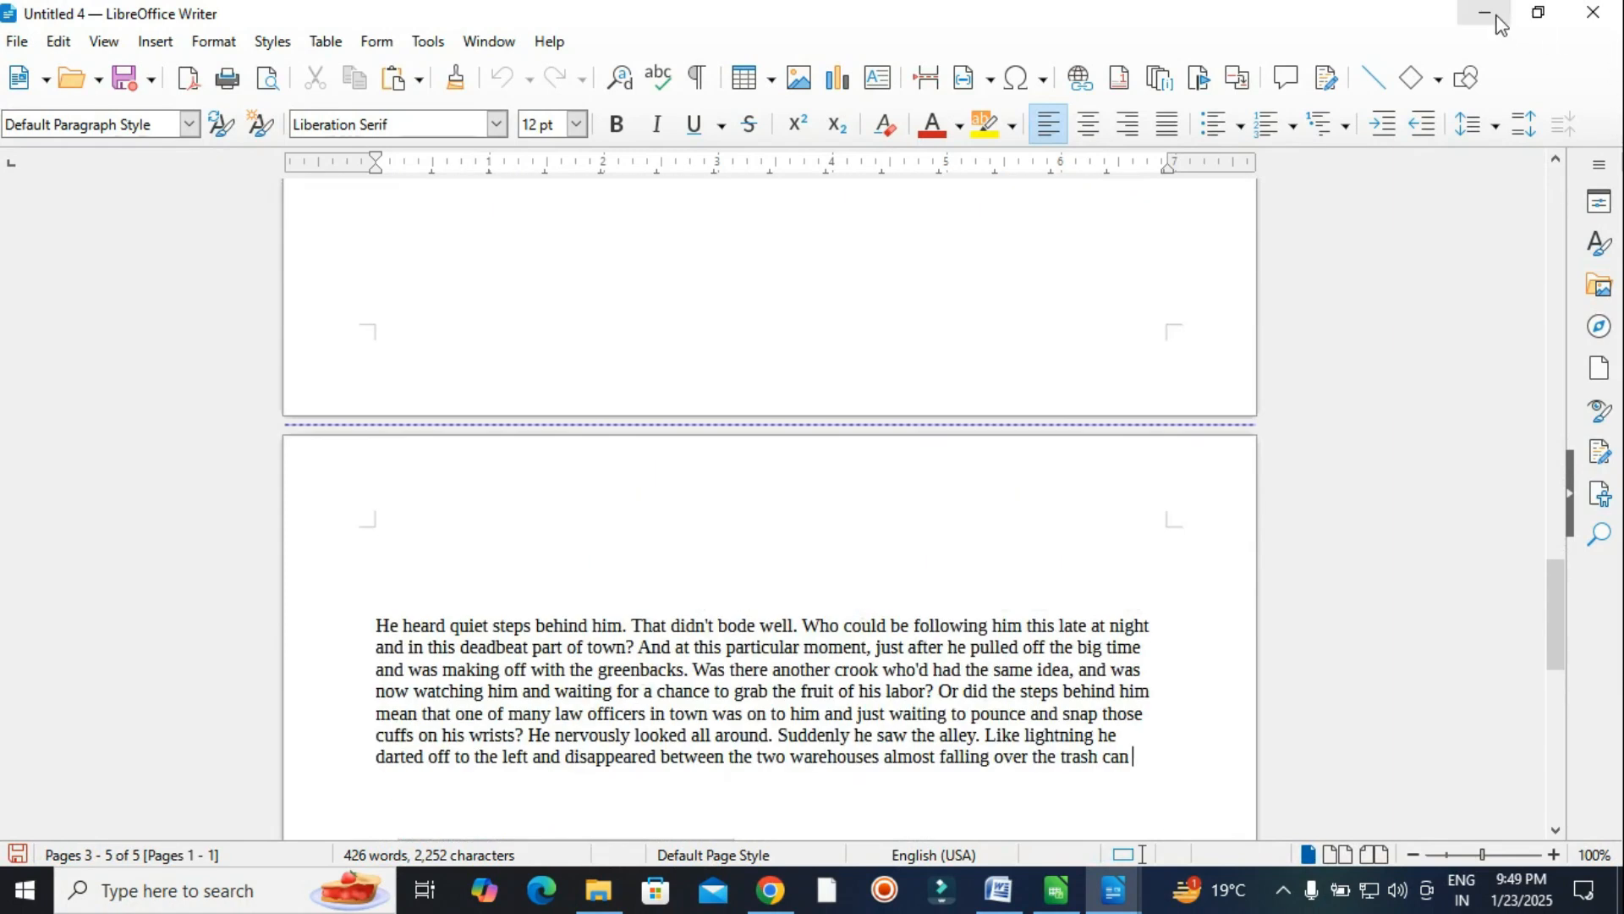
{"action": "left_click", "coordinate": [1497, 16]}
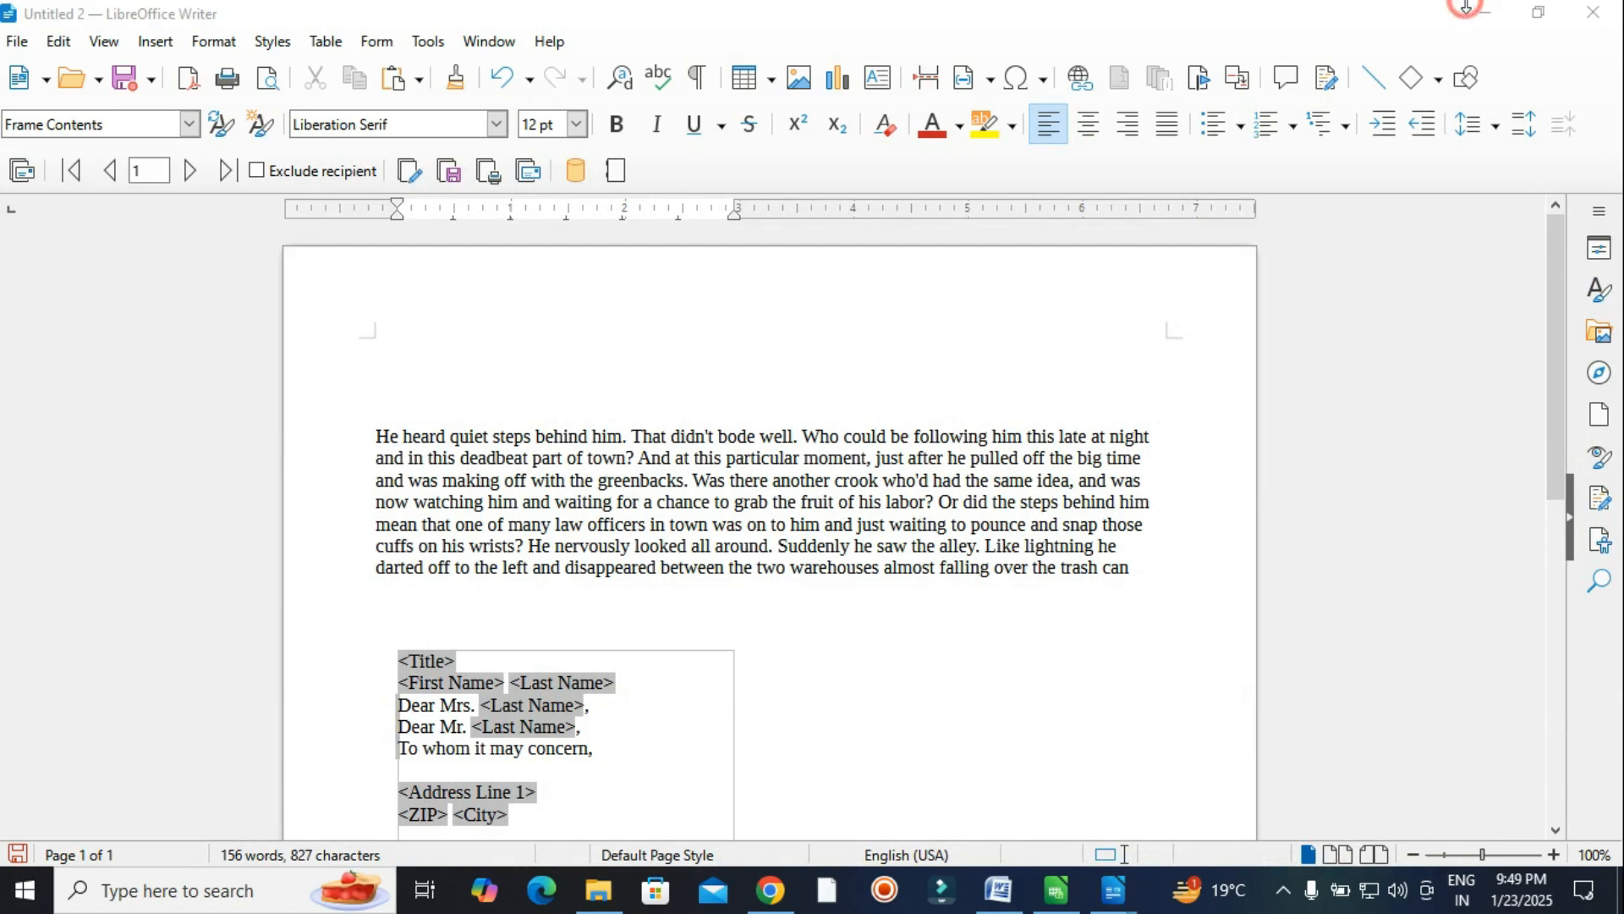
{"action": "left_click", "coordinate": [1486, 15]}
{"action": "scroll", "coordinate": [1108, 605], "scroll_direction": "up", "scroll_amount": 3}
{"action": "scroll", "coordinate": [1108, 605], "scroll_direction": "up", "scroll_amount": 15}
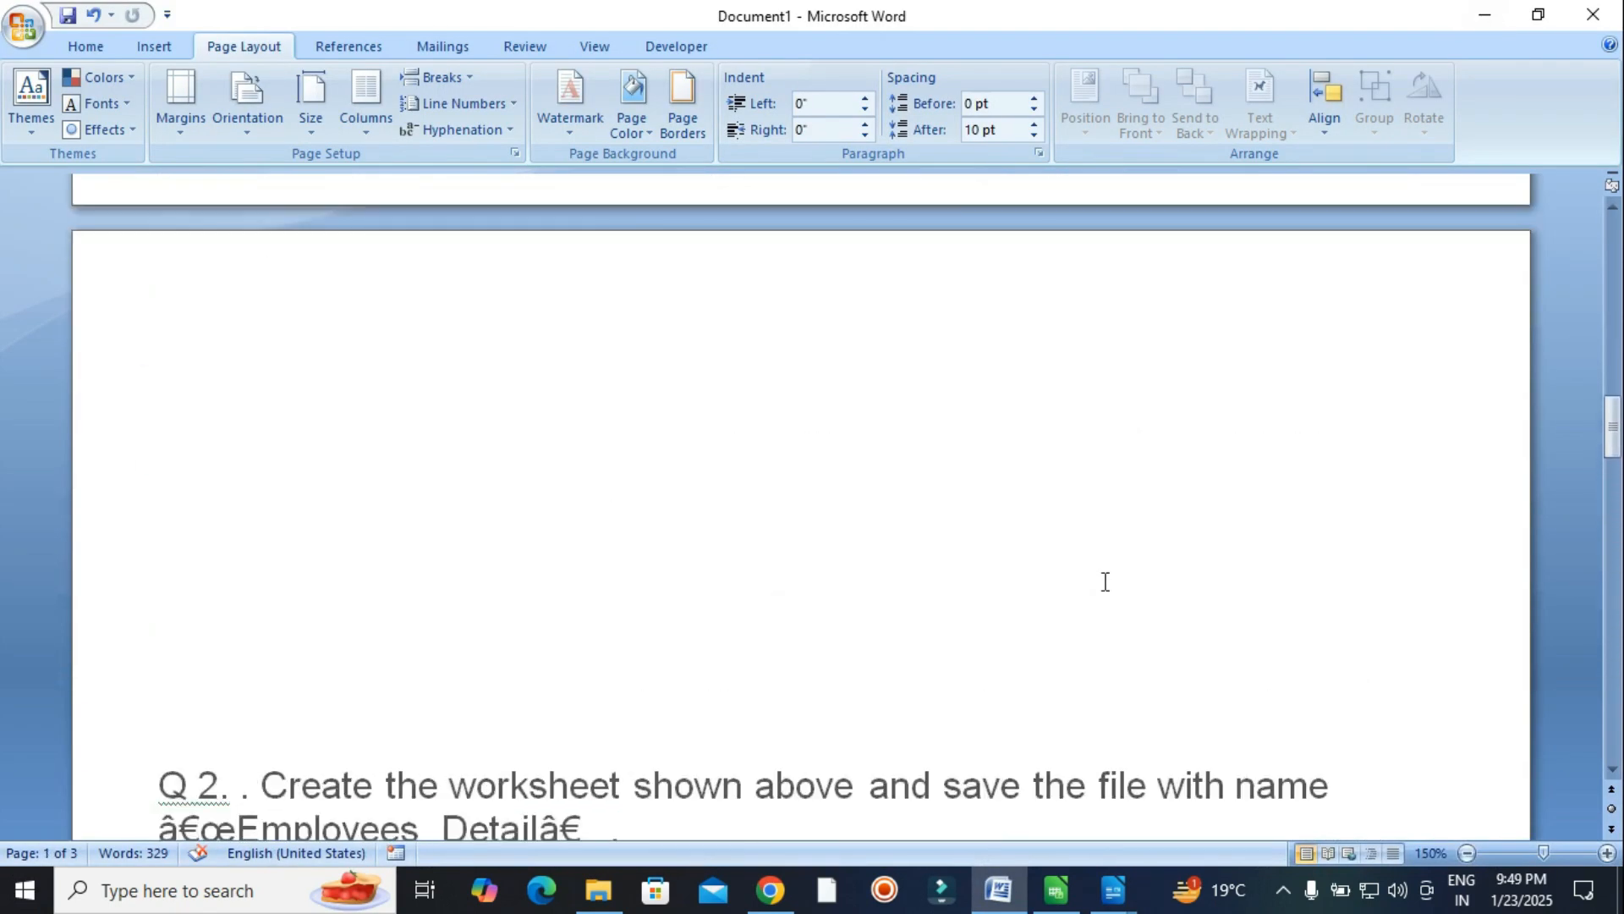
{"action": "scroll", "coordinate": [1105, 581], "scroll_direction": "up", "scroll_amount": 15}
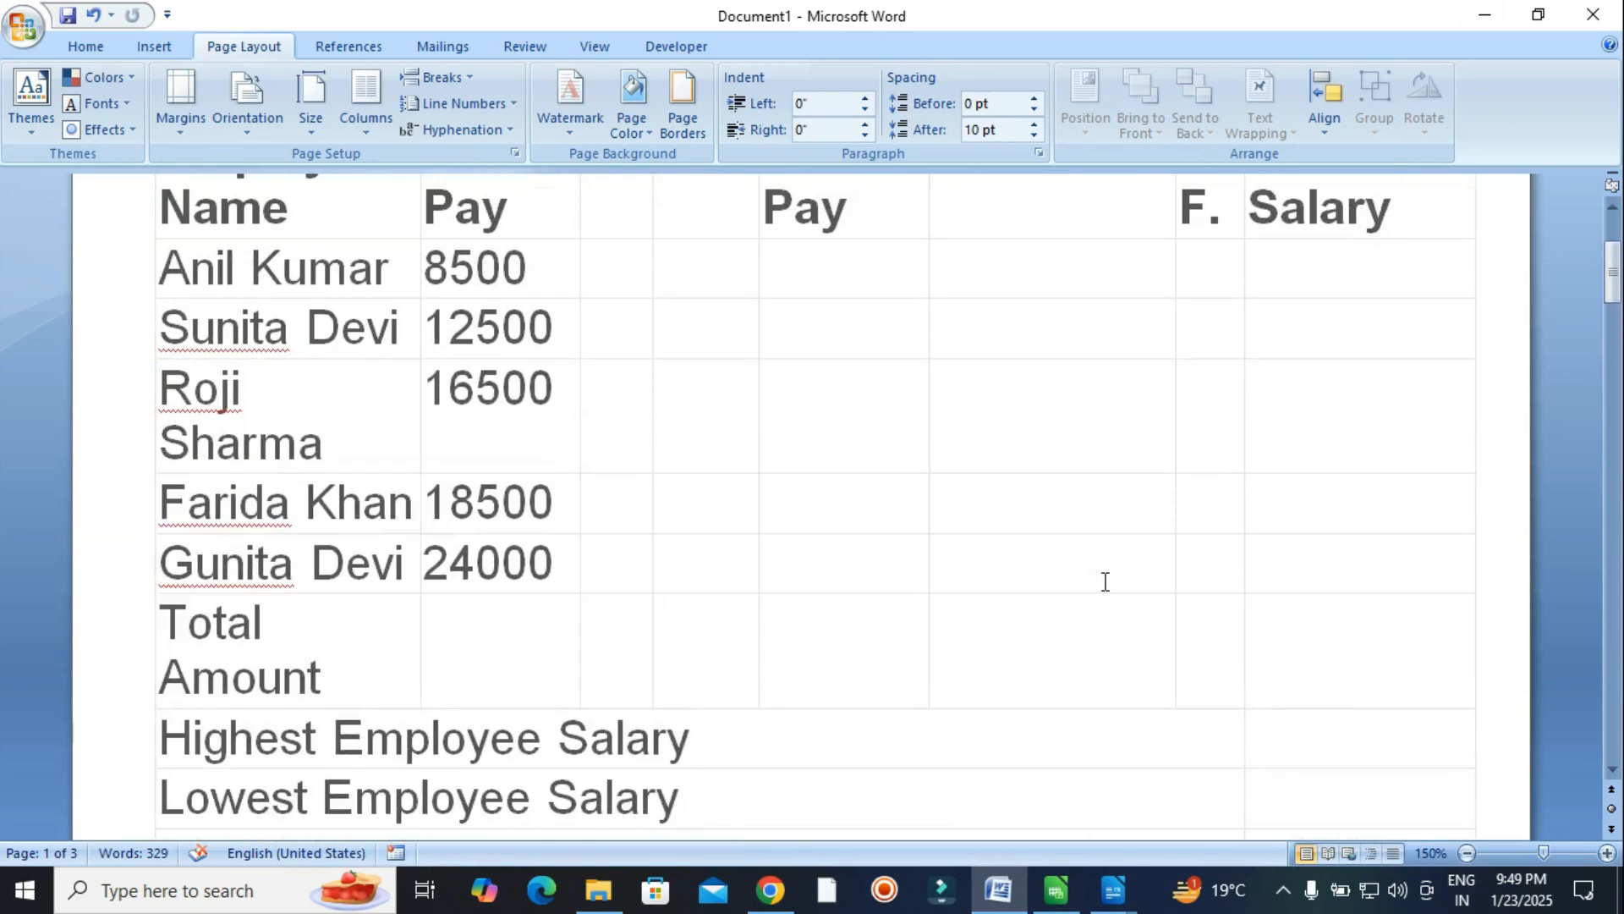
{"action": "scroll", "coordinate": [1105, 581], "scroll_direction": "up", "scroll_amount": 2}
{"action": "scroll", "coordinate": [1105, 581], "scroll_direction": "down", "scroll_amount": 8}
{"action": "scroll", "coordinate": [1105, 581], "scroll_direction": "down", "scroll_amount": 10}
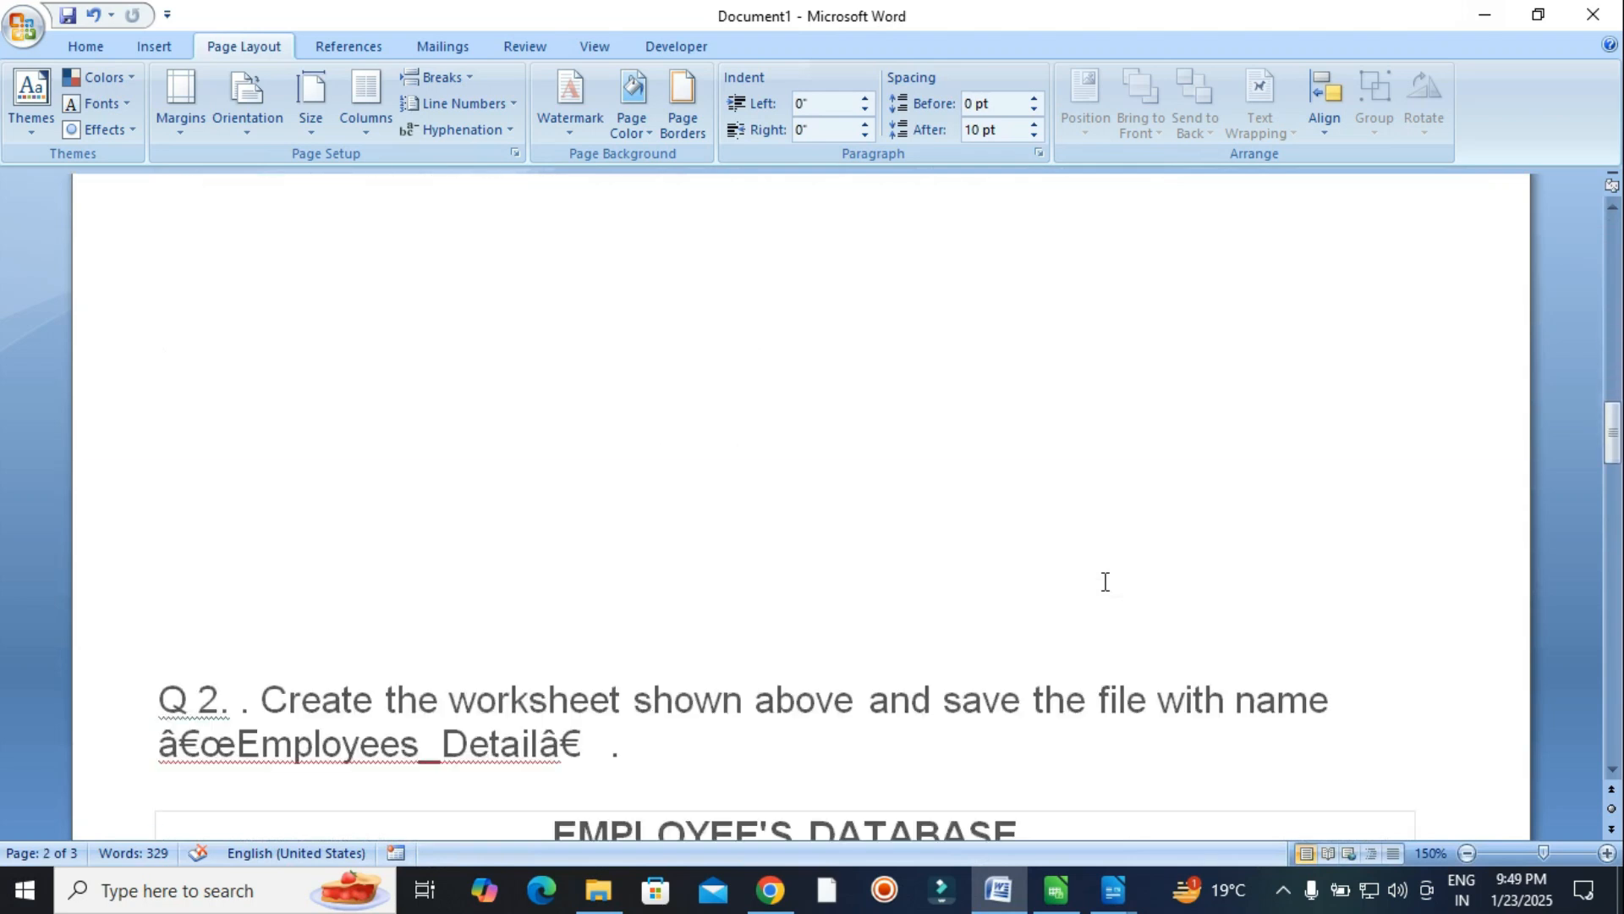
{"action": "scroll", "coordinate": [1108, 590], "scroll_direction": "down", "scroll_amount": 12}
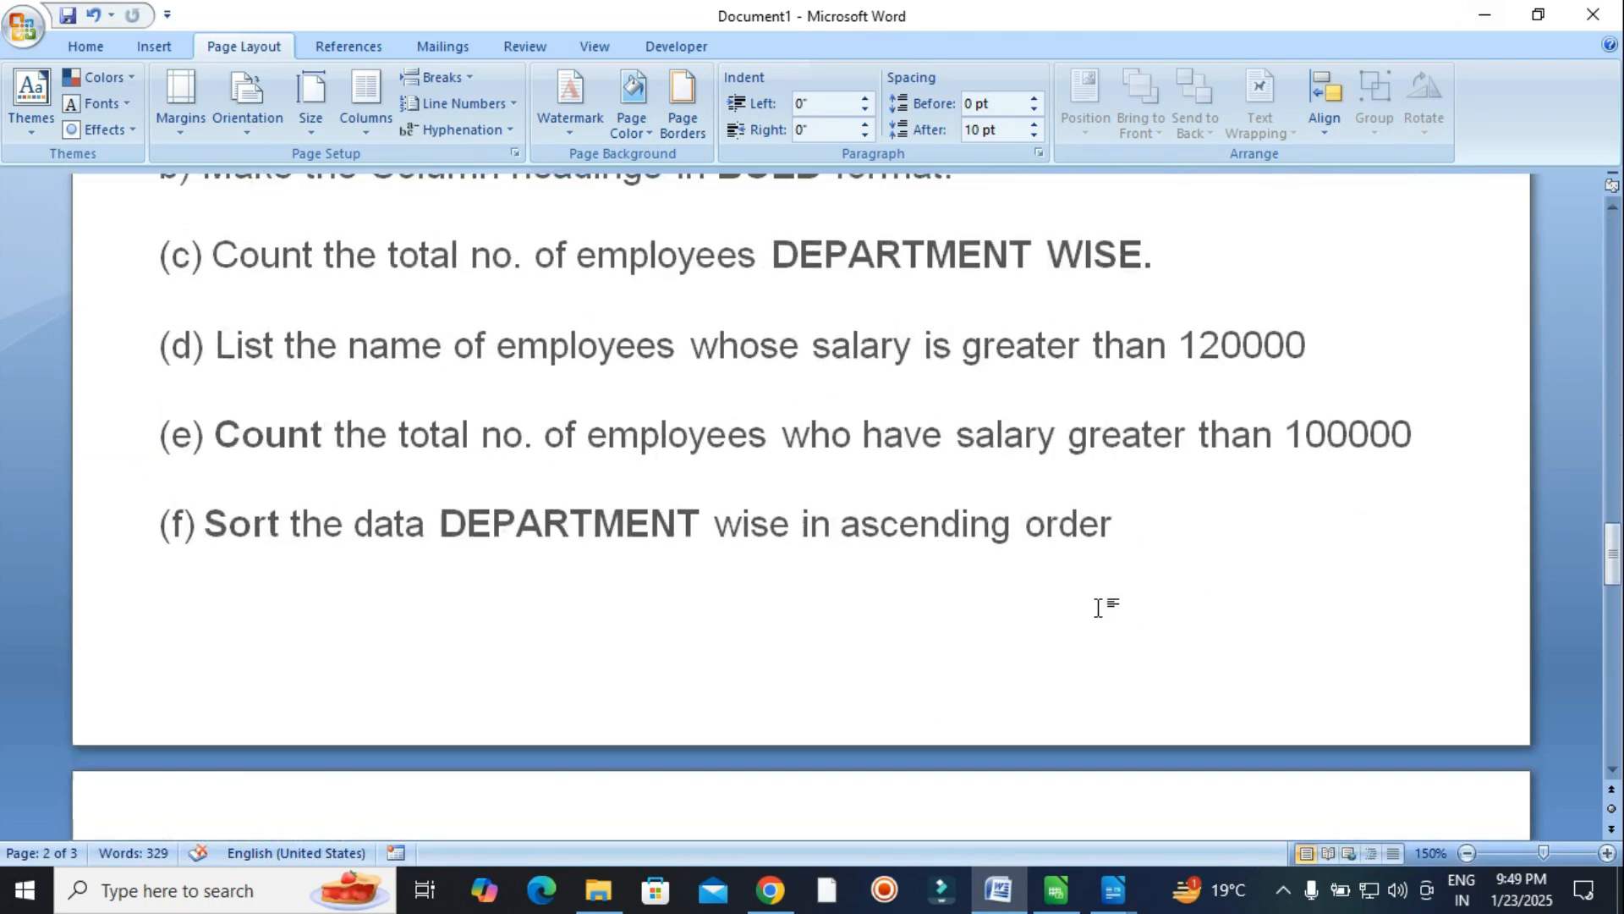
{"action": "scroll", "coordinate": [1098, 608], "scroll_direction": "down", "scroll_amount": 10}
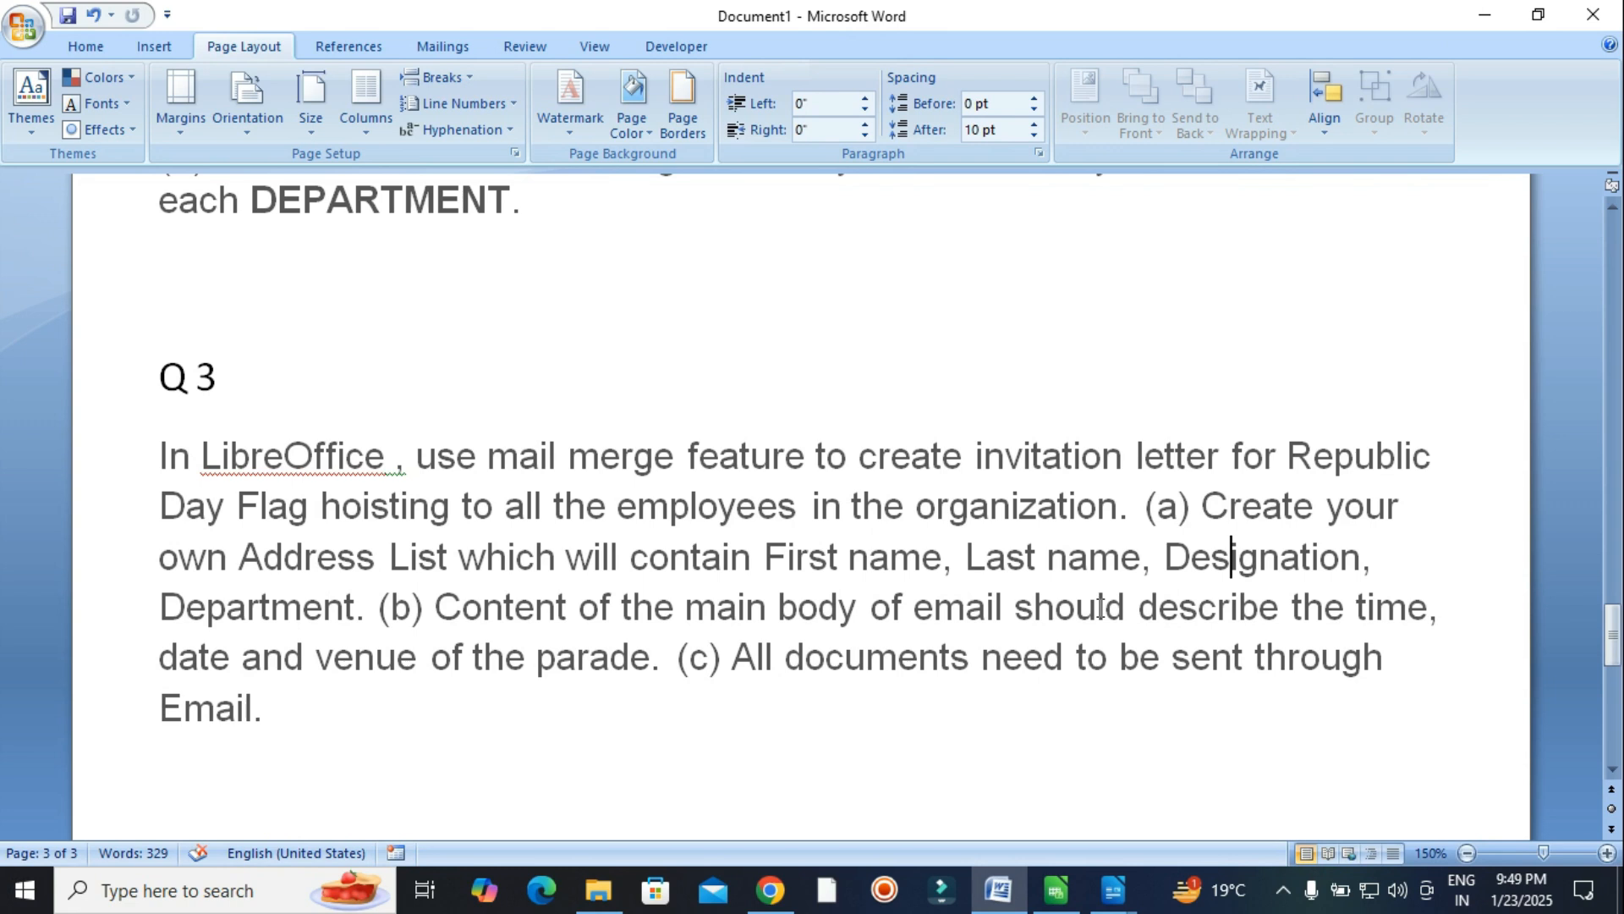
{"action": "scroll", "coordinate": [1100, 607], "scroll_direction": "down", "scroll_amount": 8}
{"action": "scroll", "coordinate": [1051, 633], "scroll_direction": "up", "scroll_amount": 12}
{"action": "scroll", "coordinate": [1052, 632], "scroll_direction": "up", "scroll_amount": 8}
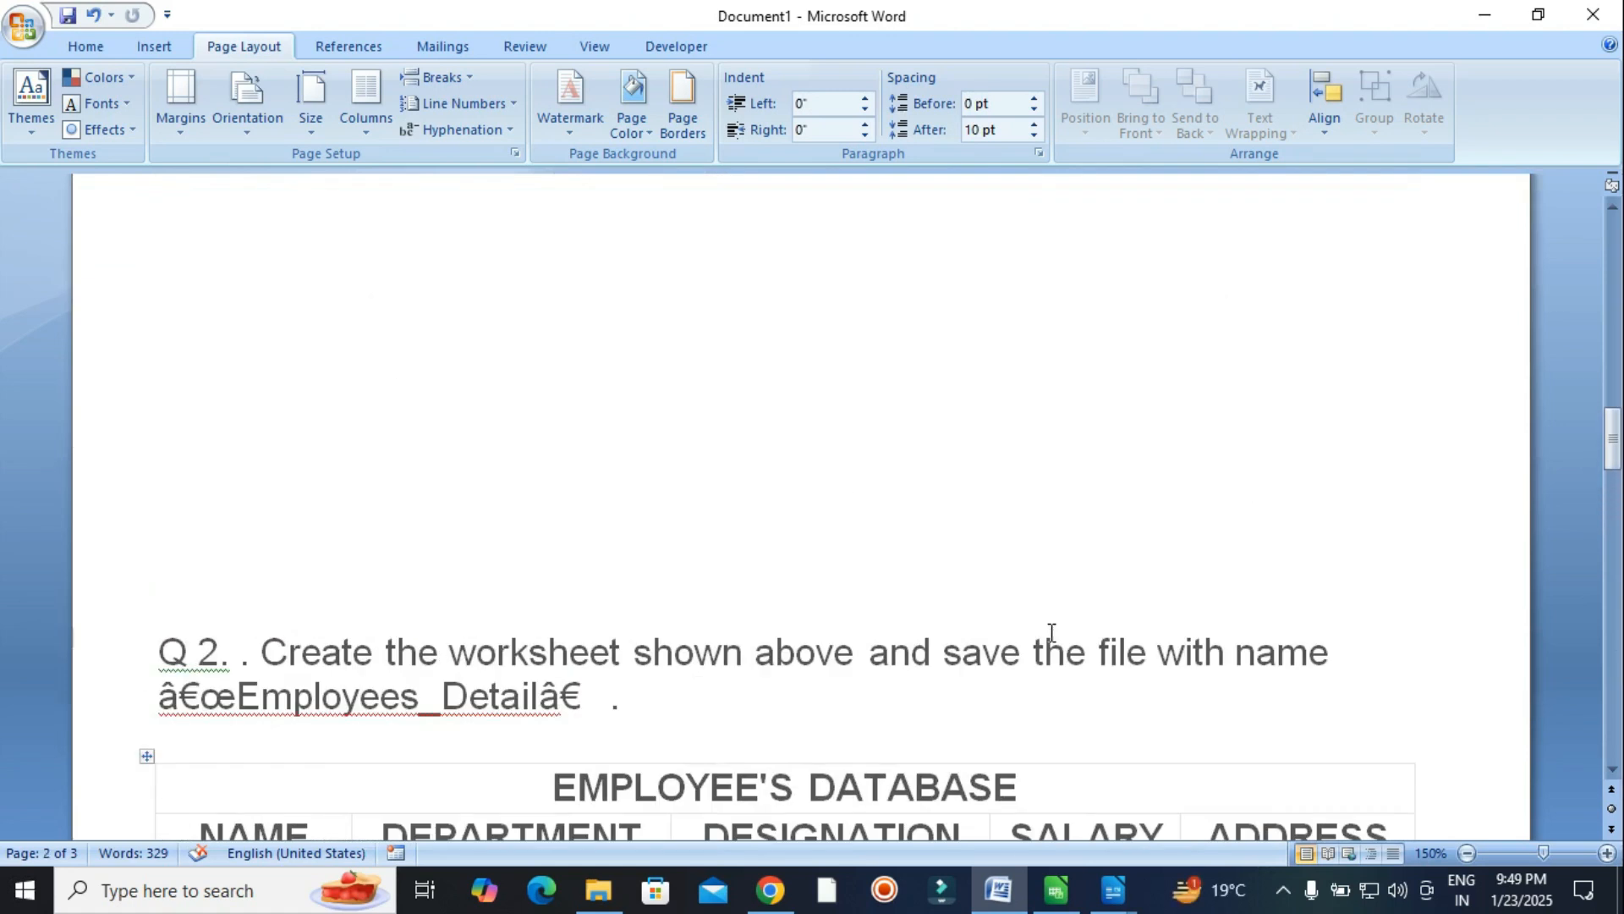
{"action": "scroll", "coordinate": [1057, 617], "scroll_direction": "up", "scroll_amount": 10}
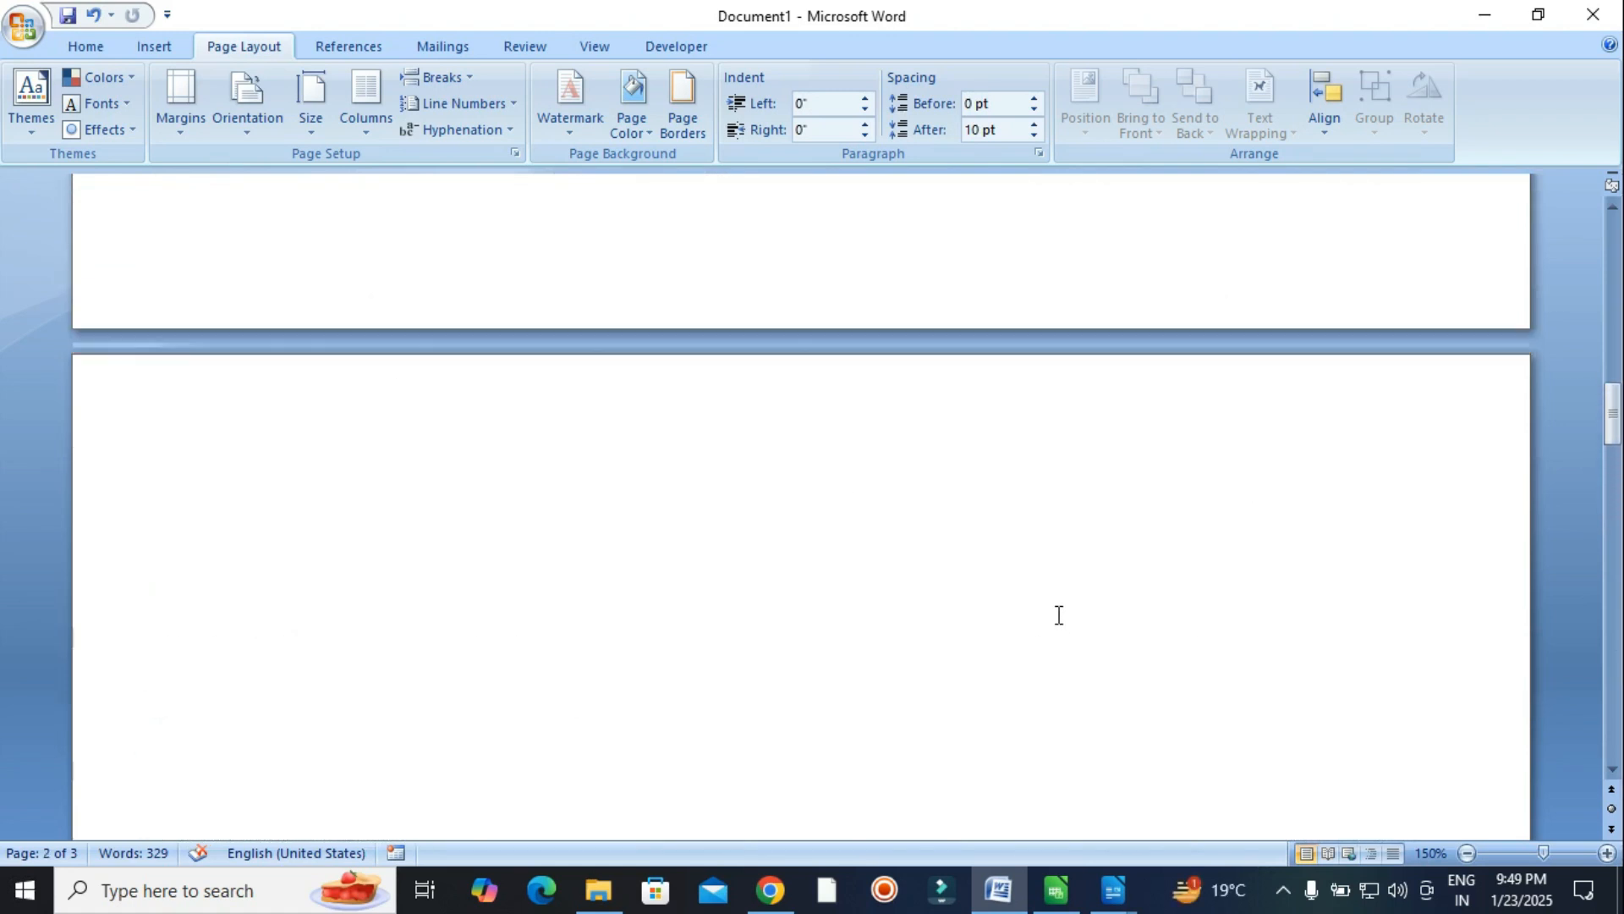
{"action": "scroll", "coordinate": [1059, 615], "scroll_direction": "up", "scroll_amount": 5}
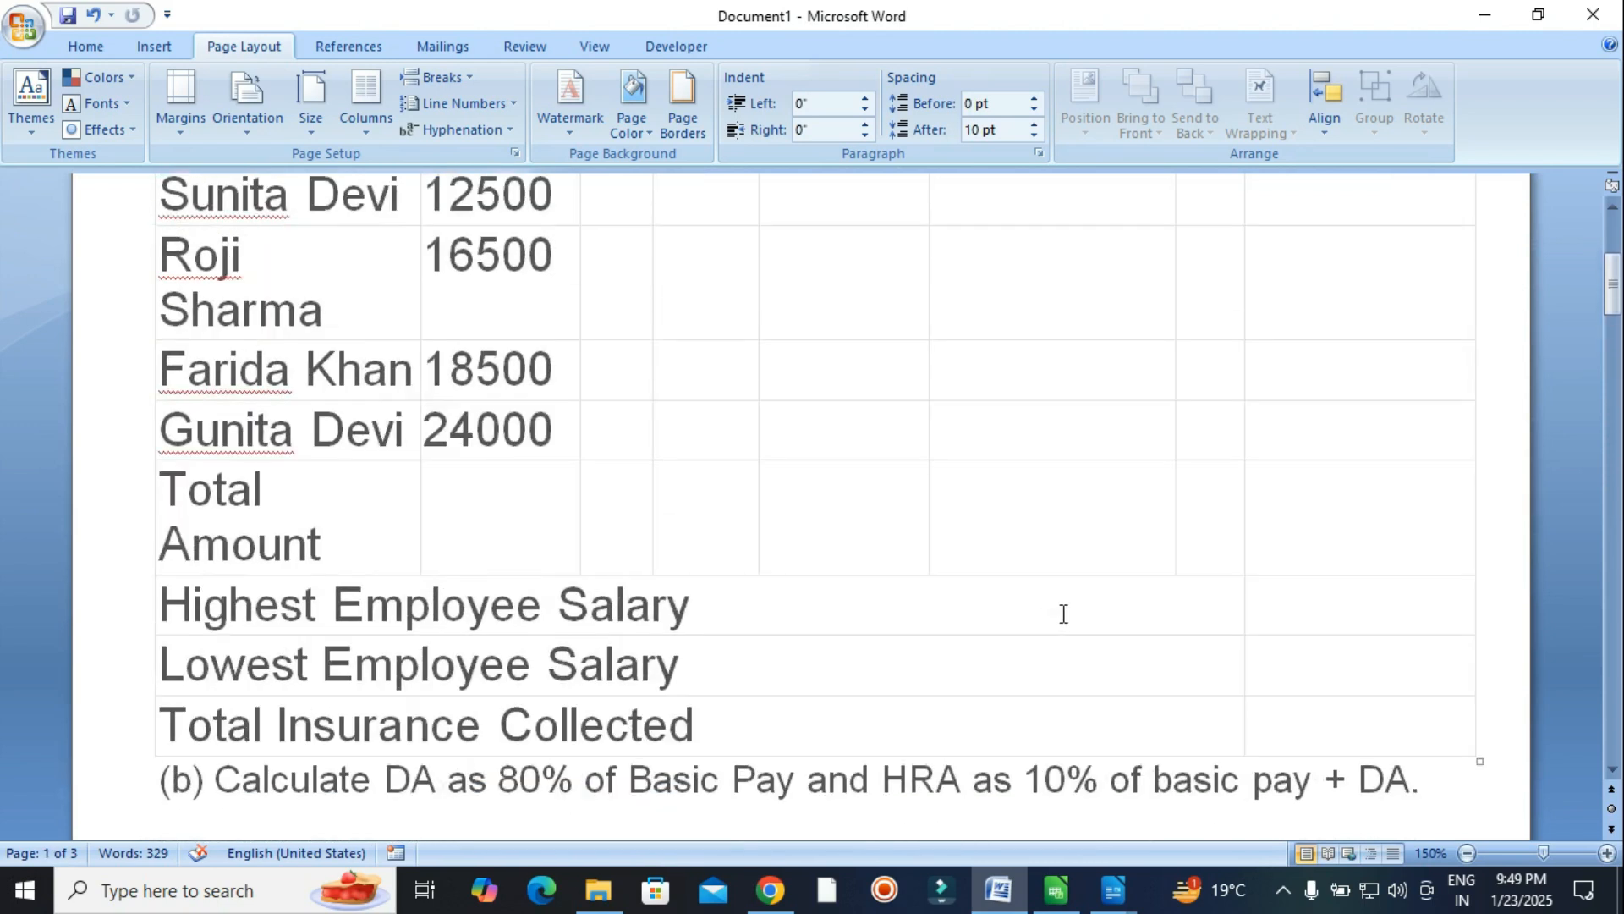
{"action": "scroll", "coordinate": [1064, 614], "scroll_direction": "up", "scroll_amount": 5}
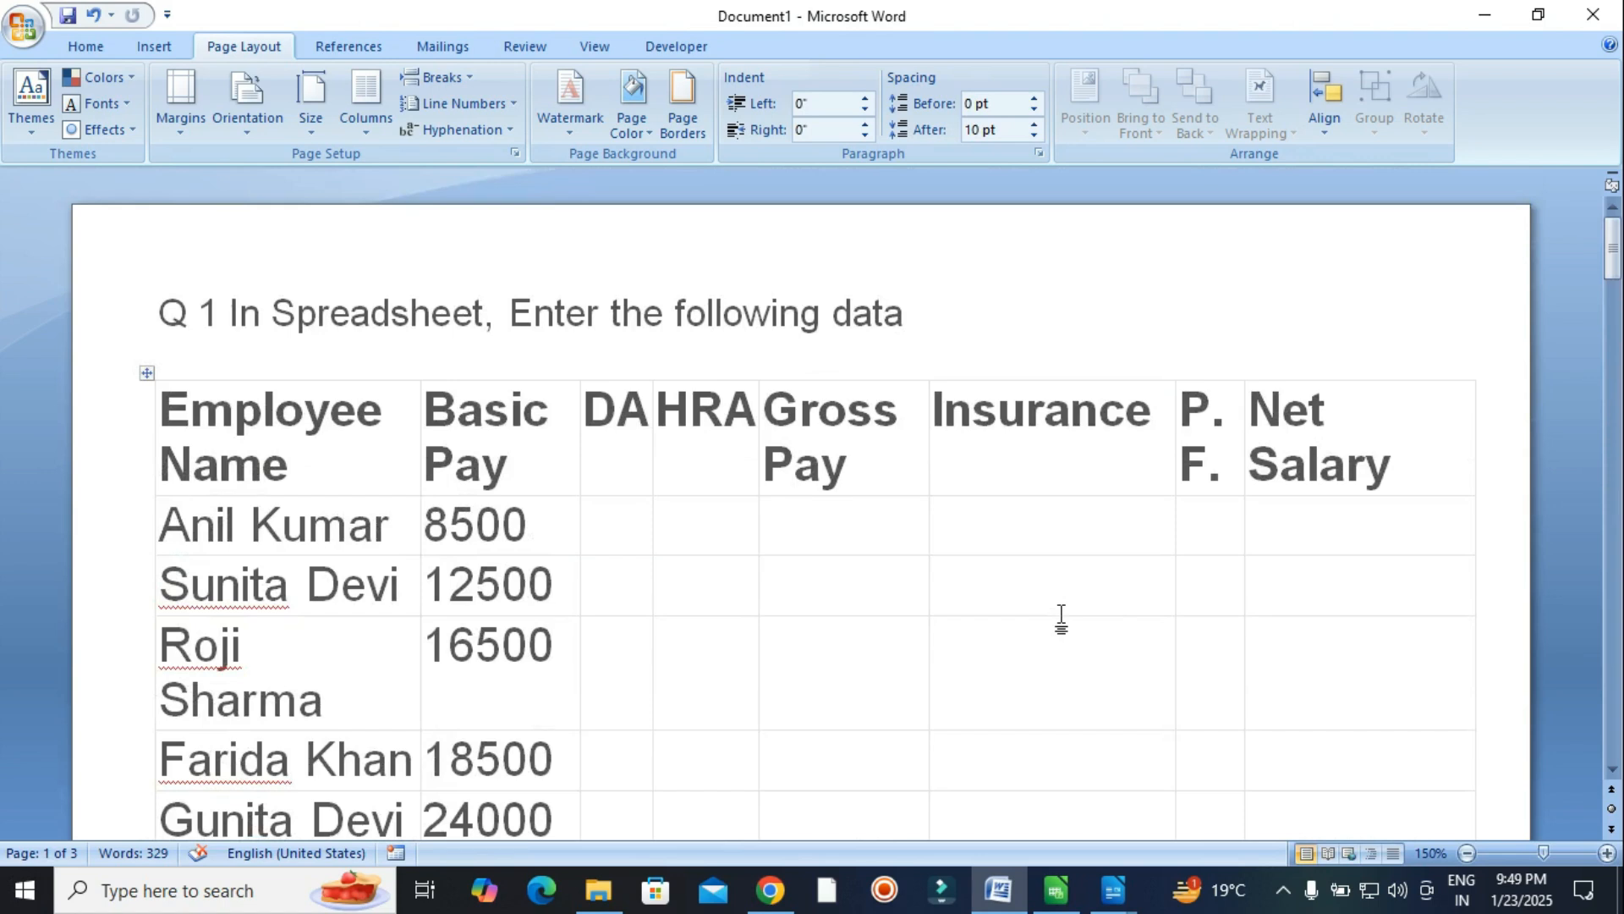
{"action": "left_click", "coordinate": [1283, 889]}
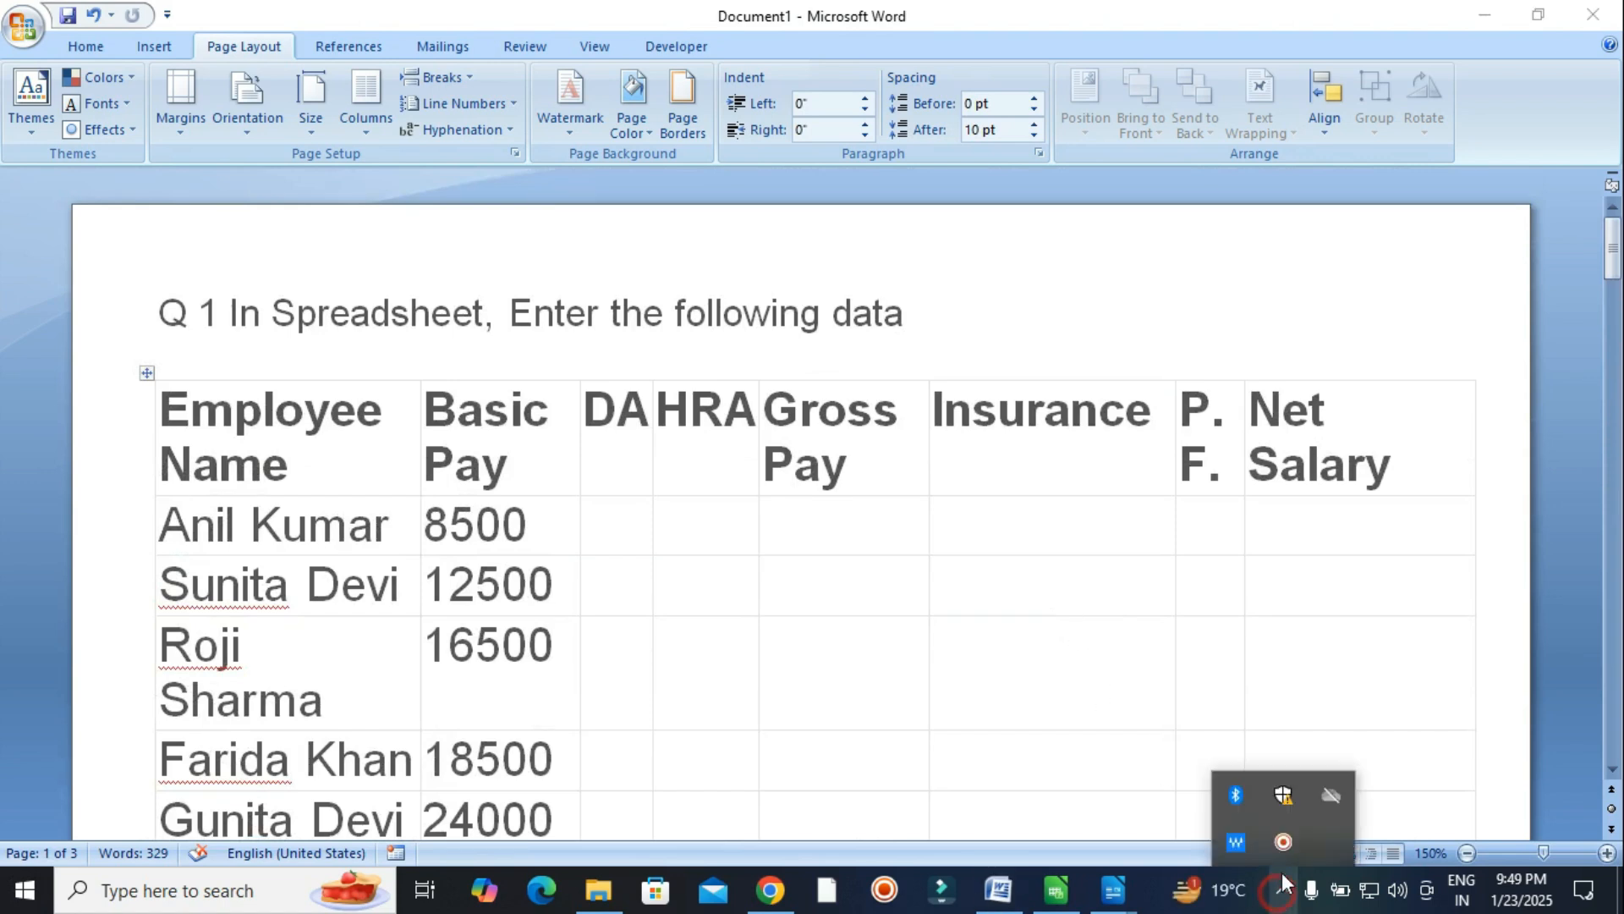
{"action": "right_click", "coordinate": [1283, 844]}
{"action": "left_click", "coordinate": [1369, 279]}
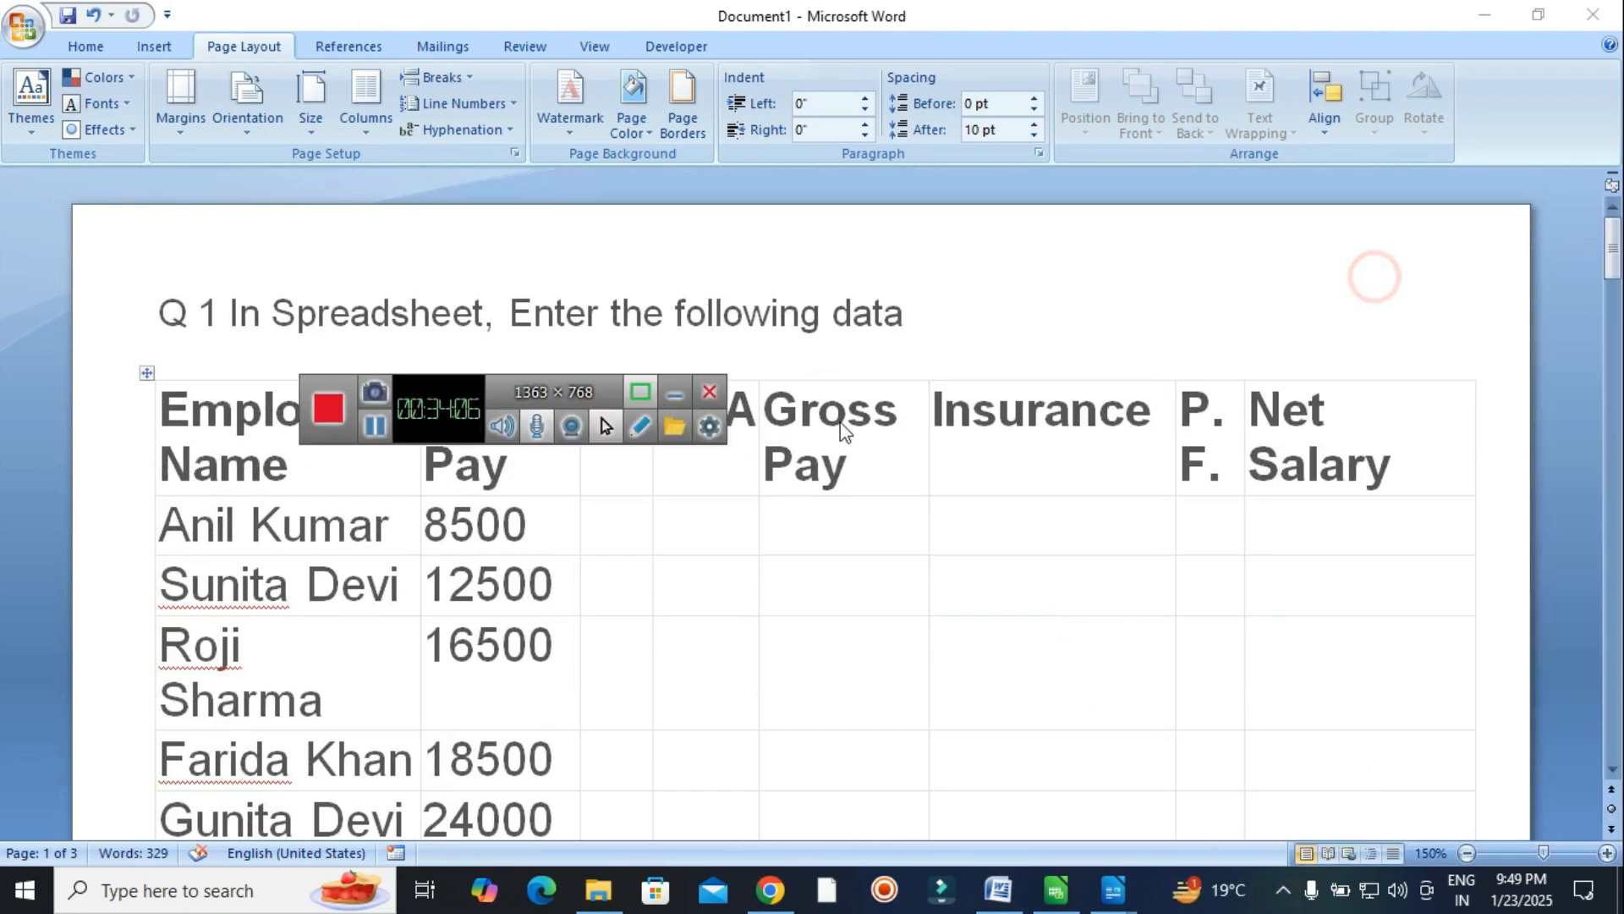